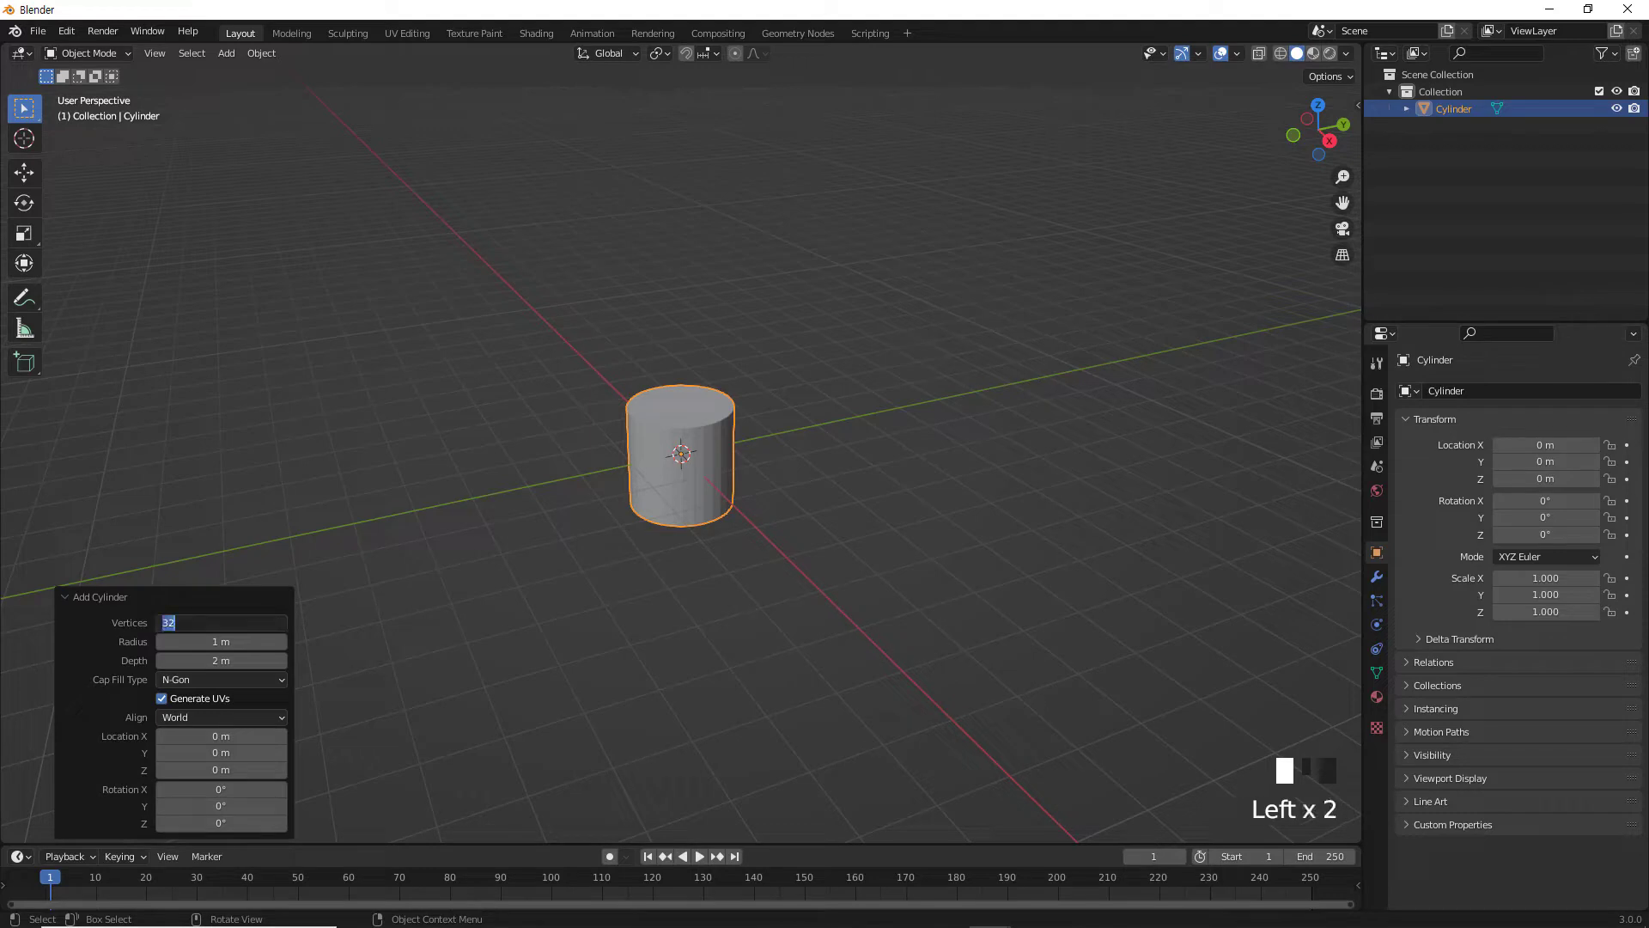
# Set the new cylinder's vertex count to 14 and view it from the top.
pyautogui.write('14')
pyautogui.press('Return')
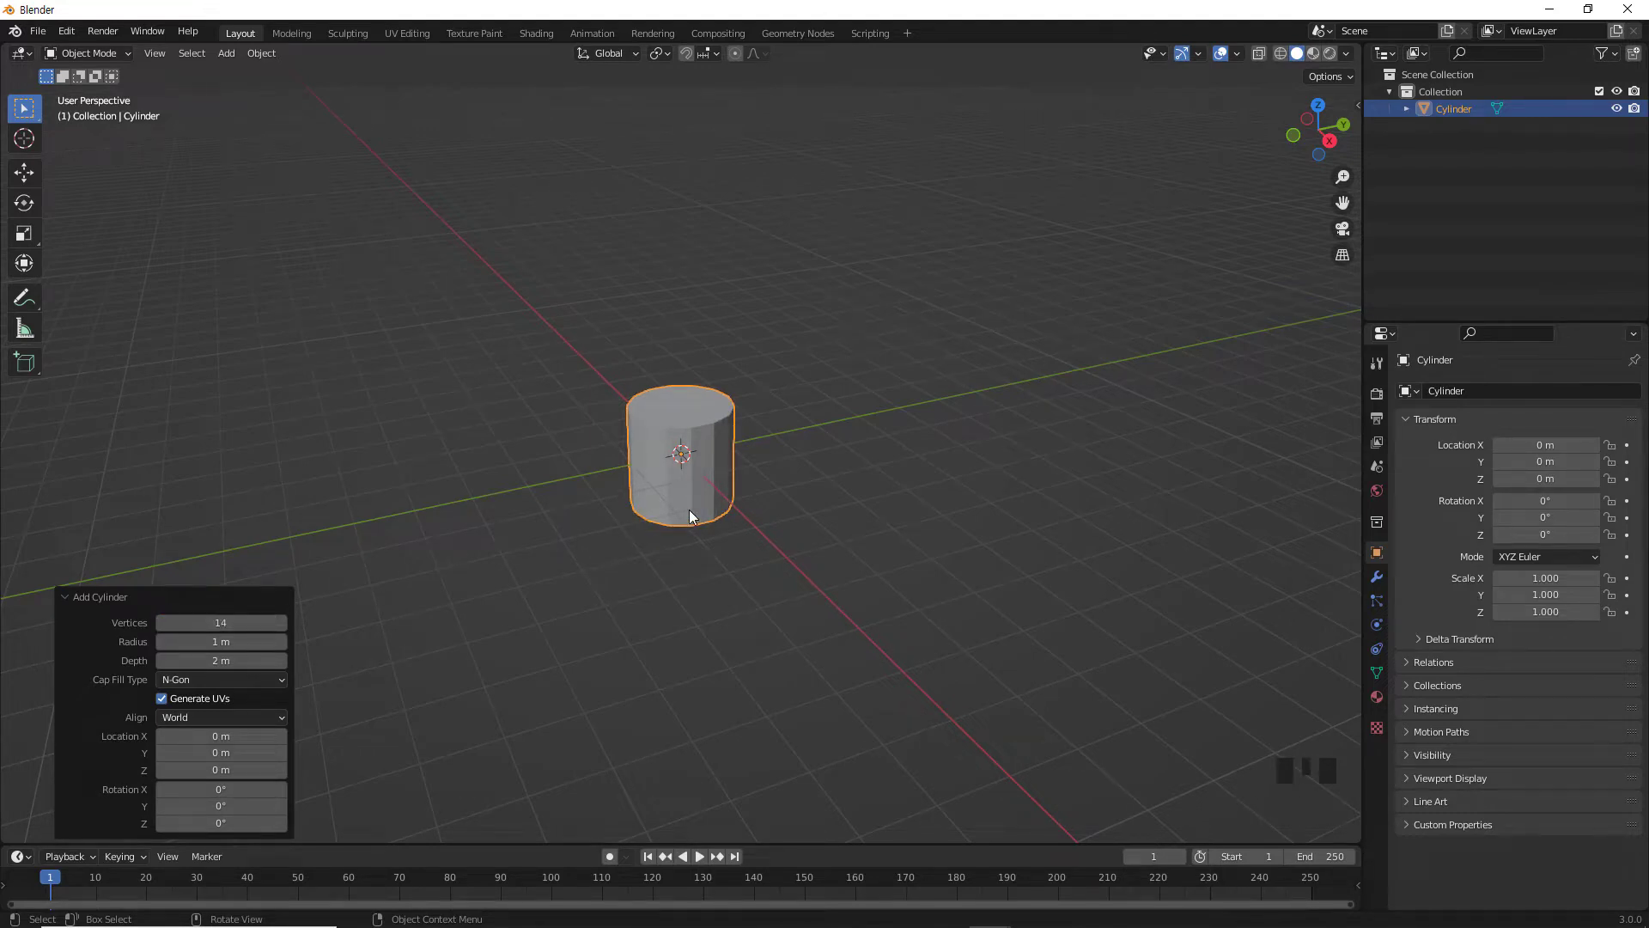
pyautogui.press('KP_1')
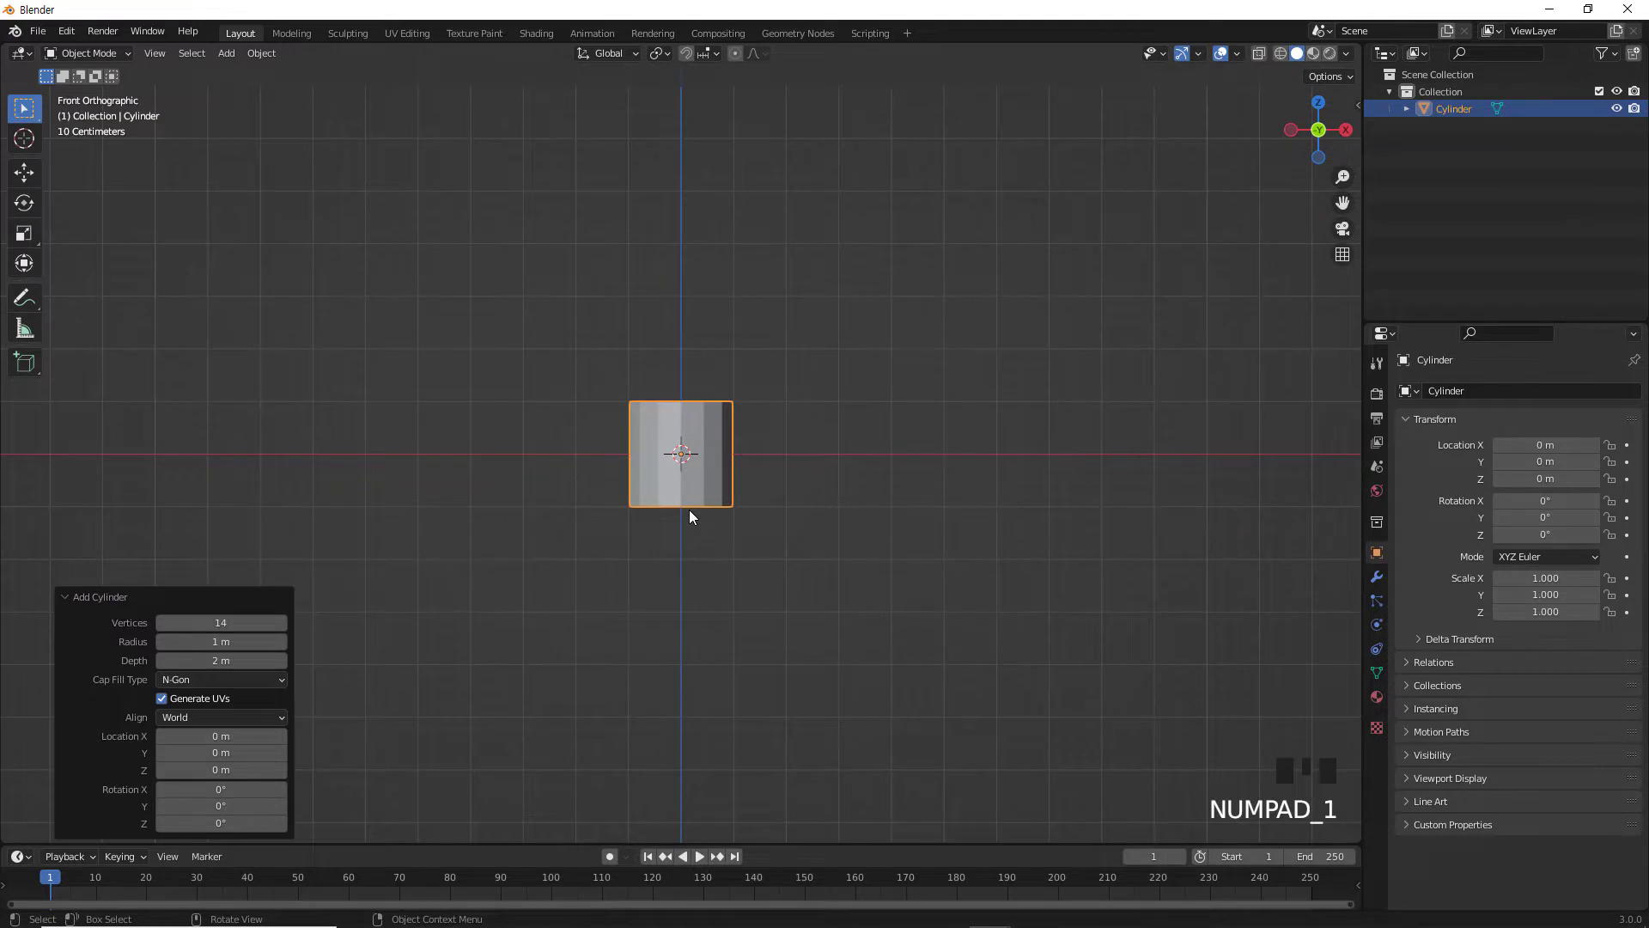
pyautogui.press('KP_7')
pyautogui.scroll(4, 708, 475)
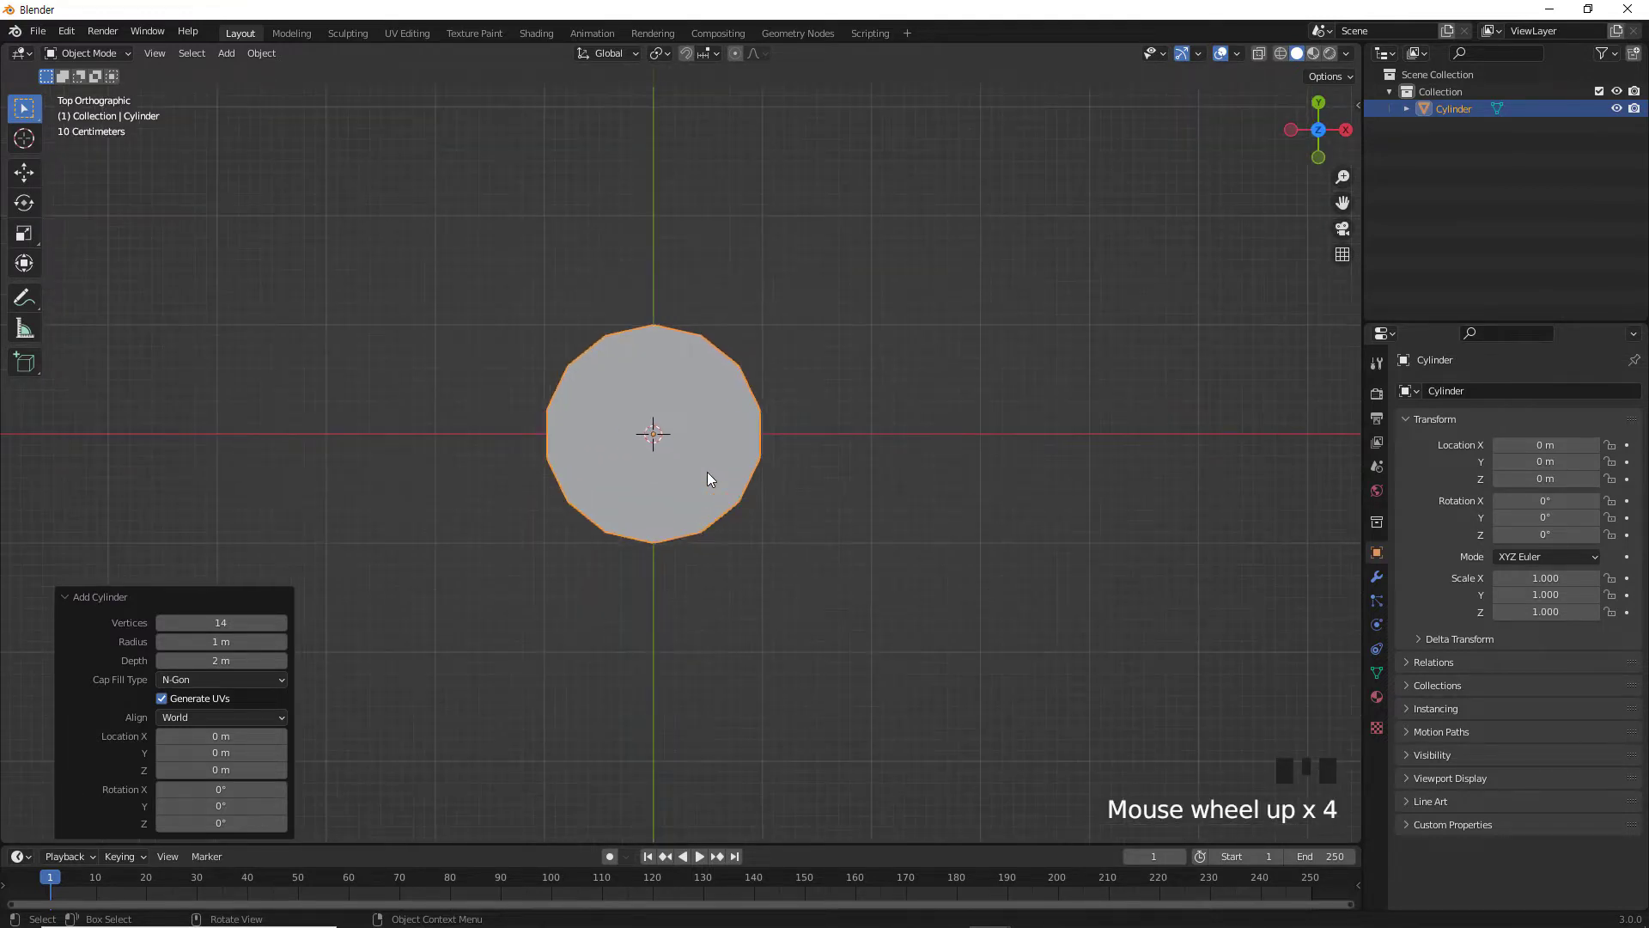
pyautogui.scroll(1, 708, 478)
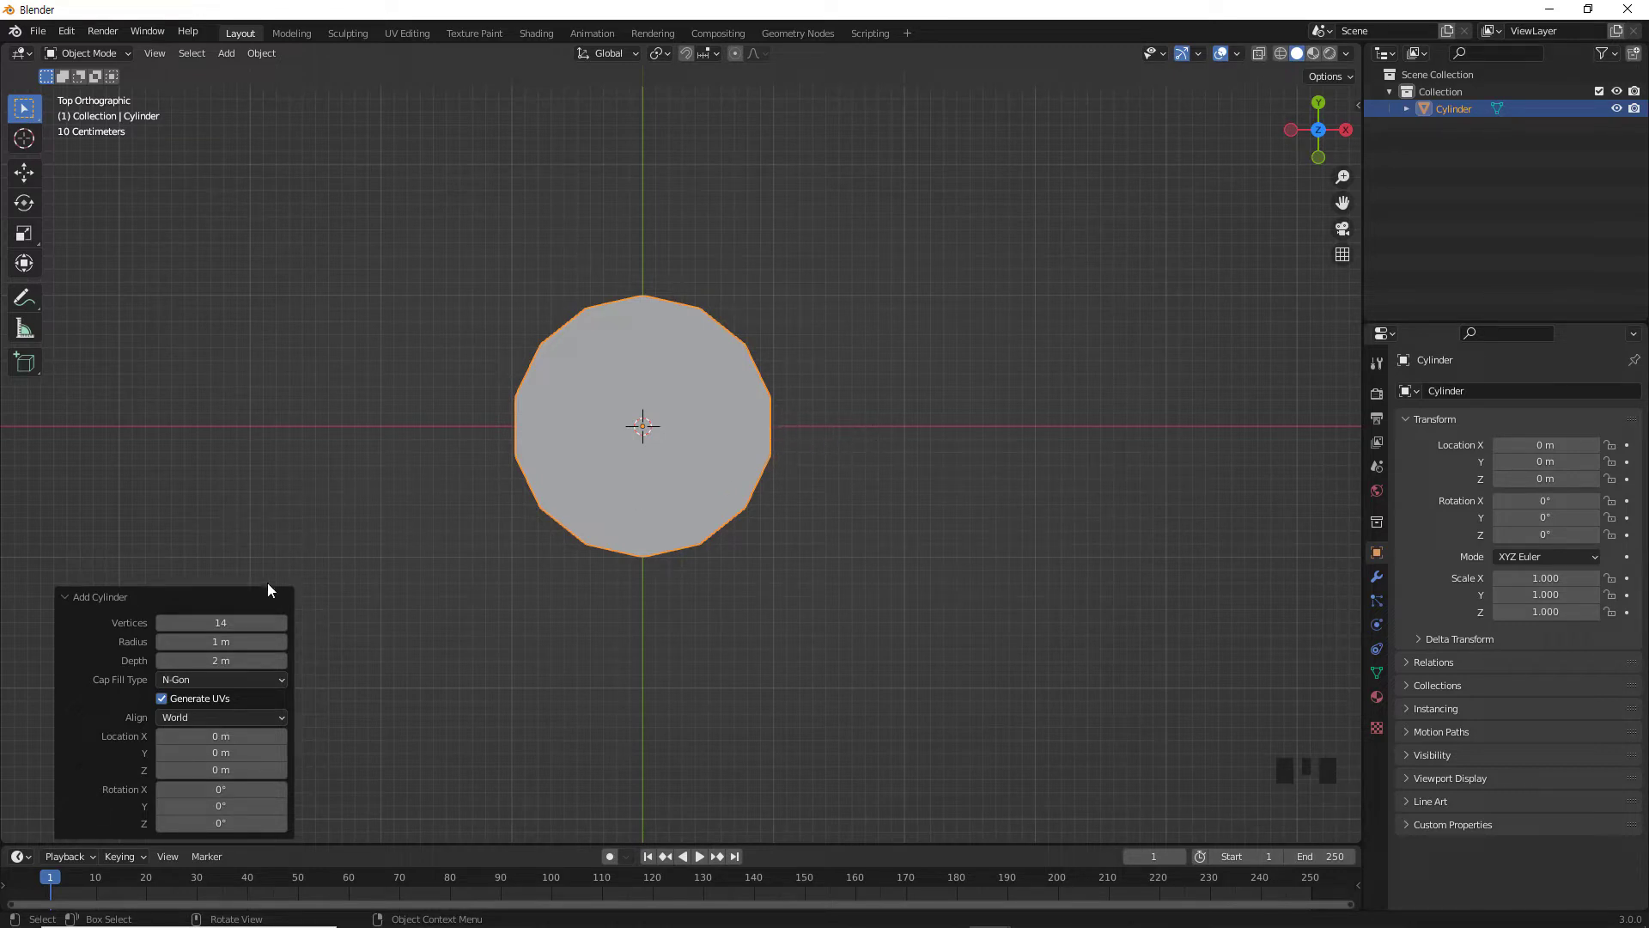
# Try 18 vertices on the cylinder and set the vertex count back to 14.
pyautogui.click(282, 623)
pyautogui.click(282, 623)
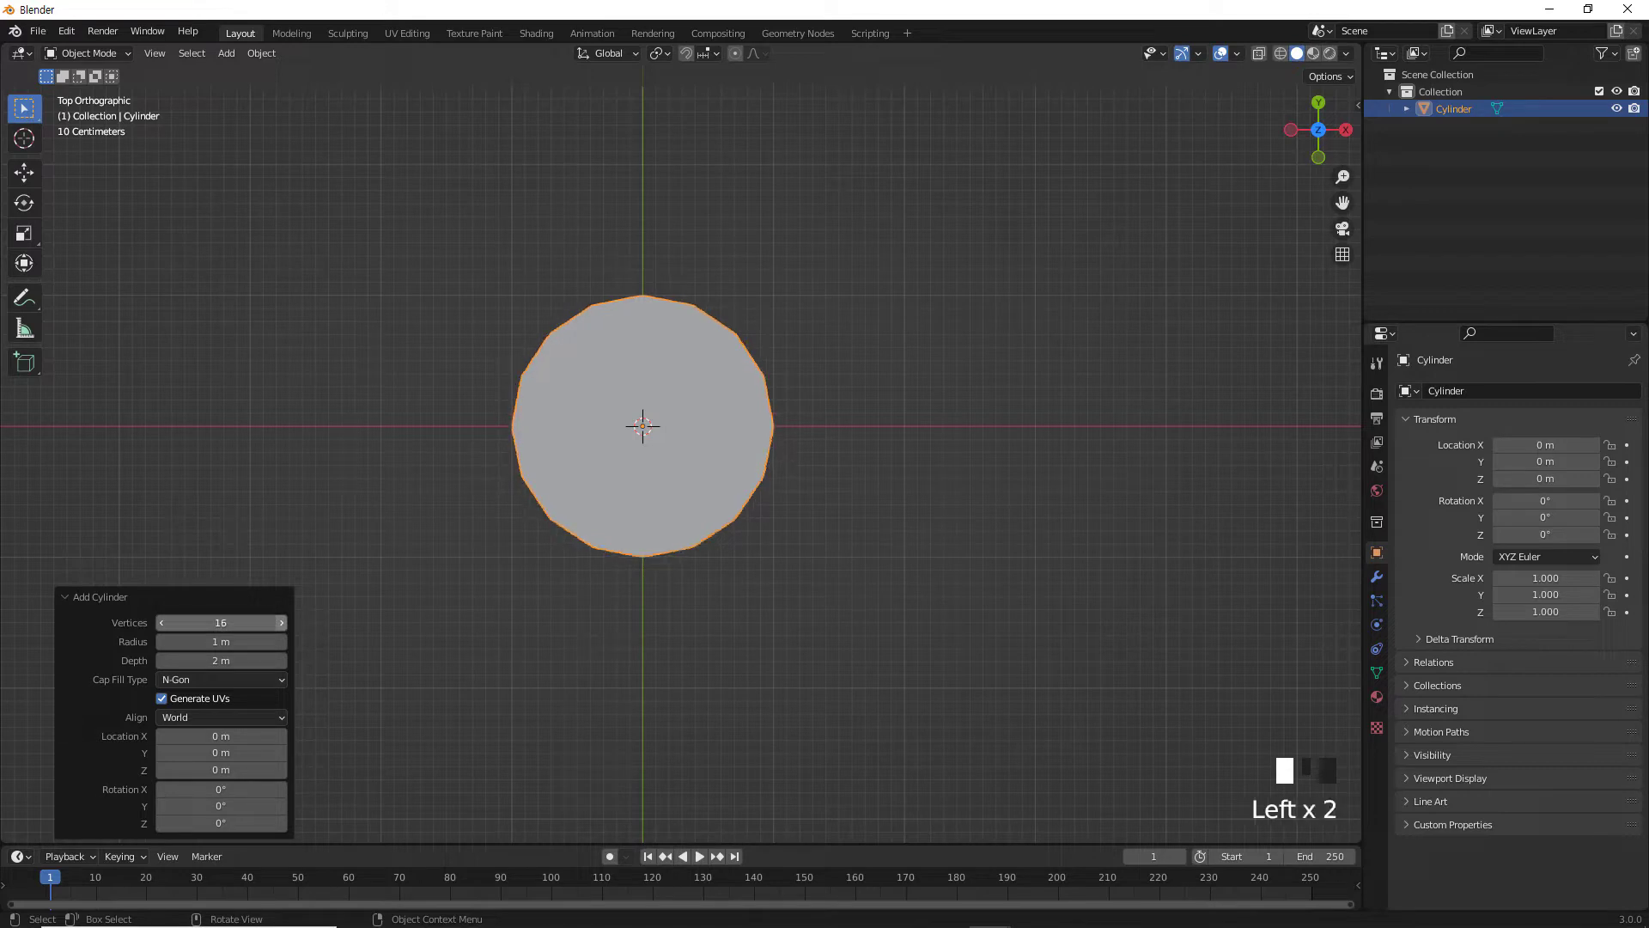
pyautogui.click(281, 623)
pyautogui.click(281, 623)
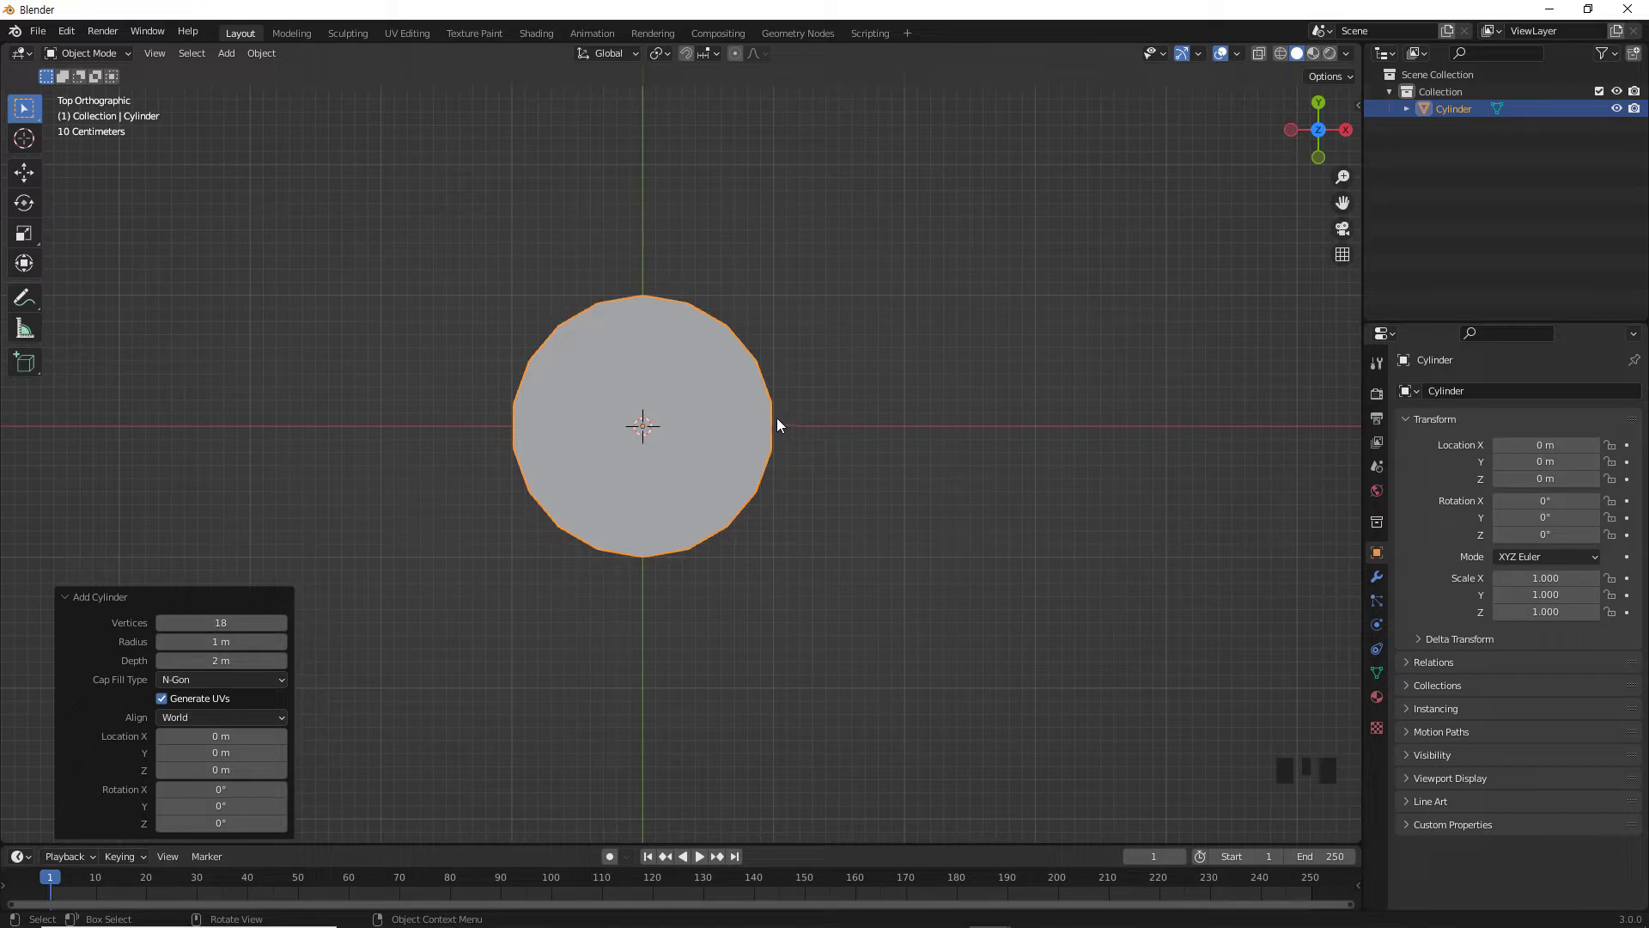
pyautogui.click(222, 622)
pyautogui.write('14')
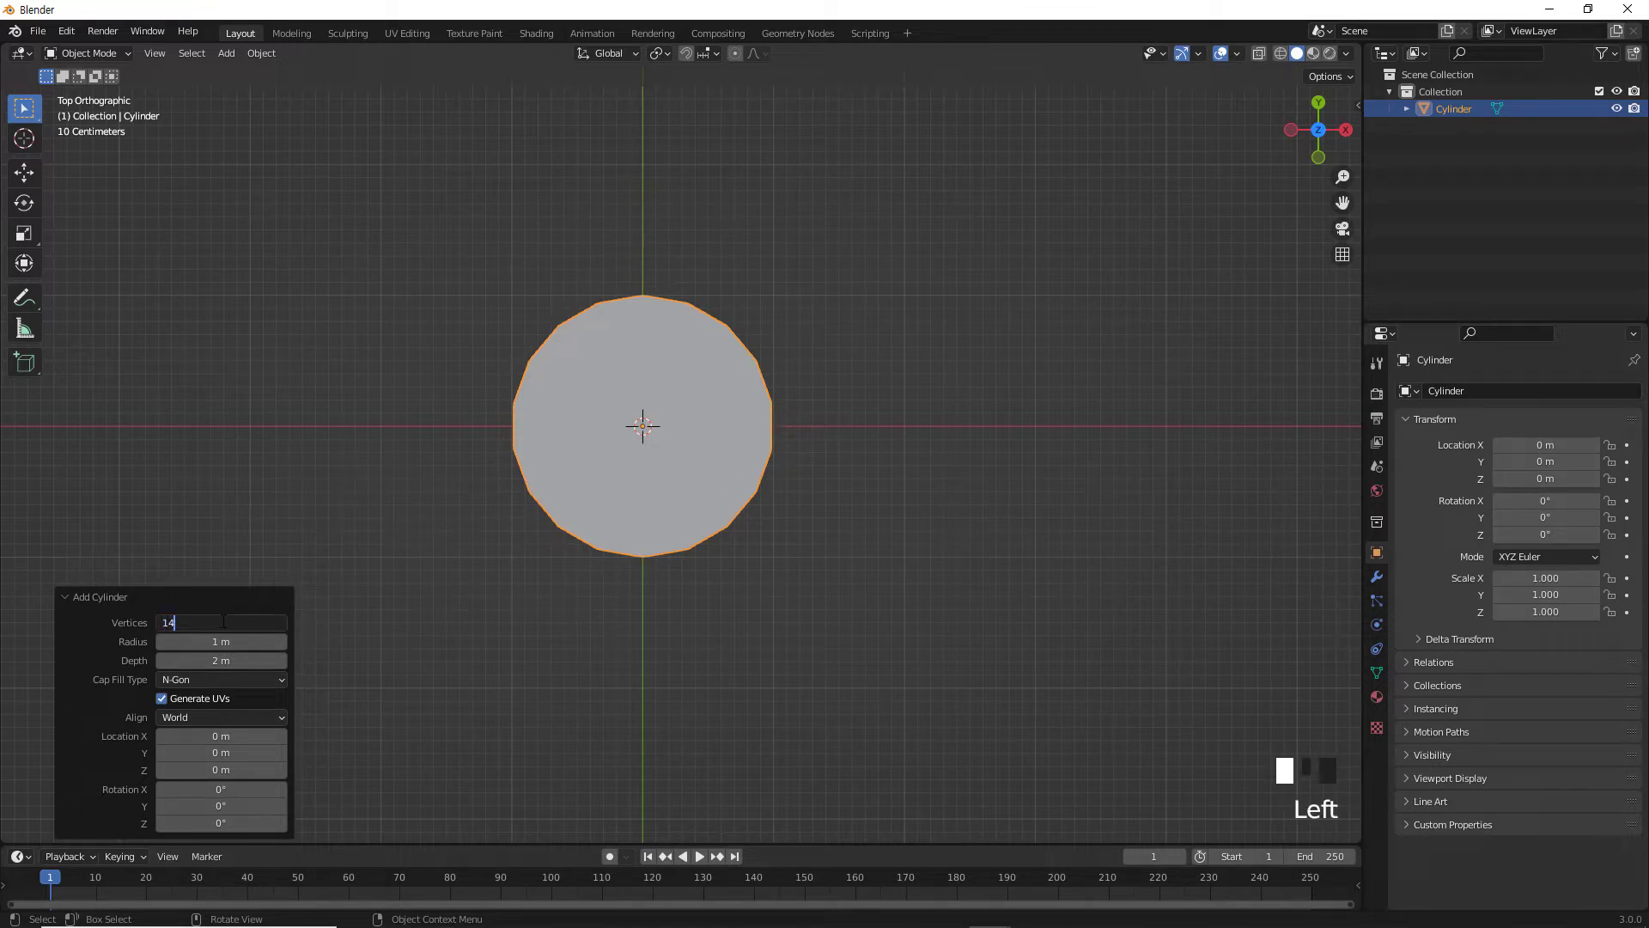
pyautogui.press('Return')
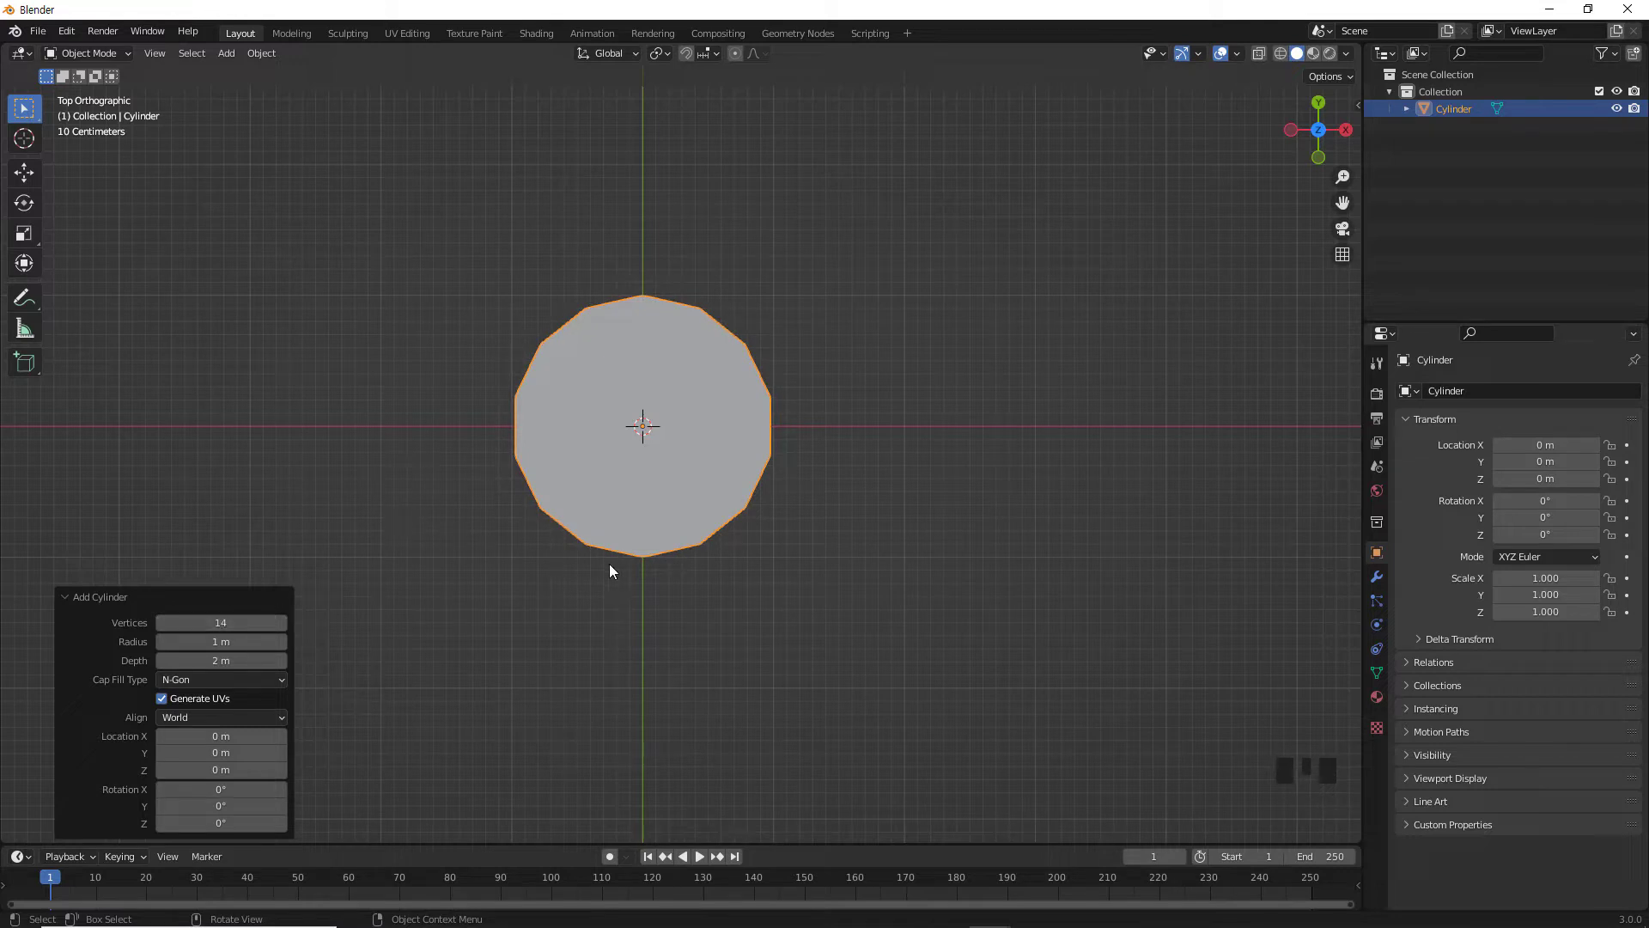
# Enter Edit Mode in the front view, switch to wireframe shading and select the cylinder's top ring of vertices.
pyautogui.moveTo(700, 623); pyautogui.dragTo(723, 415, button='middle')
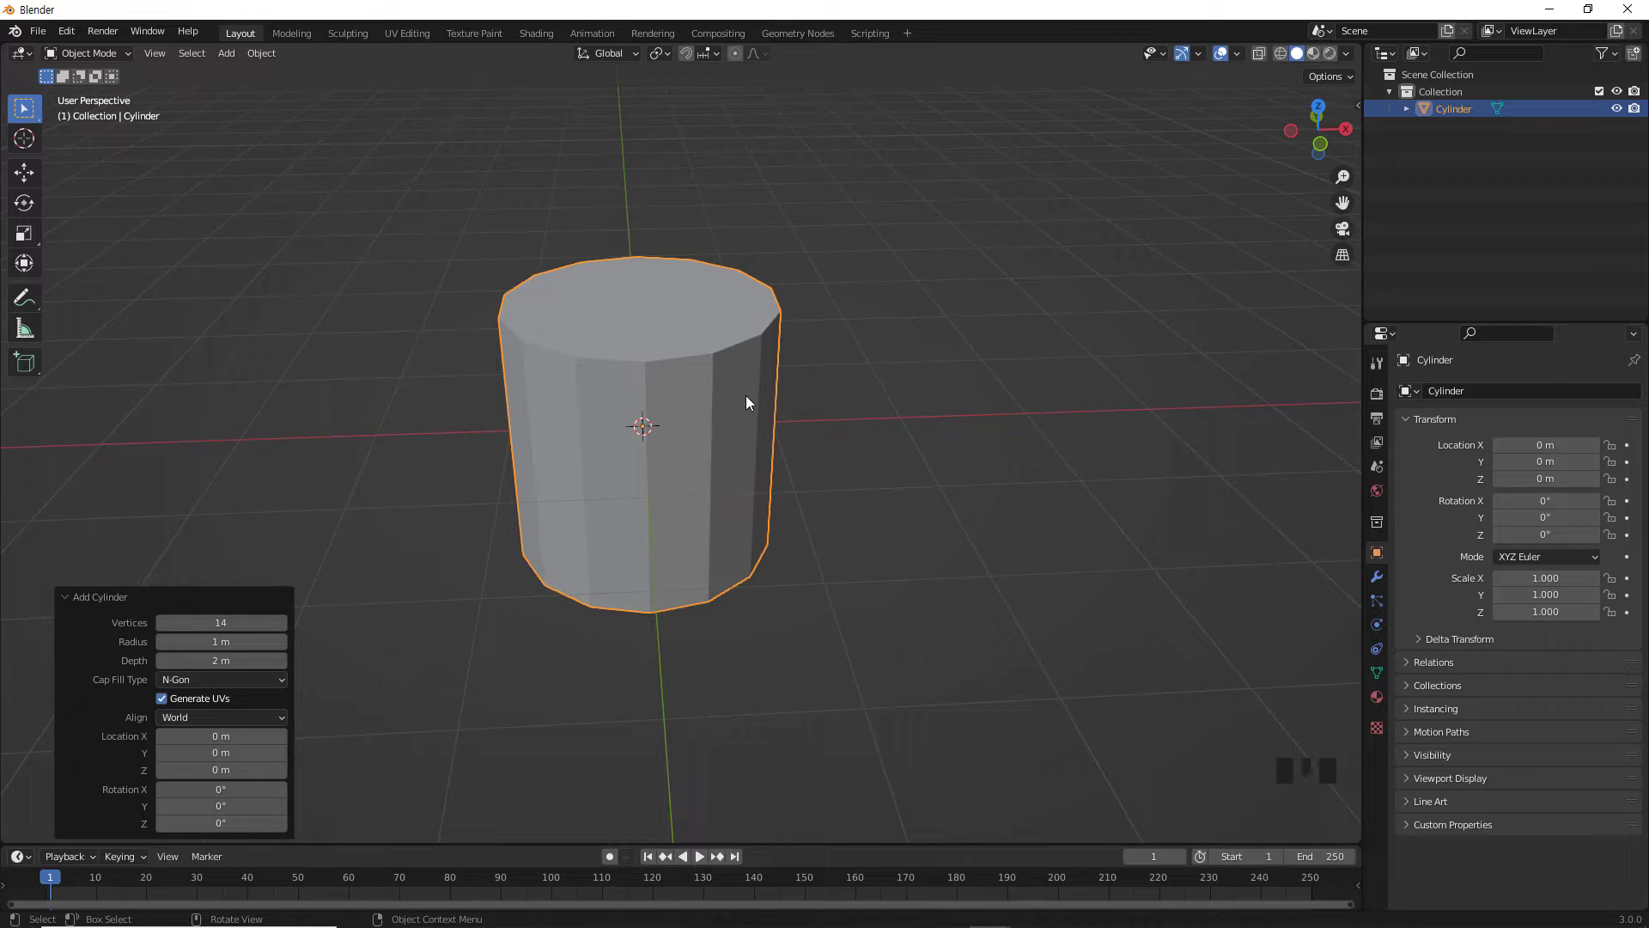
pyautogui.moveTo(688, 471)
pyautogui.mouseDown(button='middle')
pyautogui.moveTo(658, 466)
pyautogui.moveTo(674, 416)
pyautogui.moveTo(660, 450)
pyautogui.moveTo(698, 474)
pyautogui.moveTo(727, 450)
pyautogui.moveTo(683, 442)
pyautogui.mouseUp(button='middle')
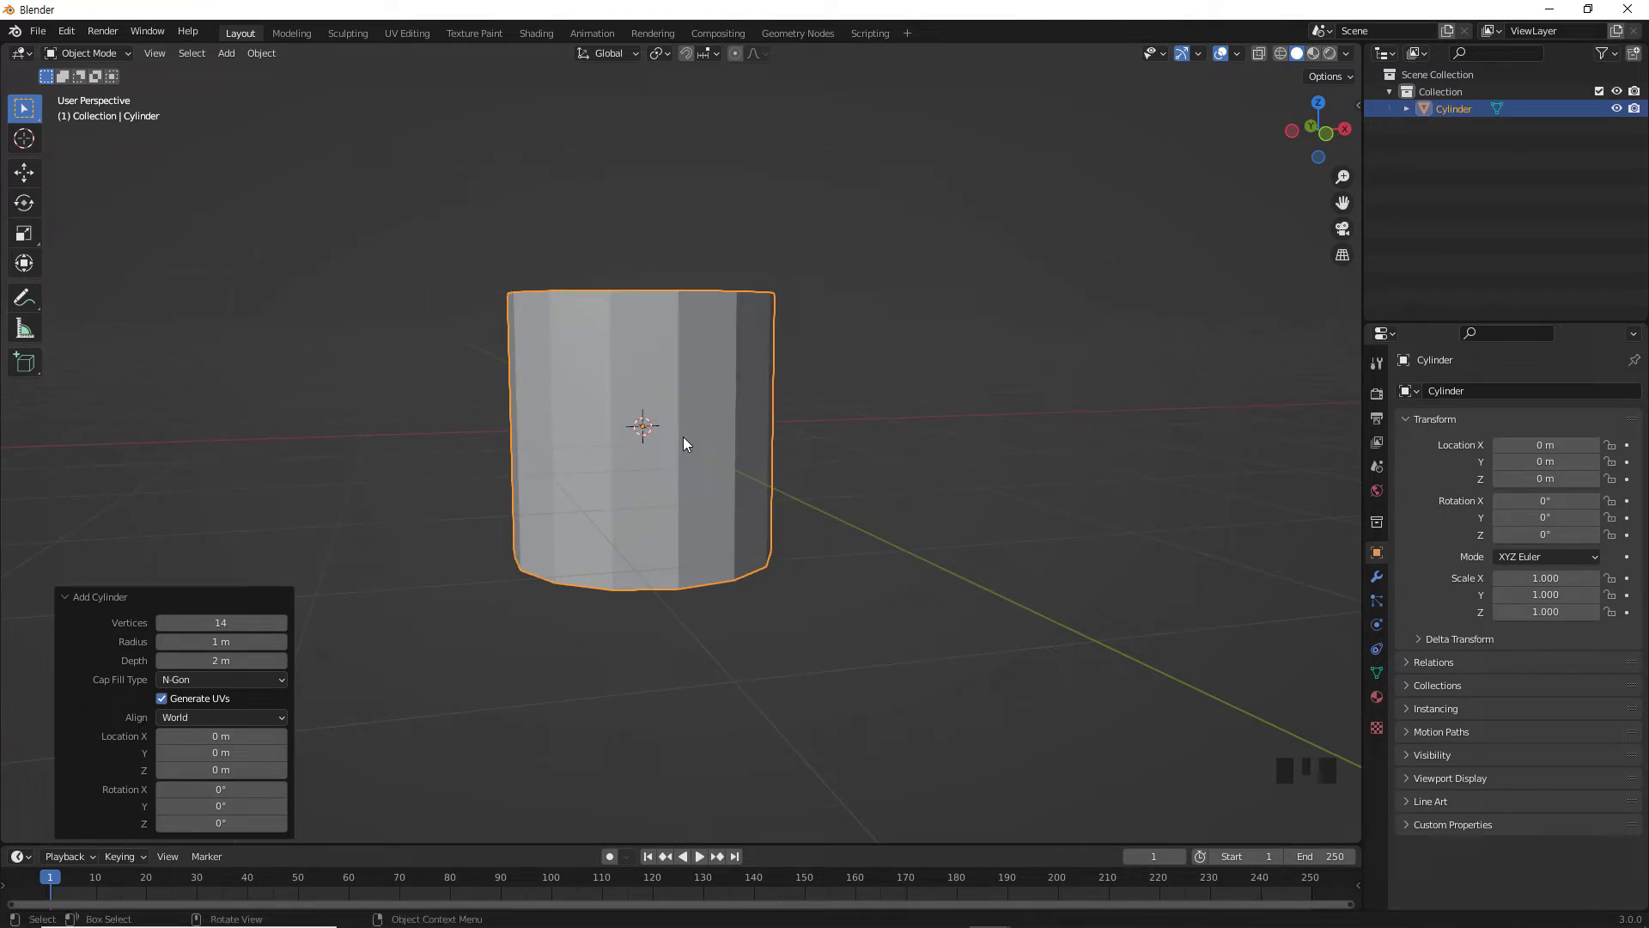
pyautogui.press('KP_1')
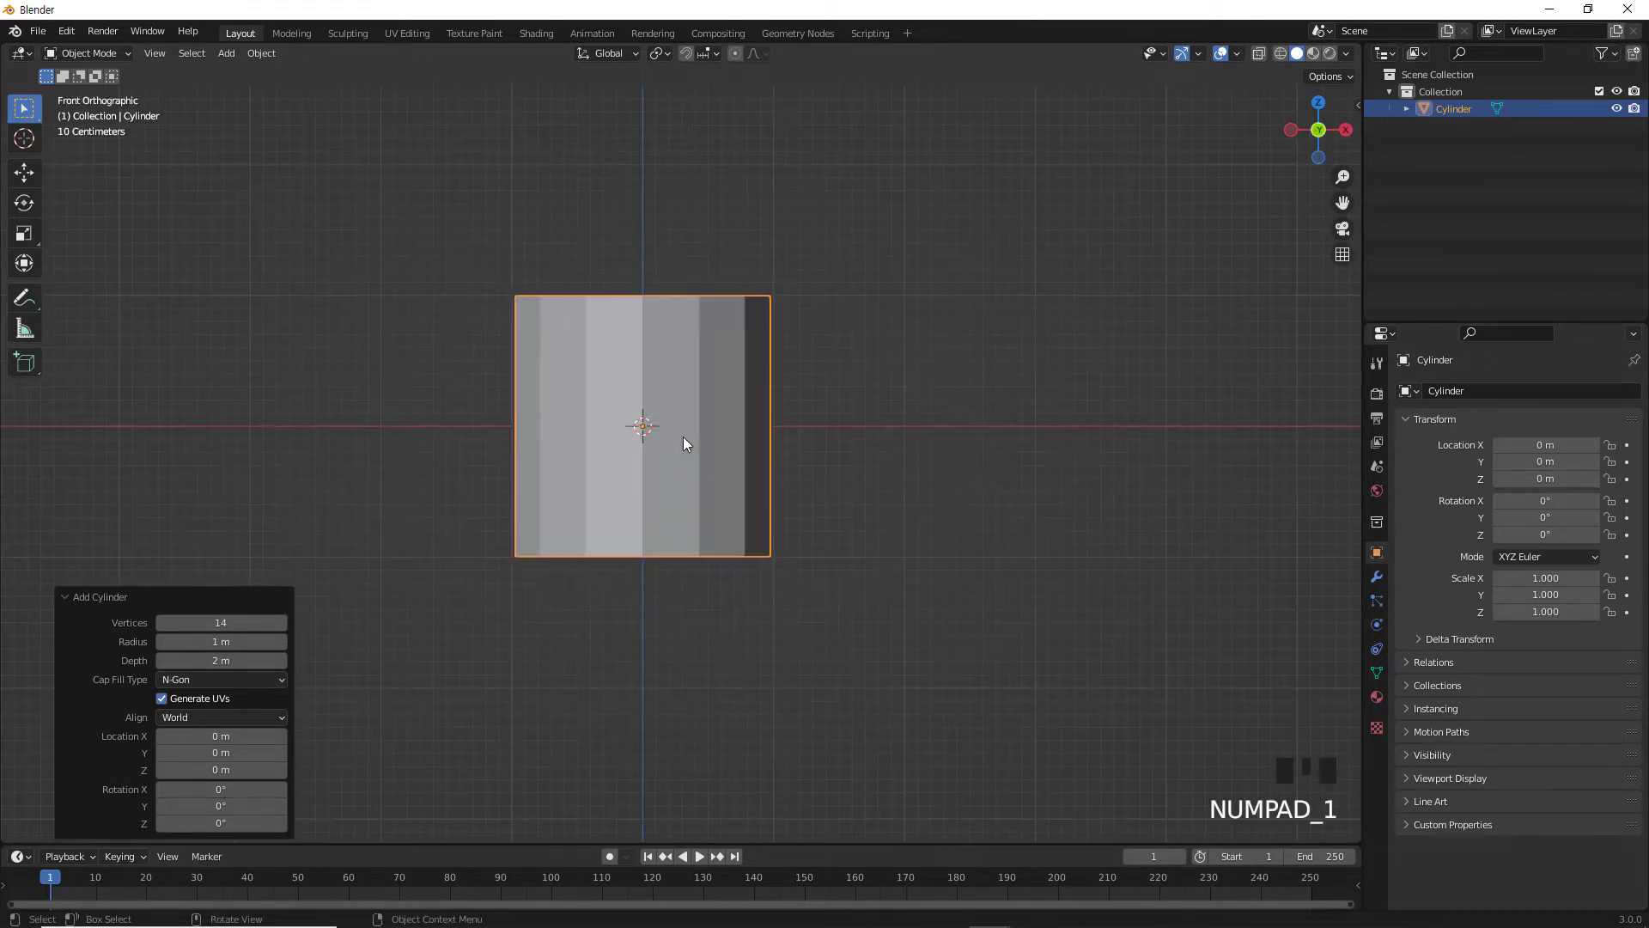
pyautogui.click(646, 405)
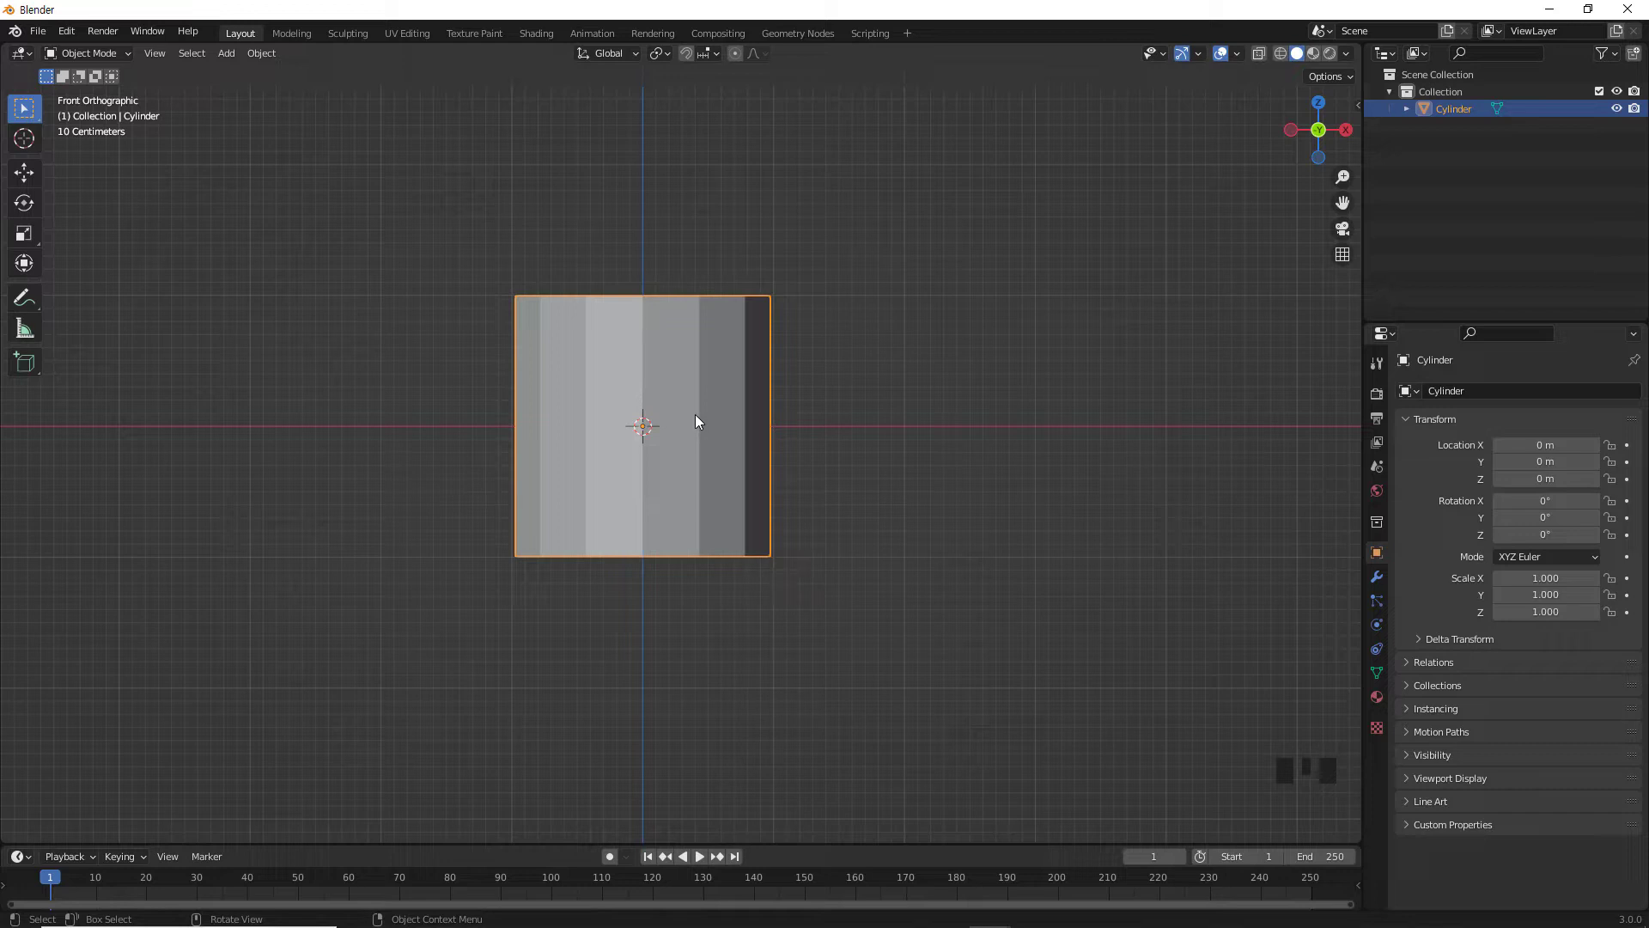
pyautogui.press('Tab')
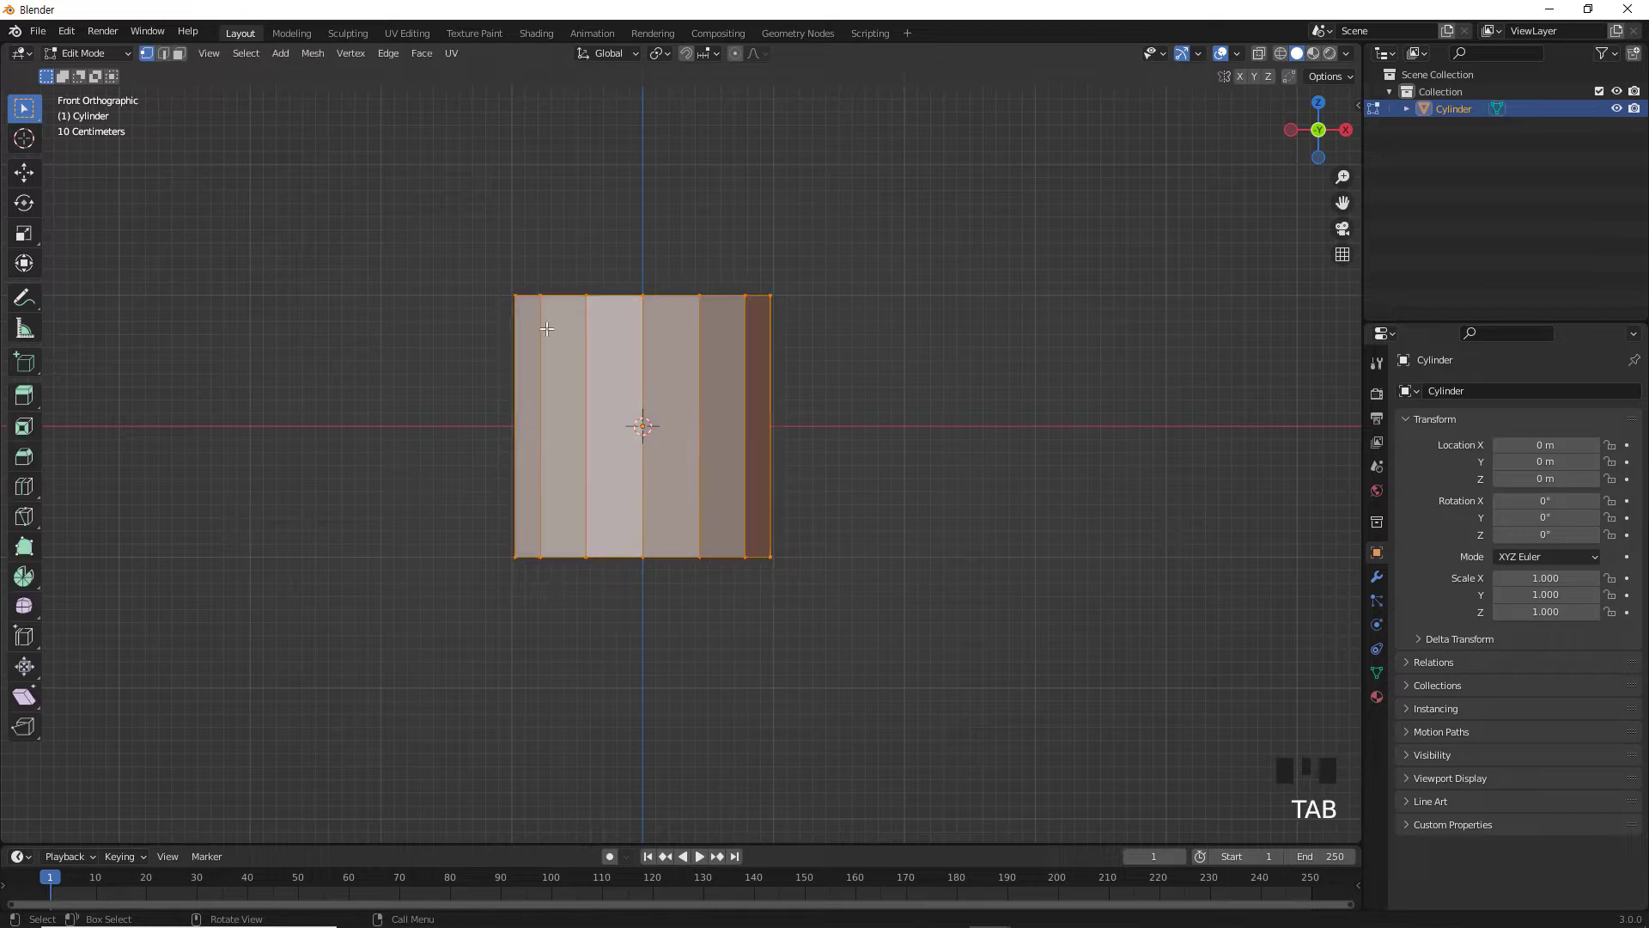
pyautogui.hotkey('shift', 'z')
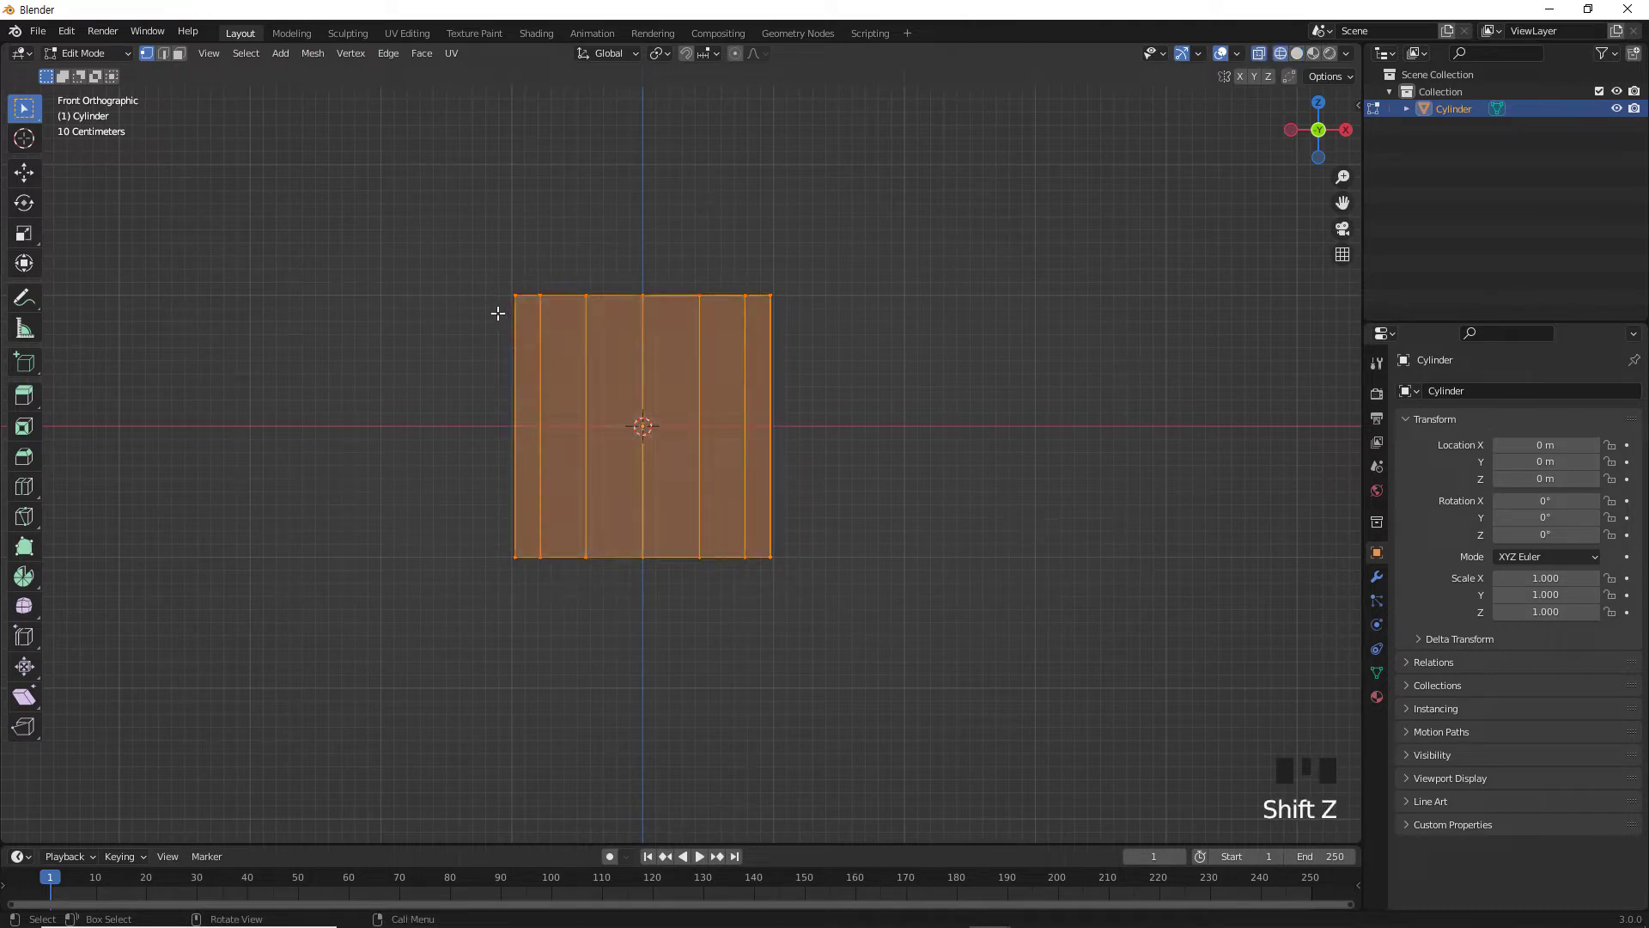
pyautogui.moveTo(431, 226); pyautogui.dragTo(902, 397)
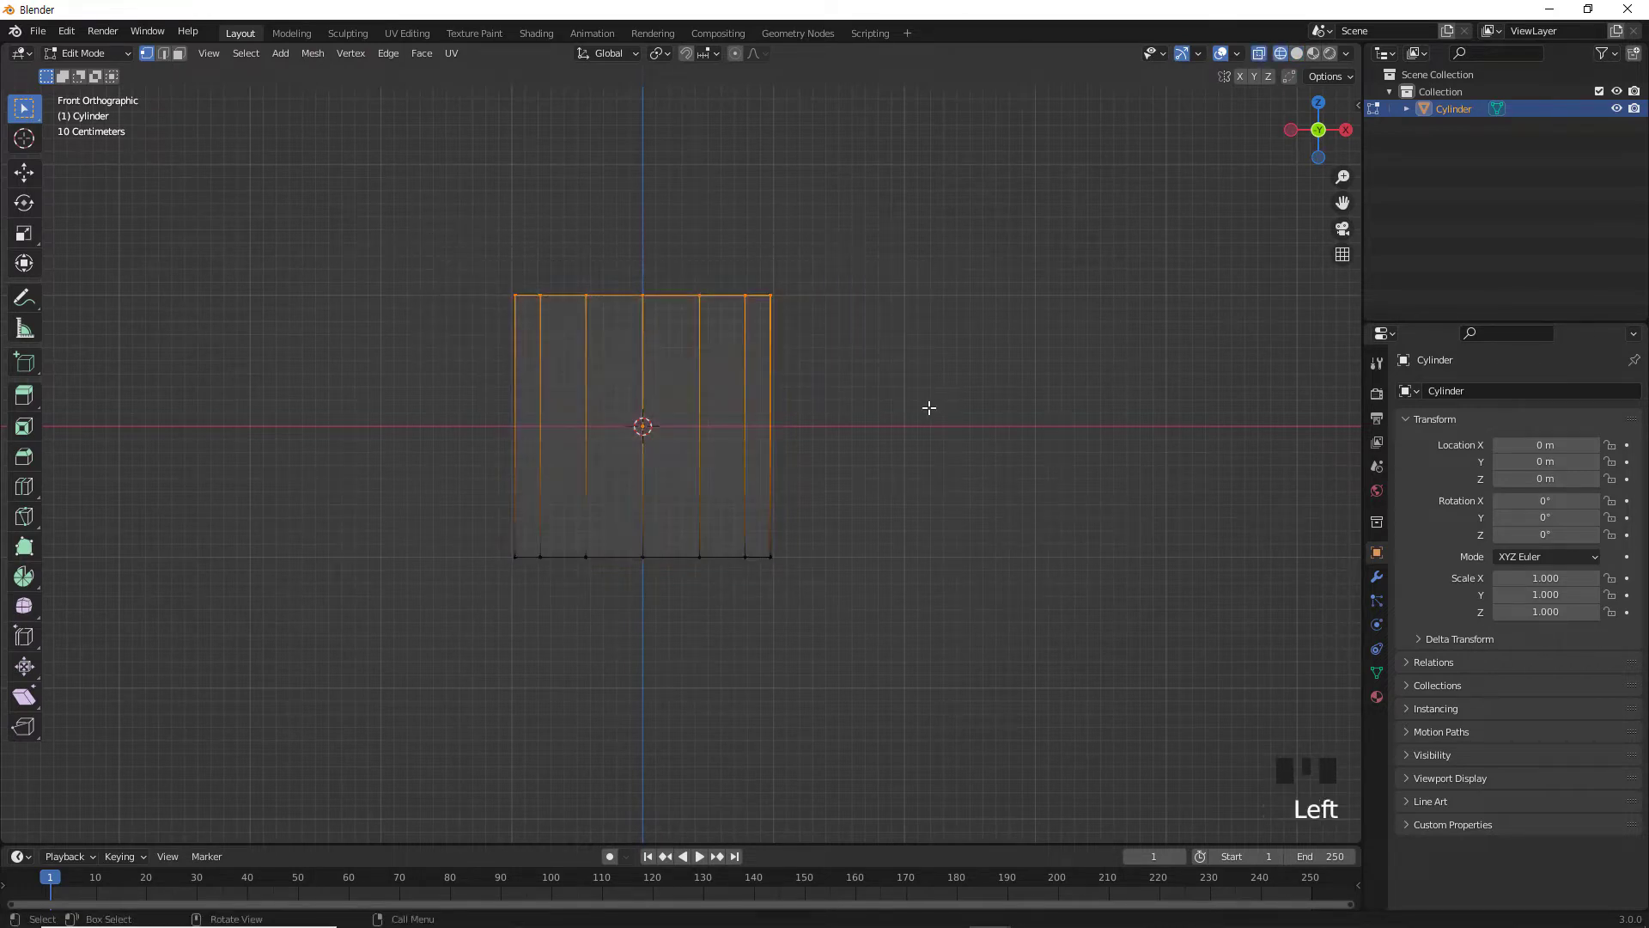
pyautogui.press('g')
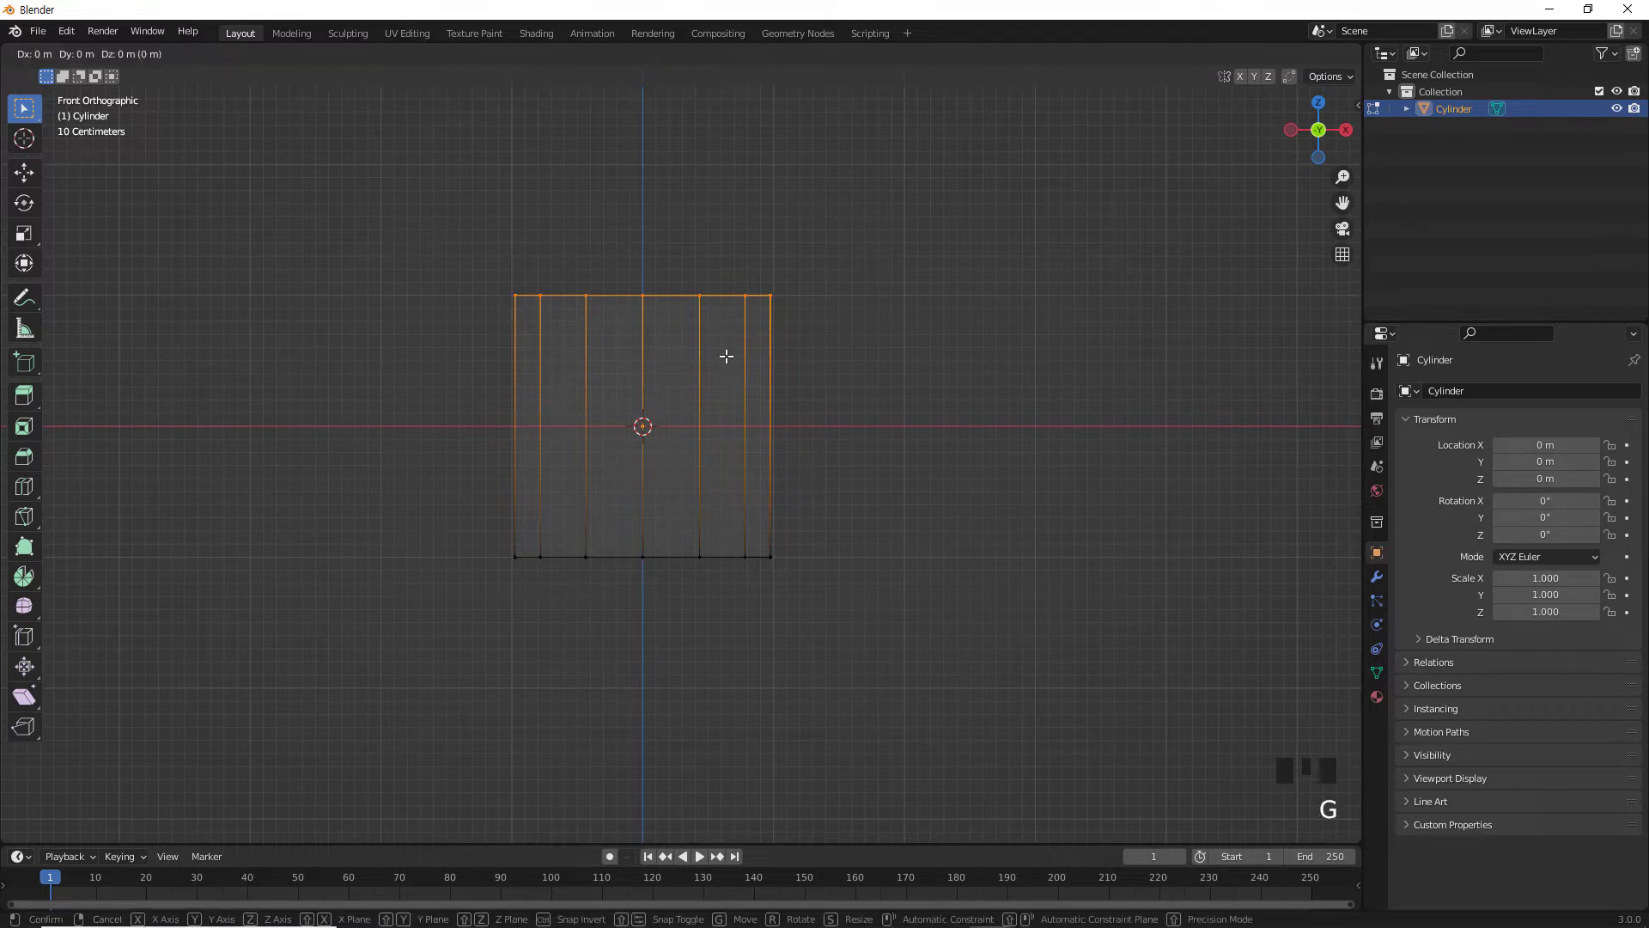
pyautogui.press('x')
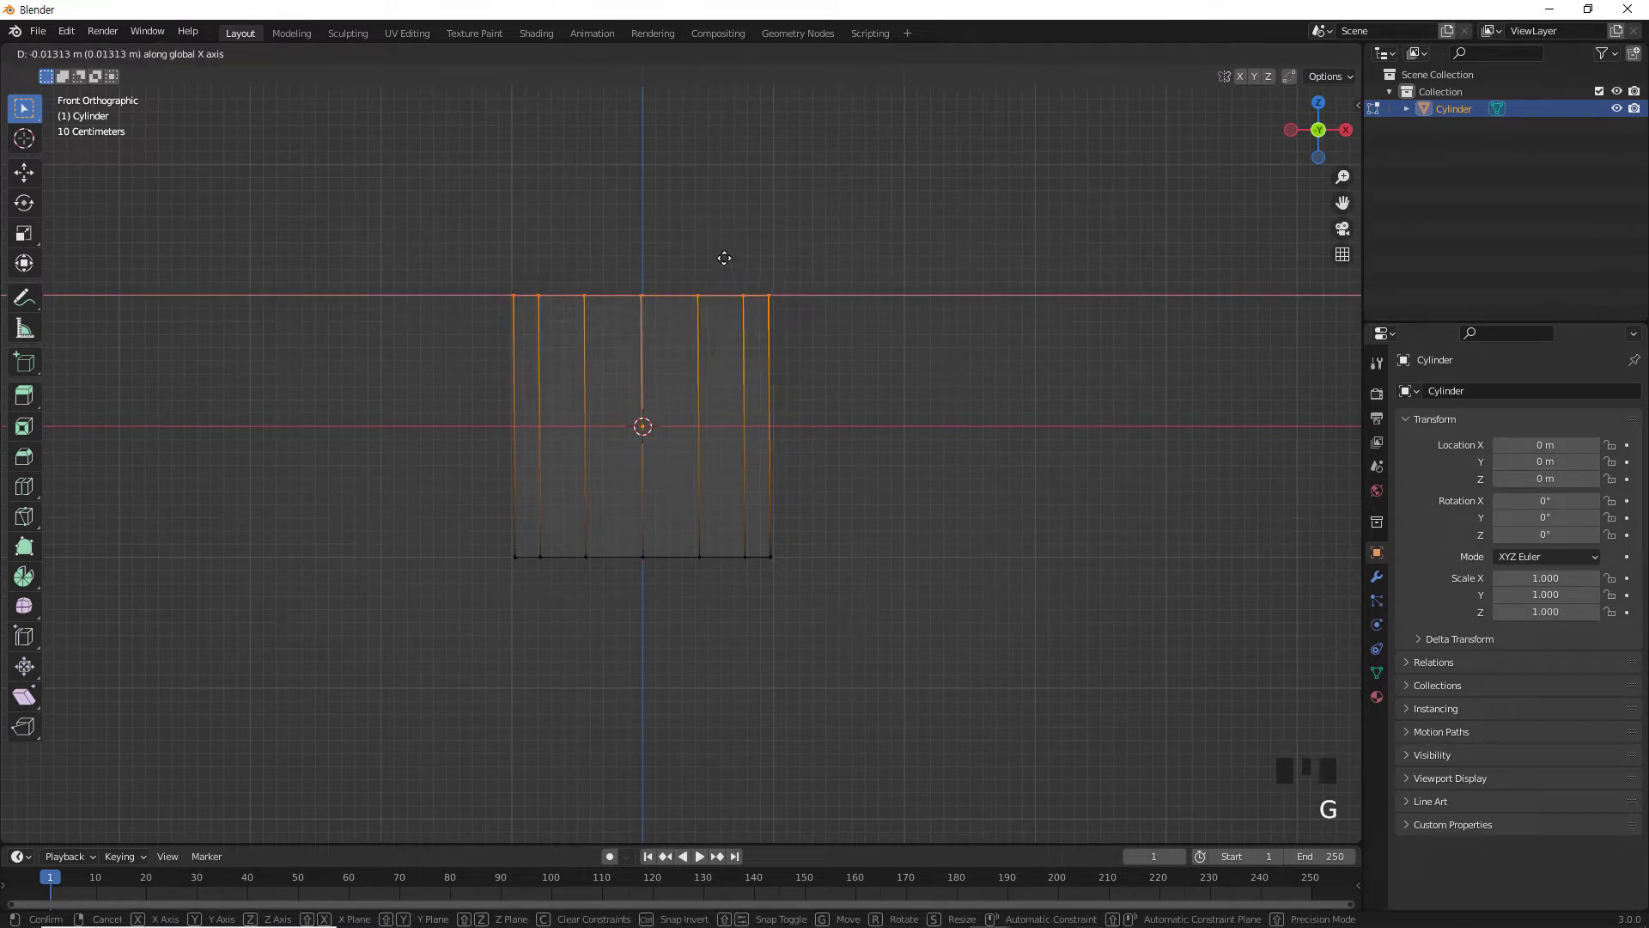
pyautogui.rightClick(725, 282)
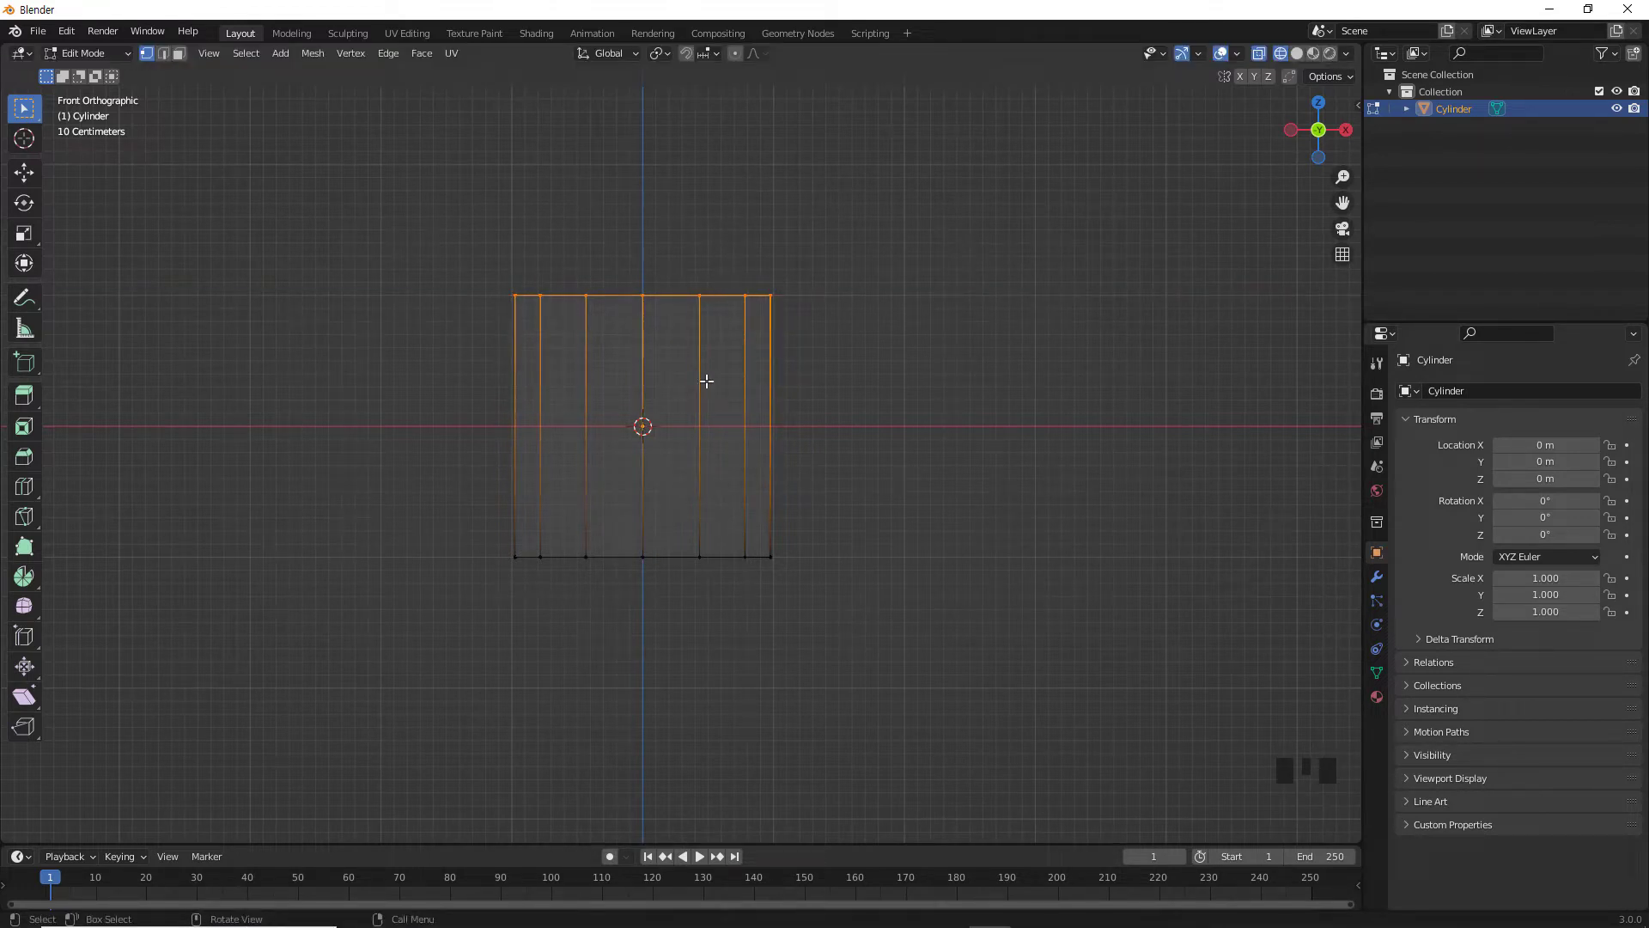
# Move the cylinder's top vertices up about 0.525 m along the Z axis.
pyautogui.press('g')
pyautogui.press('z')
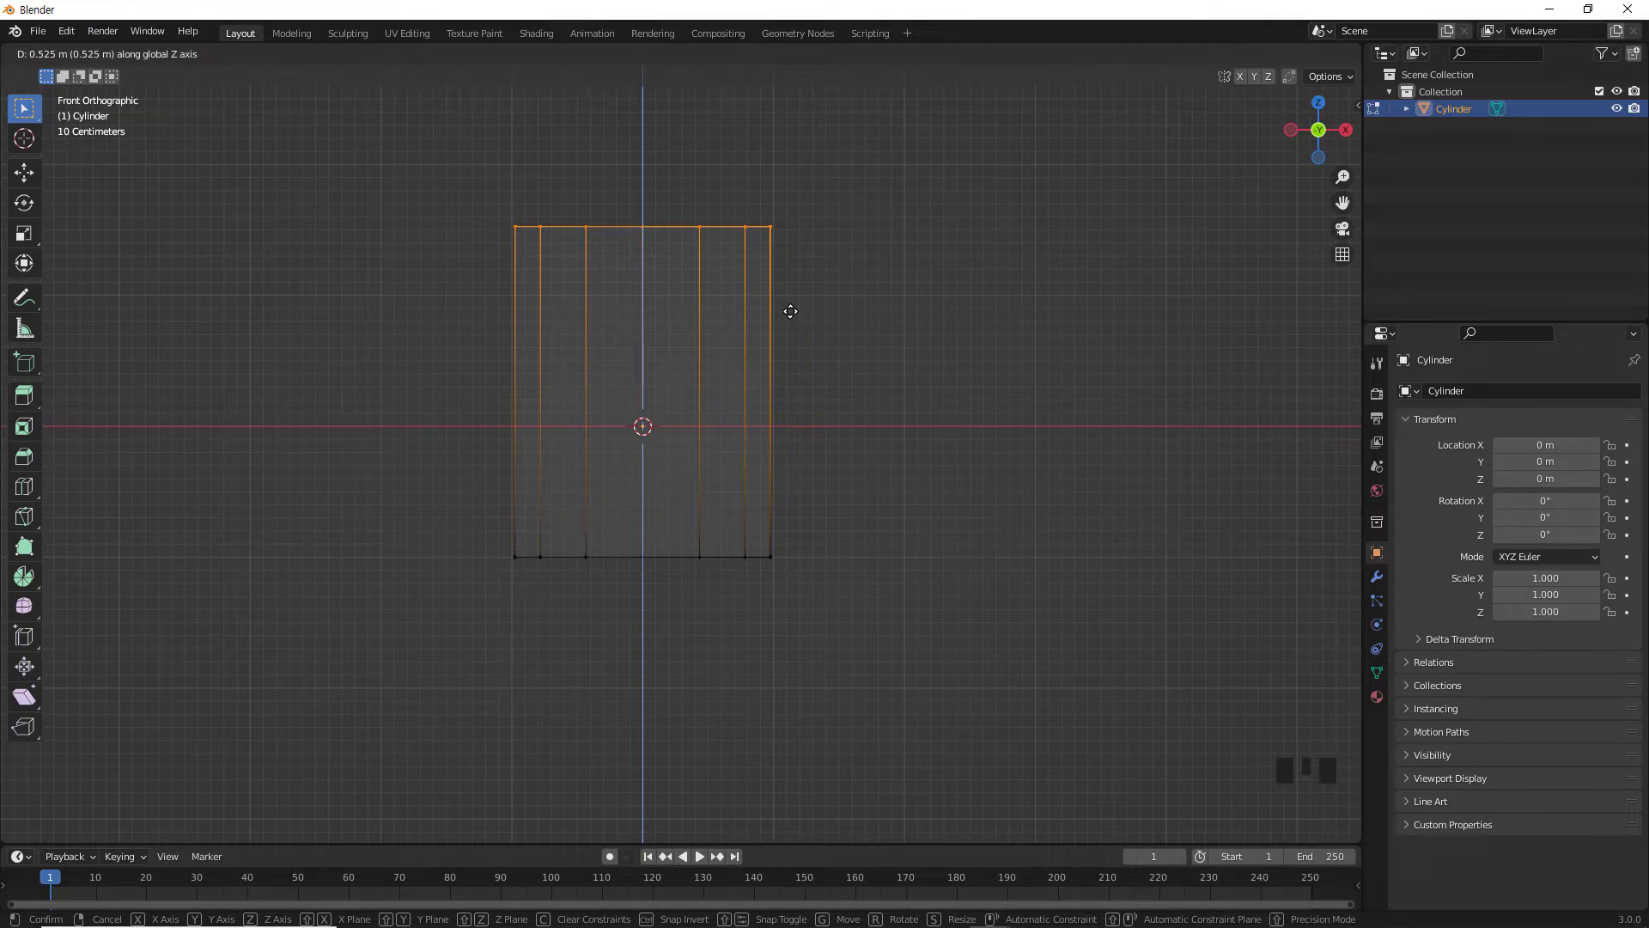
pyautogui.click(790, 311)
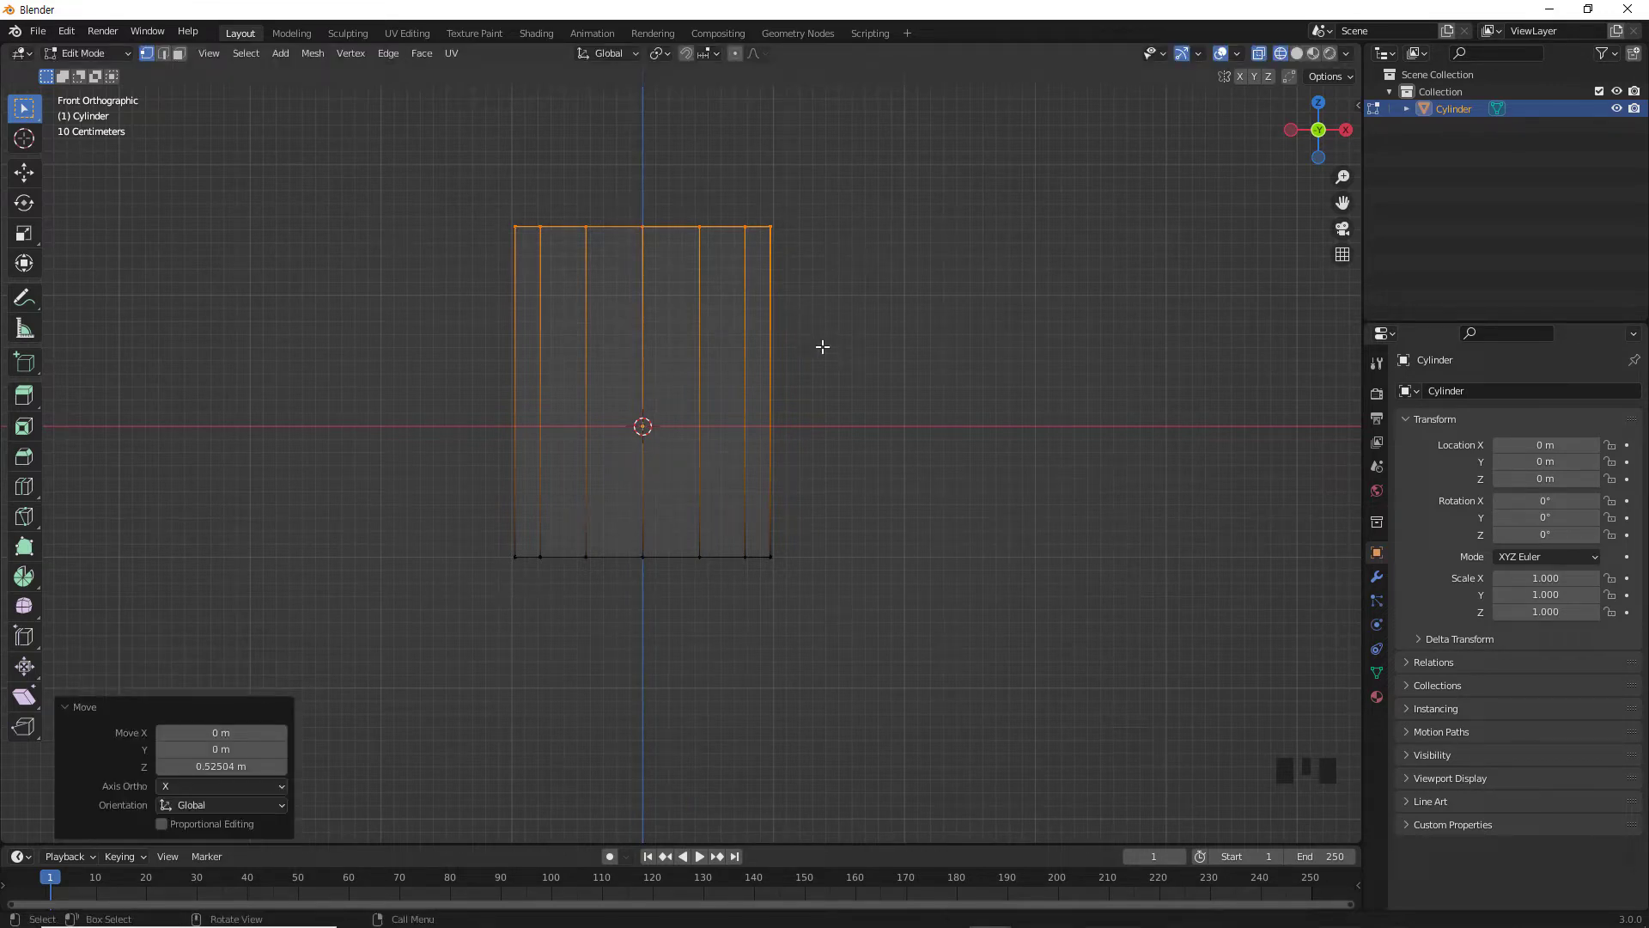
# Add two evenly spaced horizontal loop cuts around the cylinder without sliding them.
pyautogui.hotkey('ctrl', 'r')
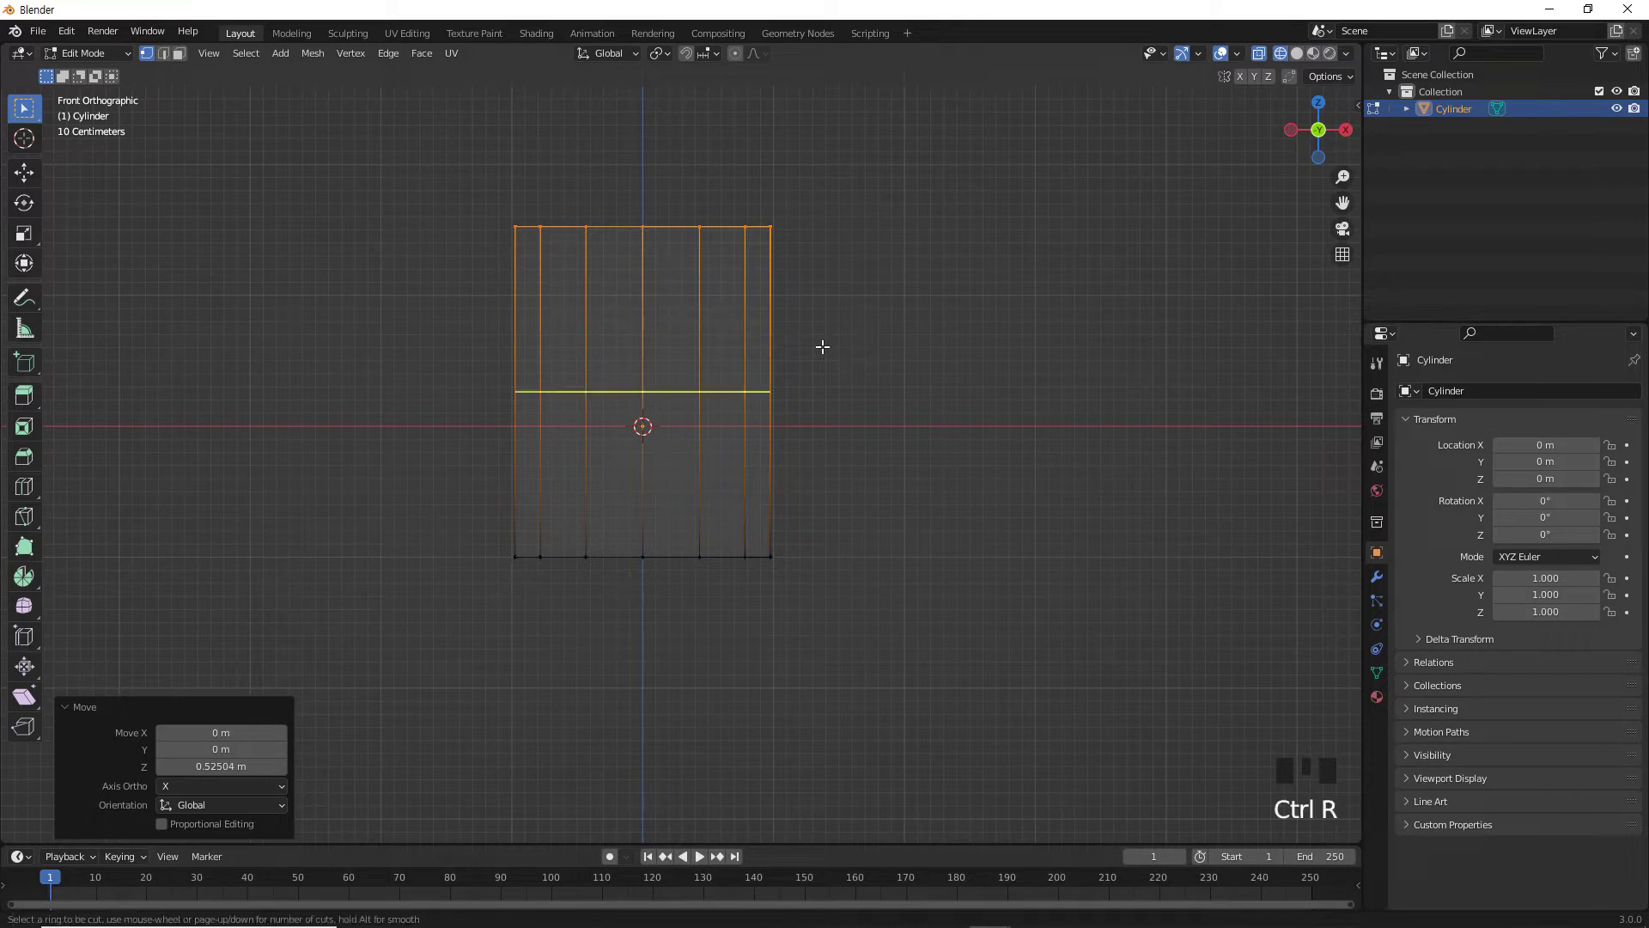
pyautogui.scroll(2, 822, 346)
pyautogui.scroll(-1, 822, 346)
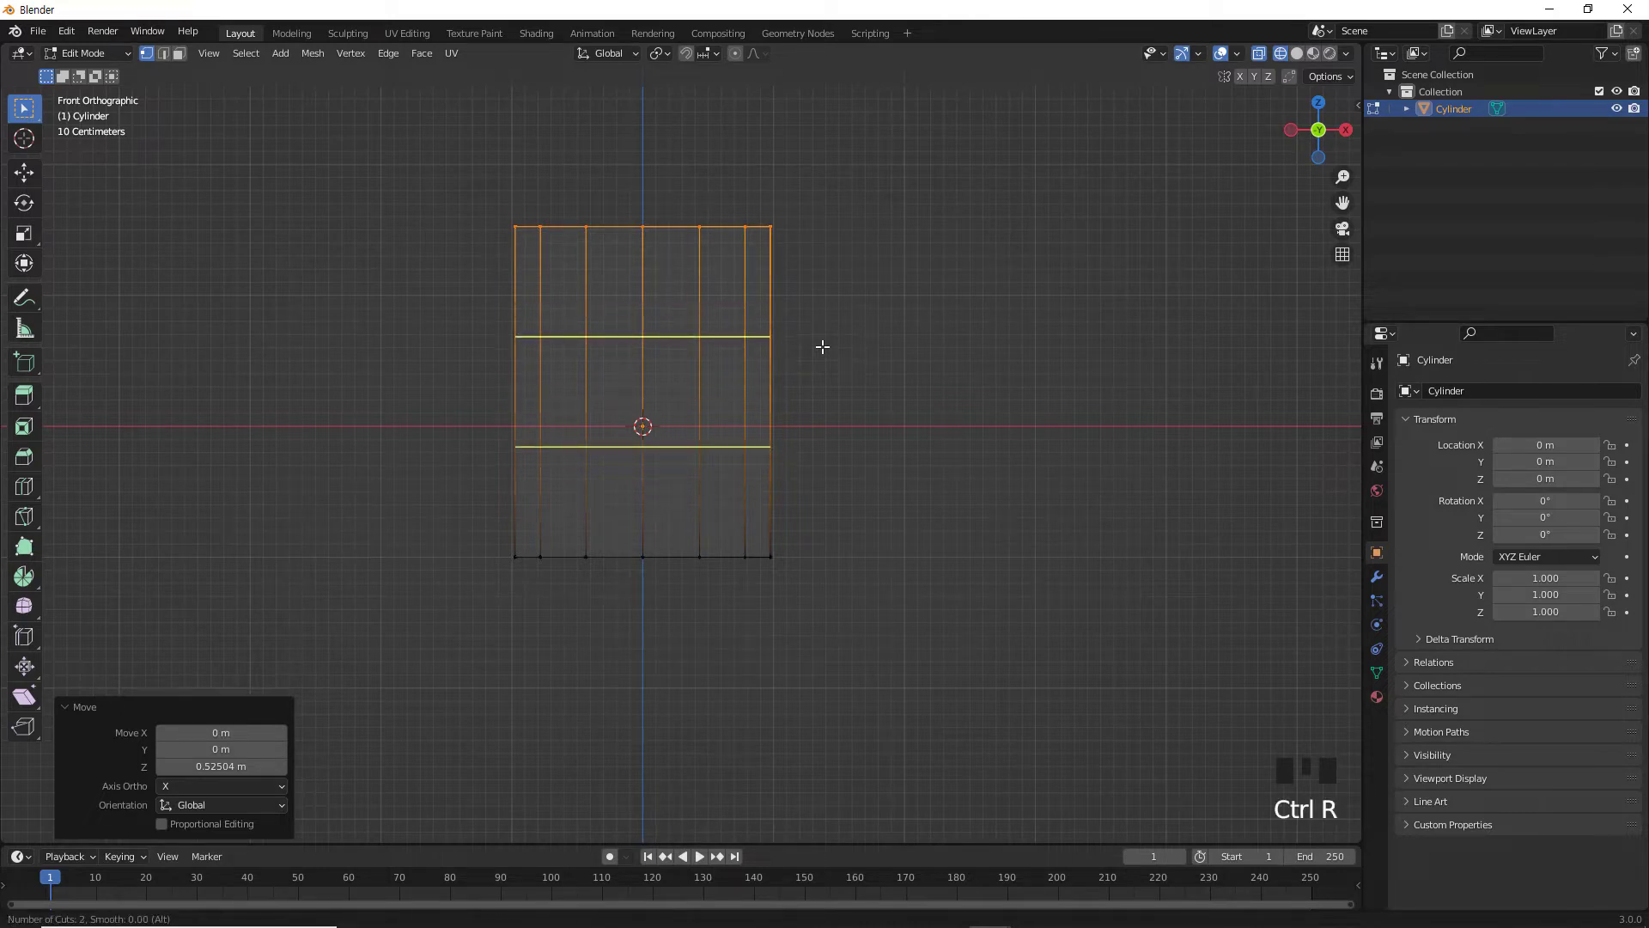
pyautogui.click(822, 346)
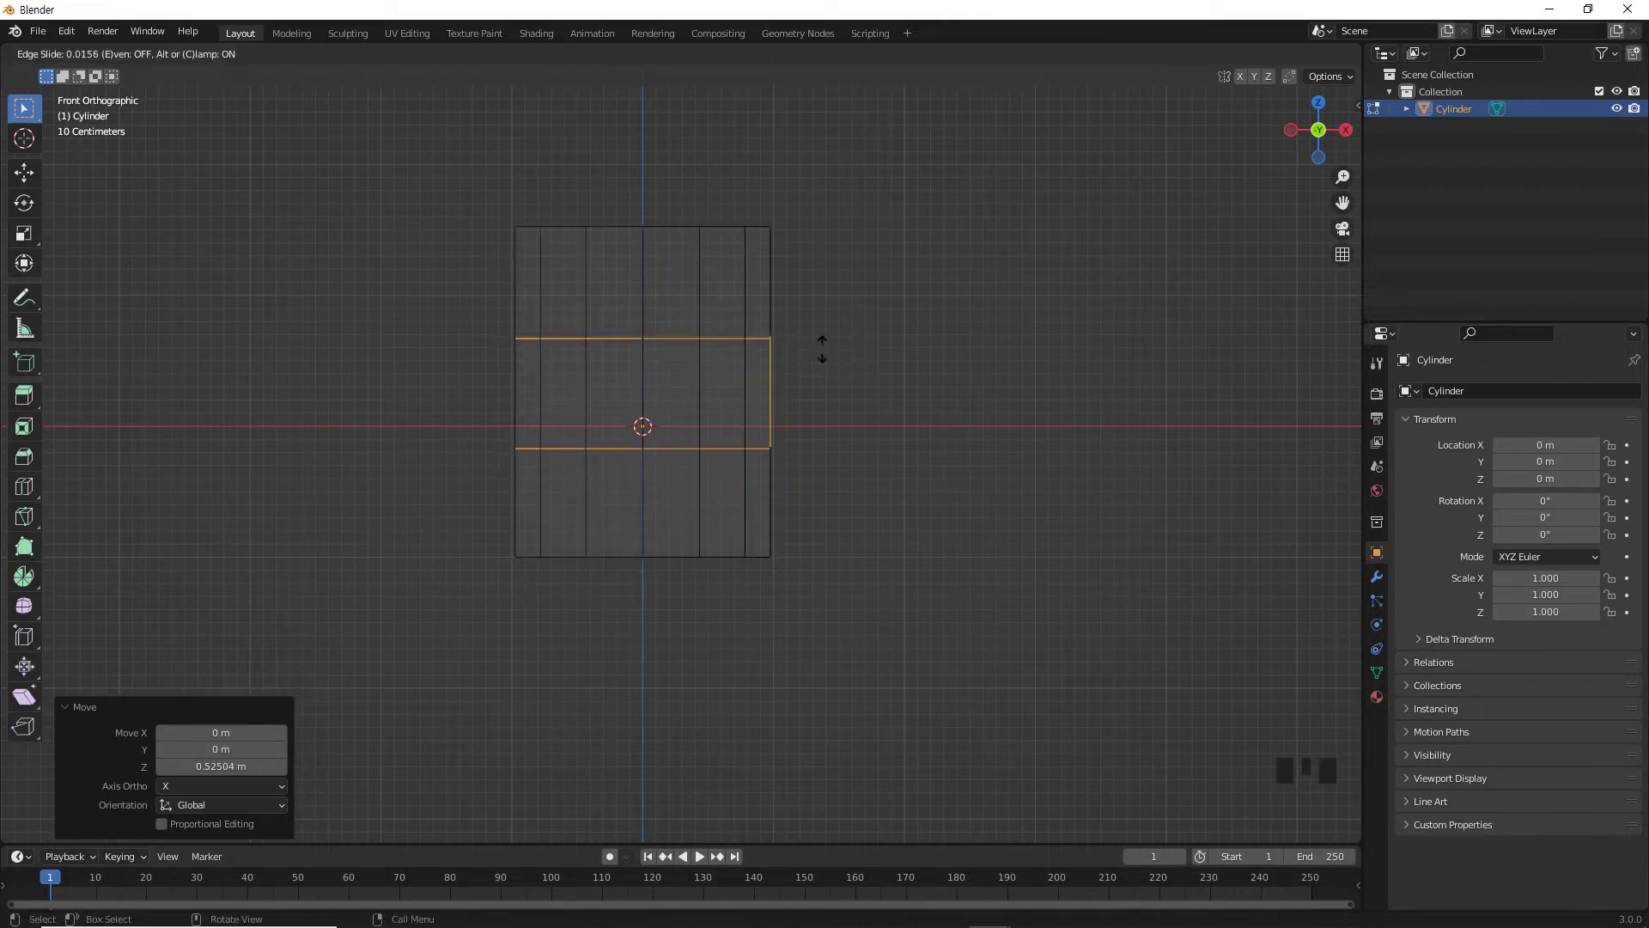
pyautogui.rightClick(824, 329)
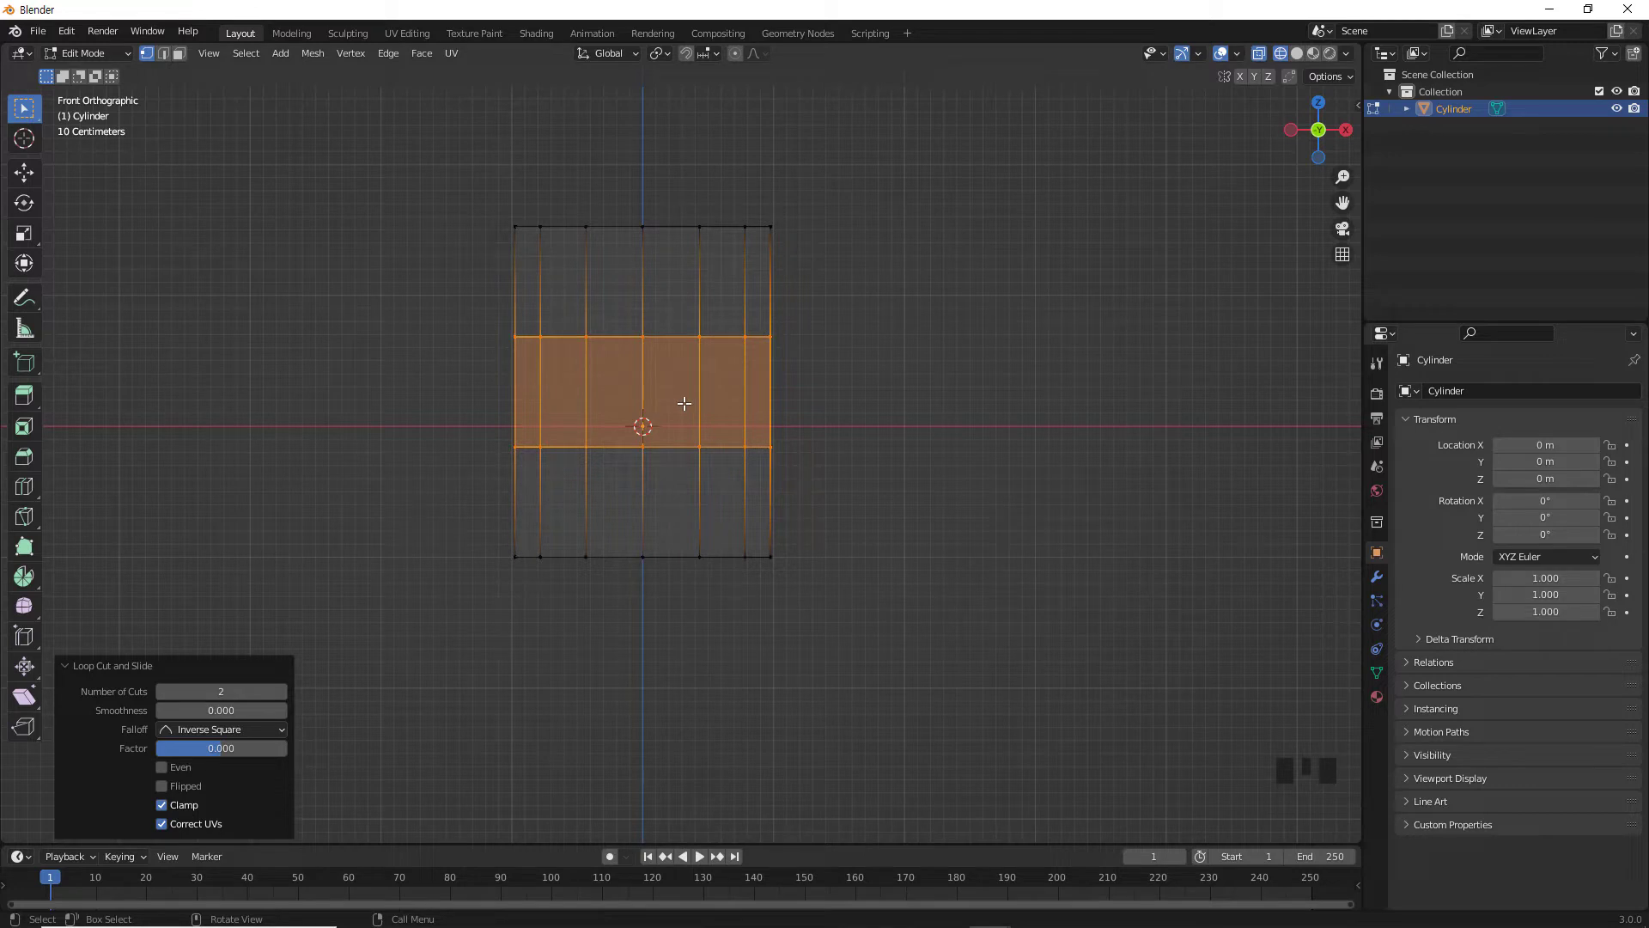
# Spread the two new edge loops apart by scaling them about 1.82 along the Z axis.
pyautogui.press('s')
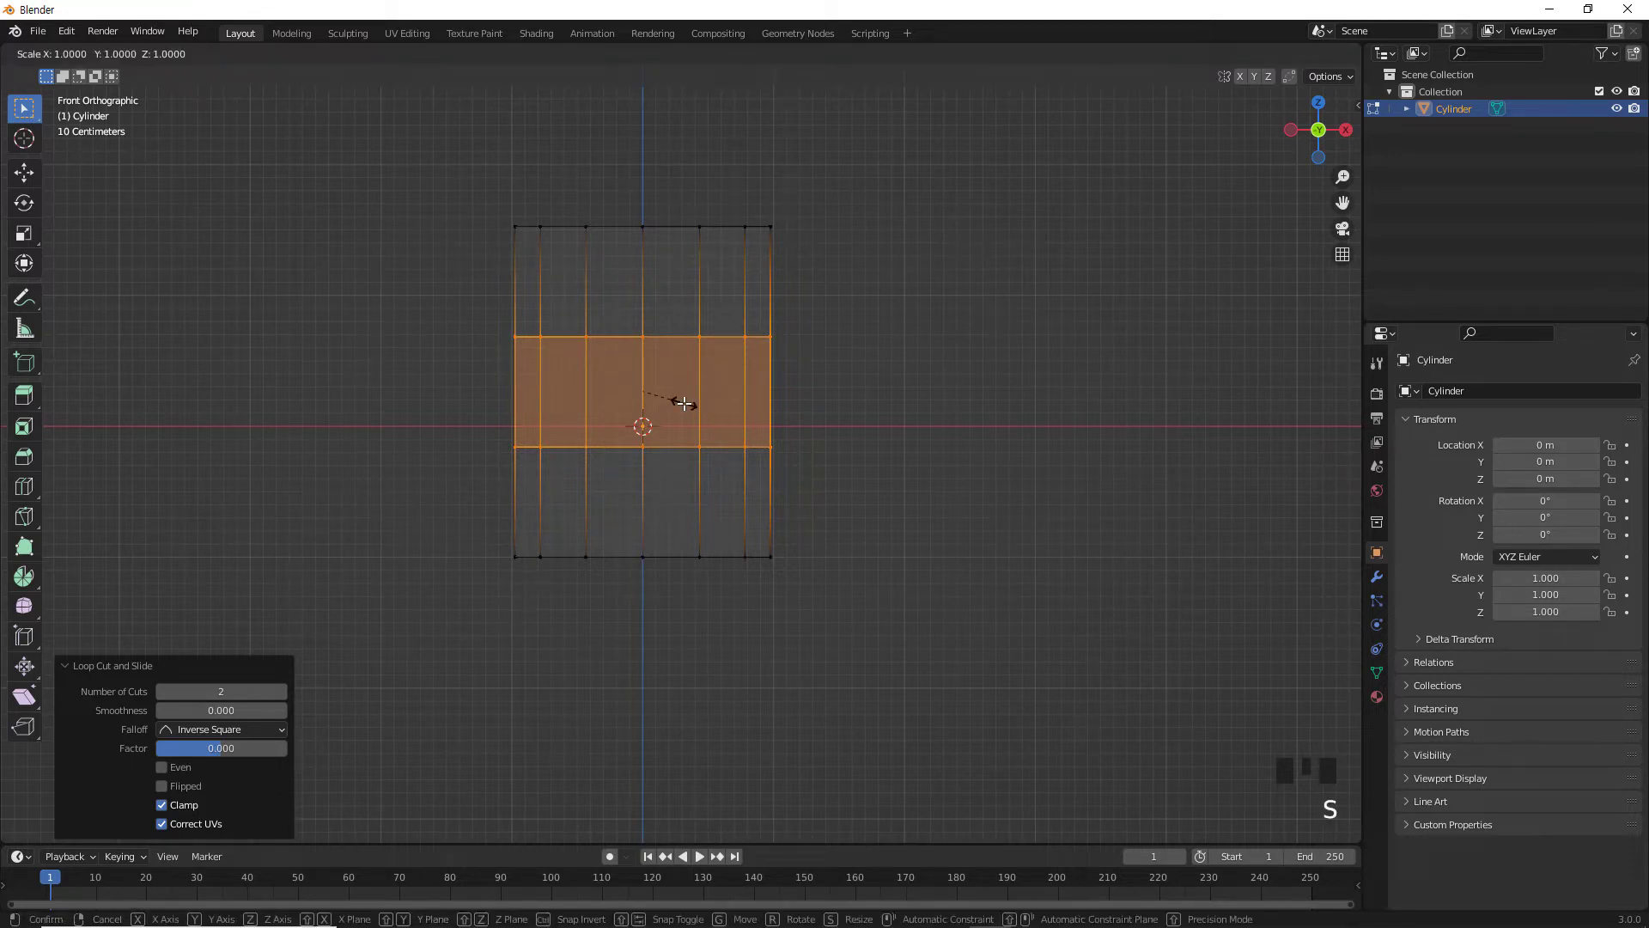
pyautogui.press('z')
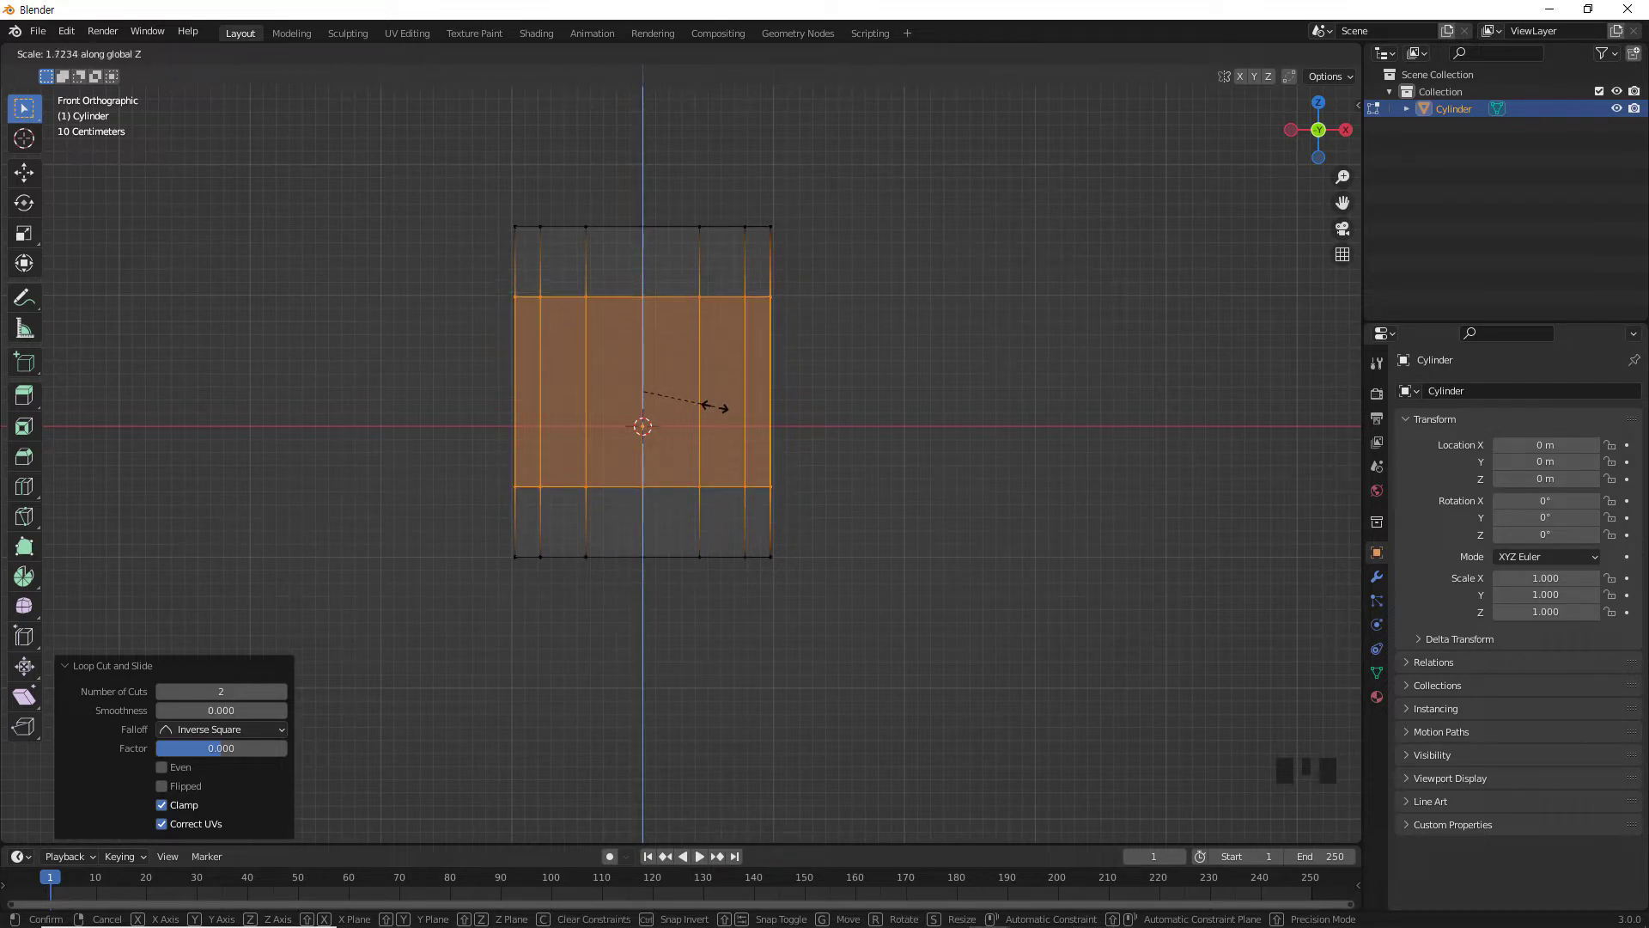
pyautogui.click(717, 409)
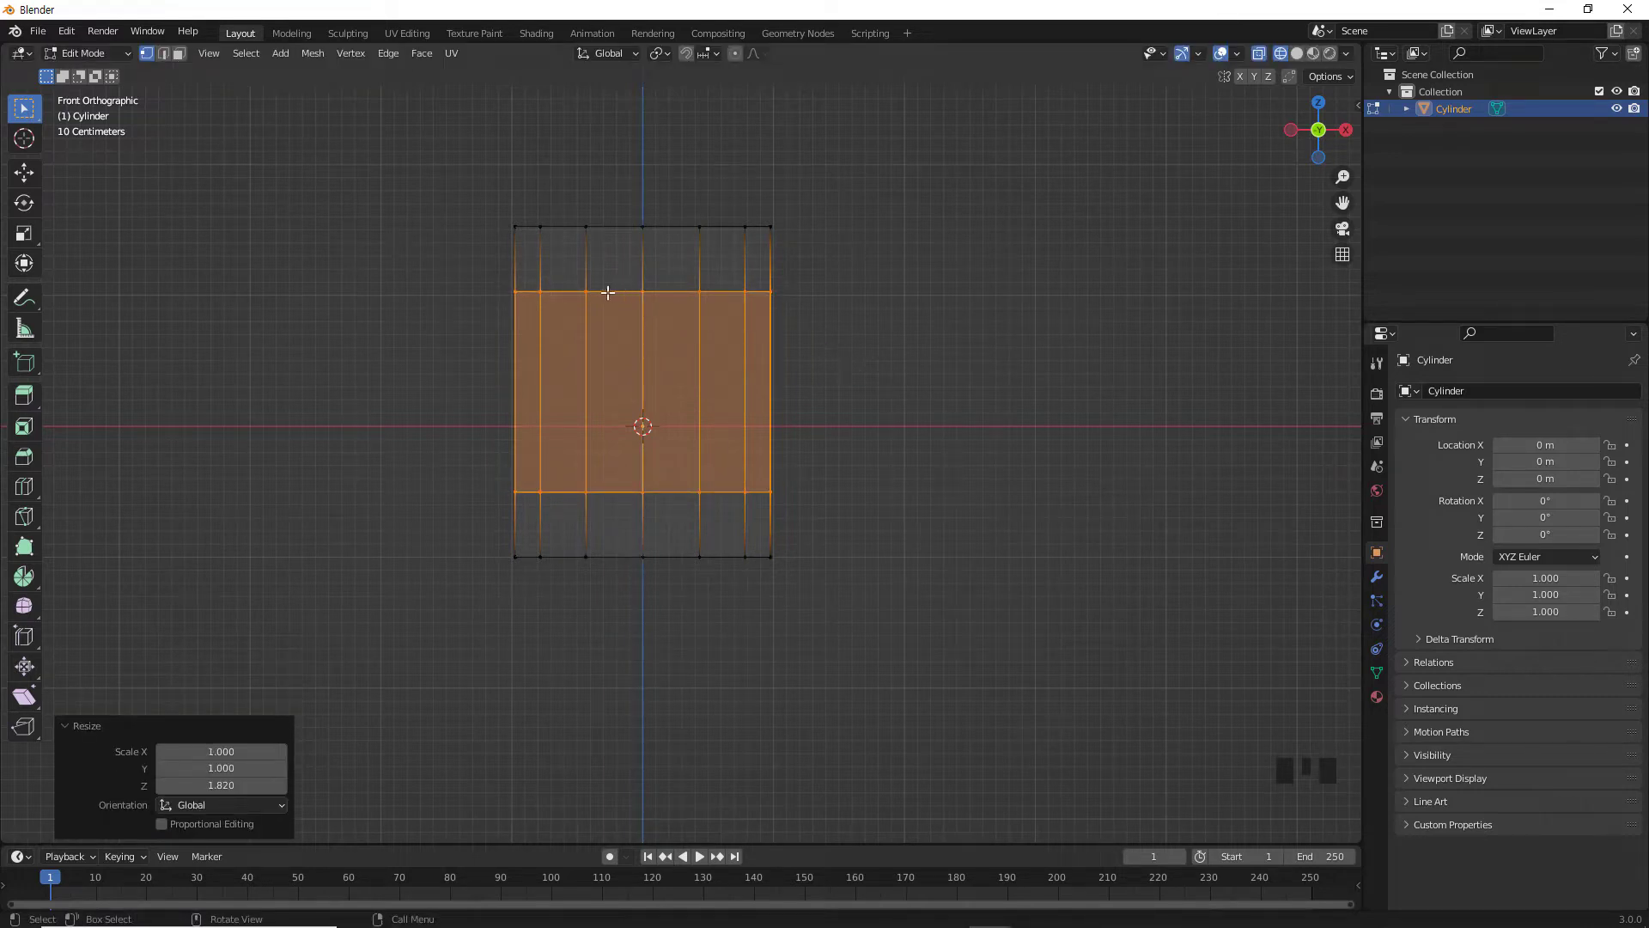
# Select both inner horizontal edge loops in edge select mode and bevel them about 0.171 m wide with one segment.
pyautogui.click(168, 52)
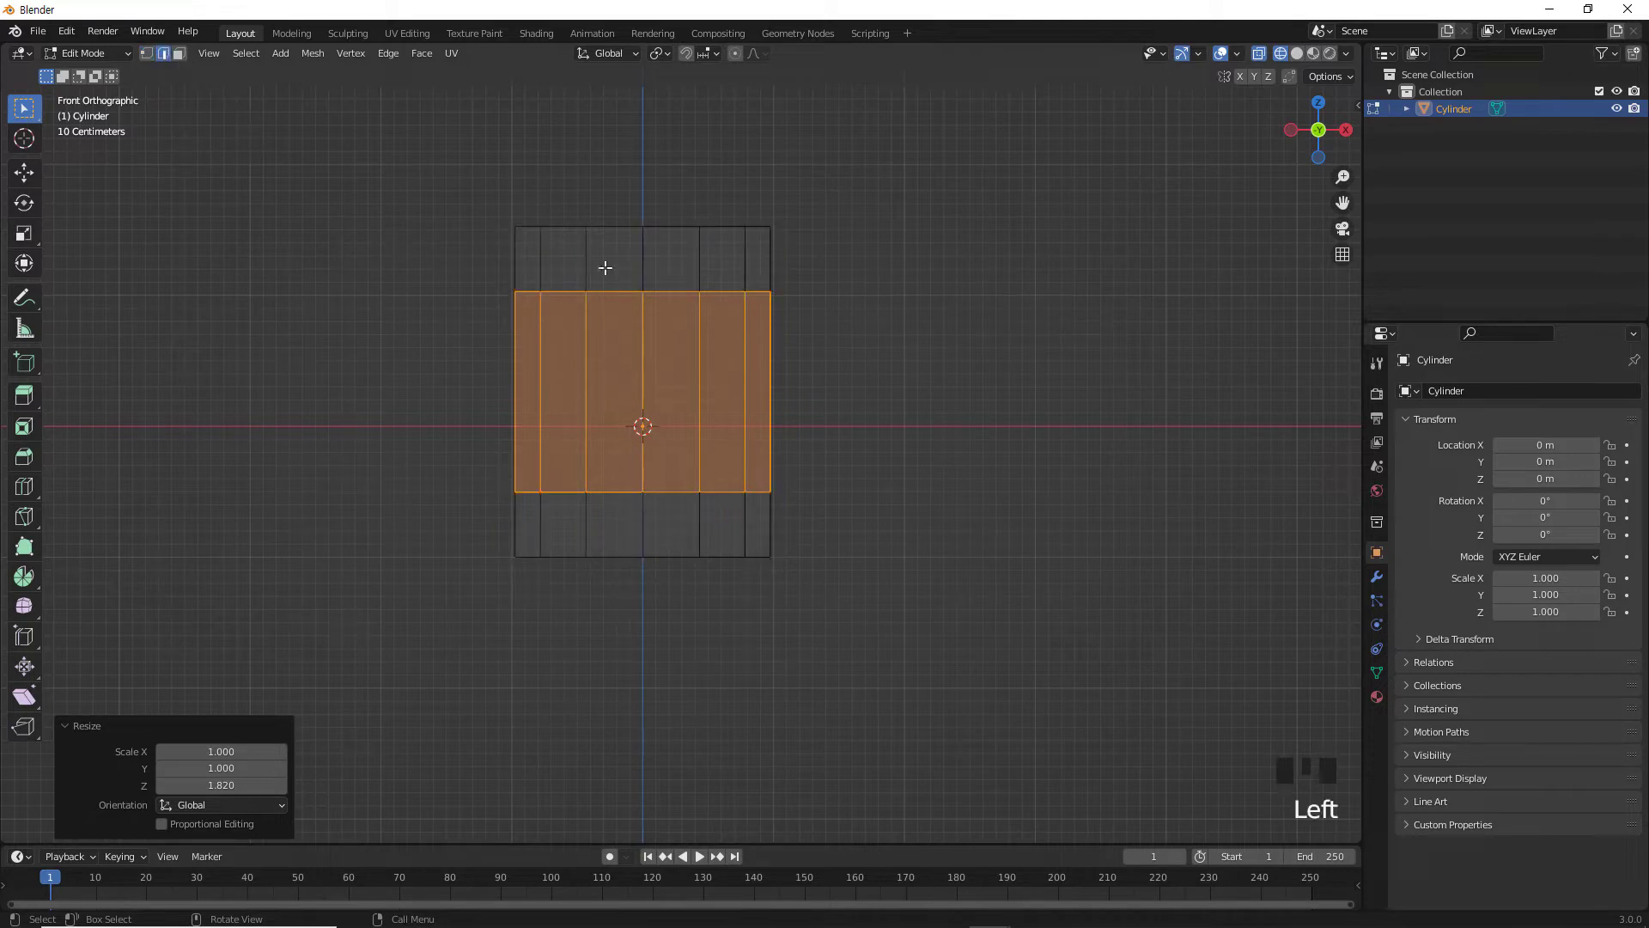
pyautogui.click(850, 385)
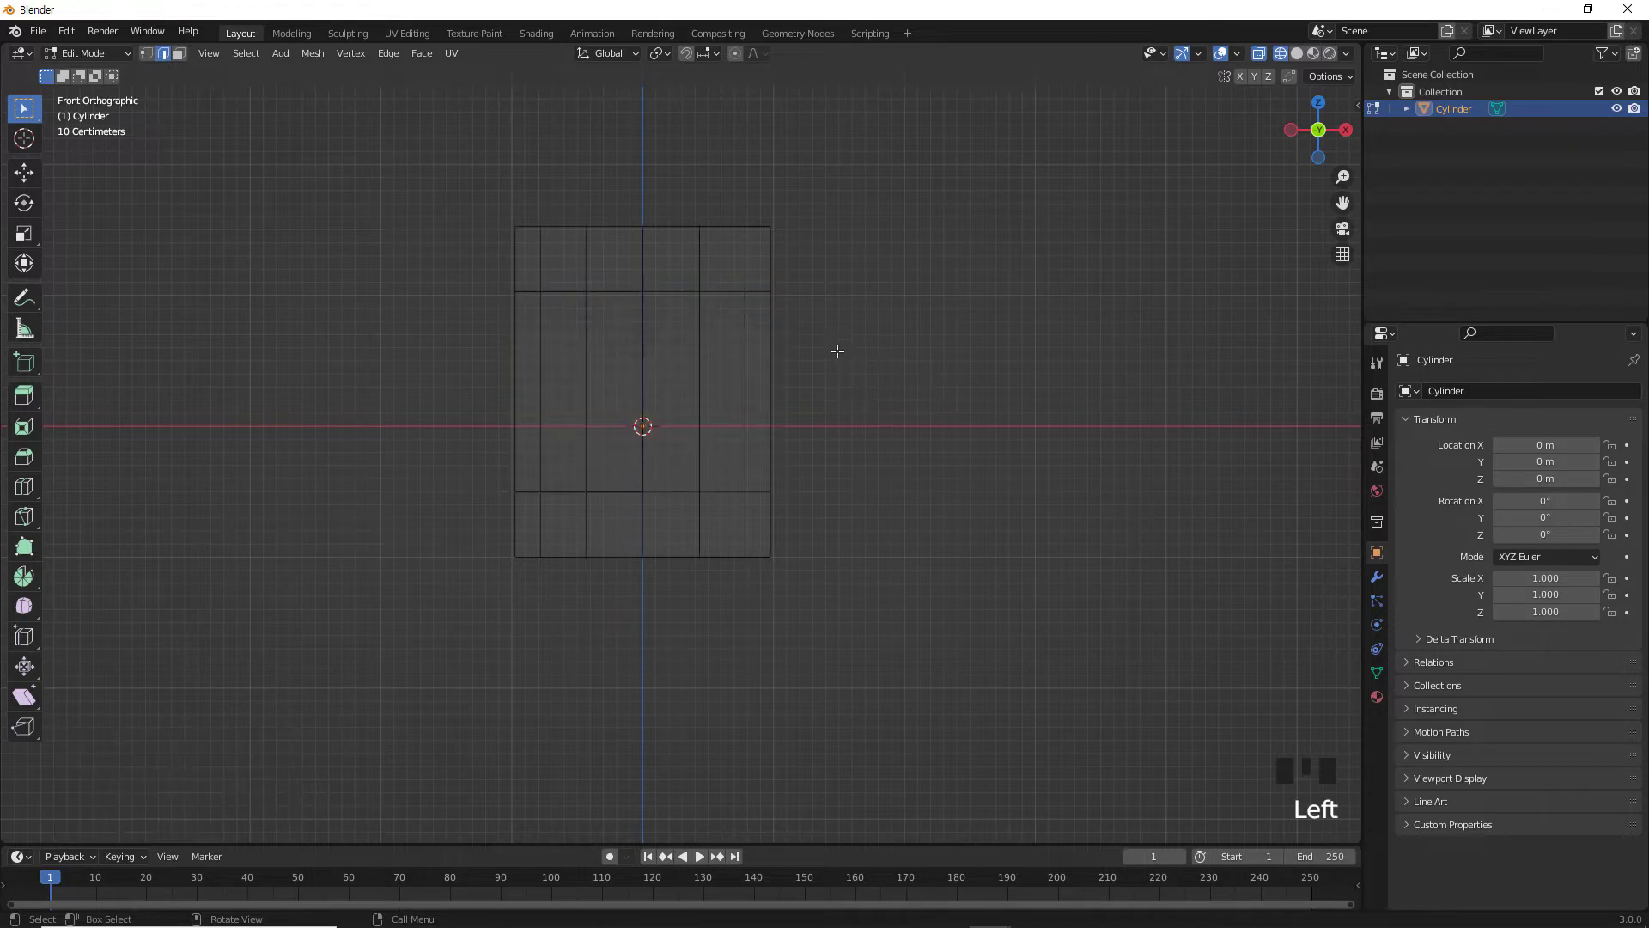
pyautogui.keyDown('alt'); pyautogui.click(722, 292); pyautogui.keyUp('alt')
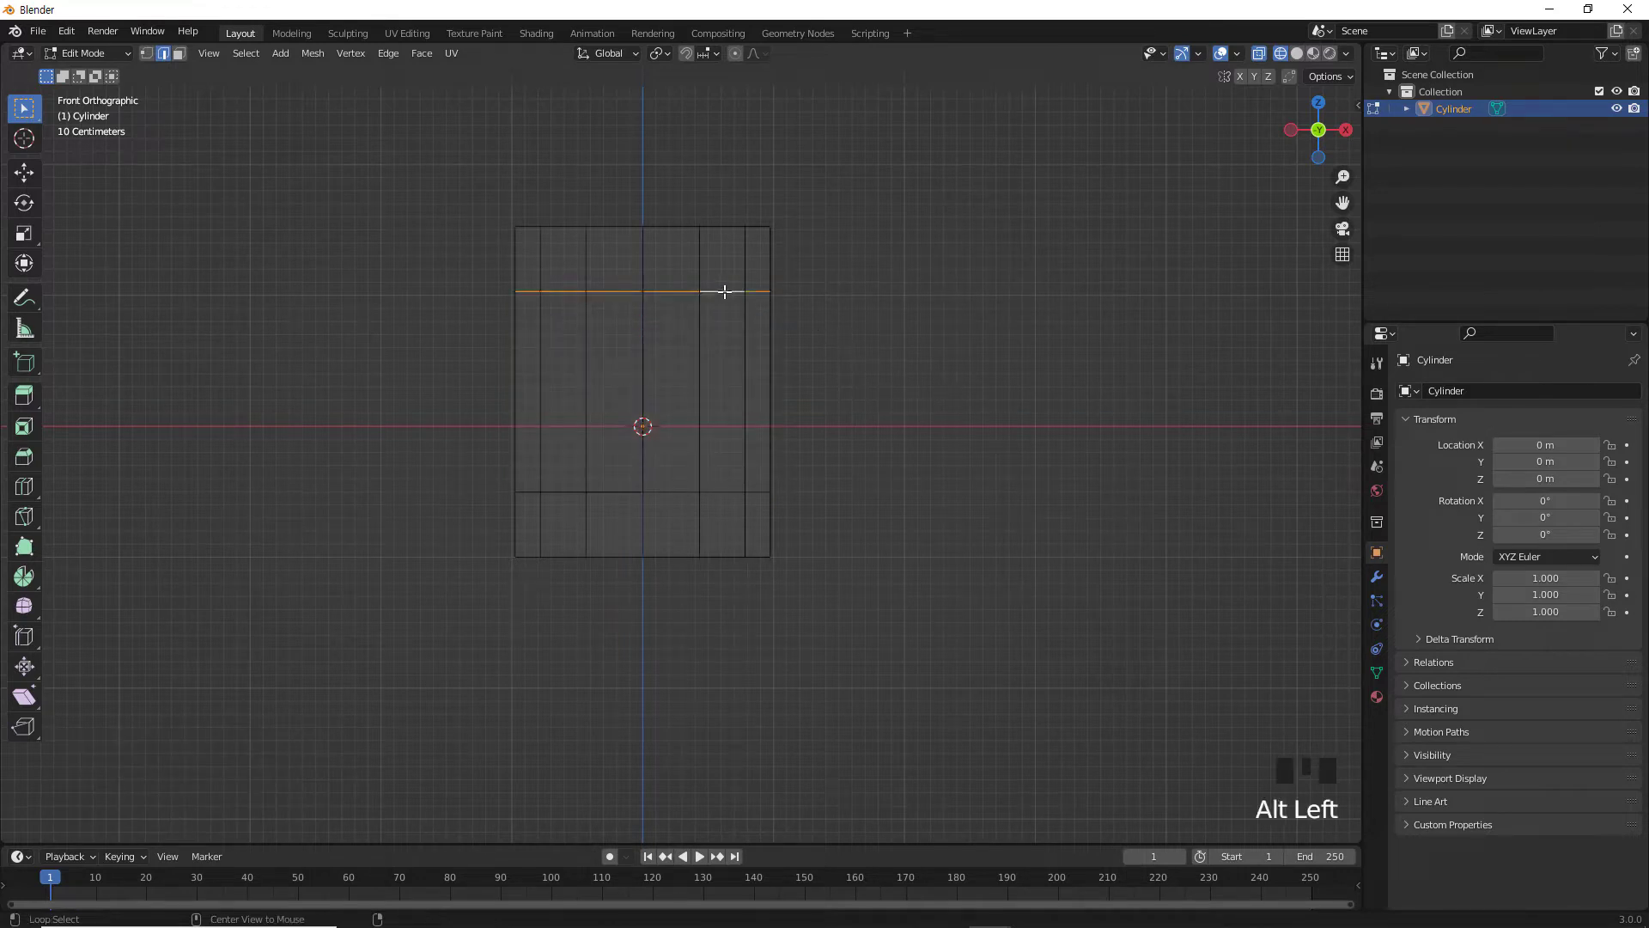
pyautogui.keyDown('alt'); pyautogui.keyDown('shift'); pyautogui.click(718, 490); pyautogui.keyUp('shift'); pyautogui.keyUp('alt')
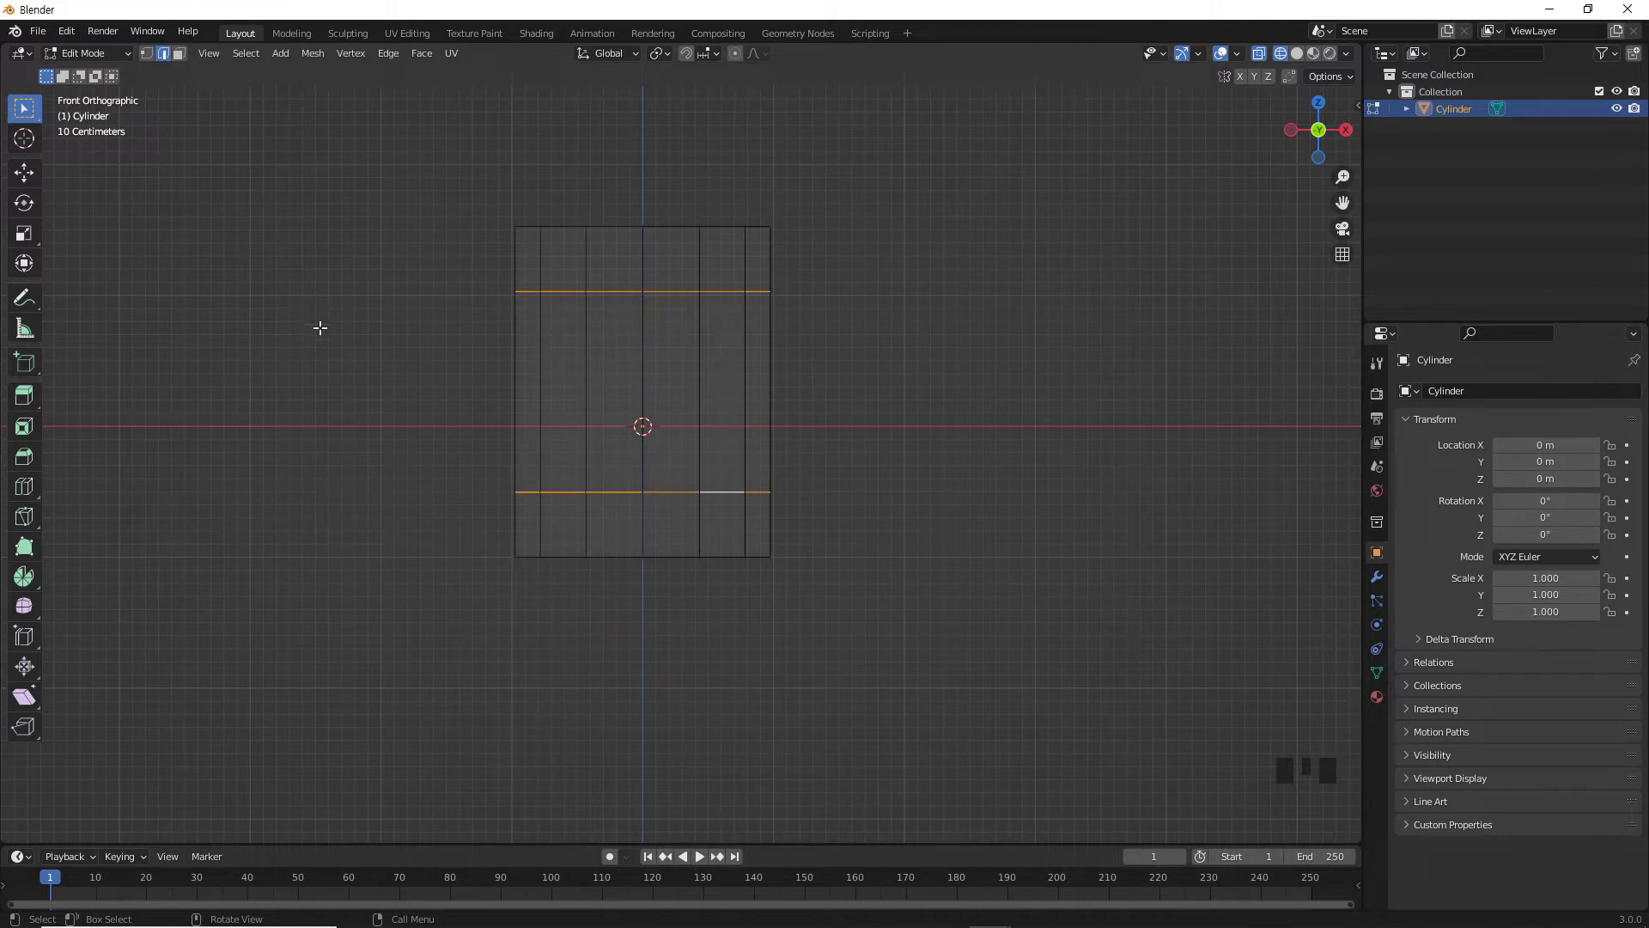
pyautogui.hotkey('ctrl', 'b')
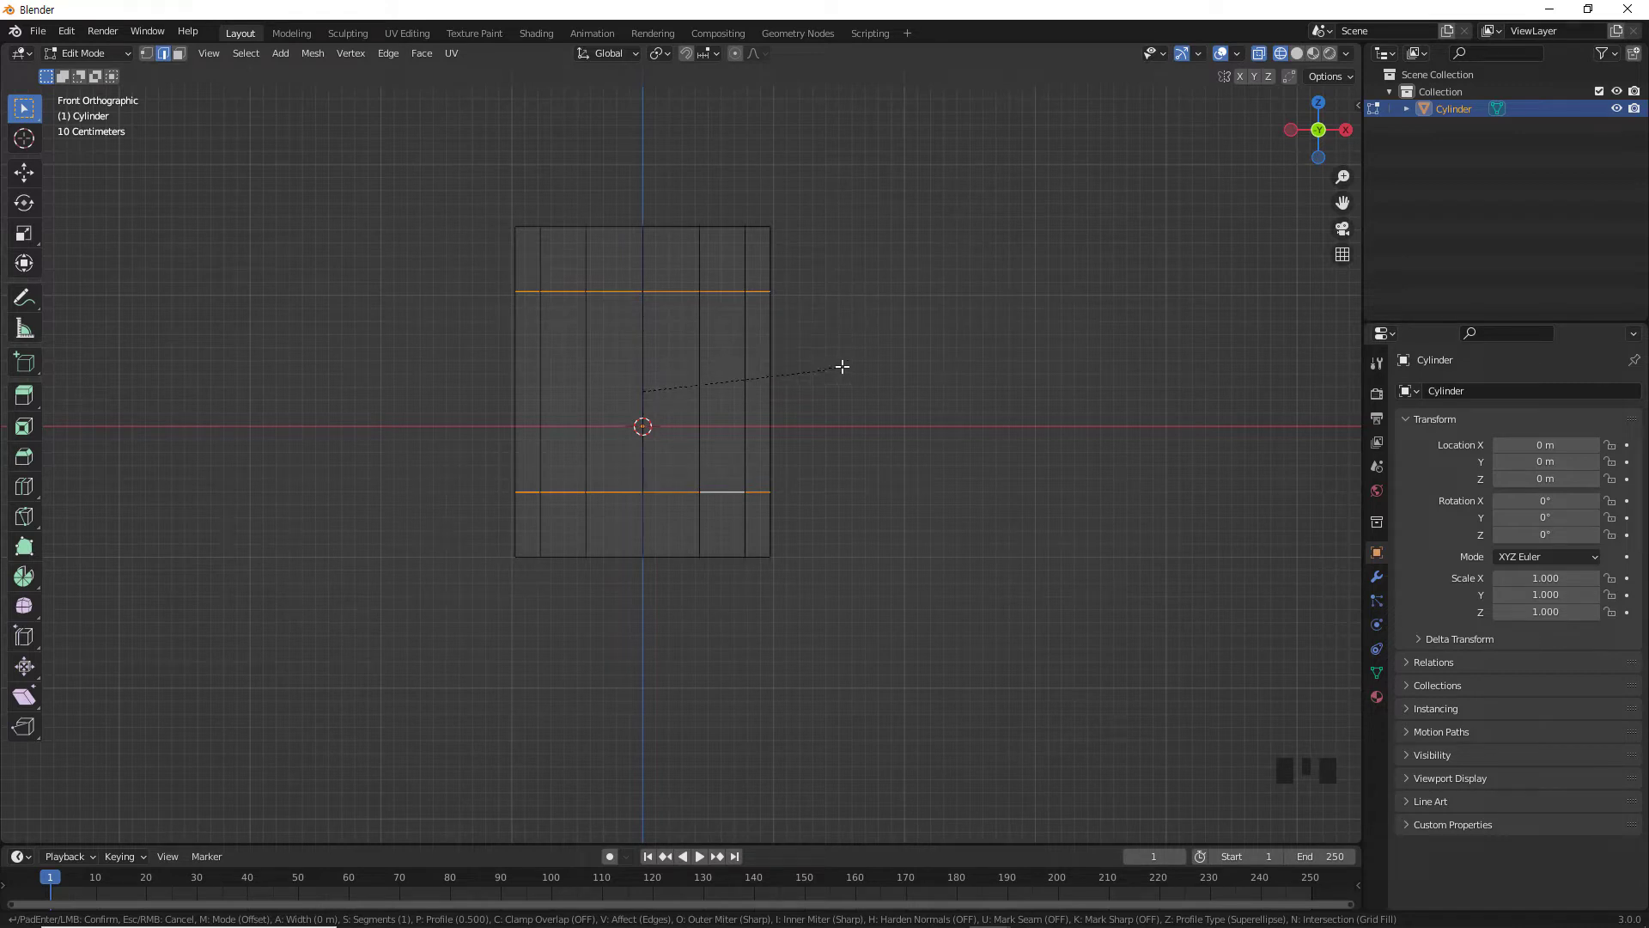
pyautogui.rightClick(867, 363)
pyautogui.moveTo(935, 430); pyautogui.dragTo(906, 464, button='middle')
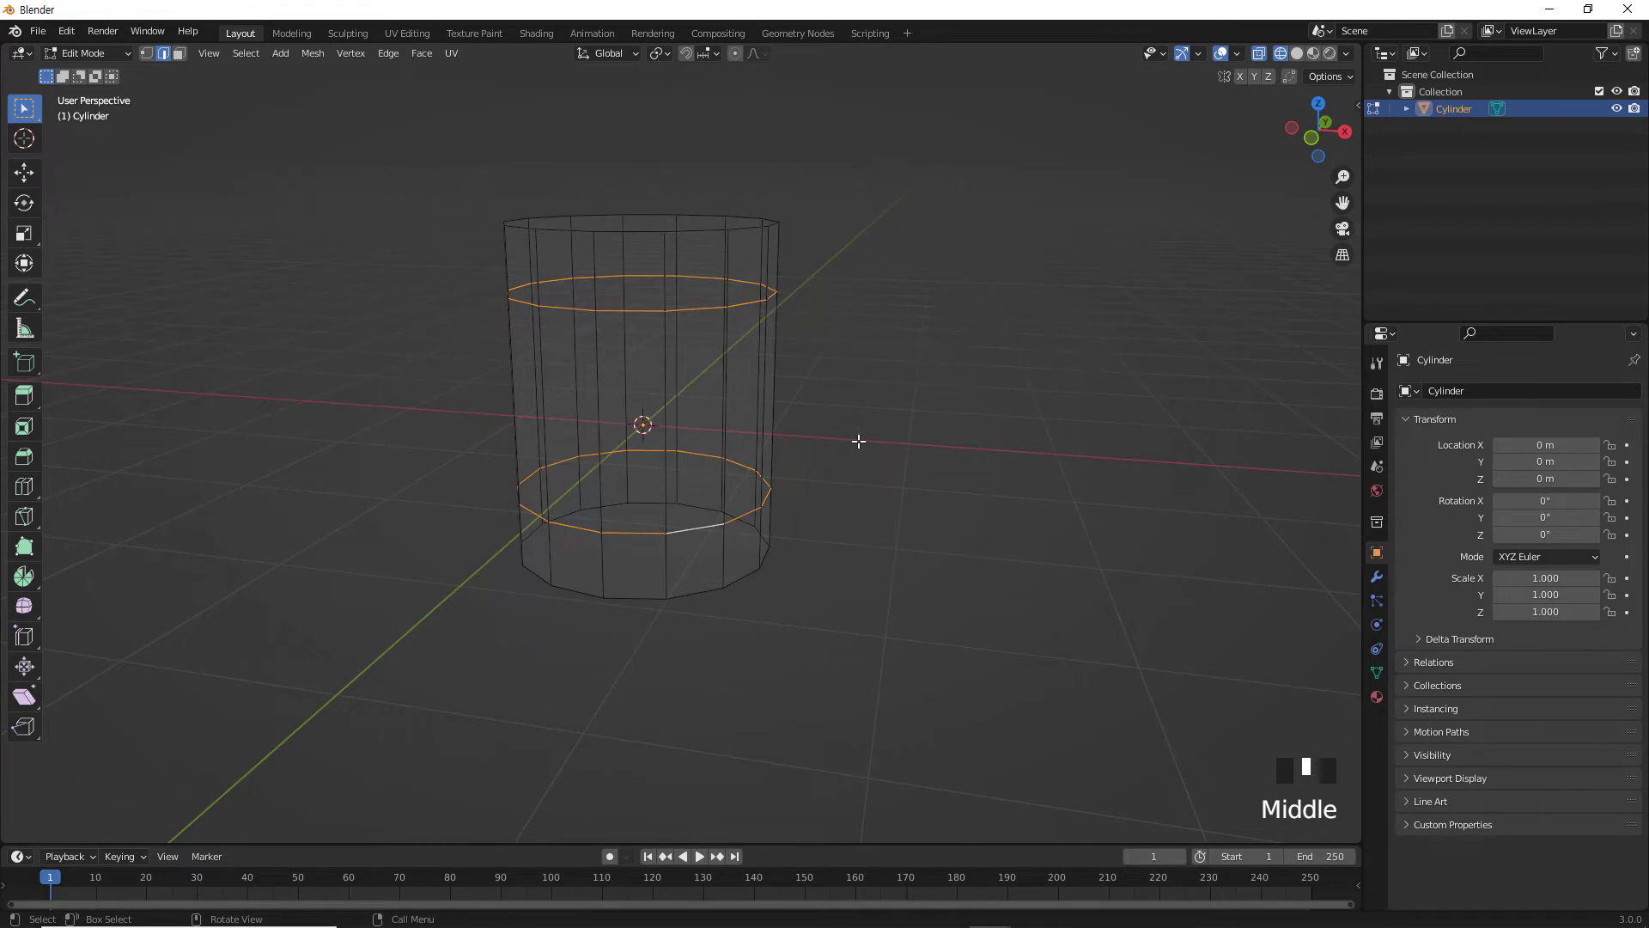
pyautogui.hotkey('ctrl', 'b')
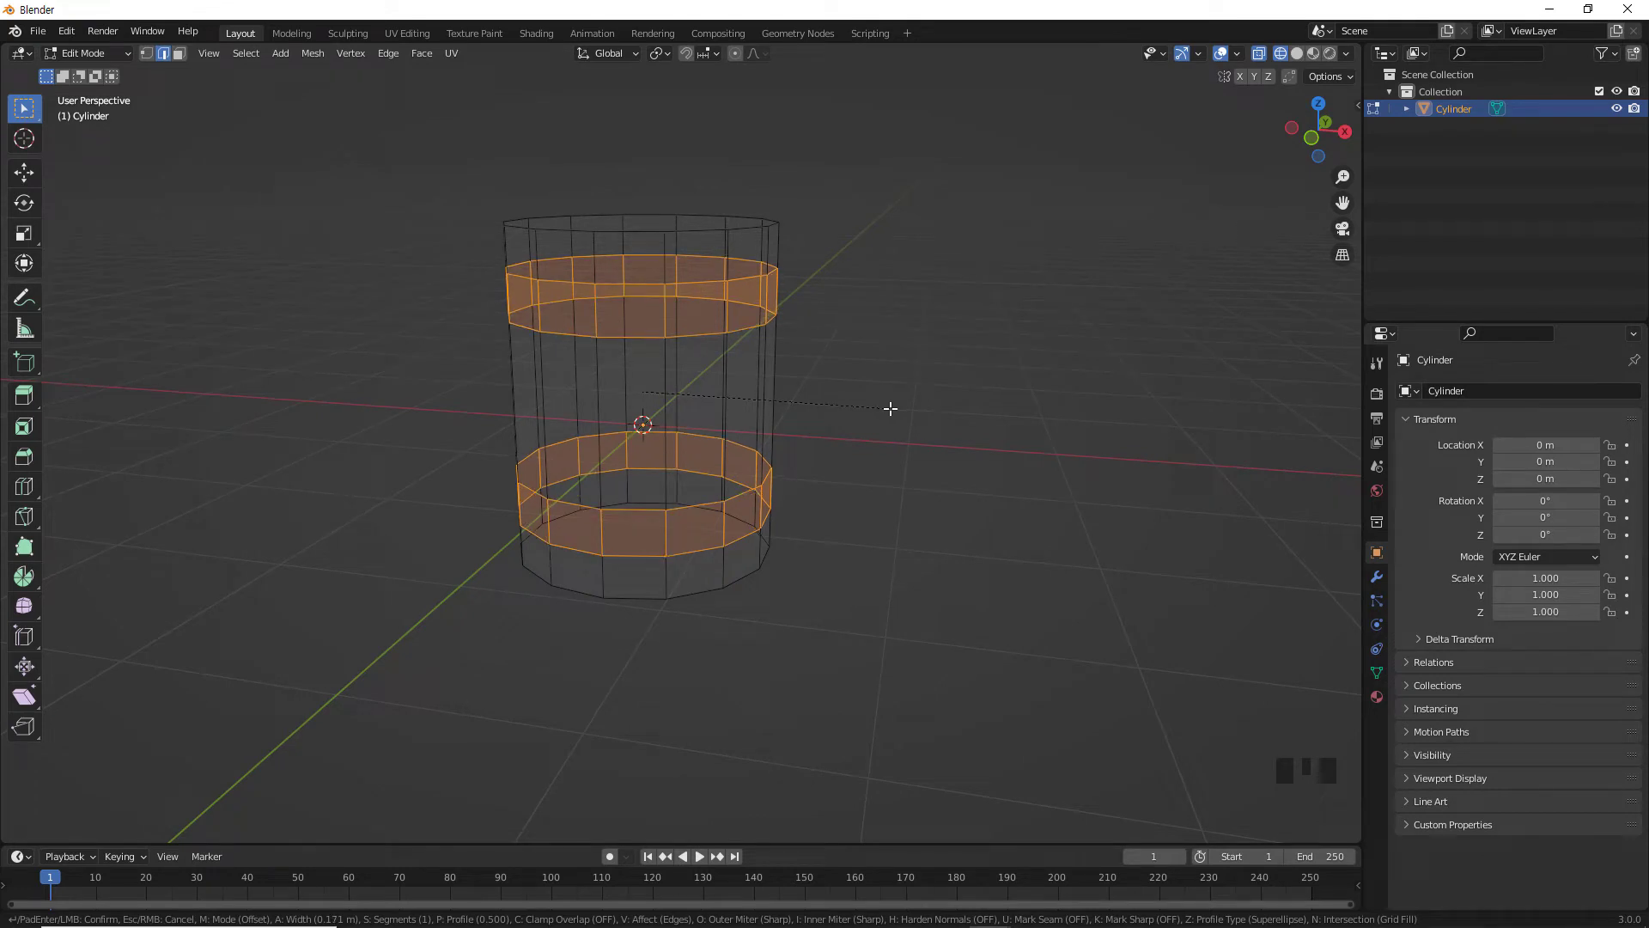
pyautogui.click(890, 408)
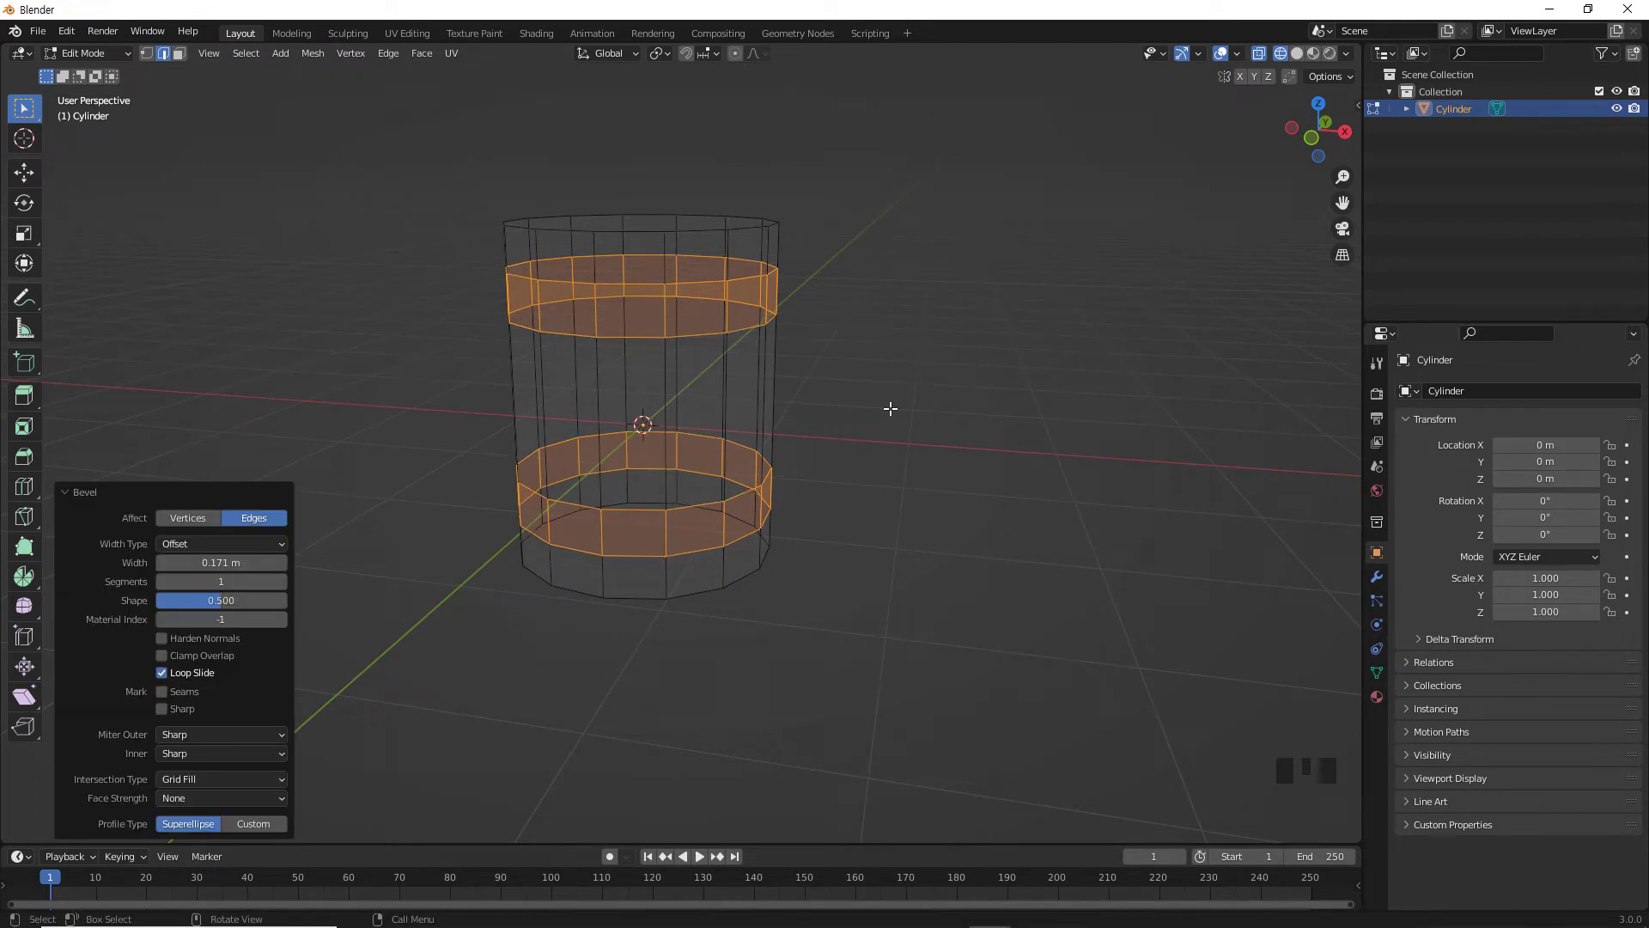
# Extrude one face of the upper band and the matching face of the lower band, on the +X side, outward about 0.112 m.
pyautogui.press('KP_1')
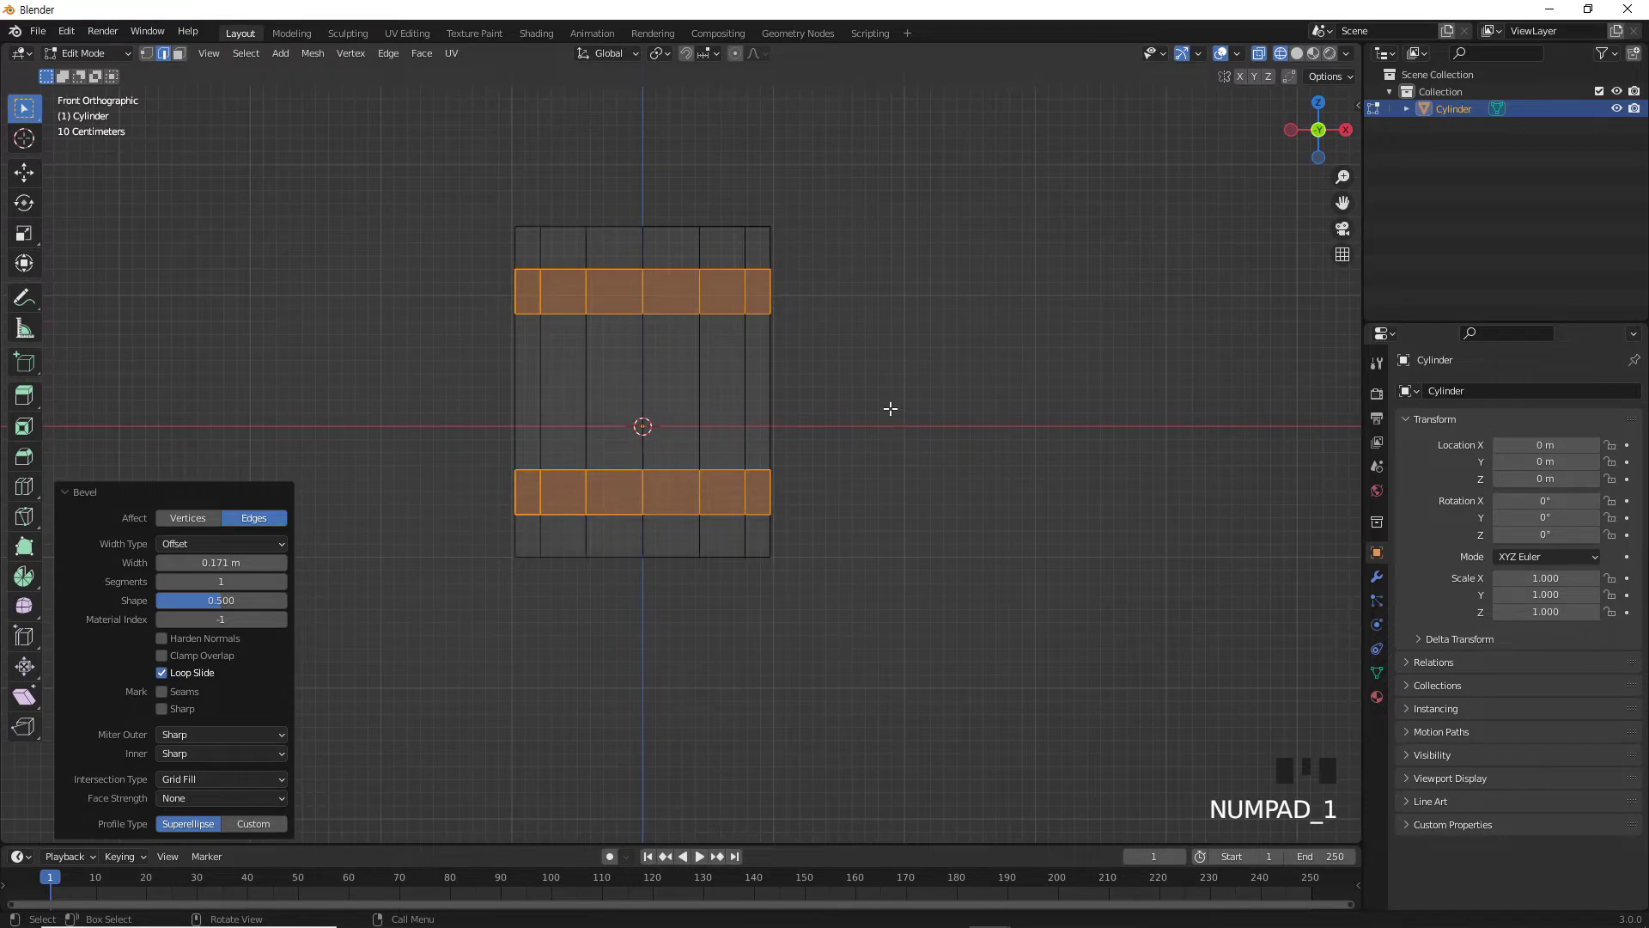
pyautogui.click(447, 384)
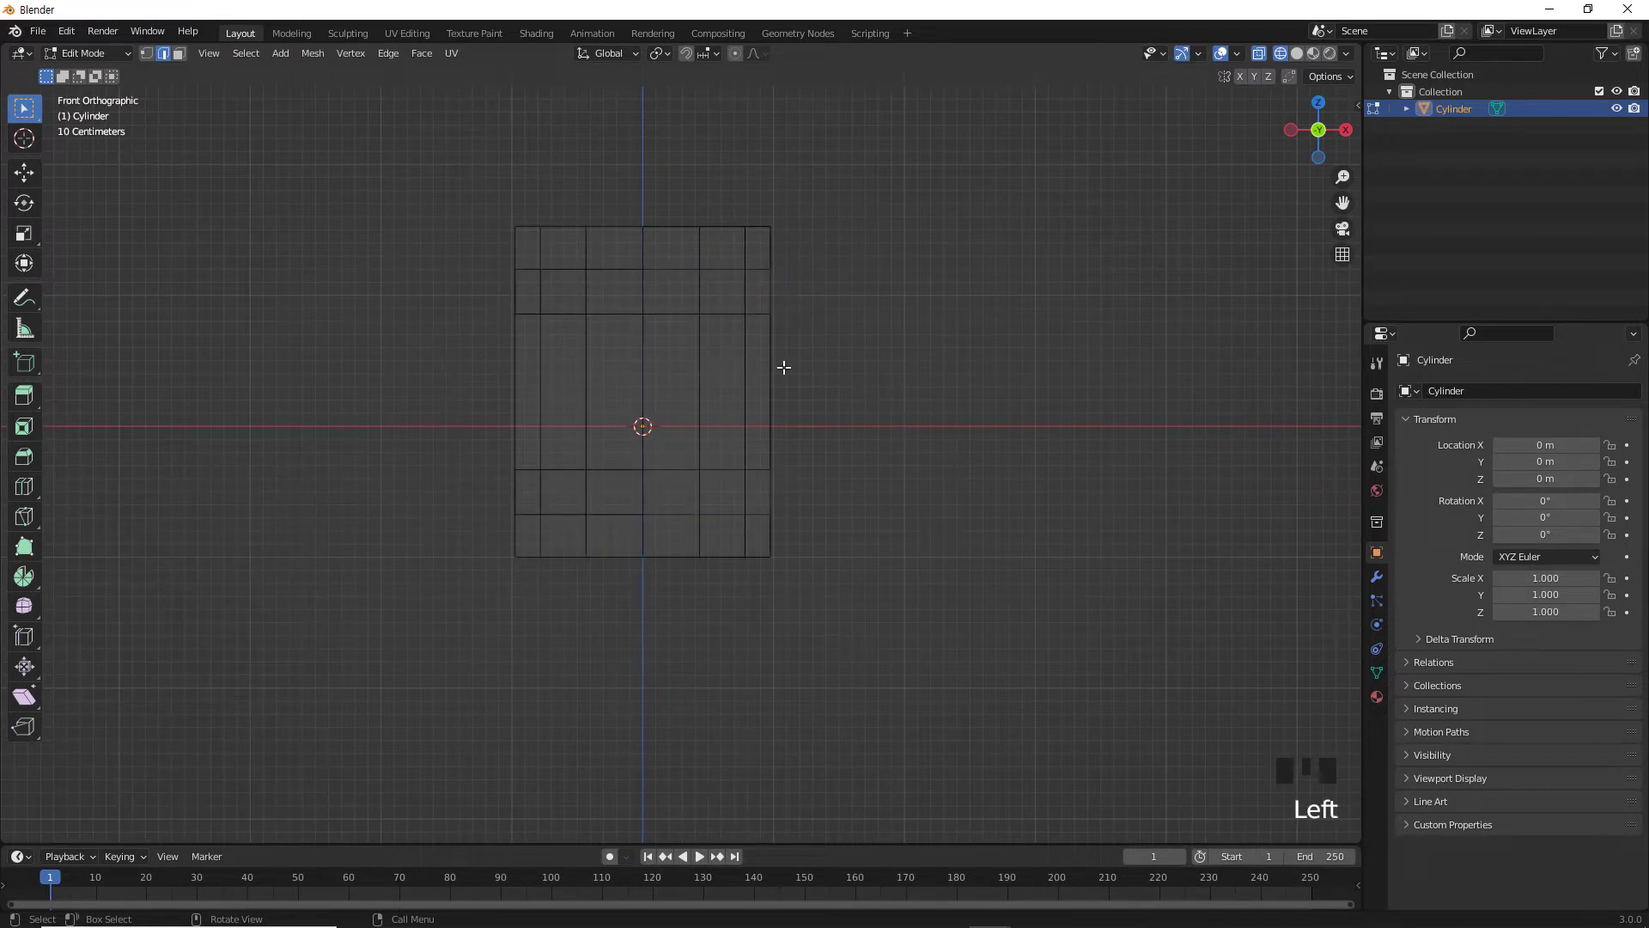
pyautogui.hotkey('shift', 'z')
pyautogui.moveTo(802, 365)
pyautogui.mouseDown(button='middle')
pyautogui.moveTo(738, 435)
pyautogui.moveTo(701, 443)
pyautogui.moveTo(718, 382)
pyautogui.mouseUp(button='middle')
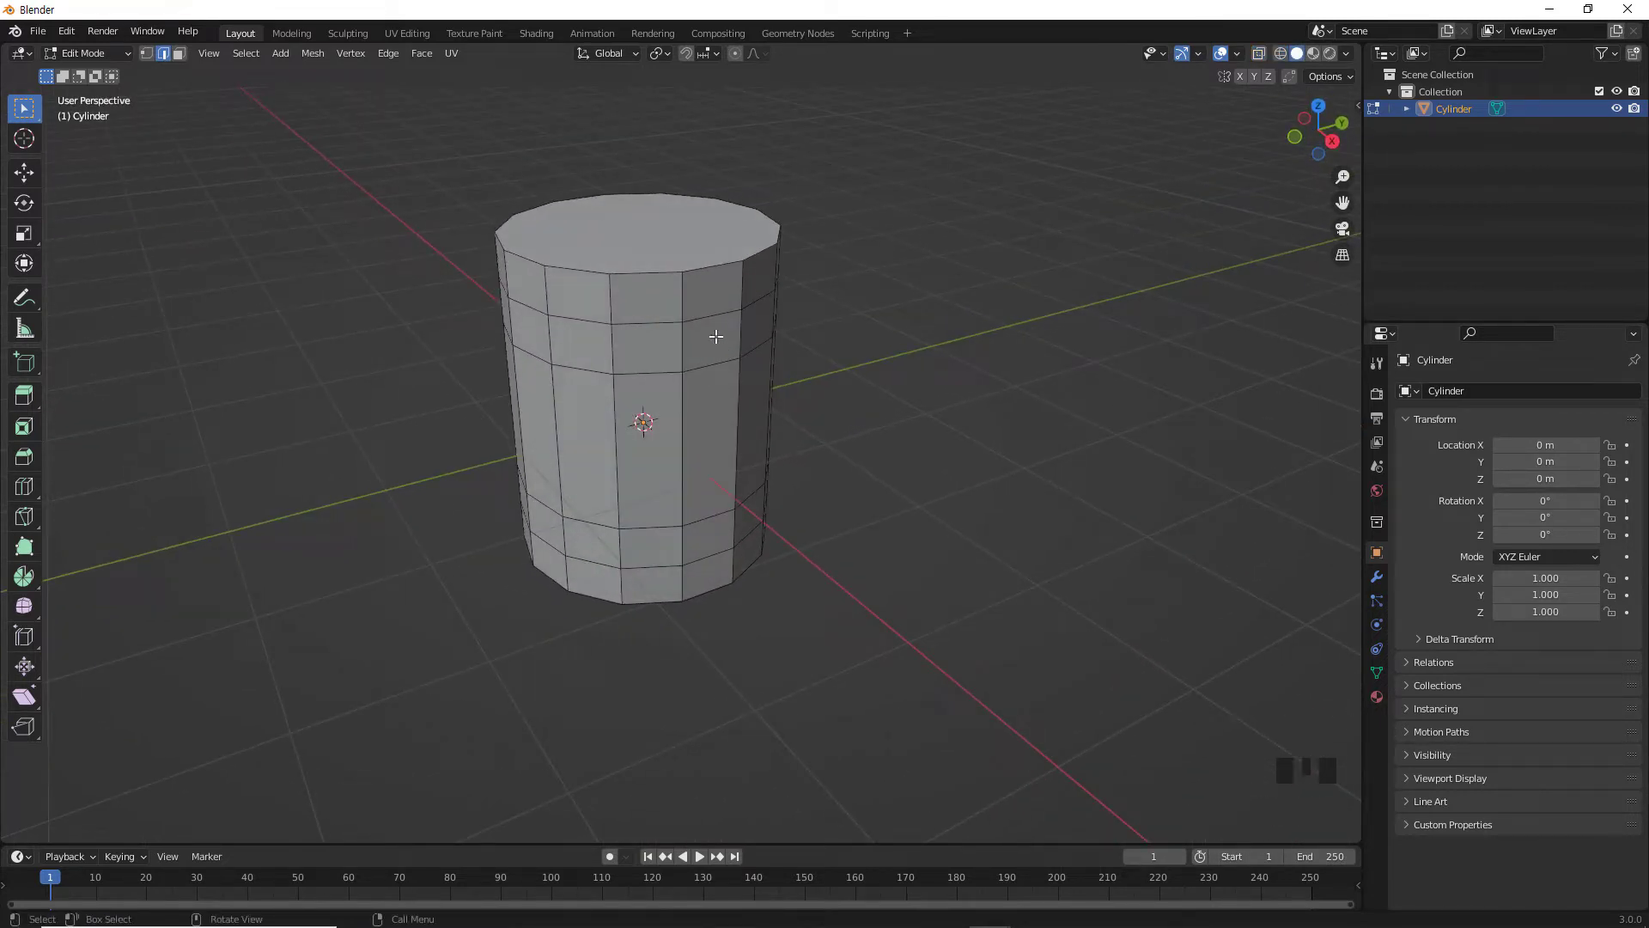
pyautogui.press('3')
pyautogui.click(717, 336)
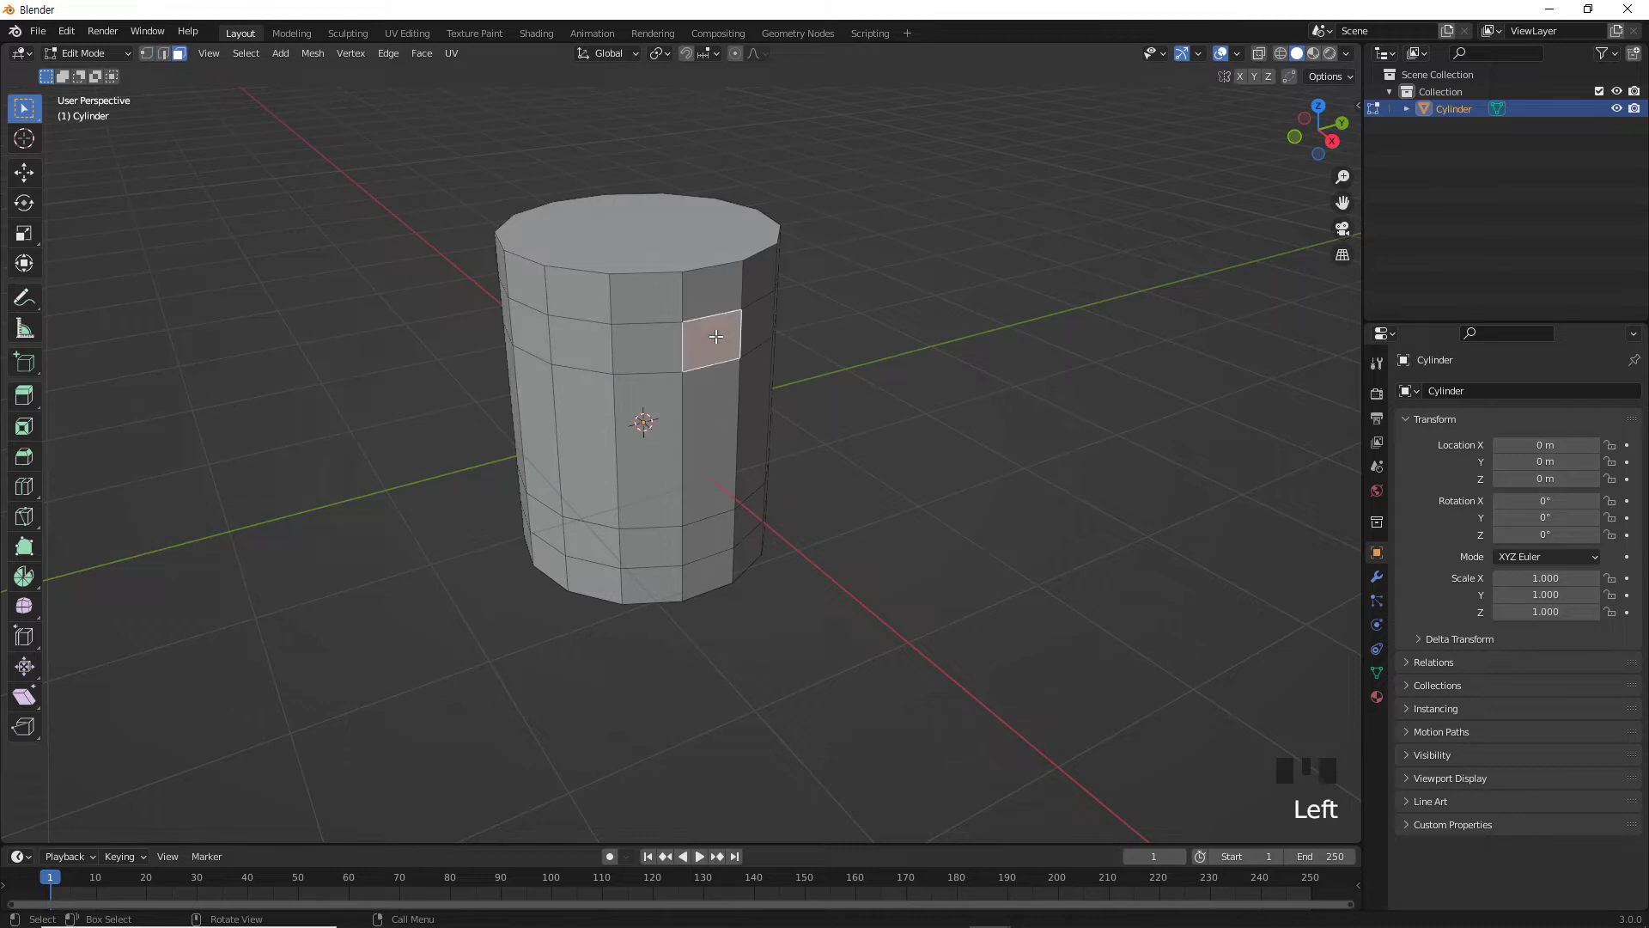
pyautogui.keyDown('shift'); pyautogui.click(711, 529); pyautogui.keyUp('shift')
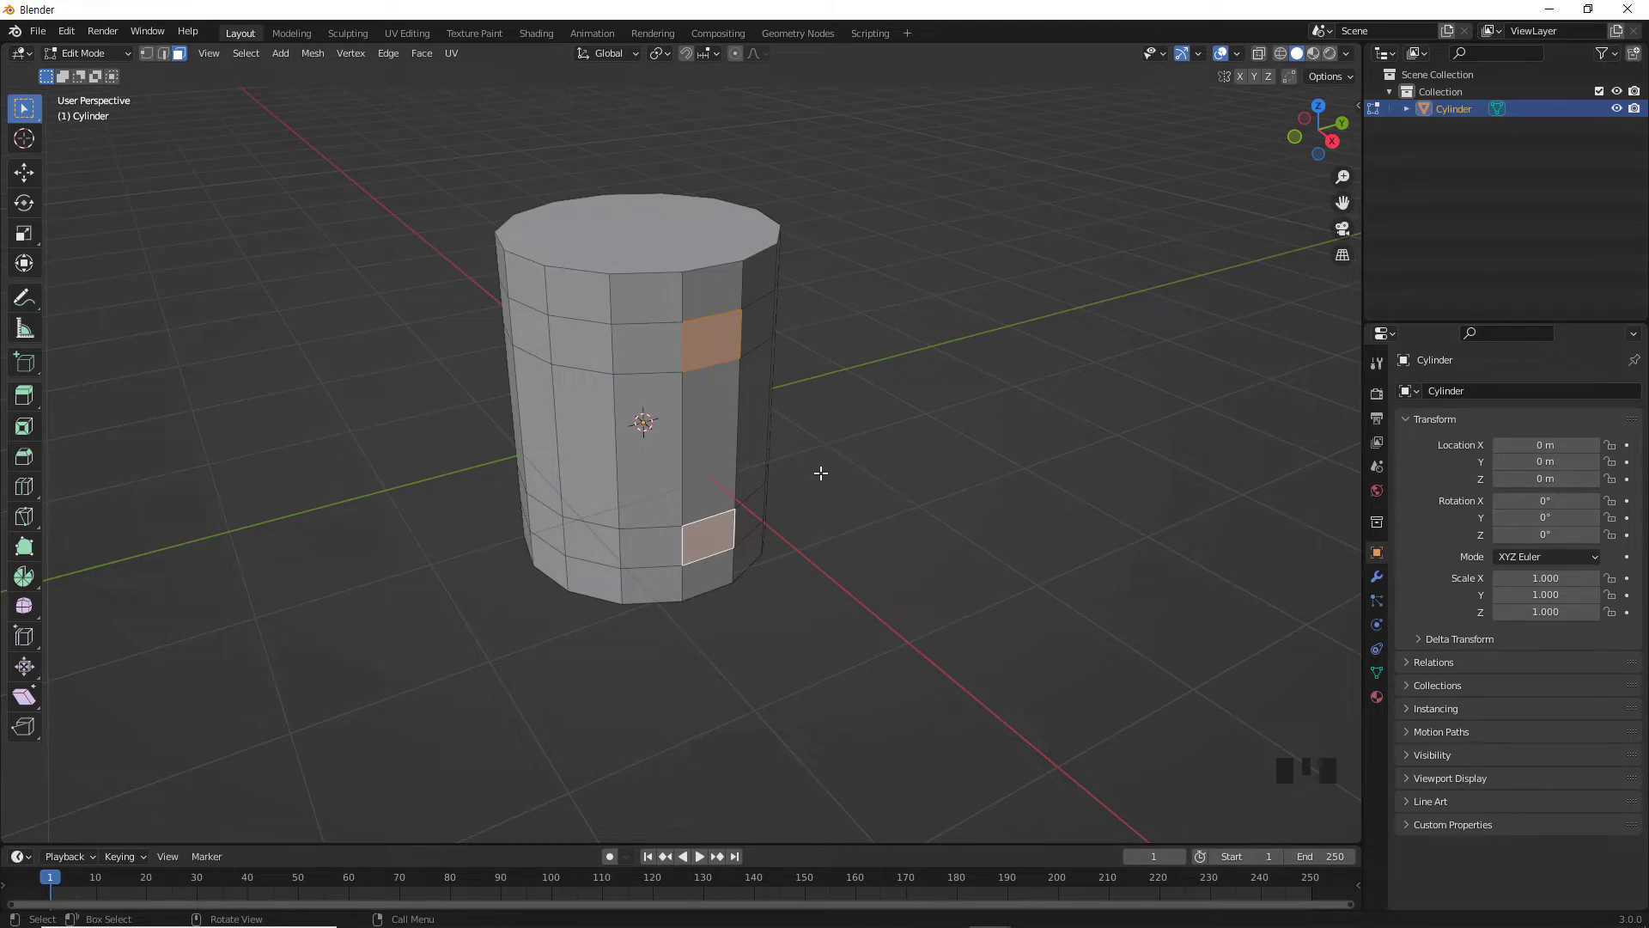
pyautogui.press('KP_1')
pyautogui.press('e')
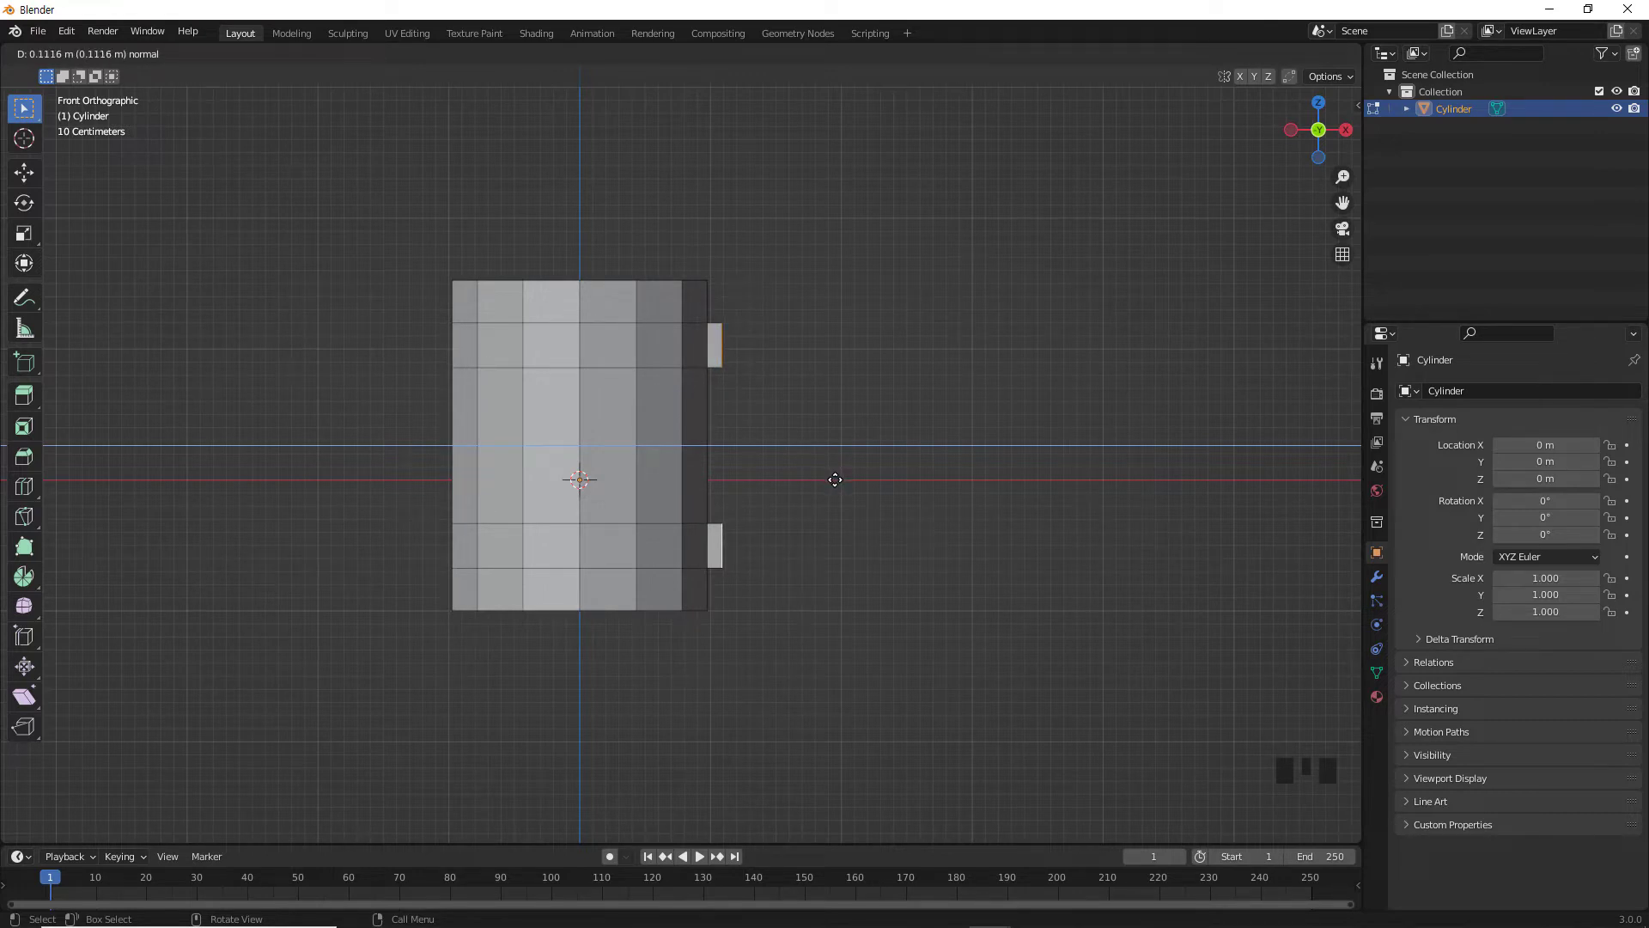
pyautogui.click(835, 480)
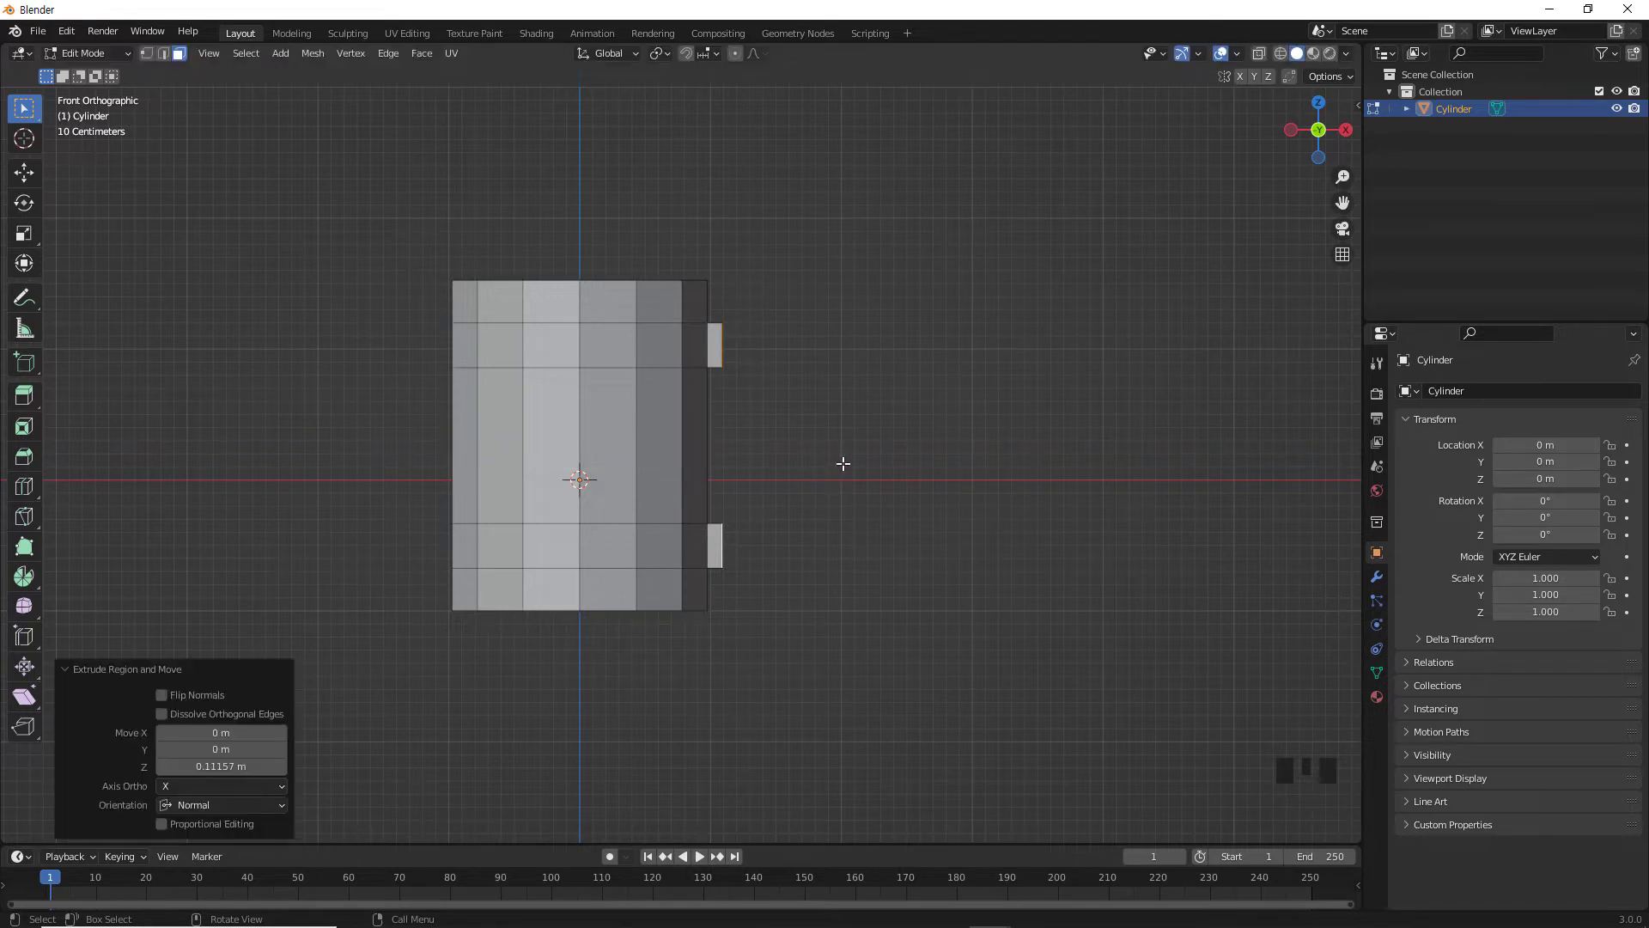
pyautogui.click(810, 413)
# Rotate the upper extruded block's outer face 9° about the global Y axis.
pyautogui.moveTo(810, 412); pyautogui.dragTo(732, 430, button='middle')
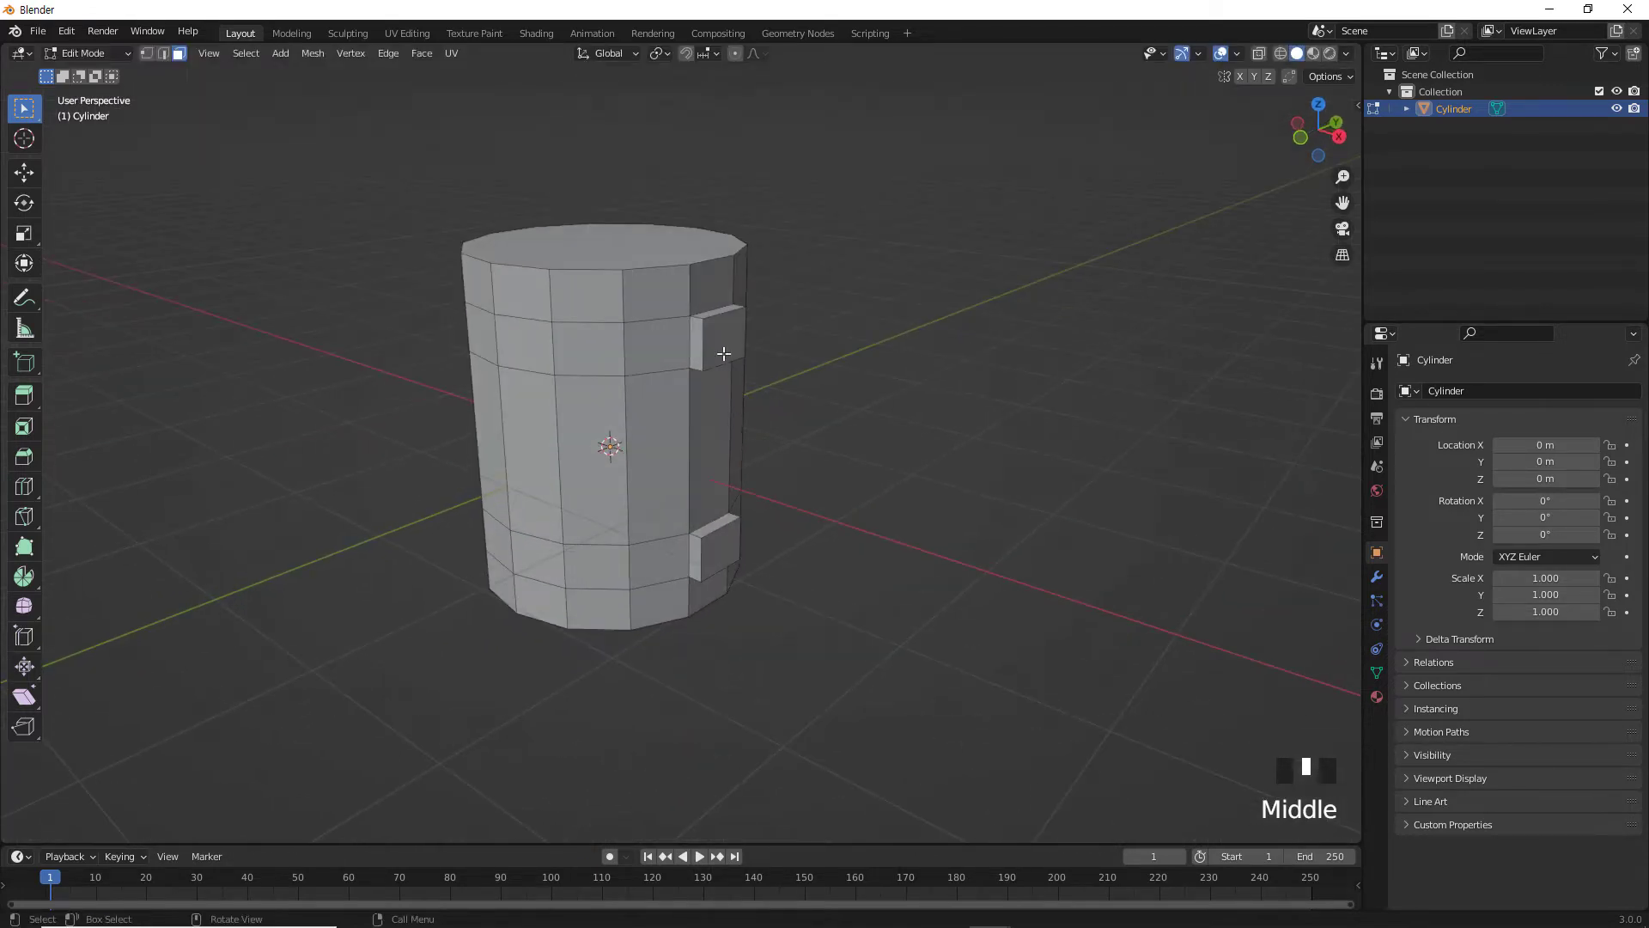
pyautogui.click(724, 340)
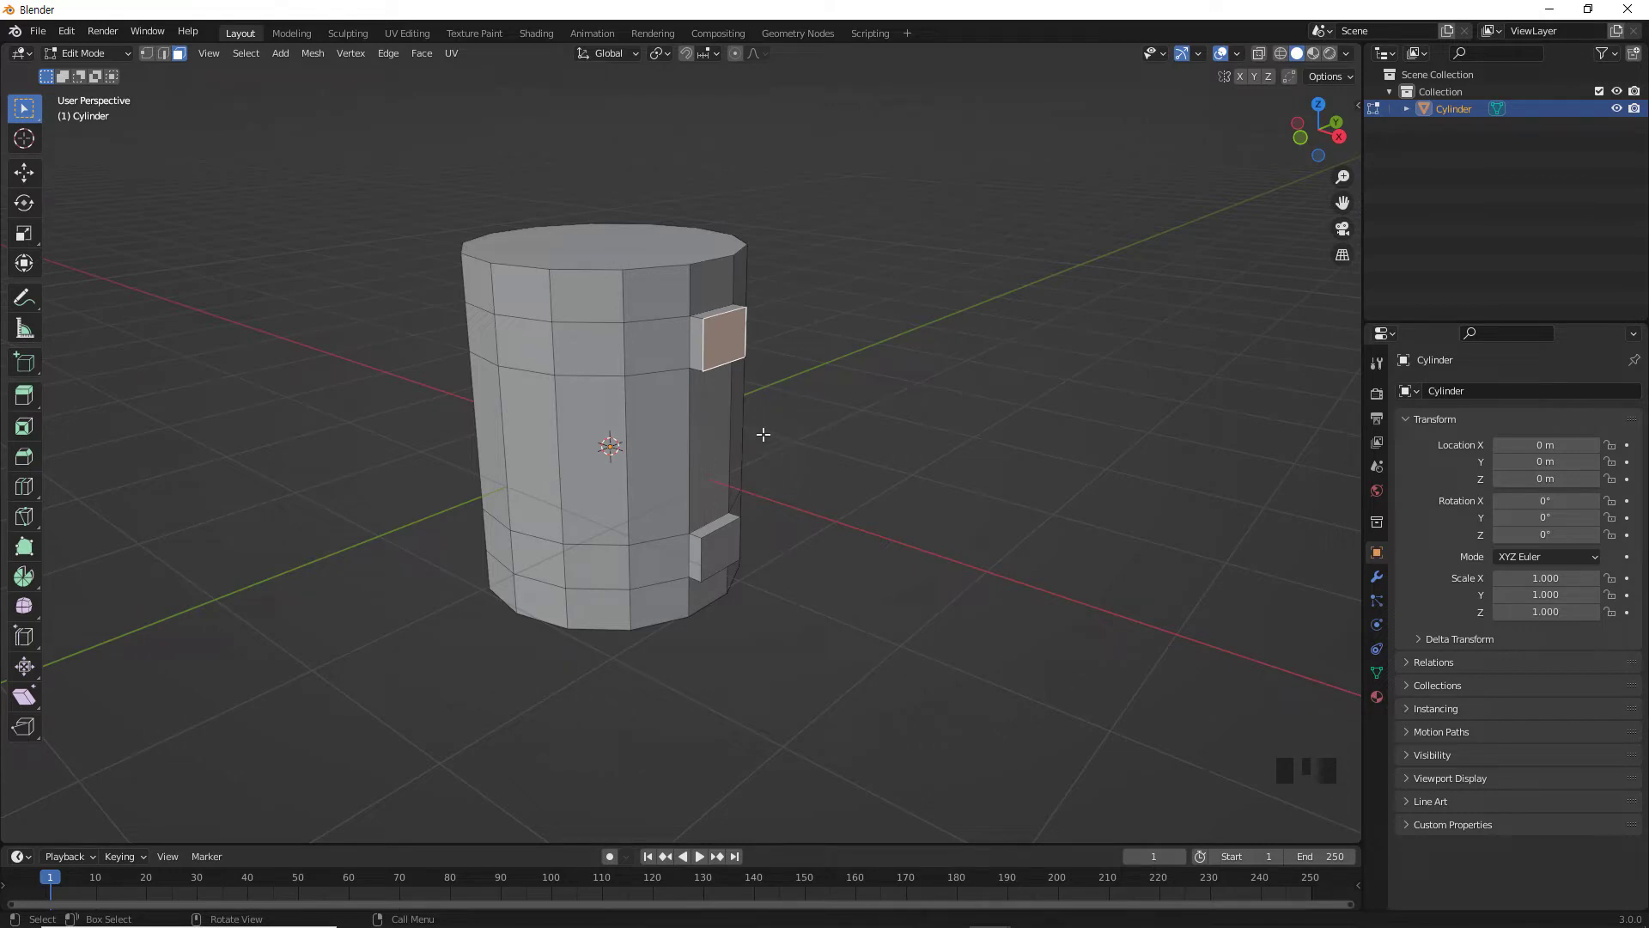
pyautogui.press('r')
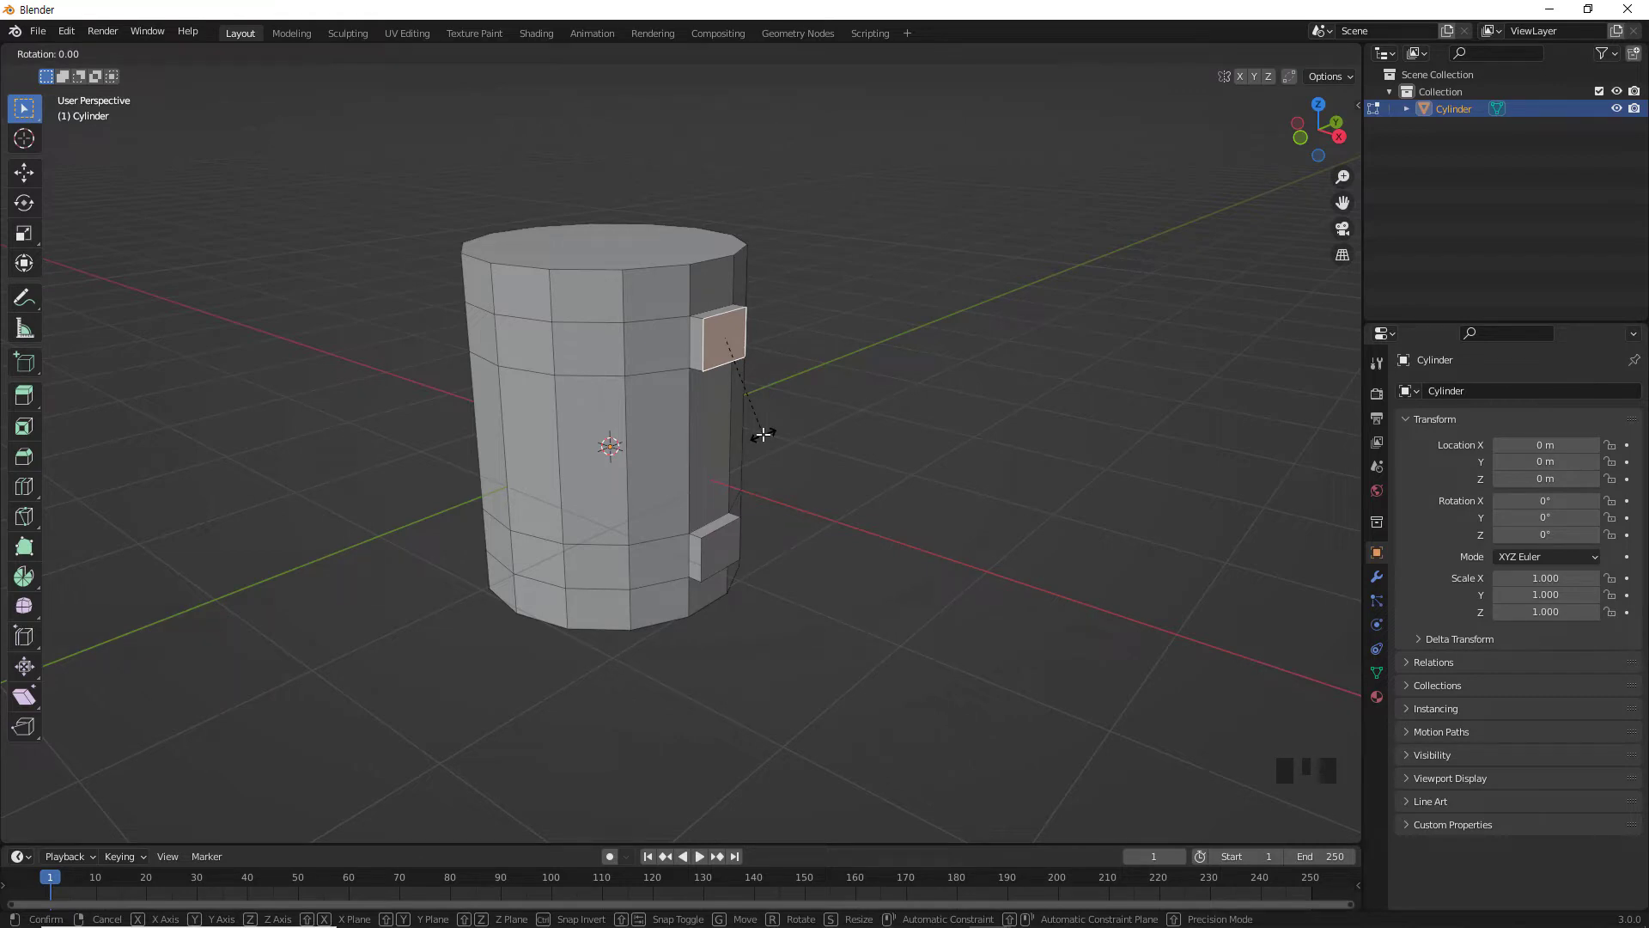
pyautogui.press('y')
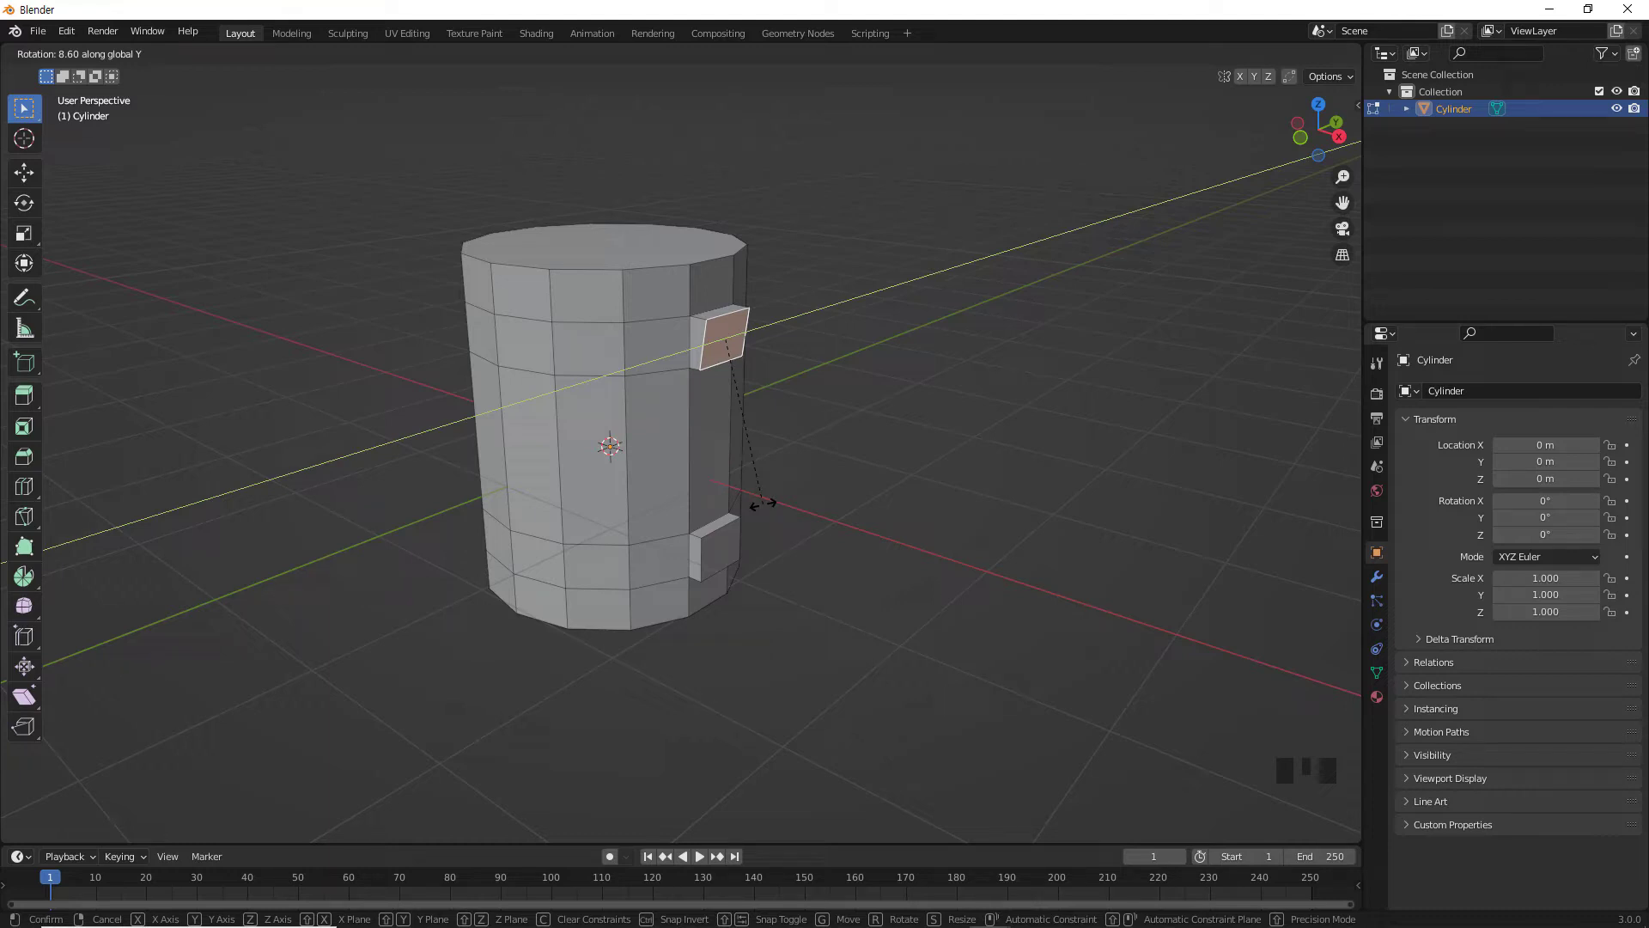
pyautogui.press('Return')
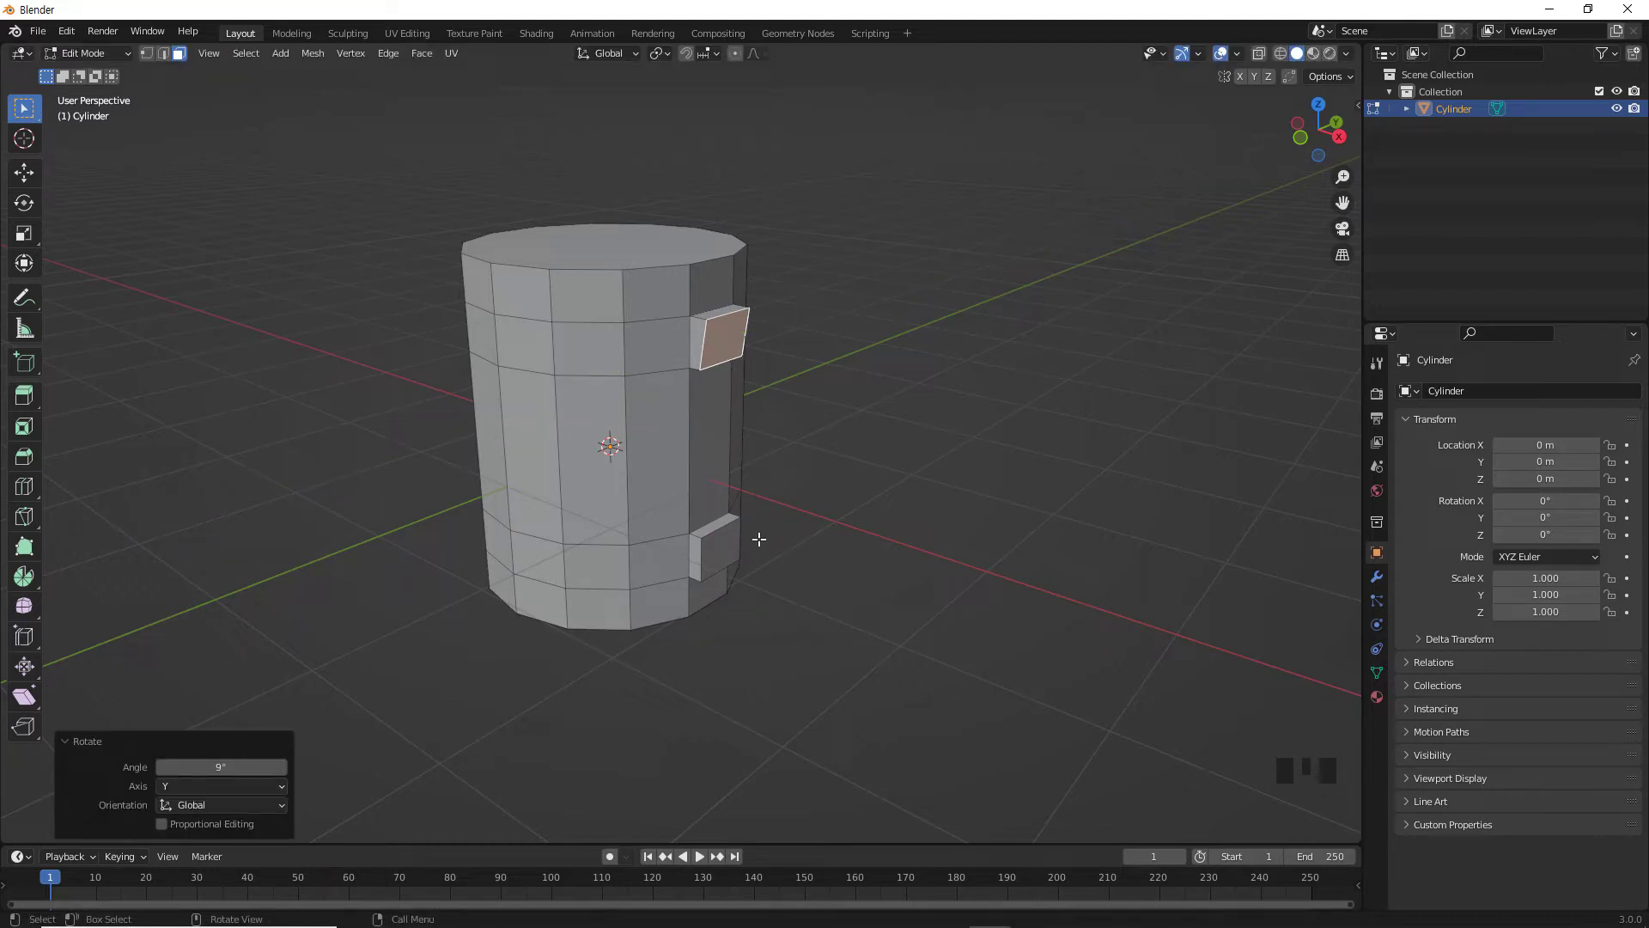
# Rotate the lower extruded block's outer face -8° about the global Y axis, and clear the selection.
pyautogui.click(719, 557)
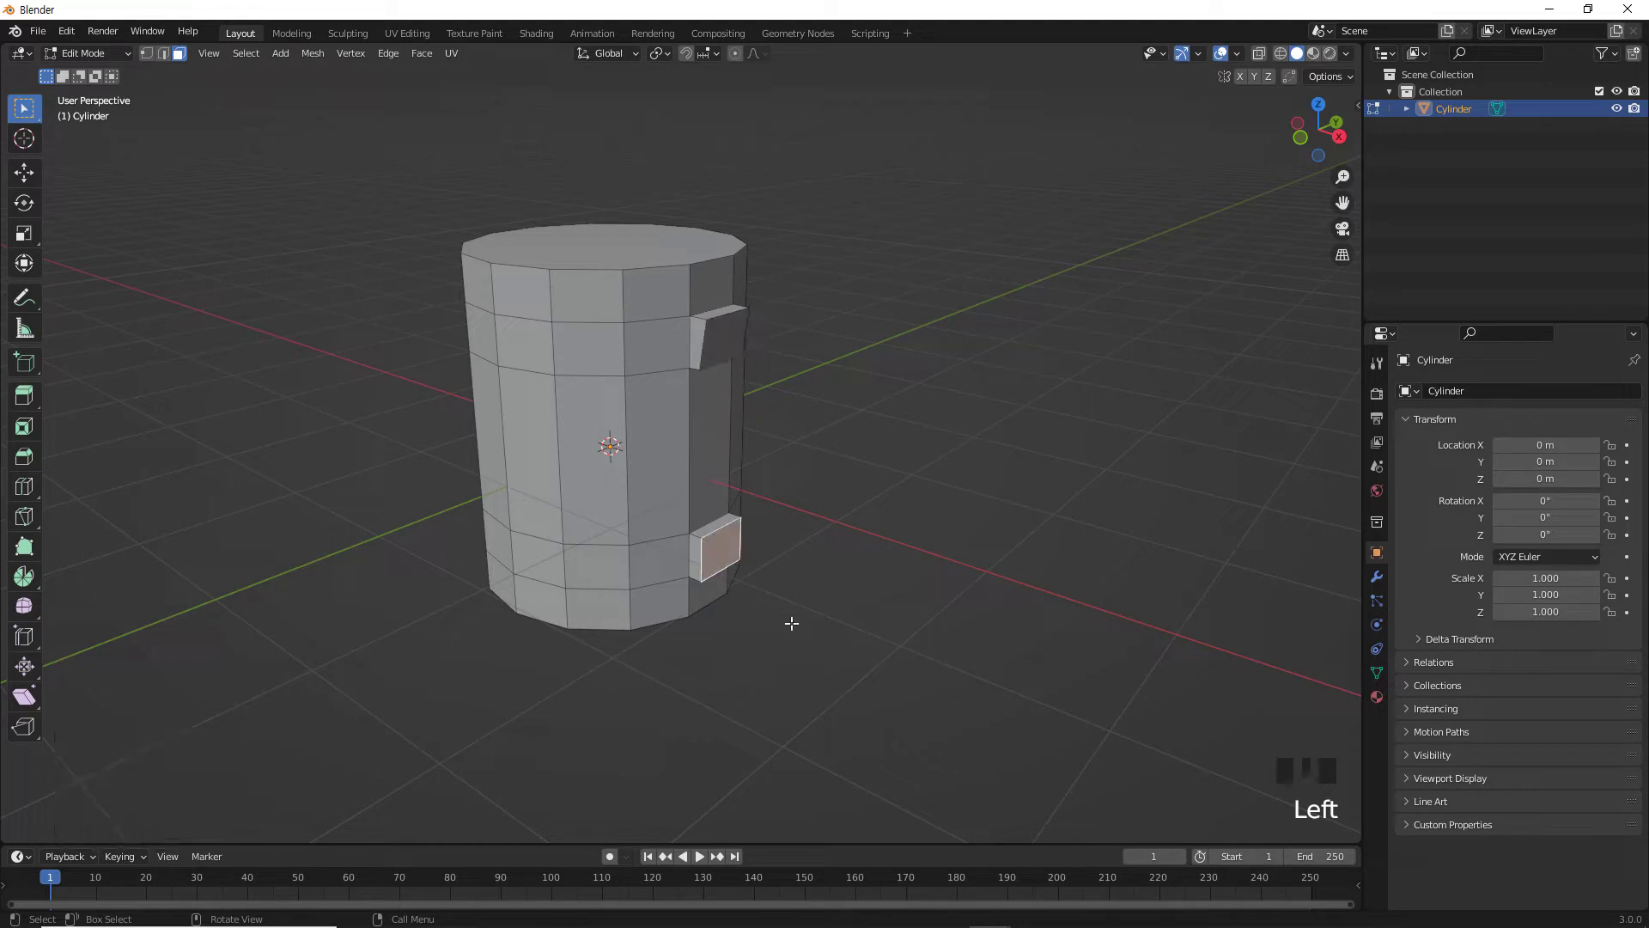
pyautogui.press('r')
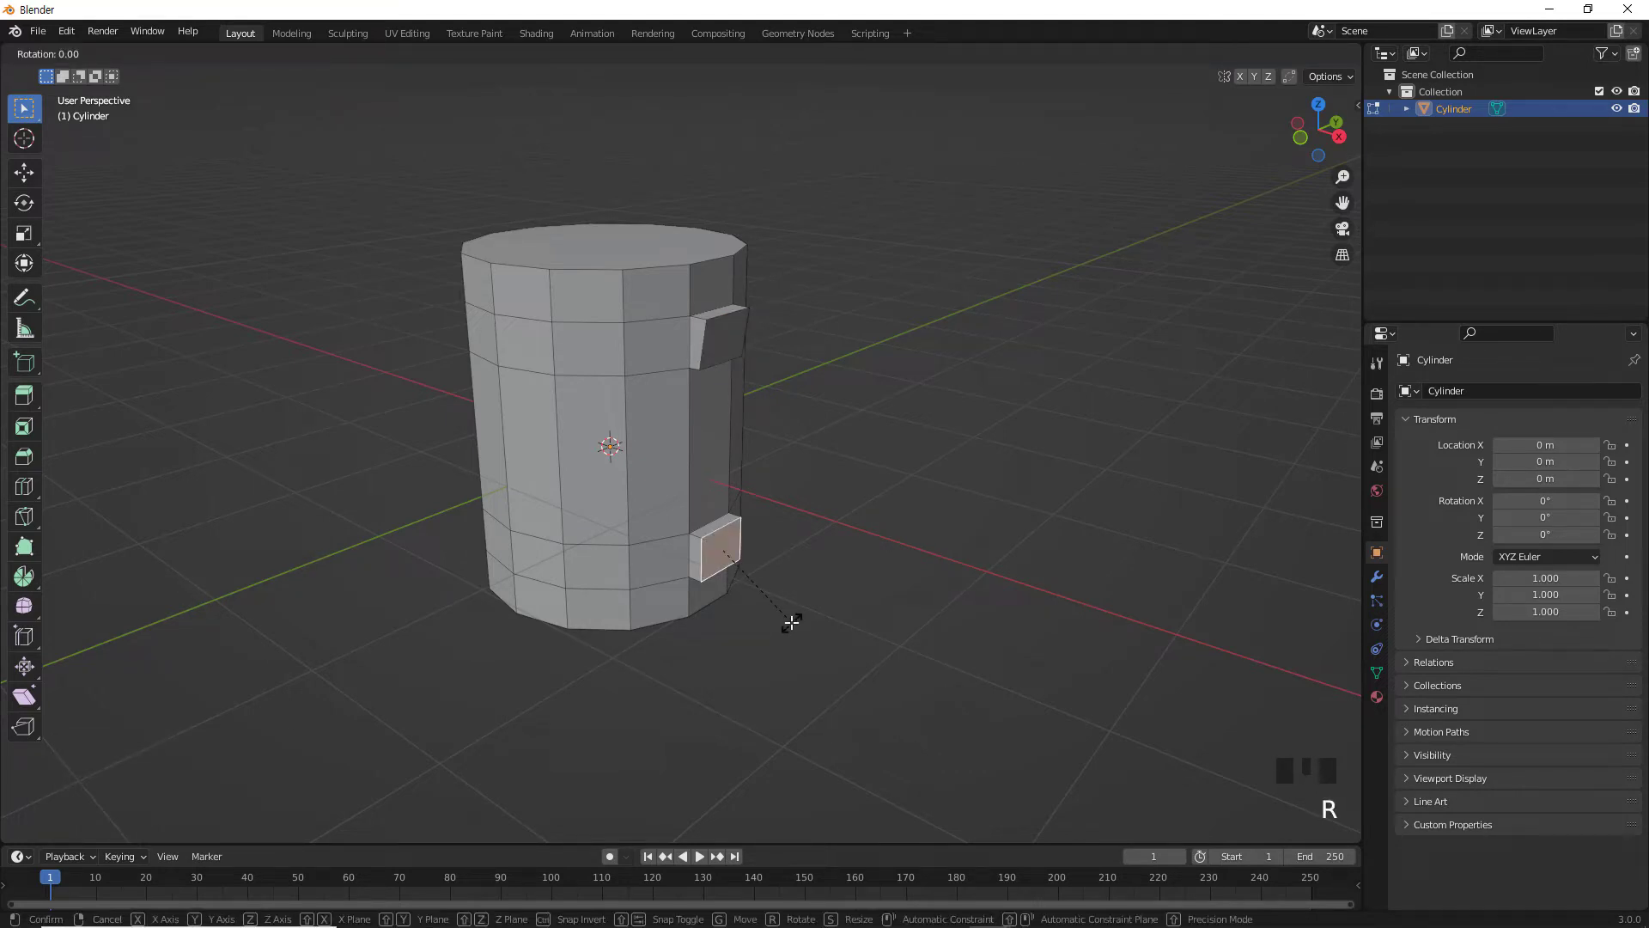
pyautogui.press('y')
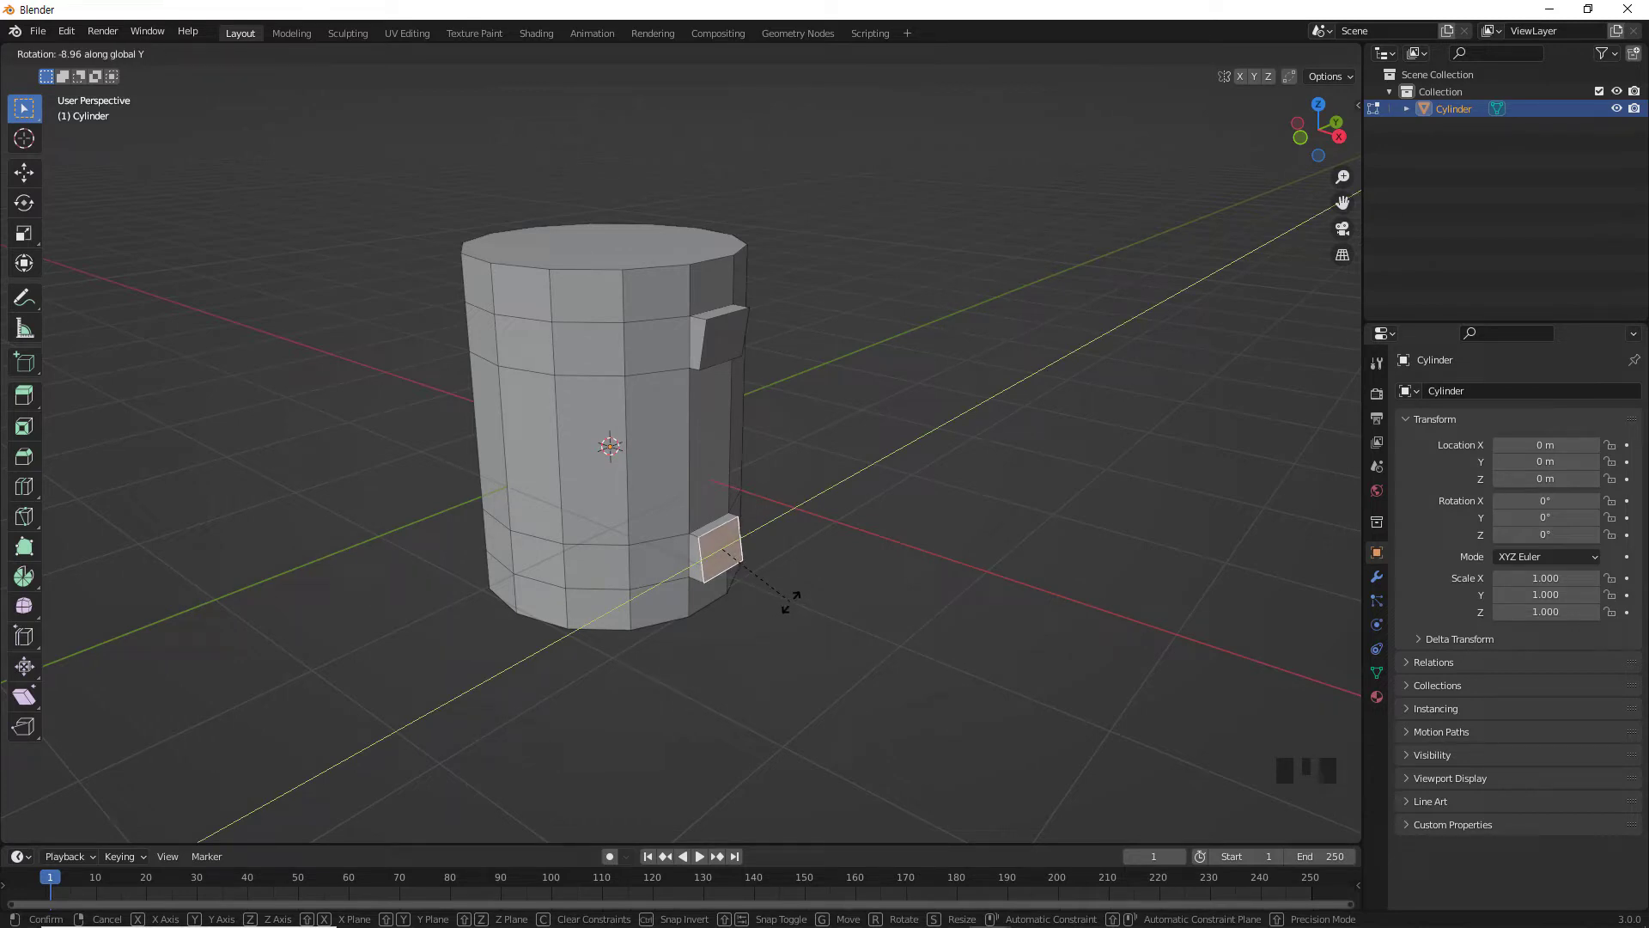
pyautogui.write('-8')
pyautogui.press('Return')
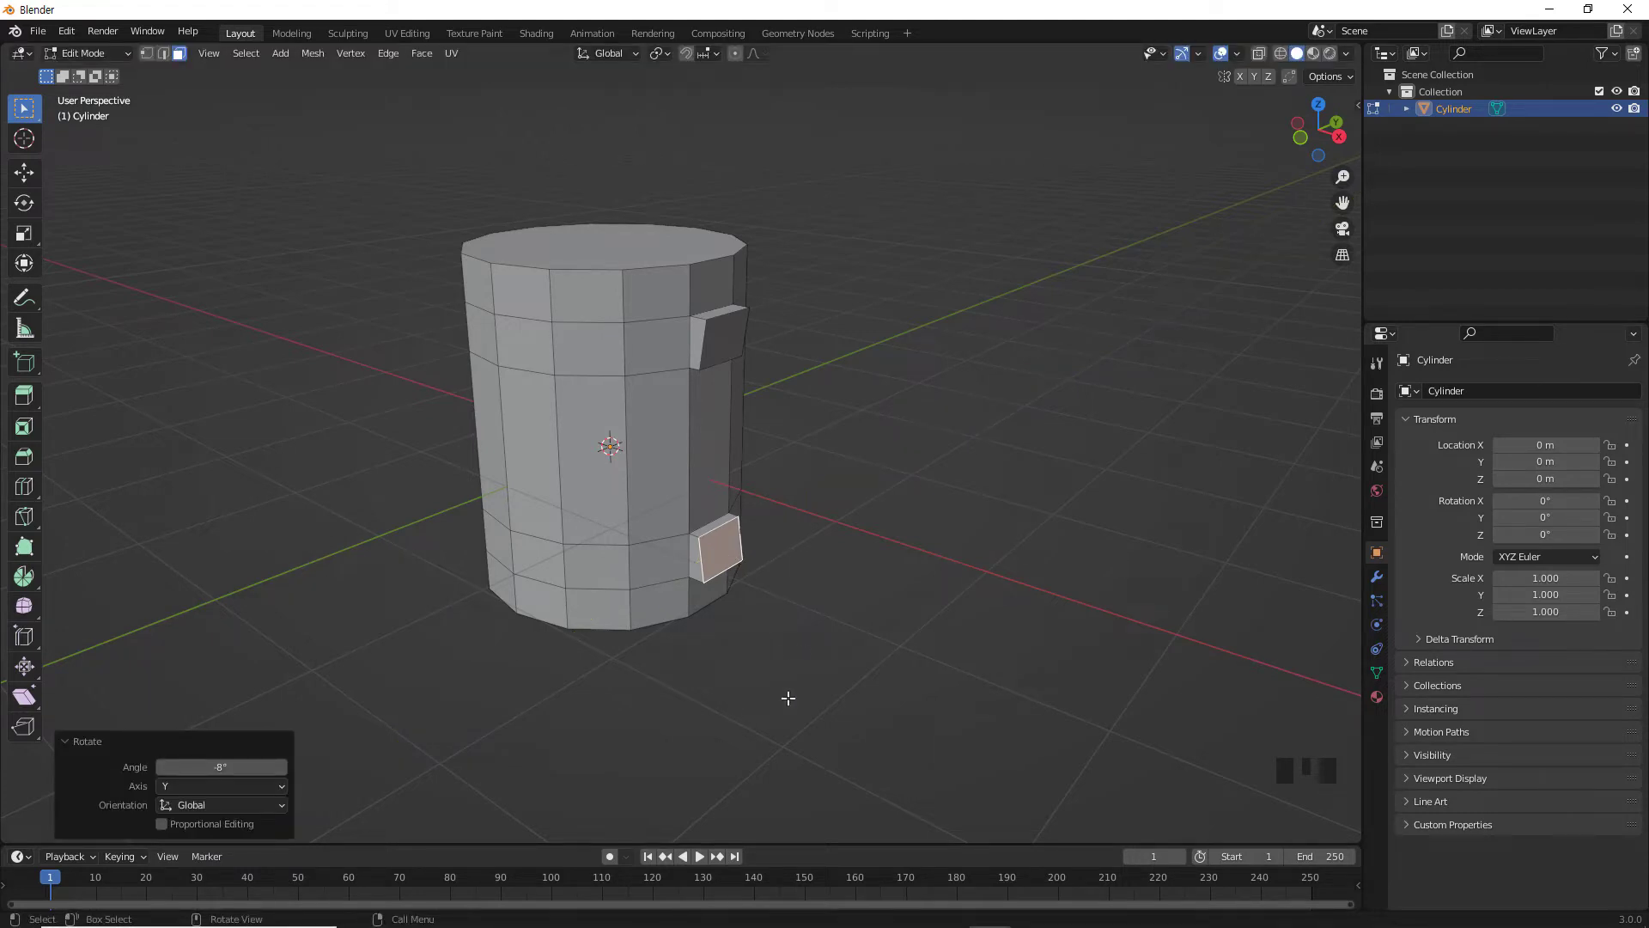
pyautogui.moveTo(779, 692); pyautogui.dragTo(776, 608, button='middle')
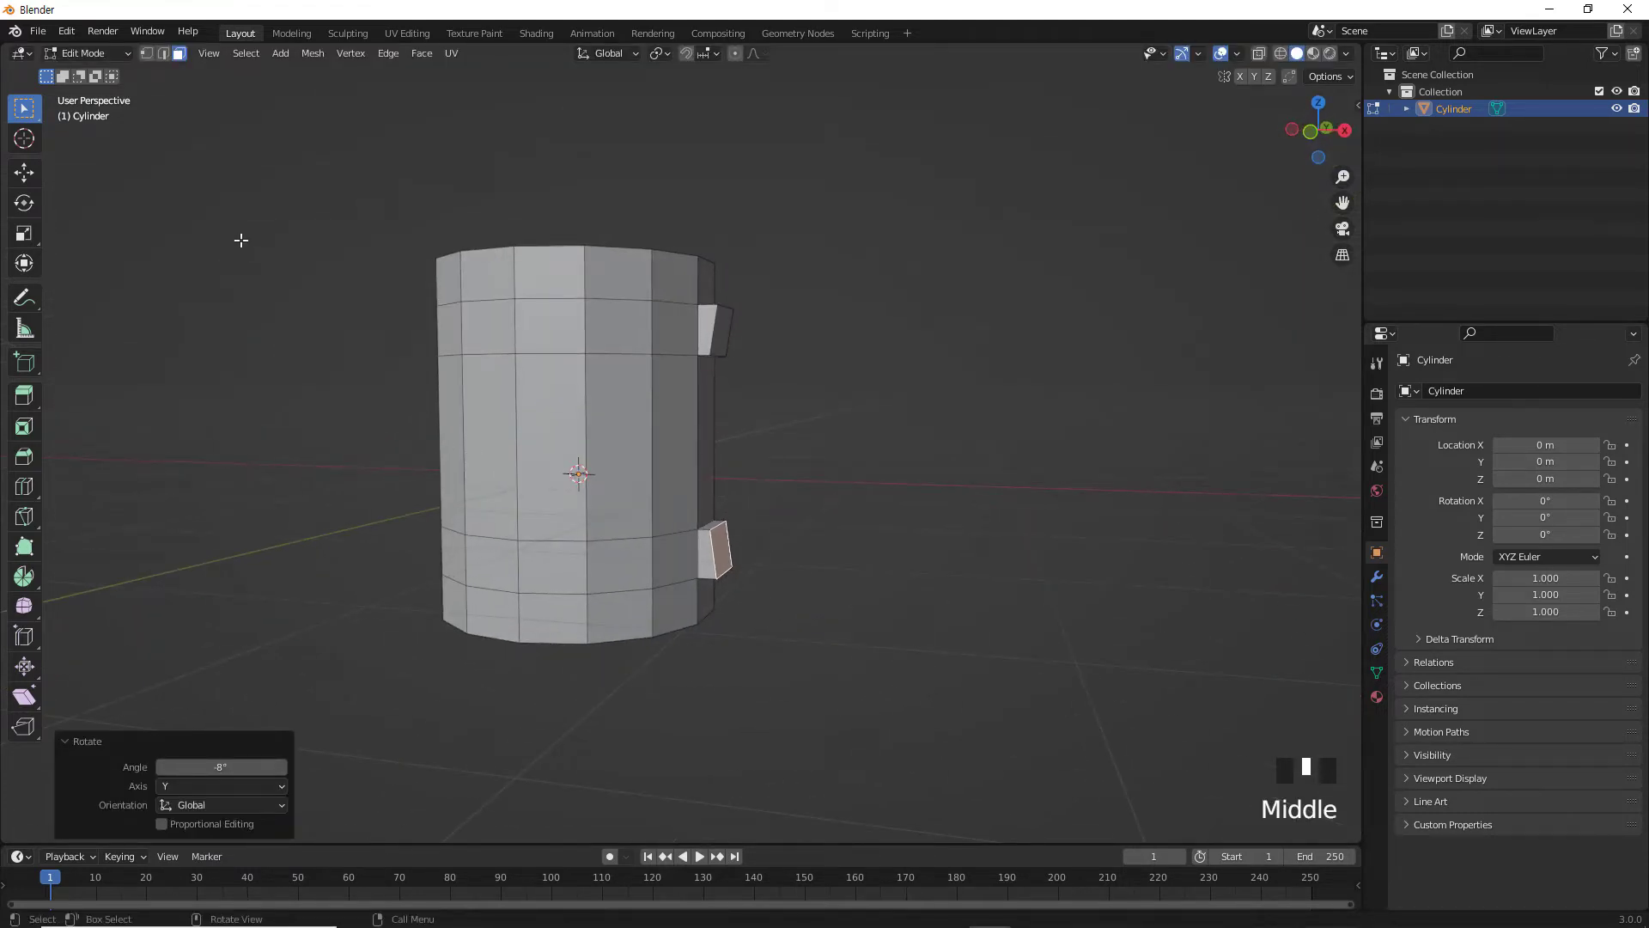
pyautogui.click(876, 544)
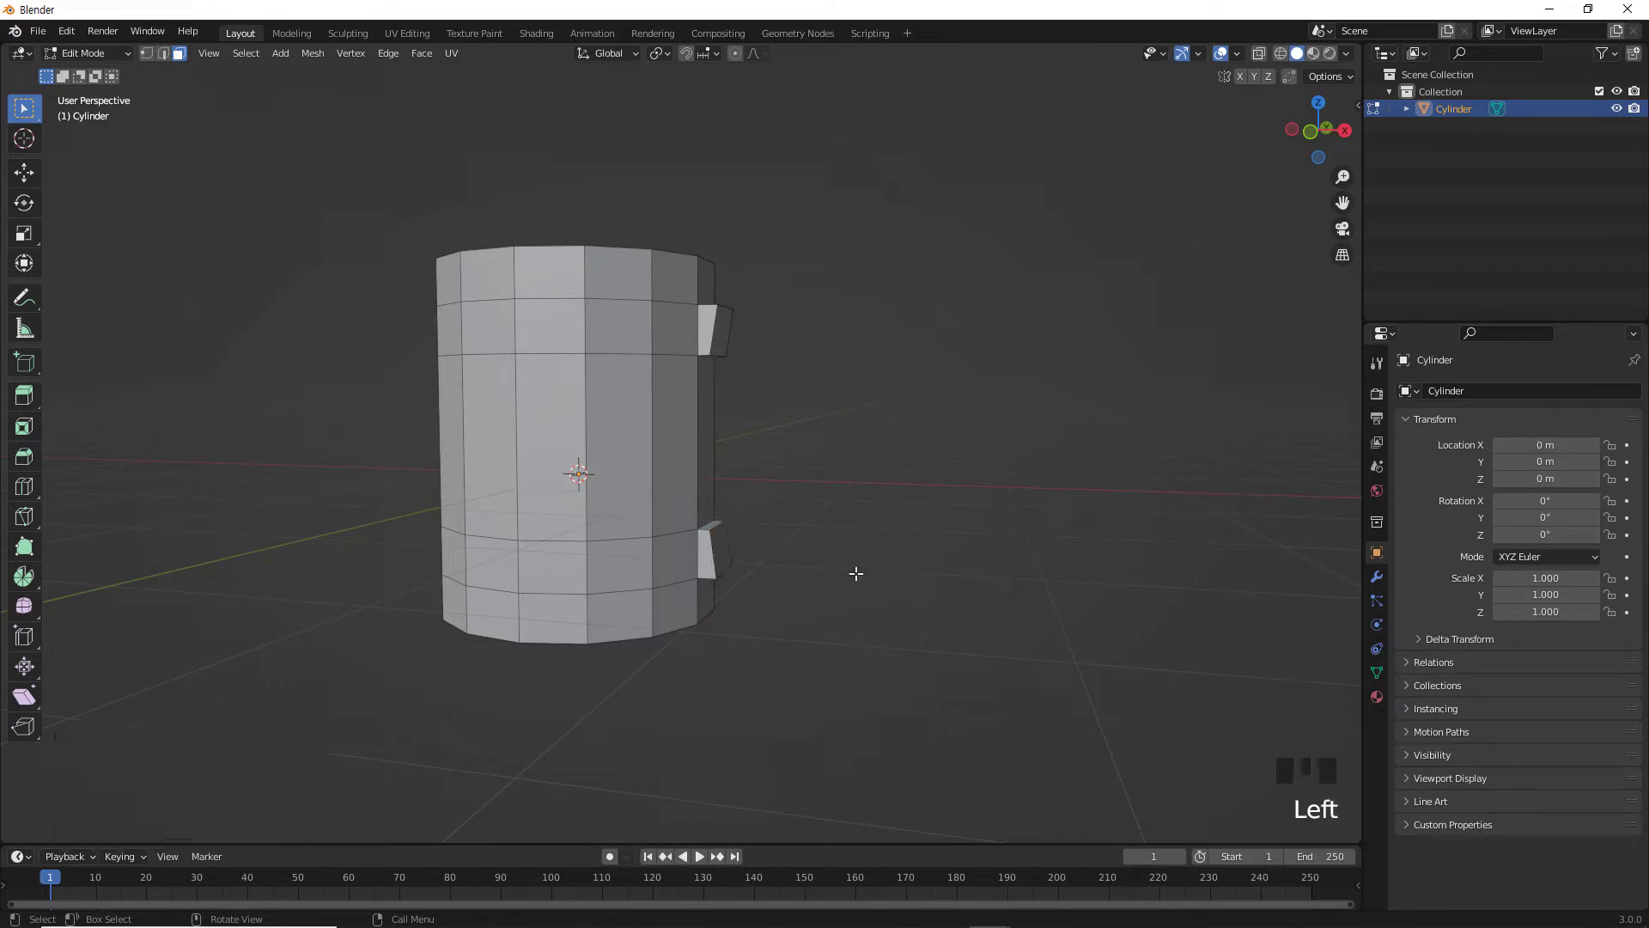
# Bridge the outer faces of the two extruded blocks with Bridge Edge Loops, using 3 cuts, to form a curved handle.
pyautogui.moveTo(854, 571); pyautogui.dragTo(820, 584, button='middle')
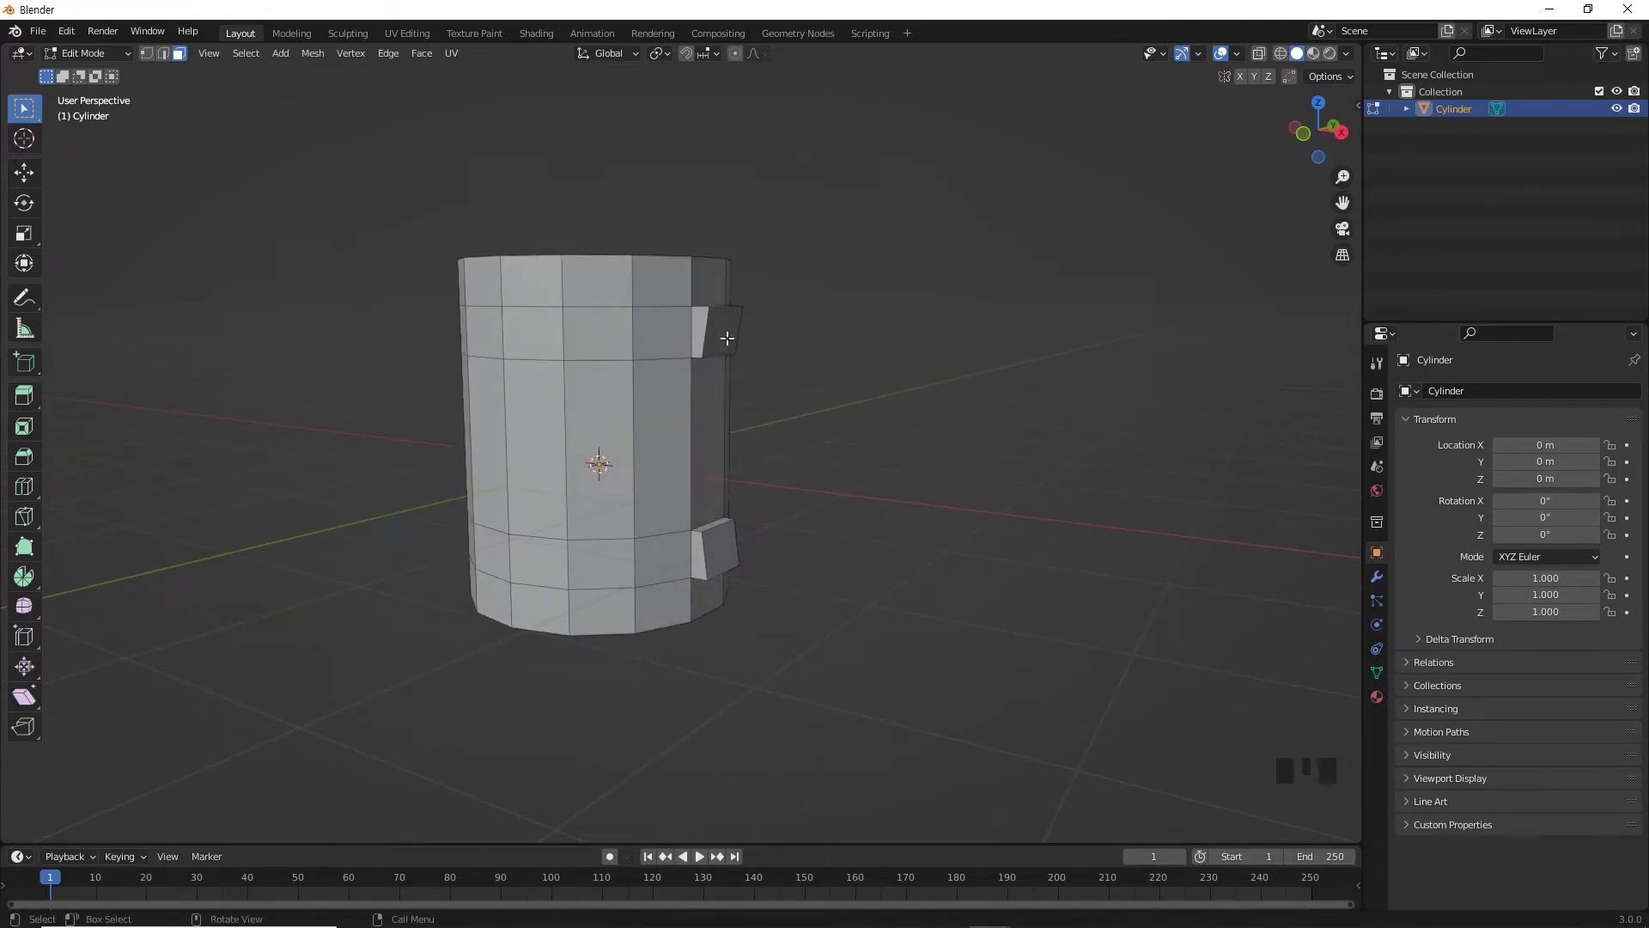
pyautogui.click(727, 337)
pyautogui.keyDown('shift'); pyautogui.click(716, 547); pyautogui.keyUp('shift')
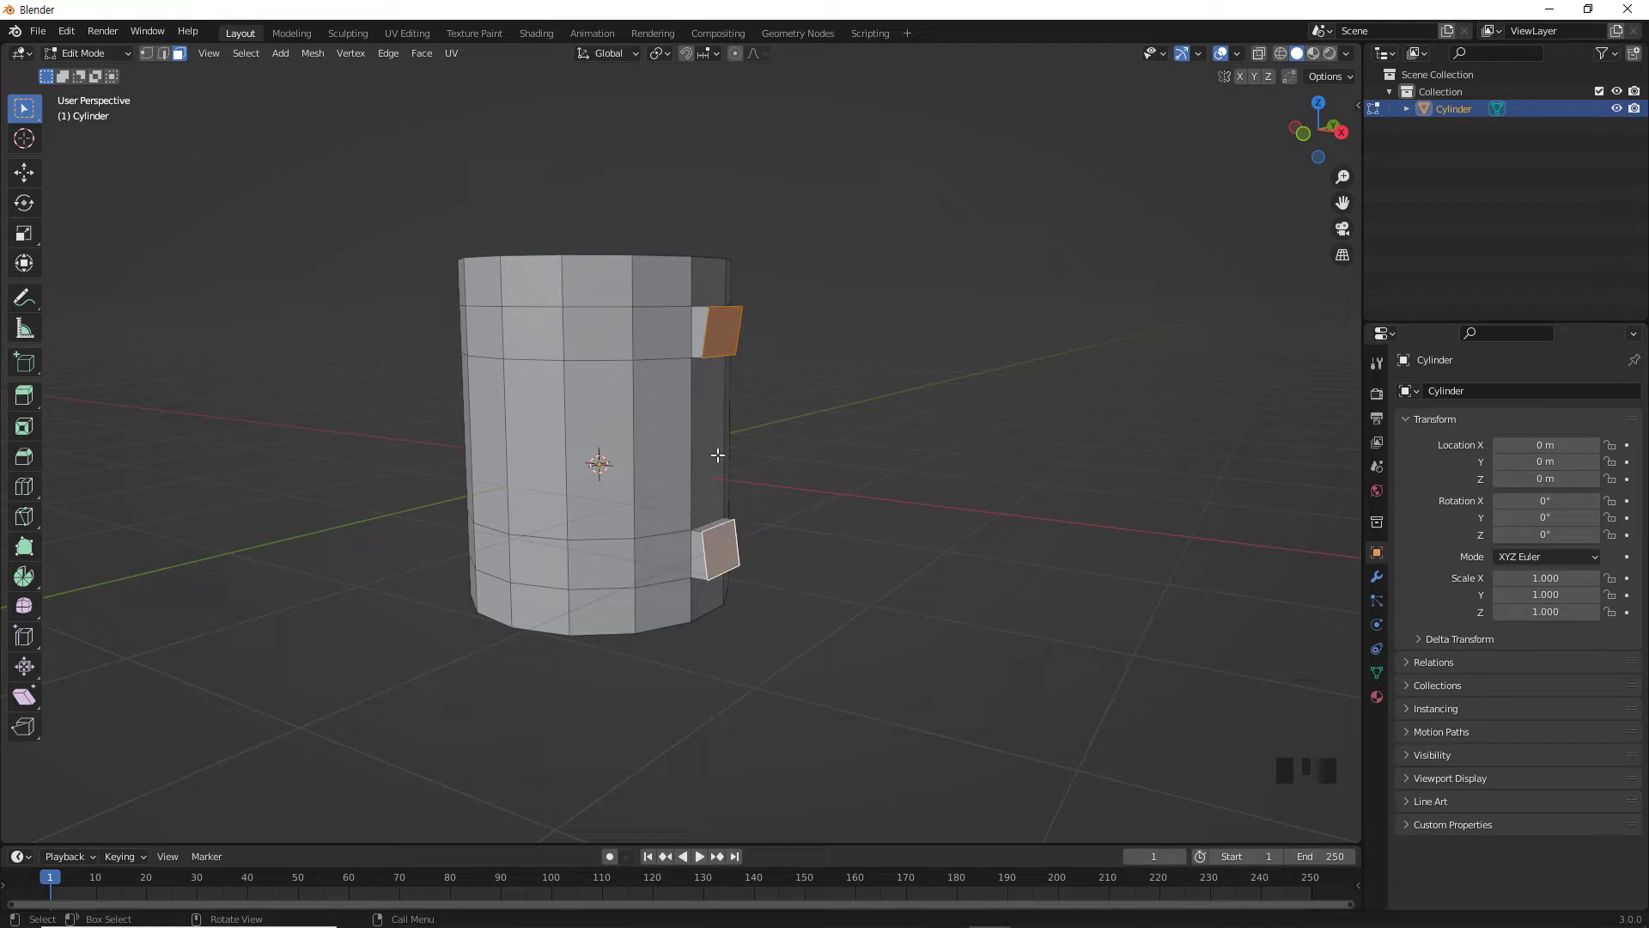
pyautogui.click(388, 54)
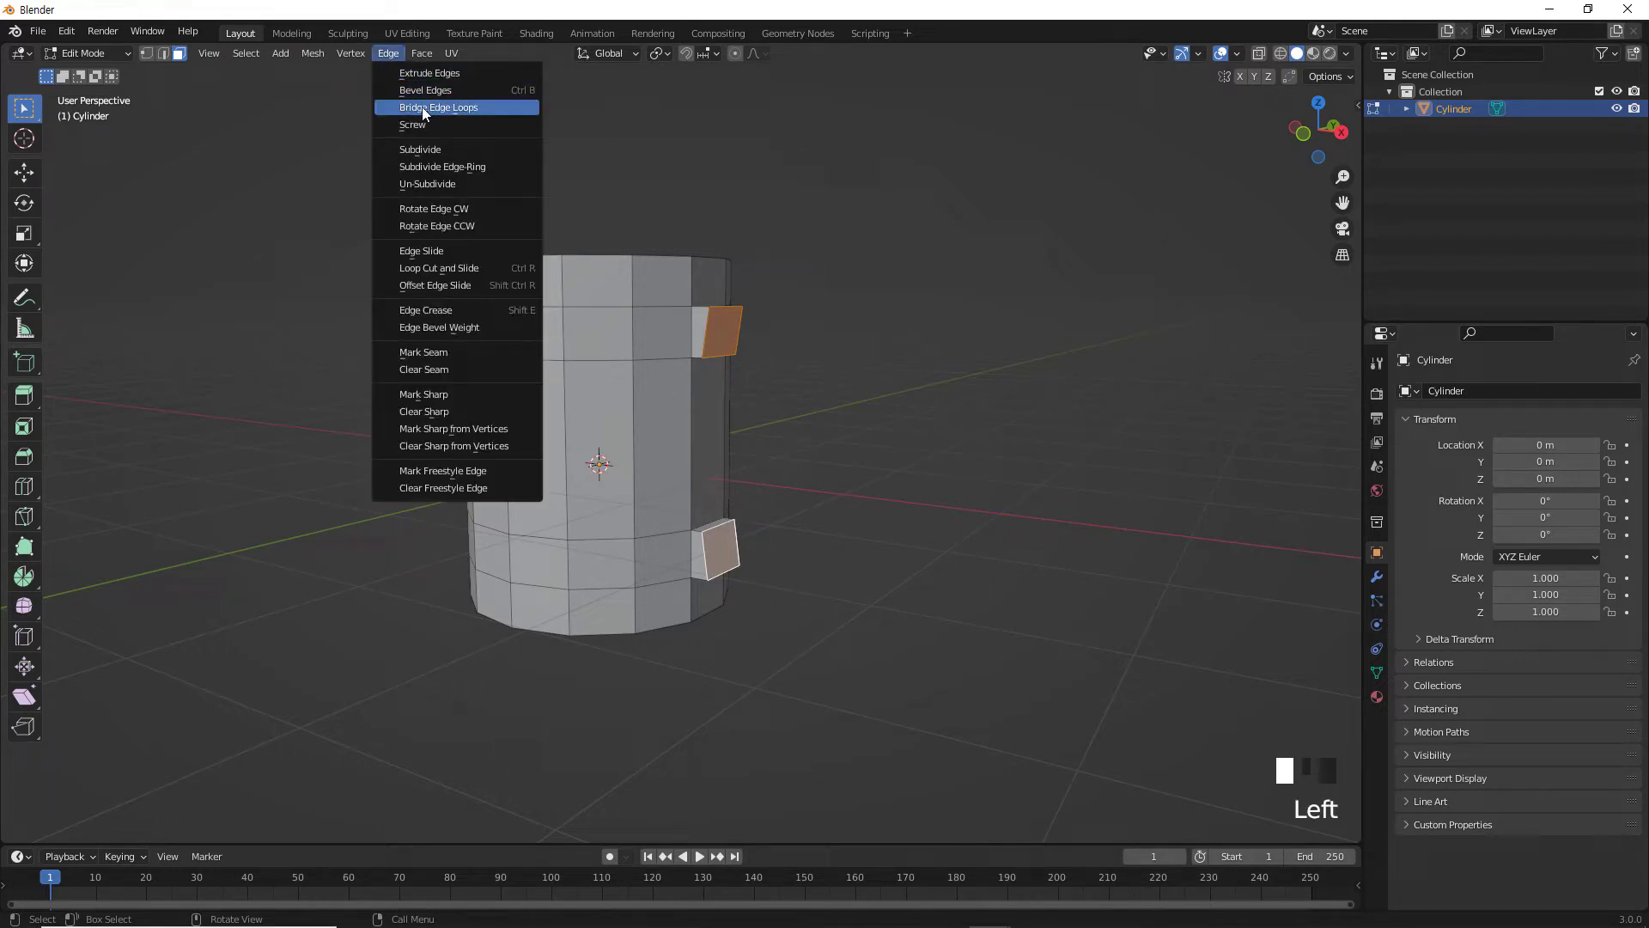
pyautogui.click(465, 110)
pyautogui.moveTo(799, 431); pyautogui.dragTo(850, 421, button='middle')
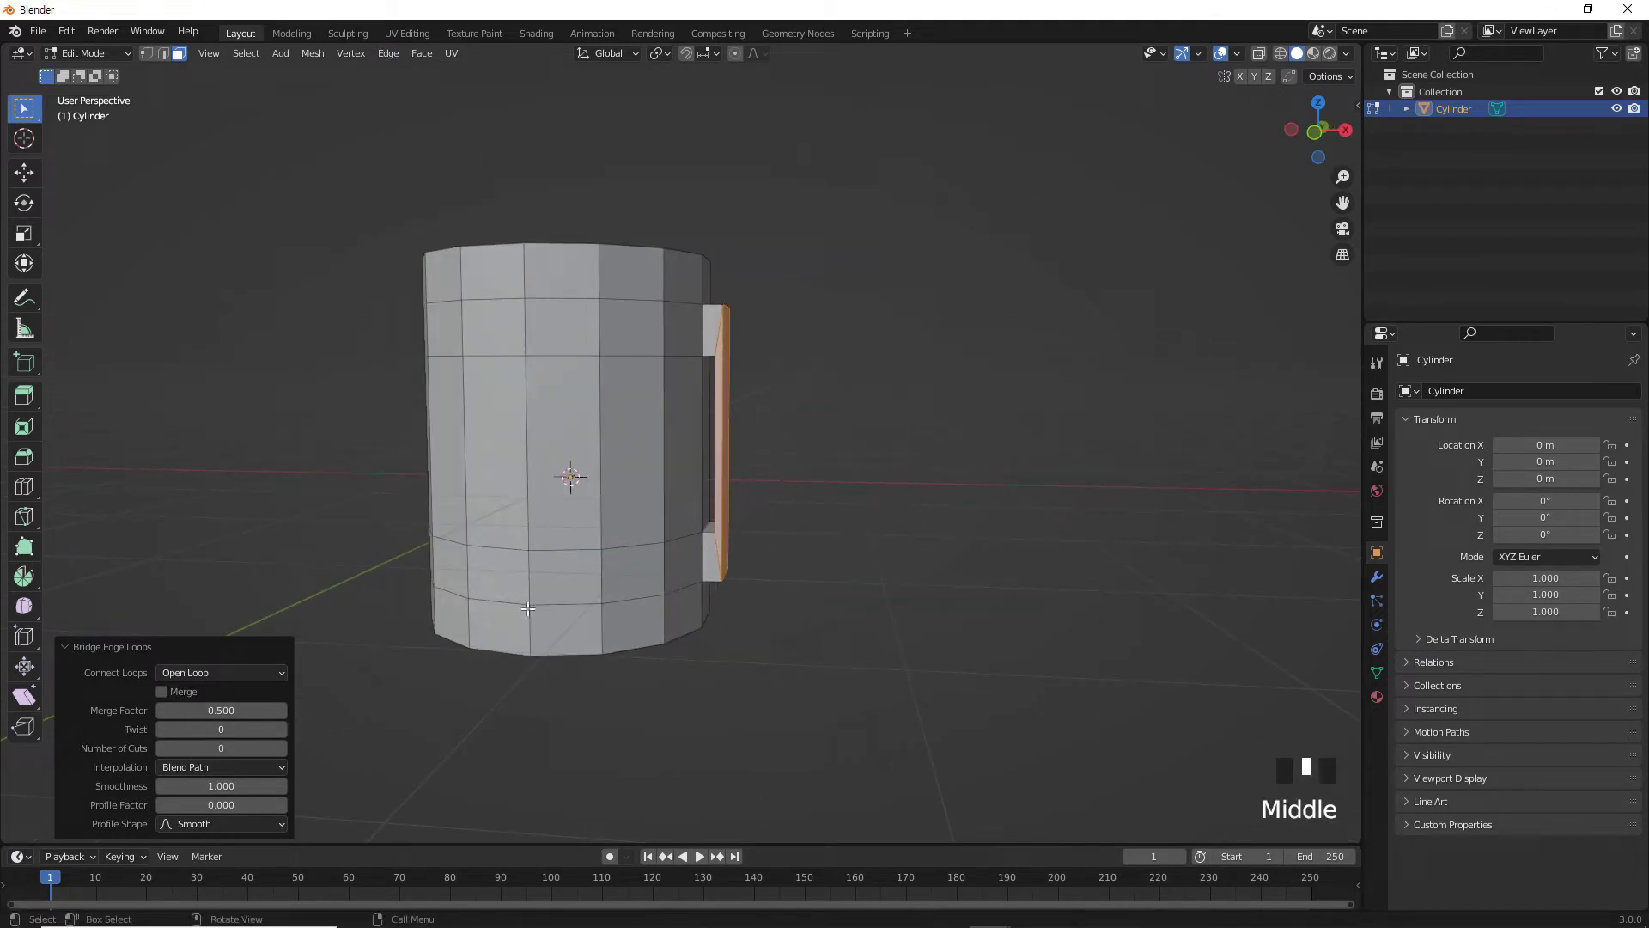
pyautogui.click(282, 749)
pyautogui.click(281, 749)
pyautogui.click(282, 749)
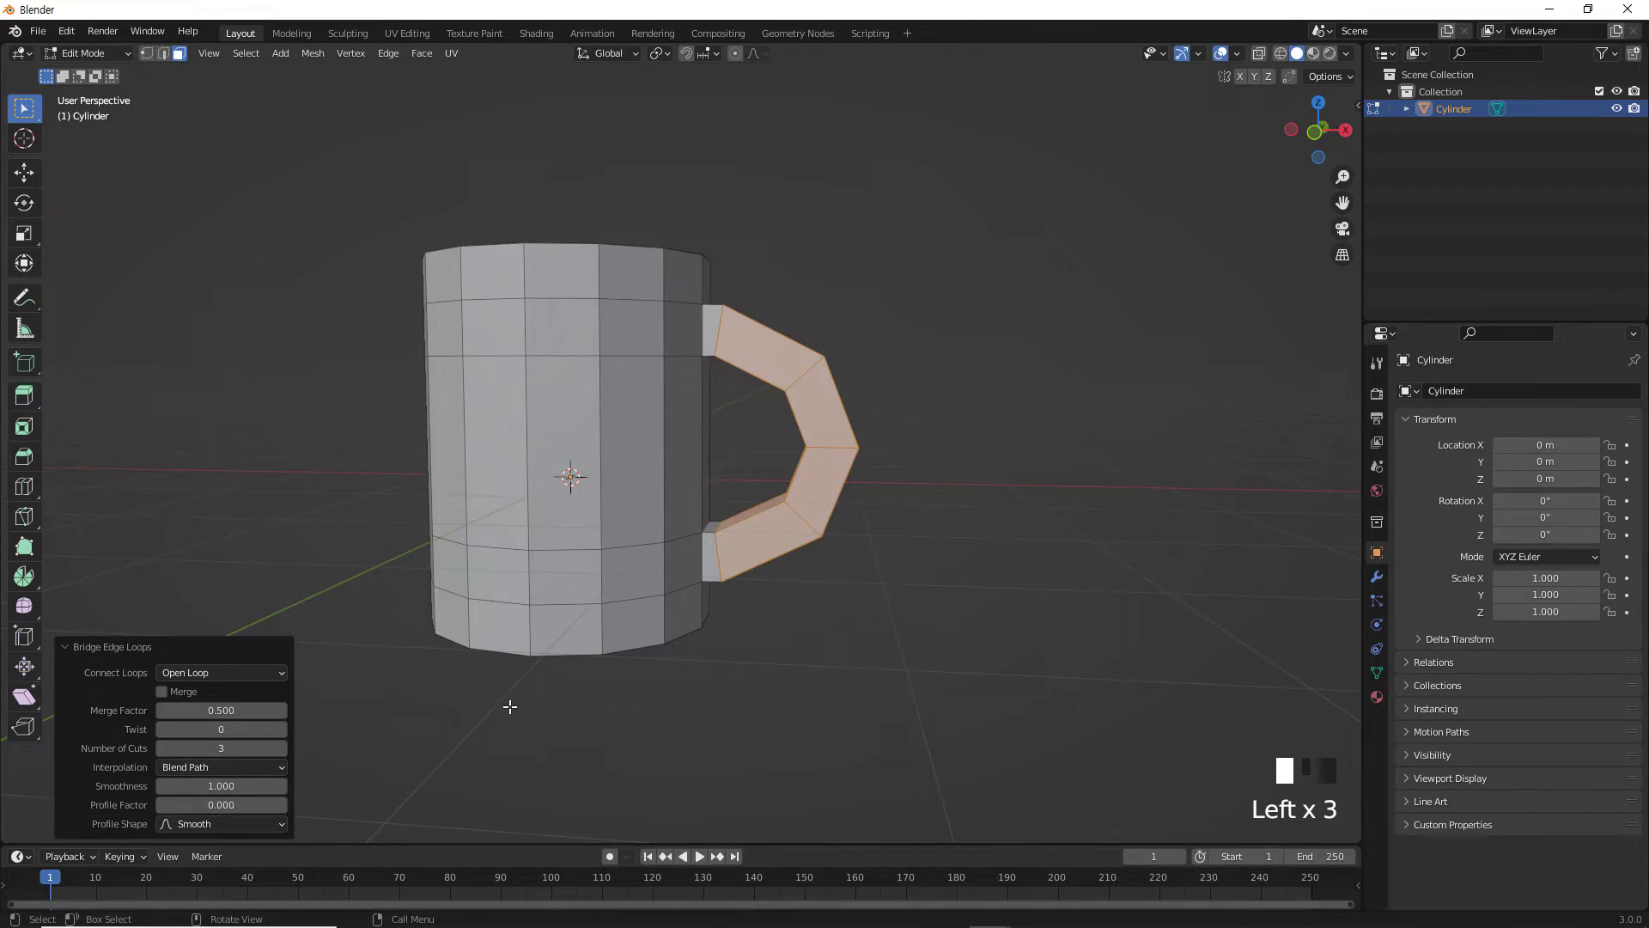
# Set the handle bridge's smoothness to 0.690, deselect it, and inspect the shape from several sides.
pyautogui.press('KP_1')
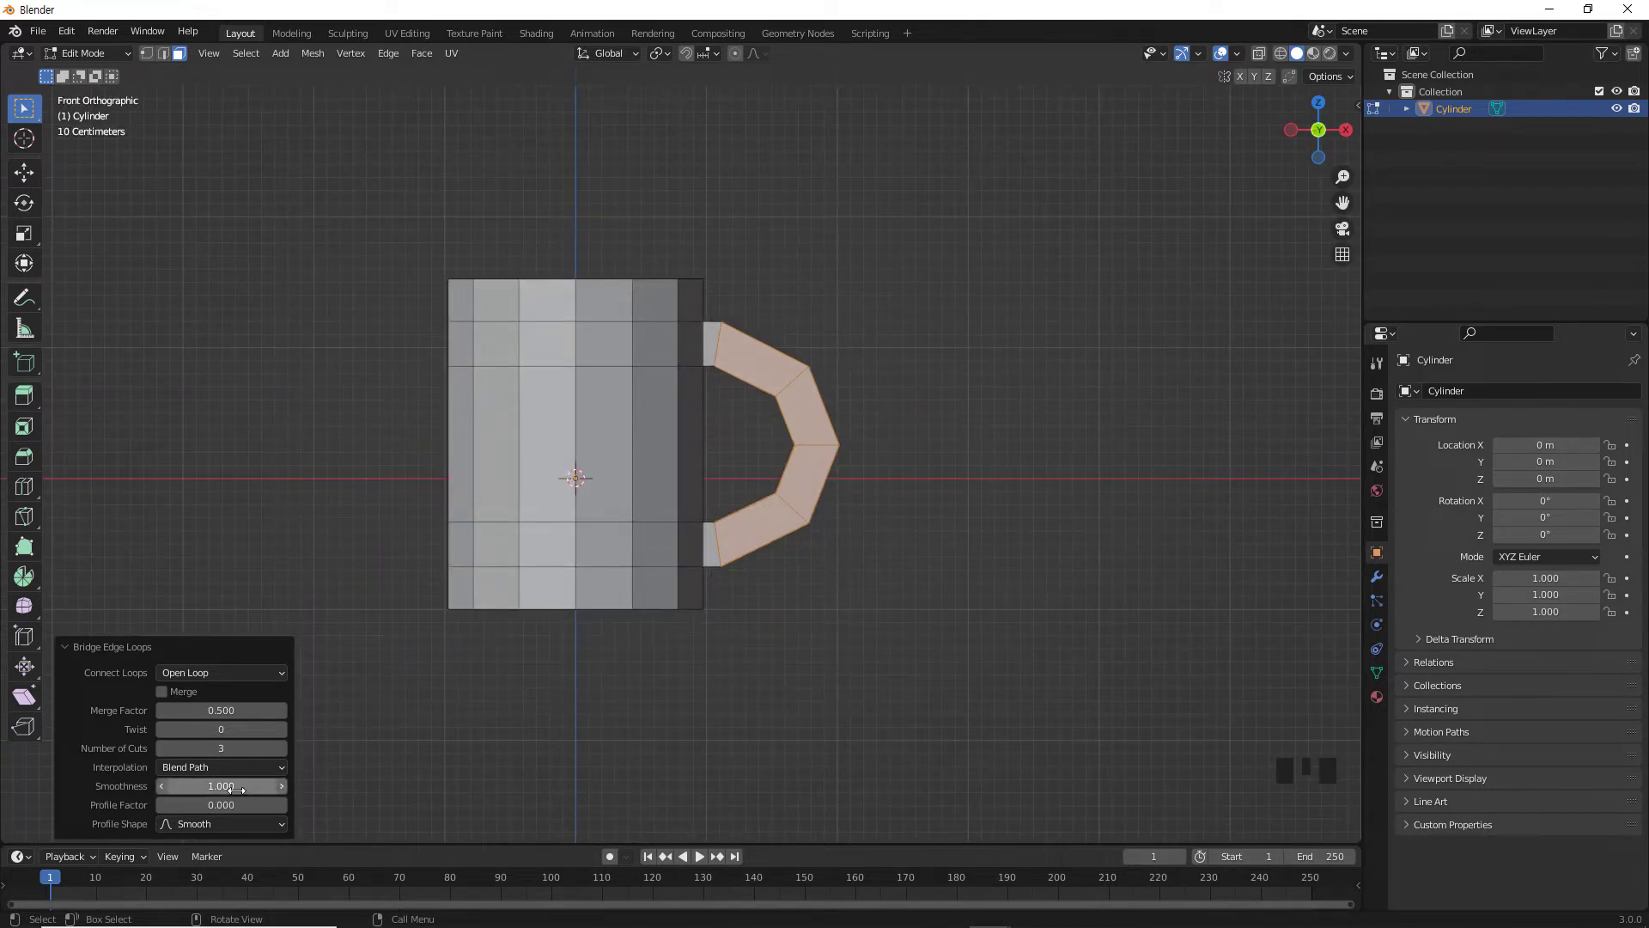
pyautogui.moveTo(237, 788); pyautogui.dragTo(199, 788)
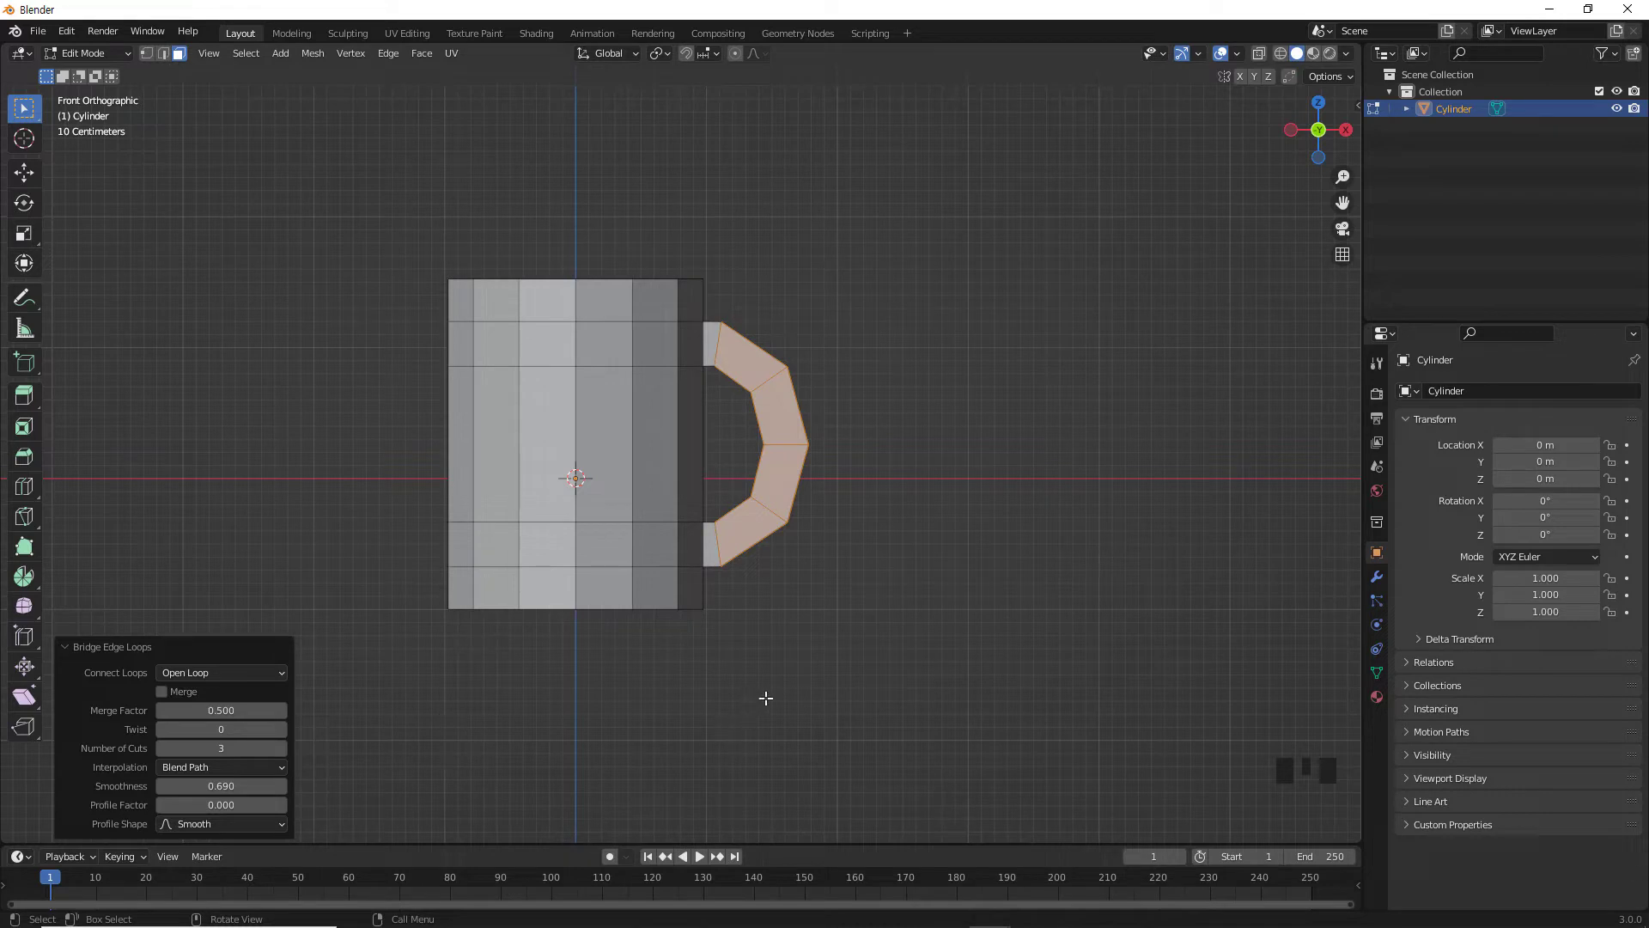
pyautogui.click(858, 668)
pyautogui.moveTo(897, 670); pyautogui.dragTo(557, 661, button='middle')
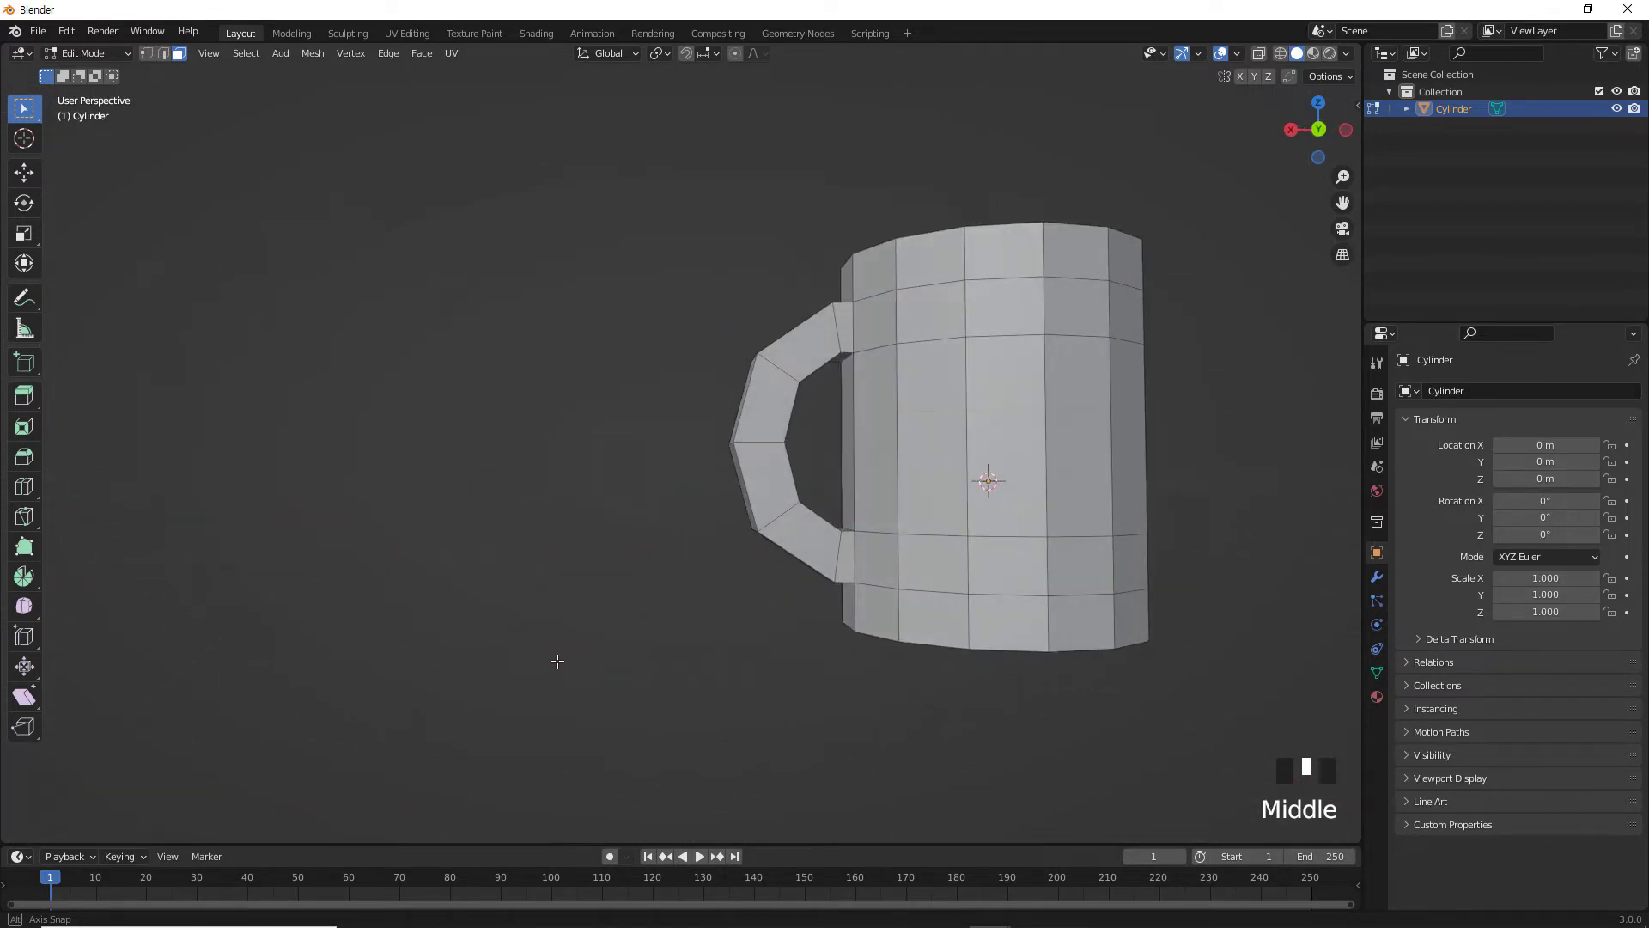
pyautogui.moveTo(733, 567); pyautogui.dragTo(1038, 591, button='middle')
# Show the mesh as wireframe in front orthographic view and switch to vertex select mode.
pyautogui.press('KP_1')
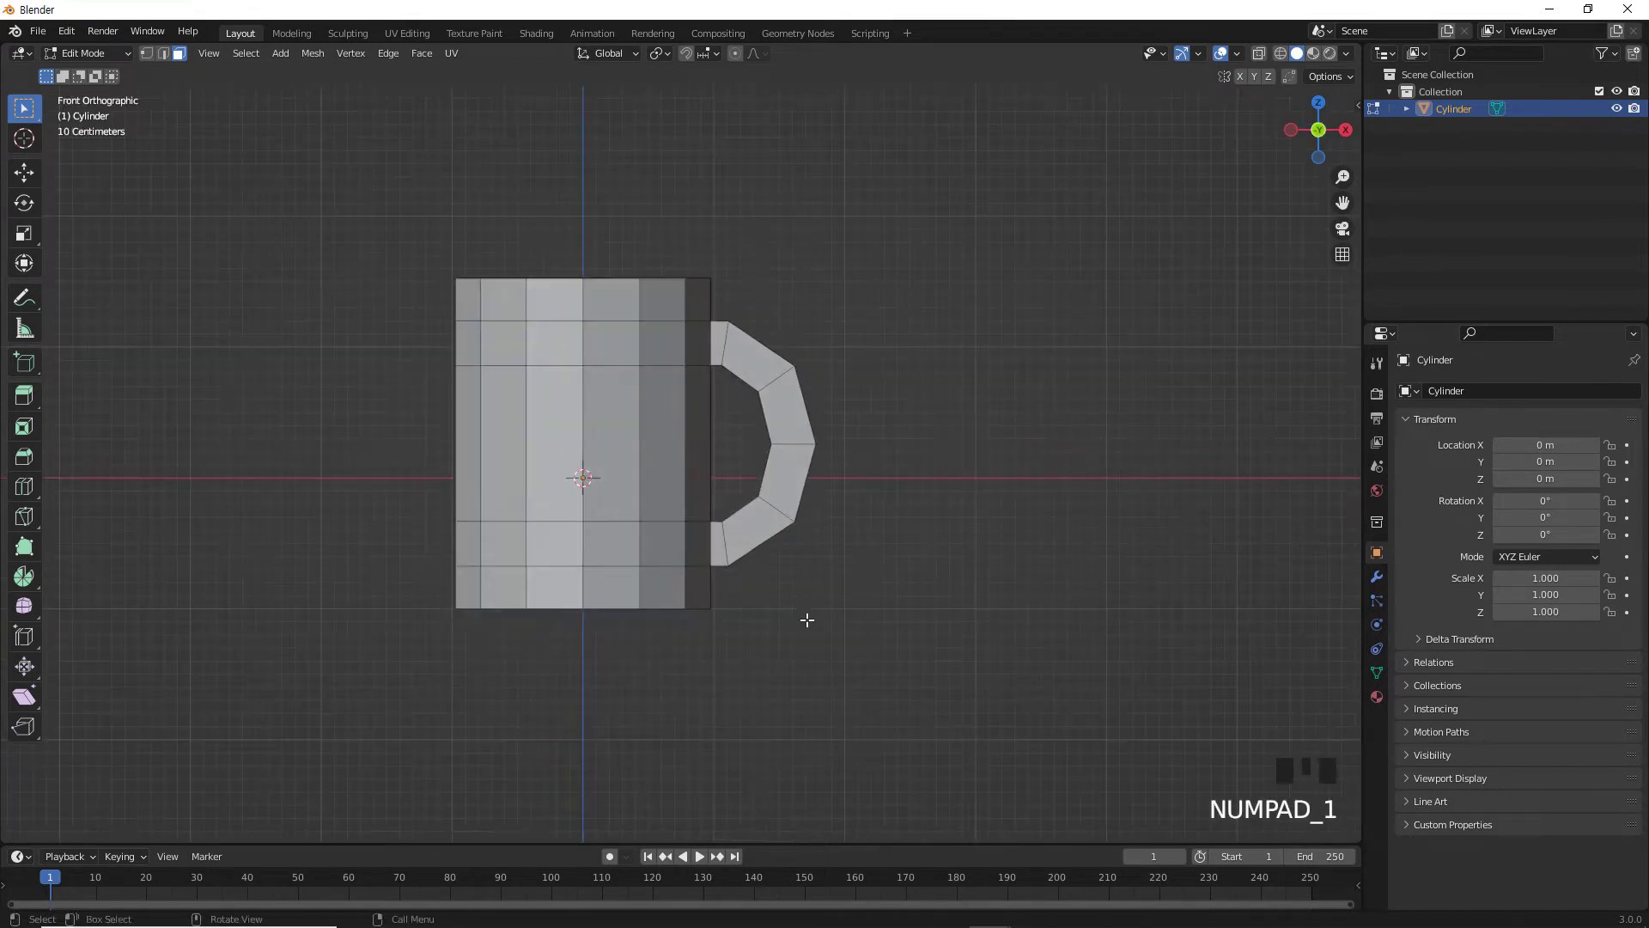
pyautogui.hotkey('shift', 'z')
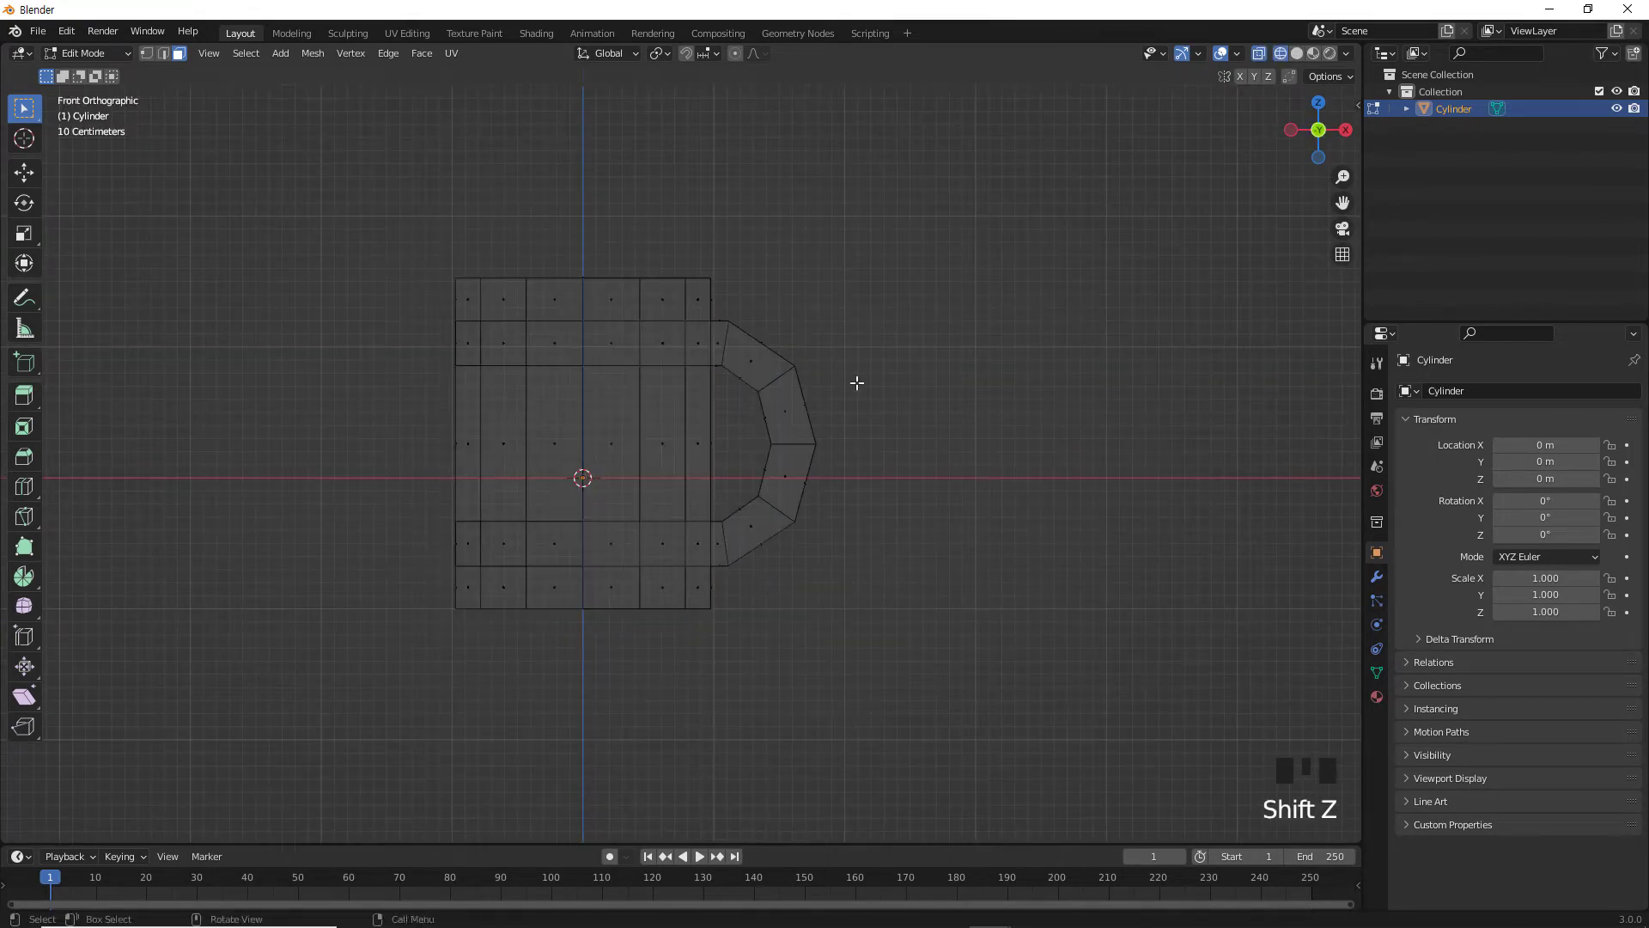
pyautogui.press('1')
# Try scaling the handle's middle vertices uniformly to about 0.86, undo the scaling, and clear the selection.
pyautogui.moveTo(872, 309); pyautogui.dragTo(744, 564)
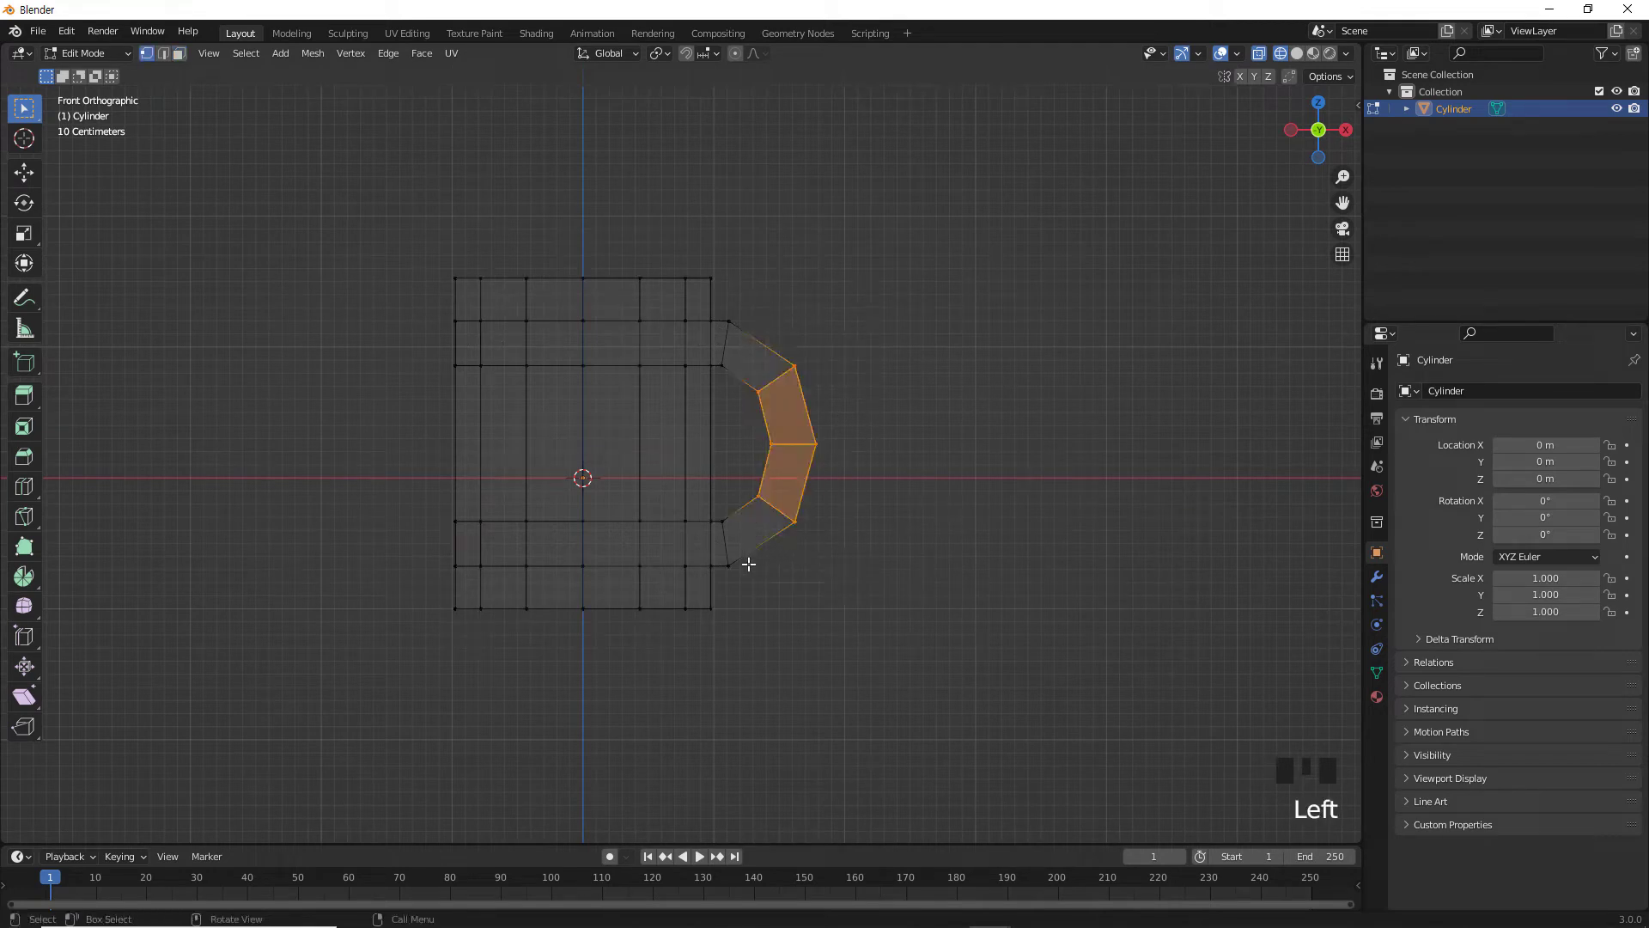
pyautogui.press('s')
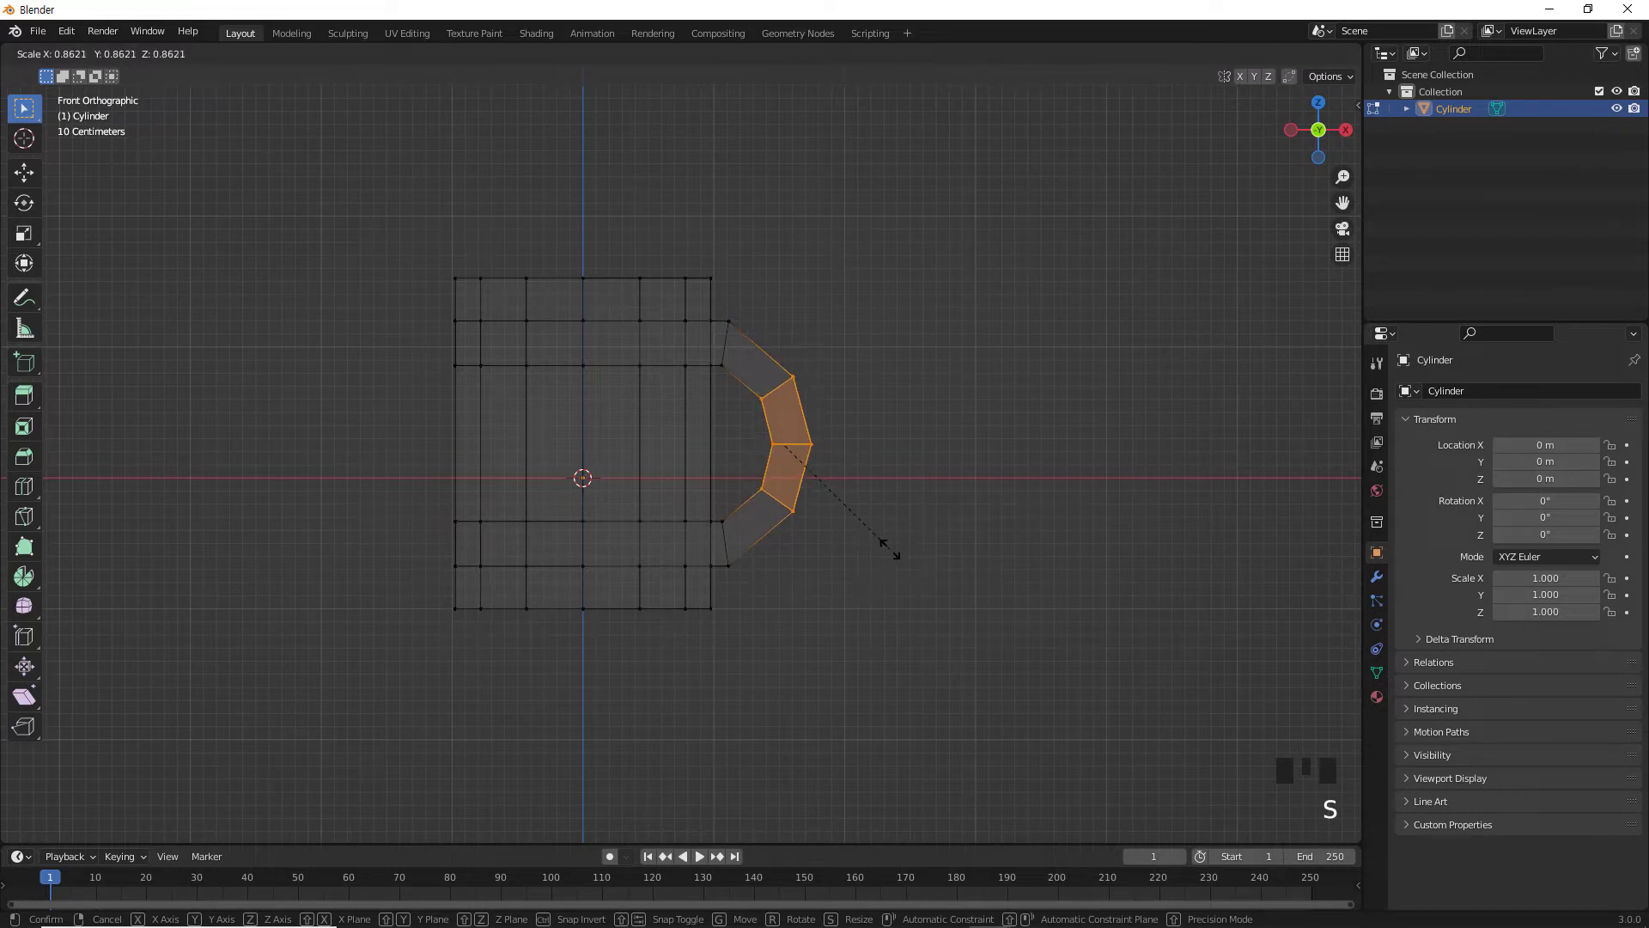
pyautogui.click(889, 548)
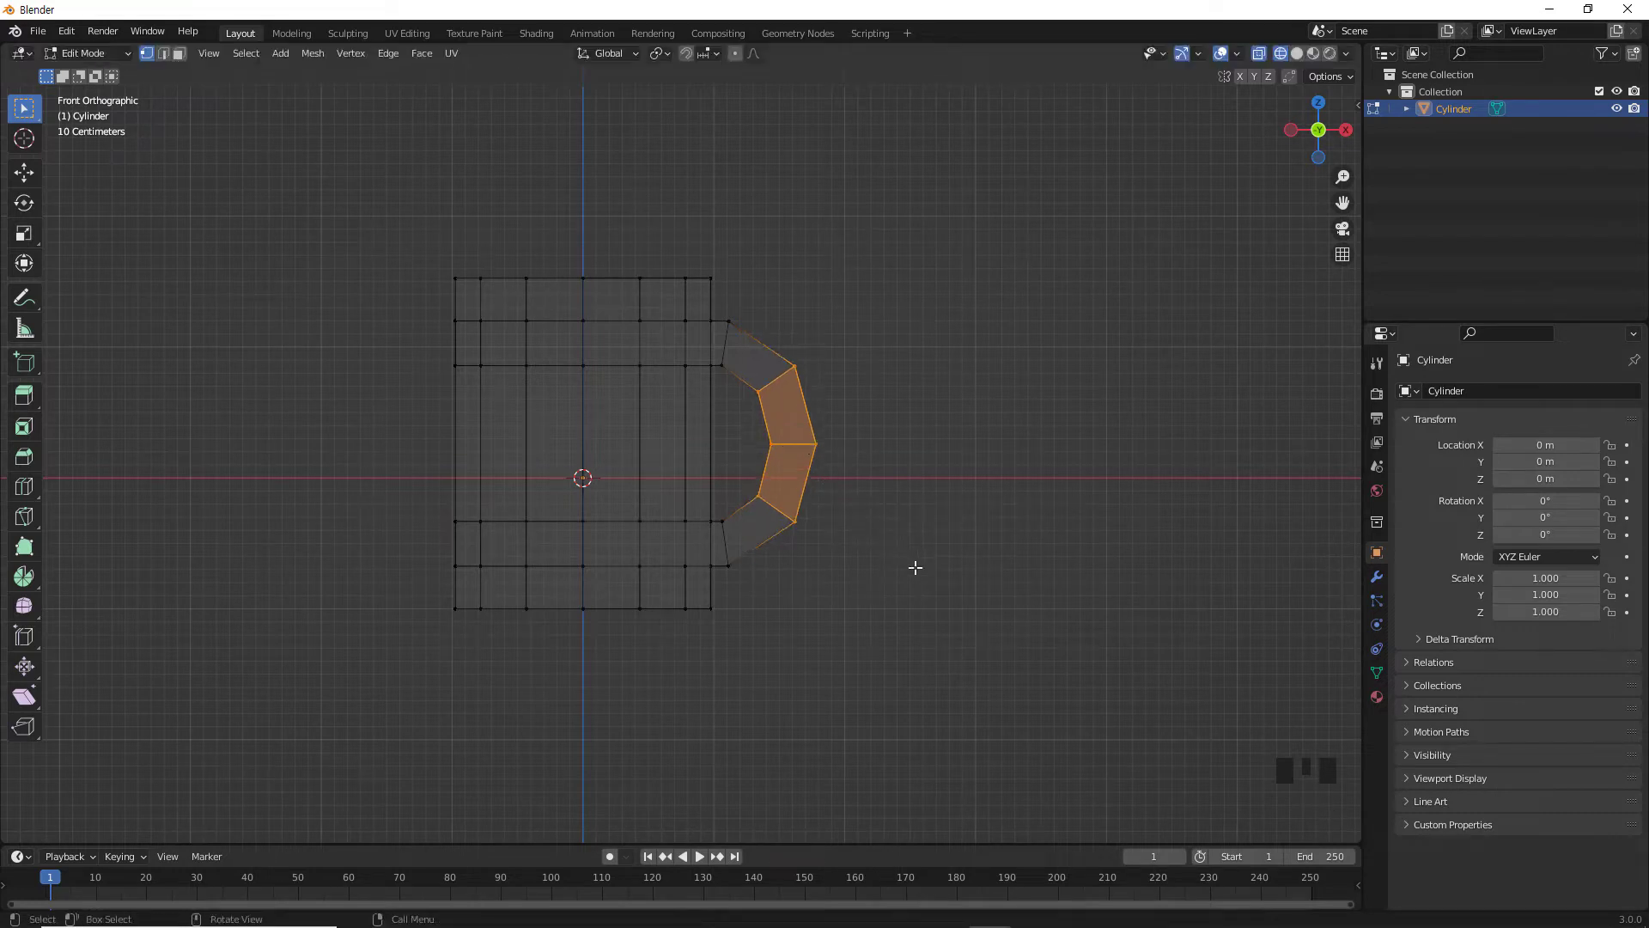
pyautogui.hotkey('ctrl', 'z')
pyautogui.click(896, 475)
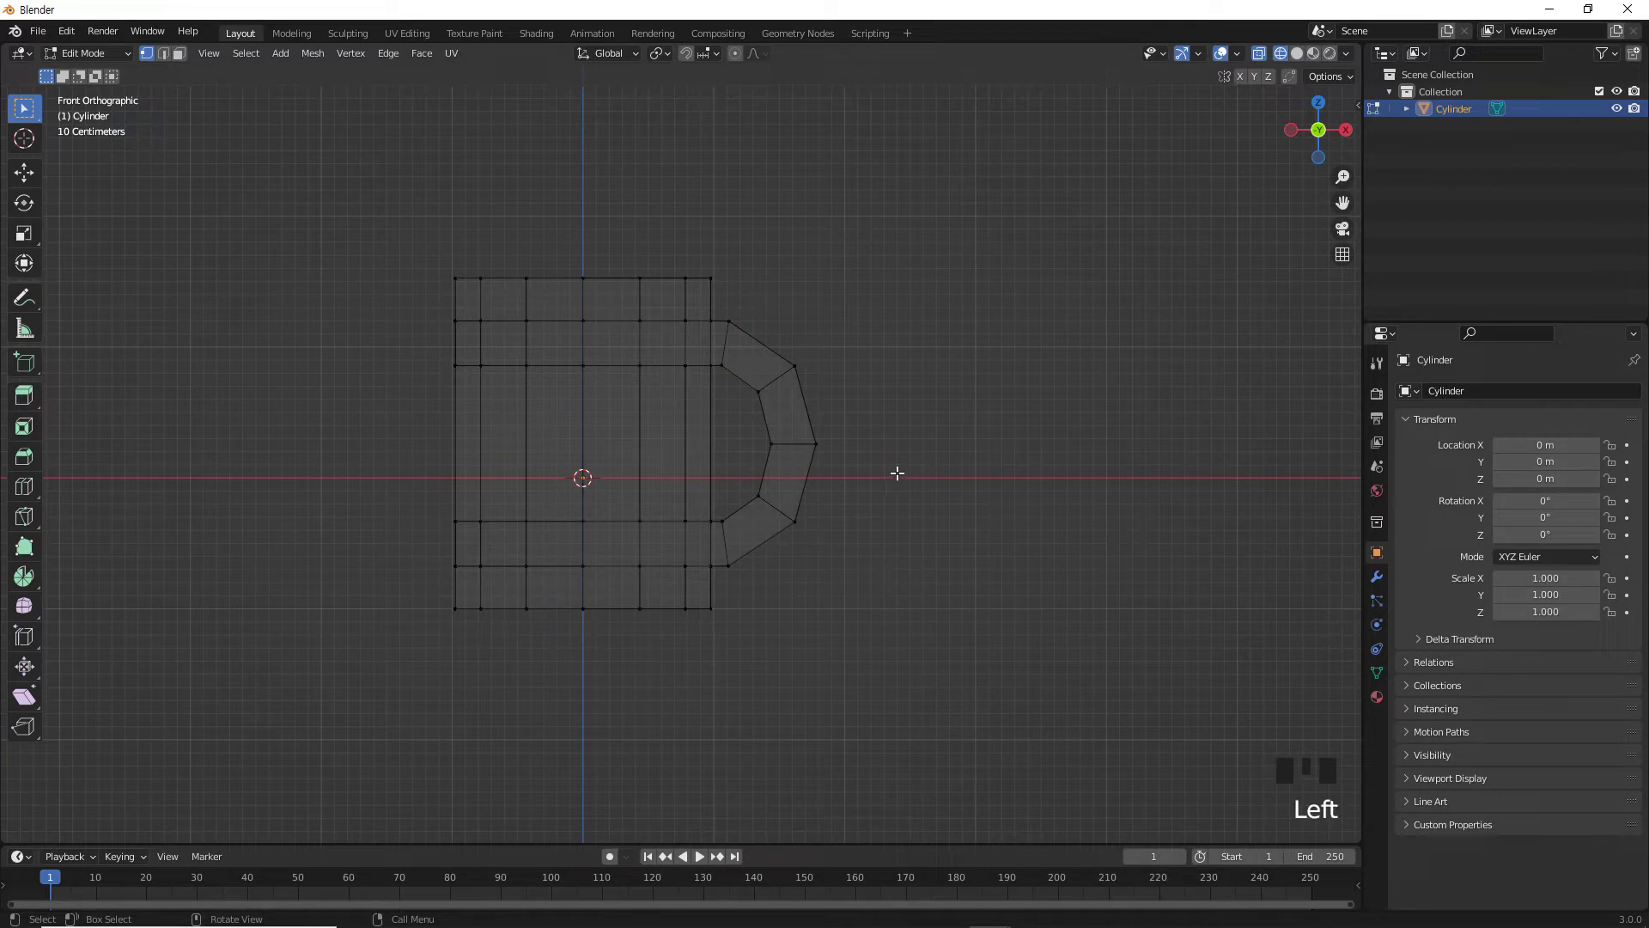
# Select all the vertices of the handle and try scaling them uniformly to about 0.97, leaving the handle selected.
pyautogui.moveTo(850, 231); pyautogui.dragTo(720, 610)
pyautogui.scroll(2, 881, 483)
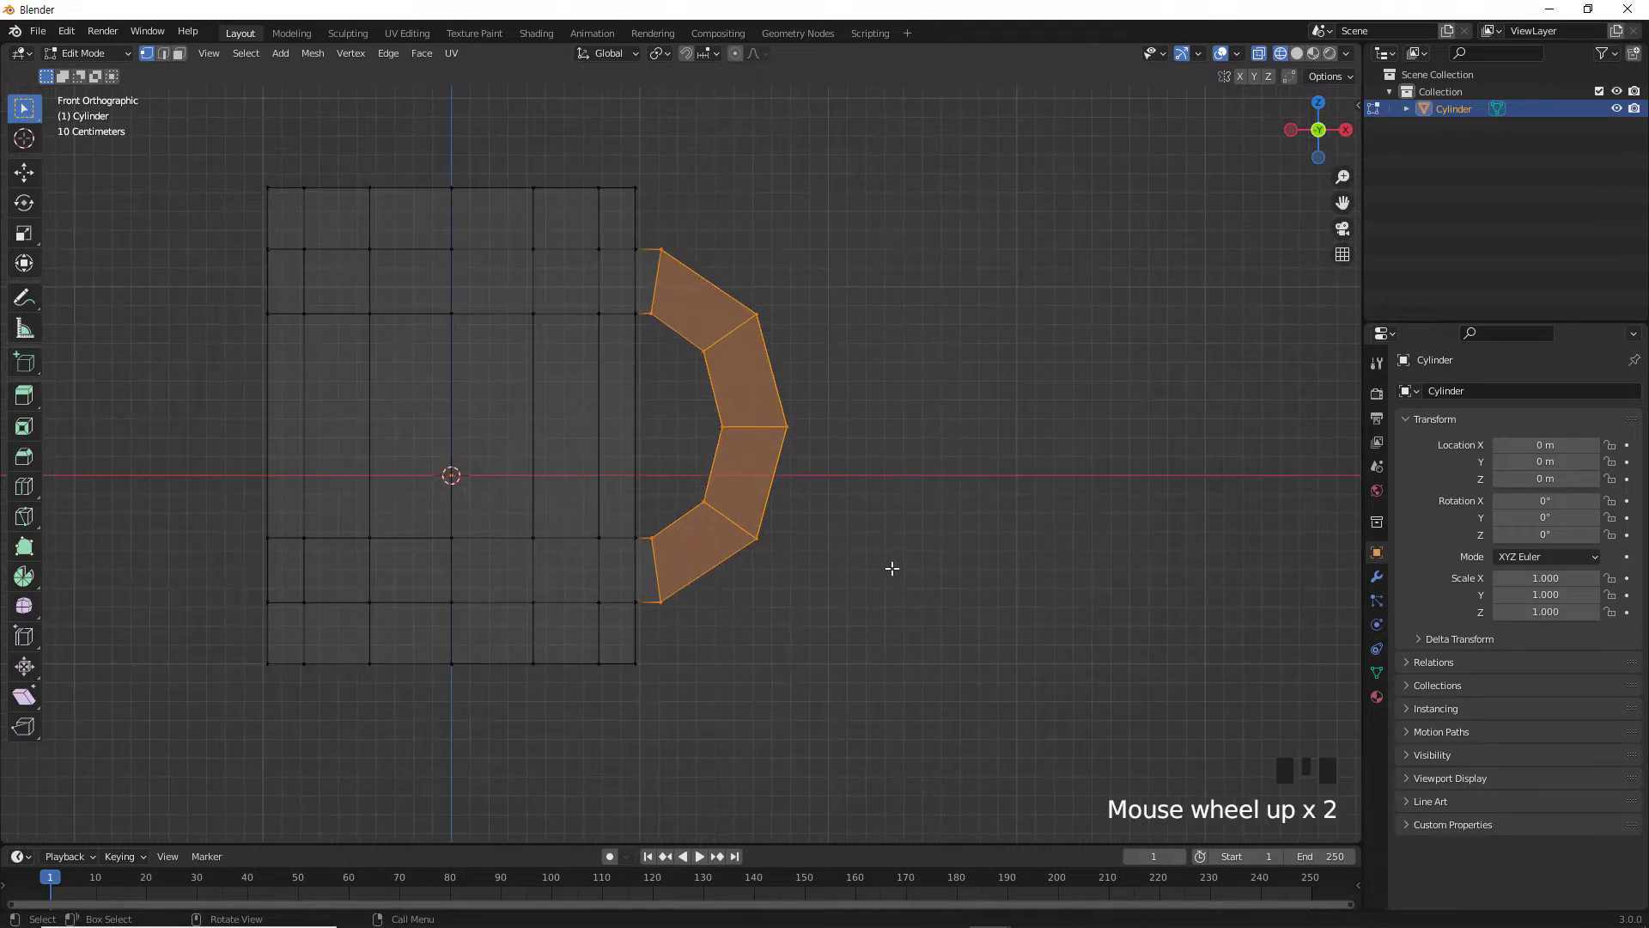
pyautogui.press('s')
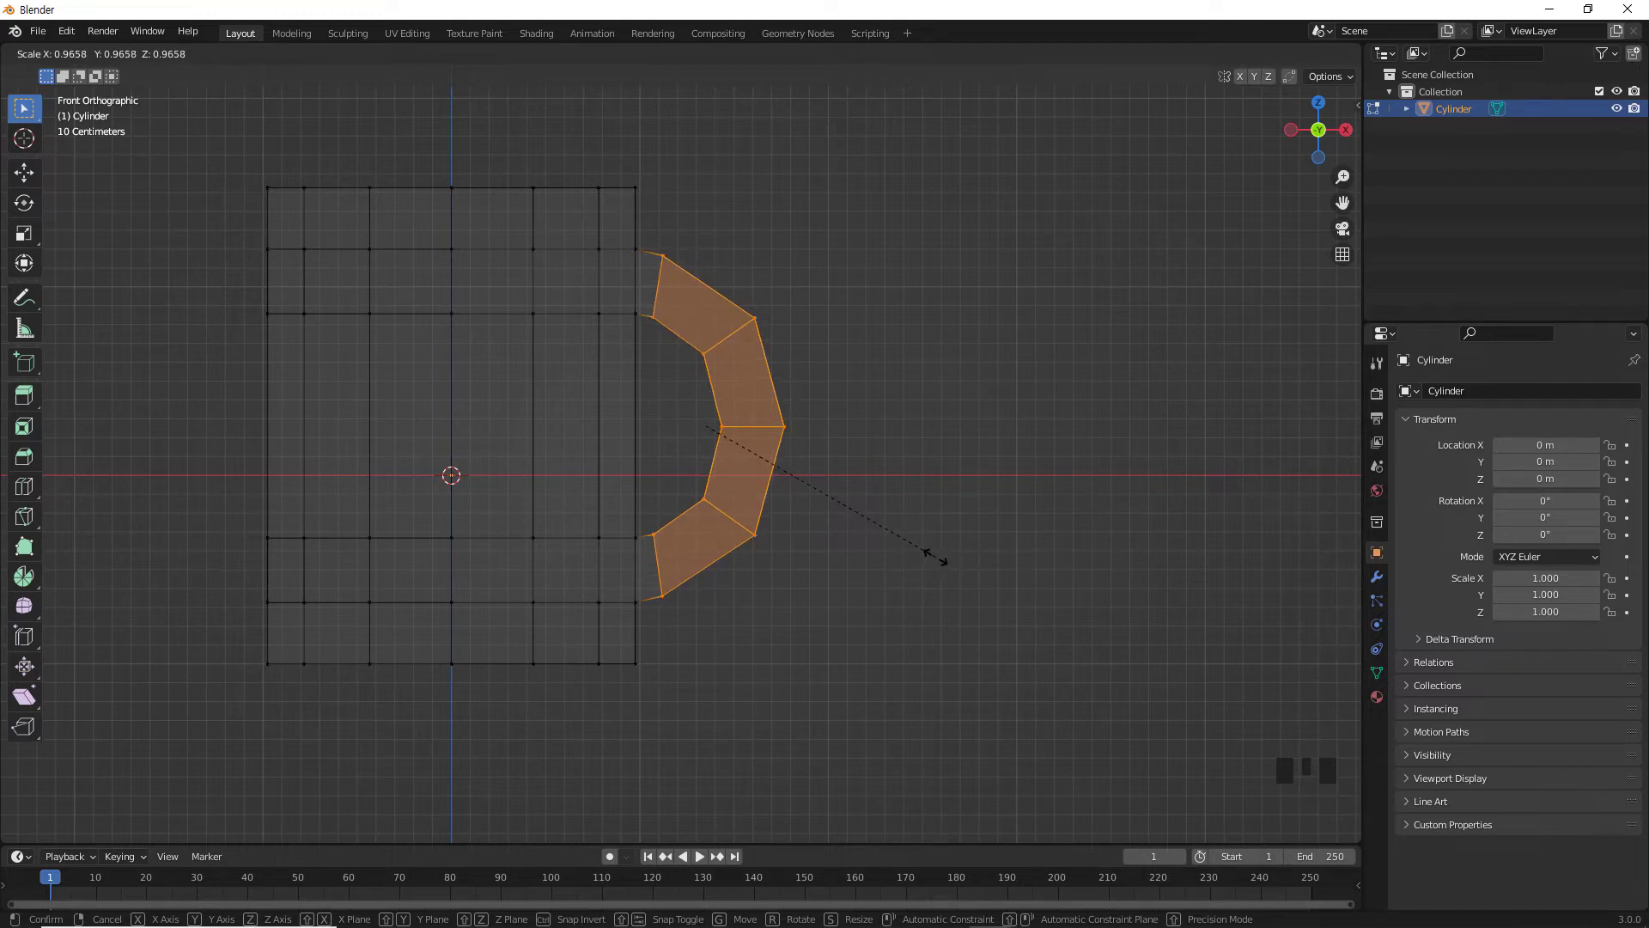
pyautogui.press('Escape')
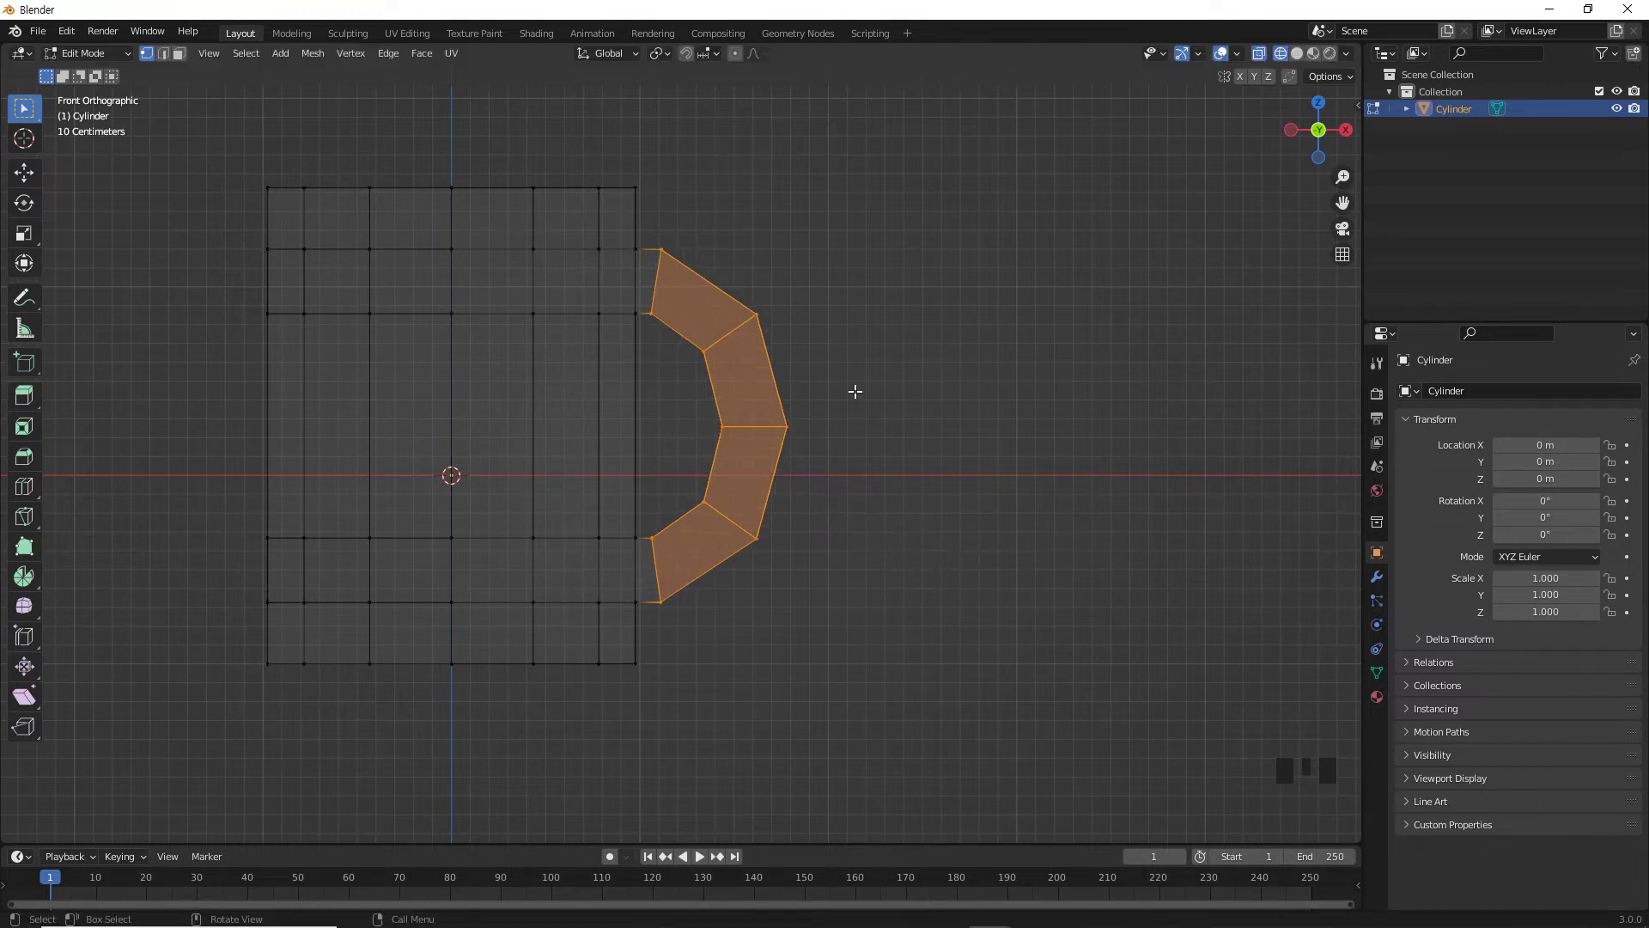
# Change the pivot setting and scale the selected handle vertices uniformly to about 0.887.
pyautogui.click(671, 51)
pyautogui.click(691, 111)
pyautogui.press('s')
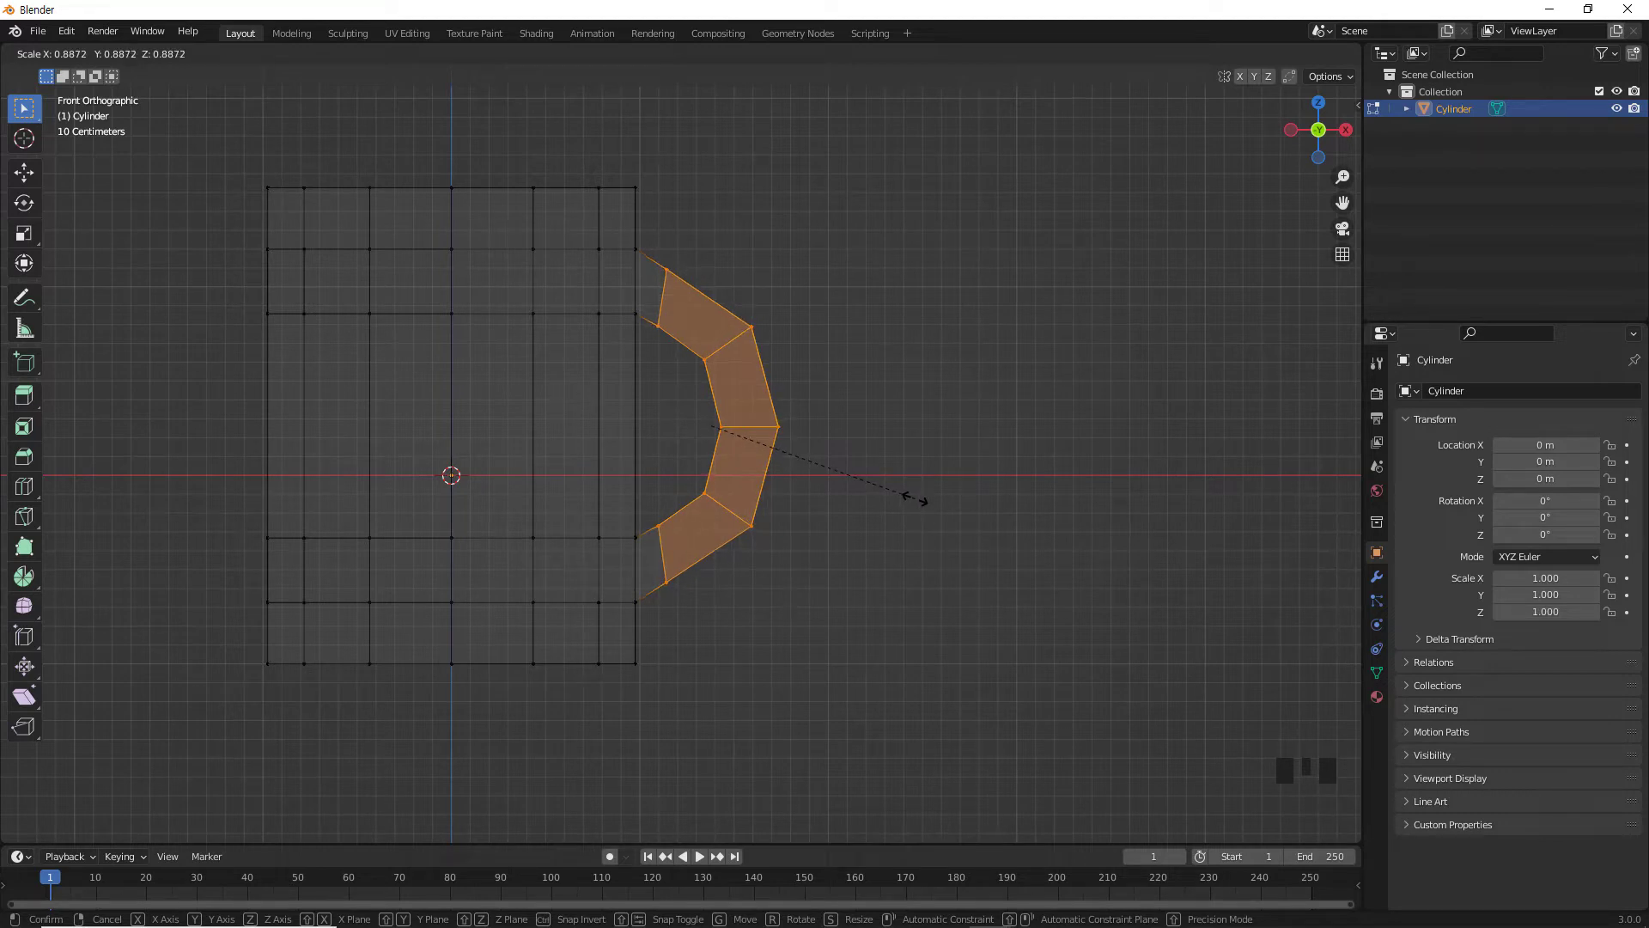
pyautogui.click(915, 499)
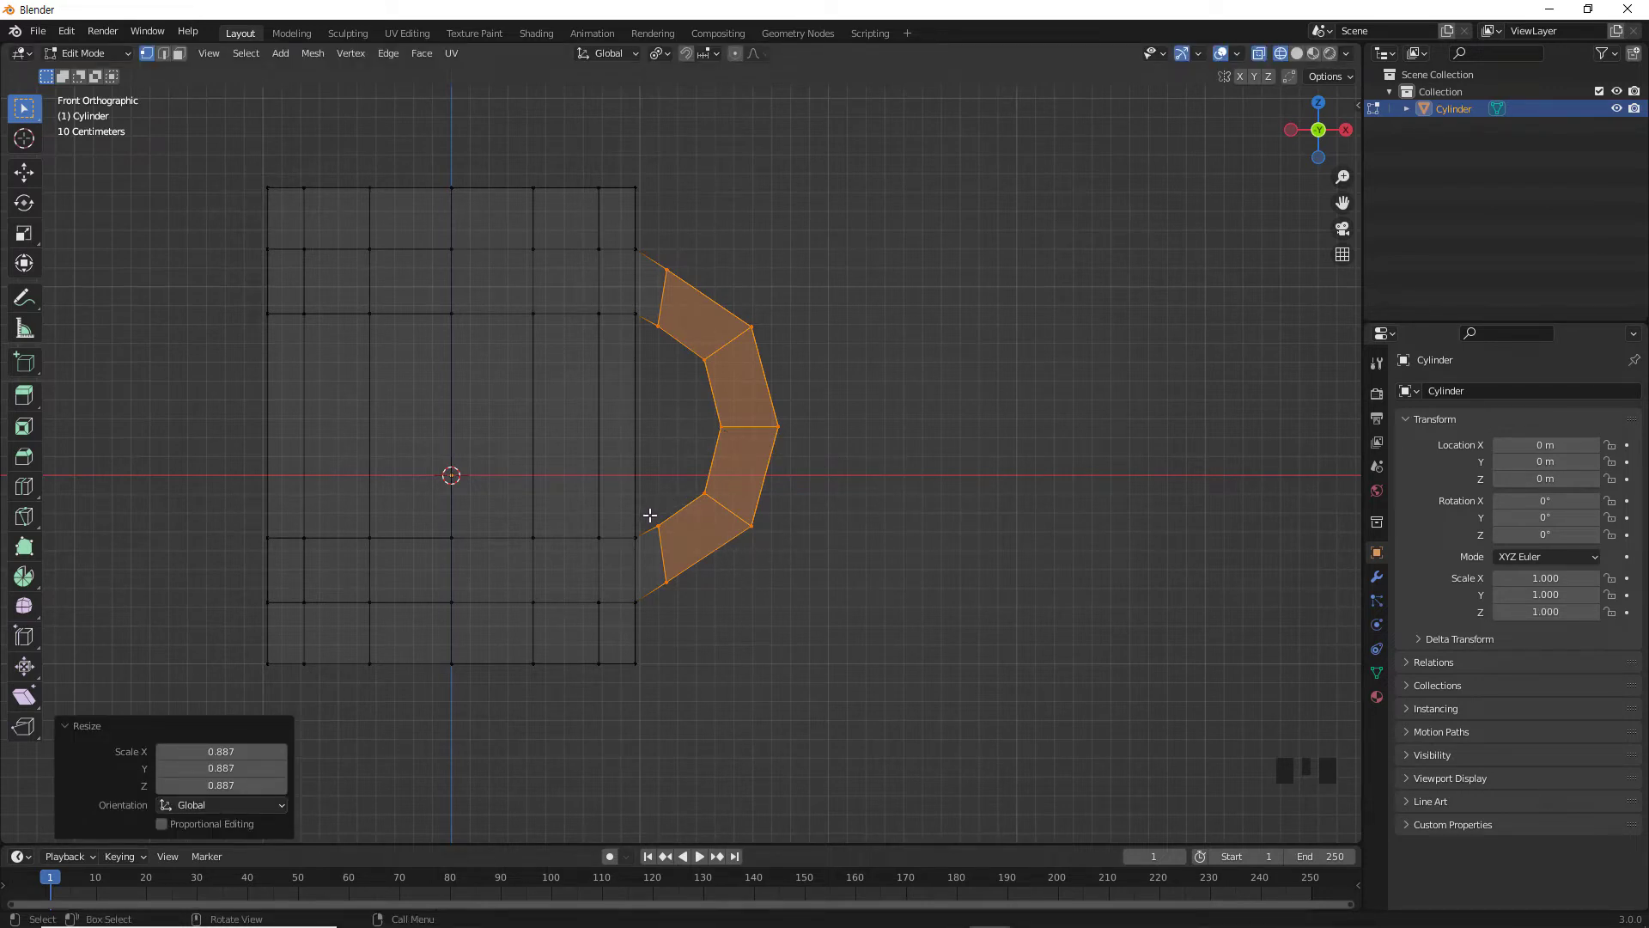
# Move the handle vertices nearest the body: the upper set up about 0.082 m, the lower set down about 0.055 m.
pyautogui.click(668, 461)
pyautogui.moveTo(696, 231); pyautogui.dragTo(653, 365)
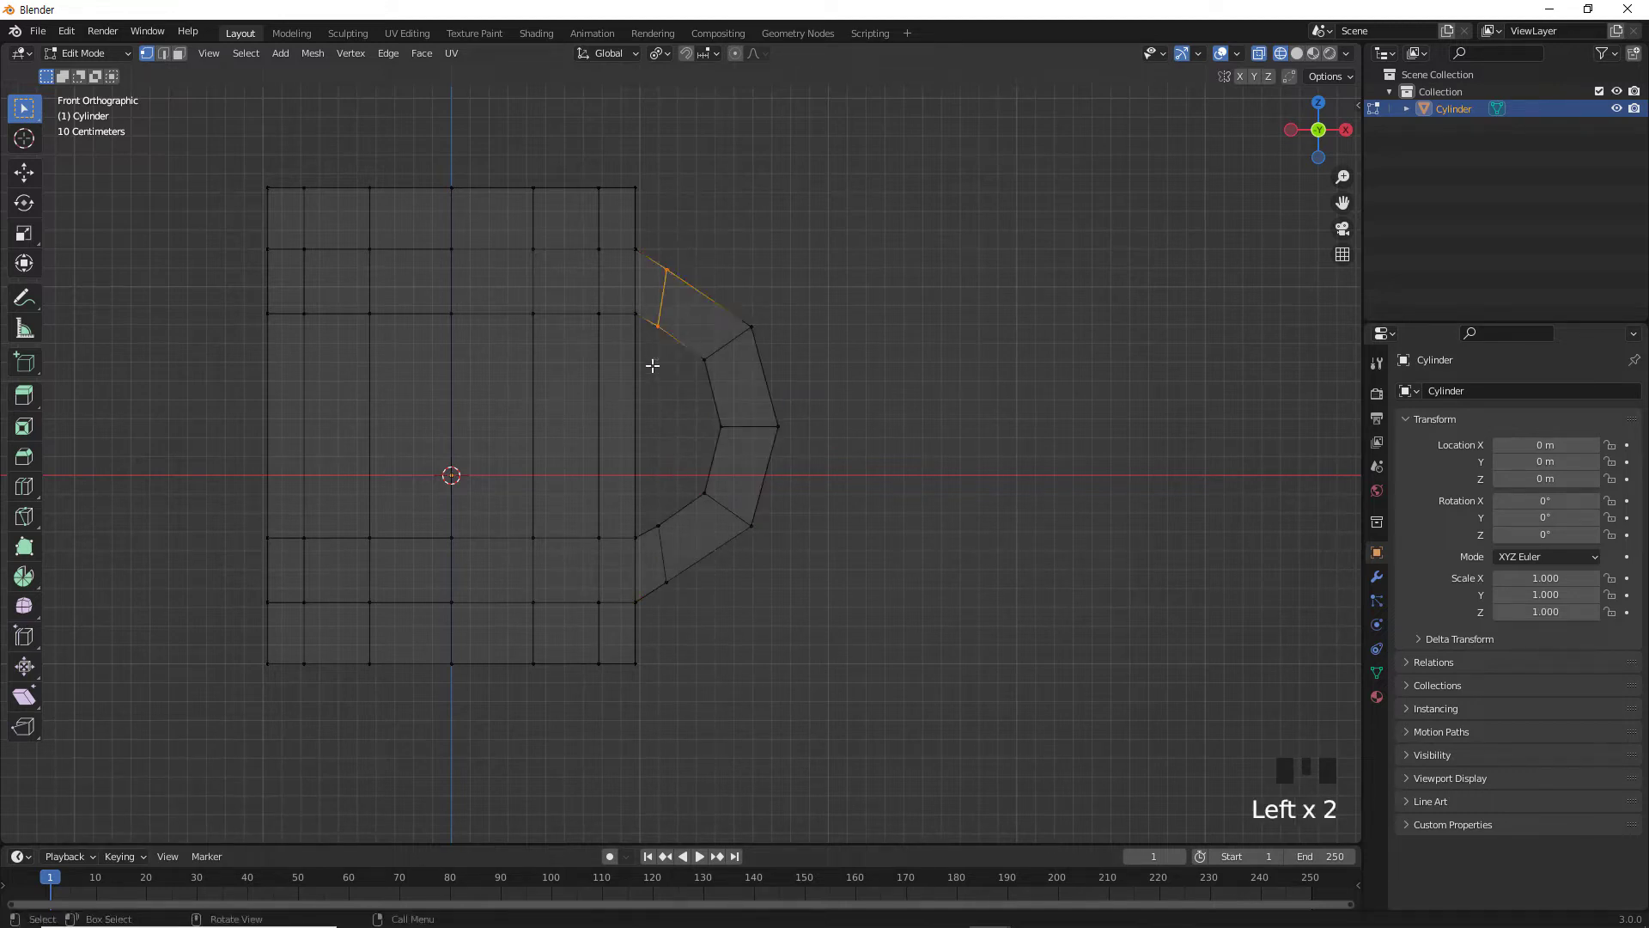
pyautogui.press('g')
pyautogui.click(707, 386)
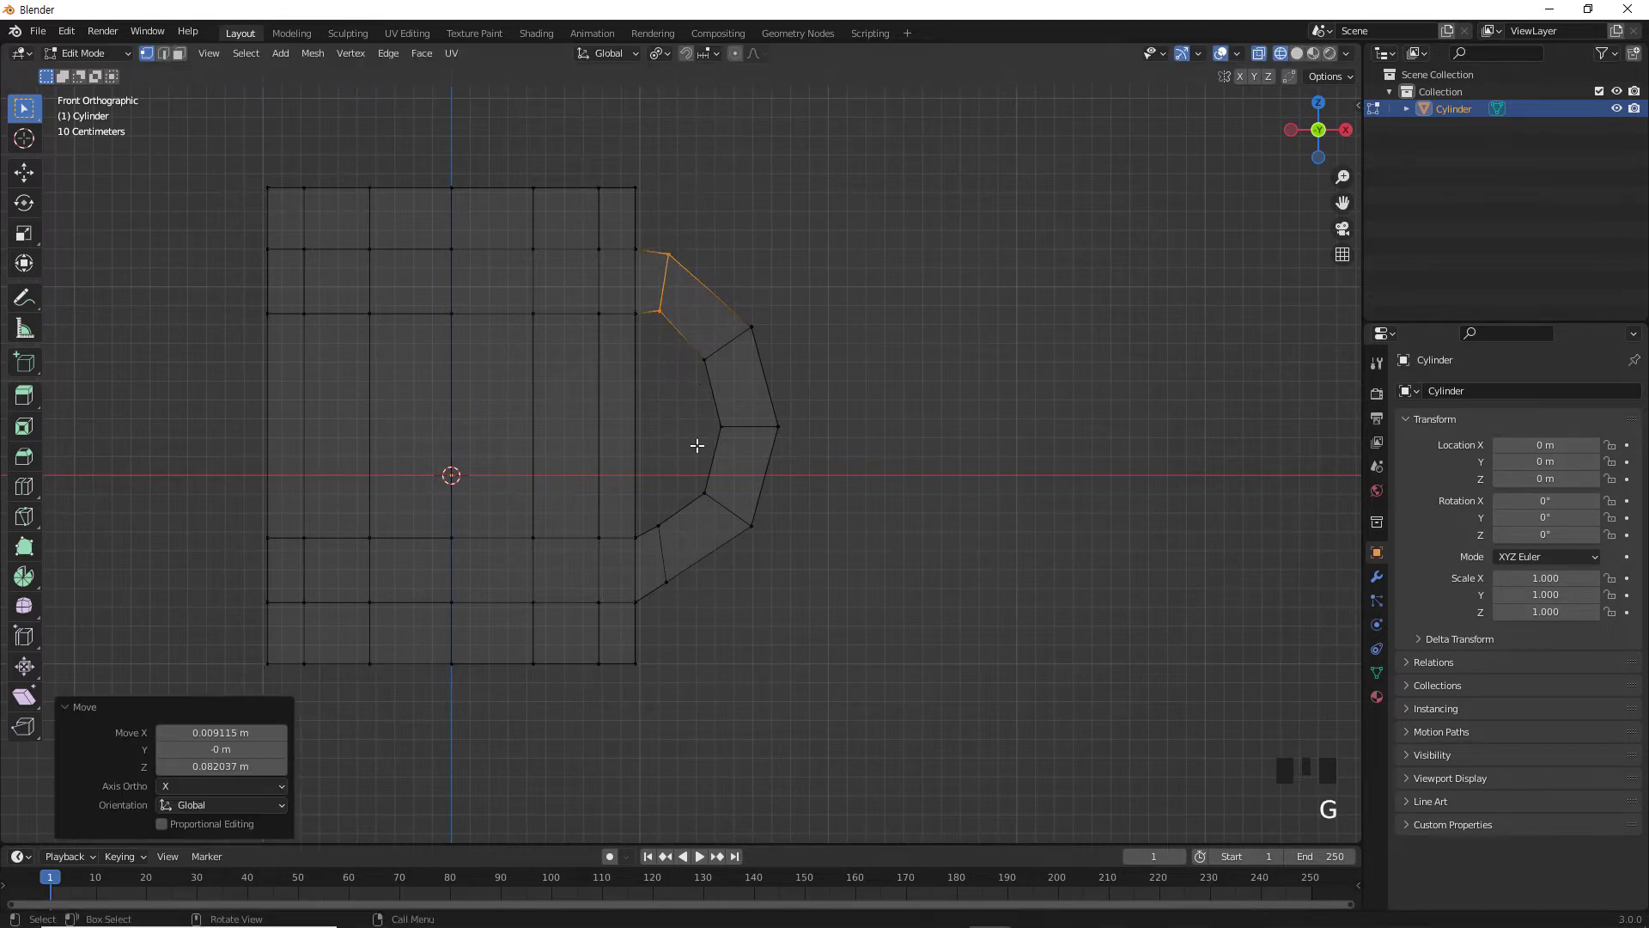
pyautogui.moveTo(646, 498); pyautogui.dragTo(677, 620)
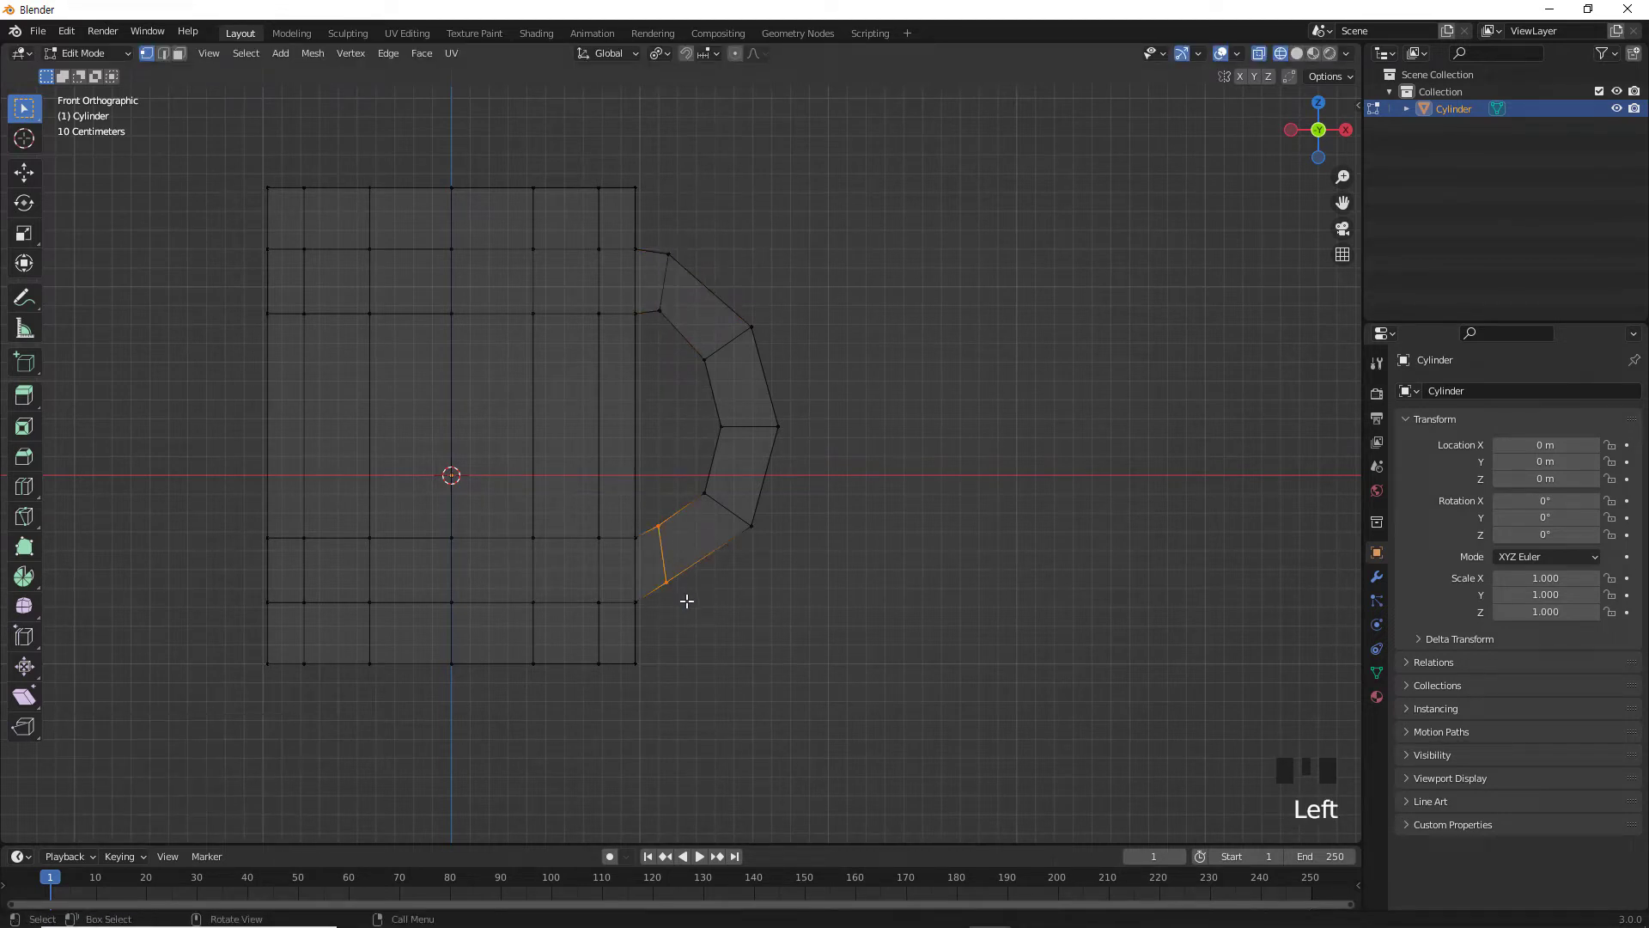
pyautogui.press('g')
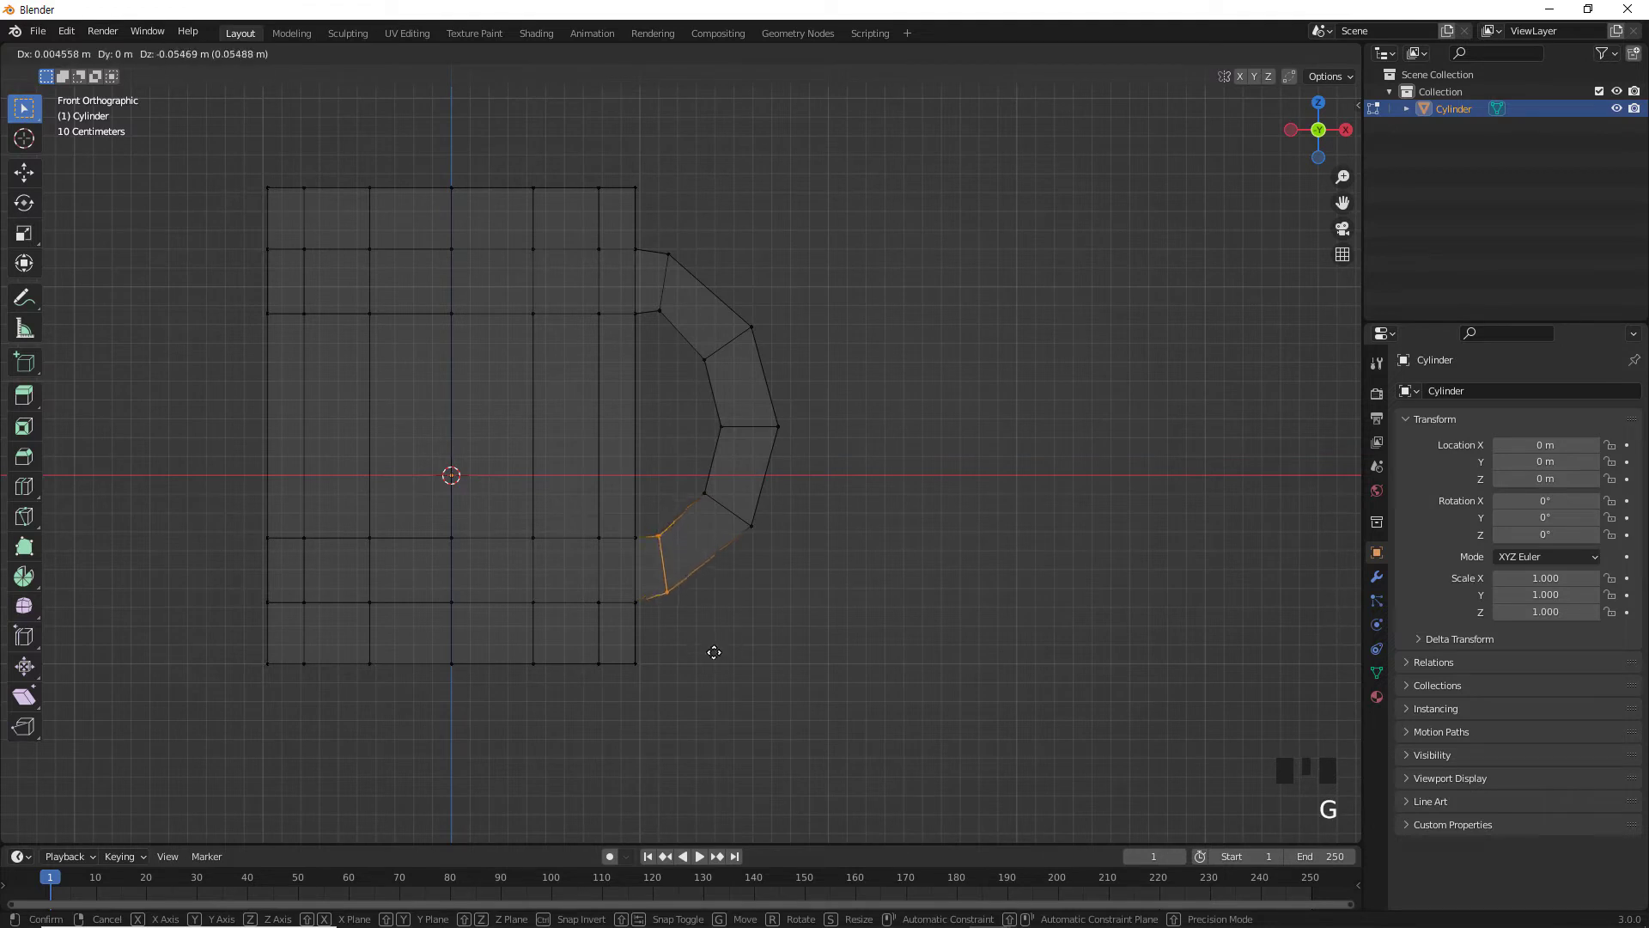
pyautogui.click(712, 652)
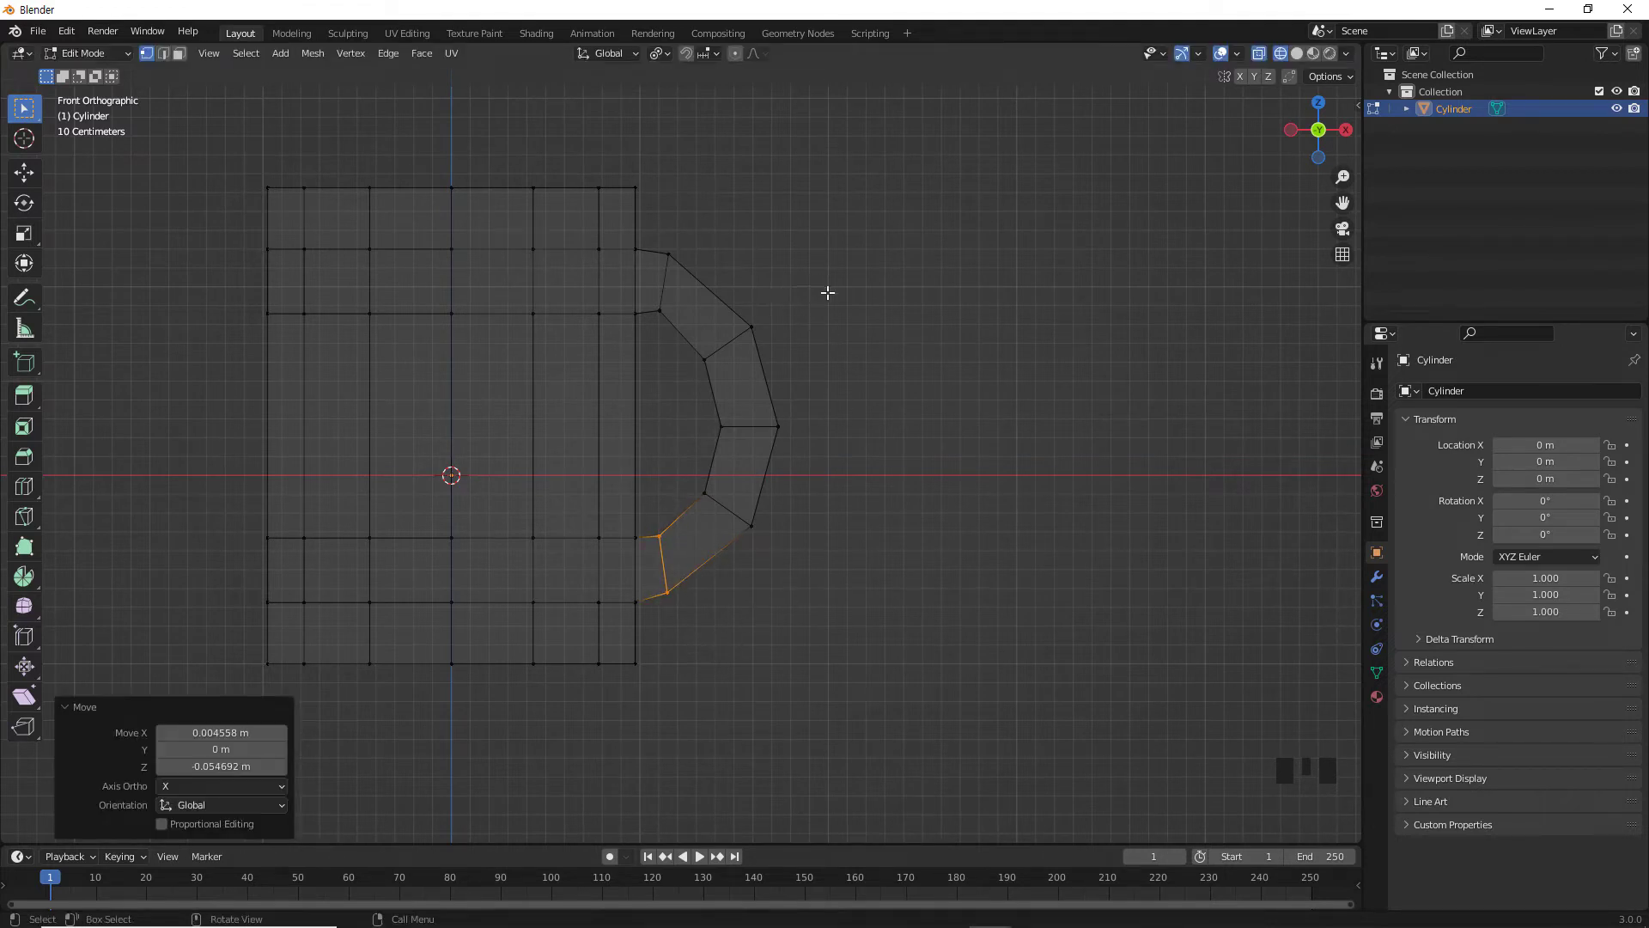
# Raise the handle's middle vertices about 0.10 m and shift them 0.023 m toward the body, then lower their bottom set about 0.109 m.
pyautogui.moveTo(841, 285); pyautogui.dragTo(689, 561)
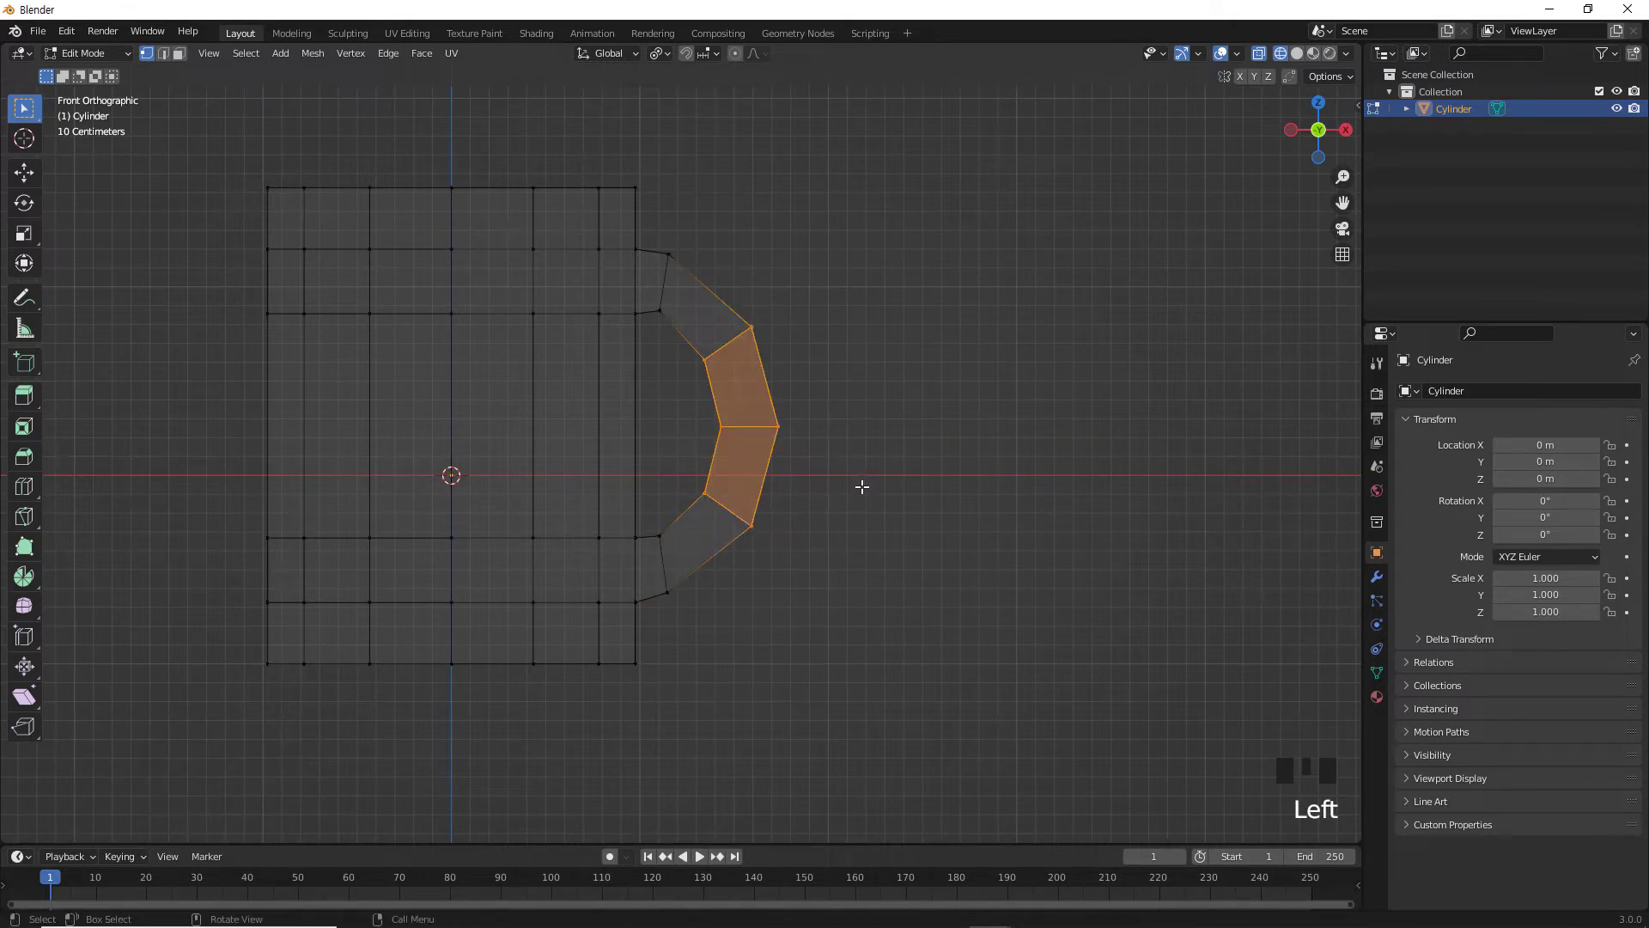
pyautogui.press('g')
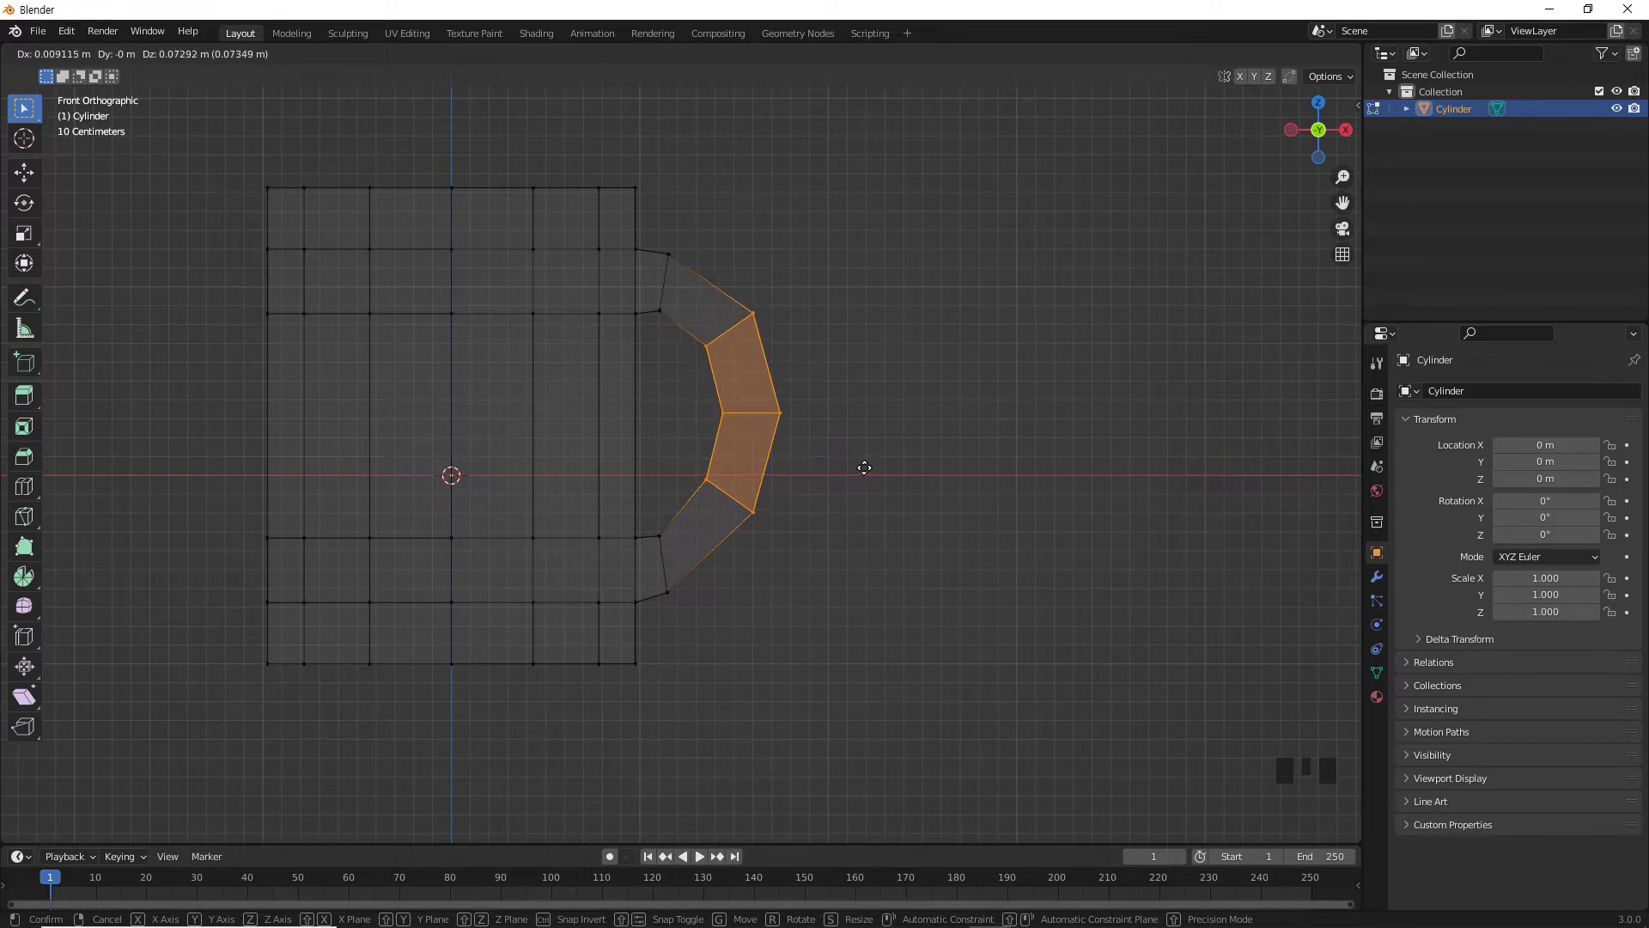
pyautogui.click(858, 465)
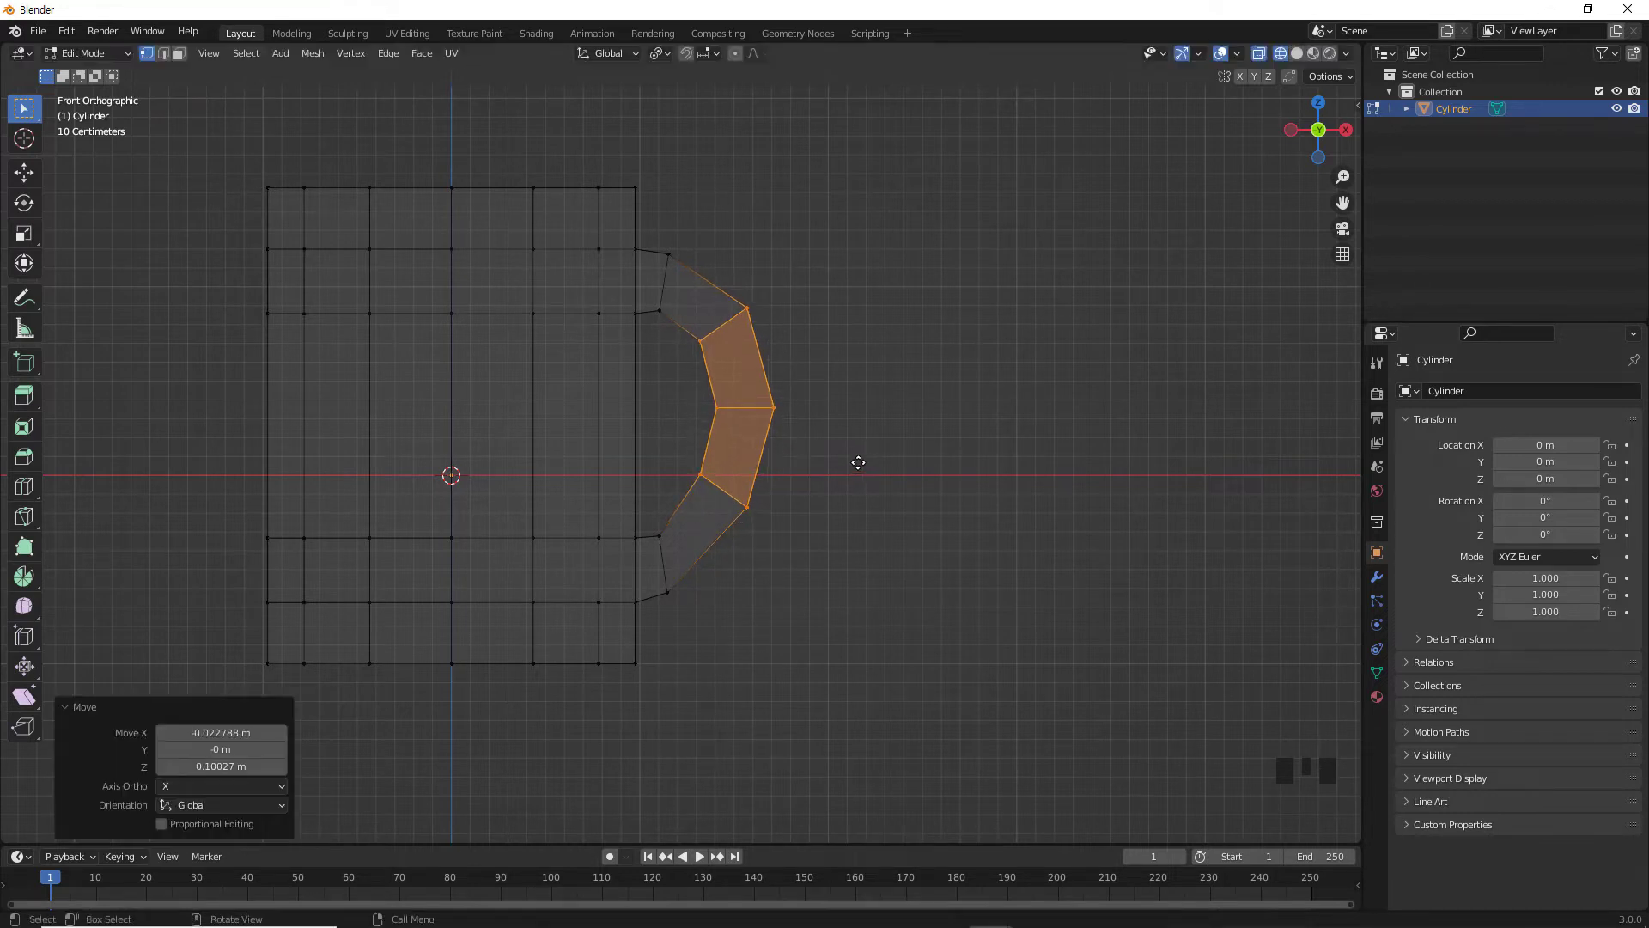
pyautogui.click(698, 473)
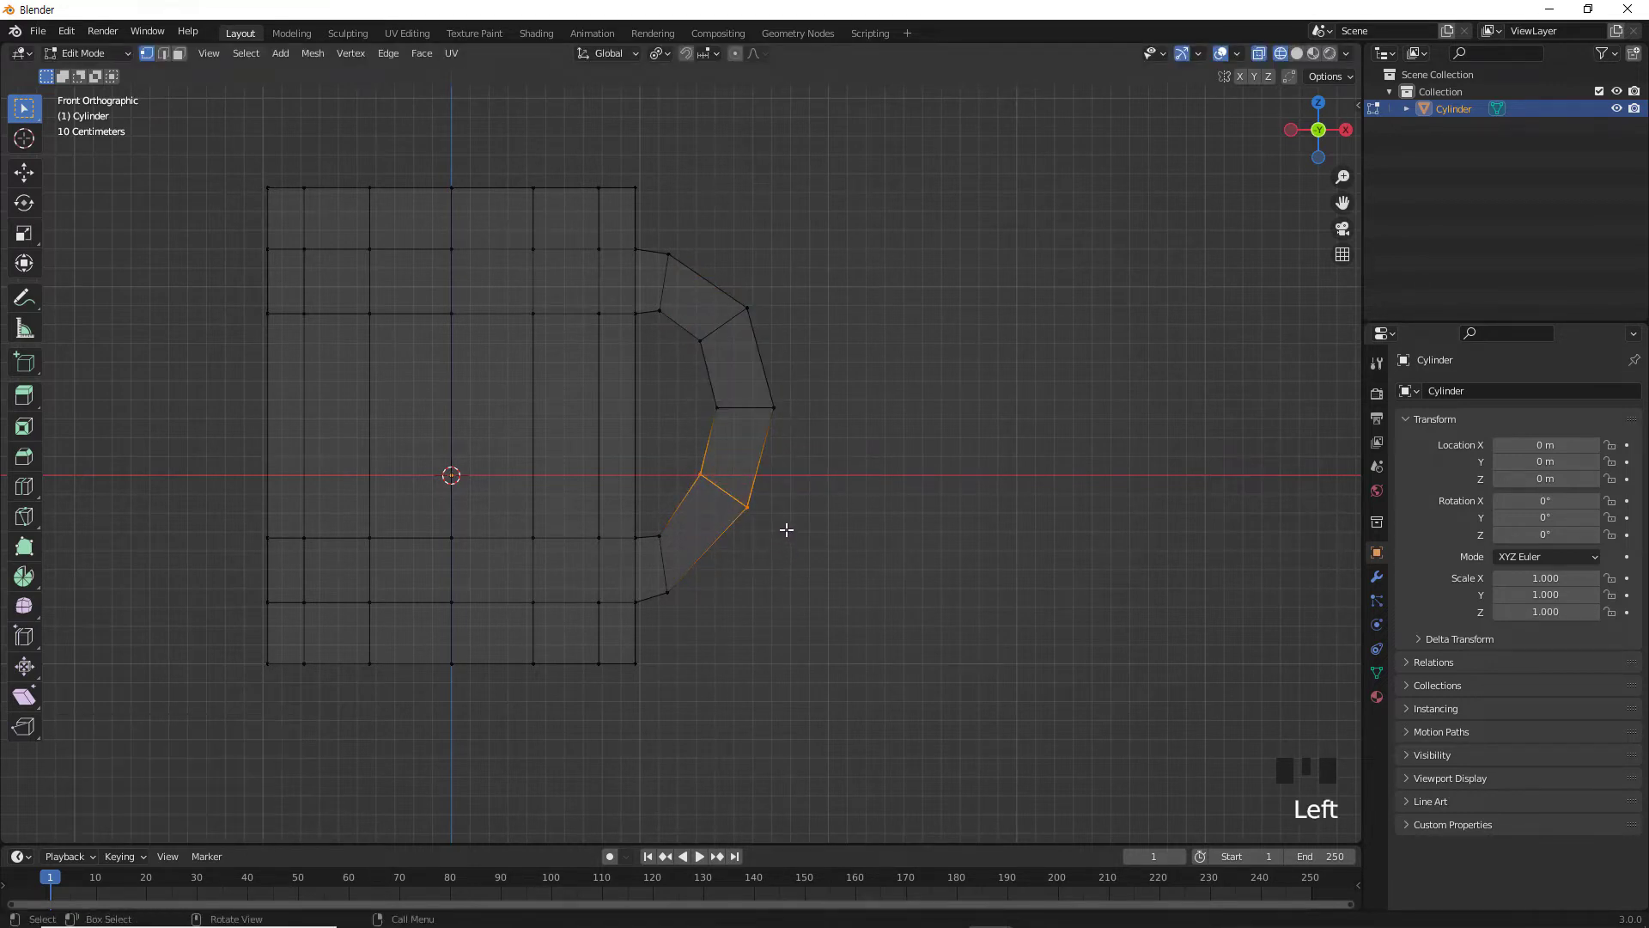
pyautogui.press('g')
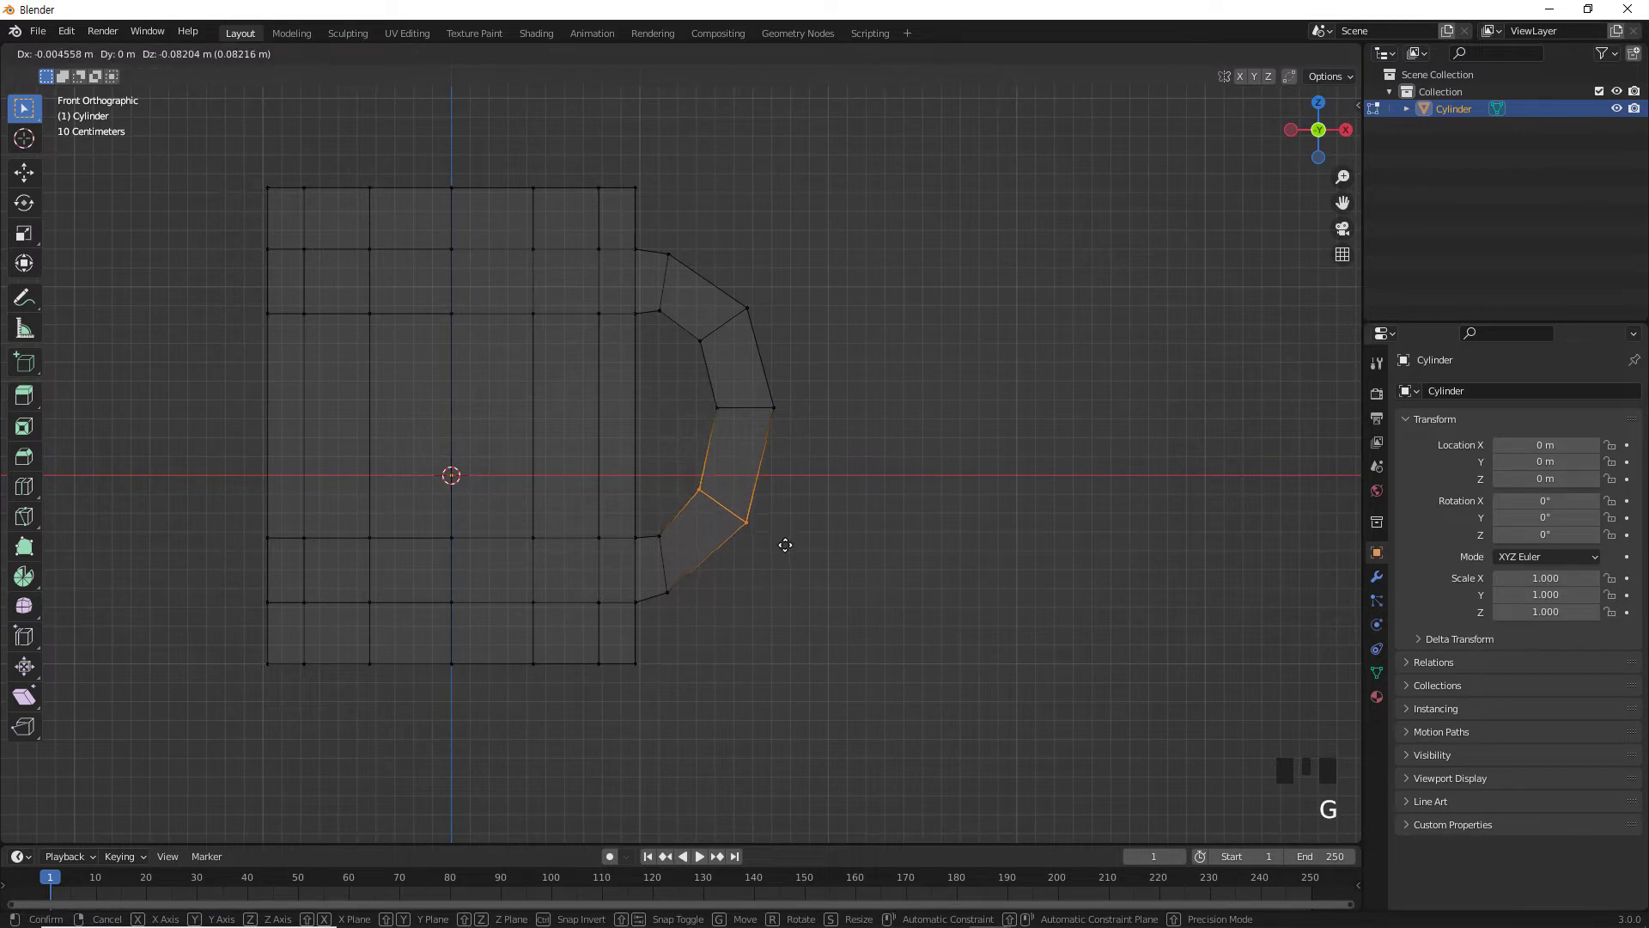
pyautogui.click(791, 541)
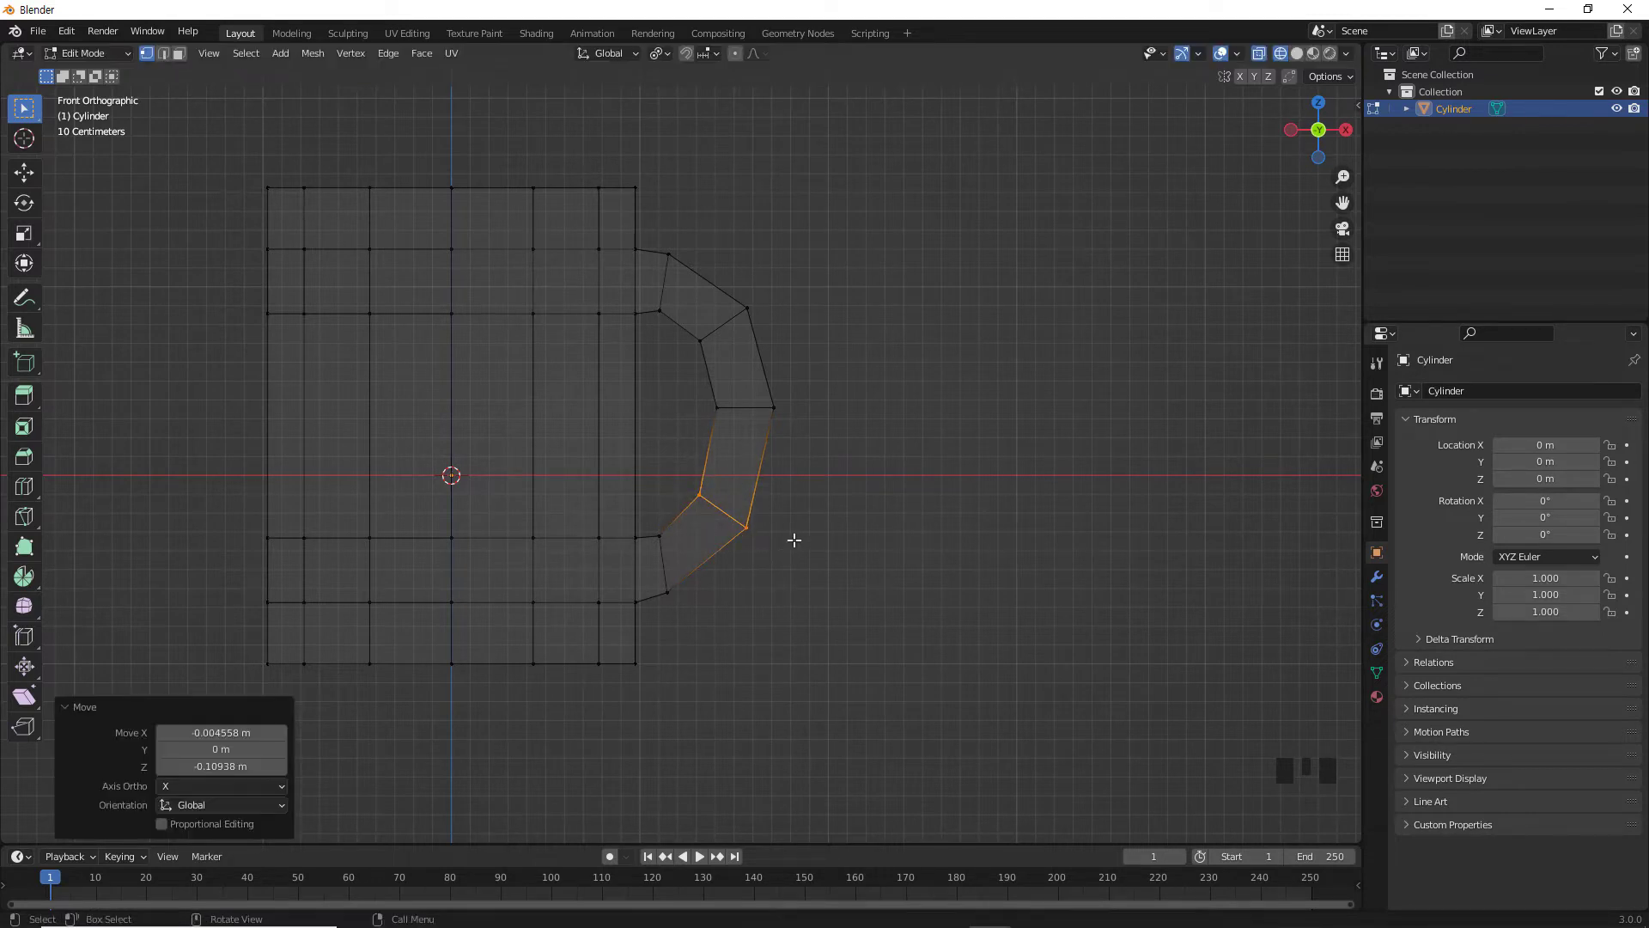
# Scale the handle's middle vertices uniformly to about 0.937, return to solid shading, and clear the selection.
pyautogui.moveTo(853, 271); pyautogui.dragTo(690, 577)
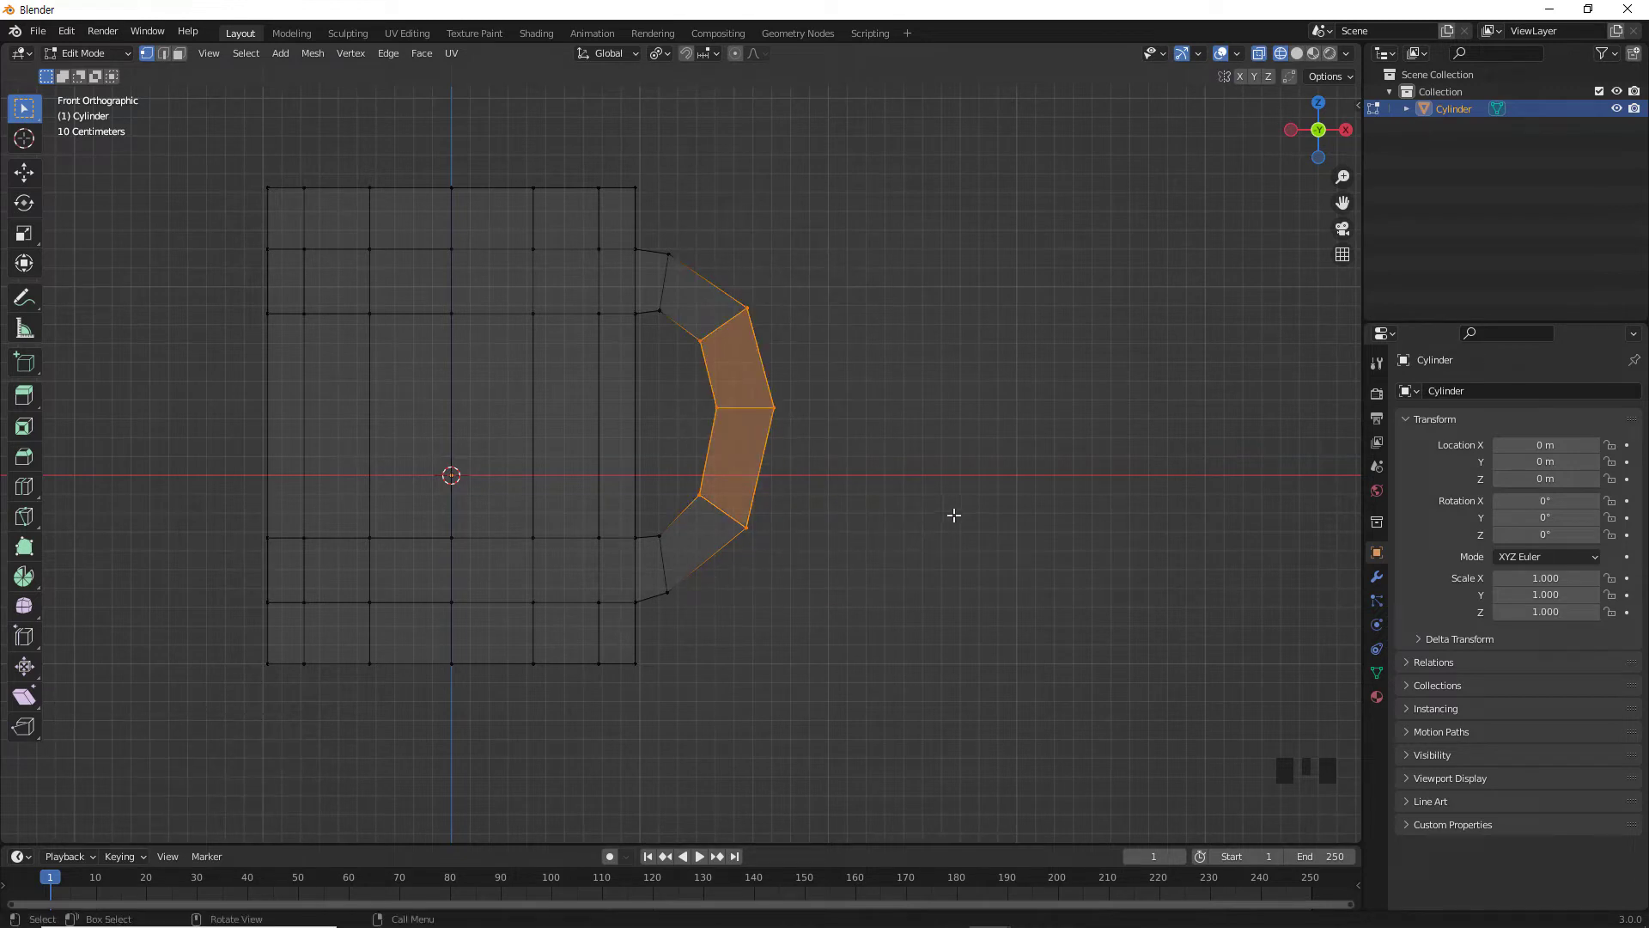
pyautogui.press('s')
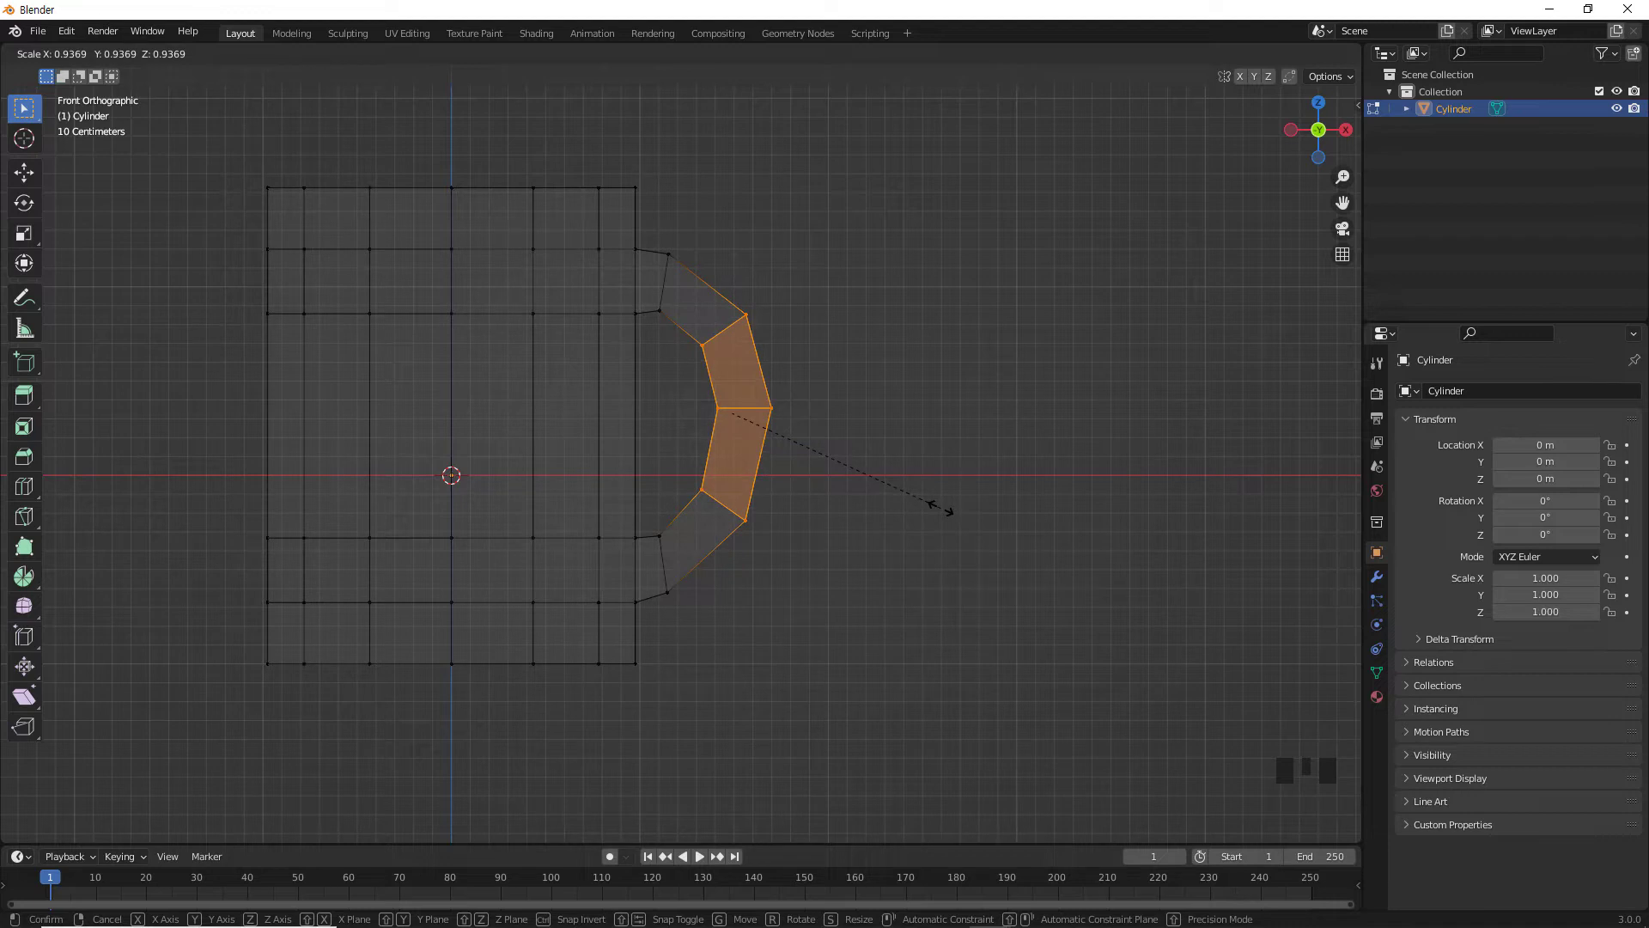
pyautogui.click(942, 507)
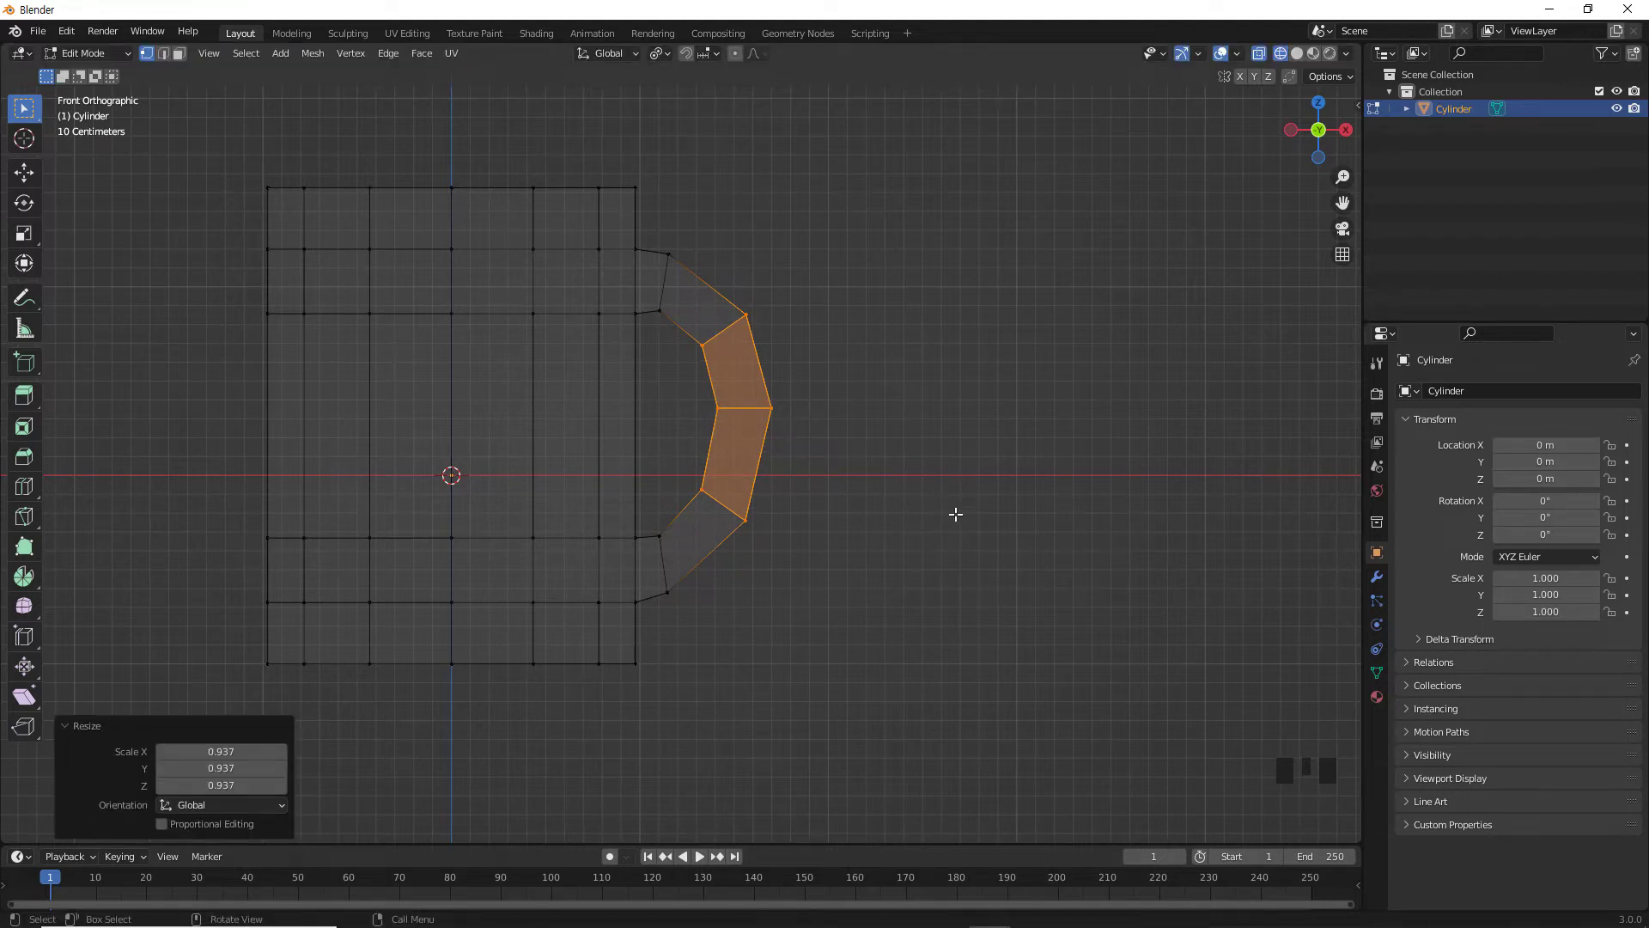
pyautogui.hotkey('shift', 'z')
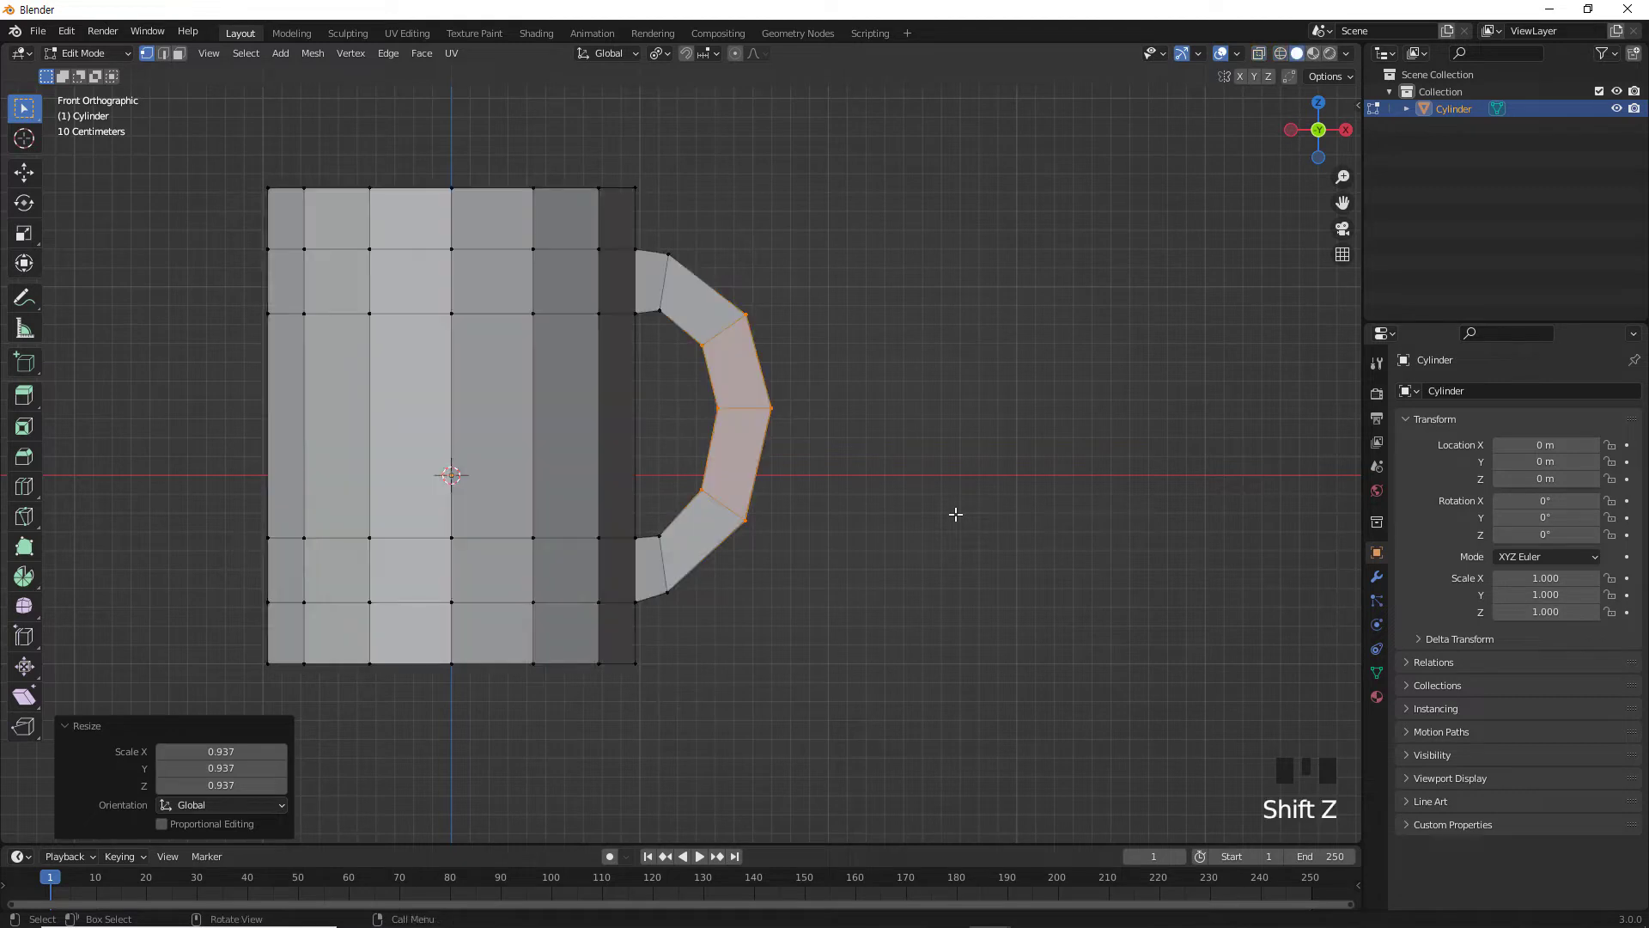
pyautogui.click(863, 475)
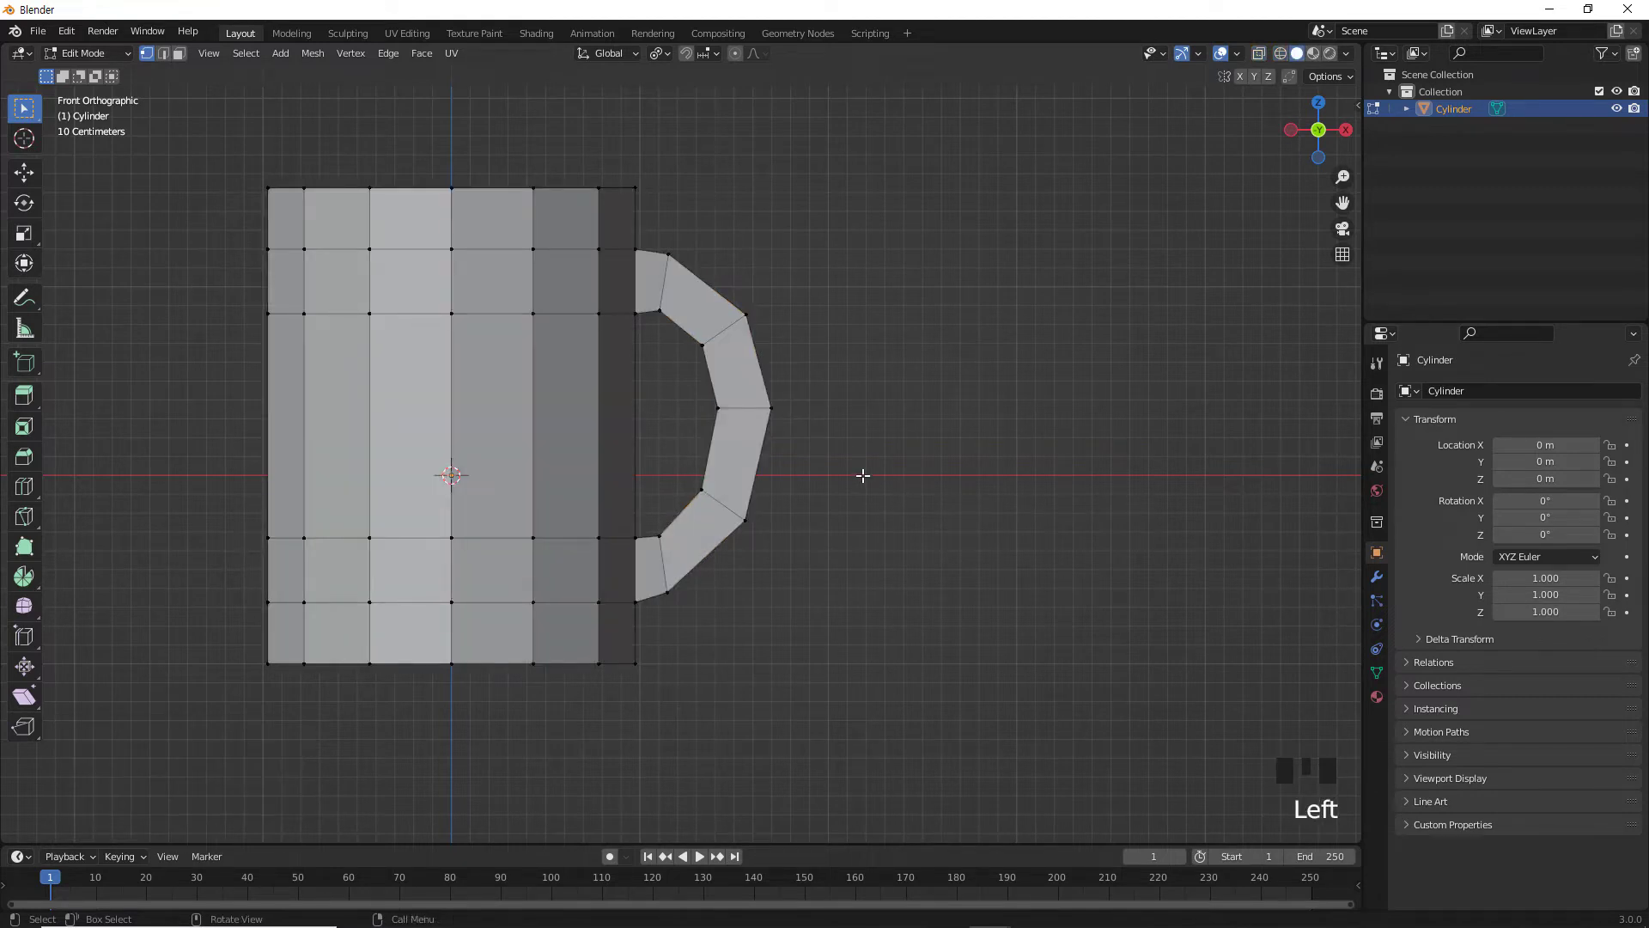
pyautogui.press('KP_3')
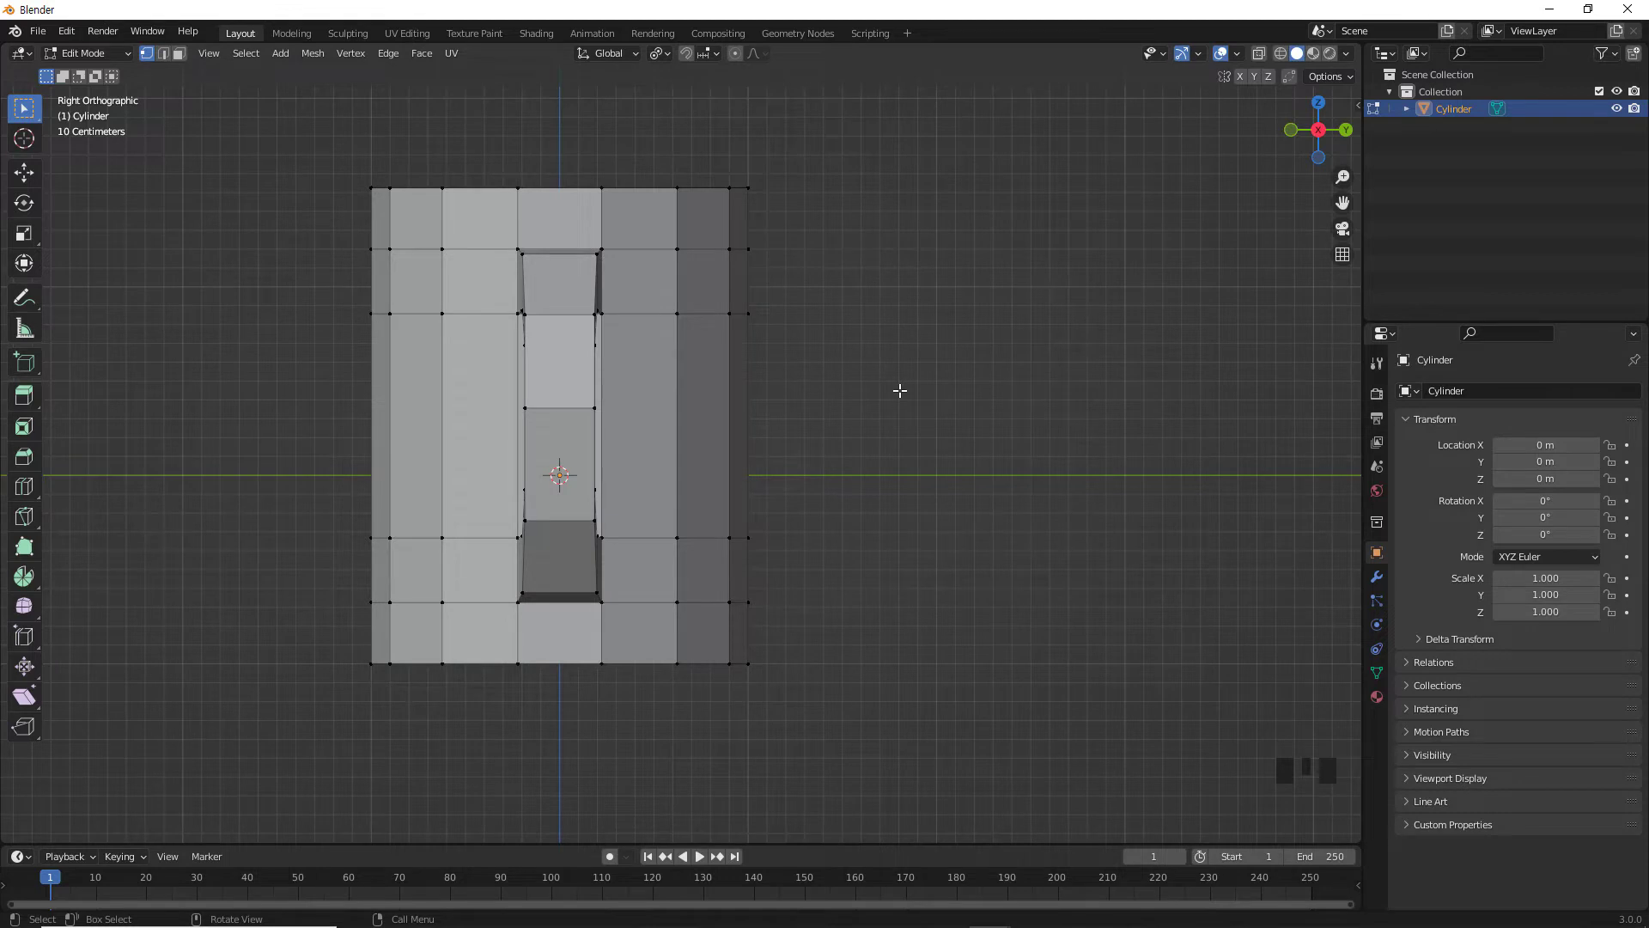
pyautogui.press('KP_1')
pyautogui.moveTo(841, 258); pyautogui.dragTo(690, 563)
pyautogui.press('KP_1')
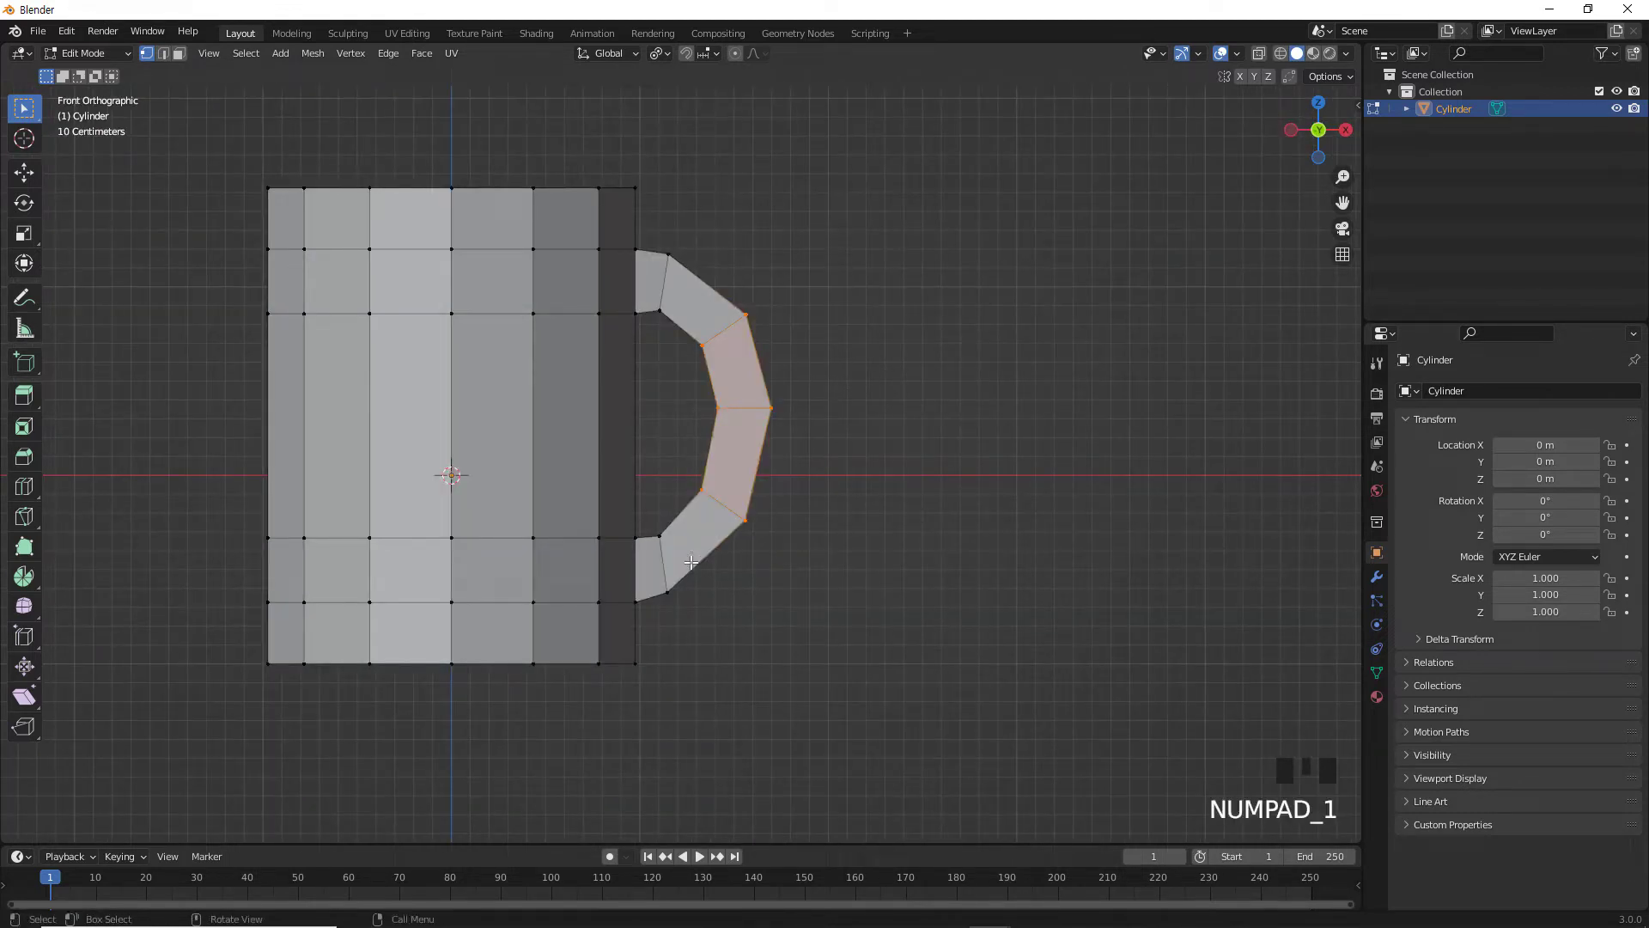
pyautogui.press('KP_1')
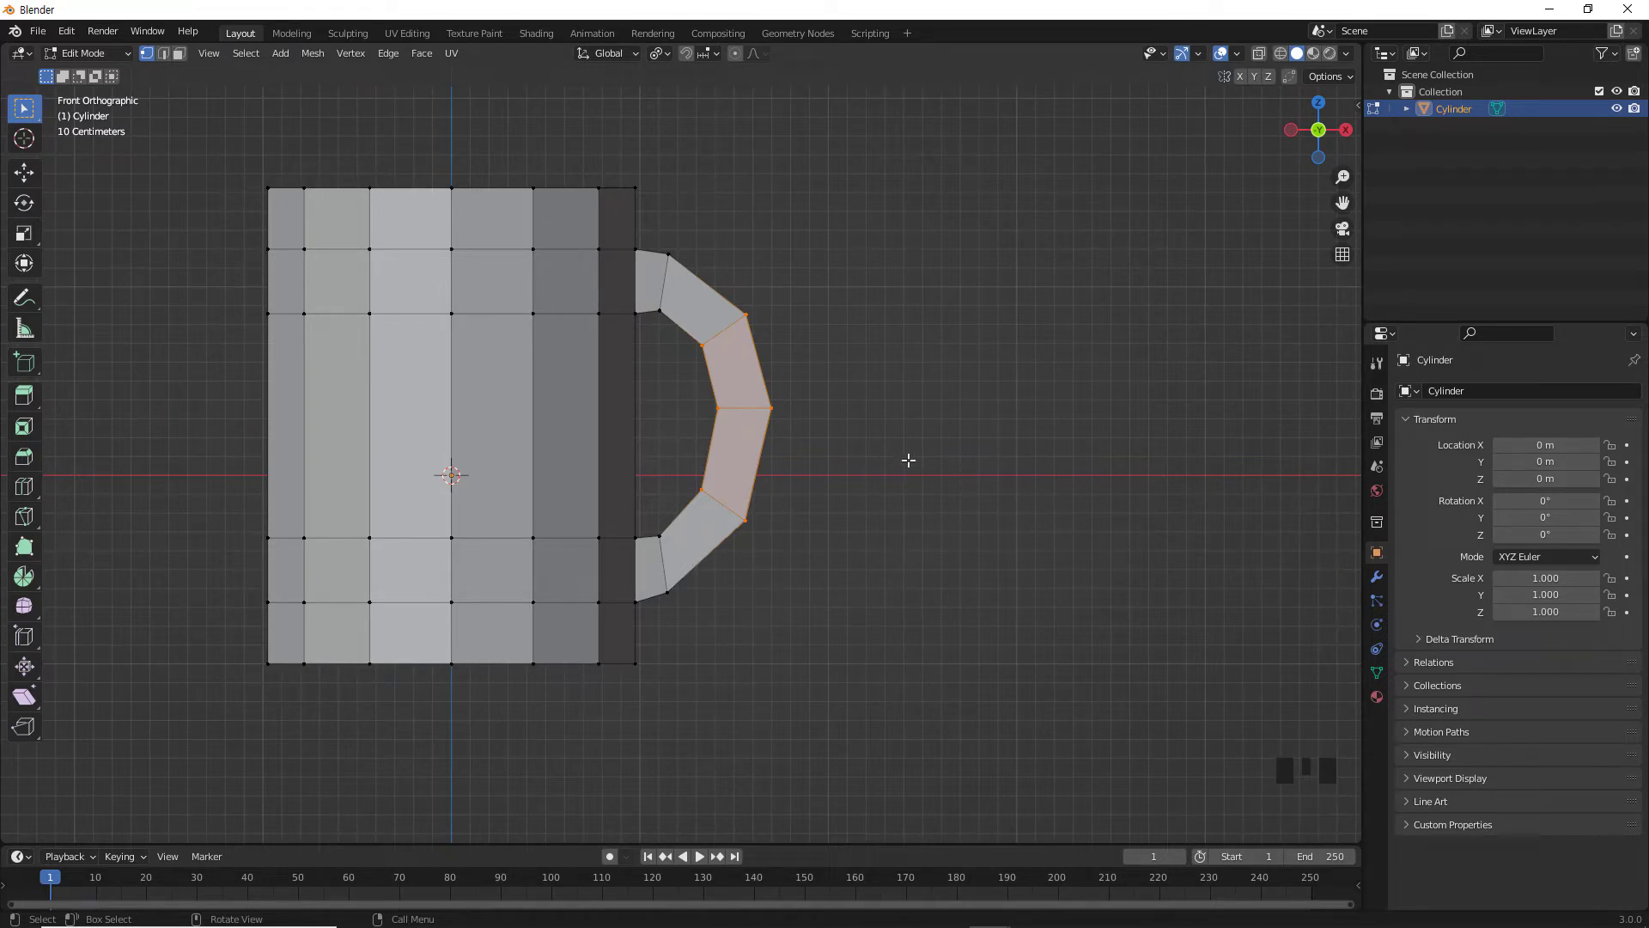
pyautogui.moveTo(907, 461)
pyautogui.mouseDown(button='middle')
pyautogui.moveTo(872, 467)
pyautogui.moveTo(854, 498)
pyautogui.moveTo(862, 463)
pyautogui.moveTo(928, 486)
pyautogui.mouseUp(button='middle')
pyautogui.click(928, 487)
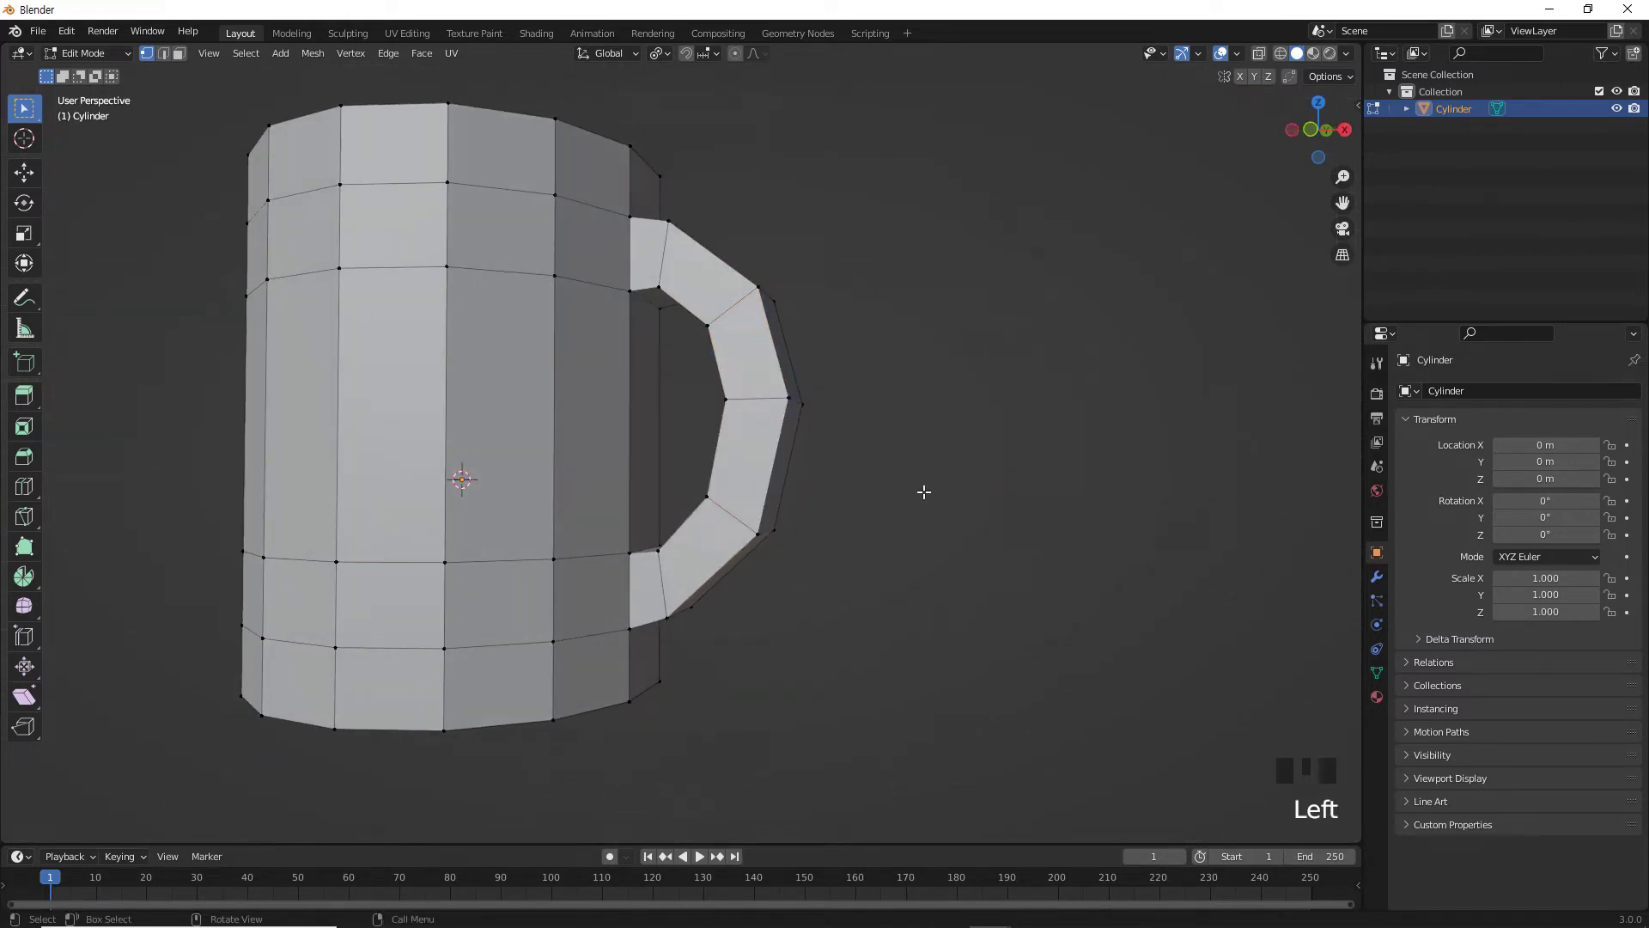
pyautogui.press('KP_1')
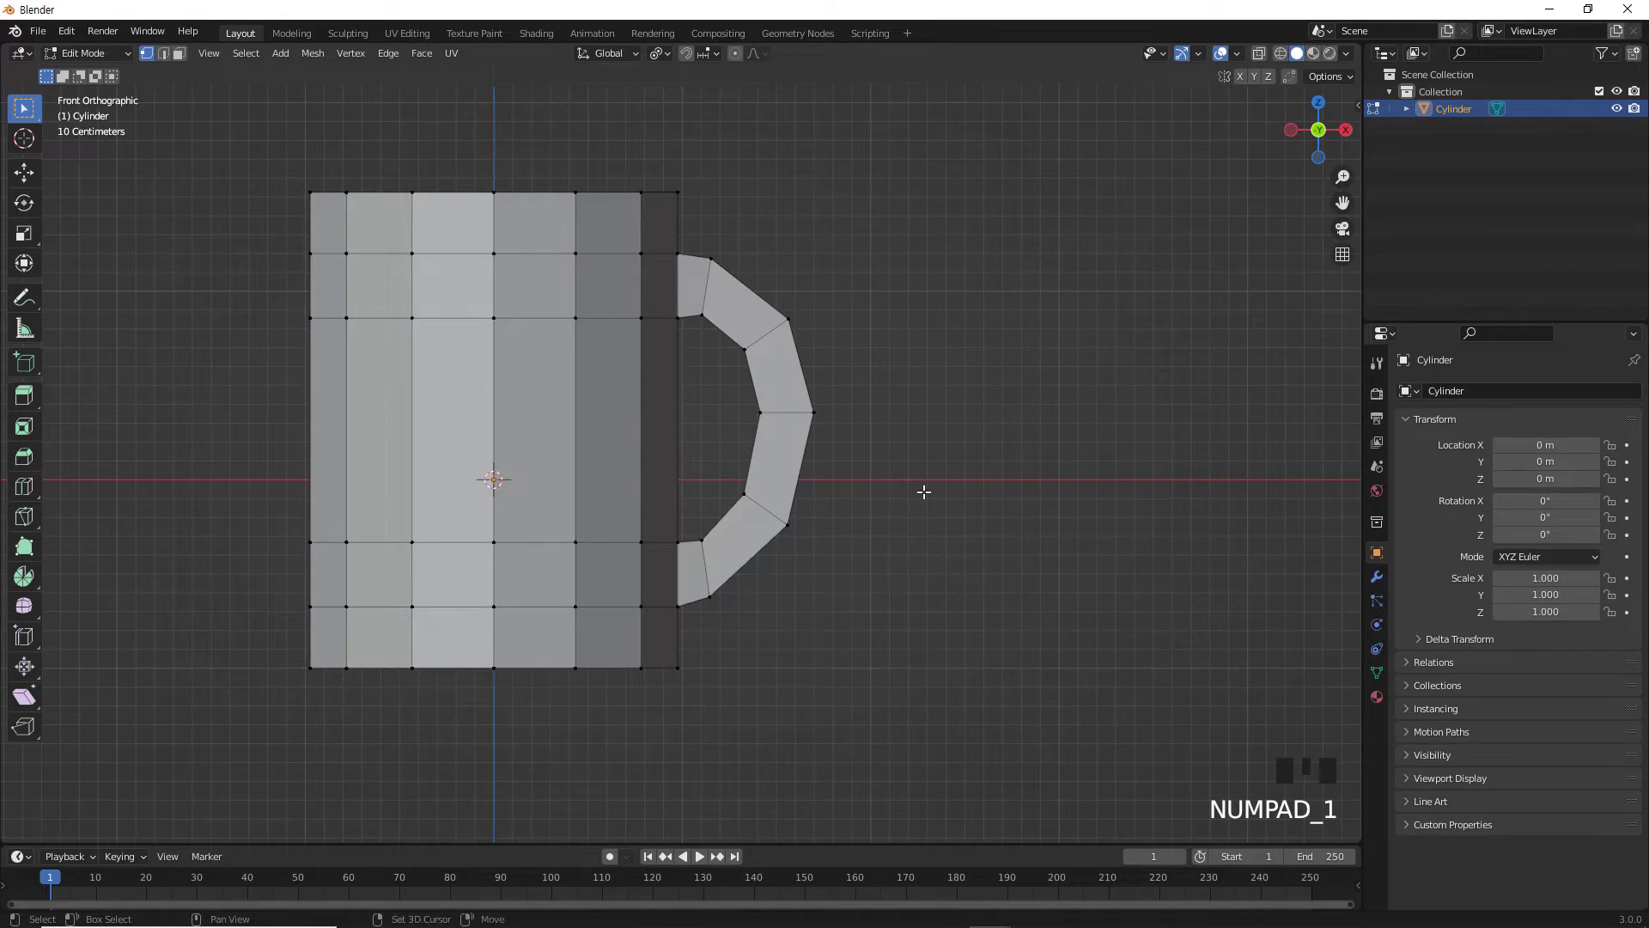
# Select all the handle's middle vertices through the mesh and narrow them along Y to about 0.888 in right view.
pyautogui.hotkey('shift', 'z')
pyautogui.moveTo(885, 248); pyautogui.dragTo(736, 610)
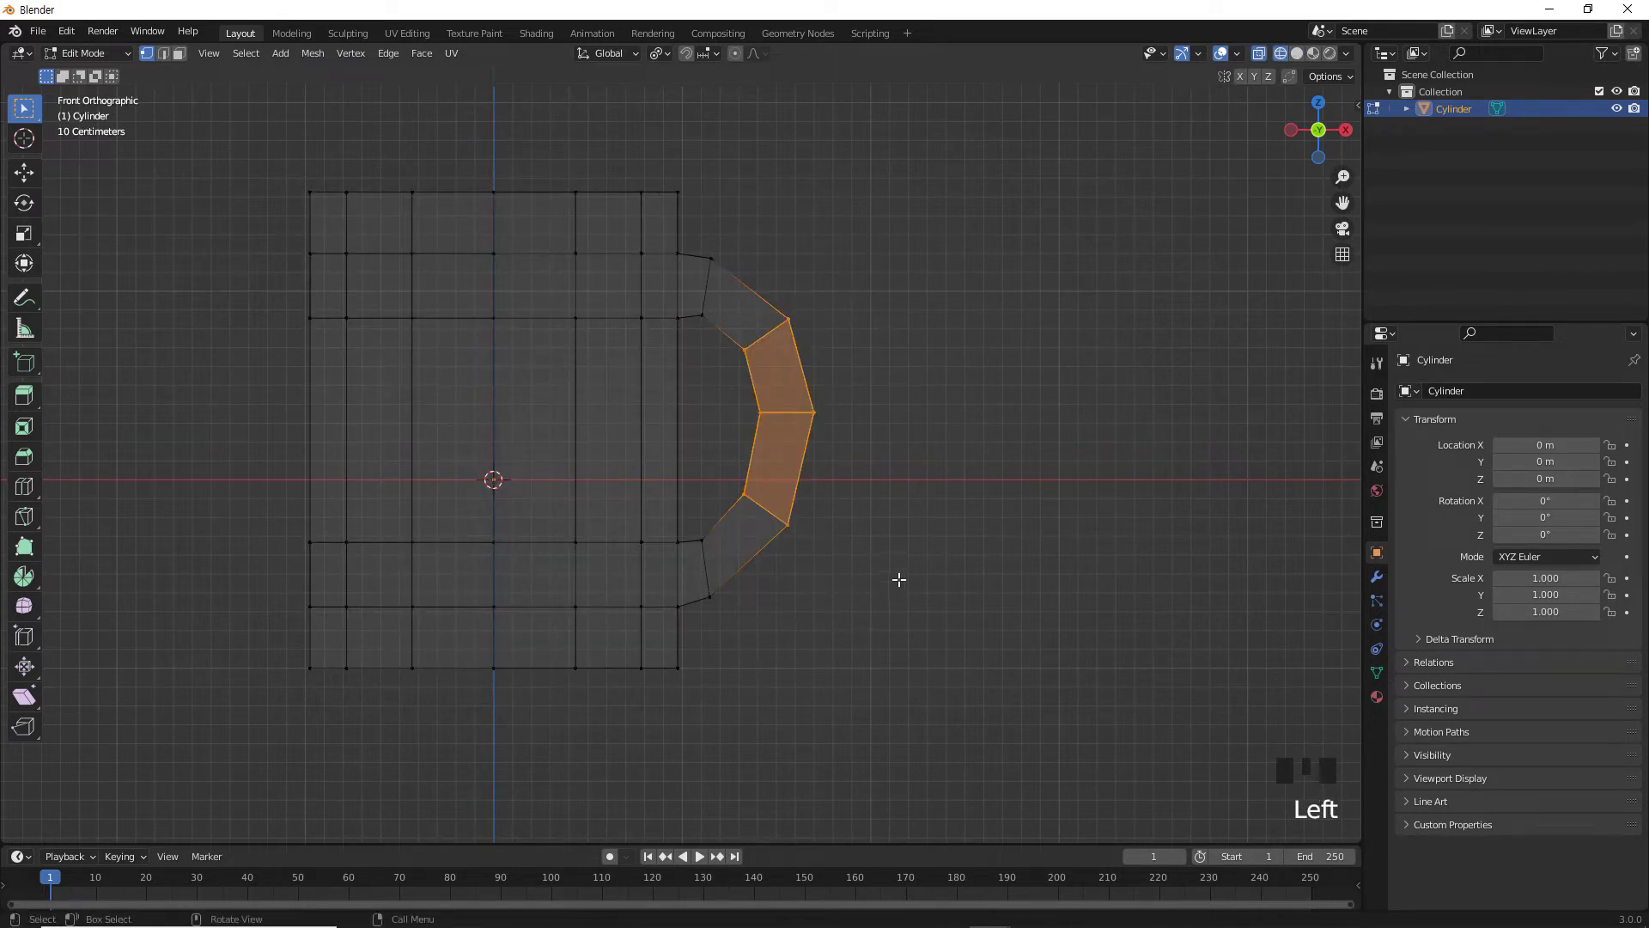
pyautogui.hotkey('shift', 'z')
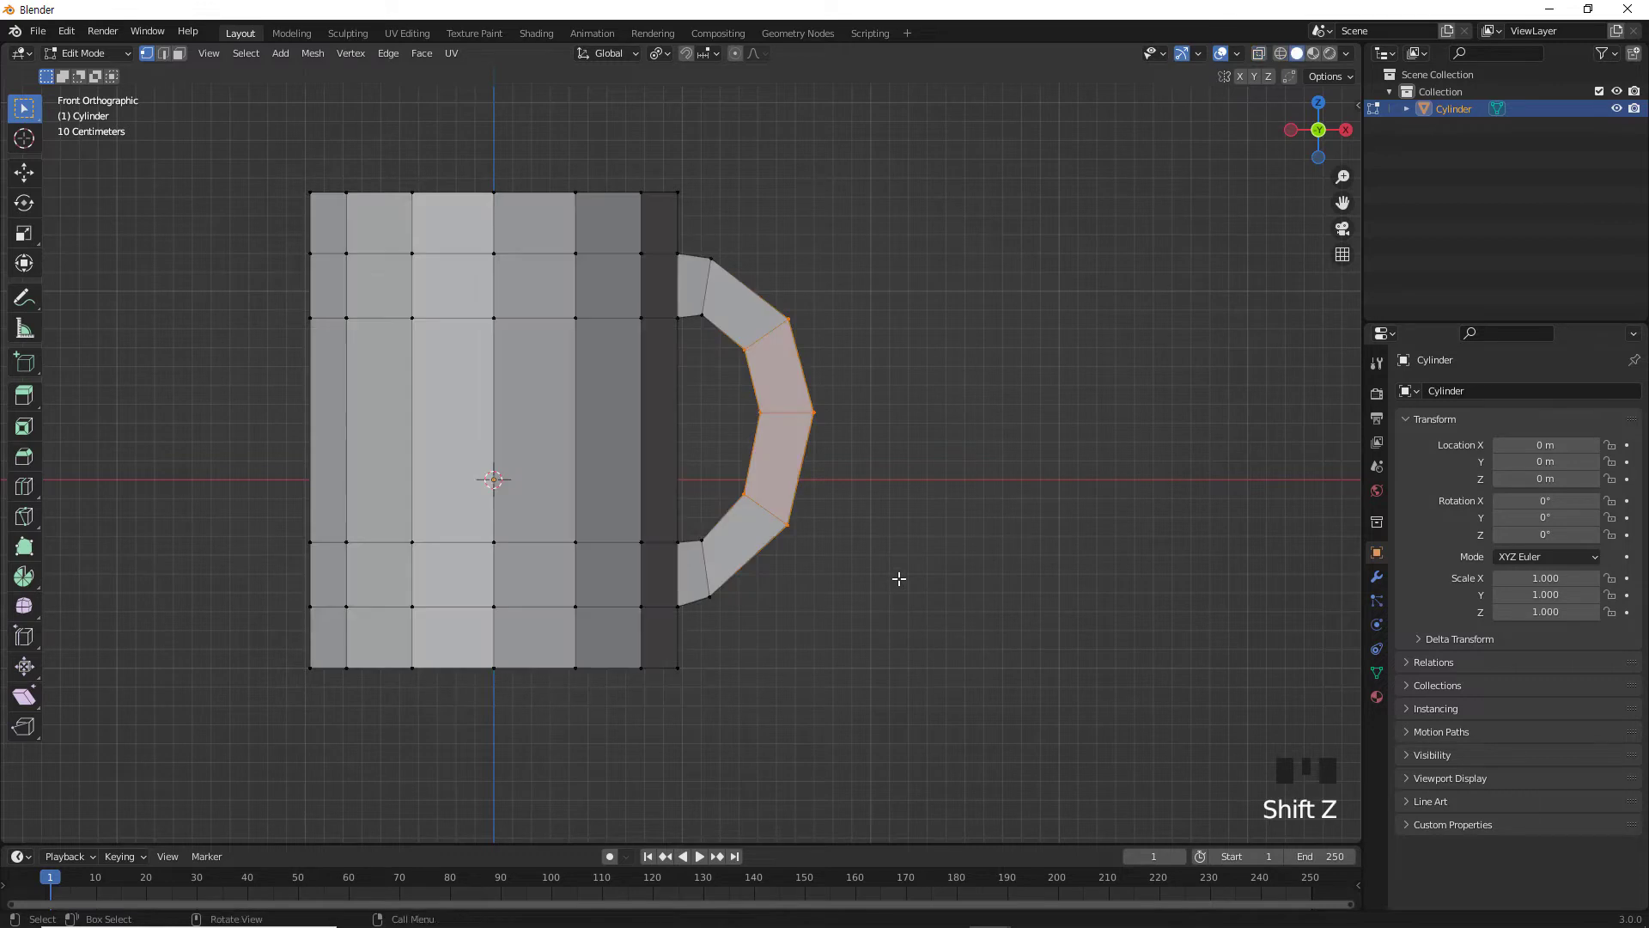
pyautogui.press('KP_3')
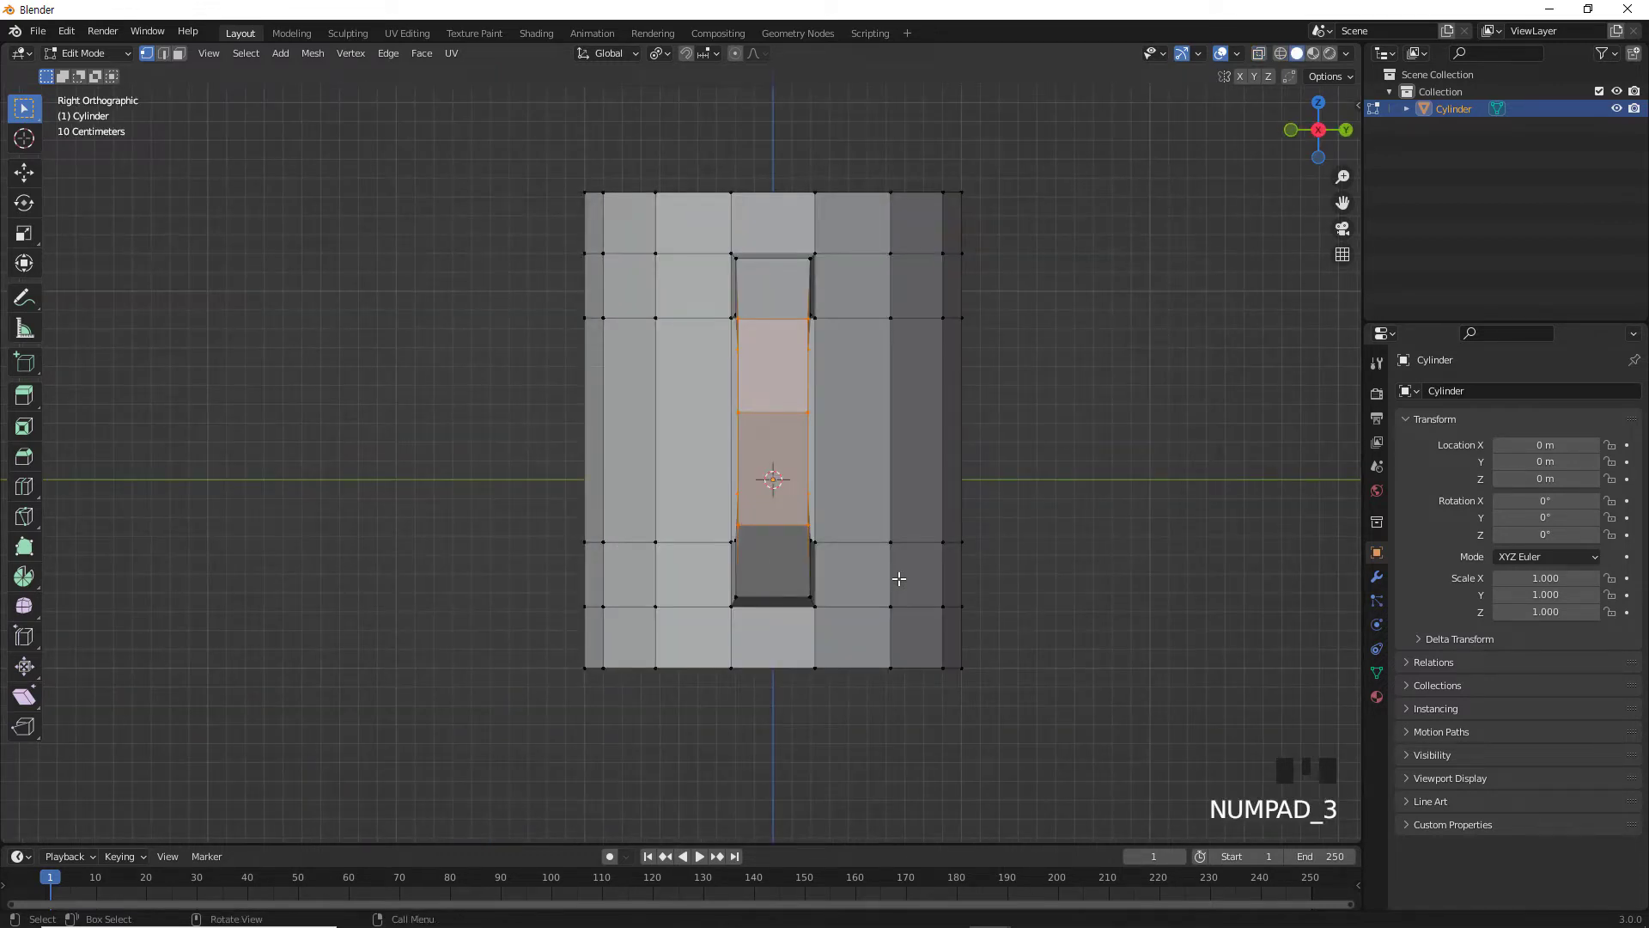
pyautogui.press('s')
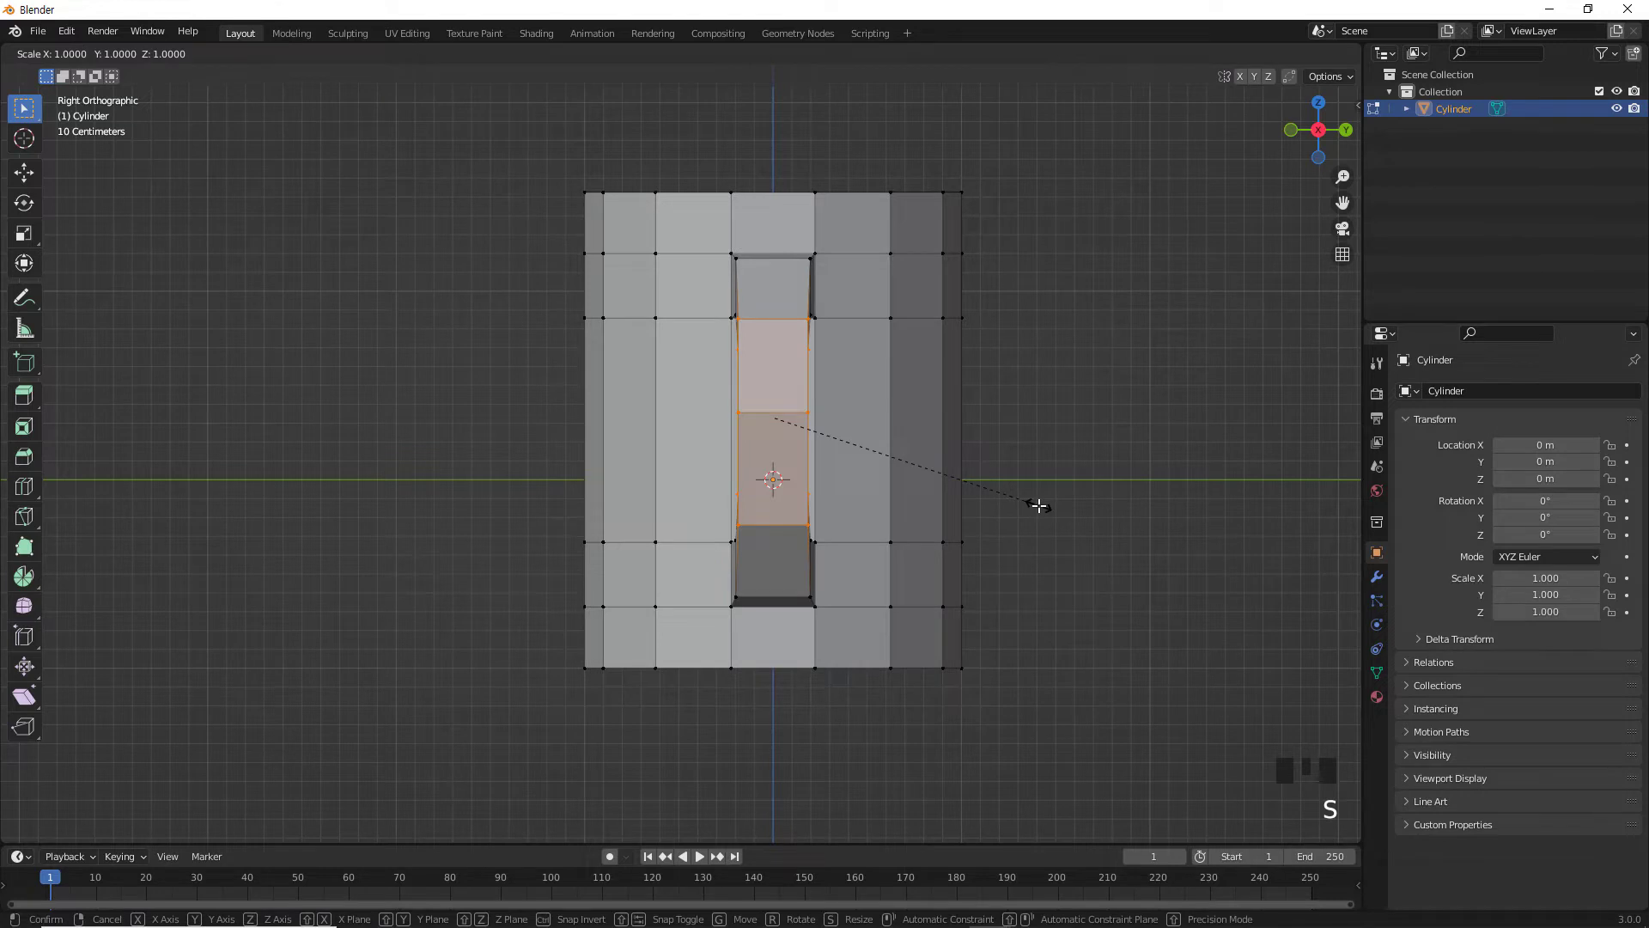
pyautogui.press('y')
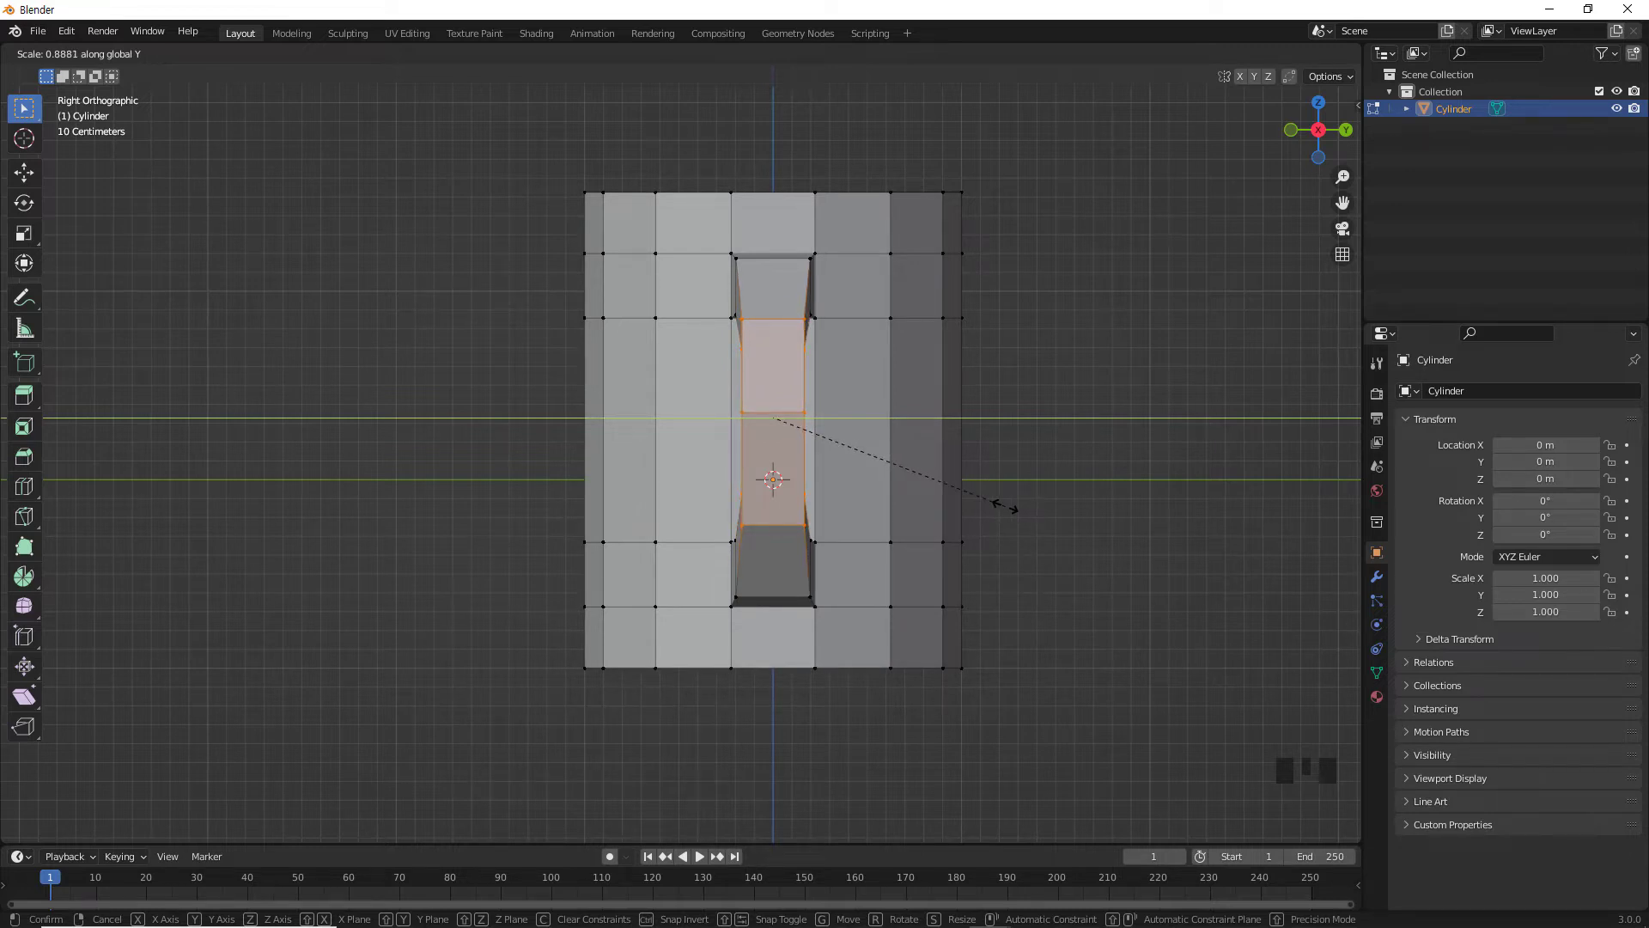
pyautogui.click(1005, 507)
# Select the mug's top face in face select mode and inset it by about 0.089 m to form the rim.
pyautogui.moveTo(1012, 519); pyautogui.dragTo(965, 543, button='middle')
pyautogui.scroll(-2, 945, 584)
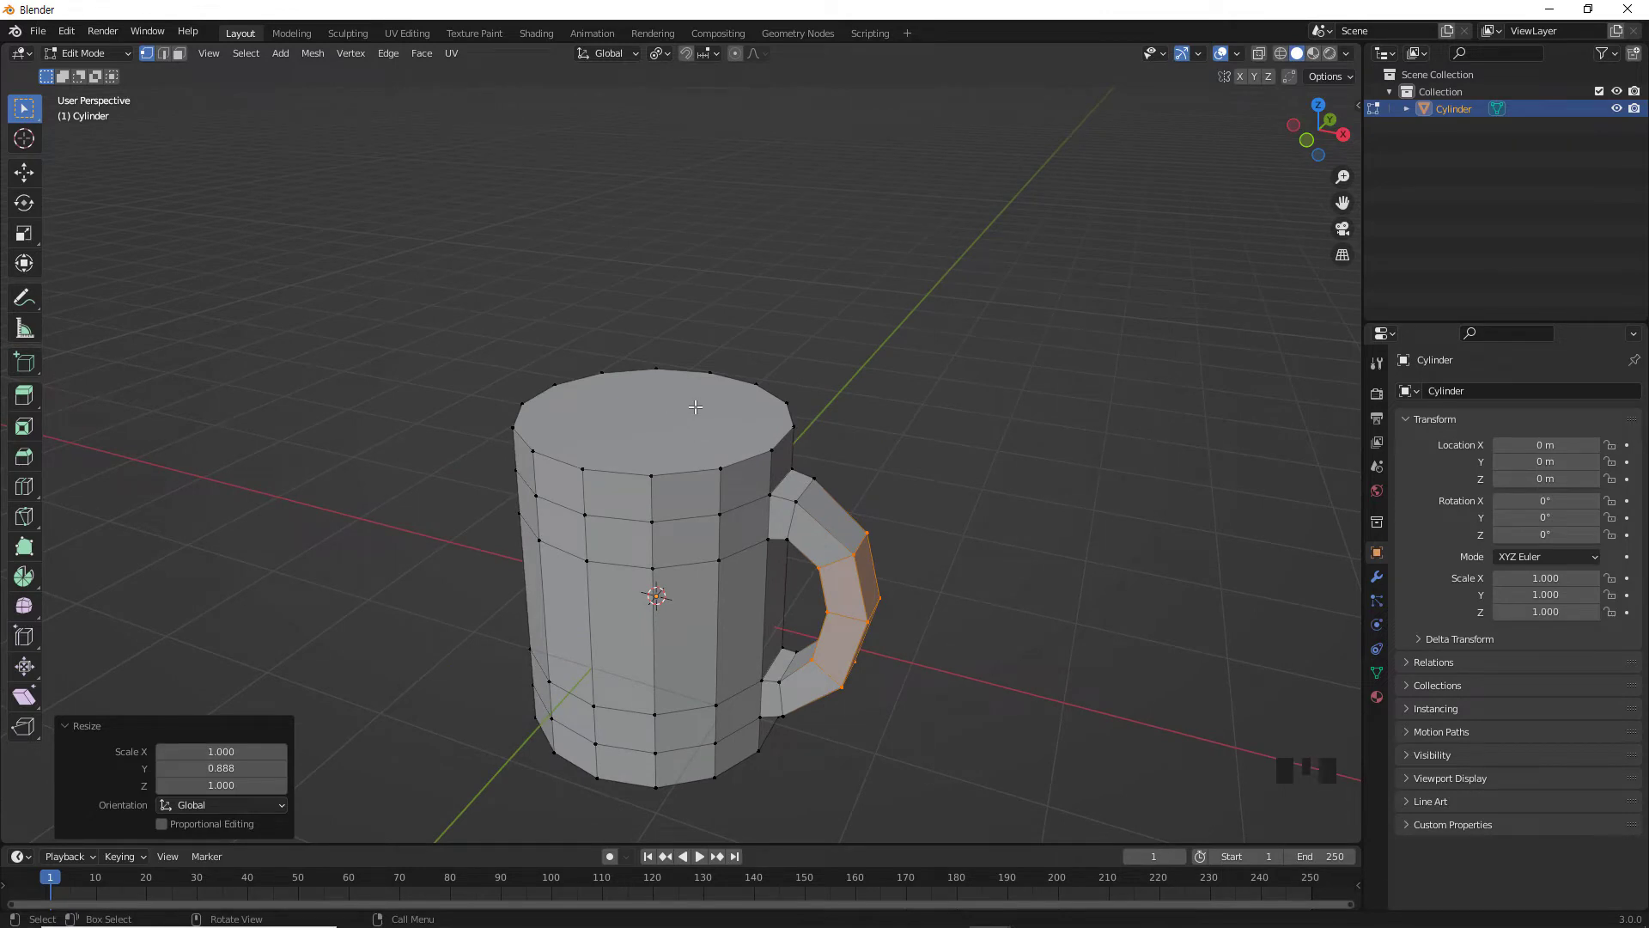
pyautogui.press('3')
pyautogui.click(661, 422)
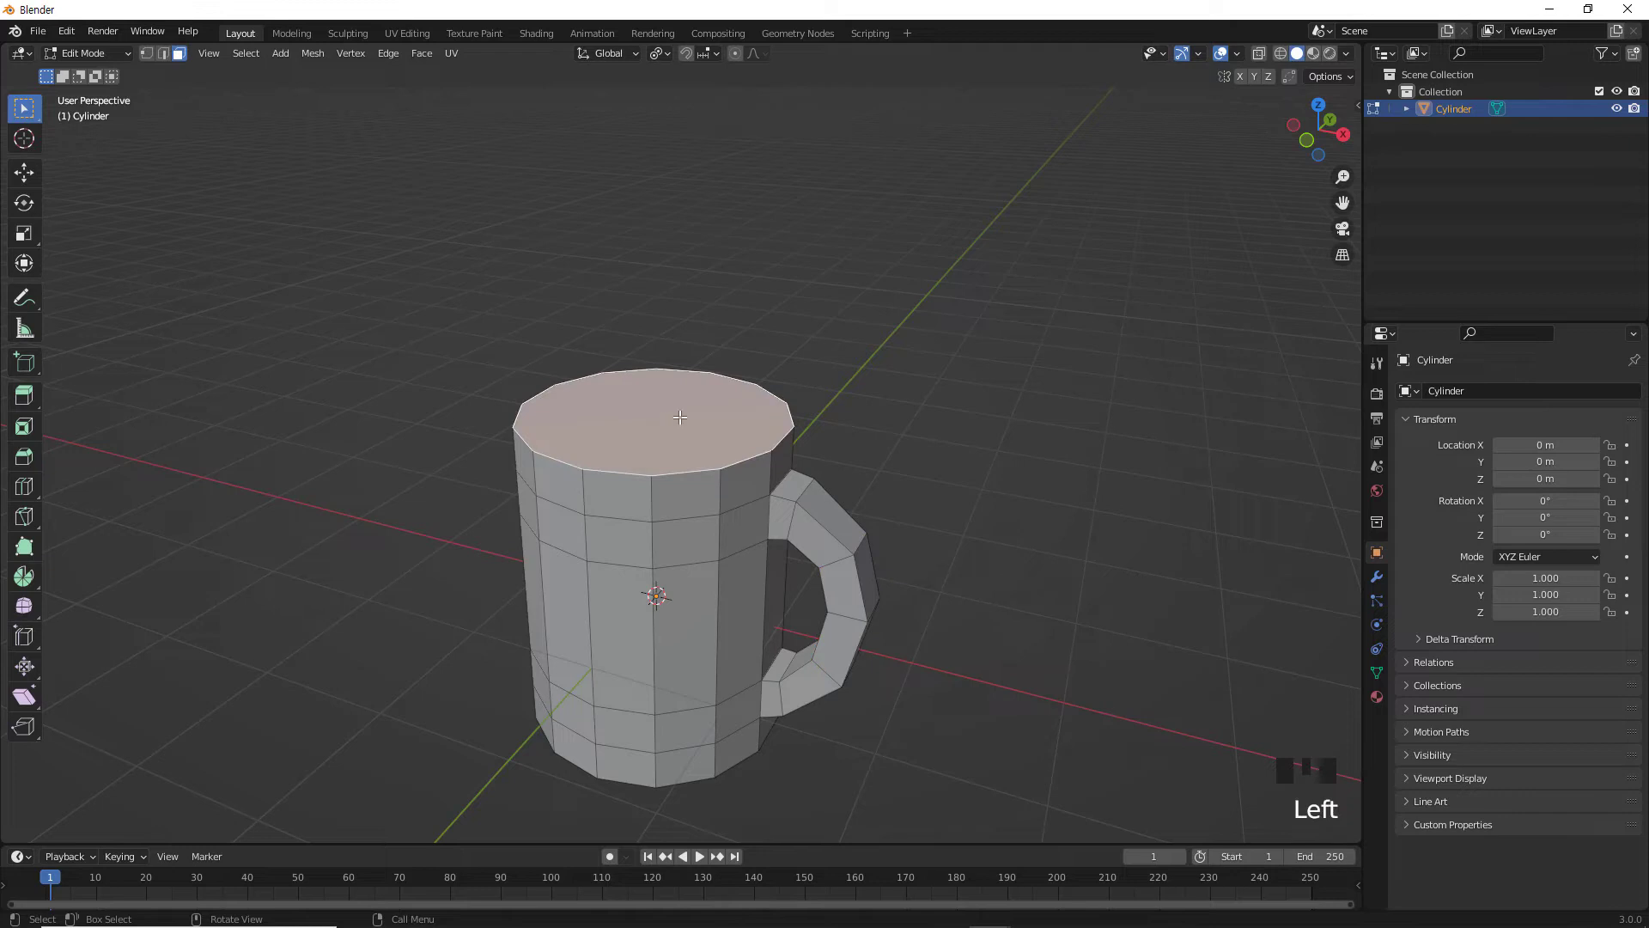
pyautogui.click(422, 54)
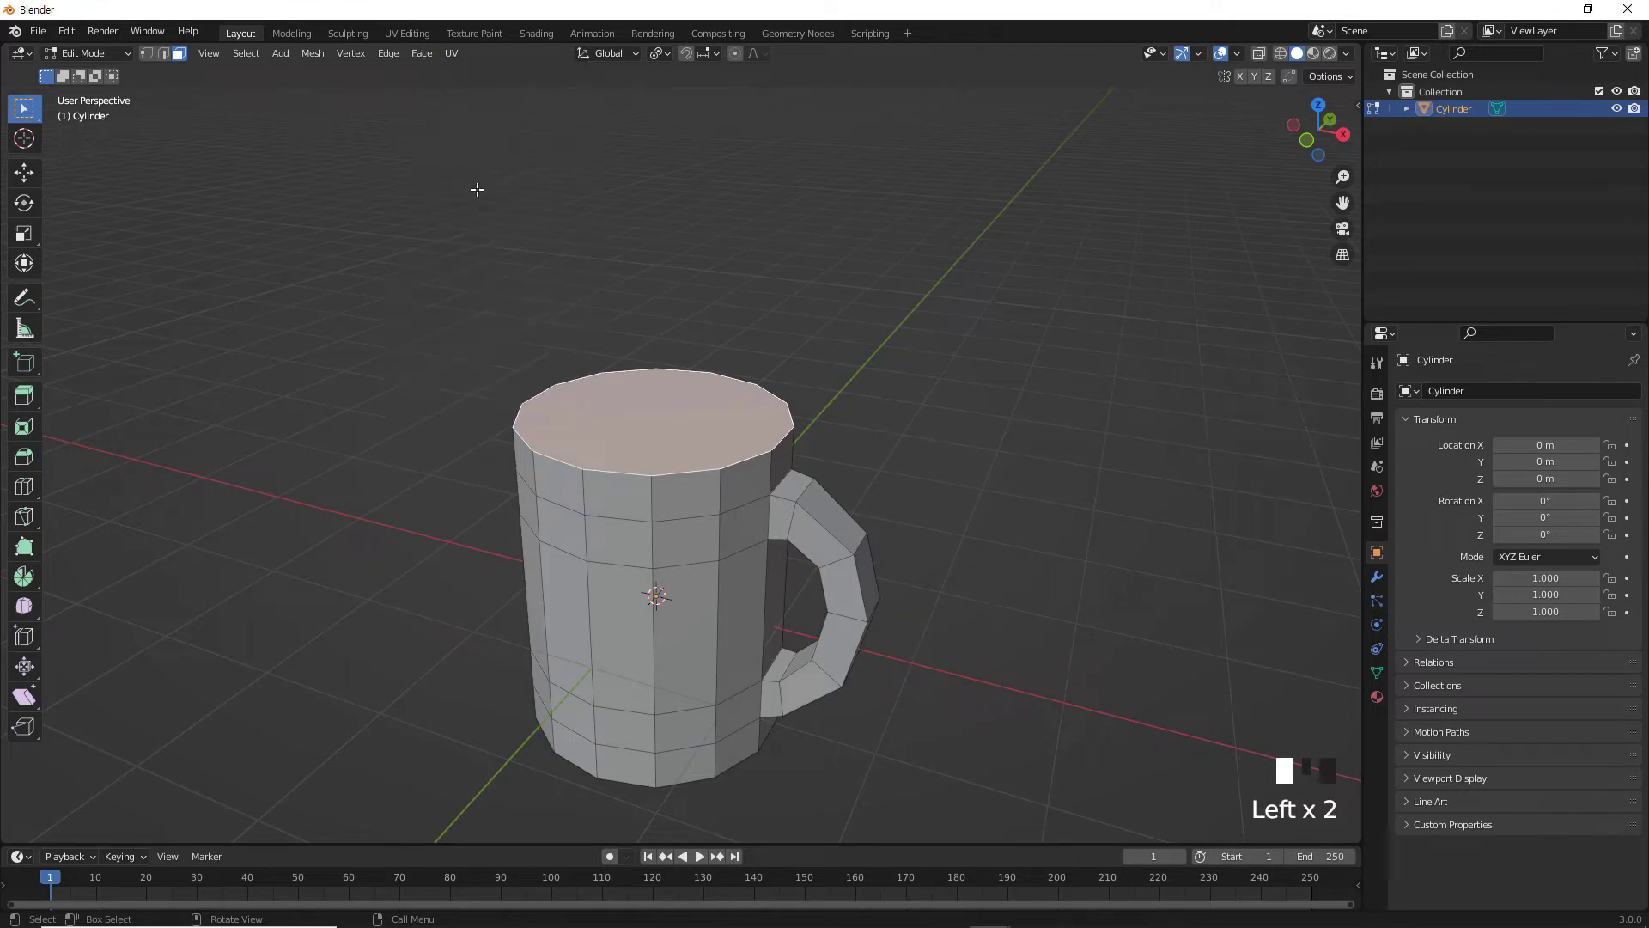
pyautogui.press('i')
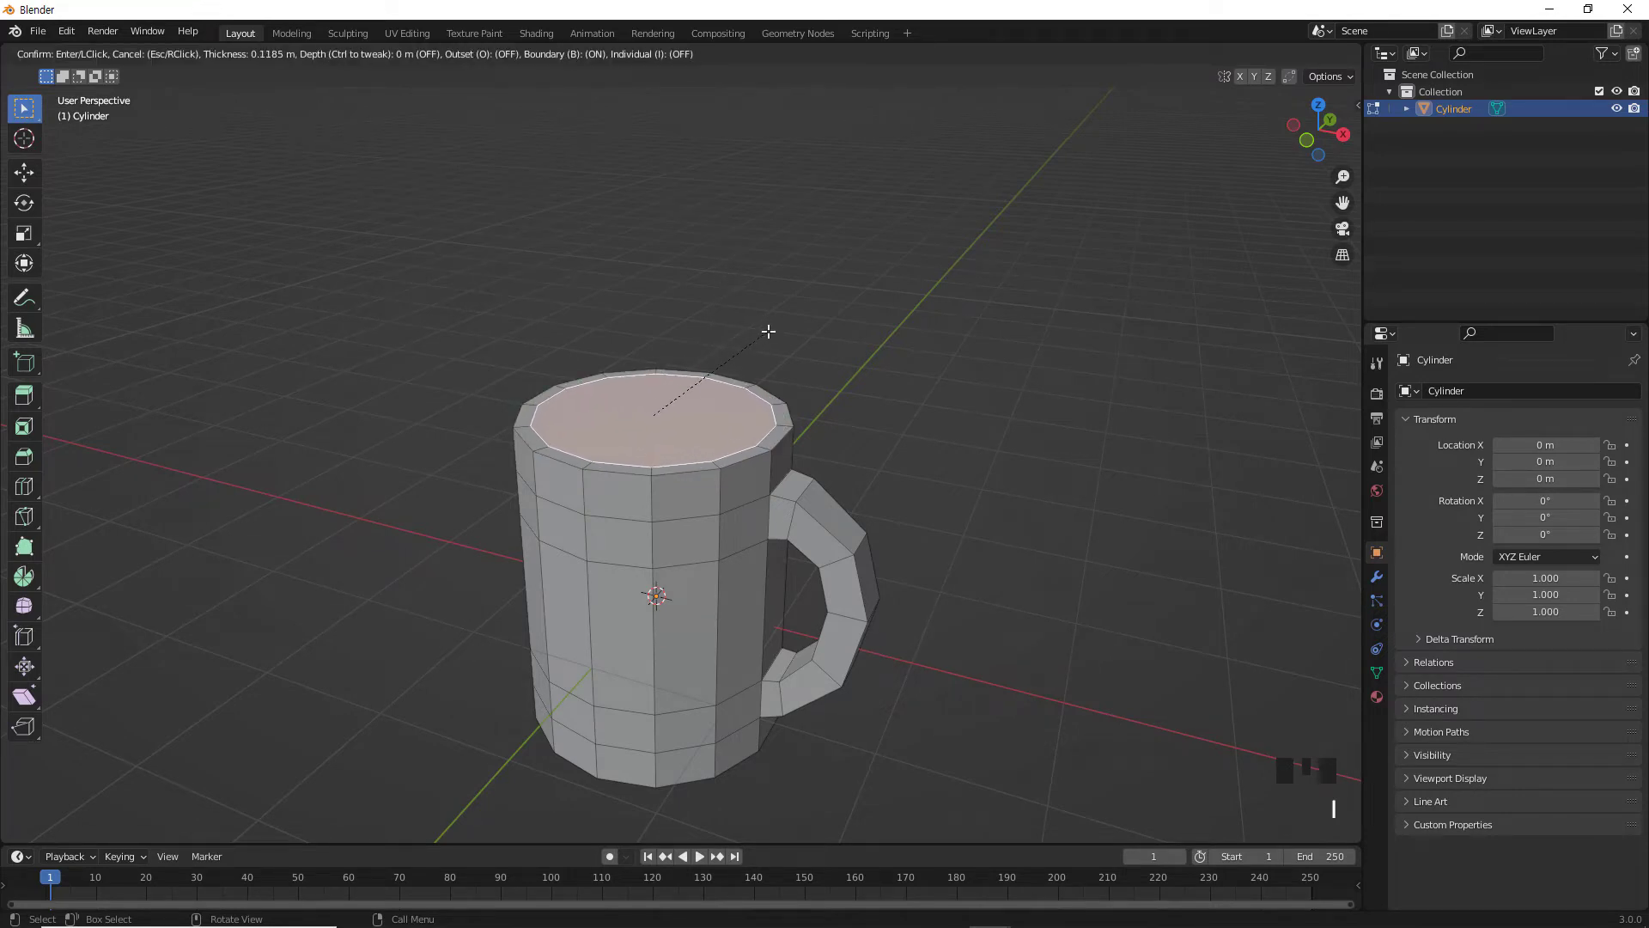
pyautogui.click(774, 332)
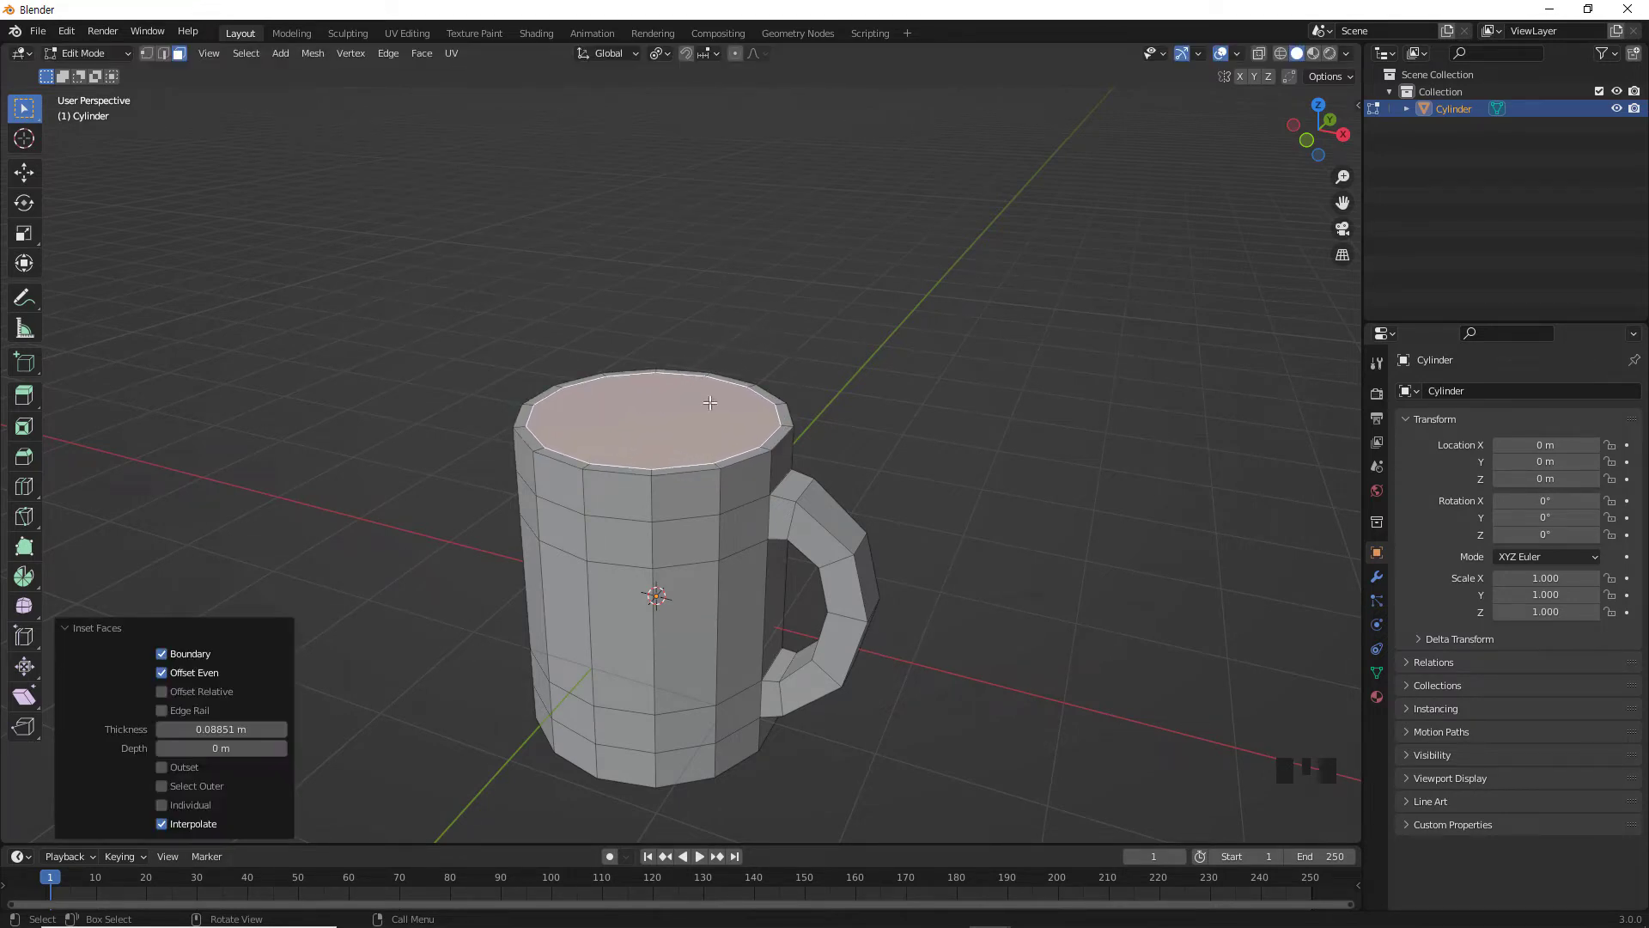
# Extrude the inset top face about 0.87 m down into the mug to start hollowing it.
pyautogui.scroll(2, 696, 441)
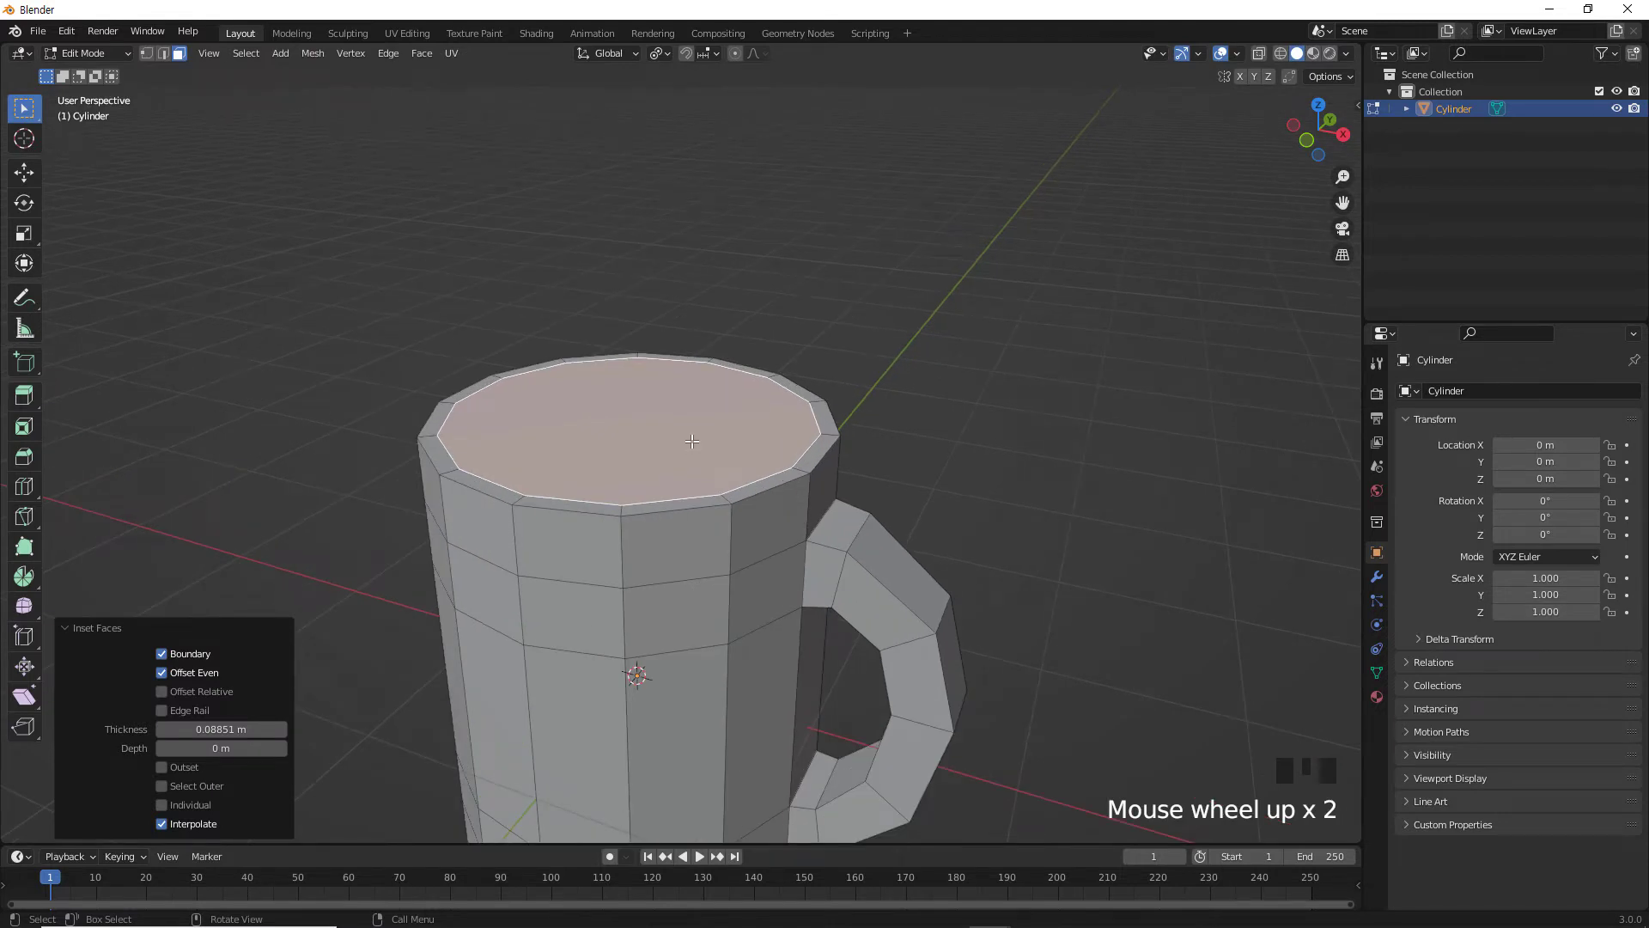
pyautogui.press('e')
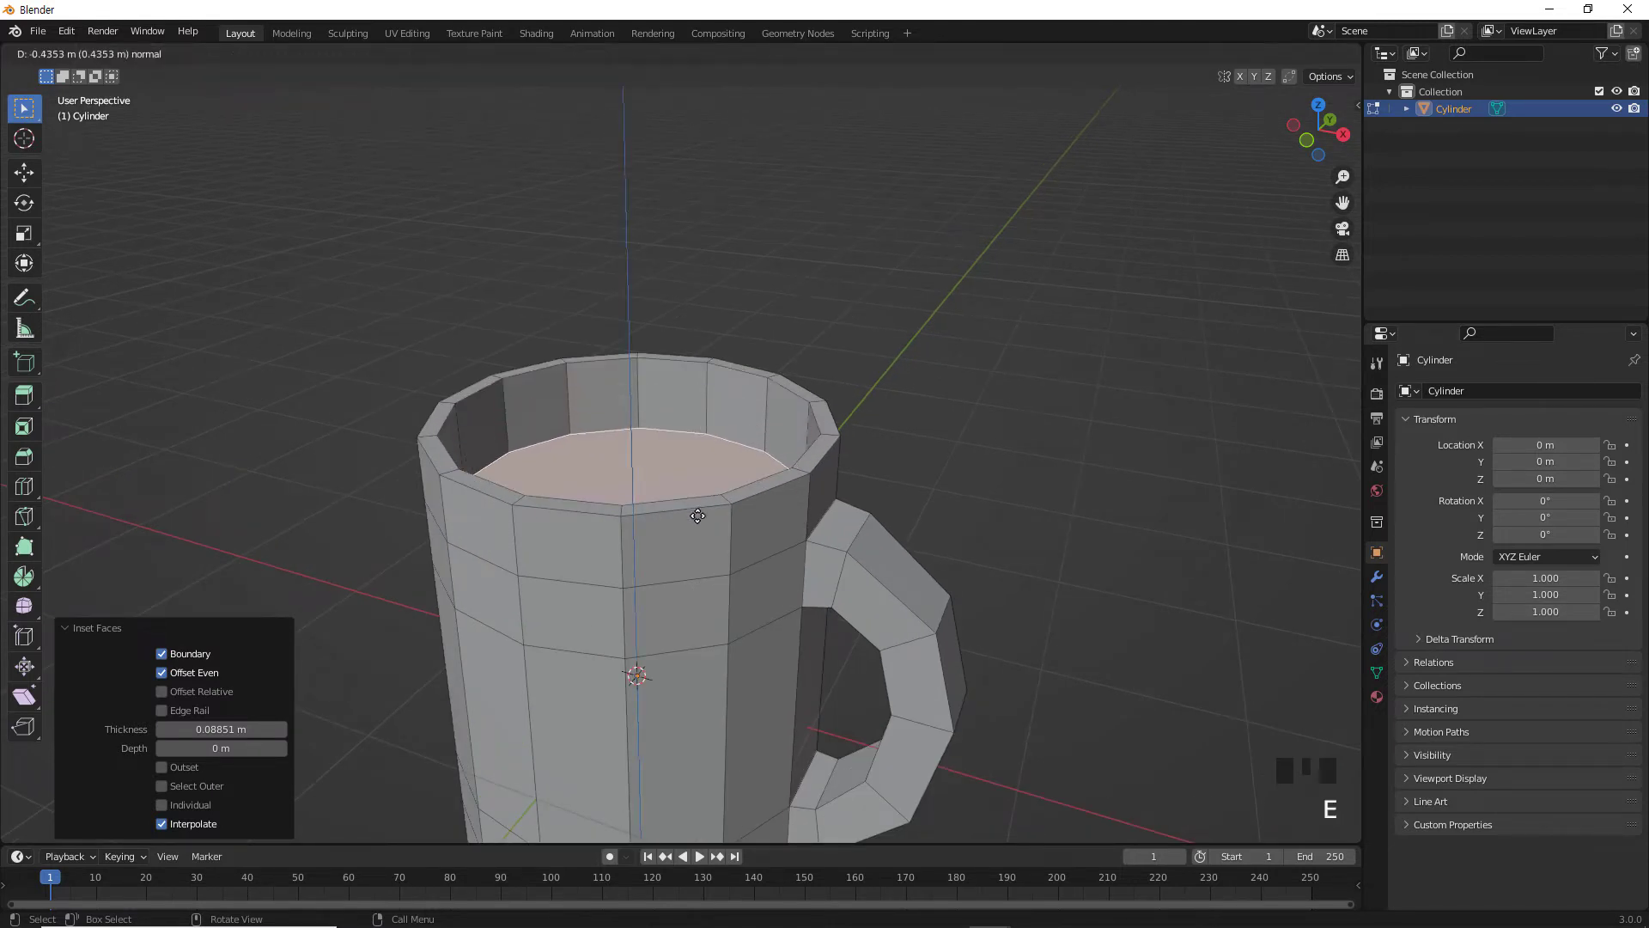
pyautogui.click(696, 589)
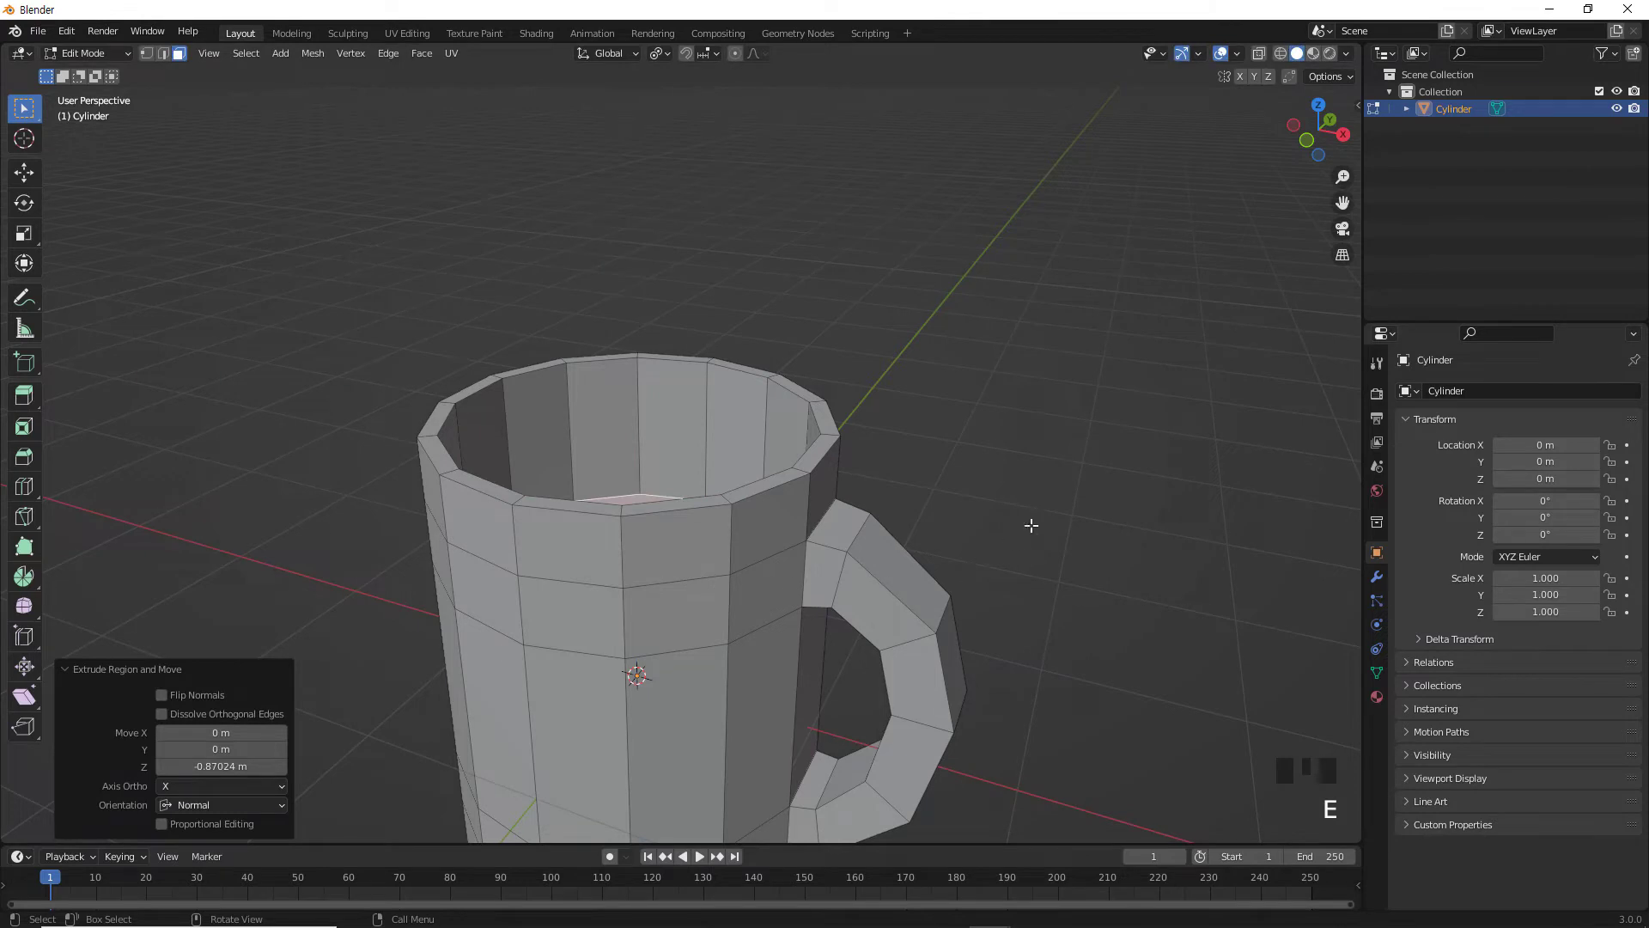
# In wireframe front view, lower the mug's inner floor about 1.399 m along Z, then return to solid shading.
pyautogui.moveTo(1038, 515); pyautogui.dragTo(1062, 424, button='middle')
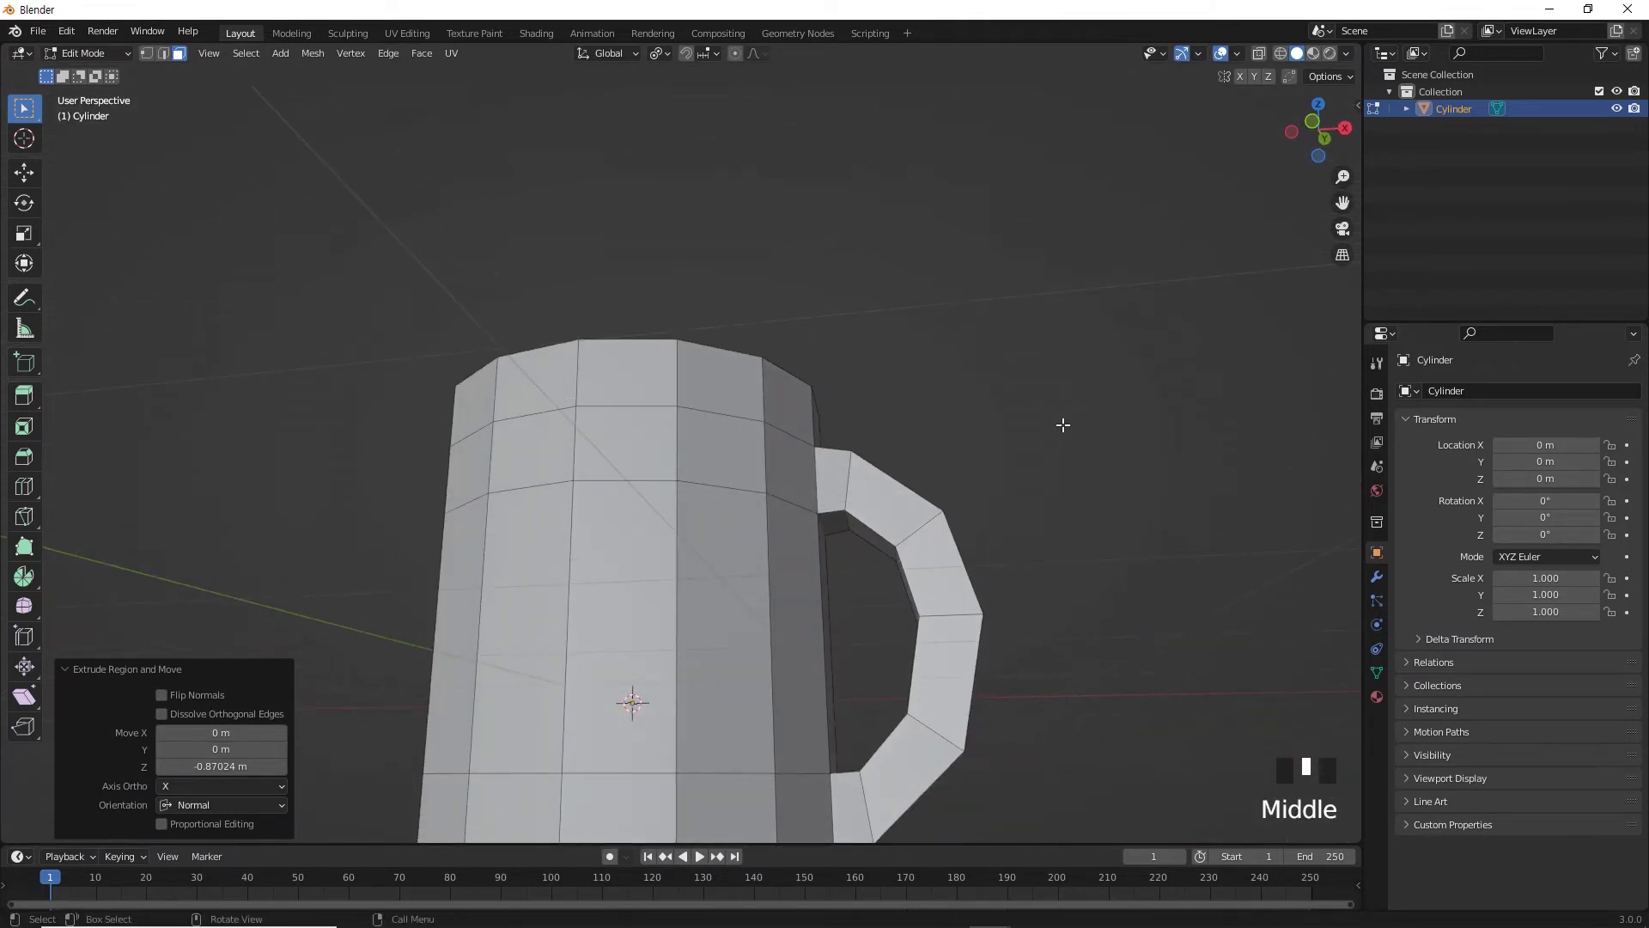
pyautogui.scroll(-4, 1042, 575)
pyautogui.keyDown('shift'); pyautogui.moveTo(1116, 581); pyautogui.dragTo(984, 541, button='middle'); pyautogui.keyUp('shift')
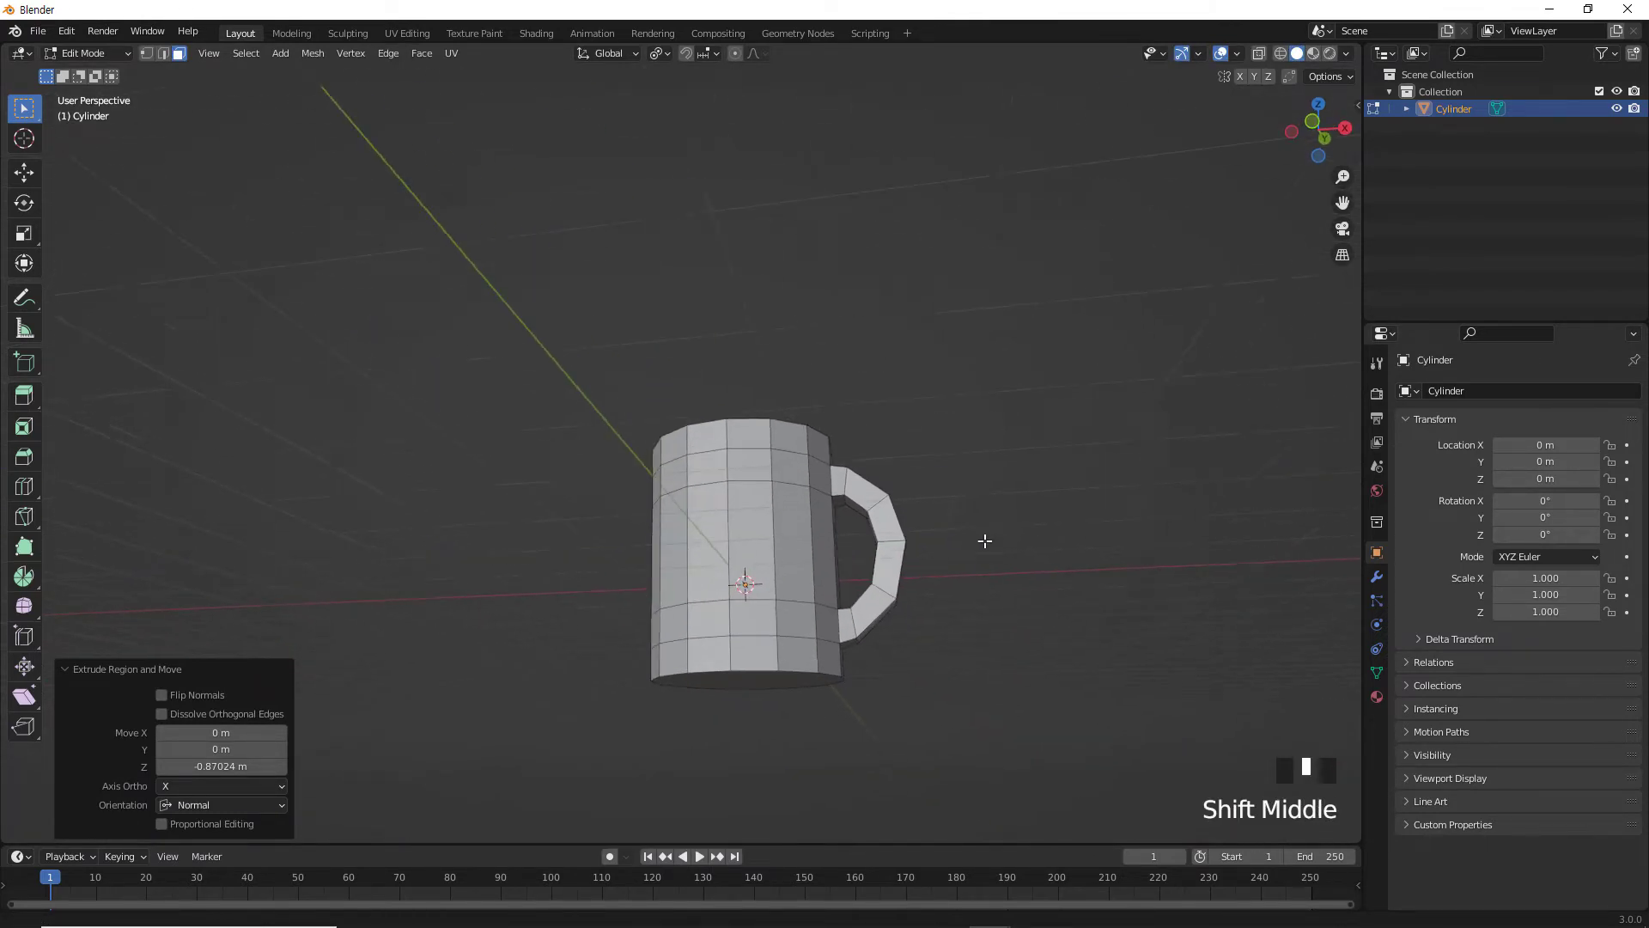
pyautogui.press('KP_1')
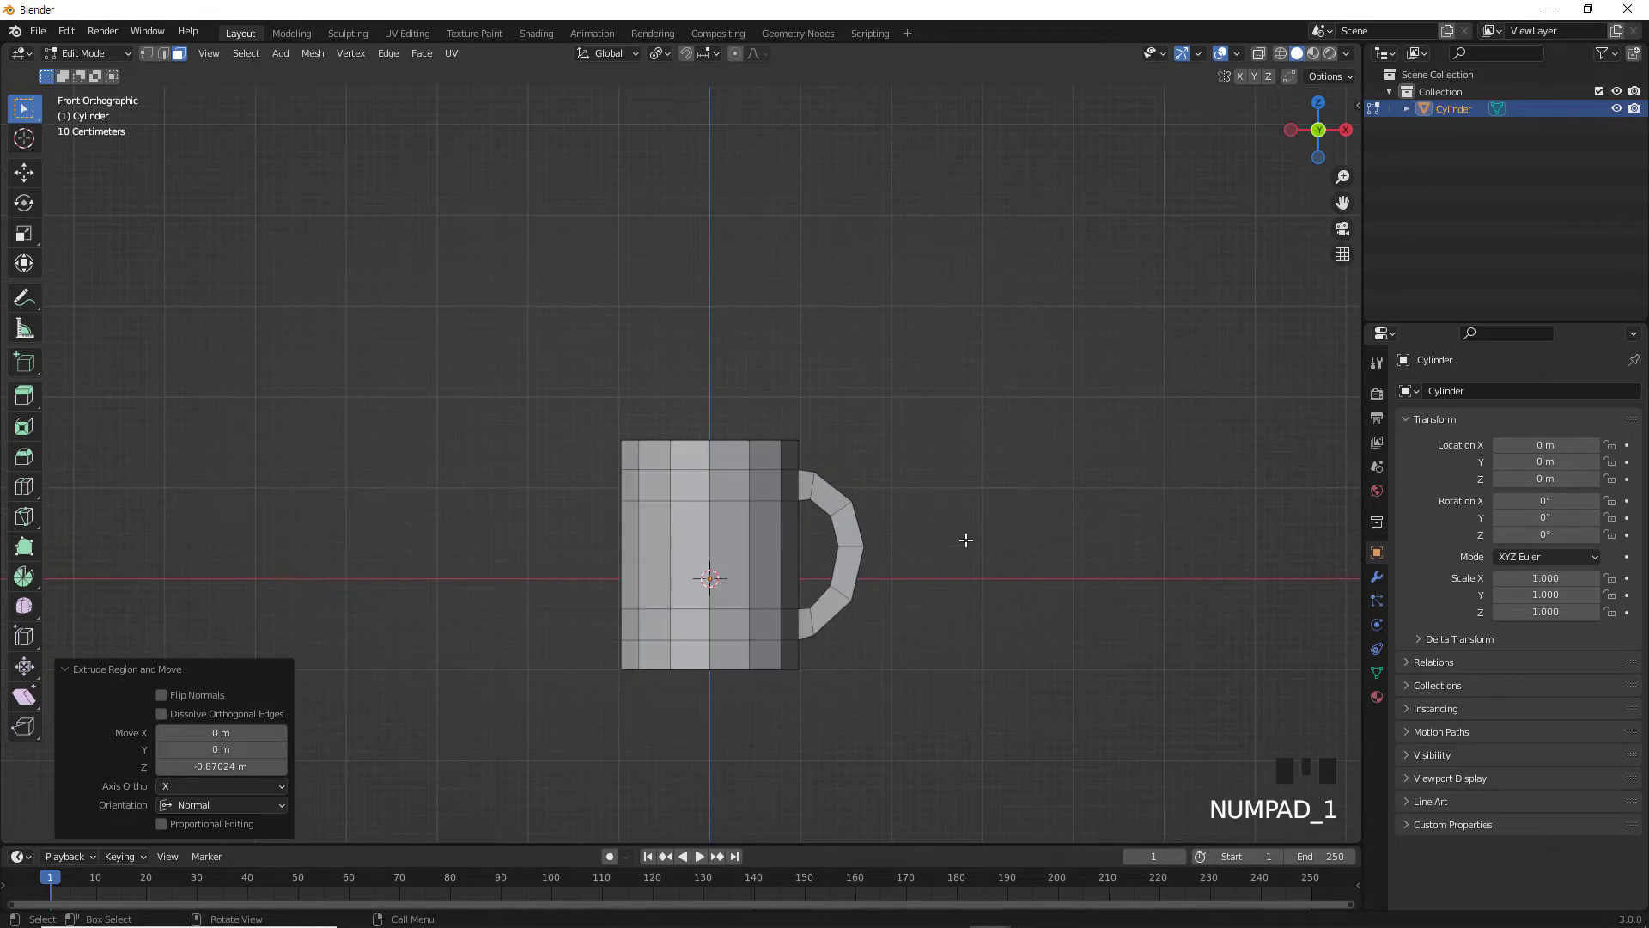
pyautogui.hotkey('shift', 'z')
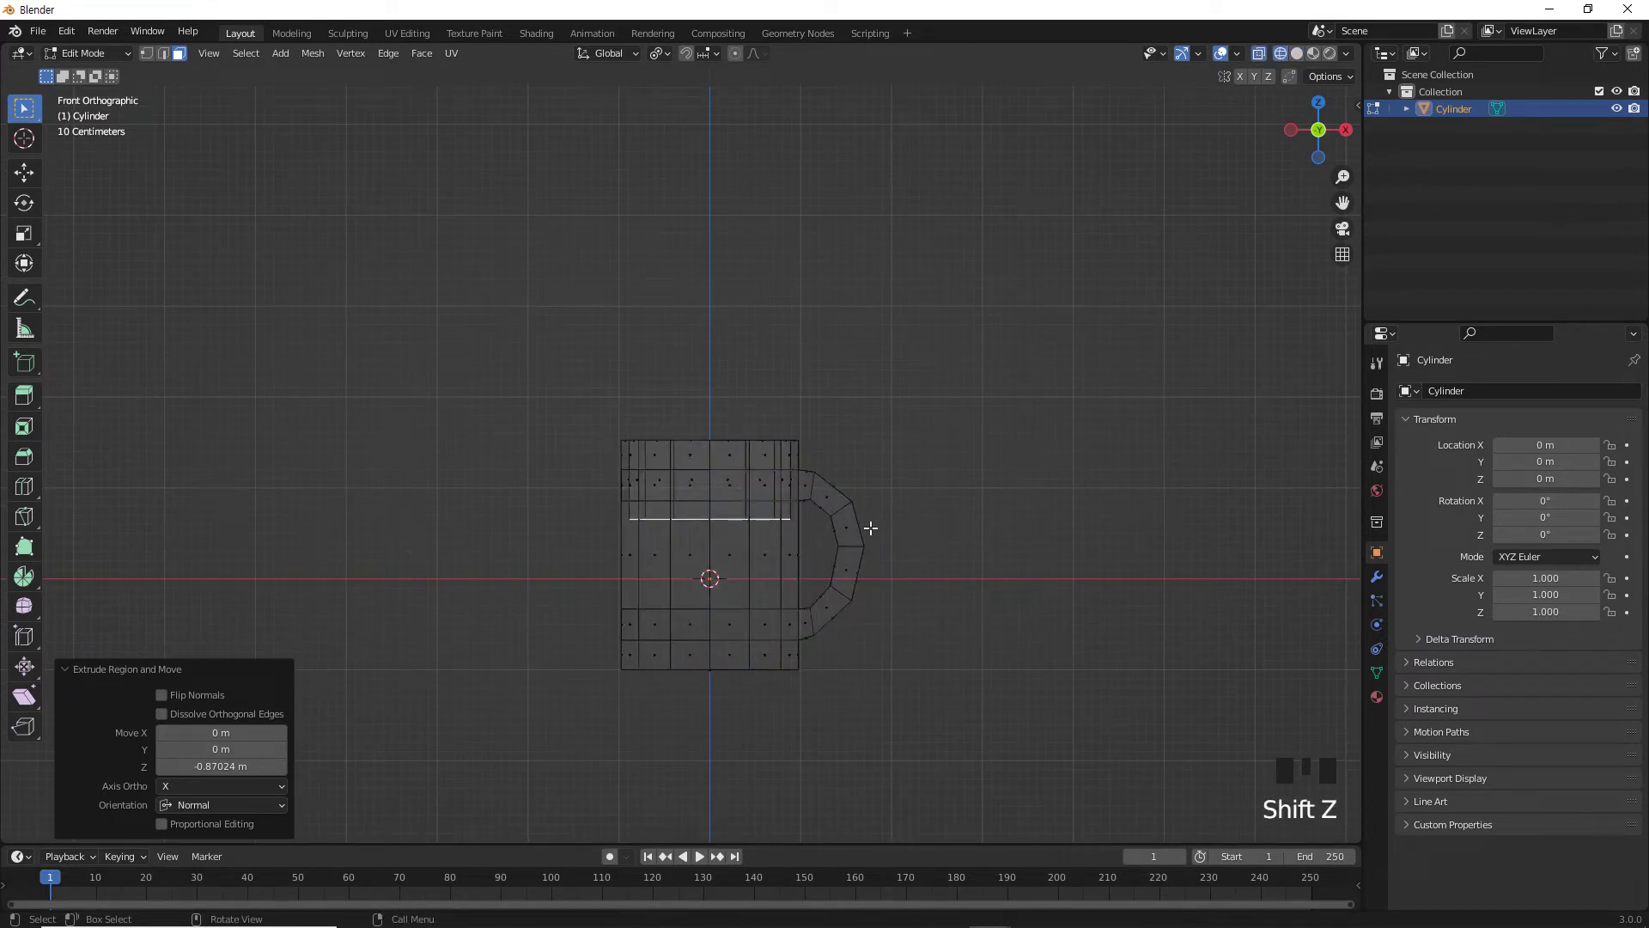
pyautogui.press('g')
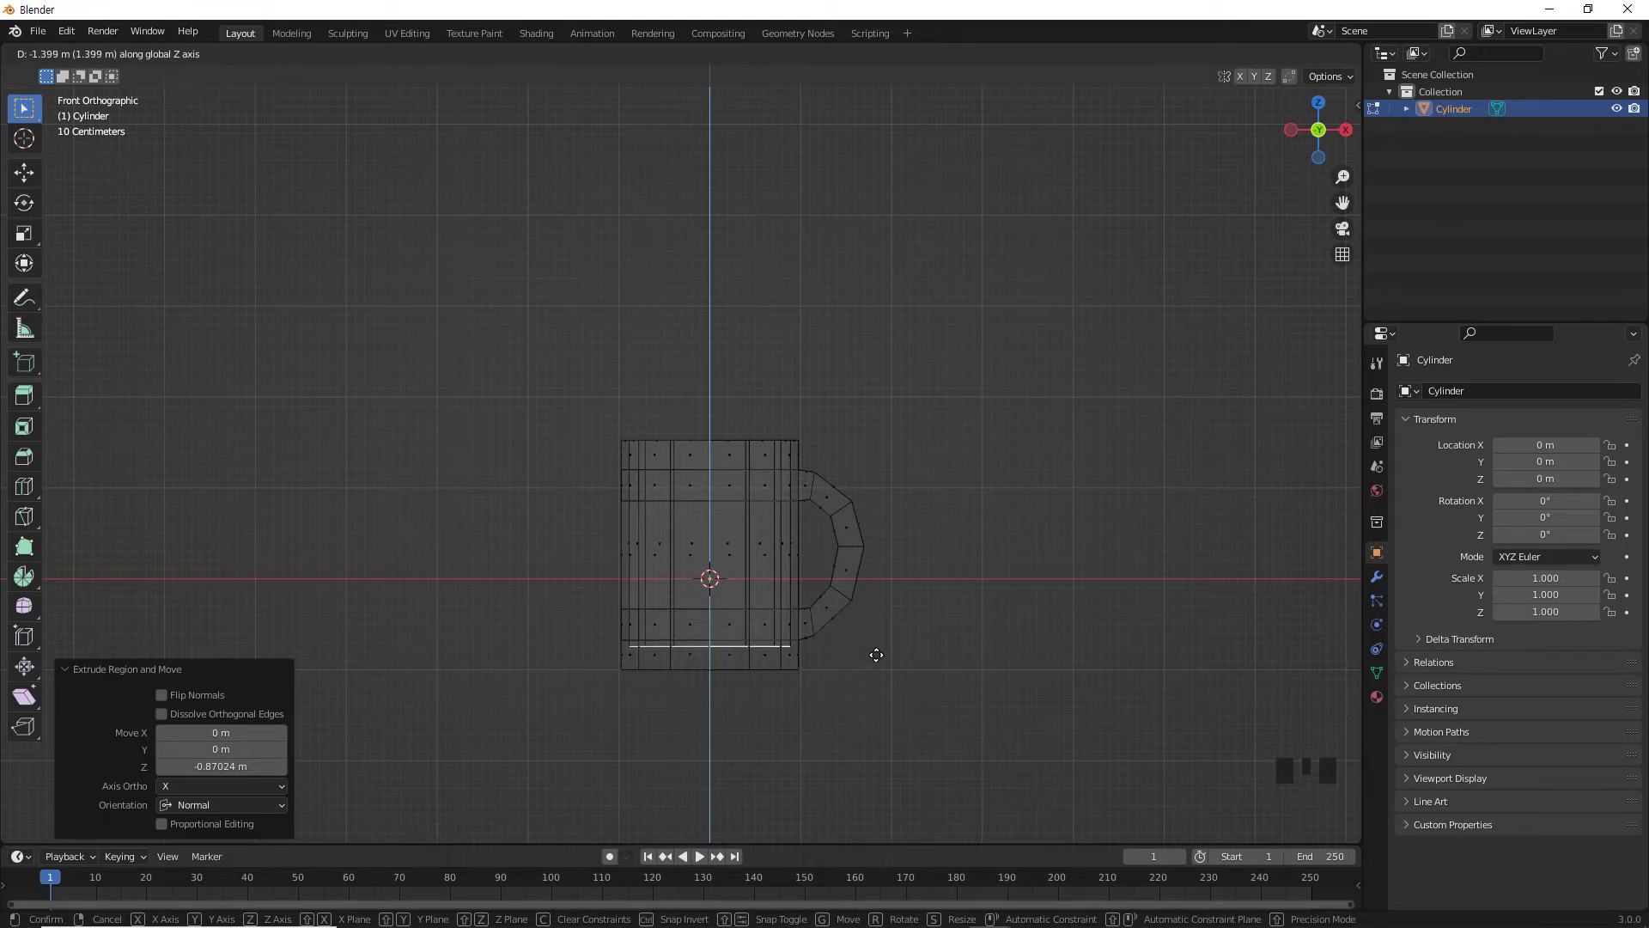
pyautogui.click(876, 656)
pyautogui.click(888, 644)
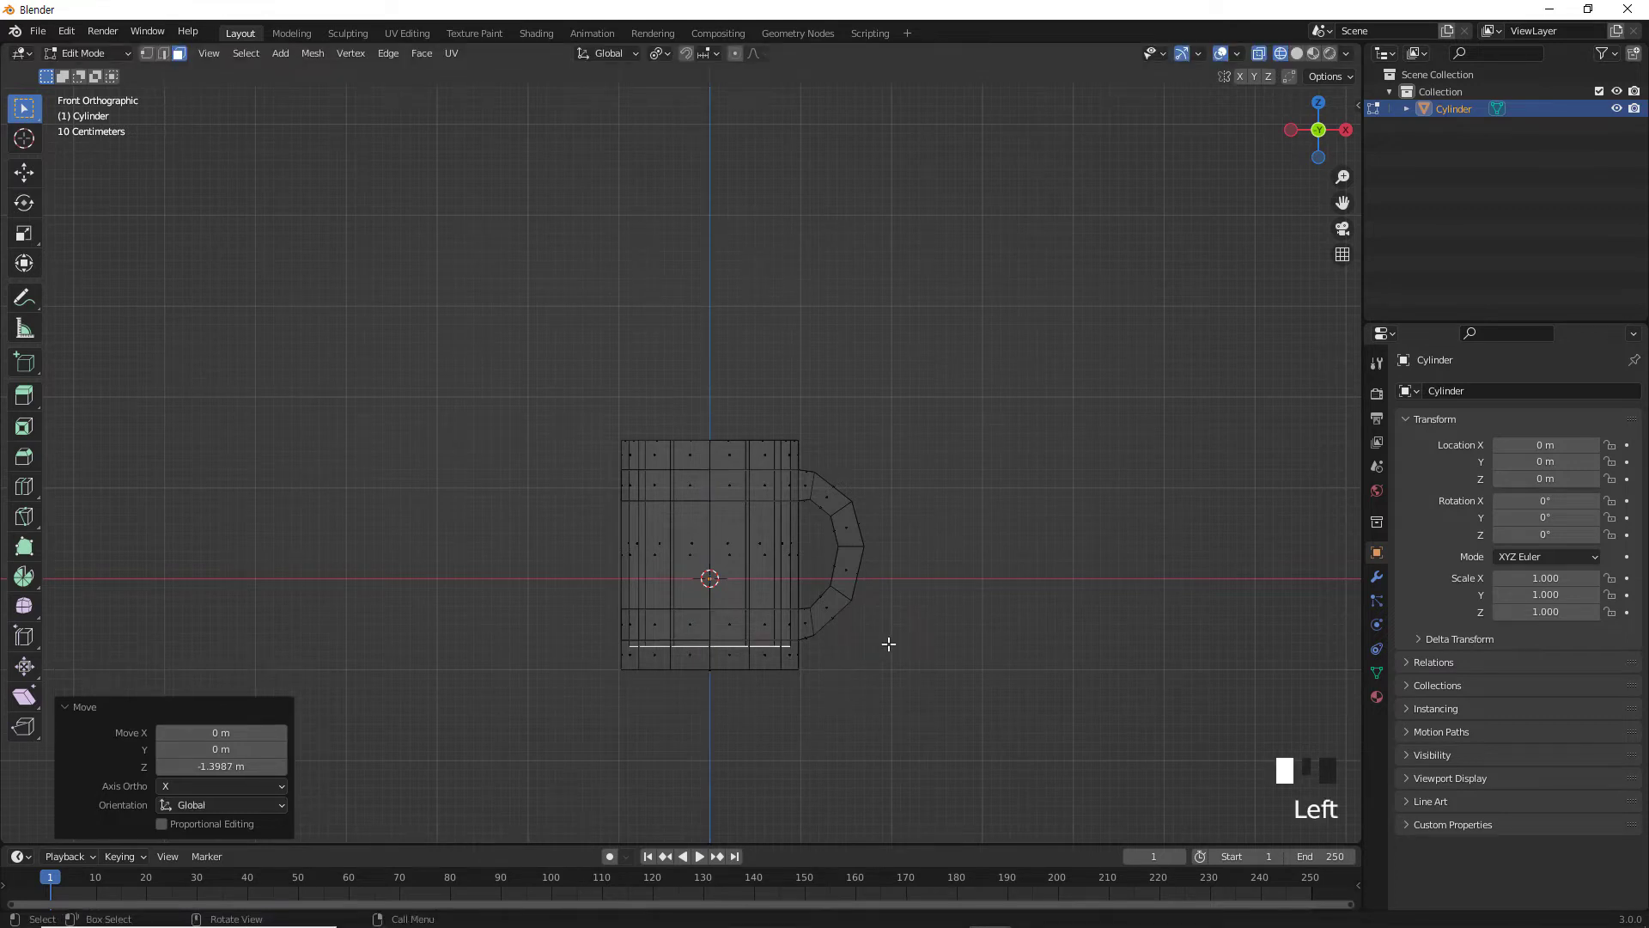
pyautogui.moveTo(888, 643)
pyautogui.mouseDown(button='middle')
pyautogui.moveTo(807, 685)
pyautogui.moveTo(841, 639)
pyautogui.moveTo(832, 602)
pyautogui.moveTo(824, 653)
pyautogui.moveTo(868, 412)
pyautogui.moveTo(825, 567)
pyautogui.moveTo(851, 516)
pyautogui.moveTo(840, 416)
pyautogui.moveTo(705, 419)
pyautogui.mouseUp(button='middle')
pyautogui.hotkey('shift', 'z')
pyautogui.scroll(1, 719, 457)
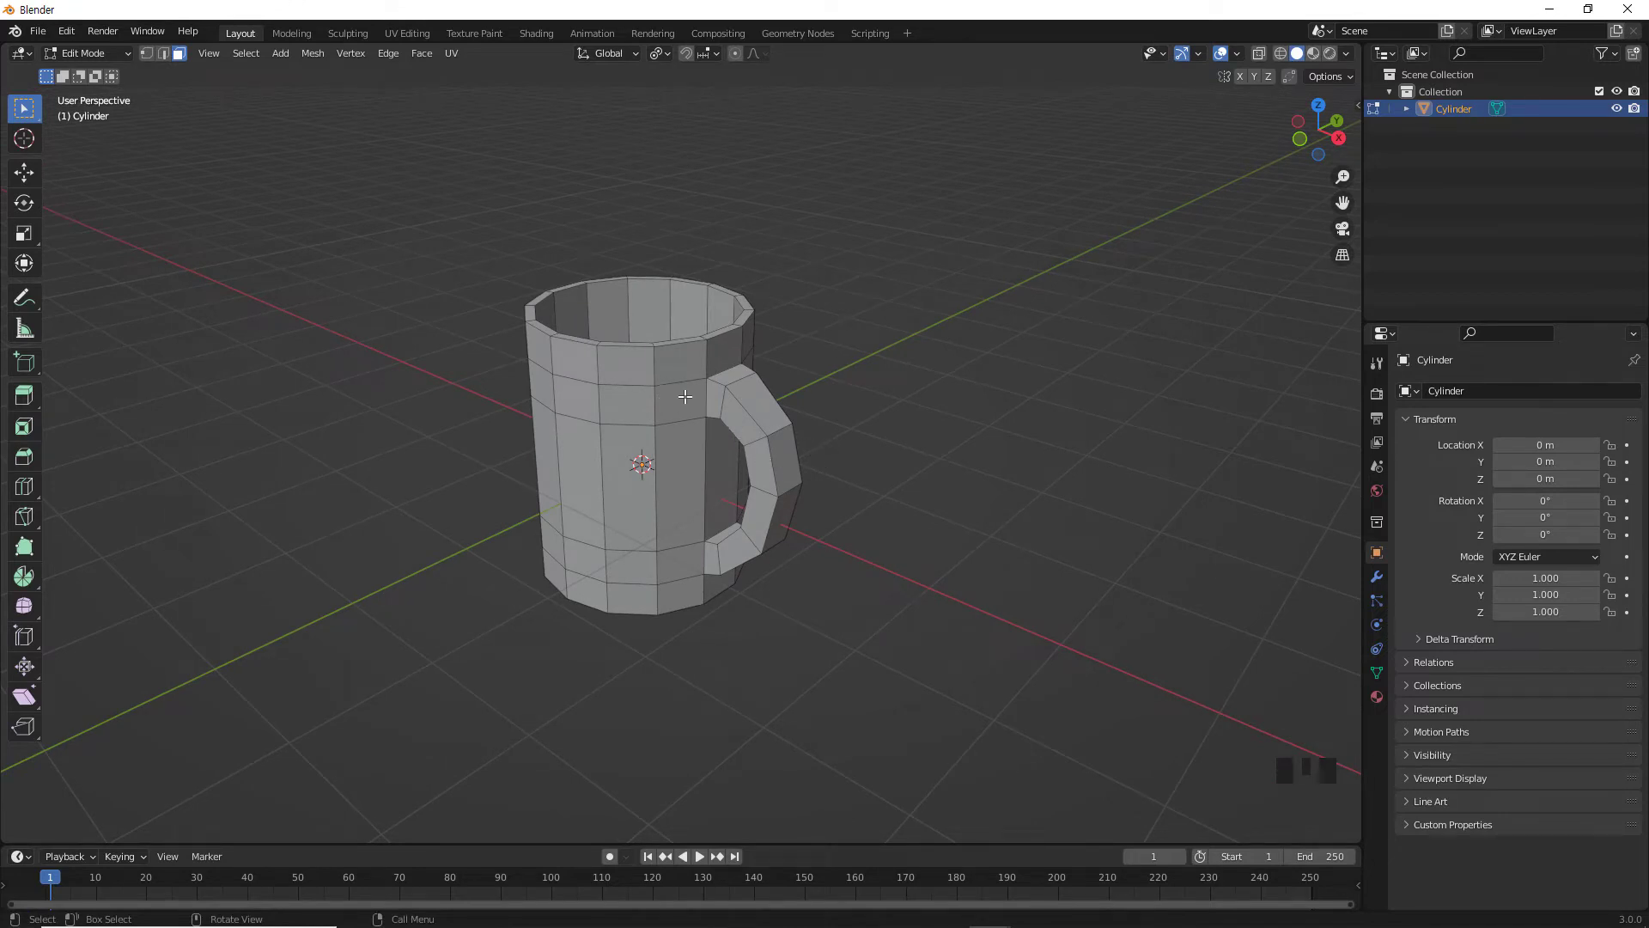
# Switch to Object Mode, add a Subdivision modifier to the mug, and set its viewport level to 3.
pyautogui.press('Tab')
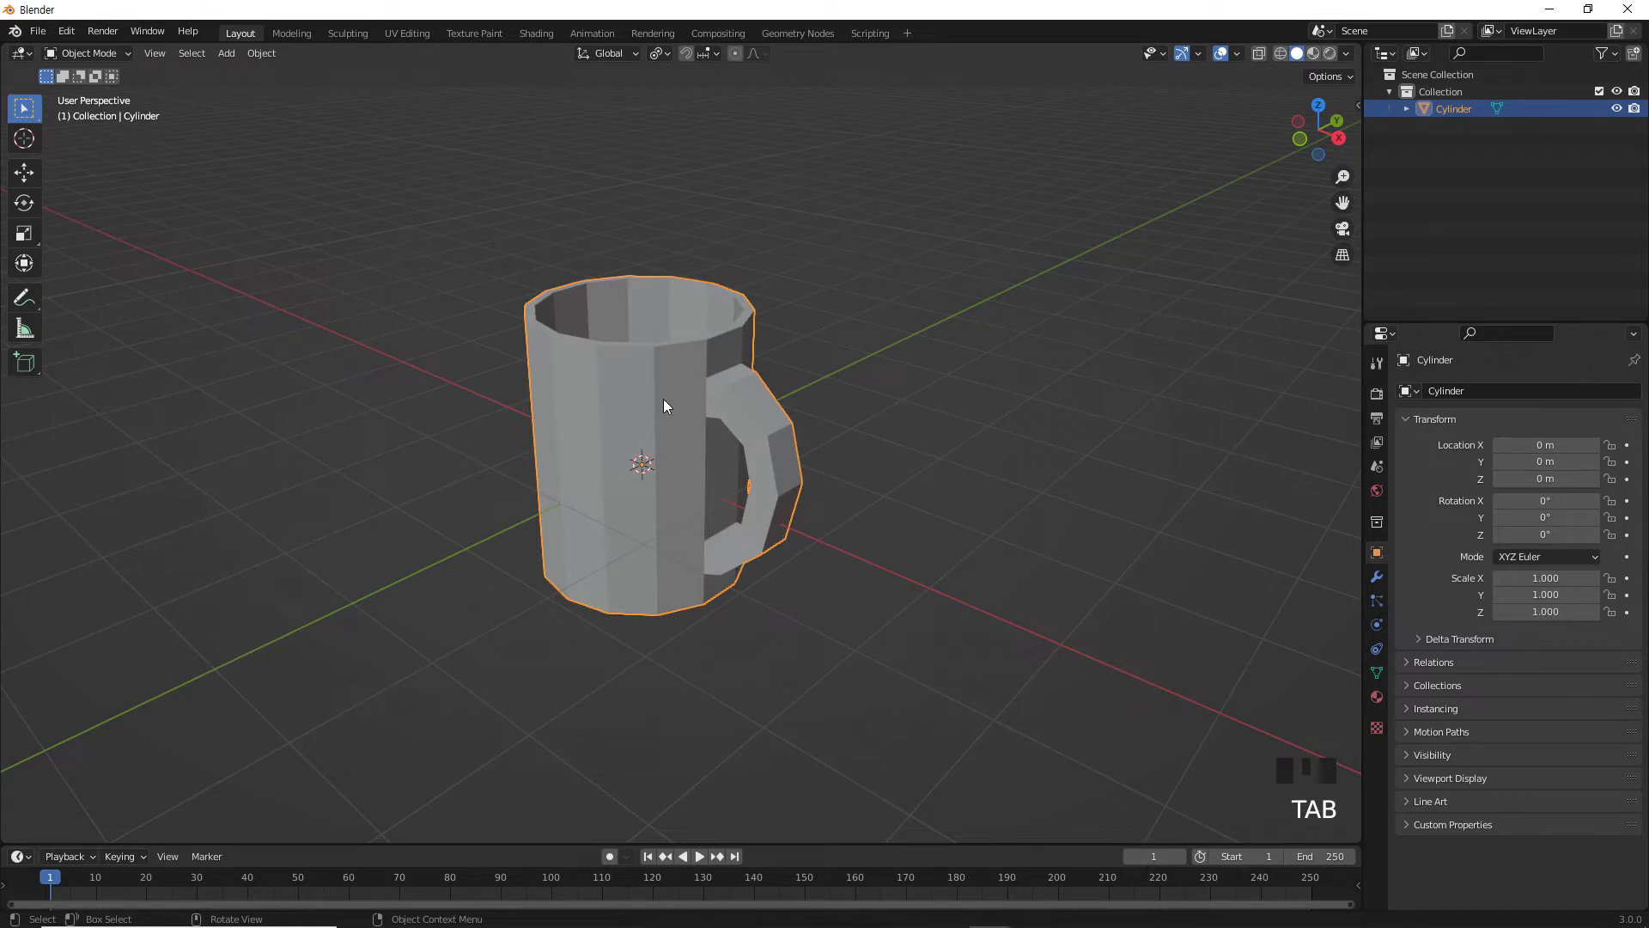
pyautogui.hotkey('ctrl', '1')
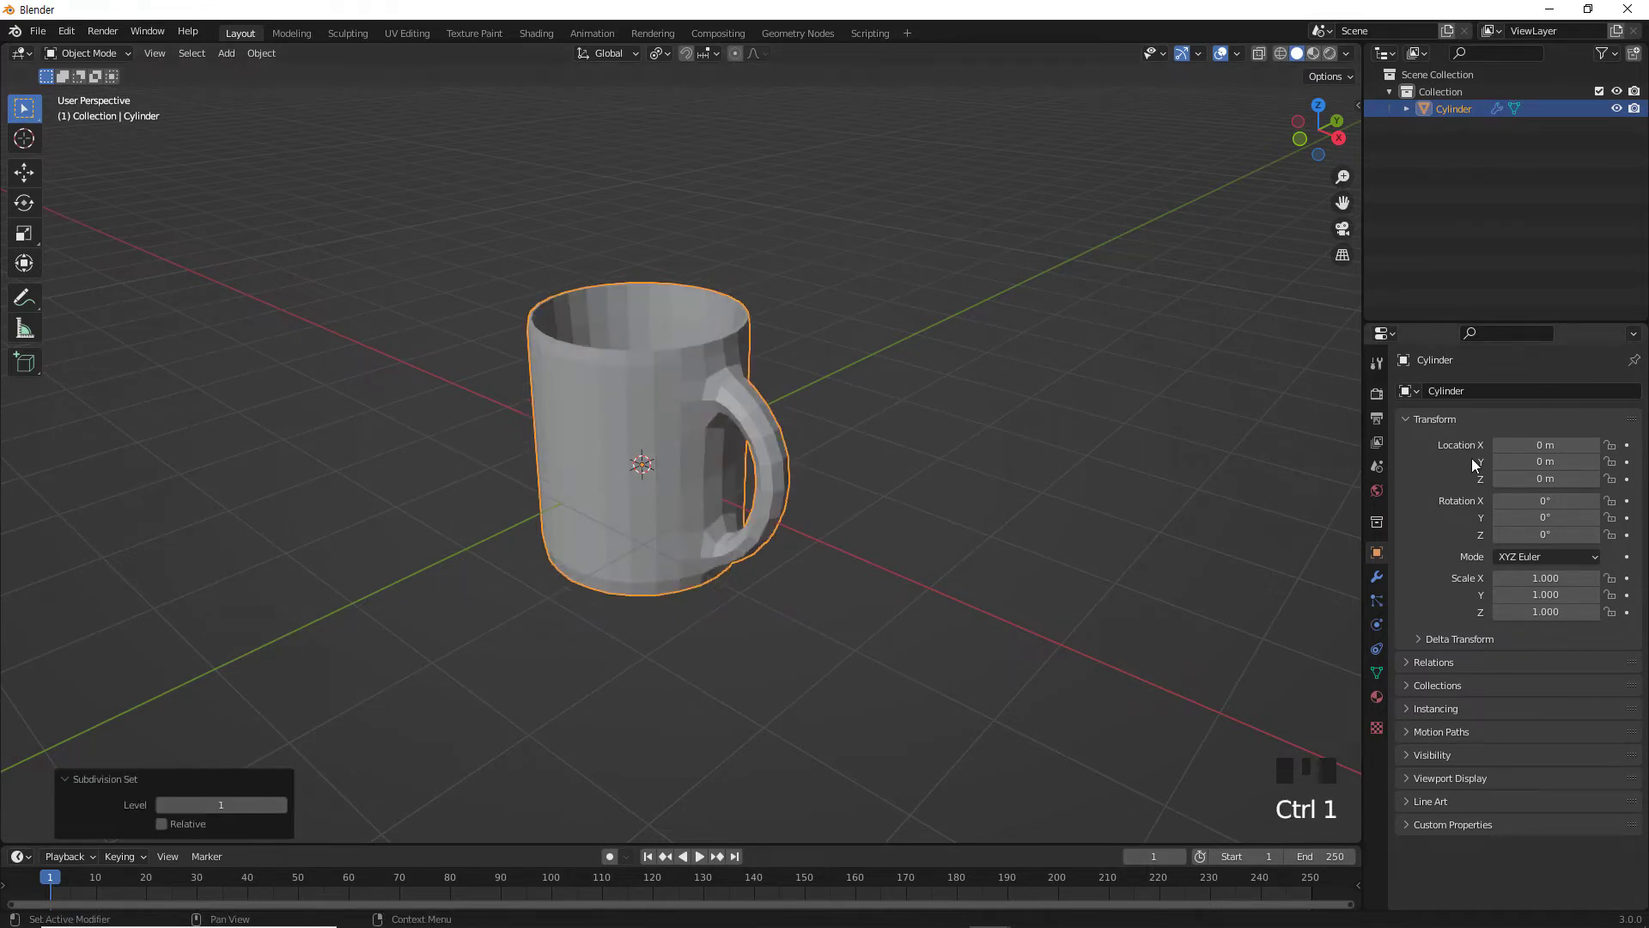
pyautogui.click(1377, 576)
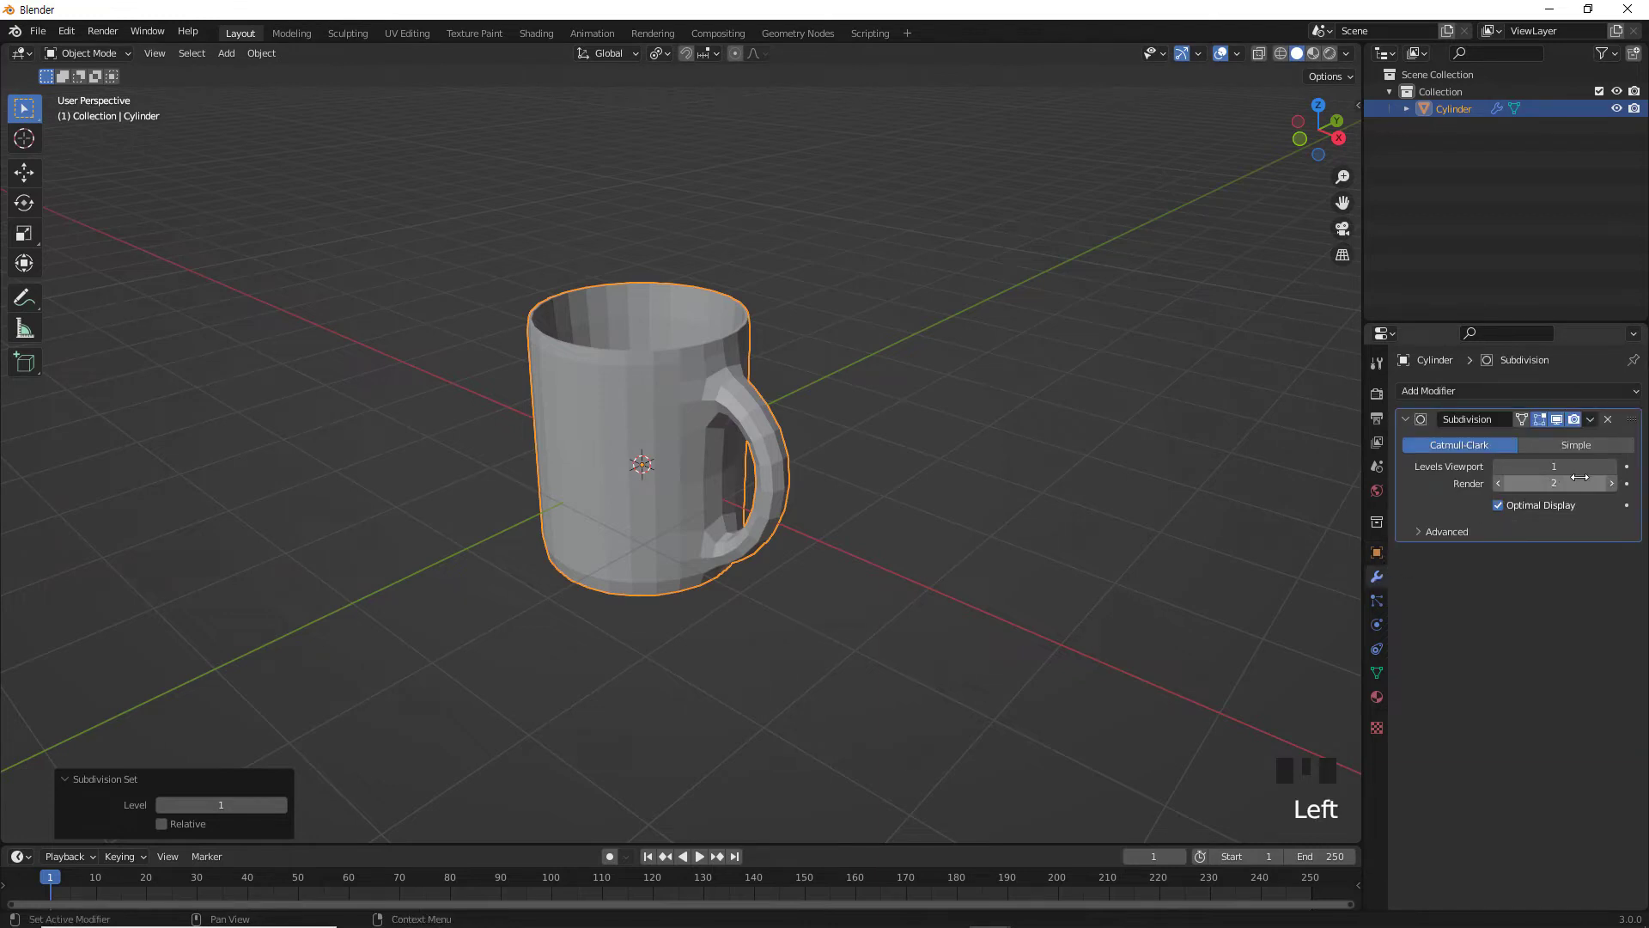
pyautogui.click(1612, 465)
pyautogui.click(1611, 466)
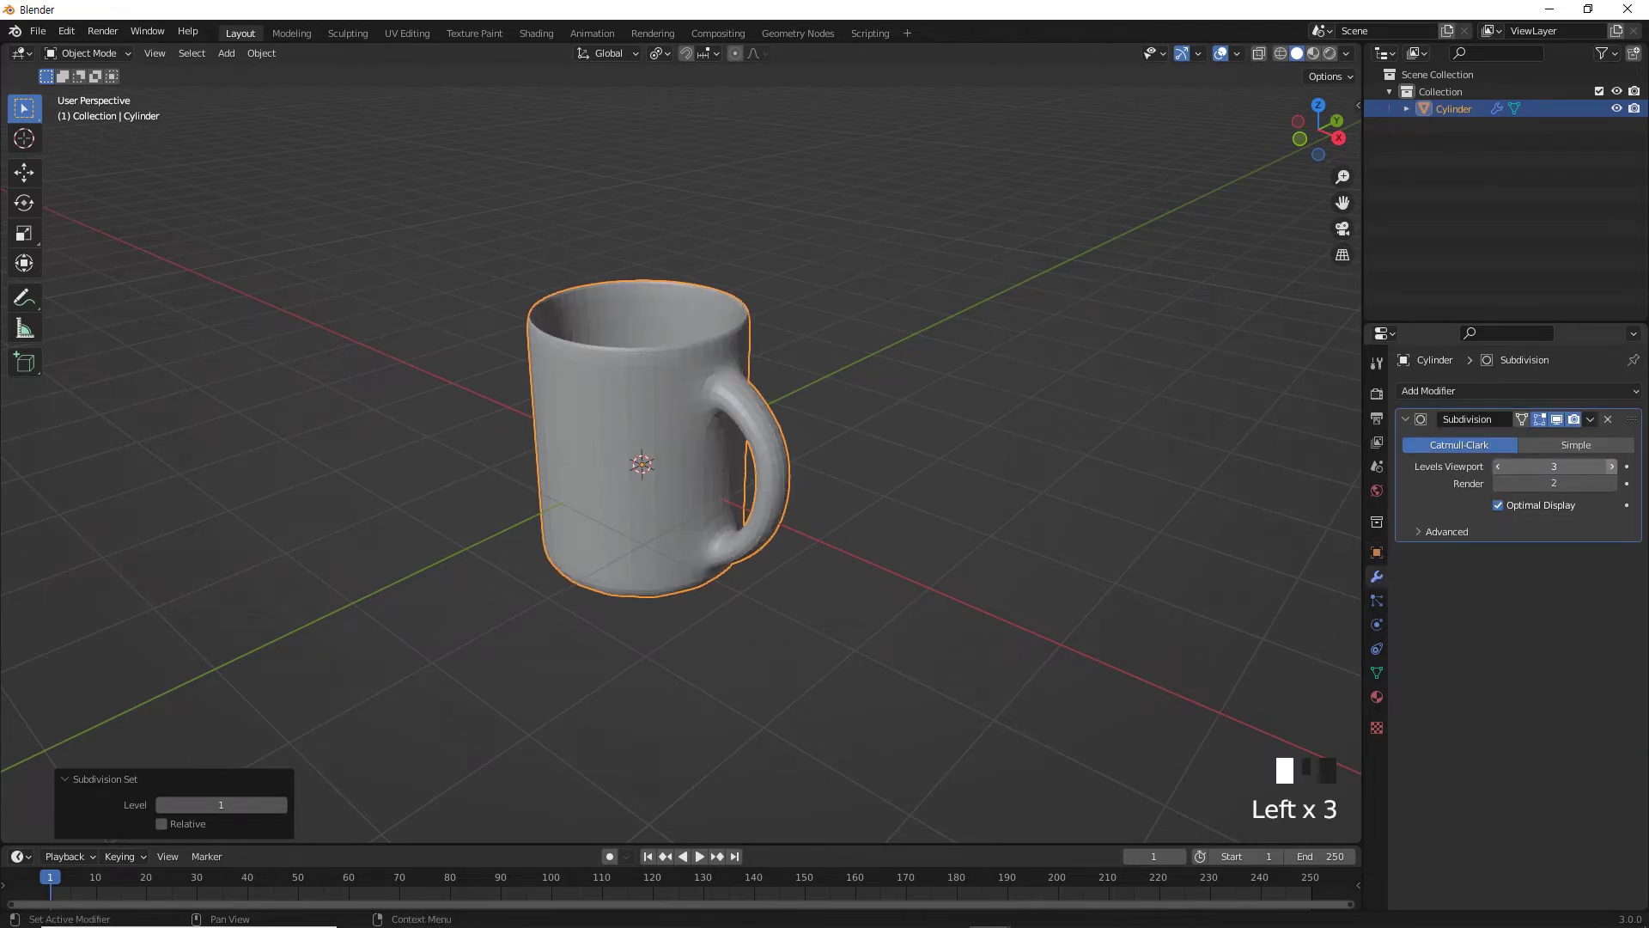
# Examine the smoothed mug's base, sides, handle and interior from several angles.
pyautogui.moveTo(866, 538); pyautogui.dragTo(893, 403, button='middle')
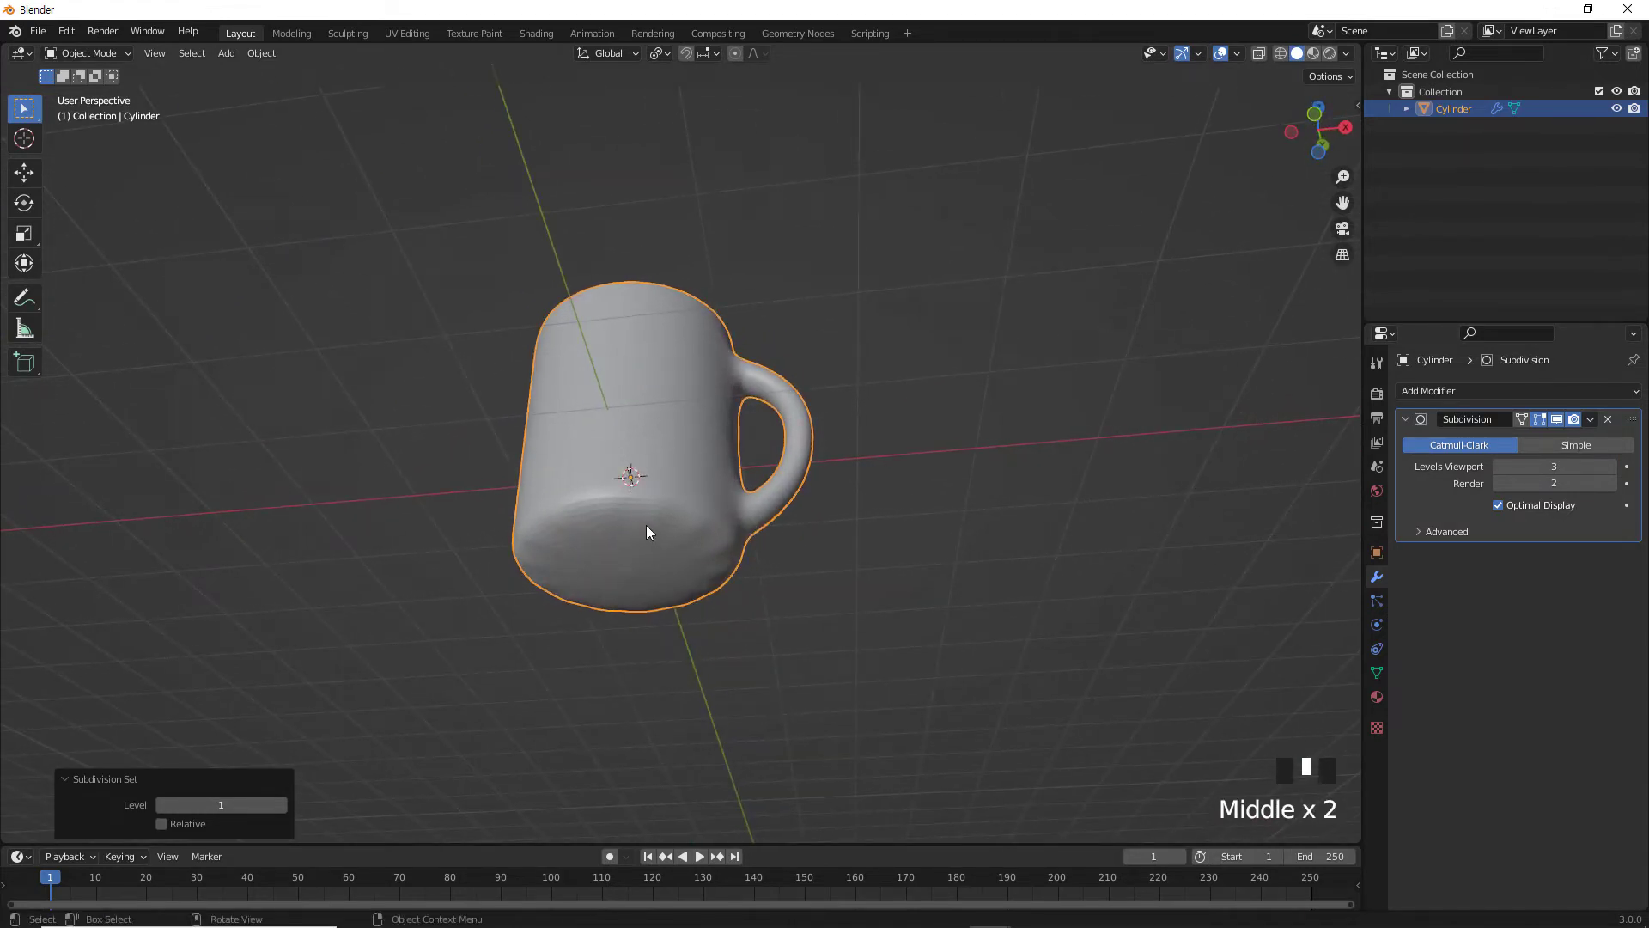
pyautogui.moveTo(676, 541); pyautogui.dragTo(593, 598, button='middle')
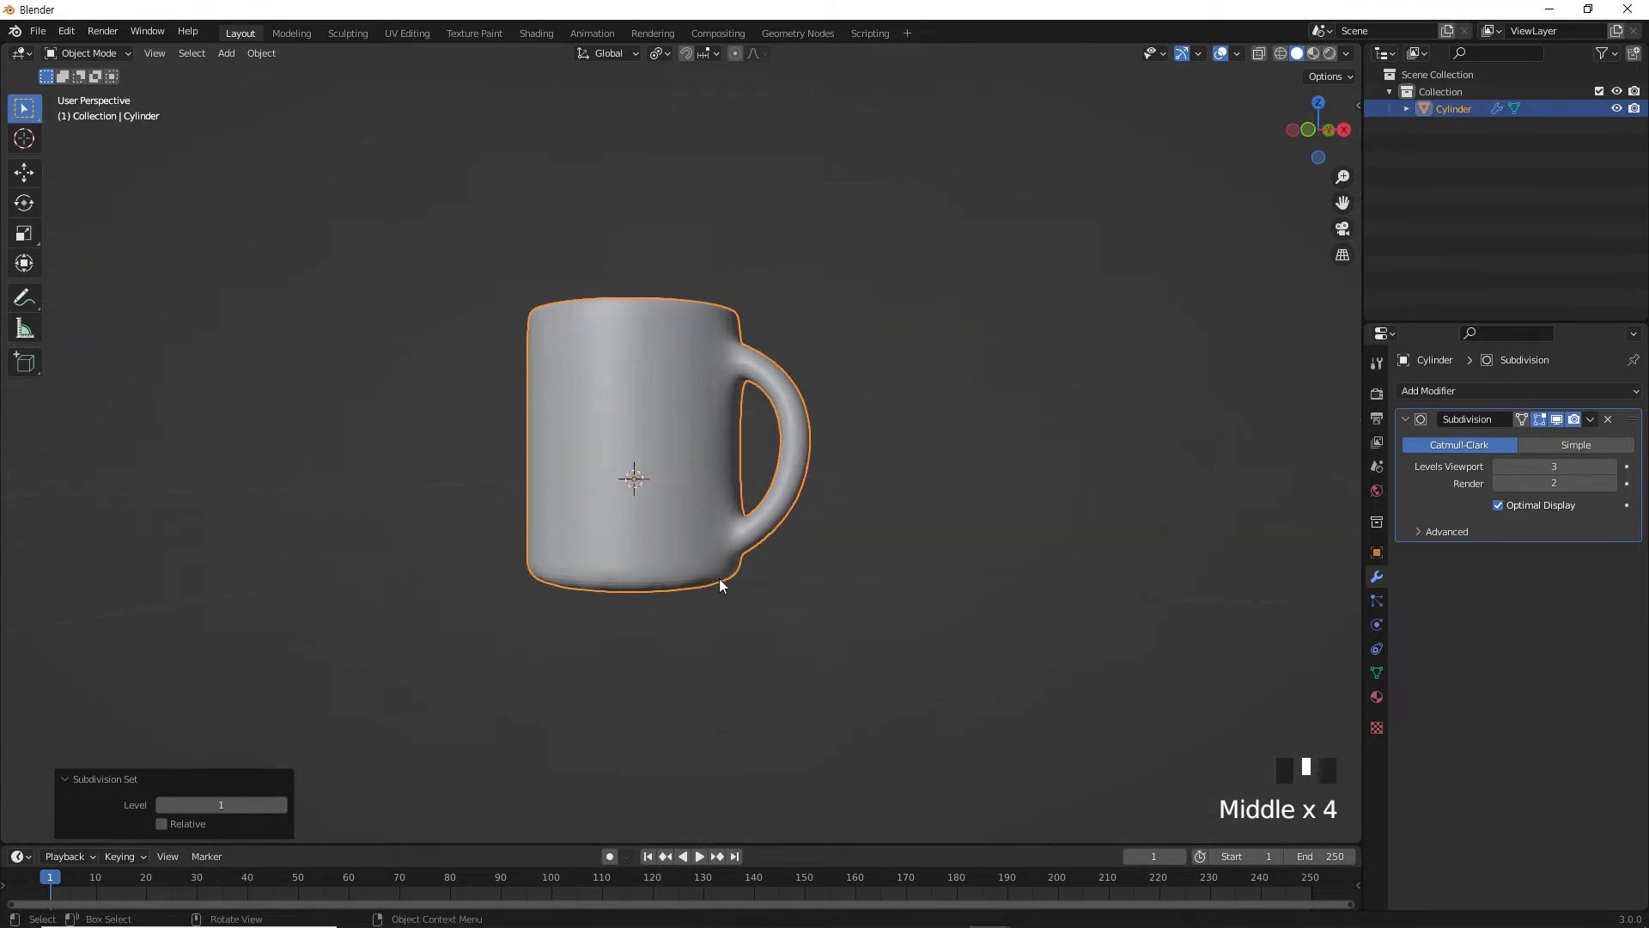
pyautogui.moveTo(667, 550); pyautogui.dragTo(622, 563, button='middle')
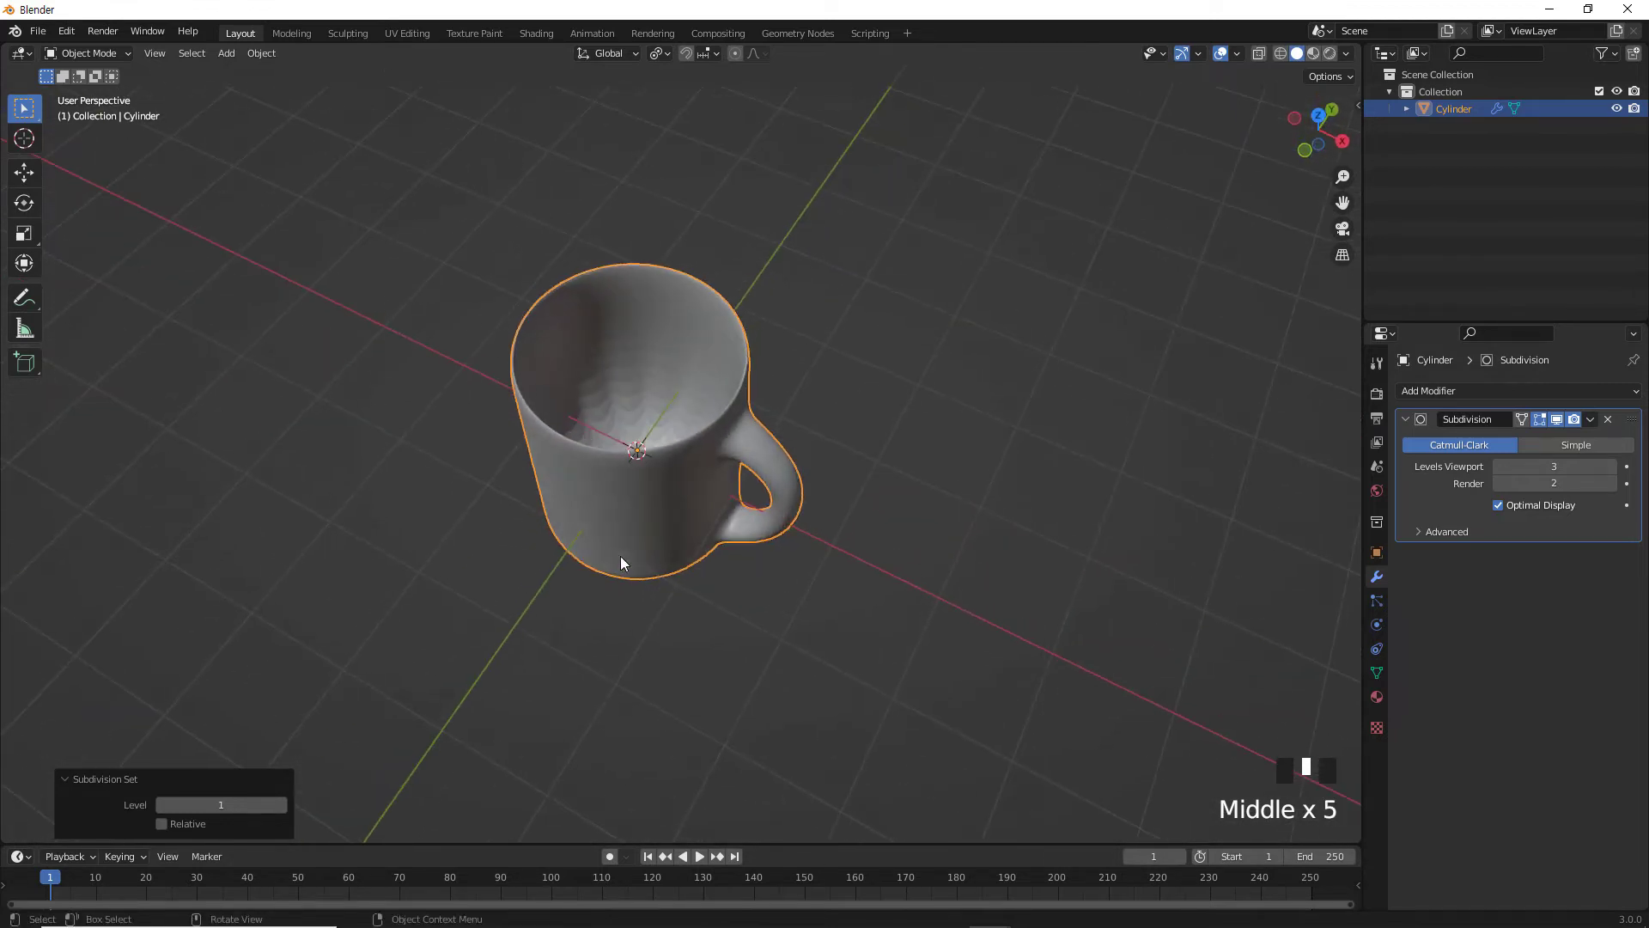
pyautogui.scroll(3, 641, 475)
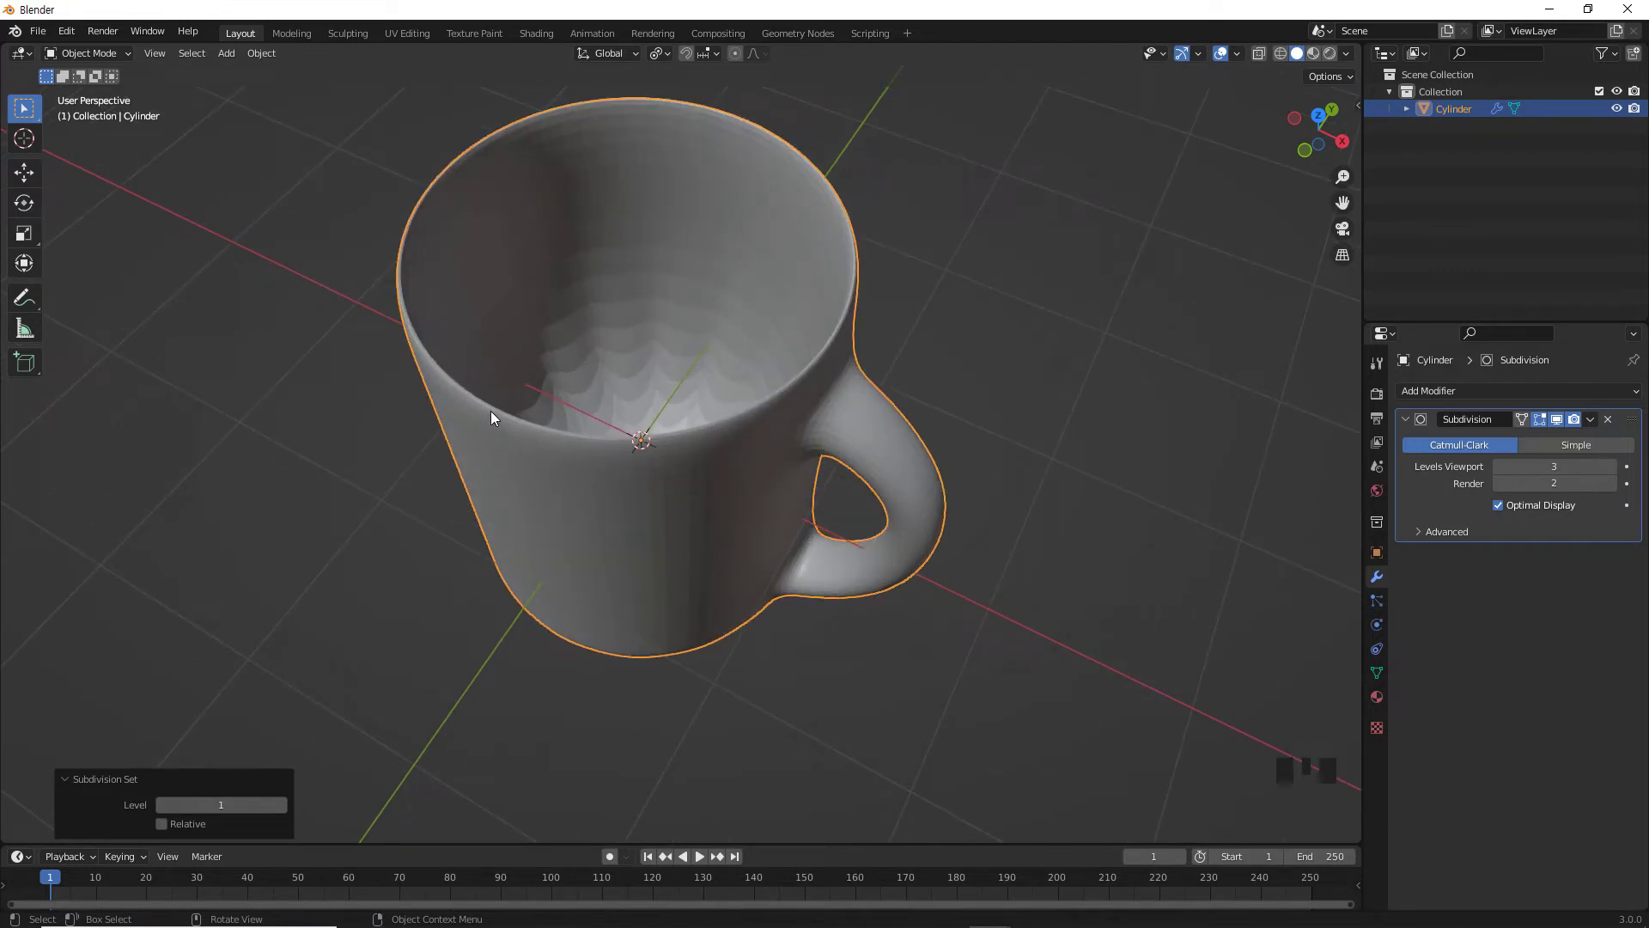
pyautogui.moveTo(699, 386); pyautogui.dragTo(711, 431, button='middle')
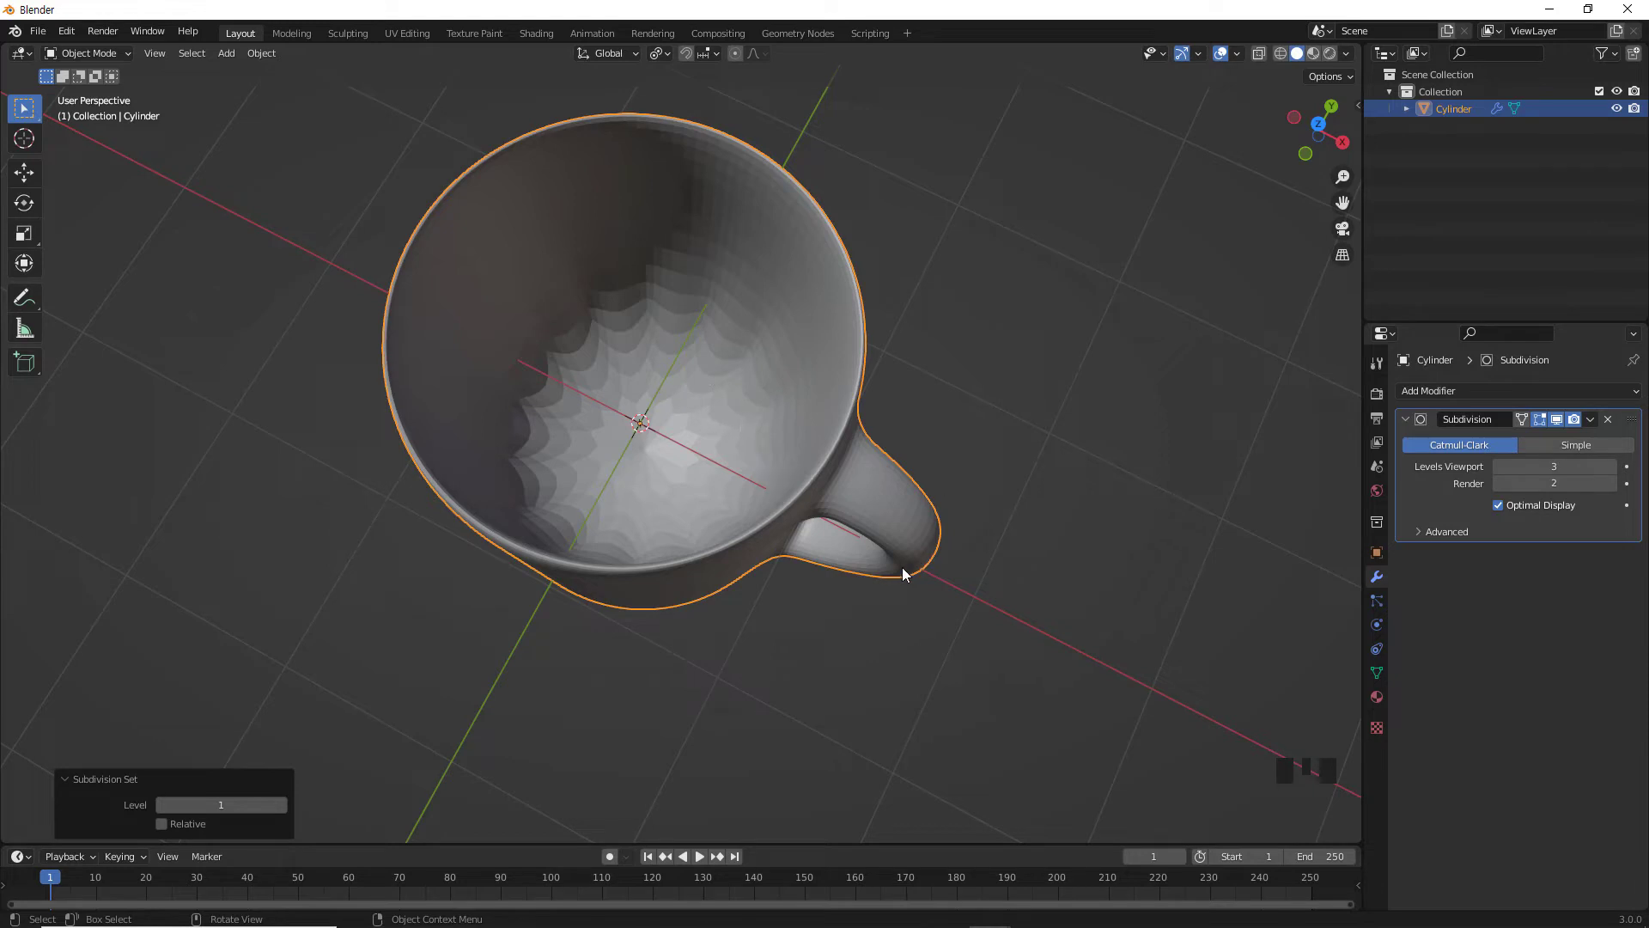
pyautogui.moveTo(791, 607); pyautogui.dragTo(796, 504, button='middle')
# Enter Edit Mode in front view and compare the mug with and without the modifier's Edit Mode display, leaving it on.
pyautogui.press('Tab')
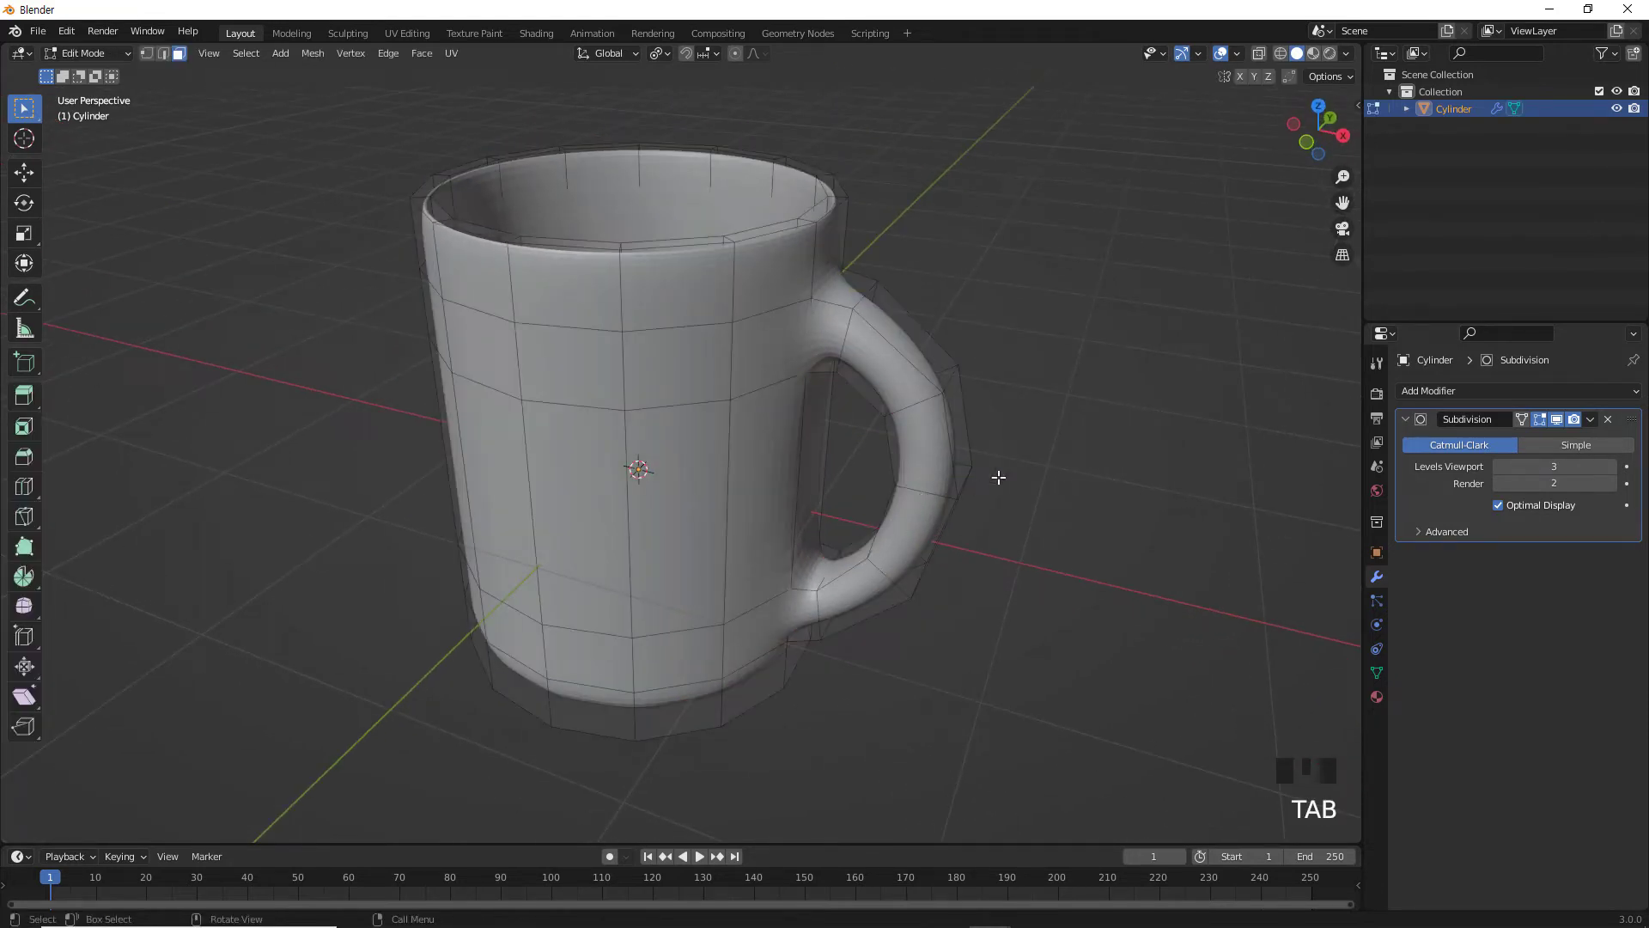
pyautogui.press('KP_1')
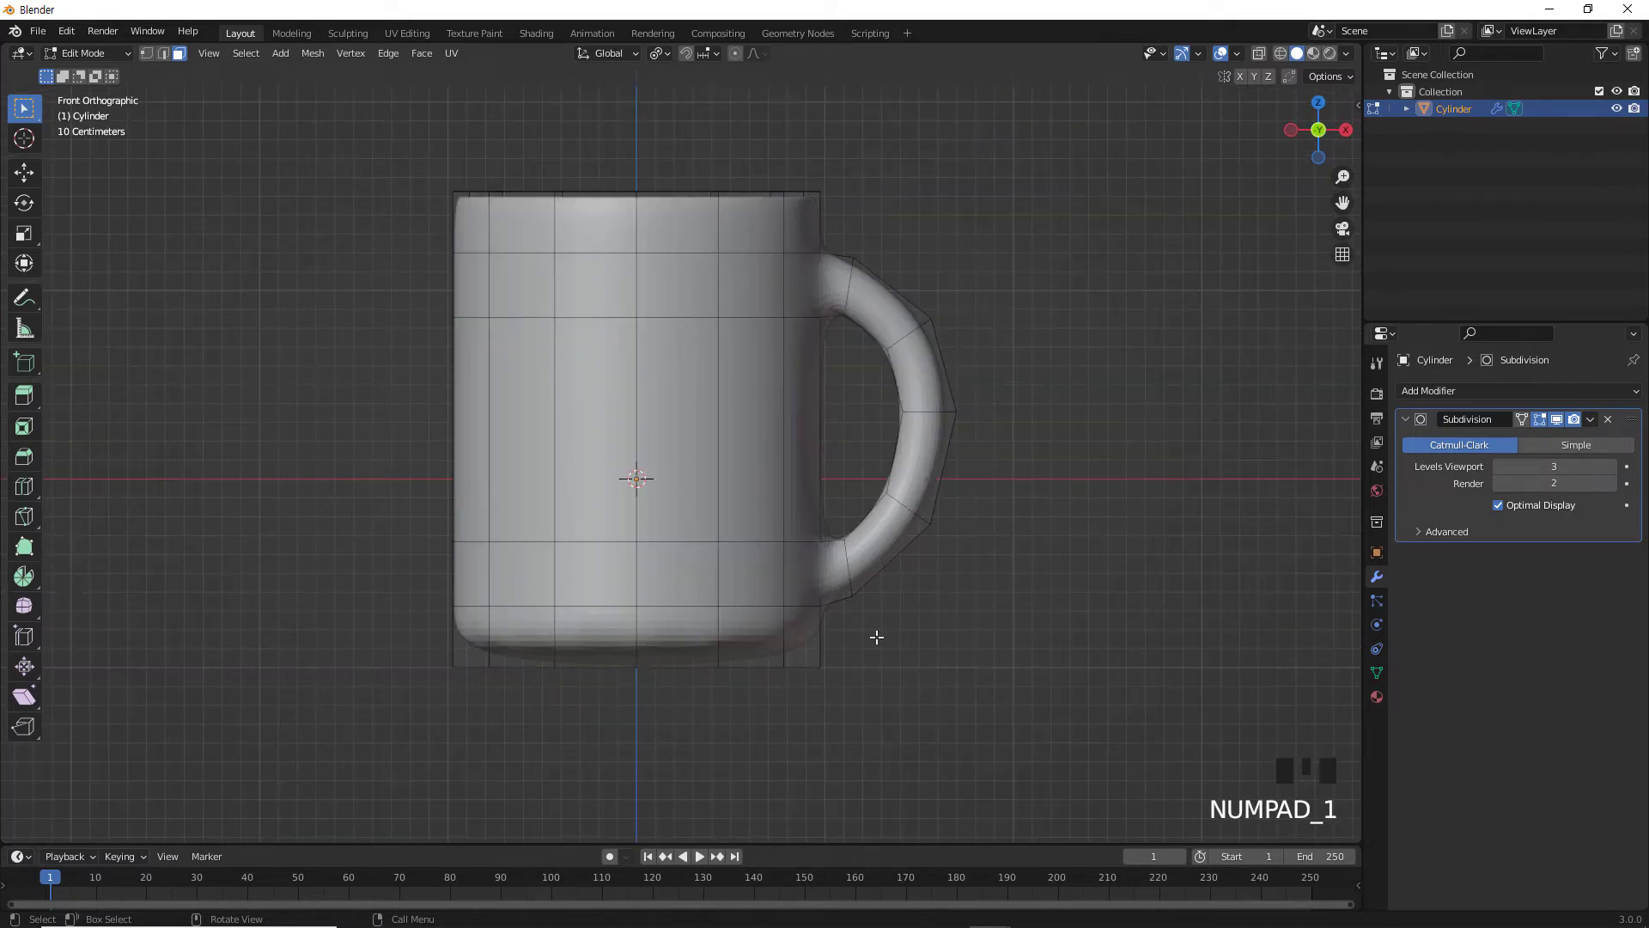
pyautogui.keyDown('shift'); pyautogui.moveTo(786, 614); pyautogui.dragTo(886, 573, button='middle'); pyautogui.keyUp('shift')
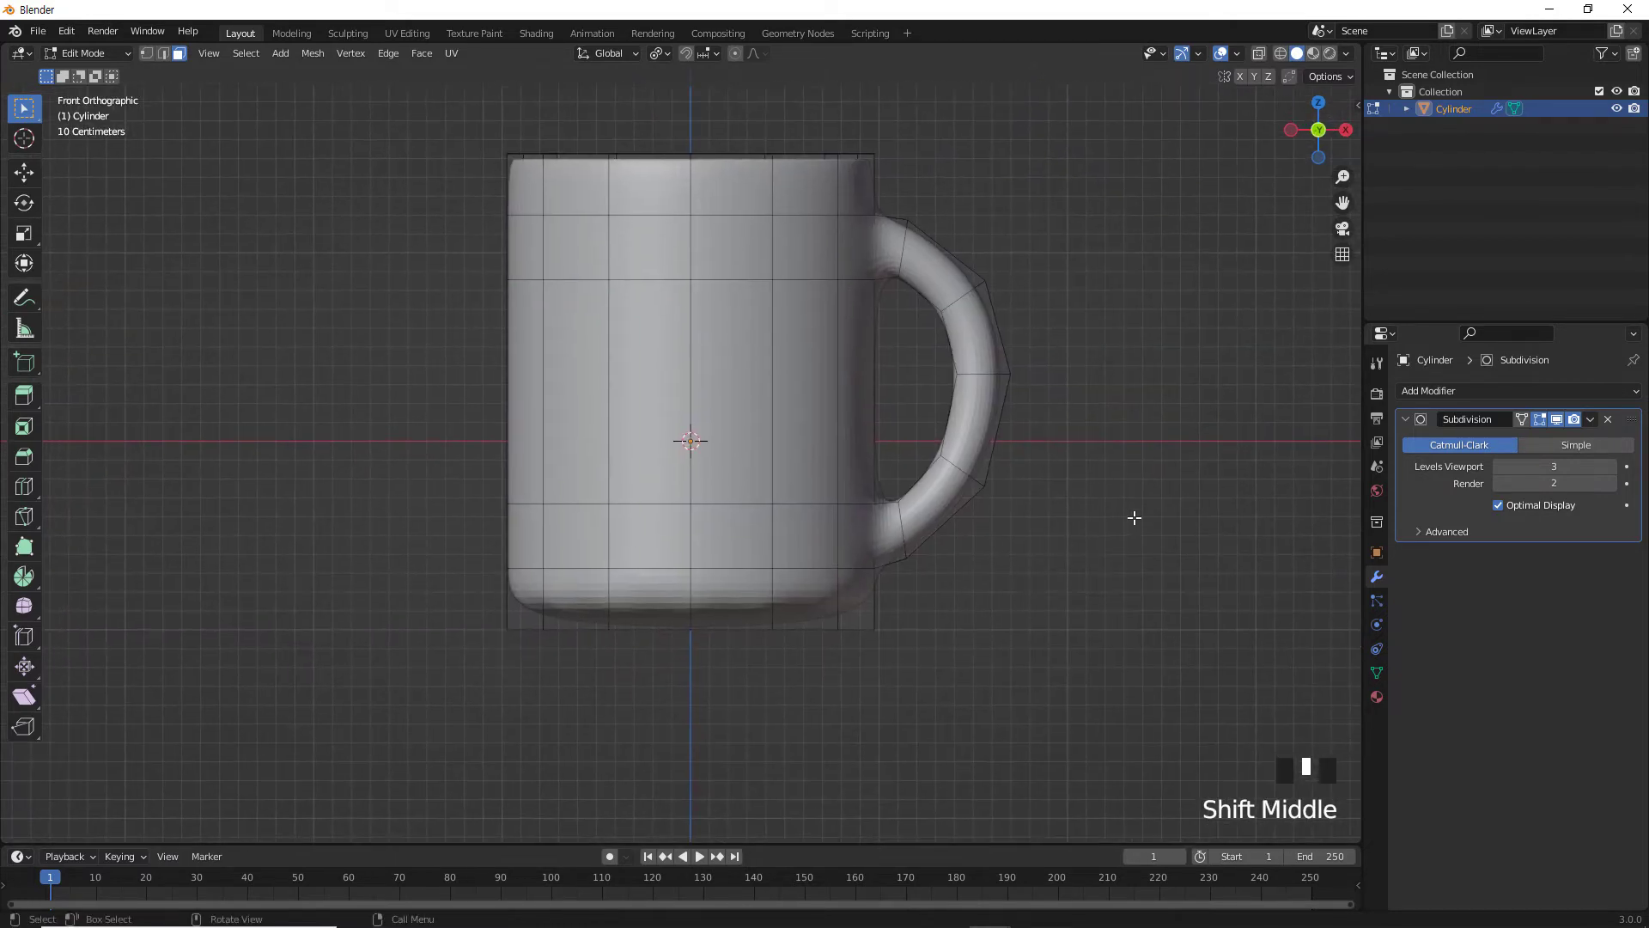
pyautogui.click(1538, 418)
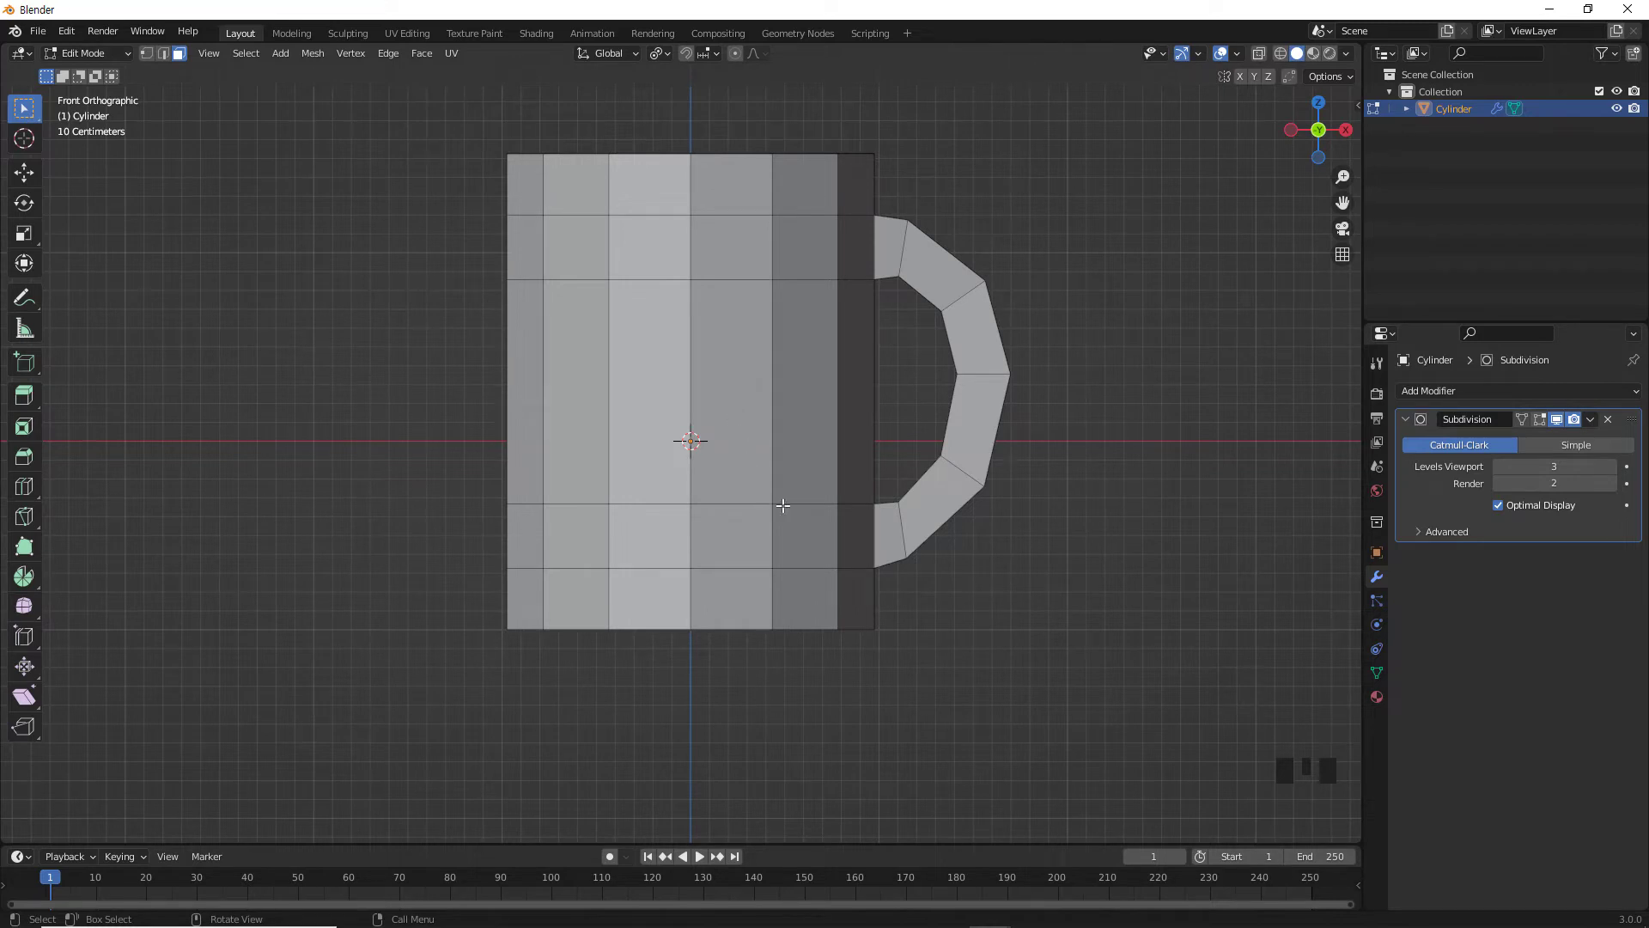
pyautogui.click(1537, 420)
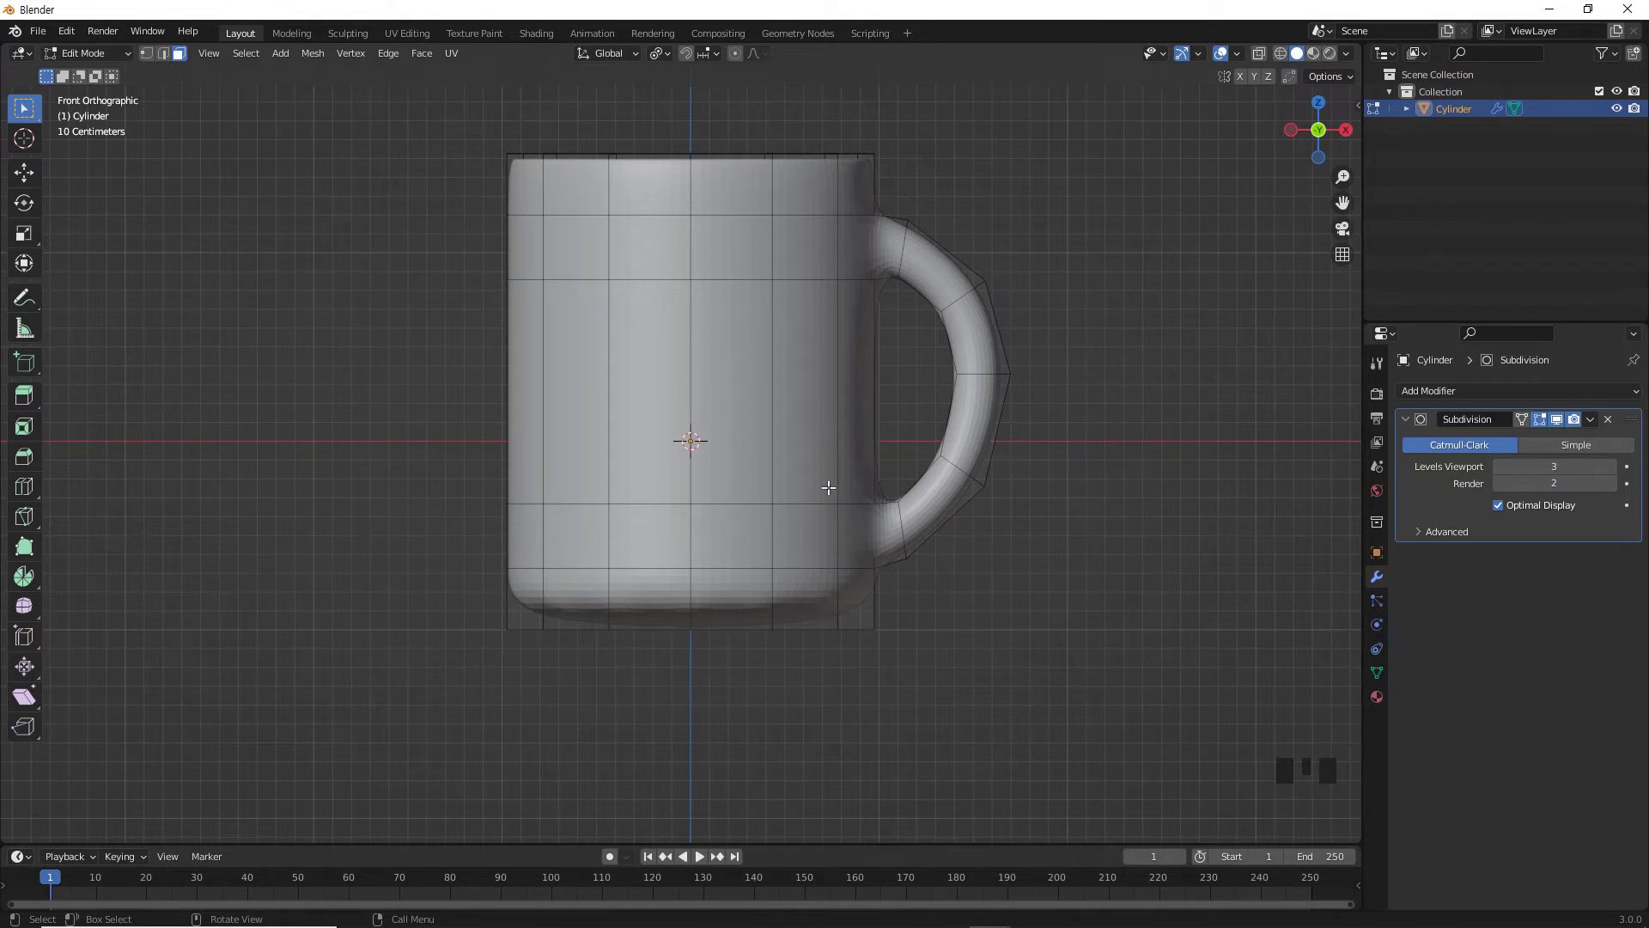
pyautogui.click(1538, 419)
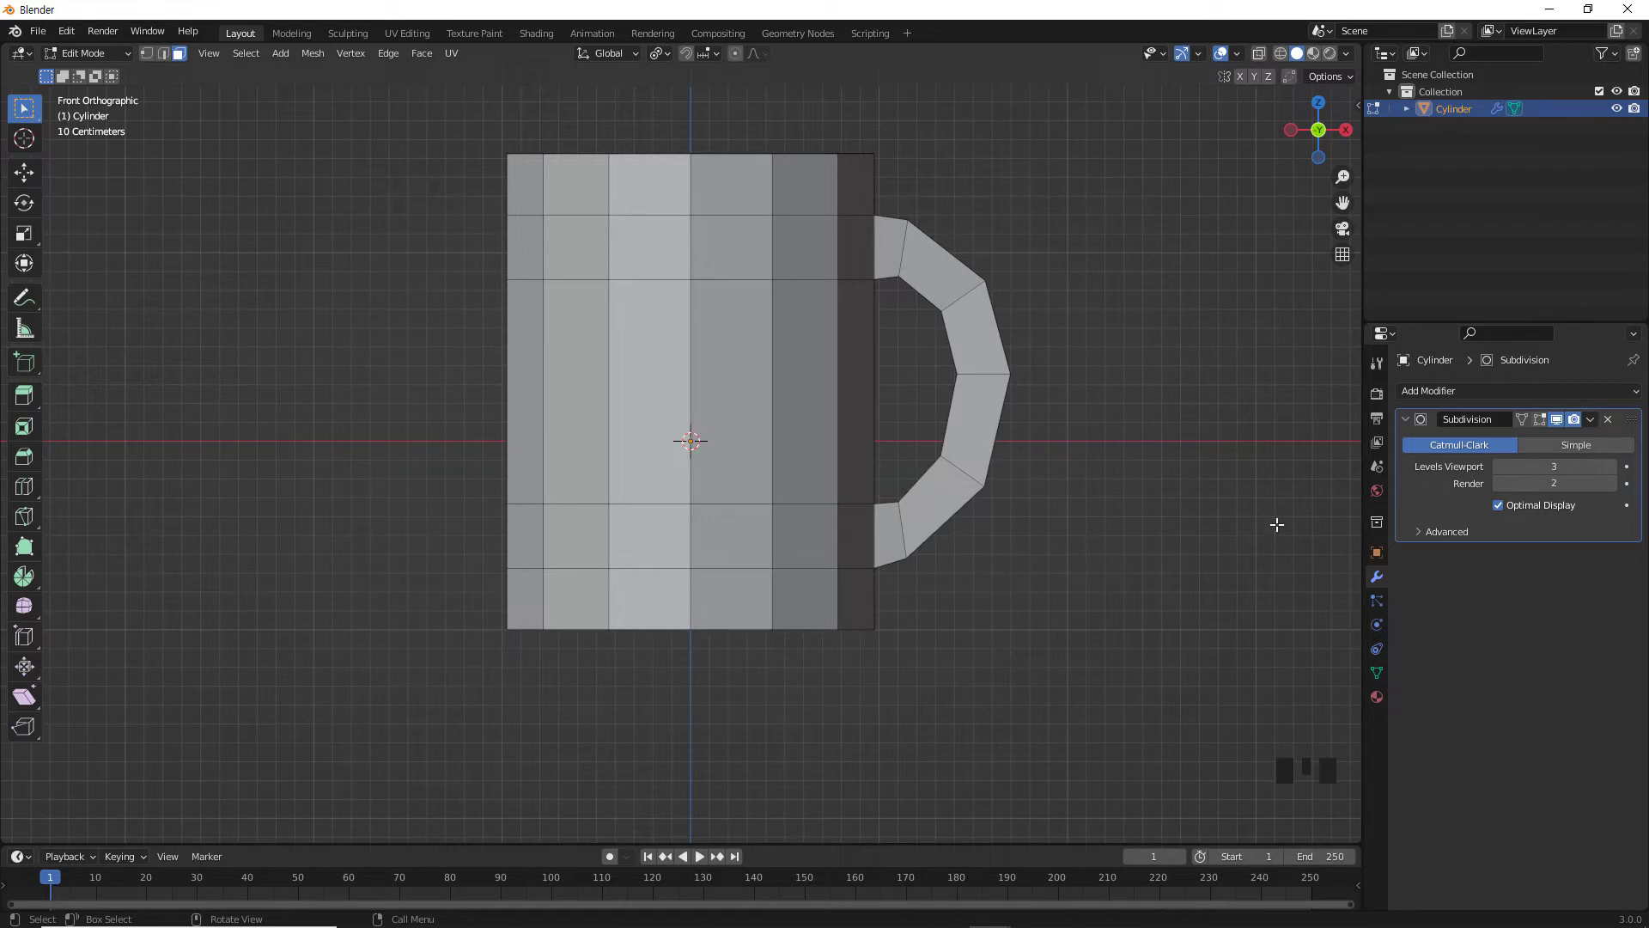
pyautogui.click(1539, 420)
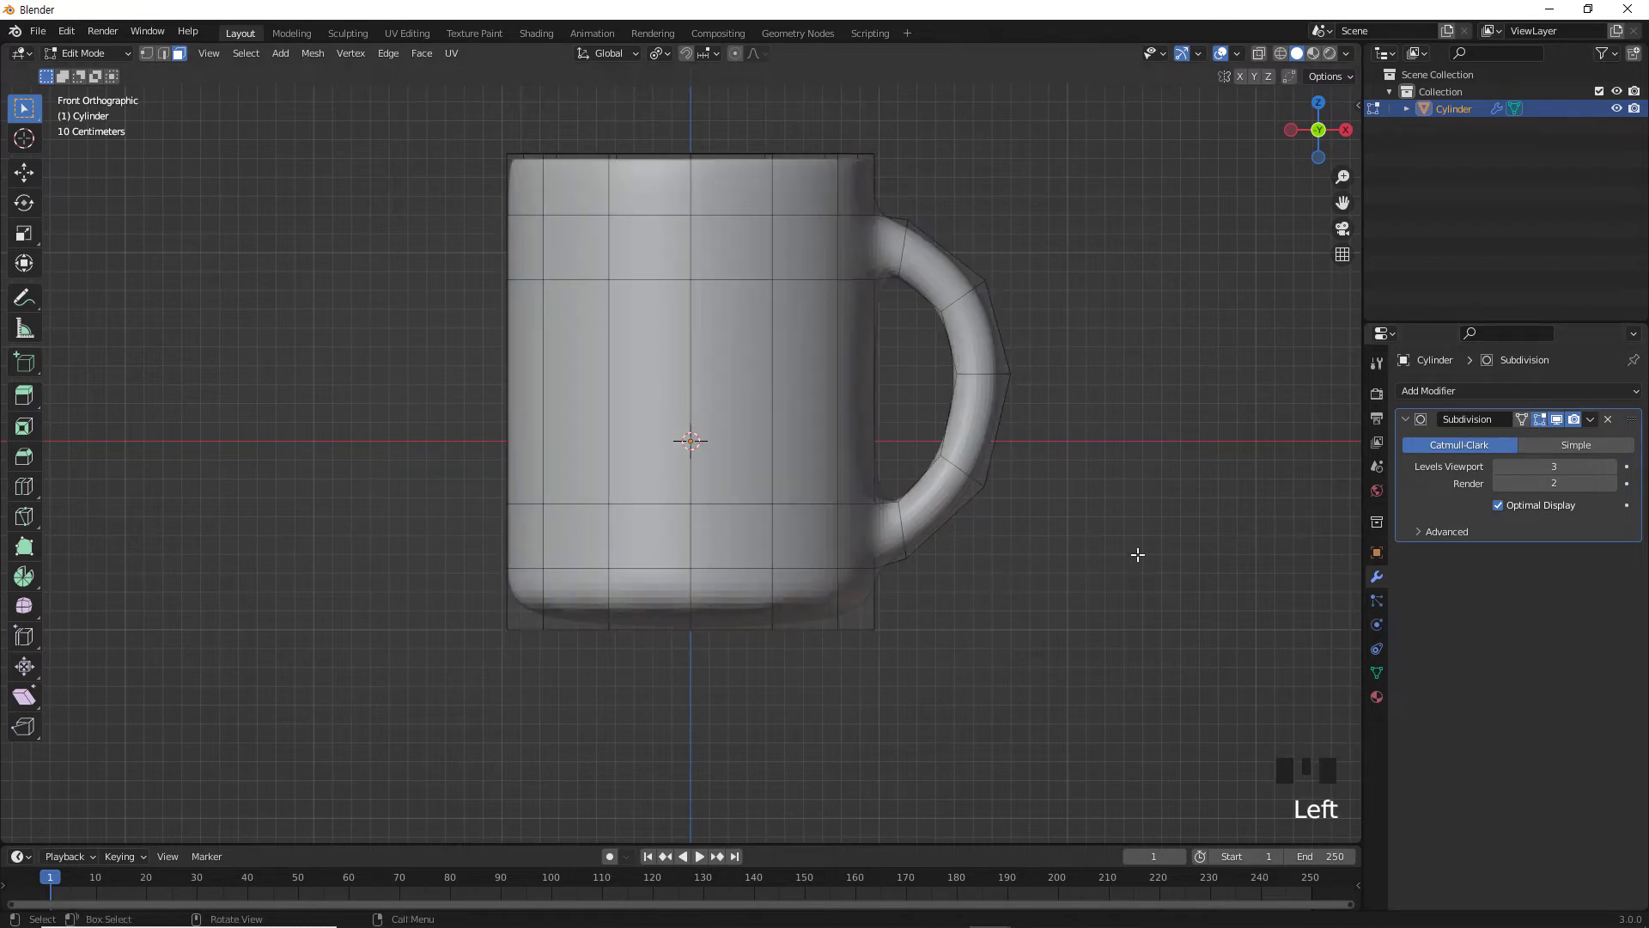
# Add one loop cut around the mug's lowest band and slide it toward the base edge by a factor of about 0.882.
pyautogui.scroll(2, 940, 622)
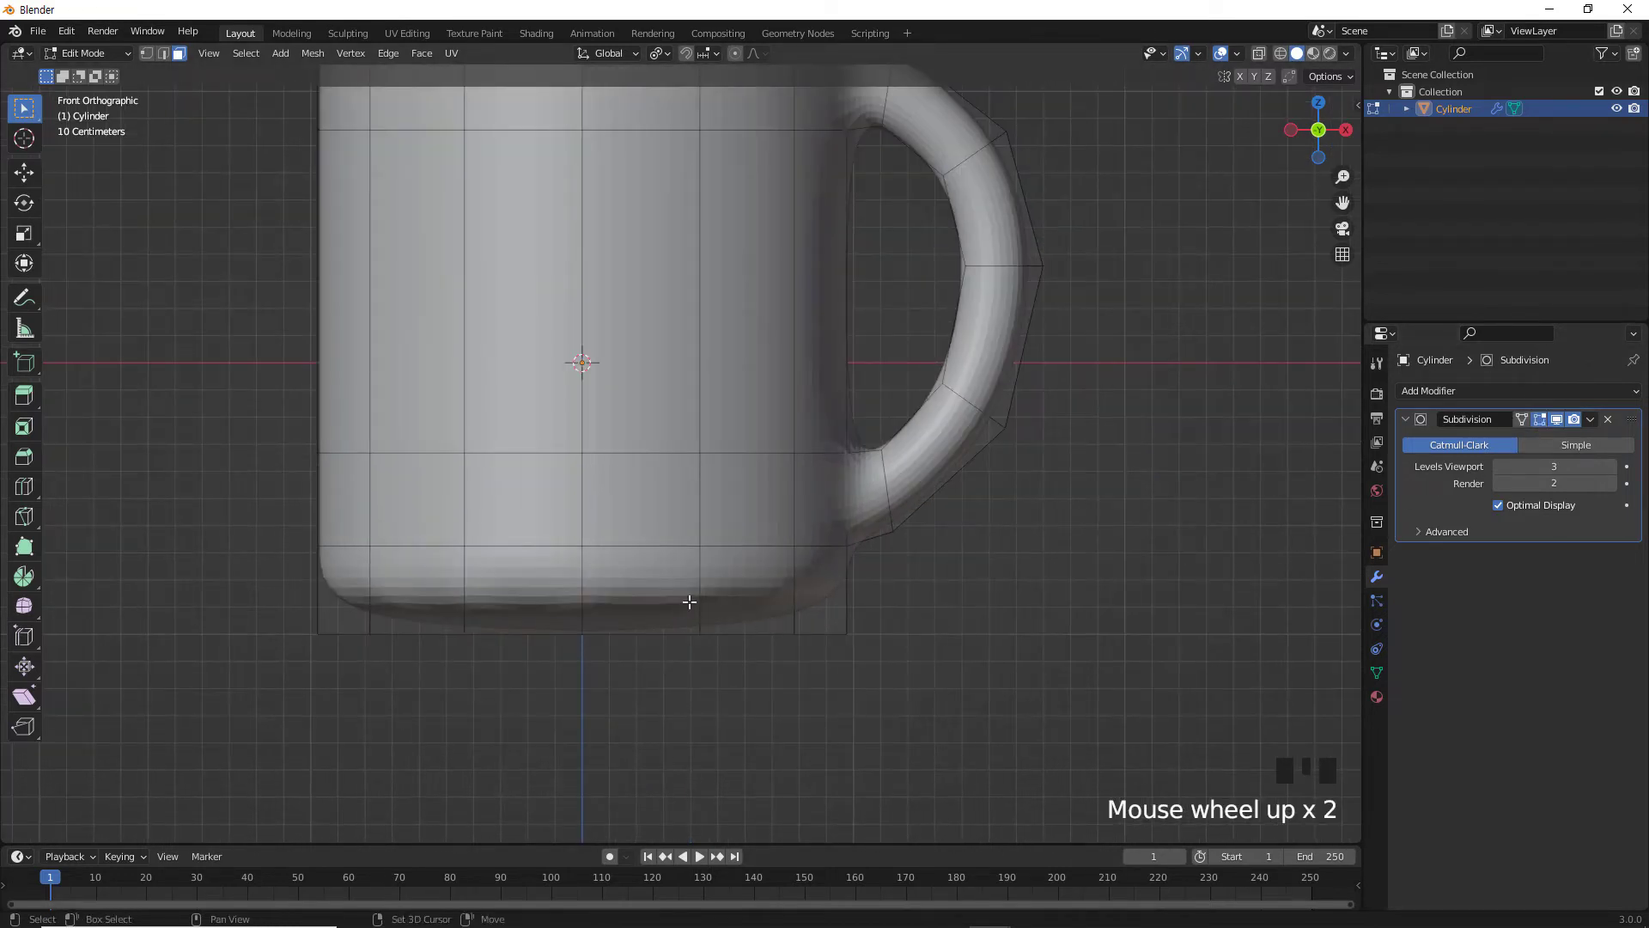
pyautogui.keyDown('shift'); pyautogui.moveTo(688, 600); pyautogui.dragTo(622, 640, button='middle'); pyautogui.keyUp('shift')
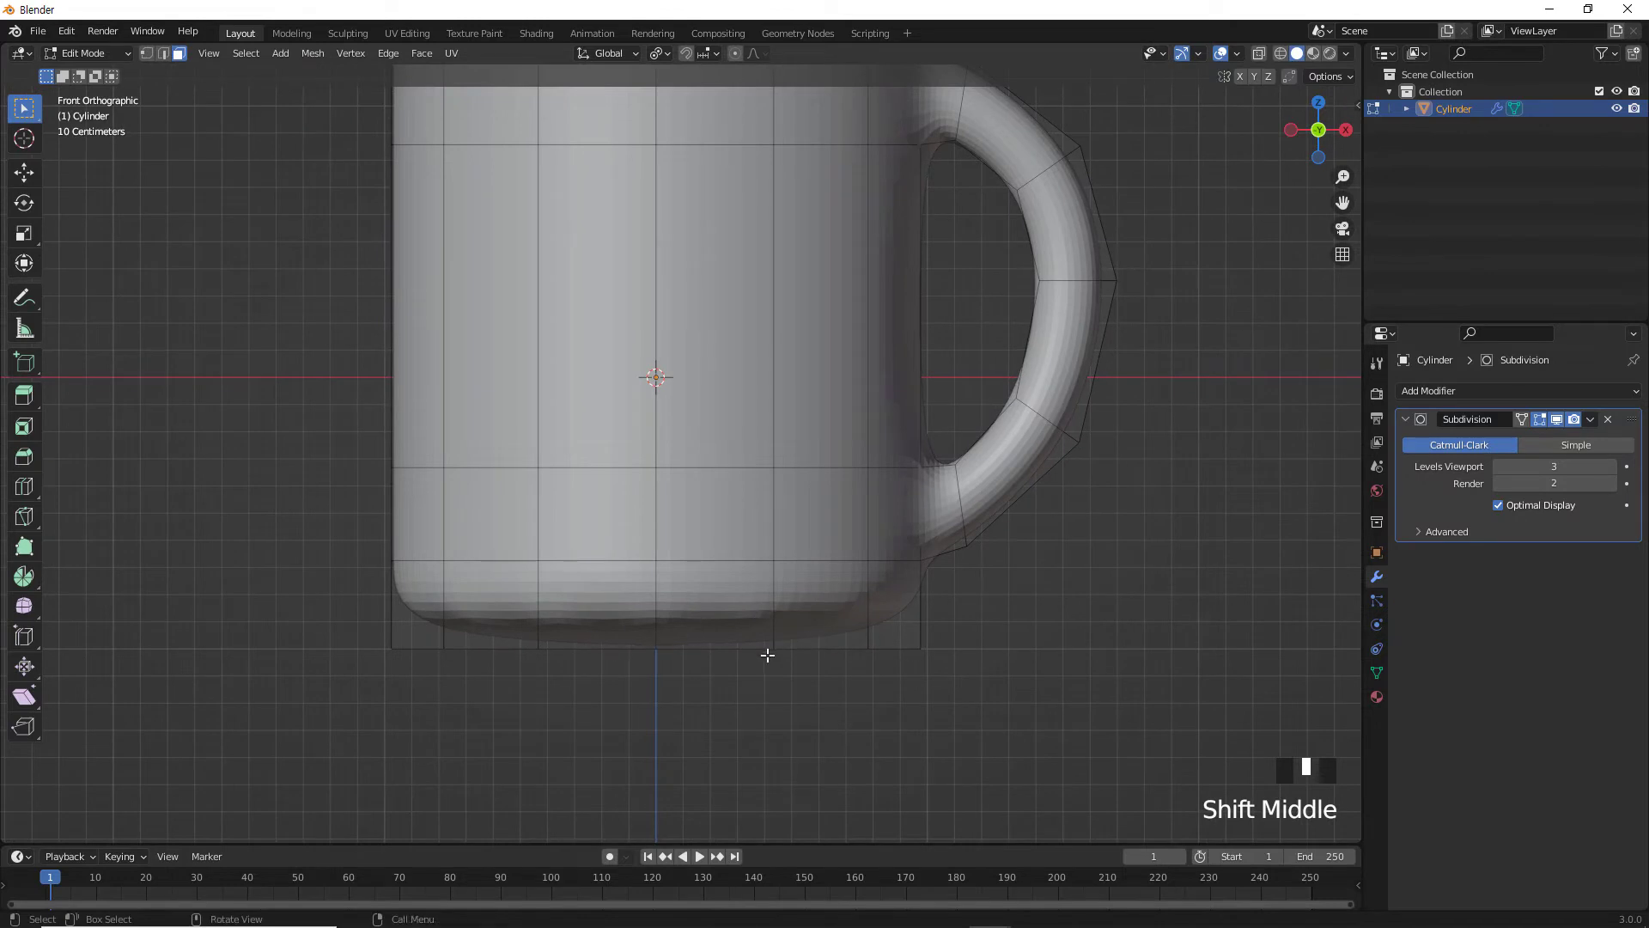
pyautogui.hotkey('ctrl', 'r')
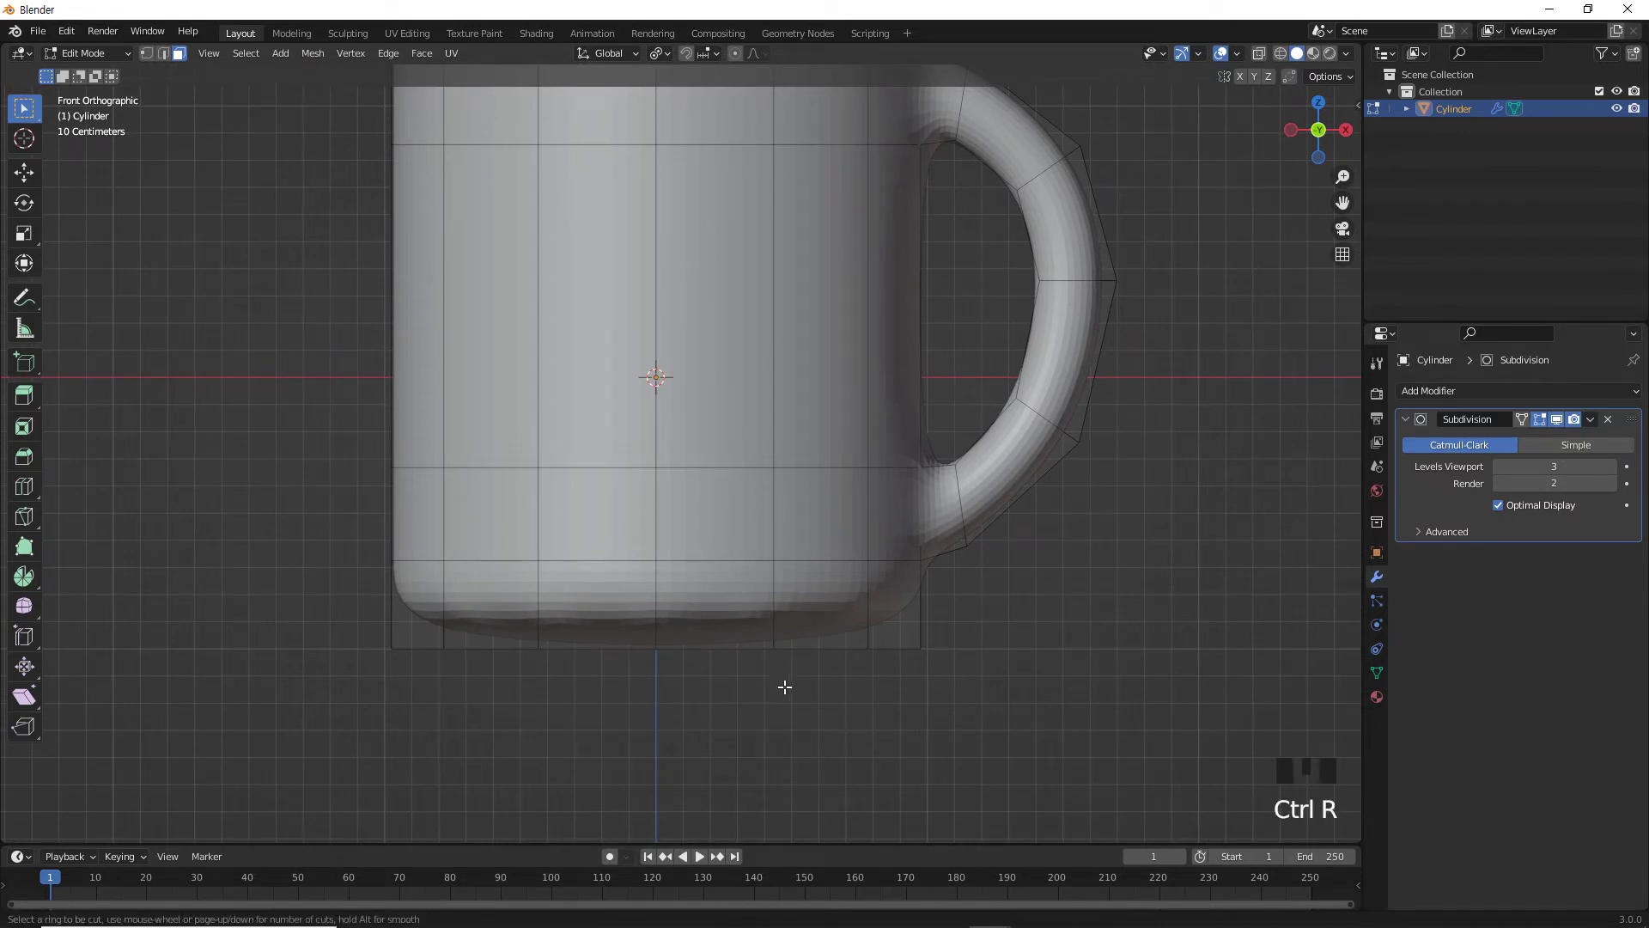
pyautogui.click(867, 622)
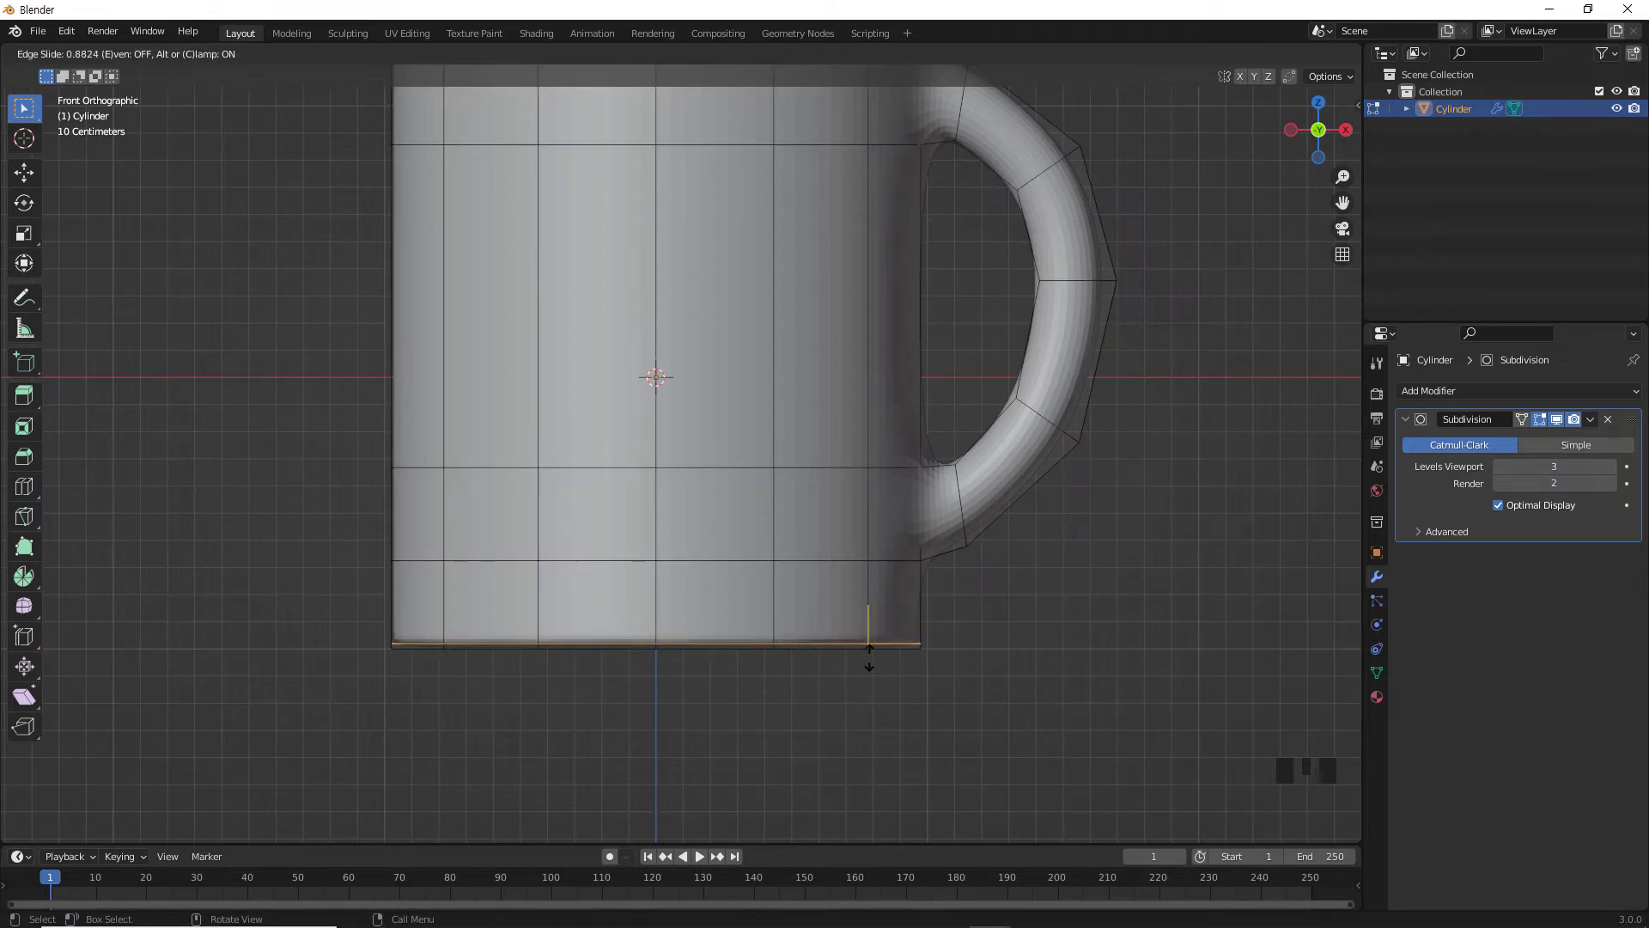
pyautogui.click(869, 657)
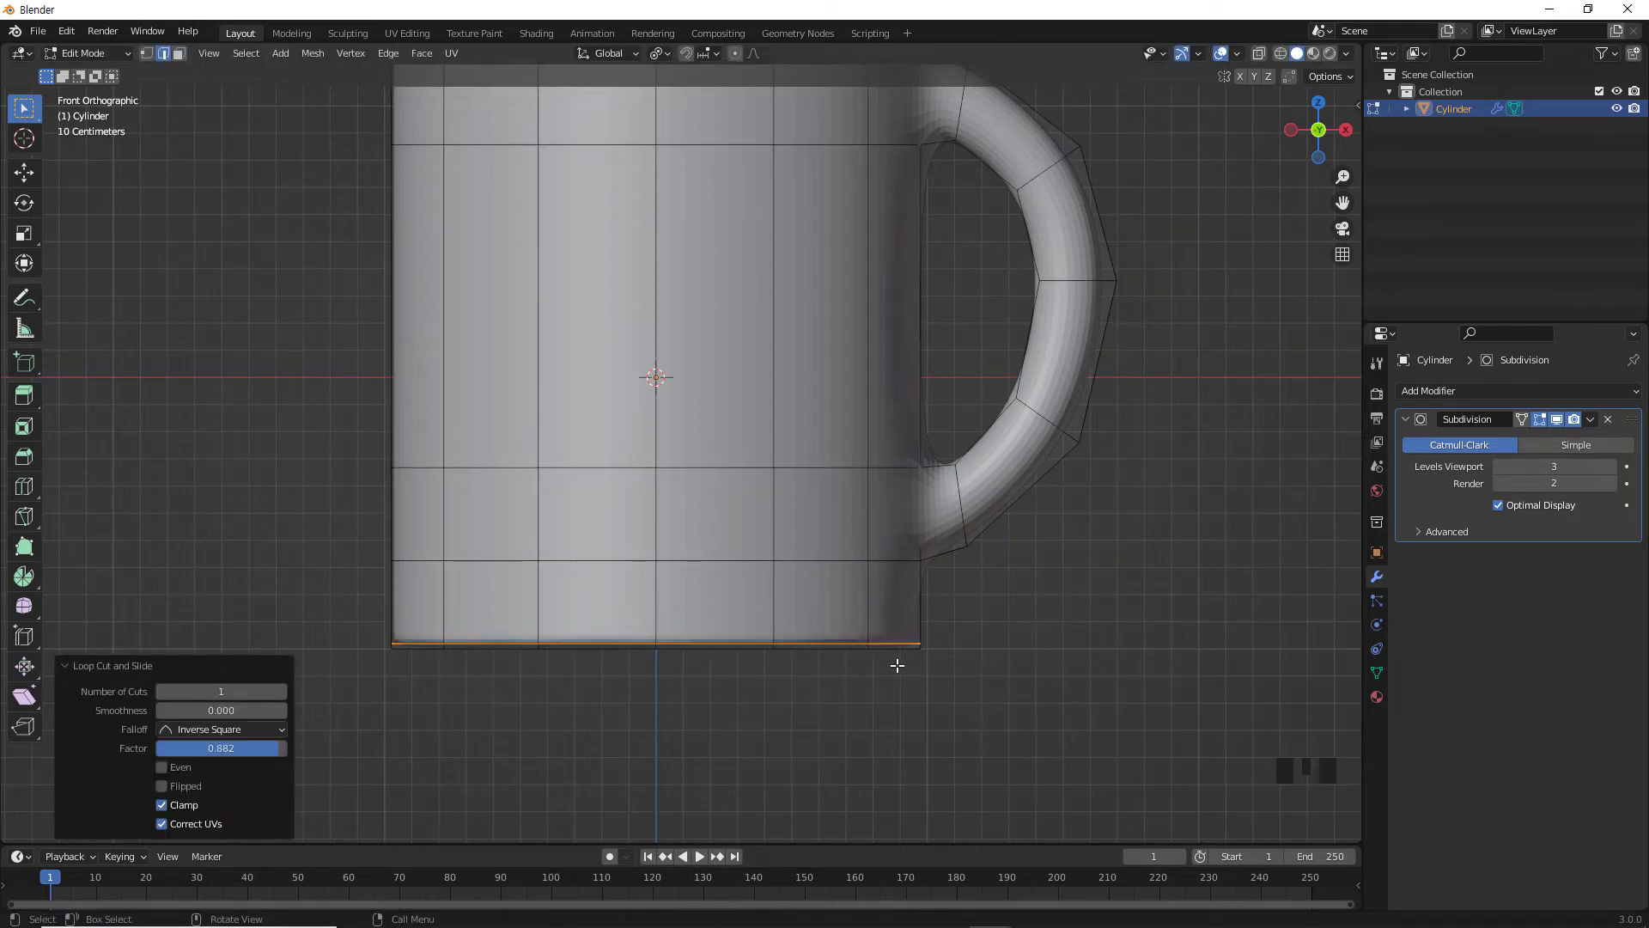
# Add one loop cut around the mug's outer top band and slide it toward the rim by a factor of about -0.865.
pyautogui.scroll(5, 899, 657)
pyautogui.scroll(-6, 902, 648)
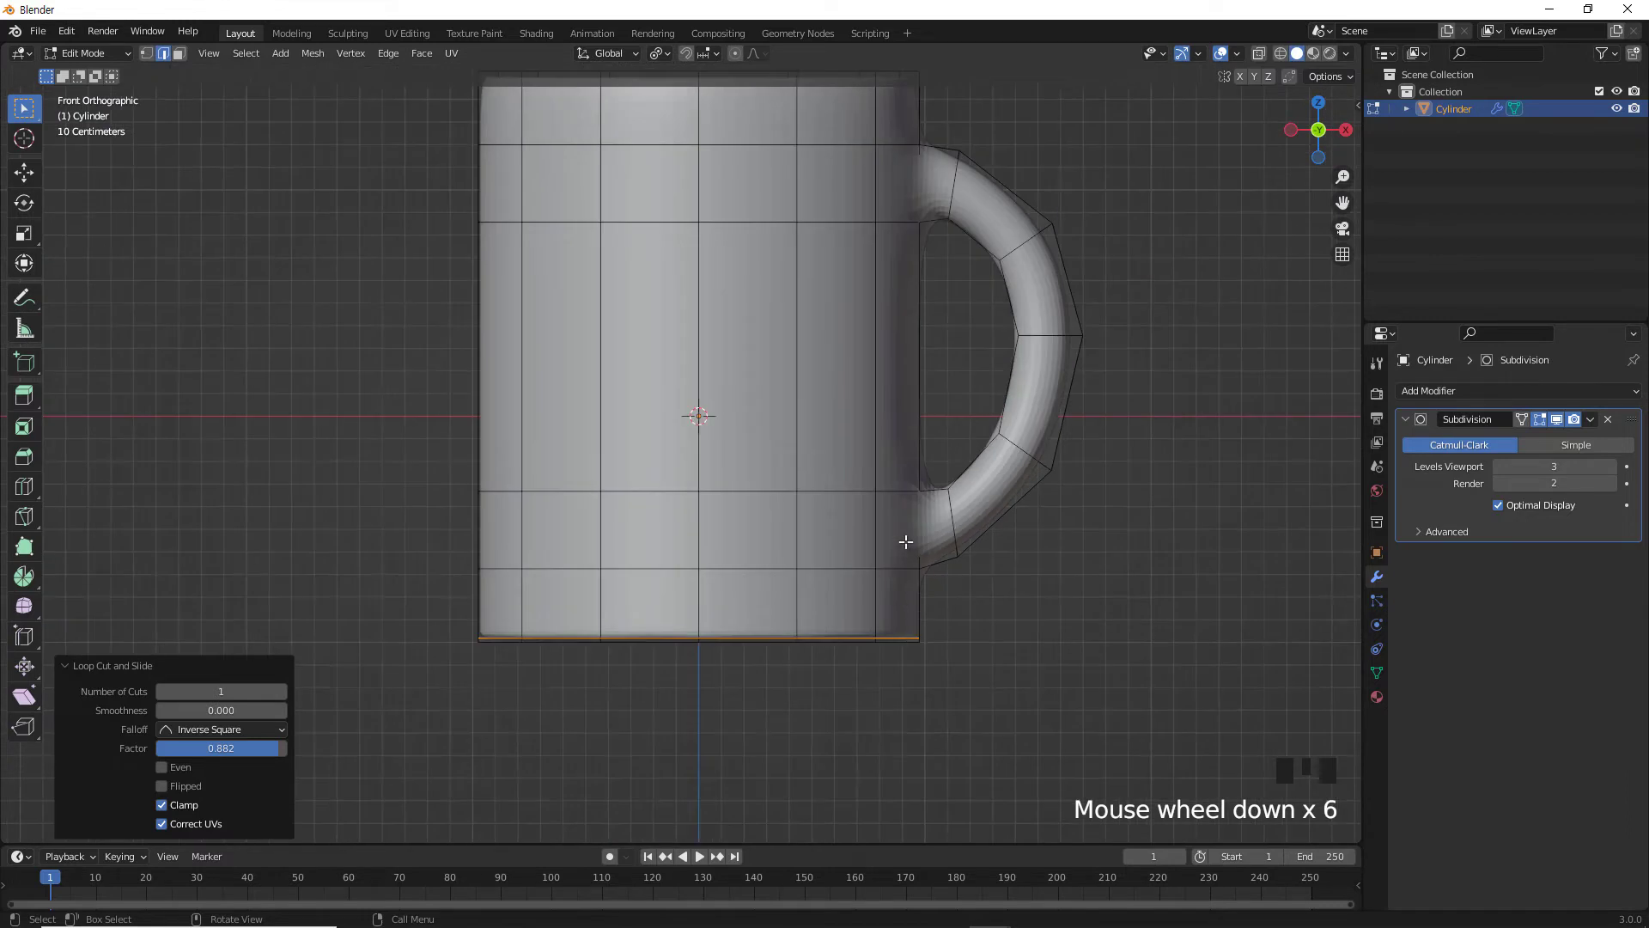
pyautogui.keyDown('shift'); pyautogui.moveTo(820, 296); pyautogui.dragTo(746, 410, button='middle'); pyautogui.keyUp('shift')
pyautogui.scroll(2, 746, 410)
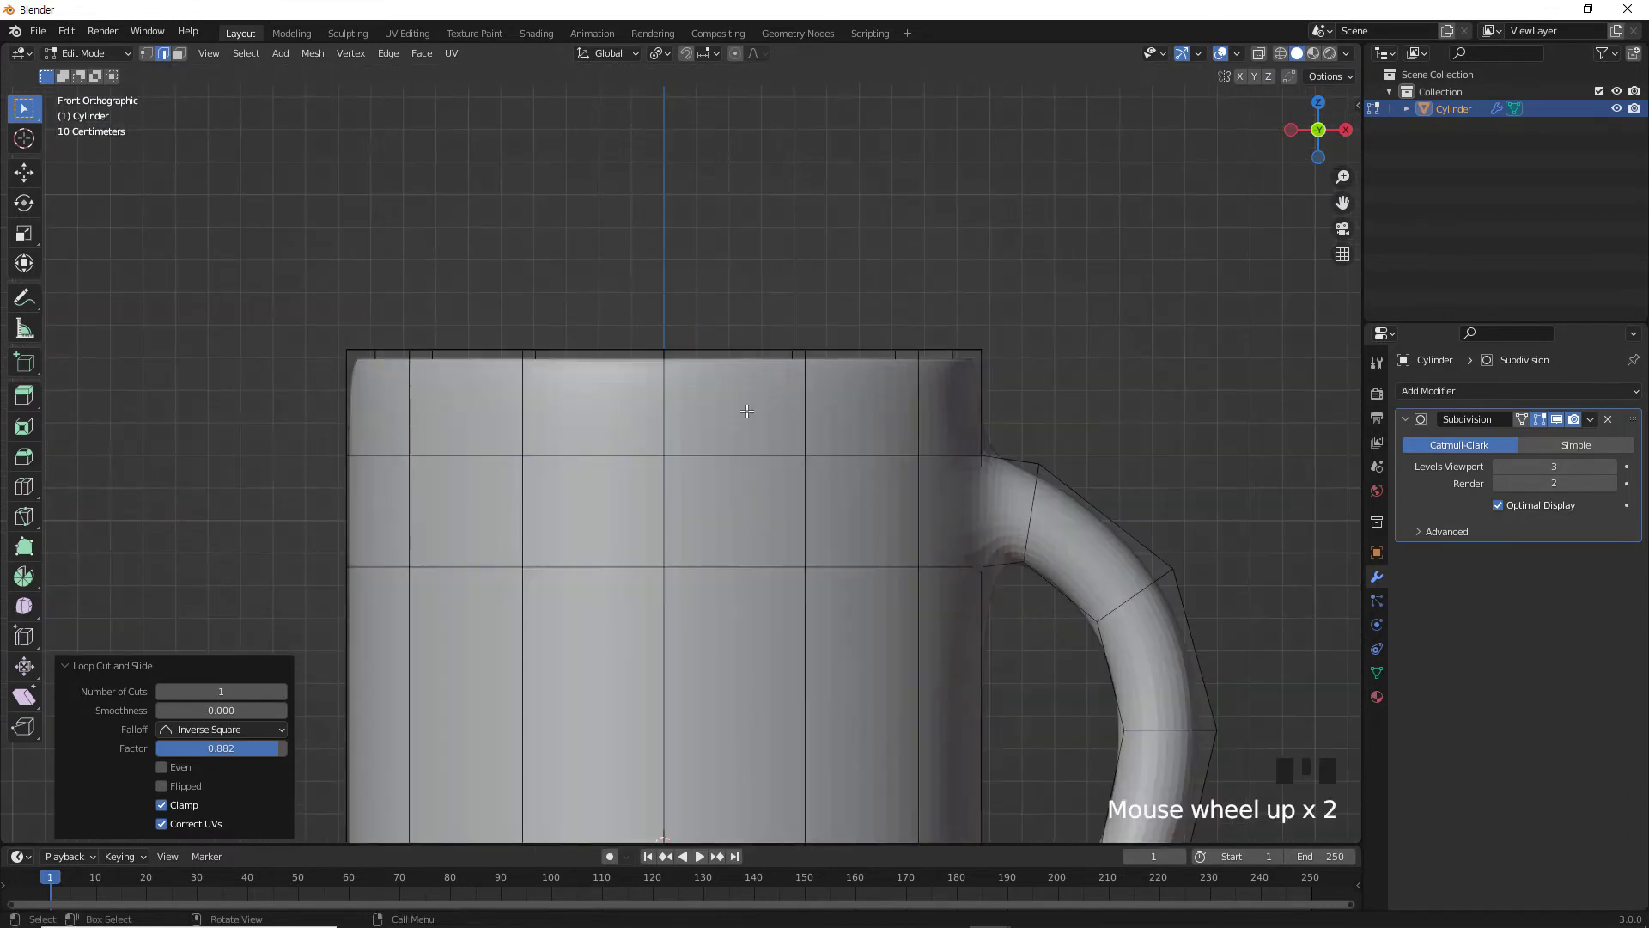
pyautogui.scroll(1, 759, 391)
pyautogui.hotkey('ctrl', 'r')
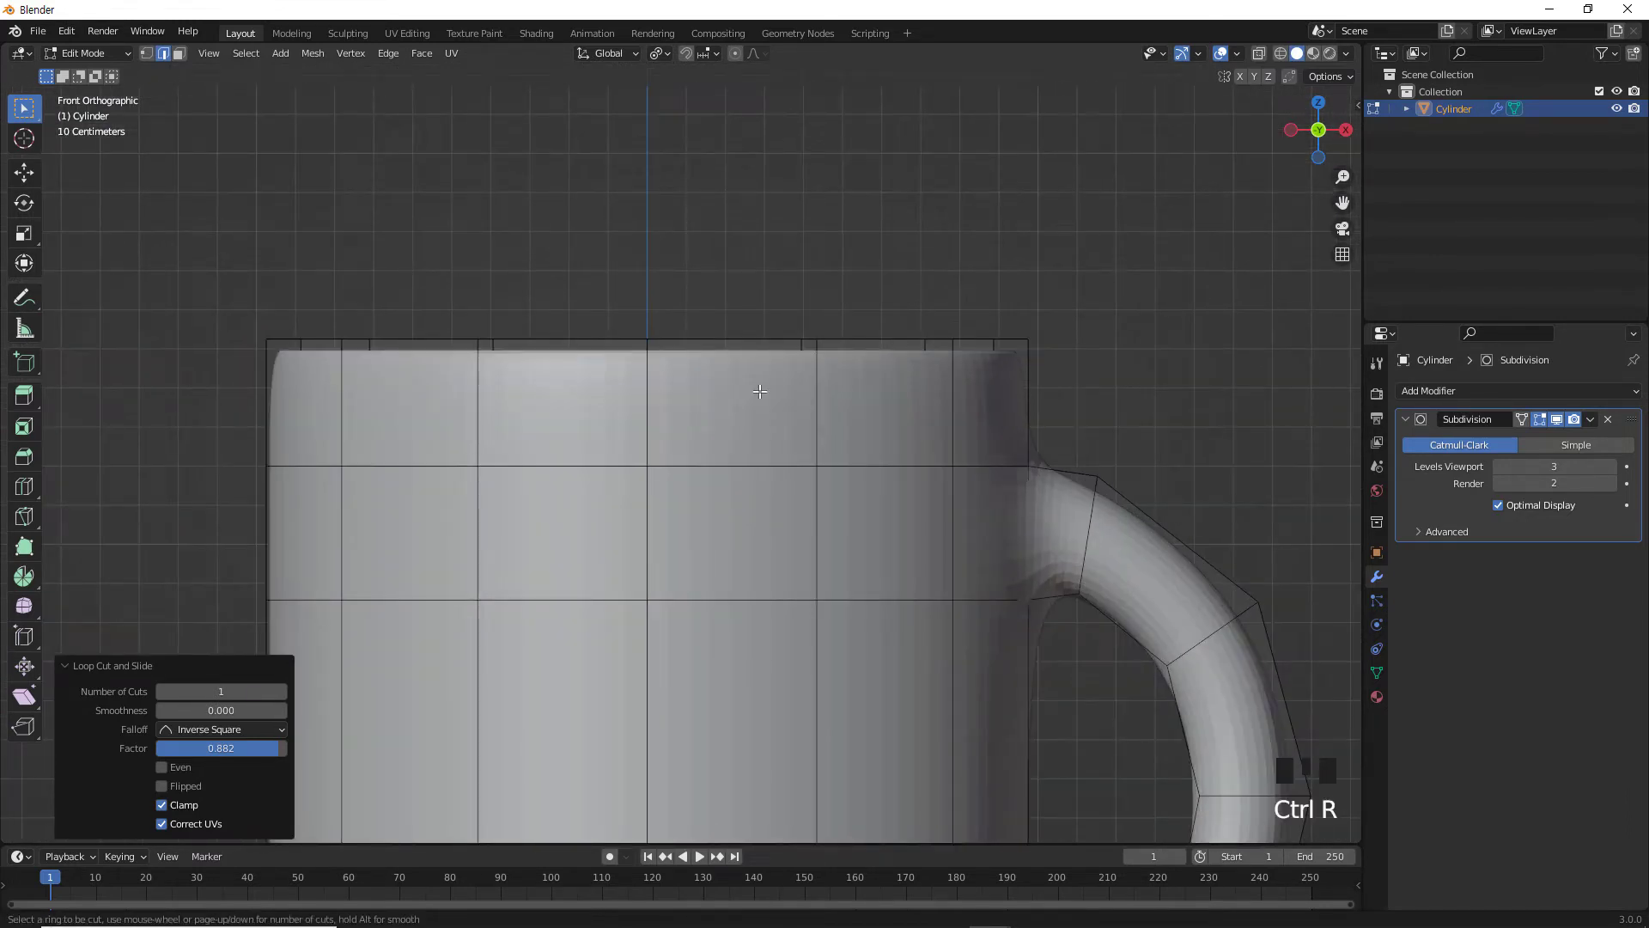
pyautogui.click(811, 384)
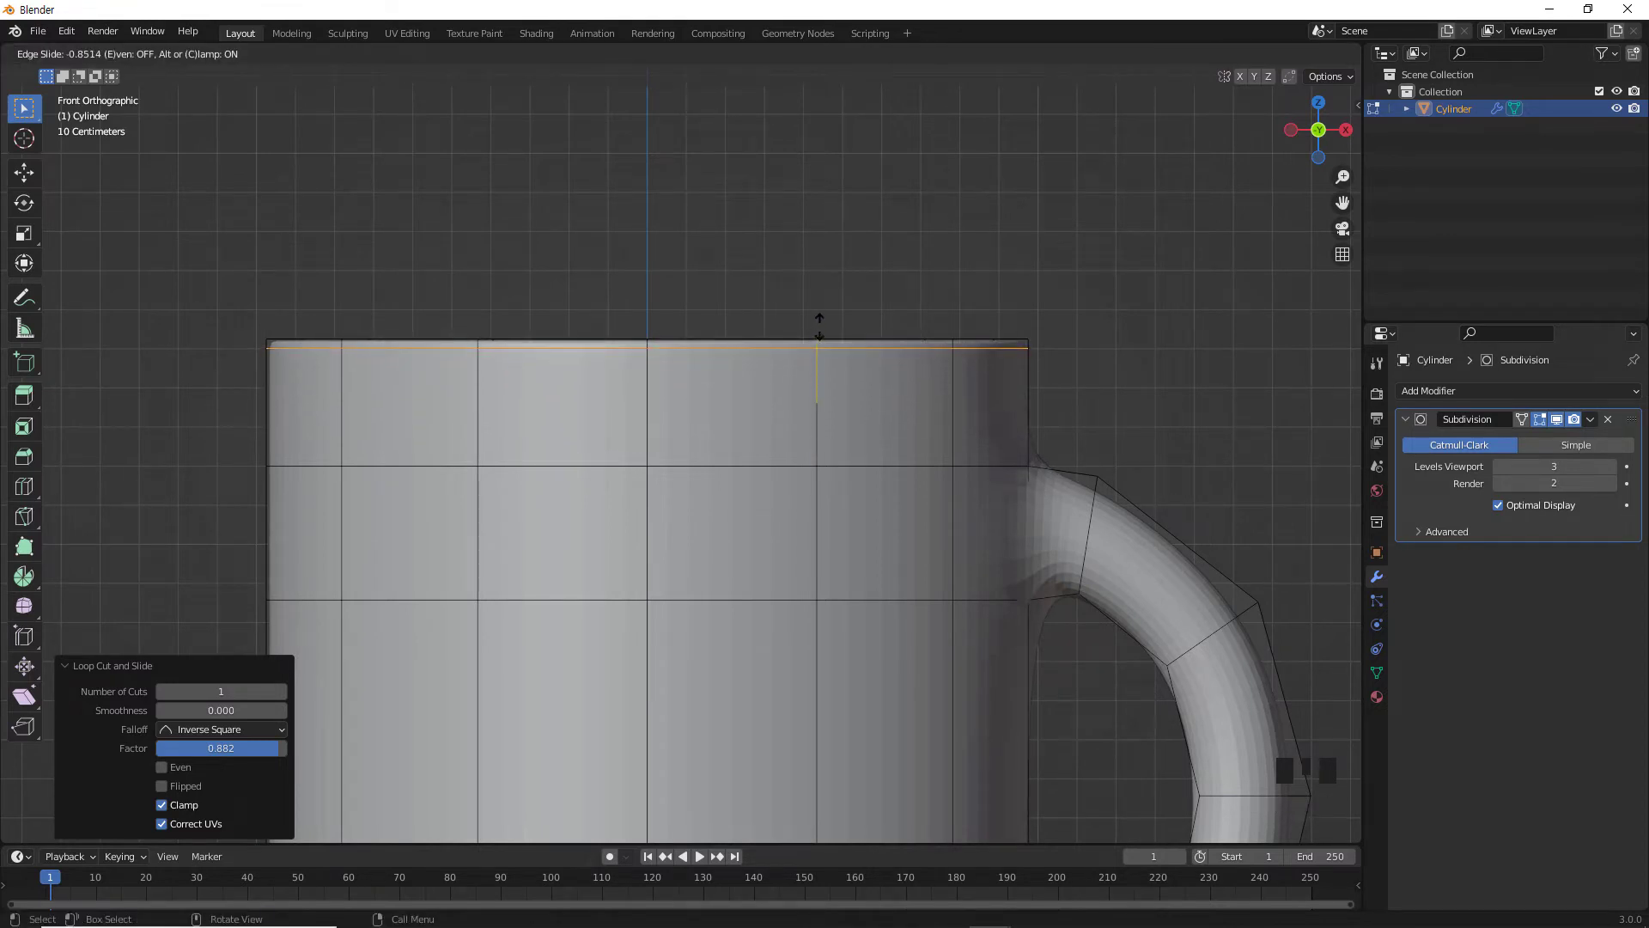
pyautogui.click(818, 325)
# Add one loop cut around the mug's inner wall and slide it up toward the rim by a factor of about 0.955.
pyautogui.moveTo(894, 368); pyautogui.dragTo(739, 522, button='middle')
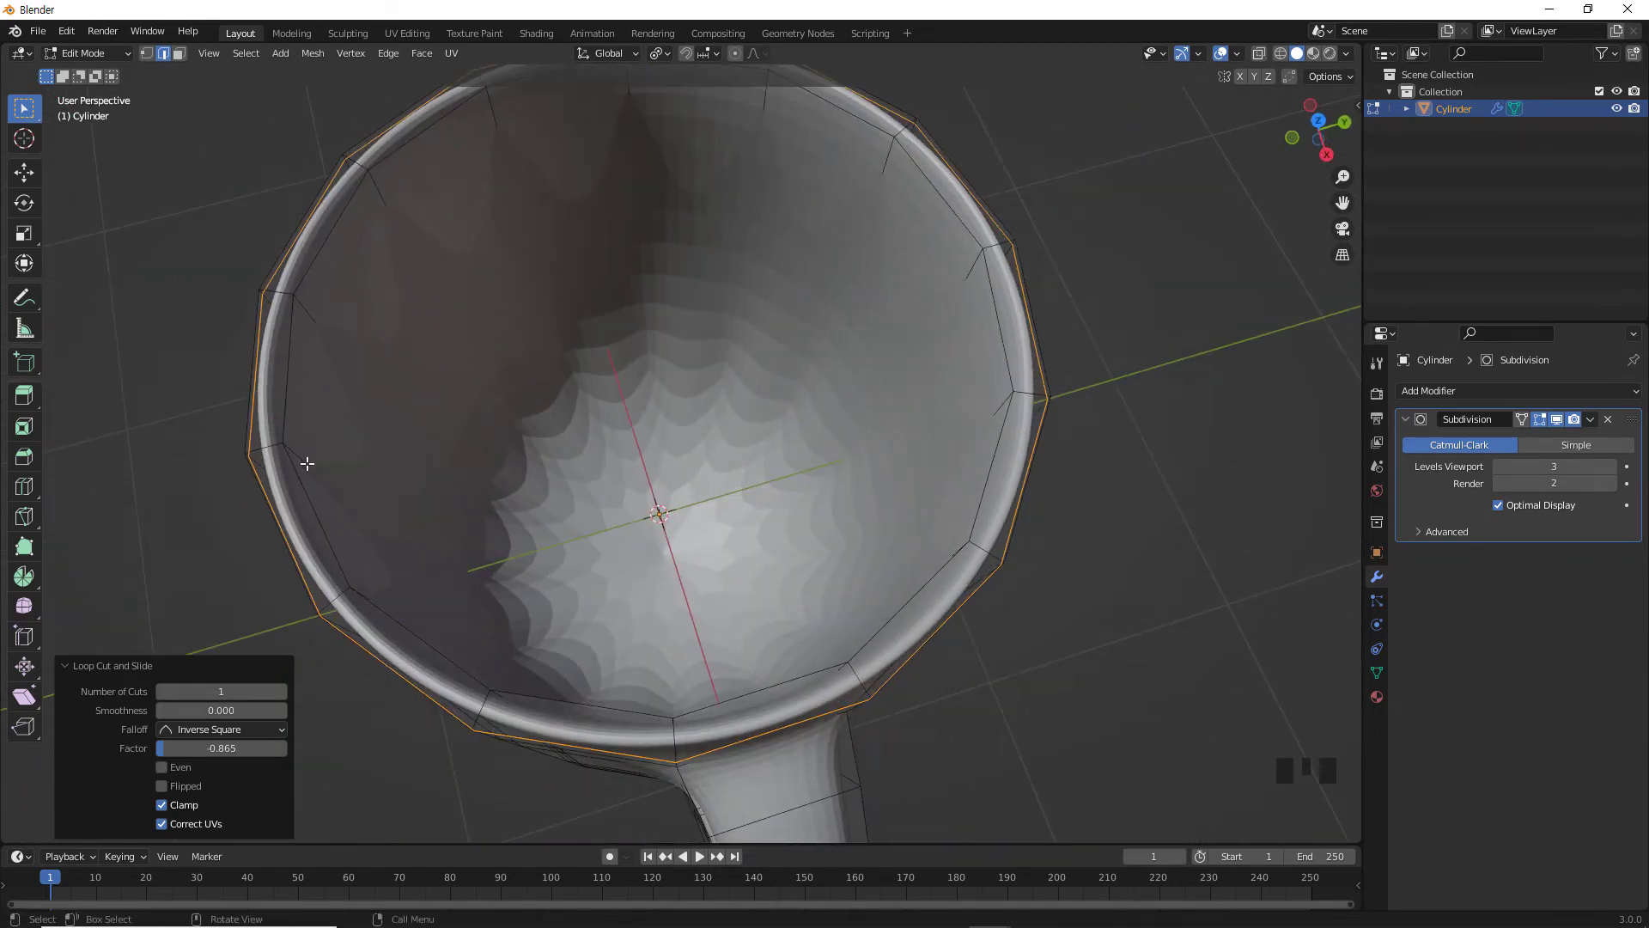
pyautogui.hotkey('ctrl', 'r')
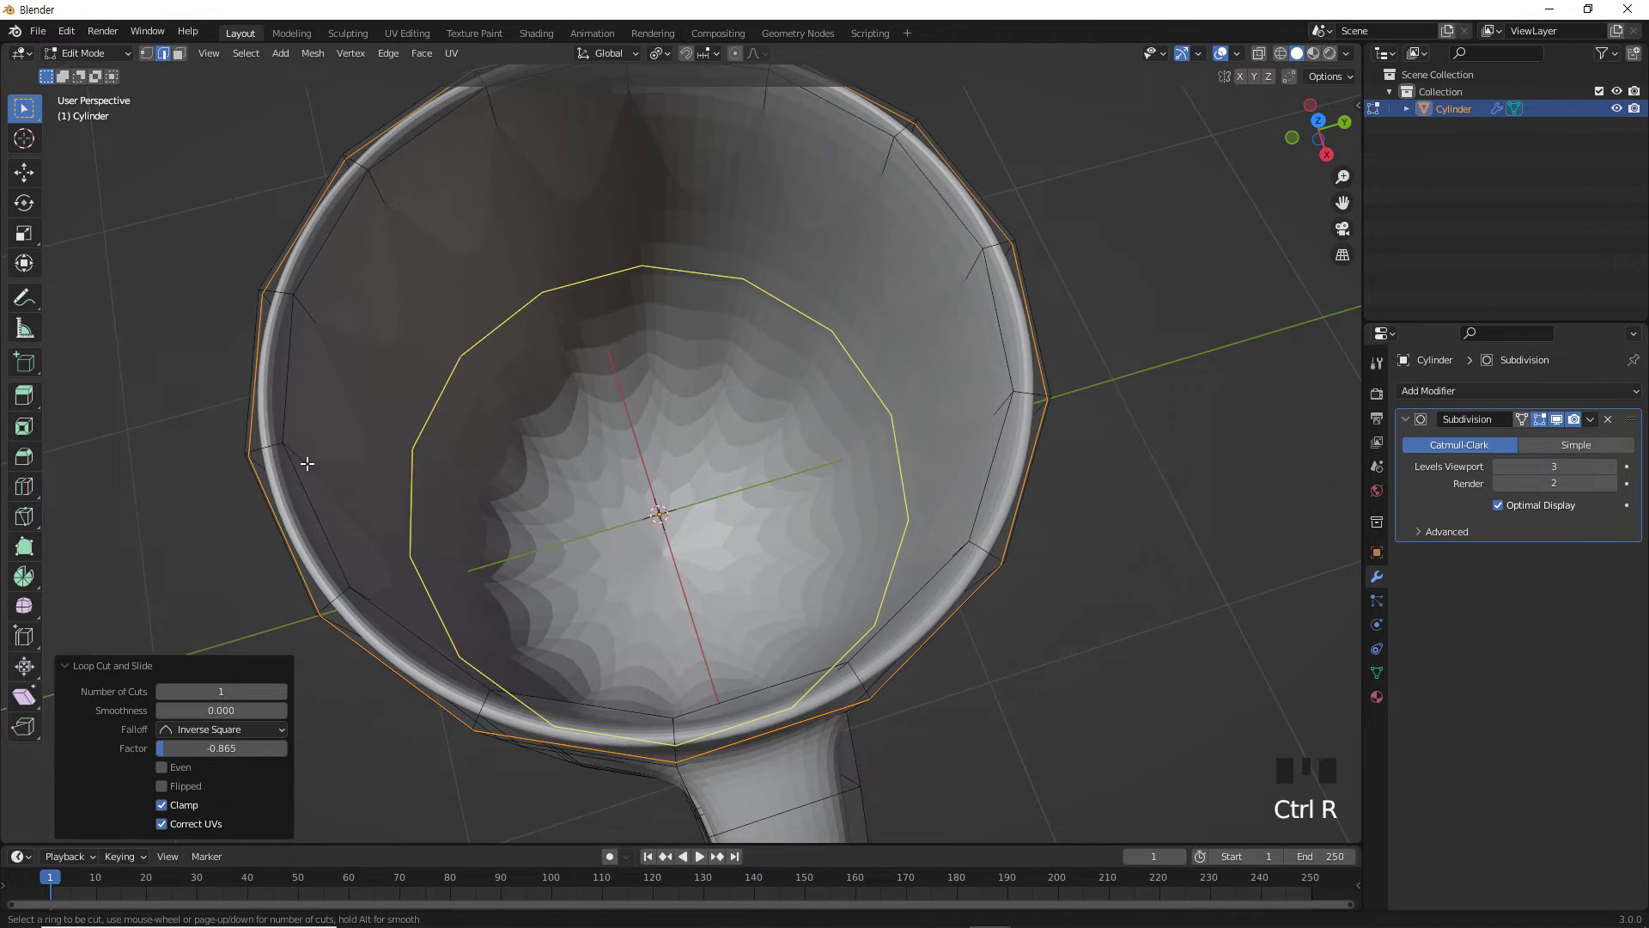
pyautogui.click(307, 463)
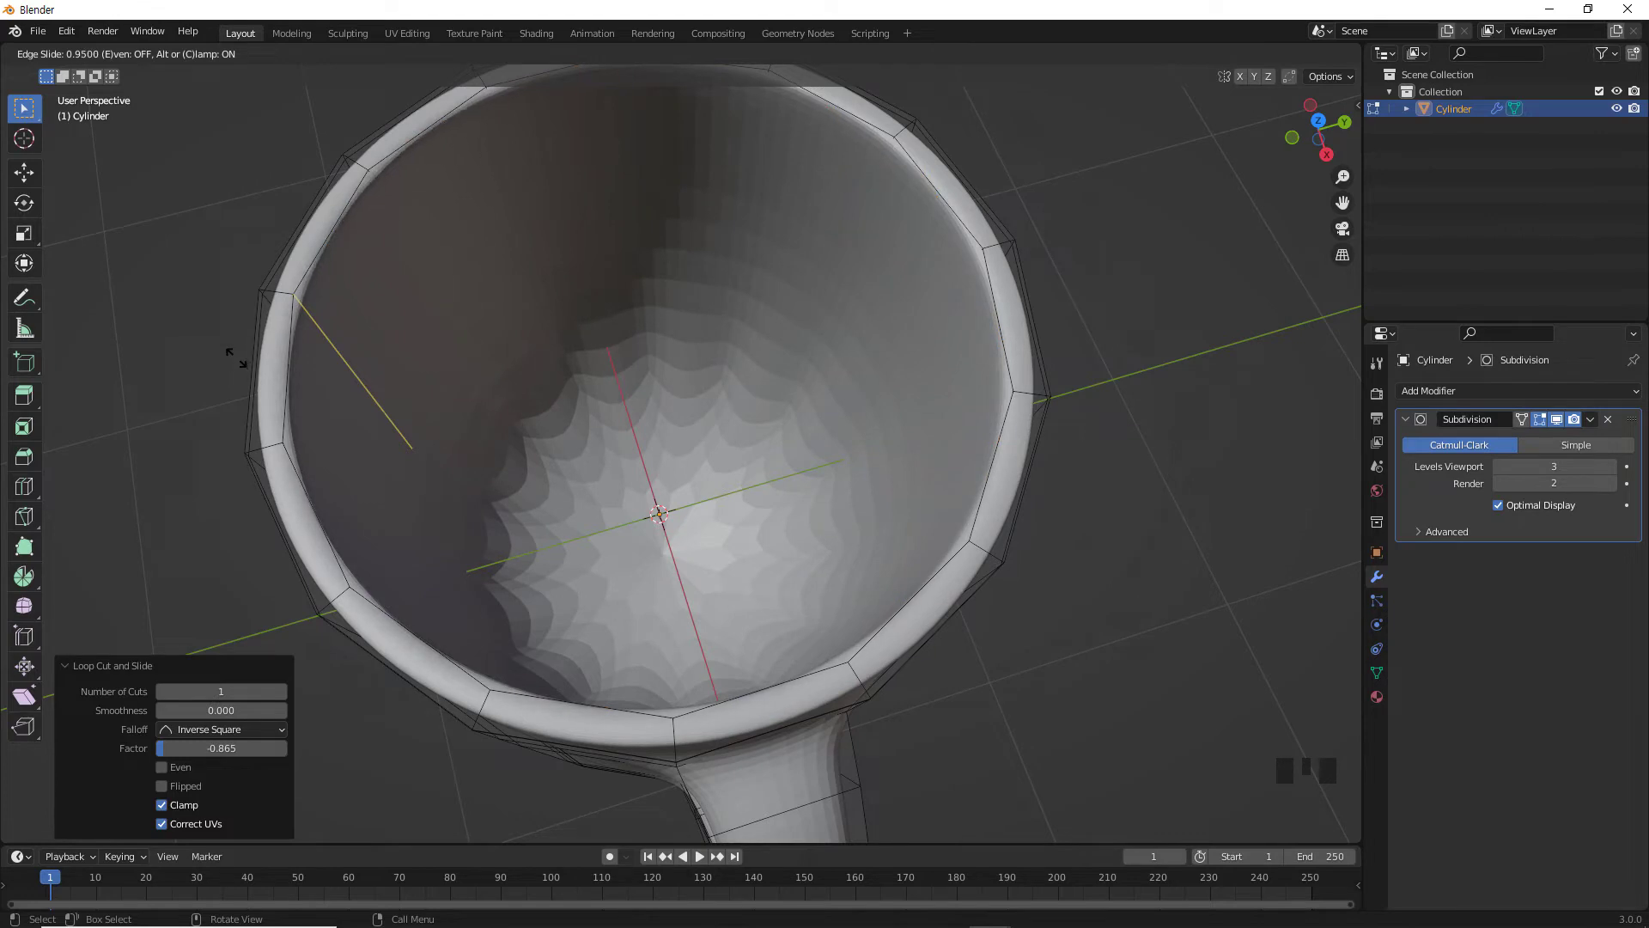
pyautogui.click(234, 359)
pyautogui.scroll(-3, 776, 407)
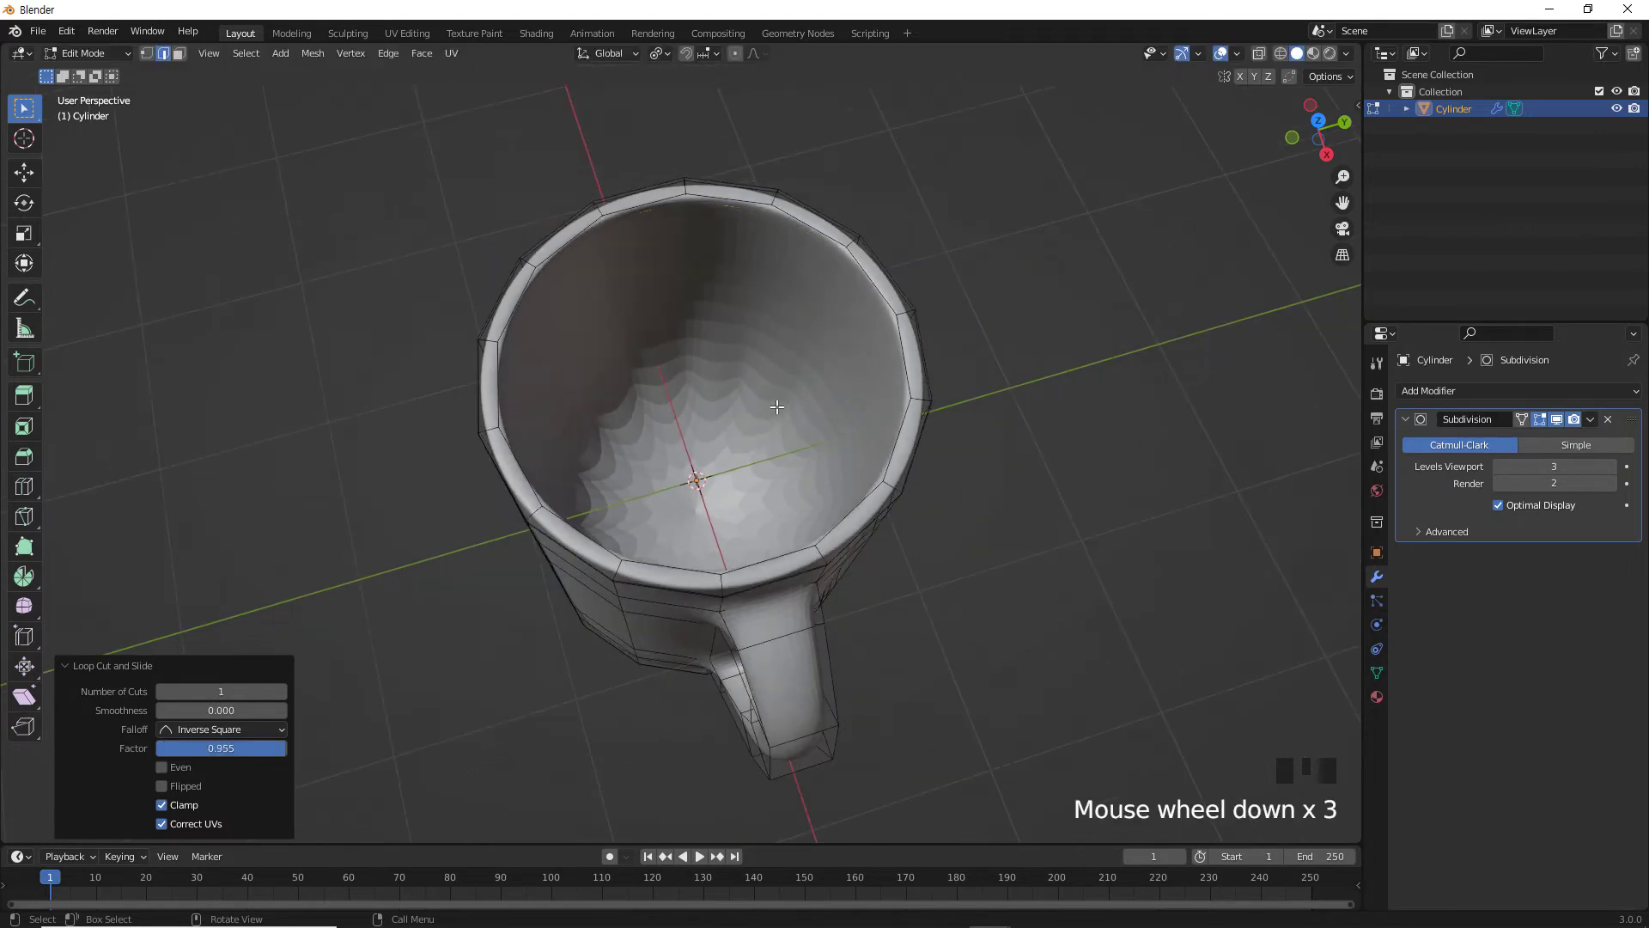
pyautogui.moveTo(789, 423); pyautogui.dragTo(991, 413, button='middle')
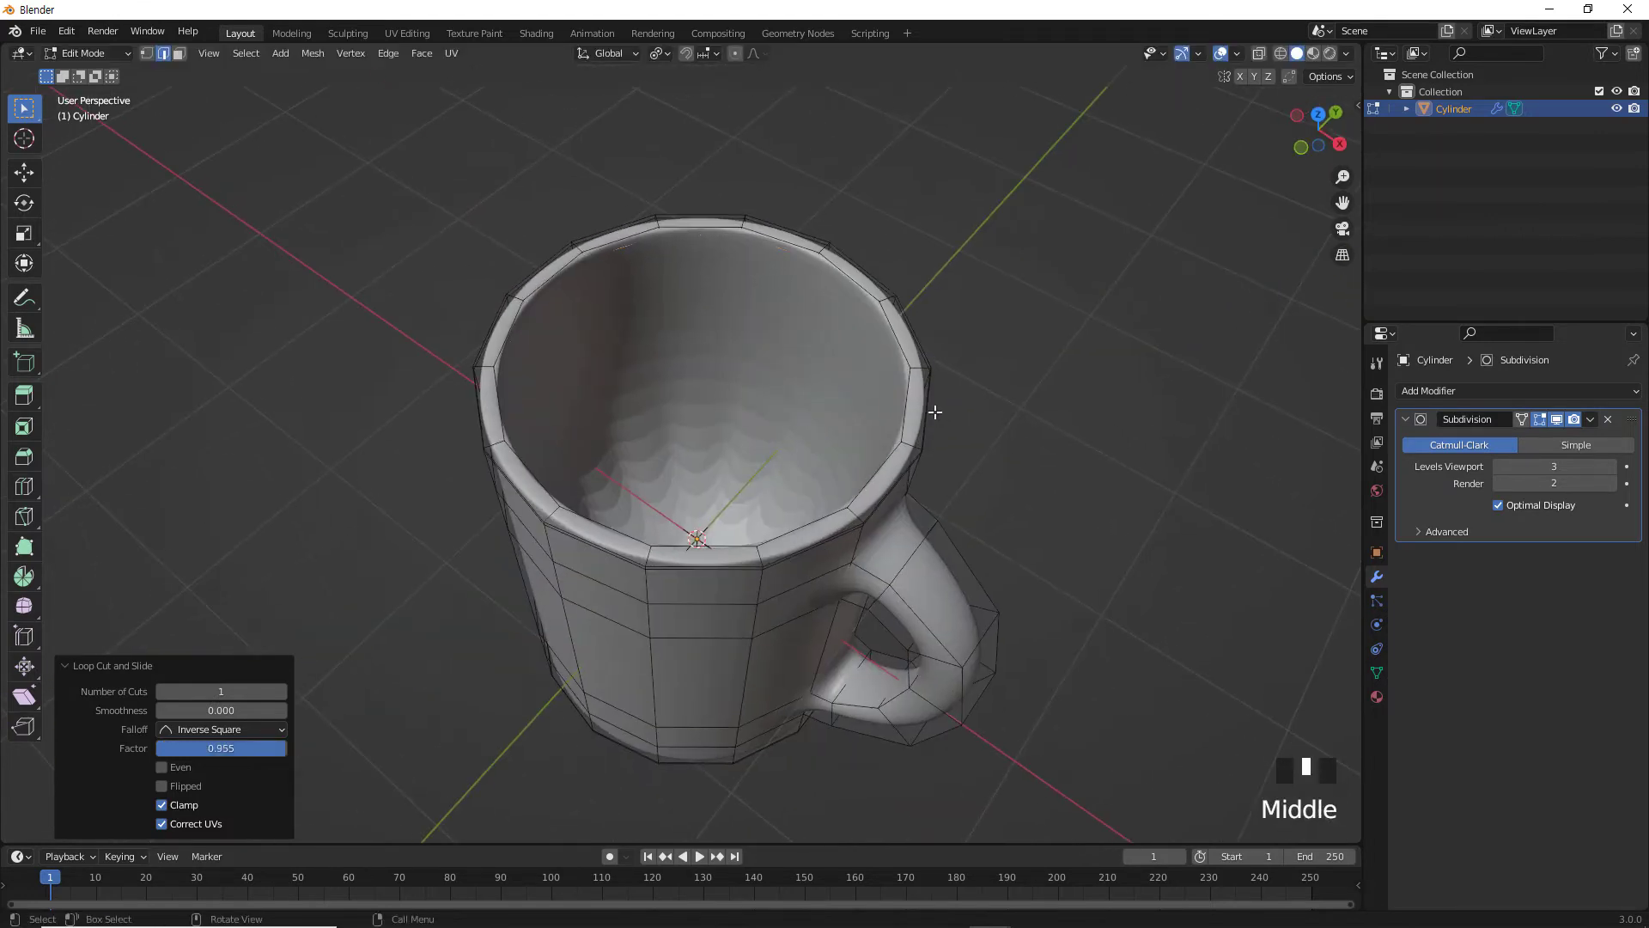
pyautogui.click(1542, 418)
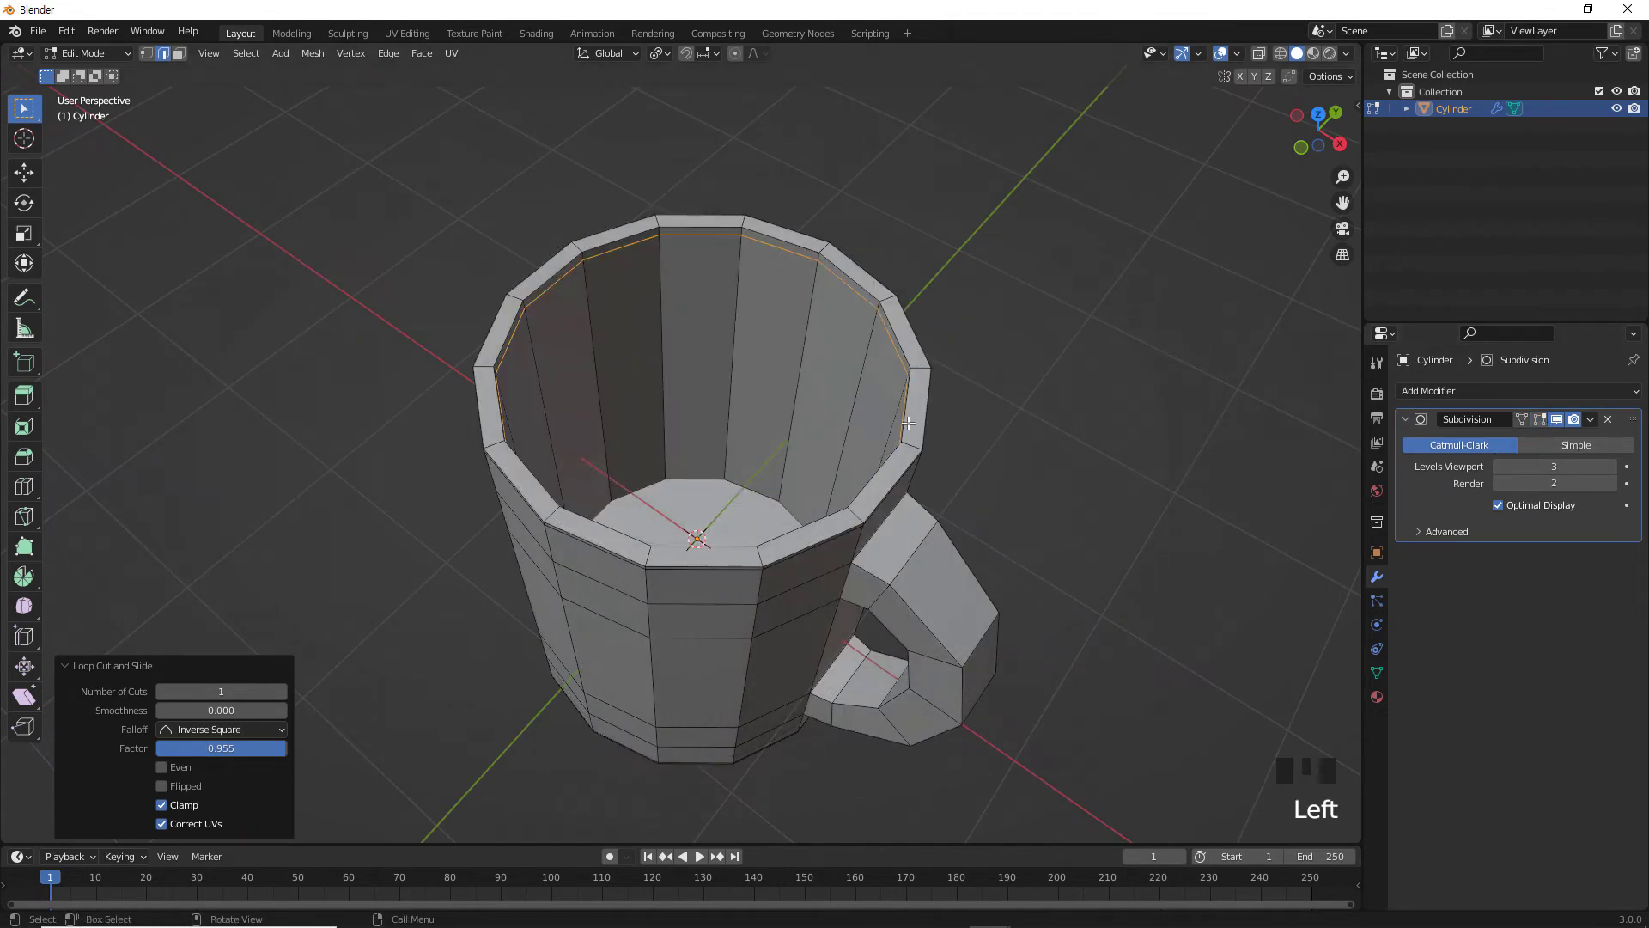
pyautogui.click(1540, 419)
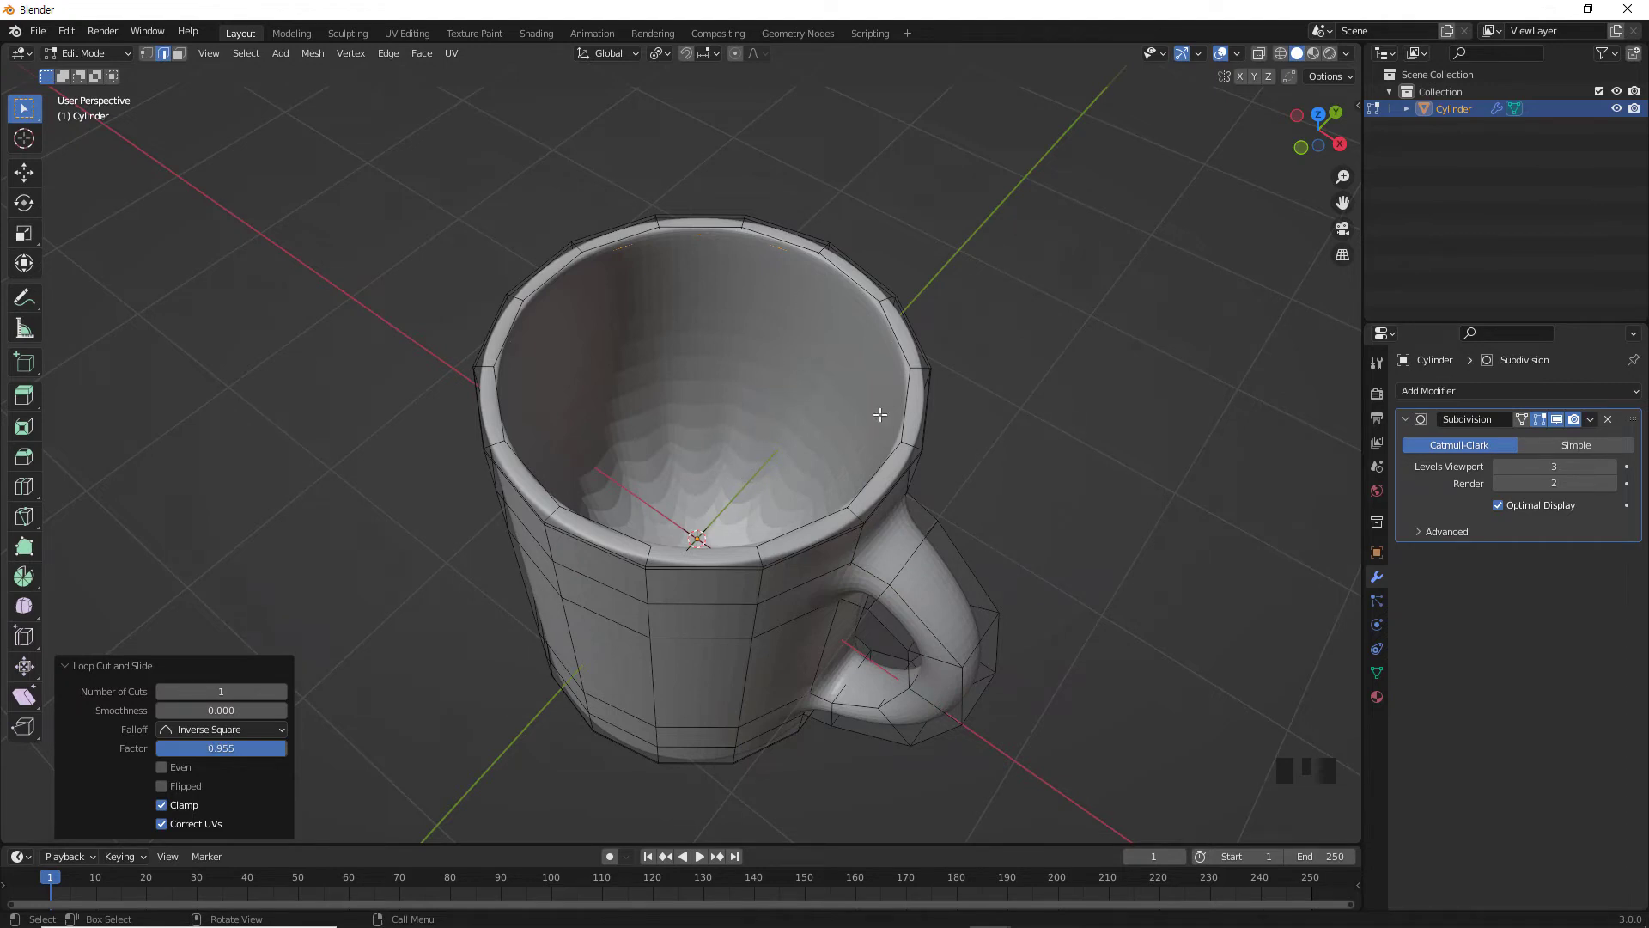
# With the Subdivision's Edit Mode display off, loop cut the inner wall, slide it toward the floor by about -0.953, and turn the display on.
pyautogui.click(1539, 420)
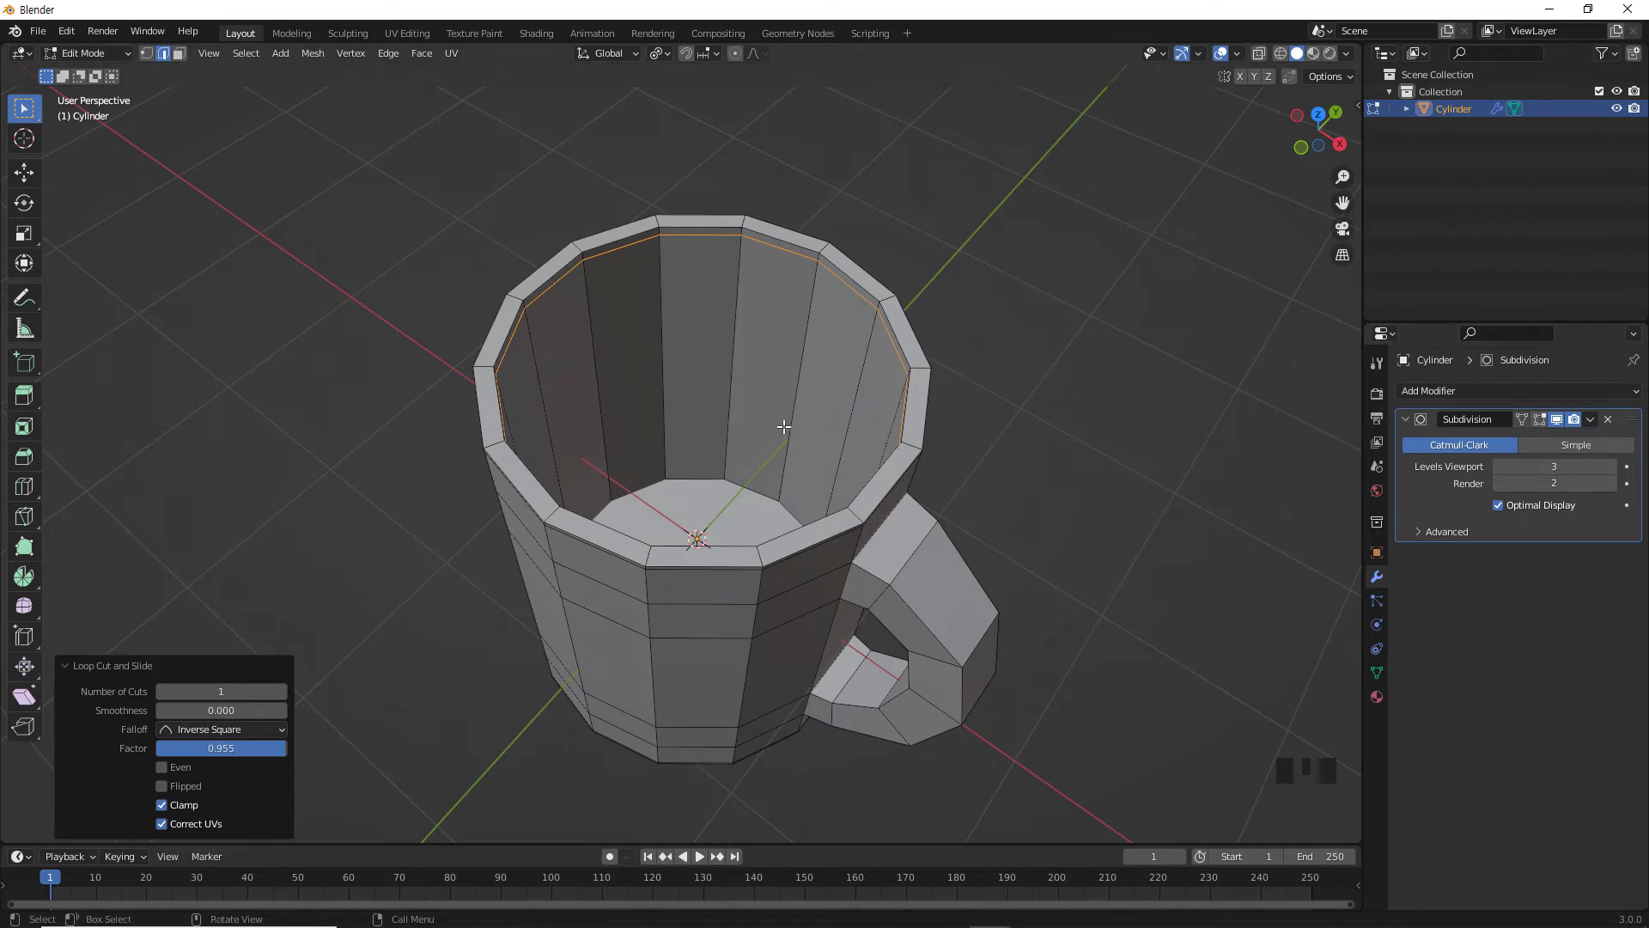
pyautogui.hotkey('ctrl', 'r')
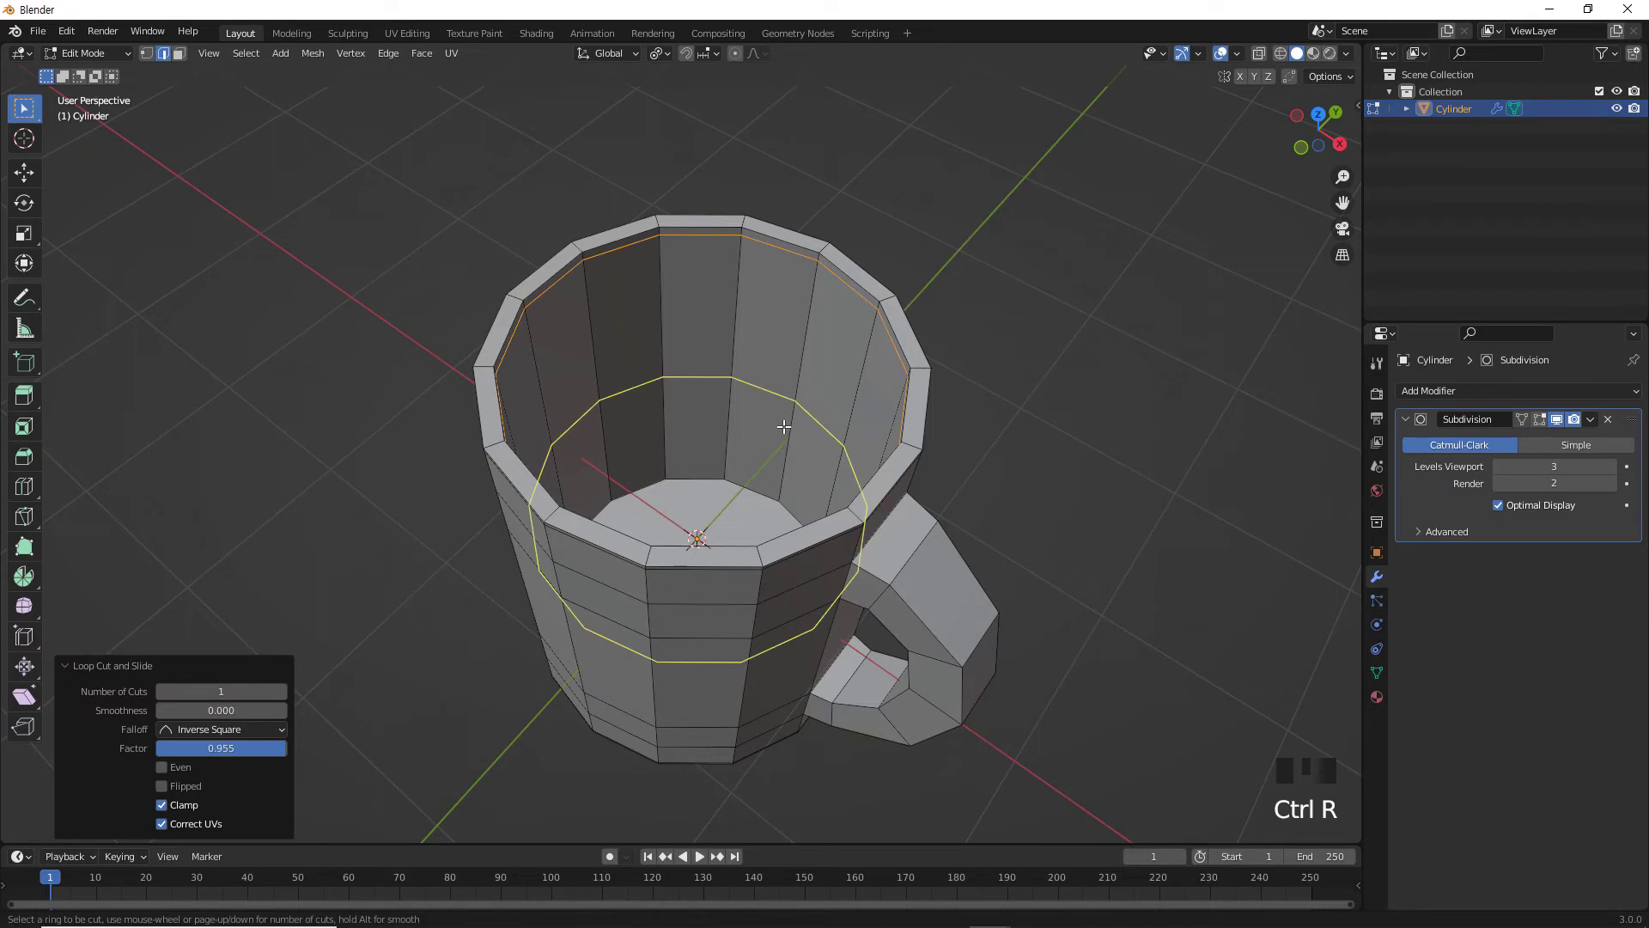
pyautogui.click(720, 427)
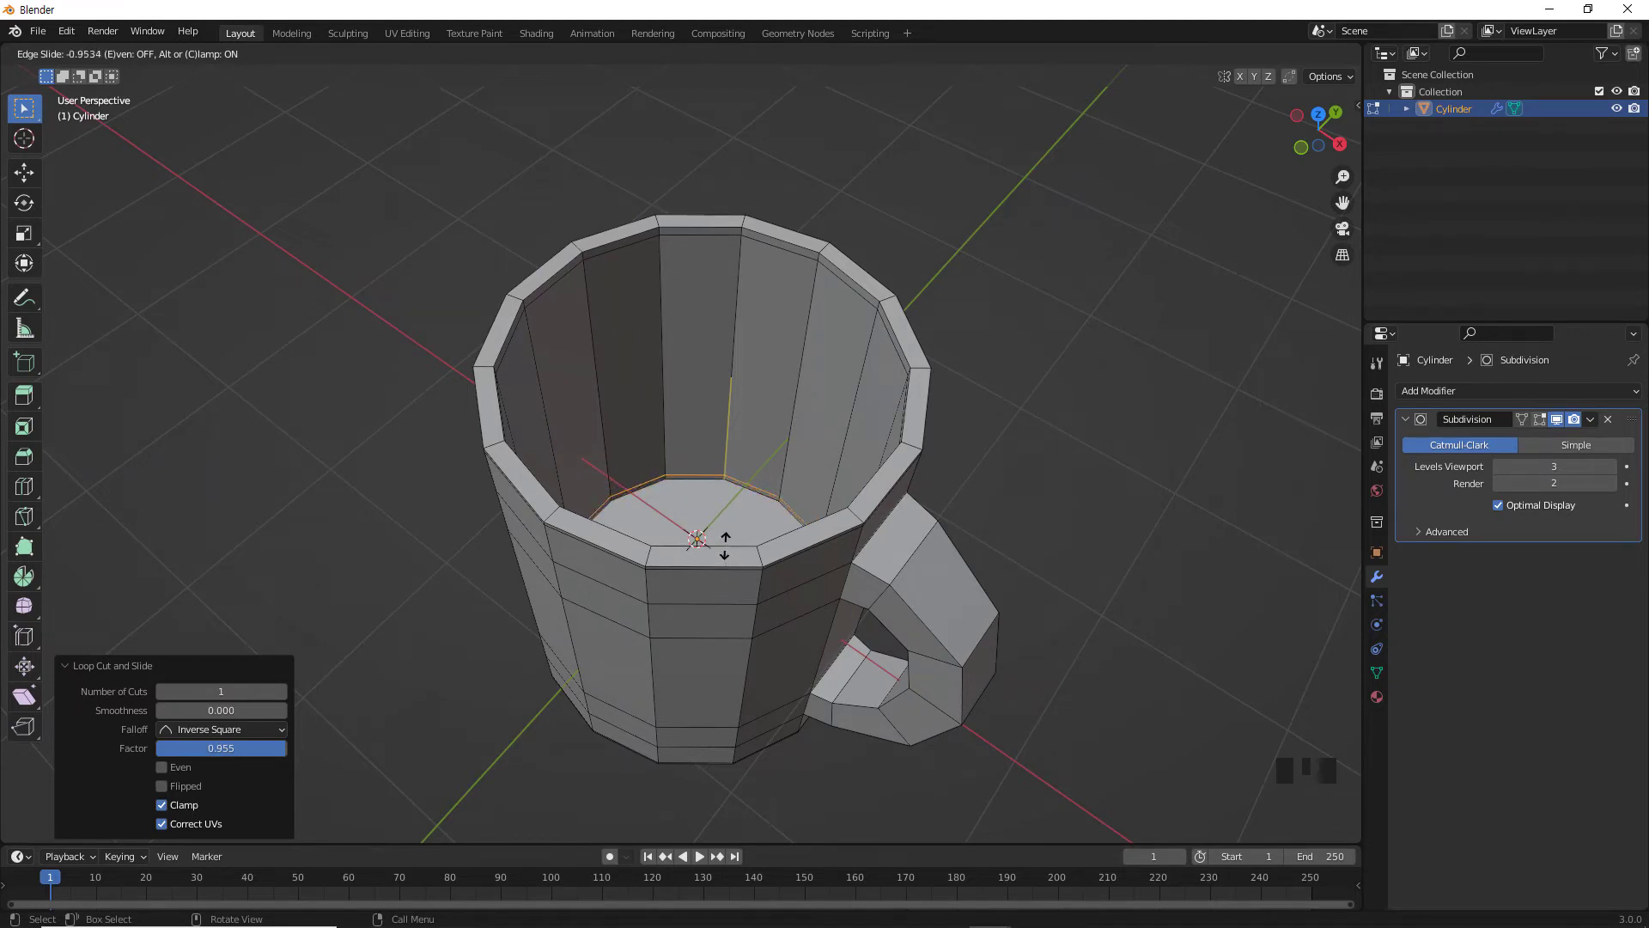
pyautogui.click(725, 545)
pyautogui.scroll(6, 731, 531)
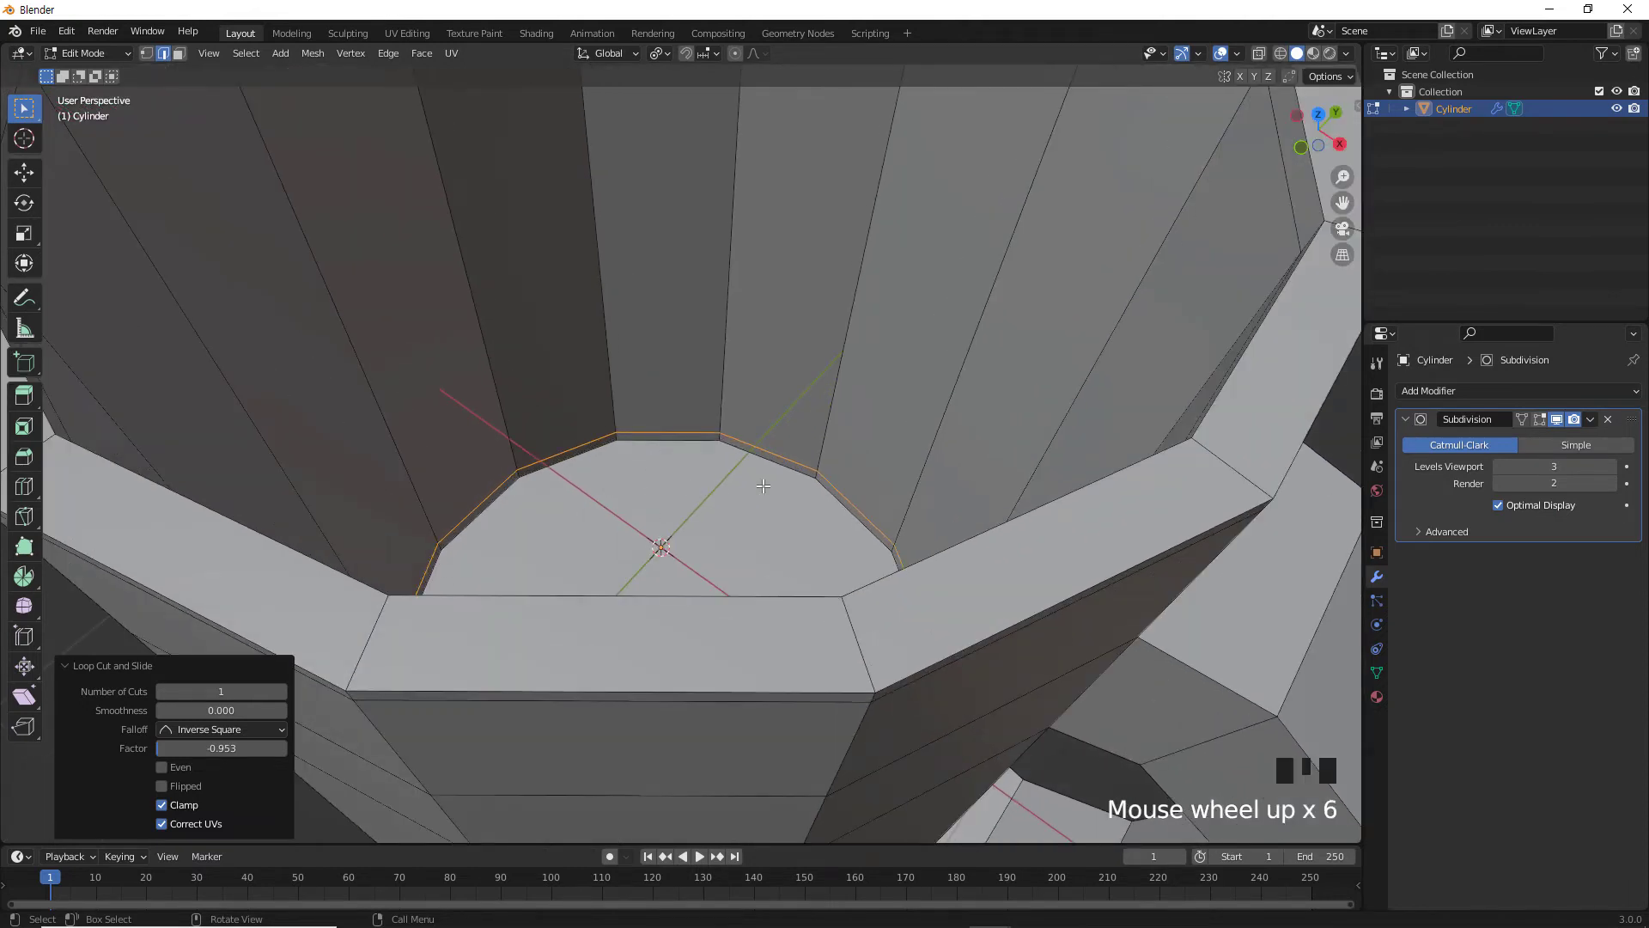
pyautogui.click(1541, 420)
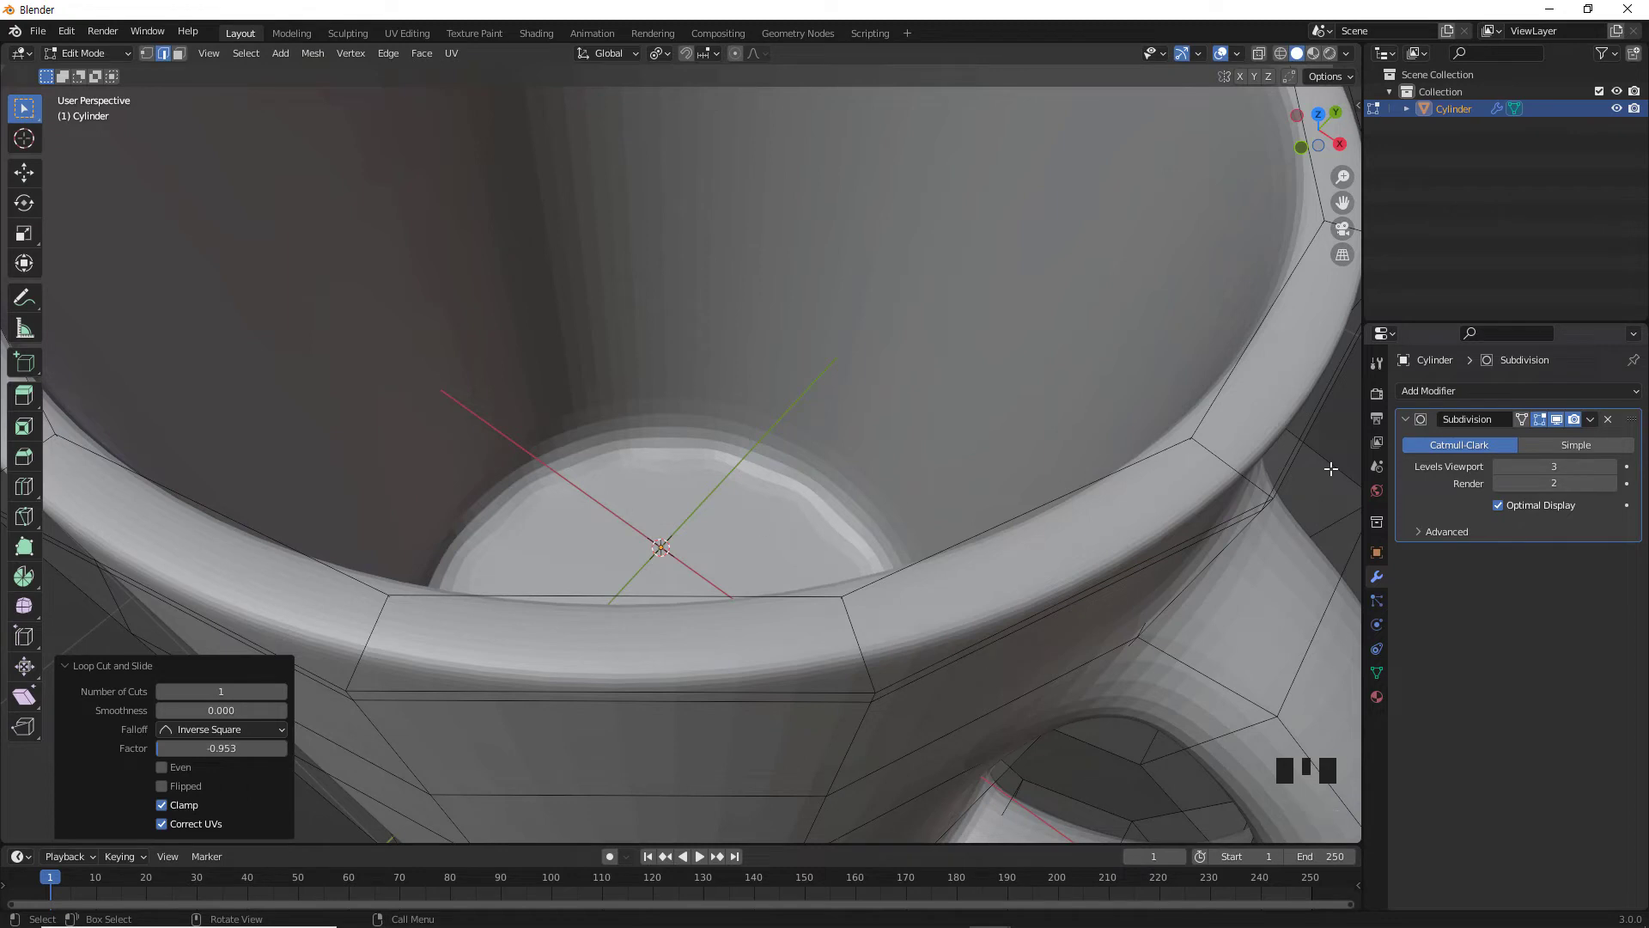
# Turn off the Subdivision's Edit Mode display and inset the mug's interior floor face by about 0.034 m.
pyautogui.click(1539, 420)
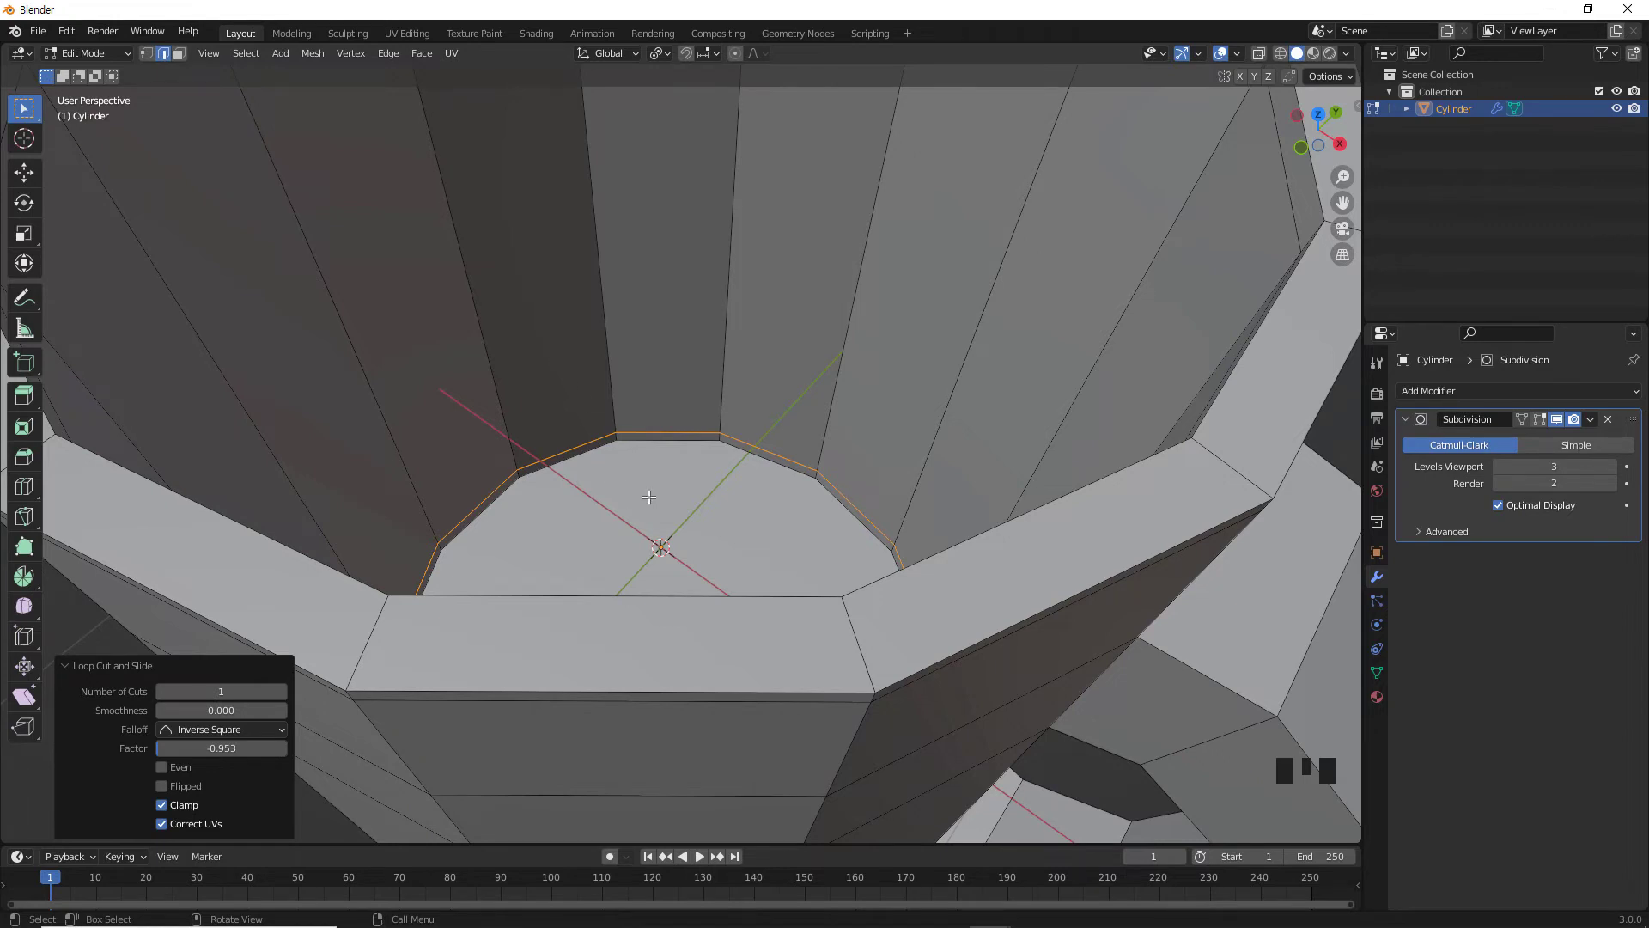
pyautogui.press('3')
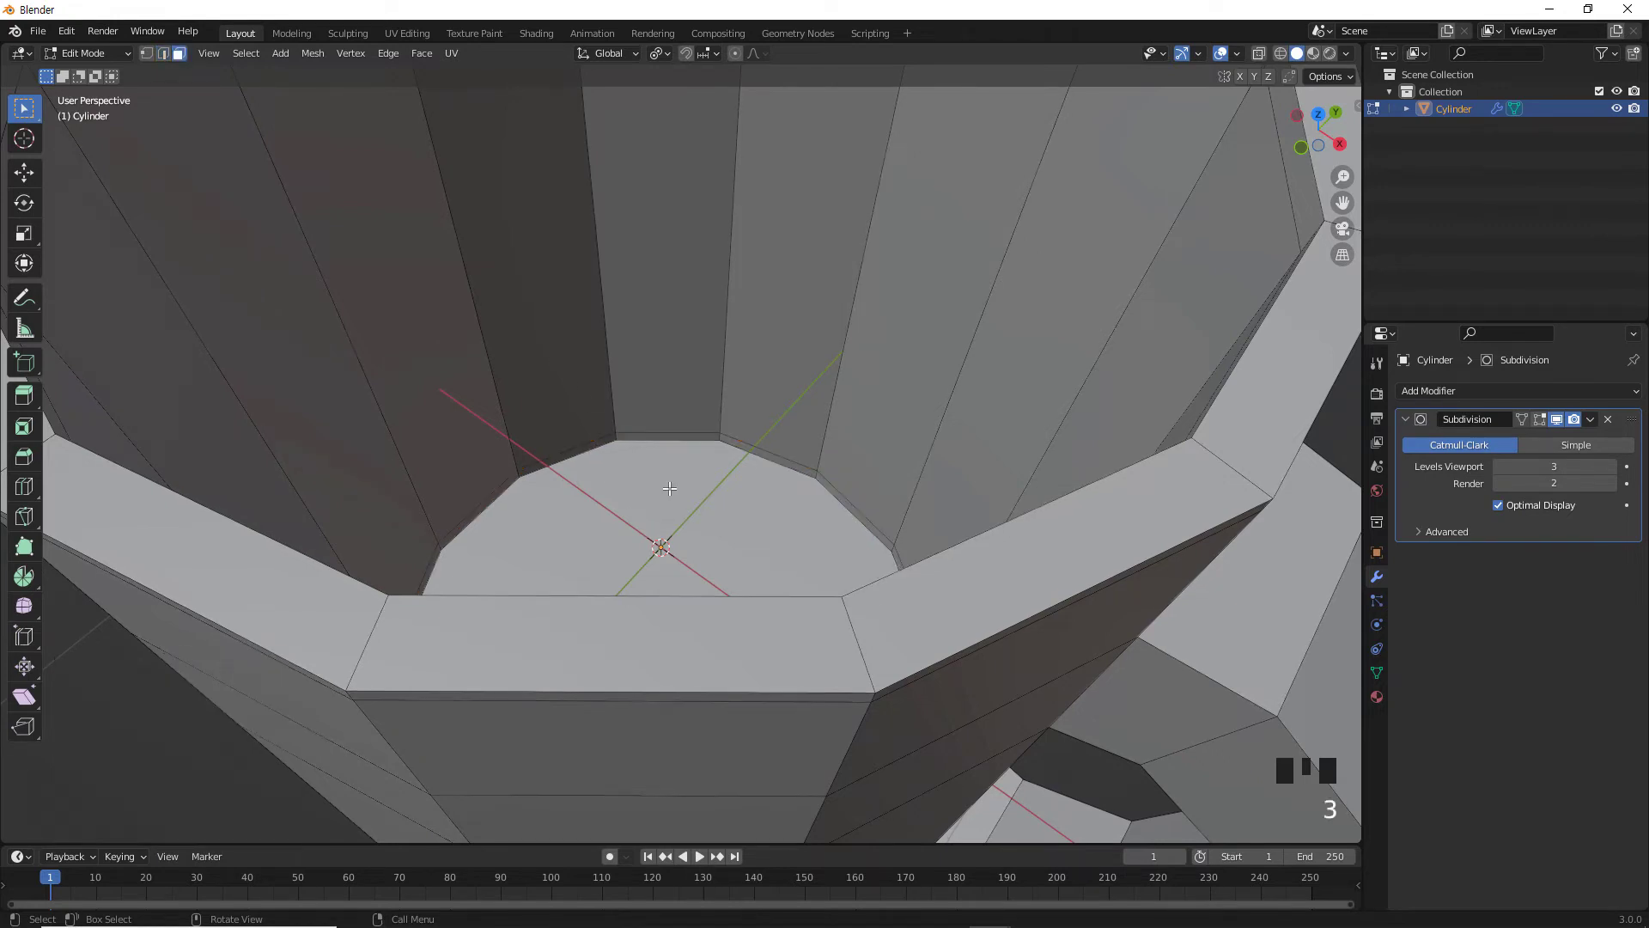
pyautogui.click(670, 486)
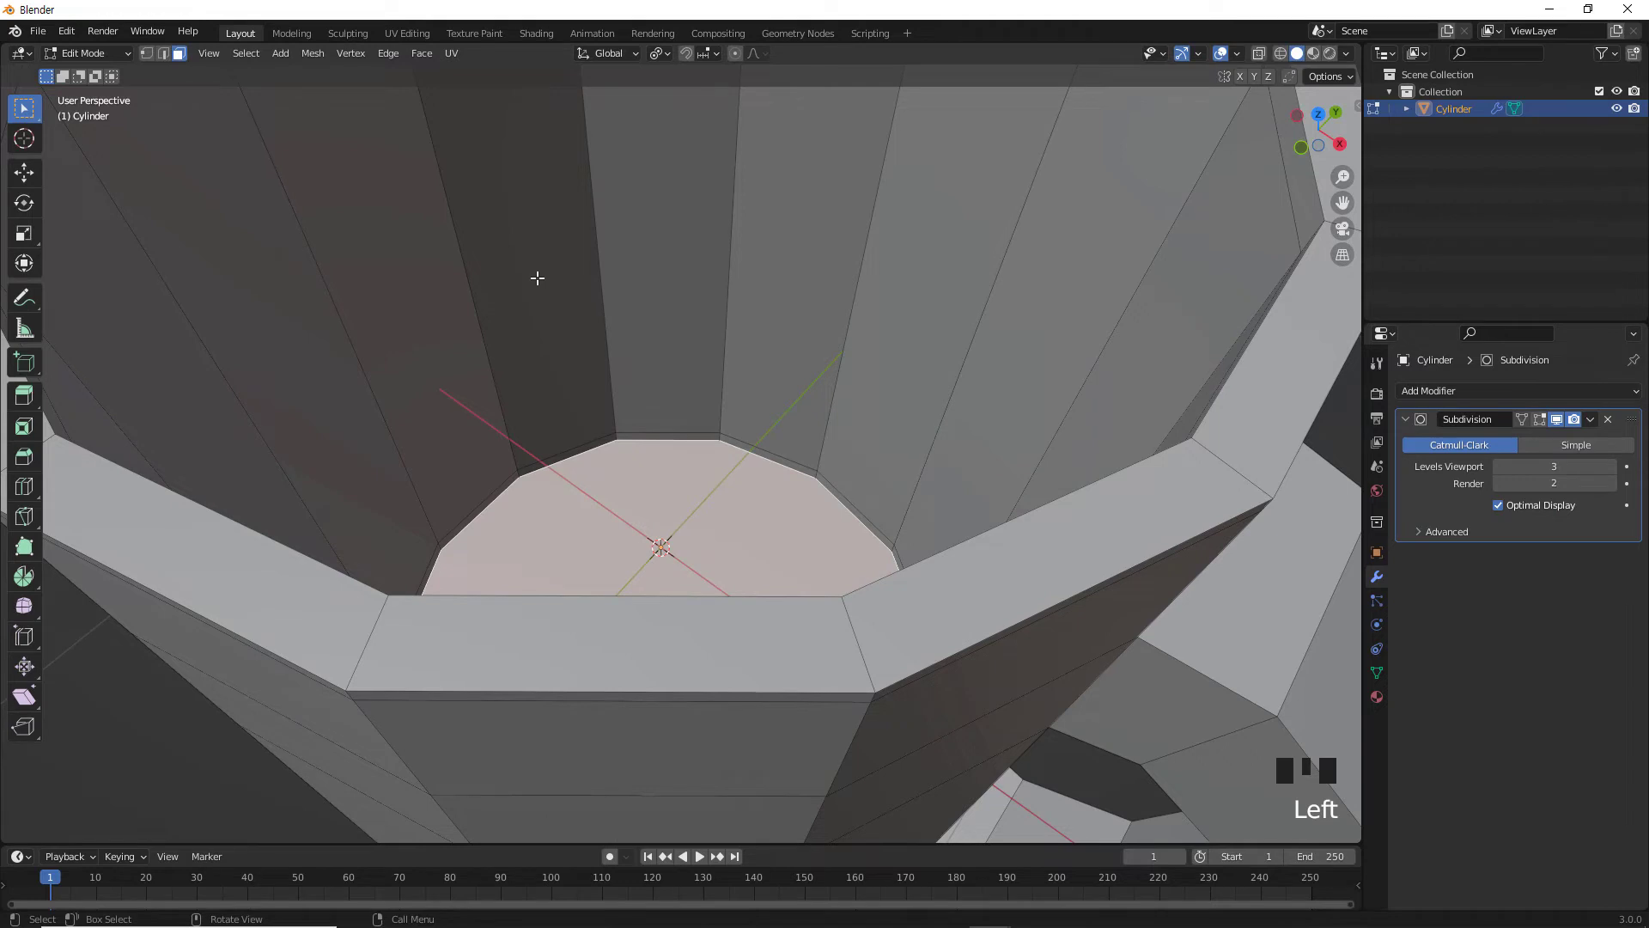
pyautogui.click(420, 55)
pyautogui.press('i')
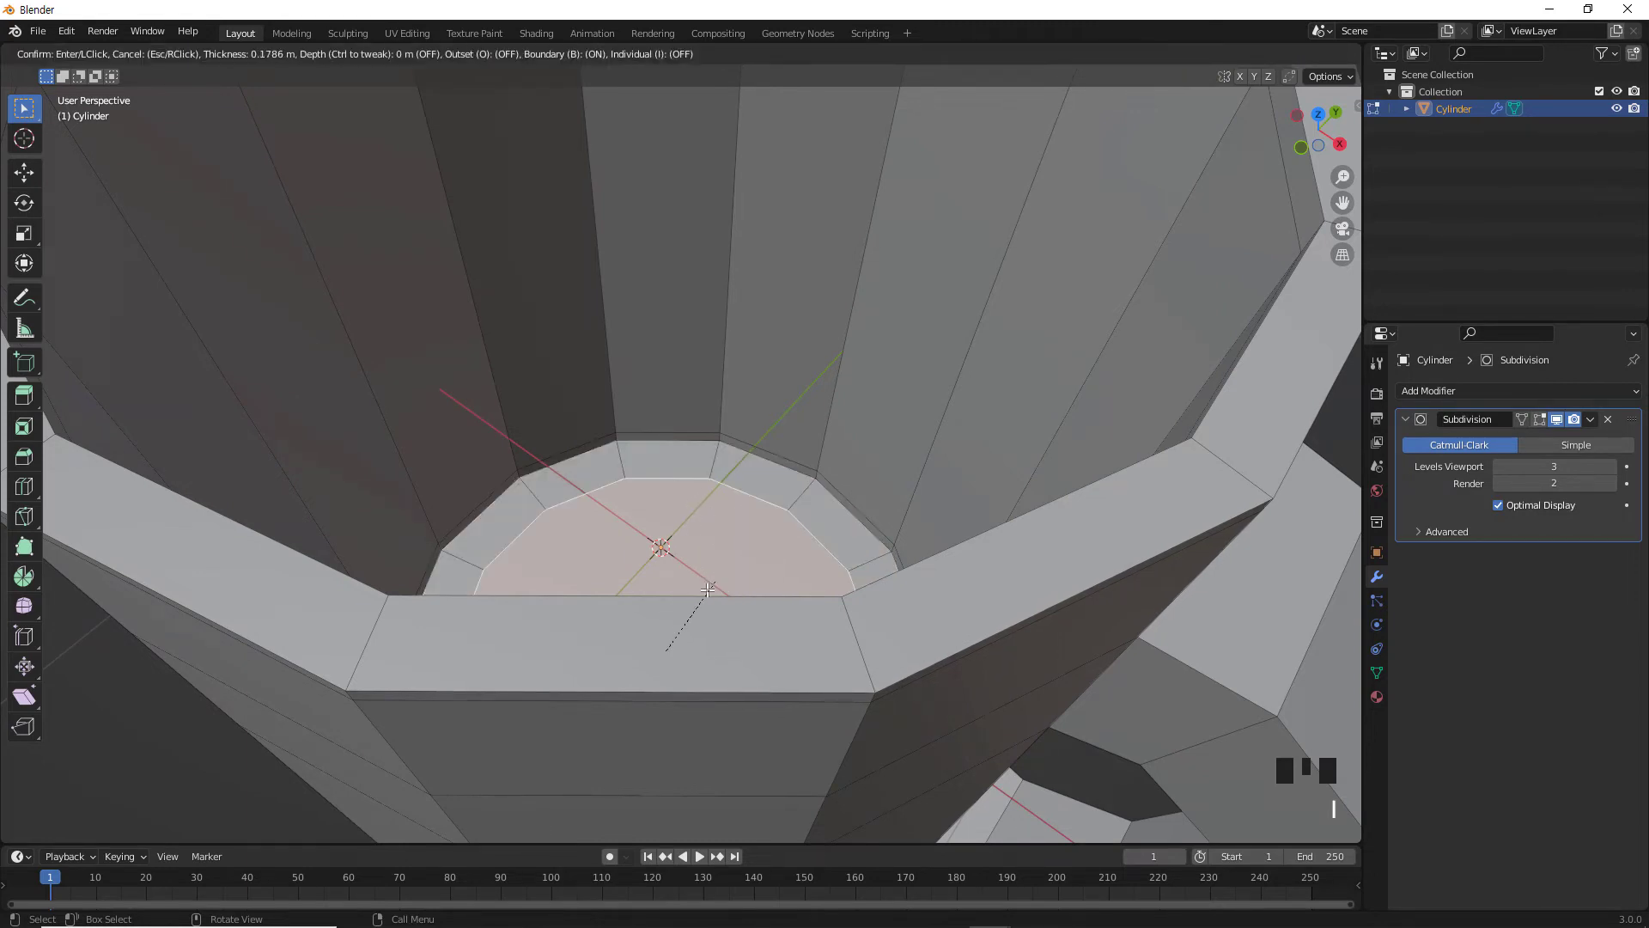
pyautogui.click(765, 570)
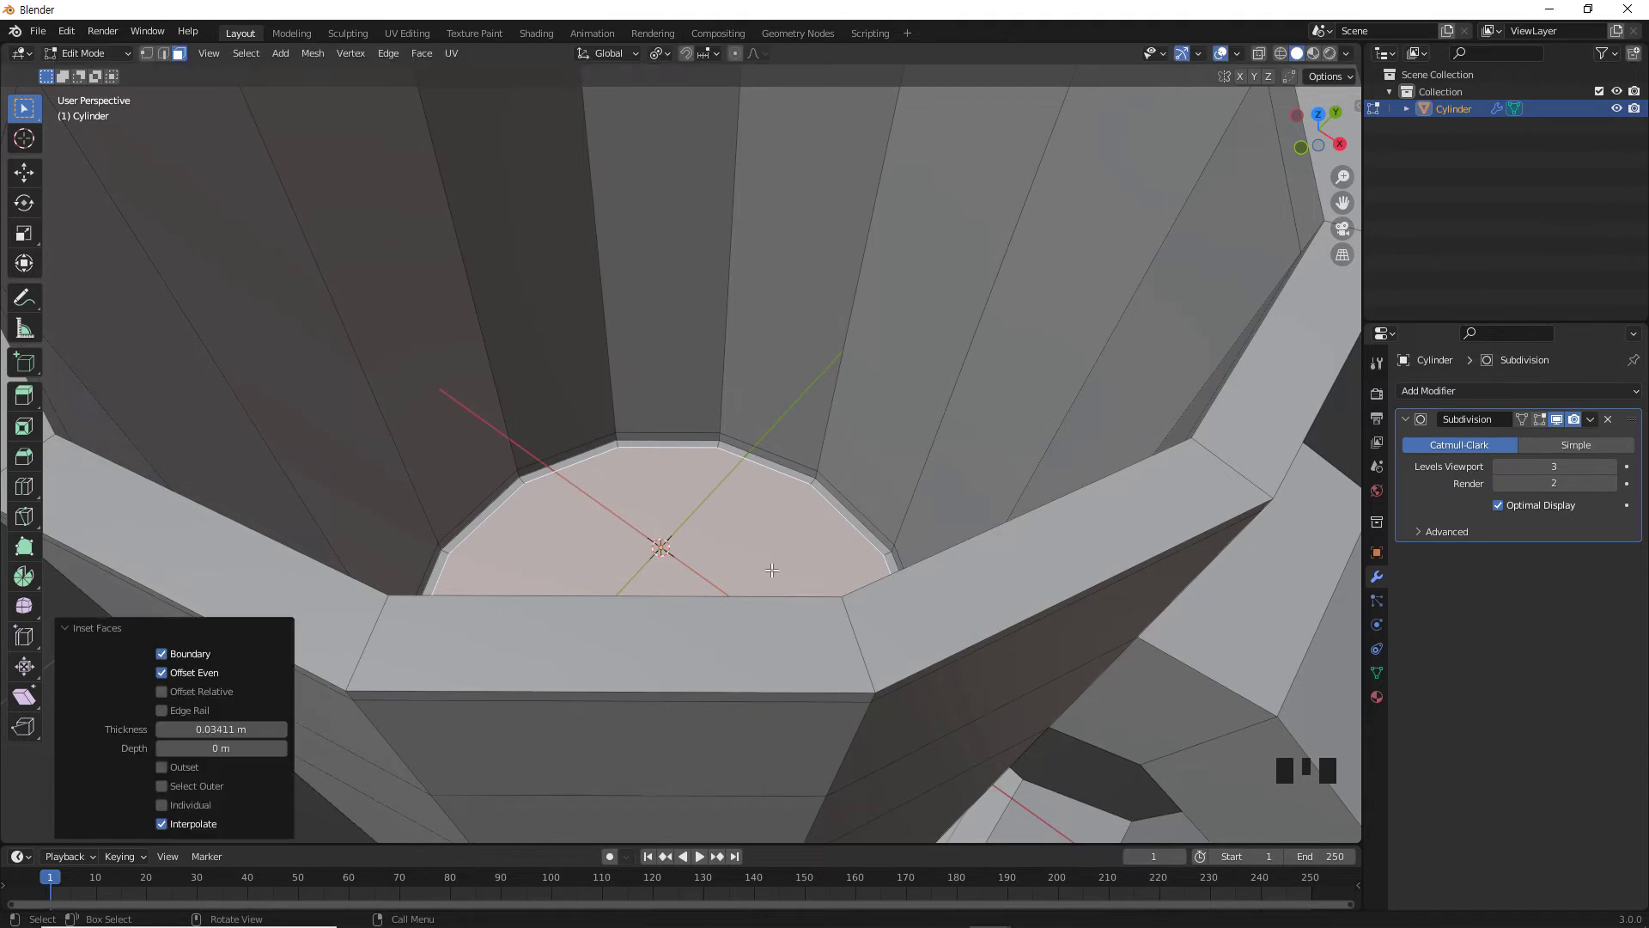
# Turn the Subdivision's Edit Mode display back on and deselect the interior floor face.
pyautogui.click(1540, 419)
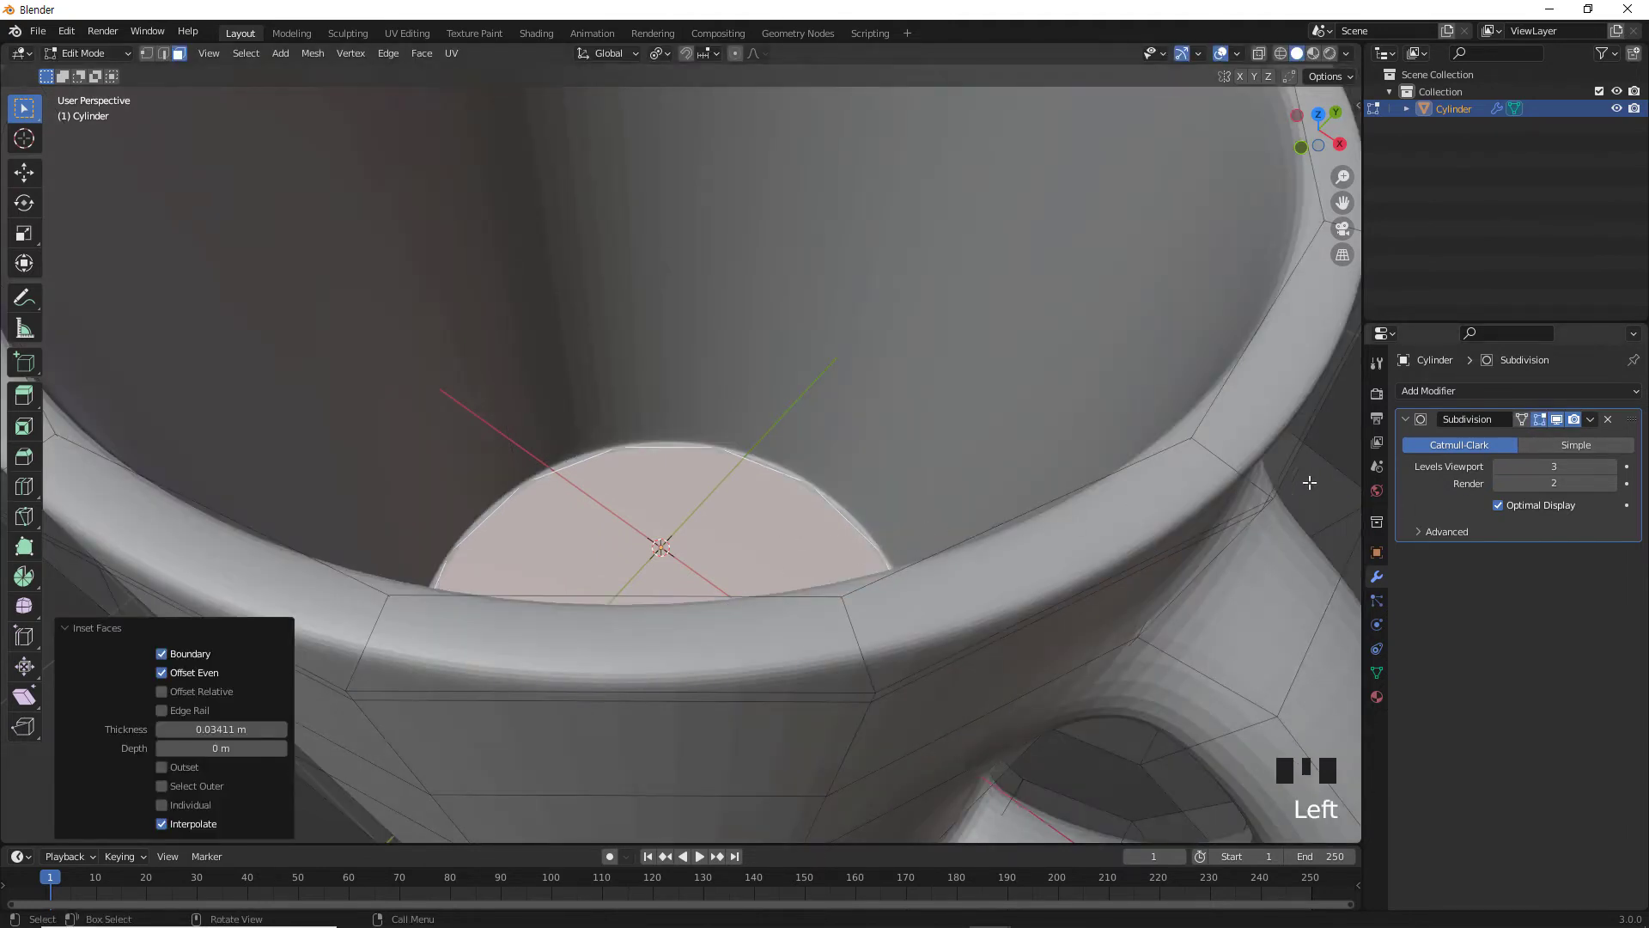
pyautogui.click(1340, 472)
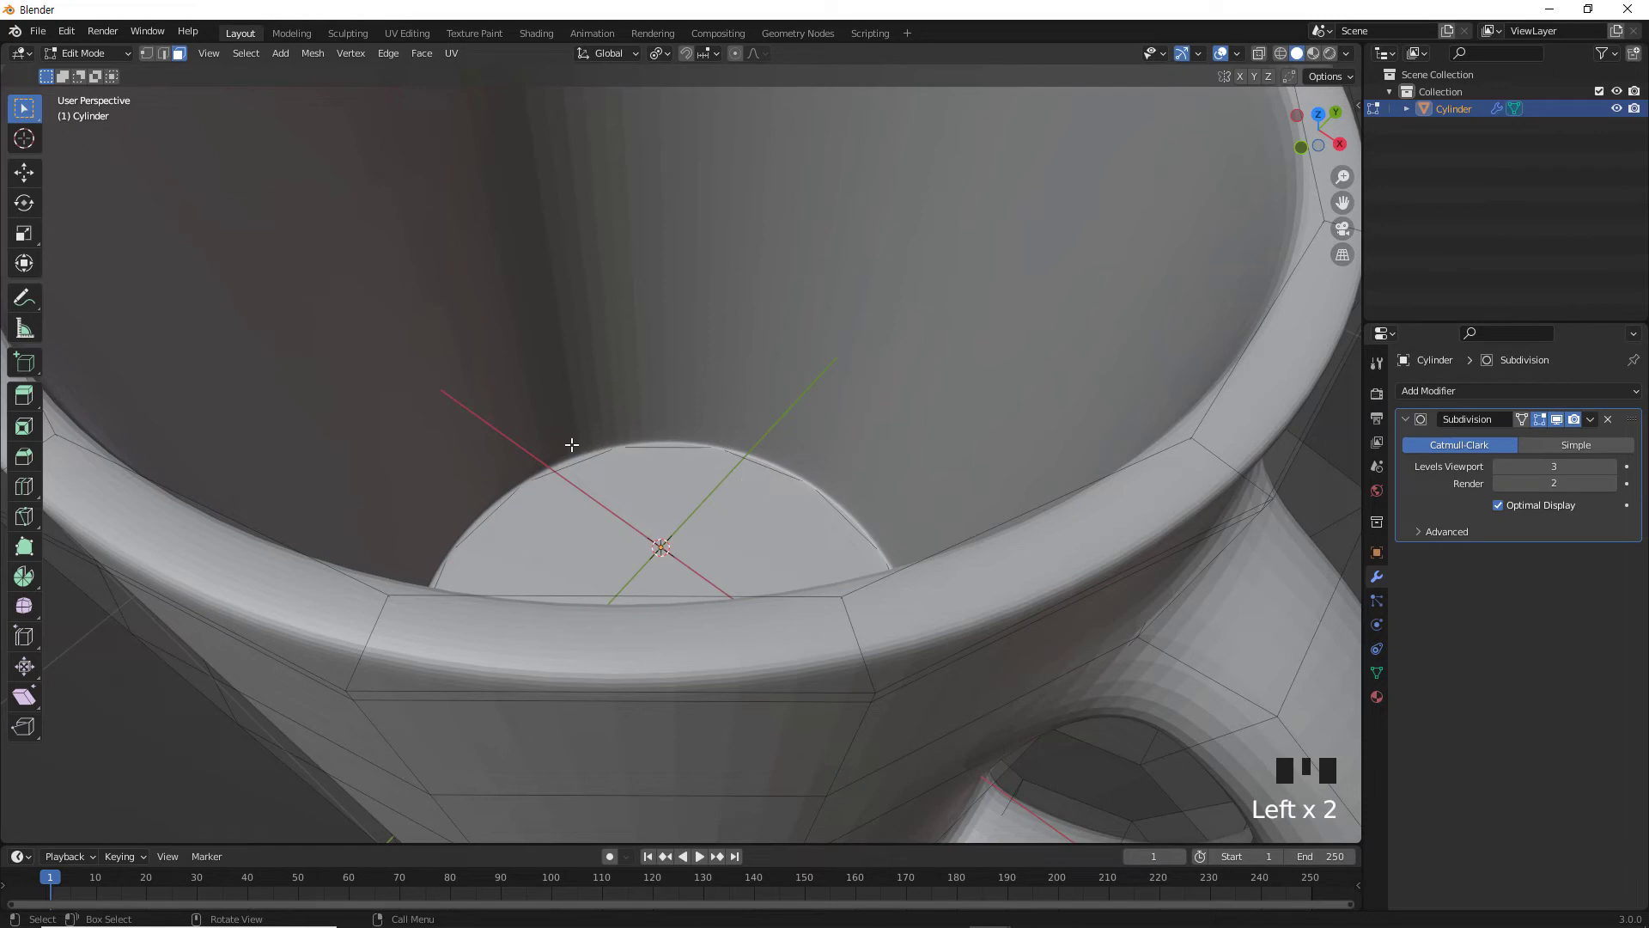
pyautogui.scroll(-6, 872, 475)
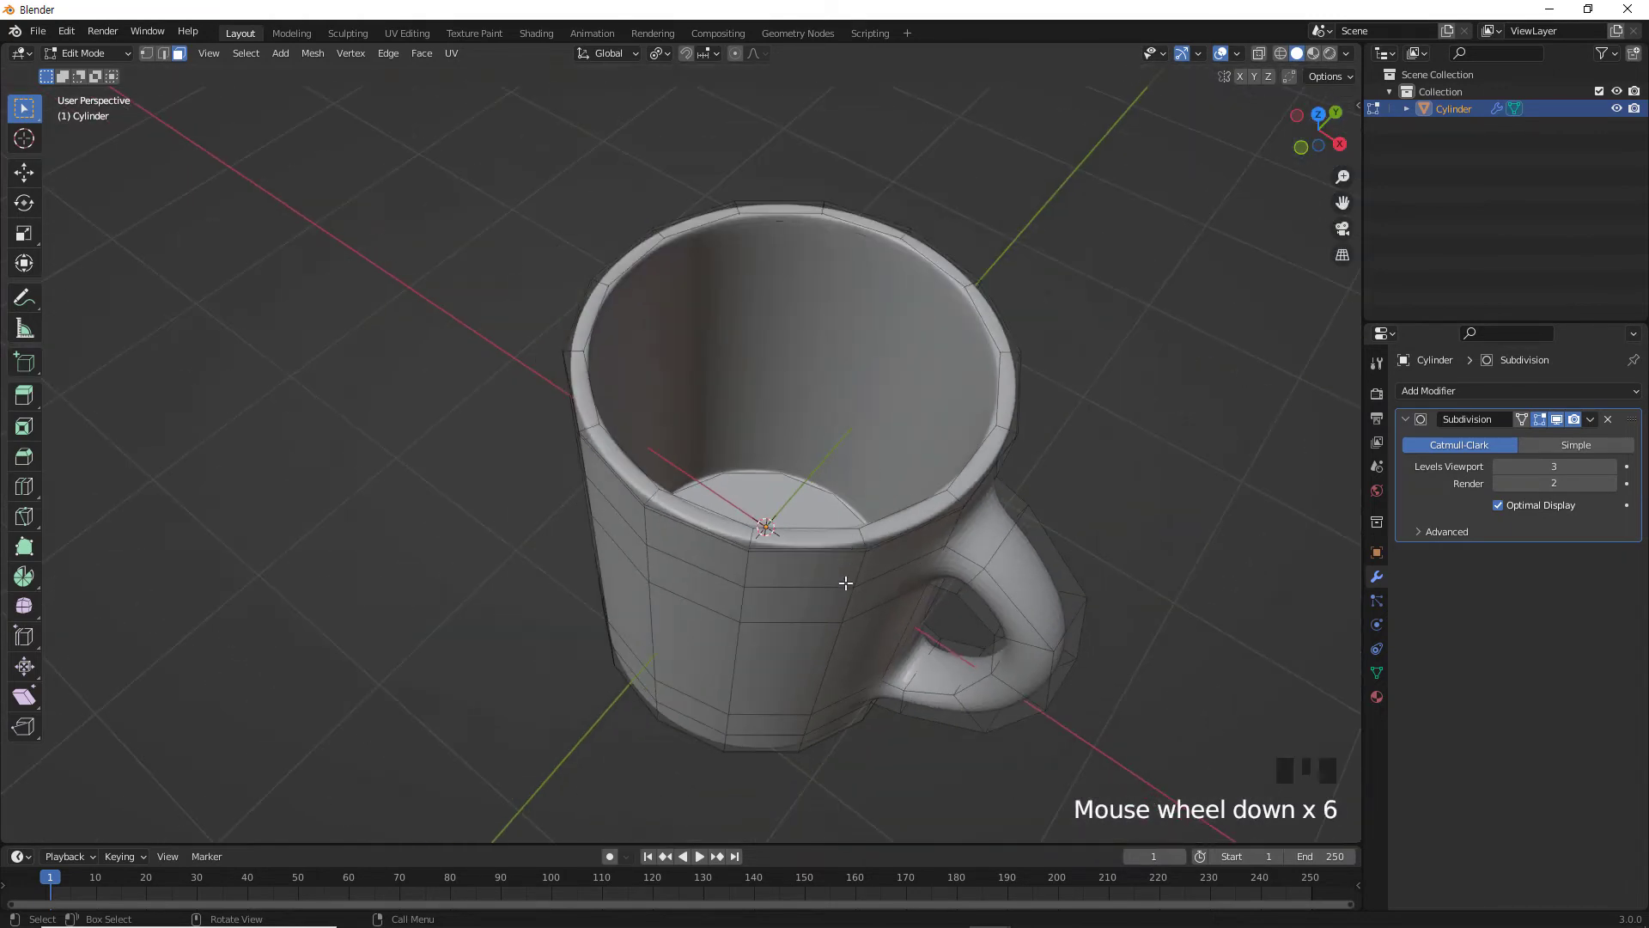
# Turn off the Subdivision's Edit Mode display and inset the mug's underside face by about 0.036 m.
pyautogui.moveTo(846, 583); pyautogui.dragTo(789, 487, button='middle')
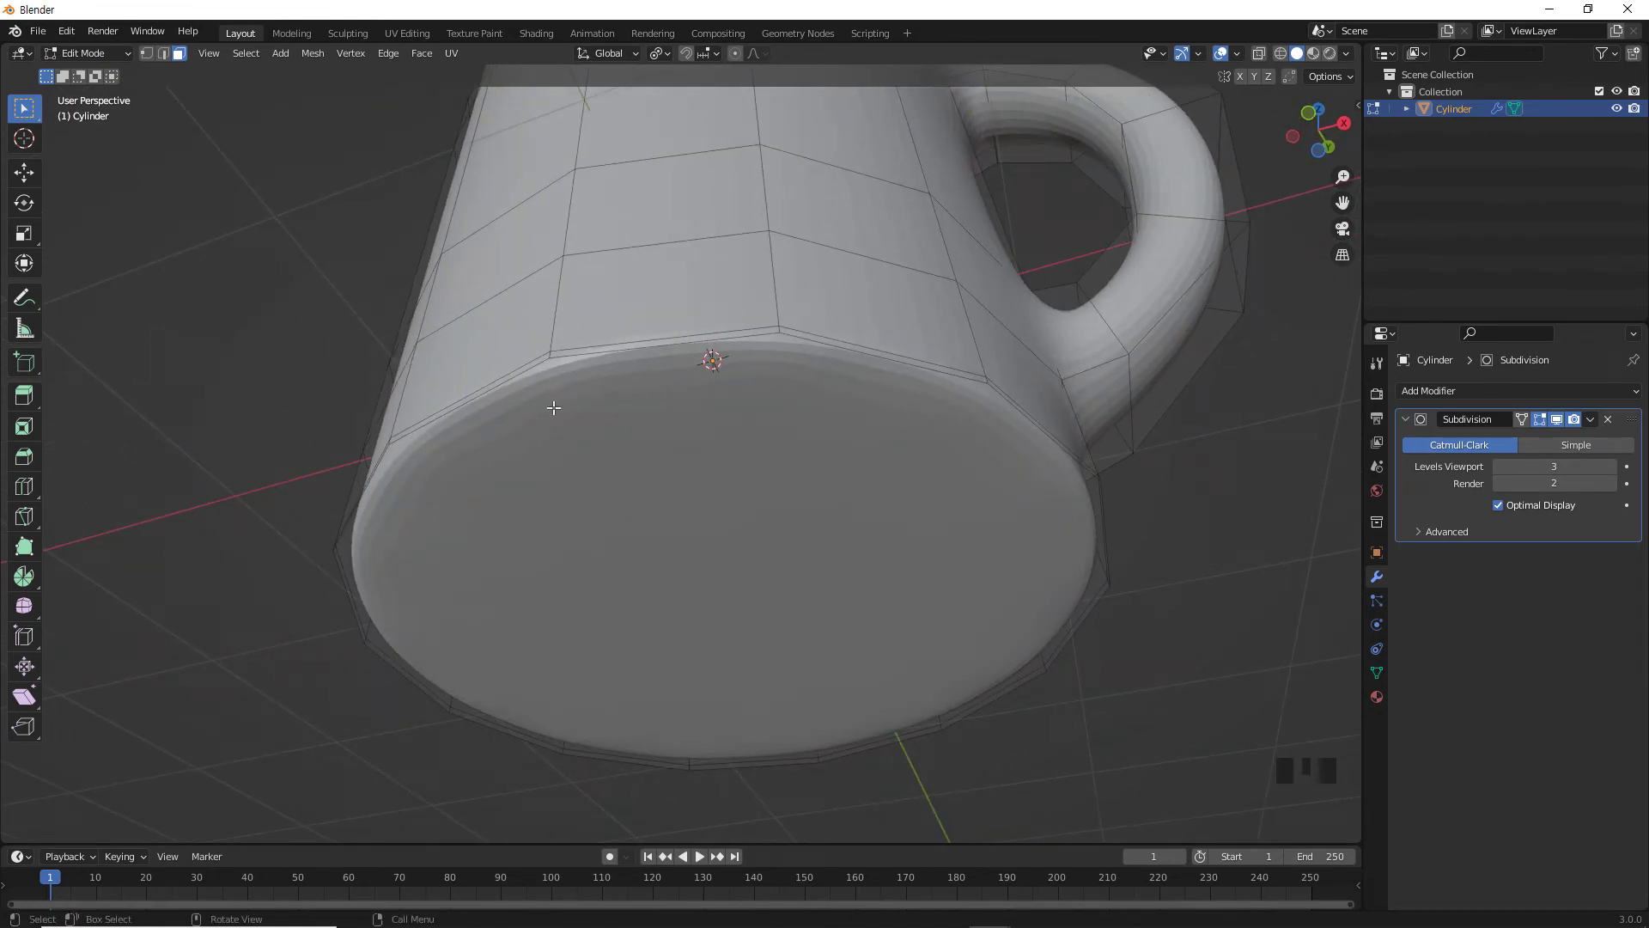
pyautogui.scroll(-2, 791, 521)
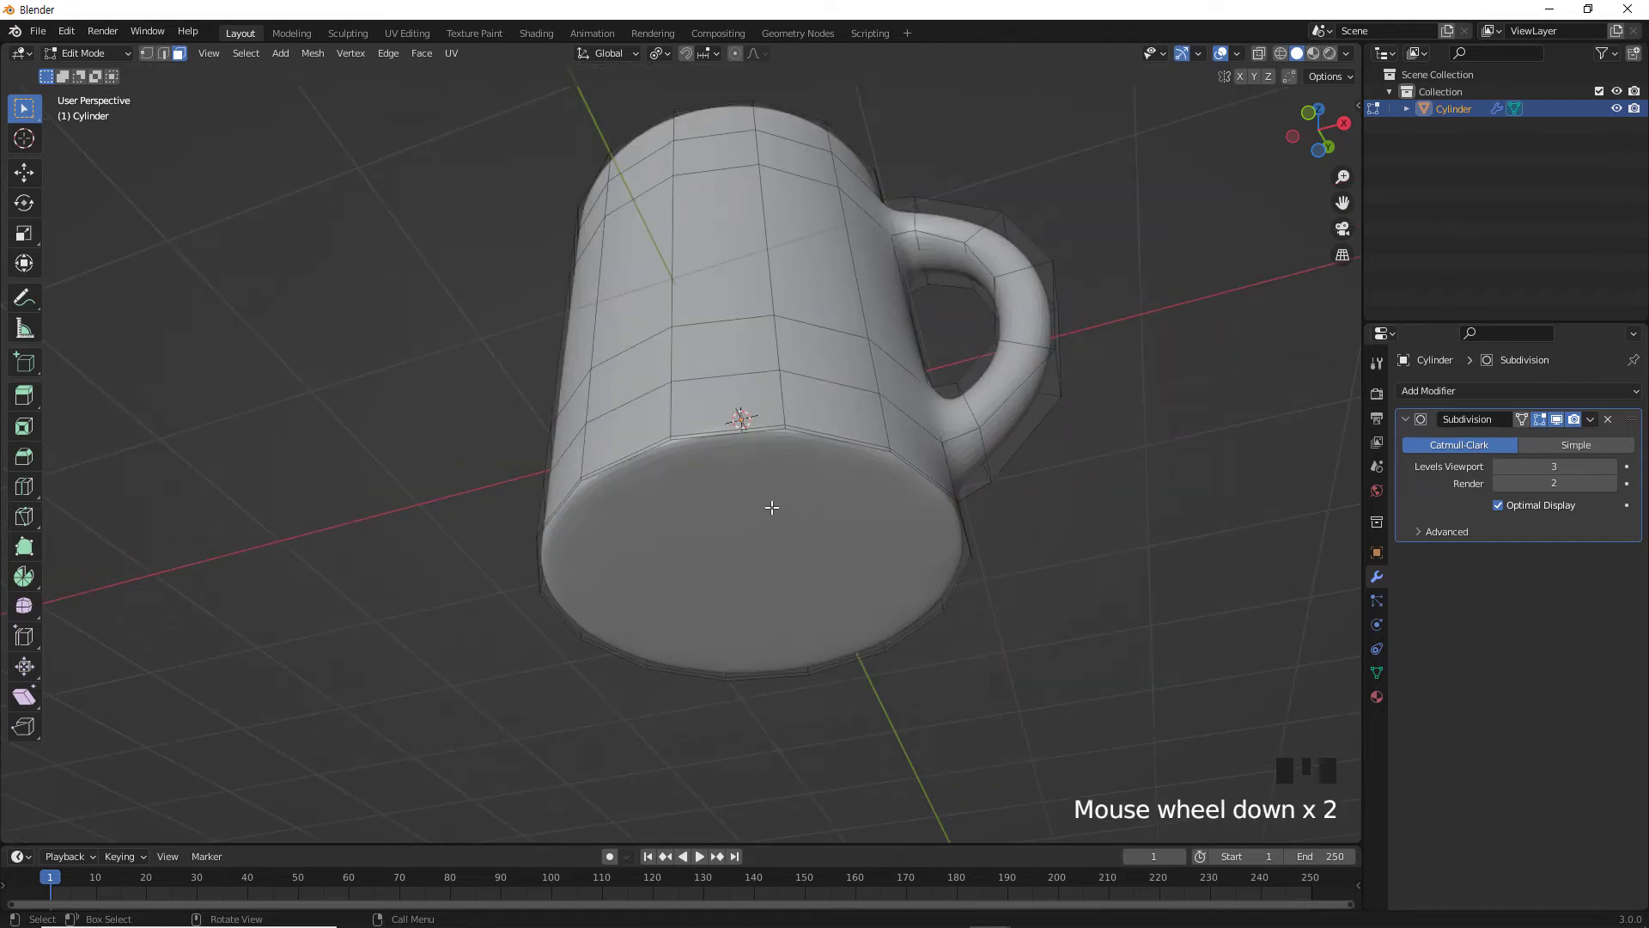
pyautogui.click(1522, 421)
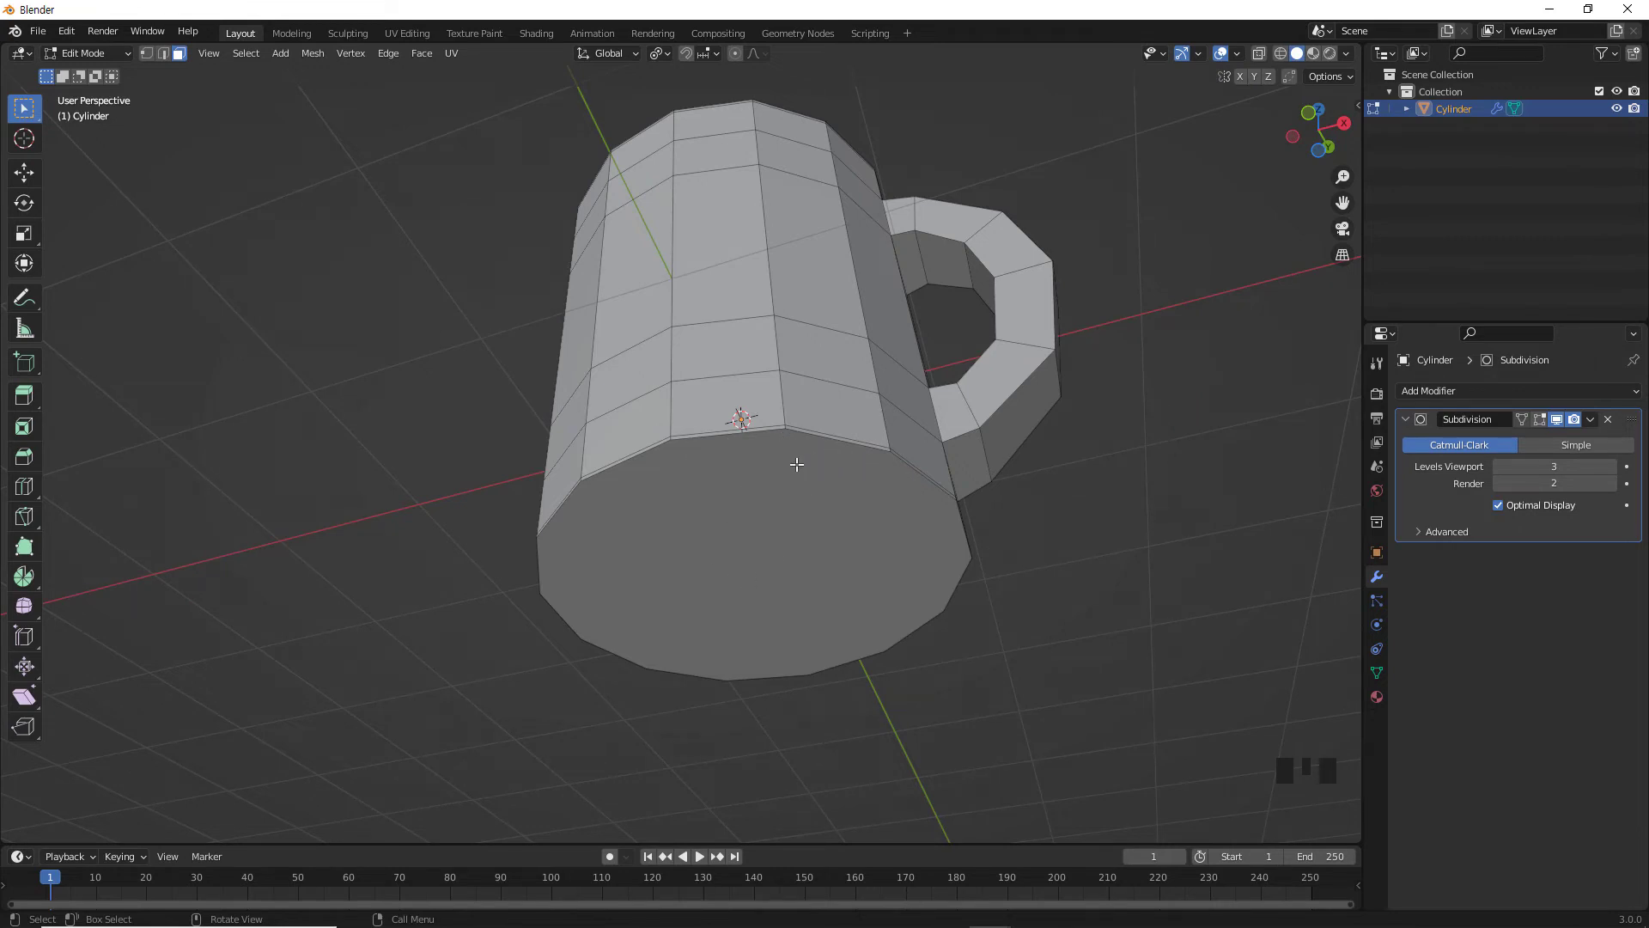
pyautogui.click(804, 547)
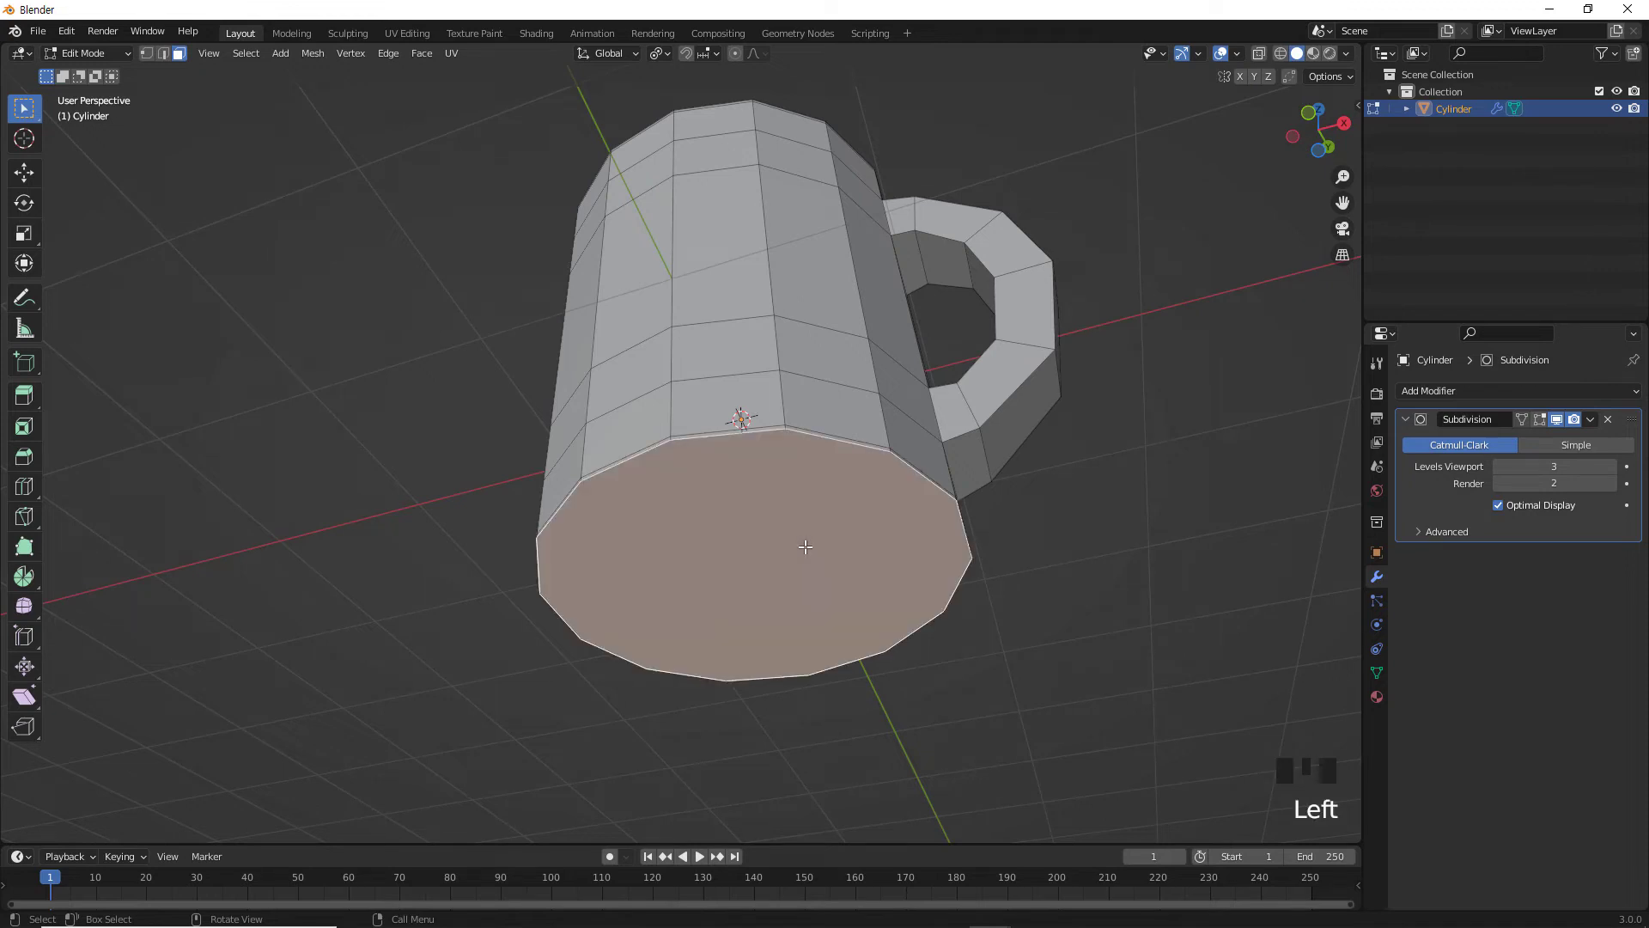
pyautogui.press('i')
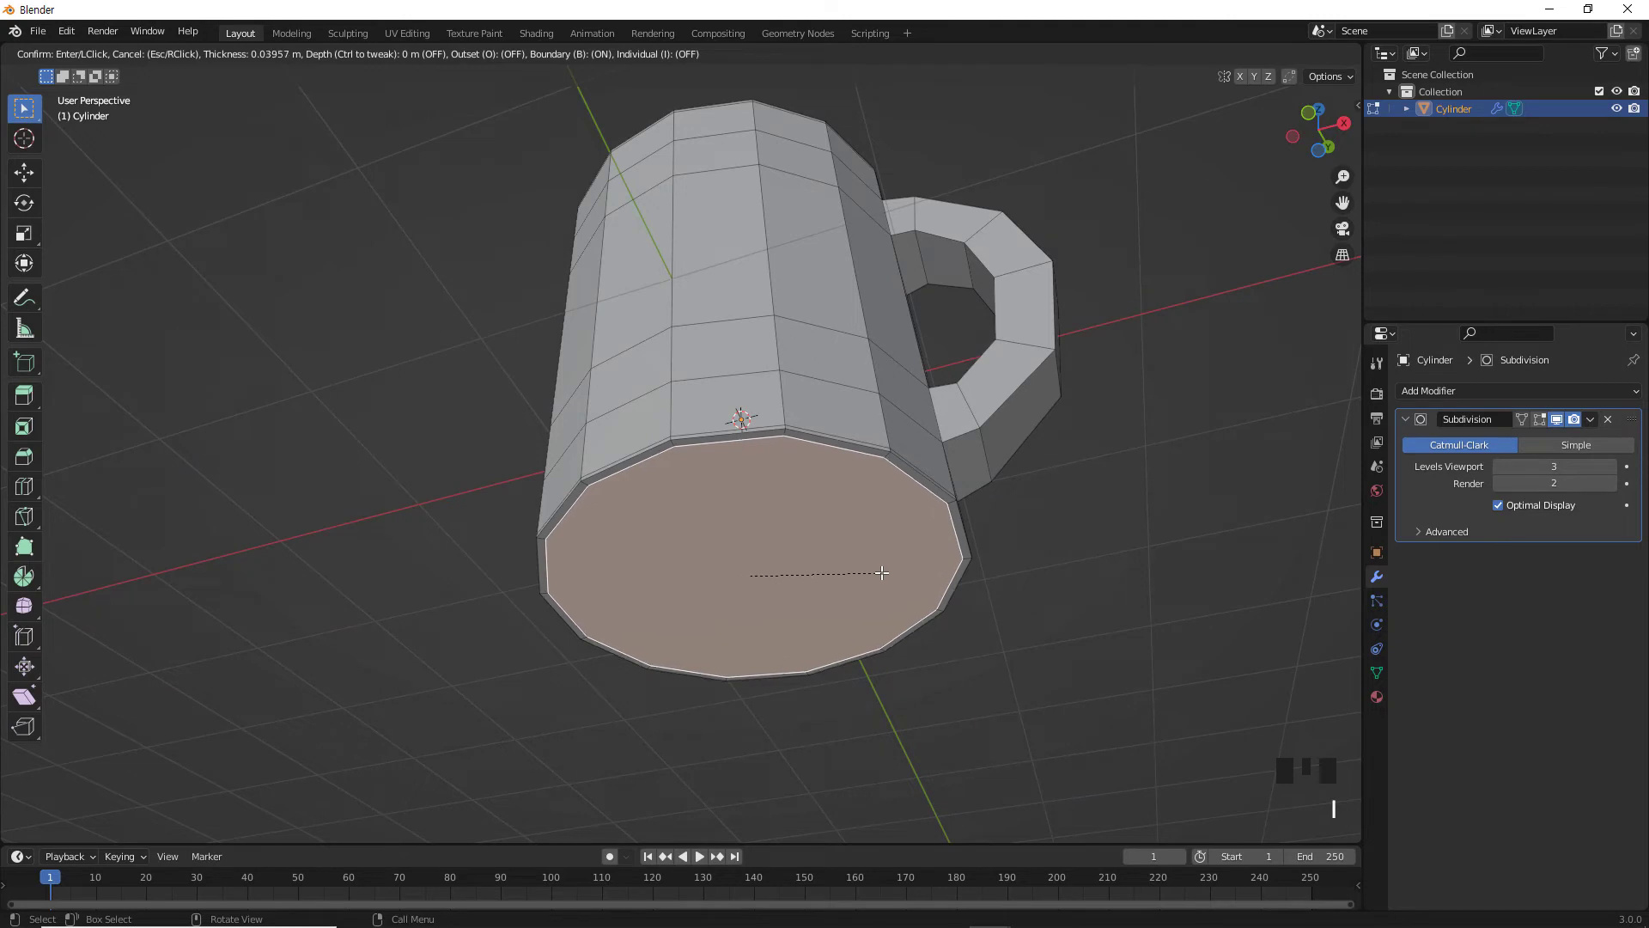
pyautogui.click(882, 572)
pyautogui.scroll(3, 807, 507)
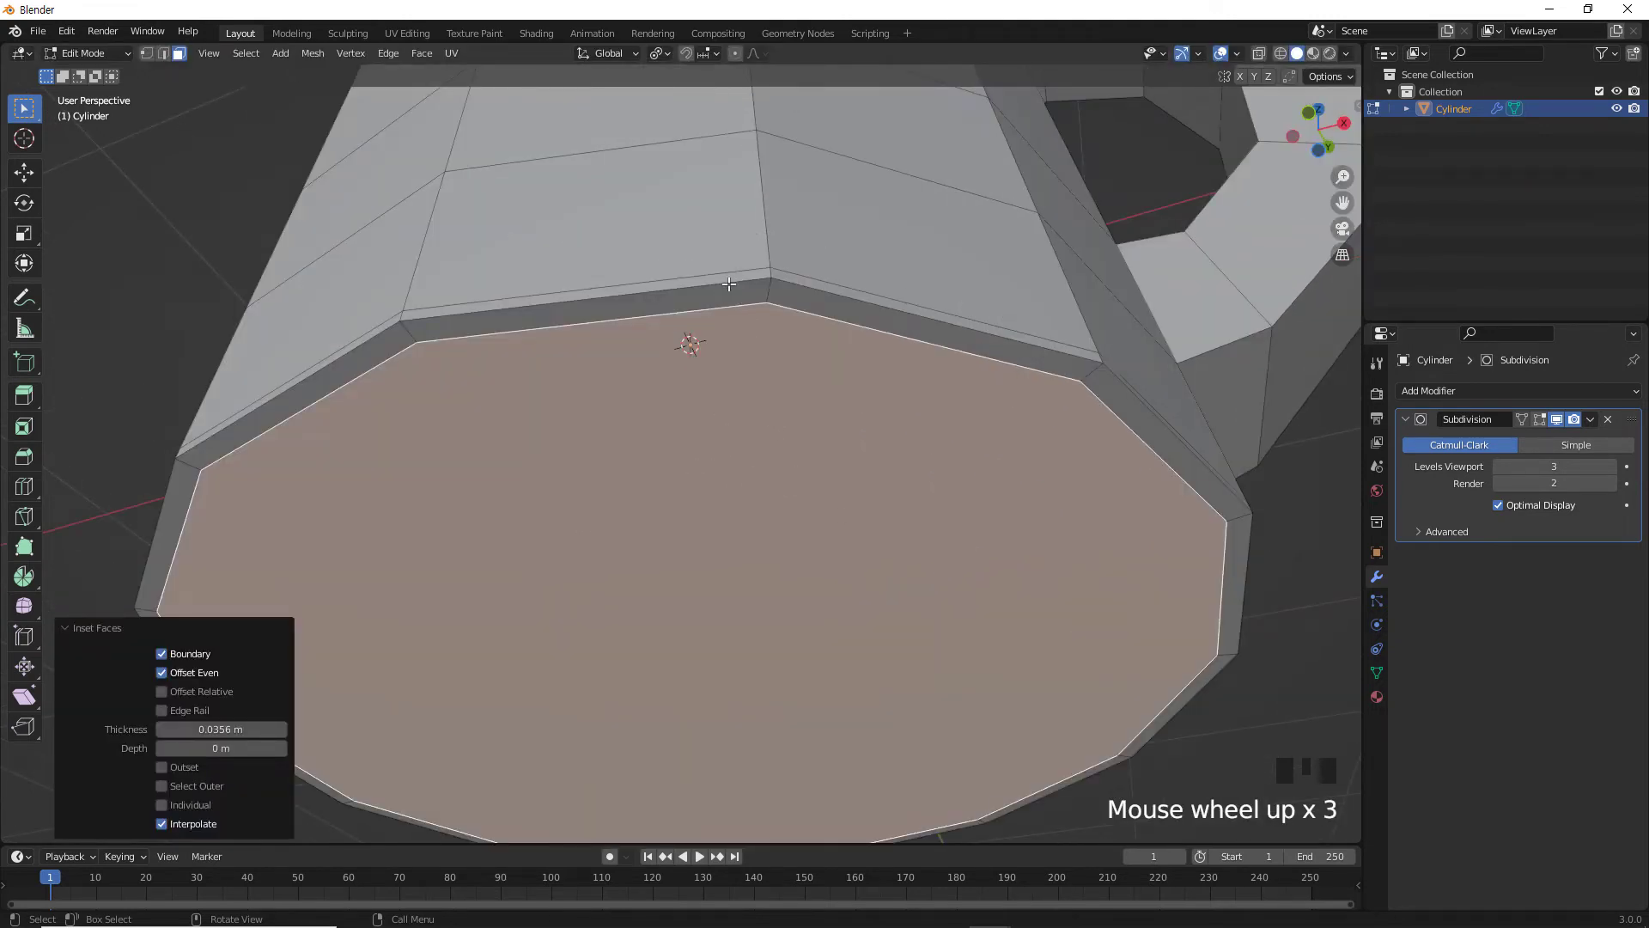
pyautogui.scroll(-3, 852, 509)
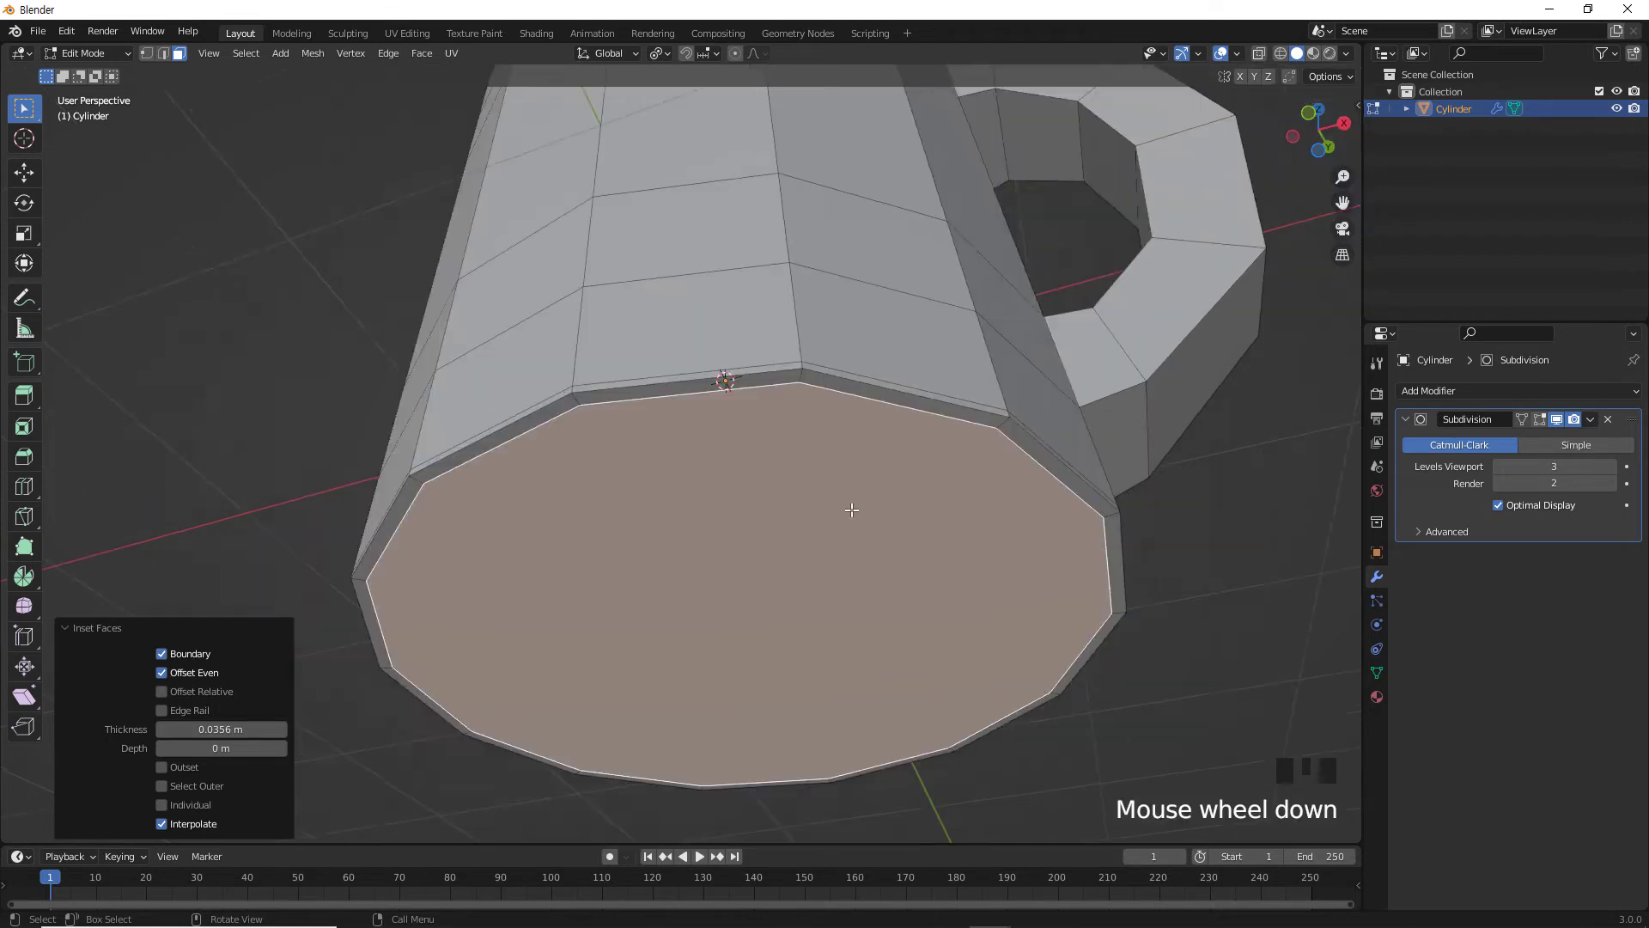
pyautogui.scroll(-1, 851, 509)
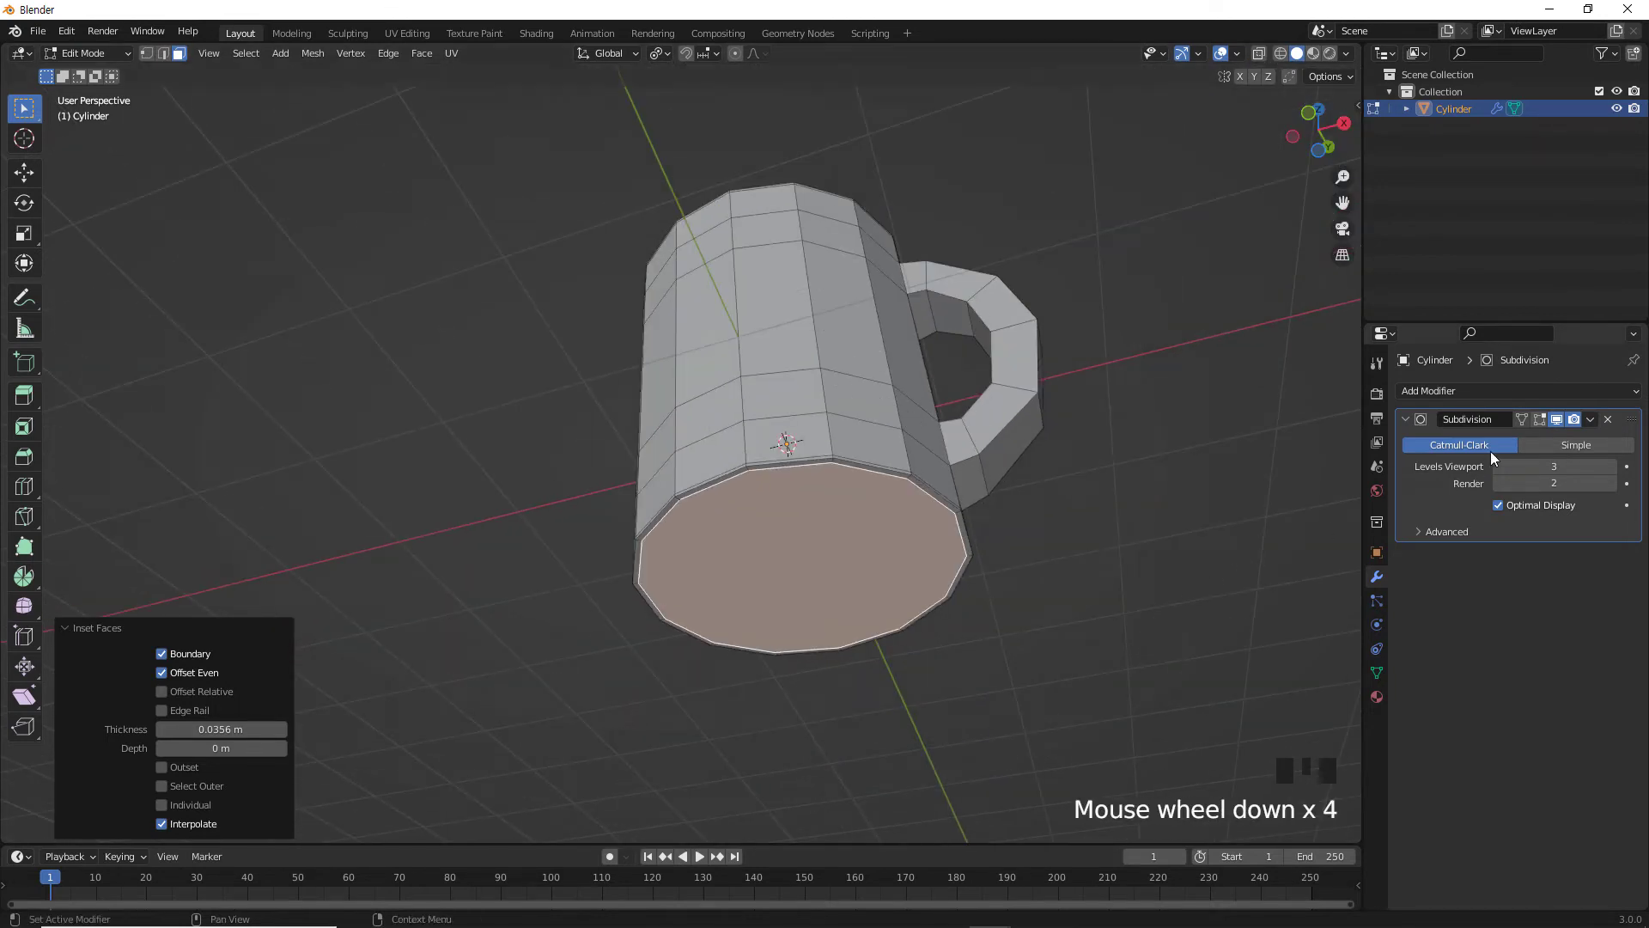
# Turn the Subdivision's Edit Mode display back on, clear the selection, and check the smoothed base edge.
pyautogui.click(1540, 421)
pyautogui.click(1097, 545)
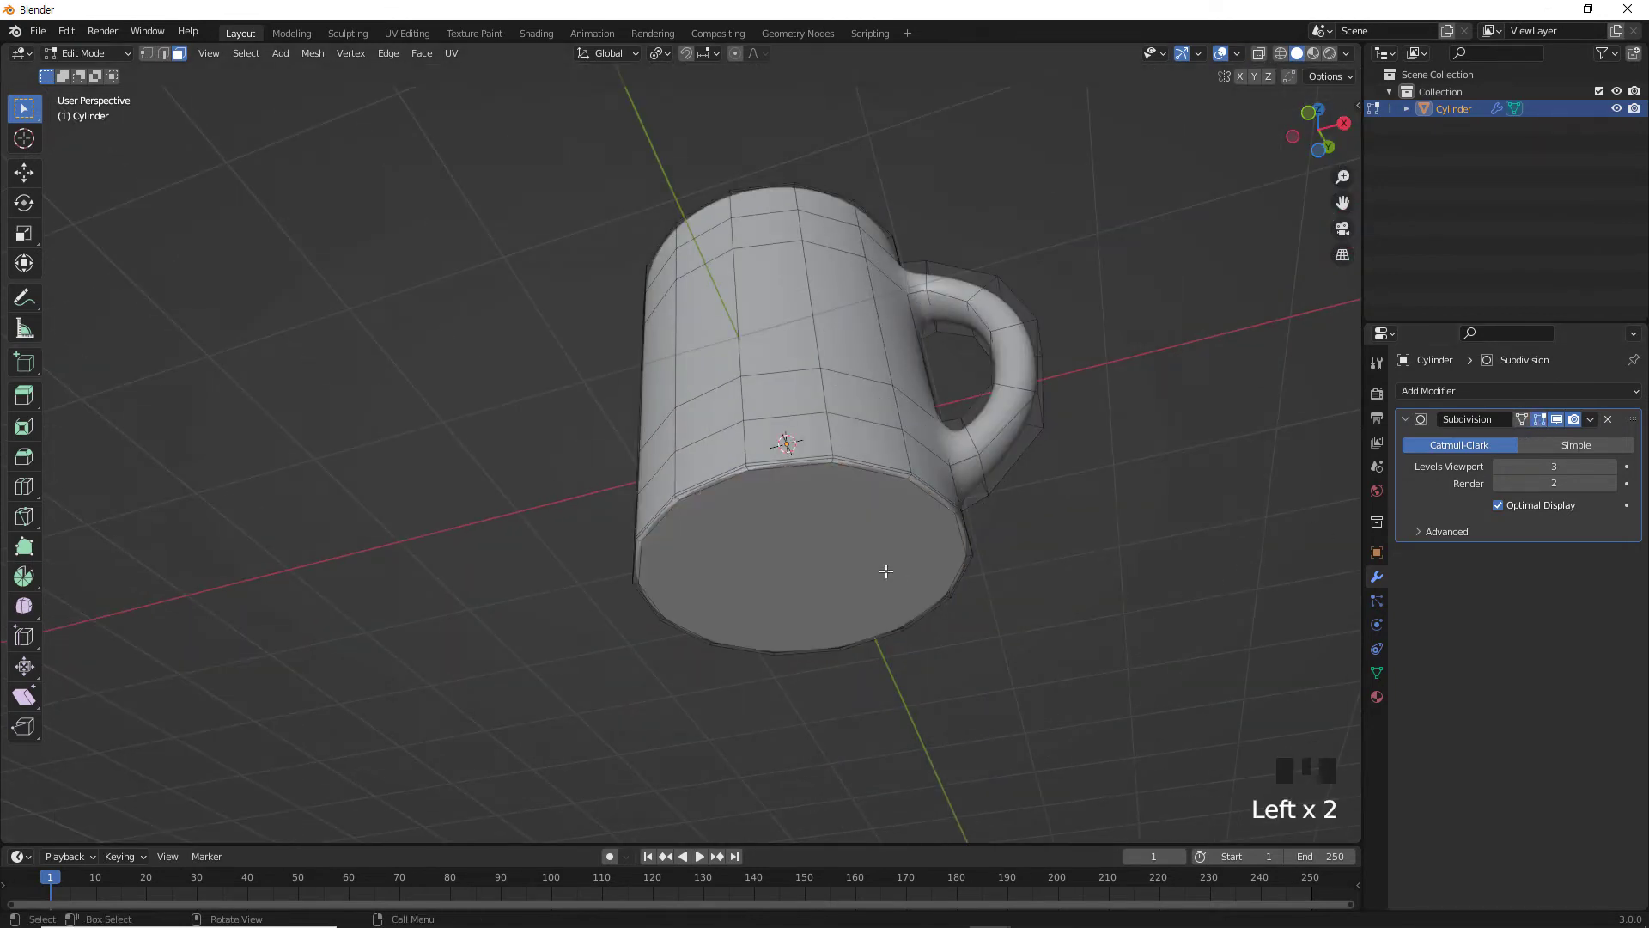
pyautogui.scroll(2, 874, 552)
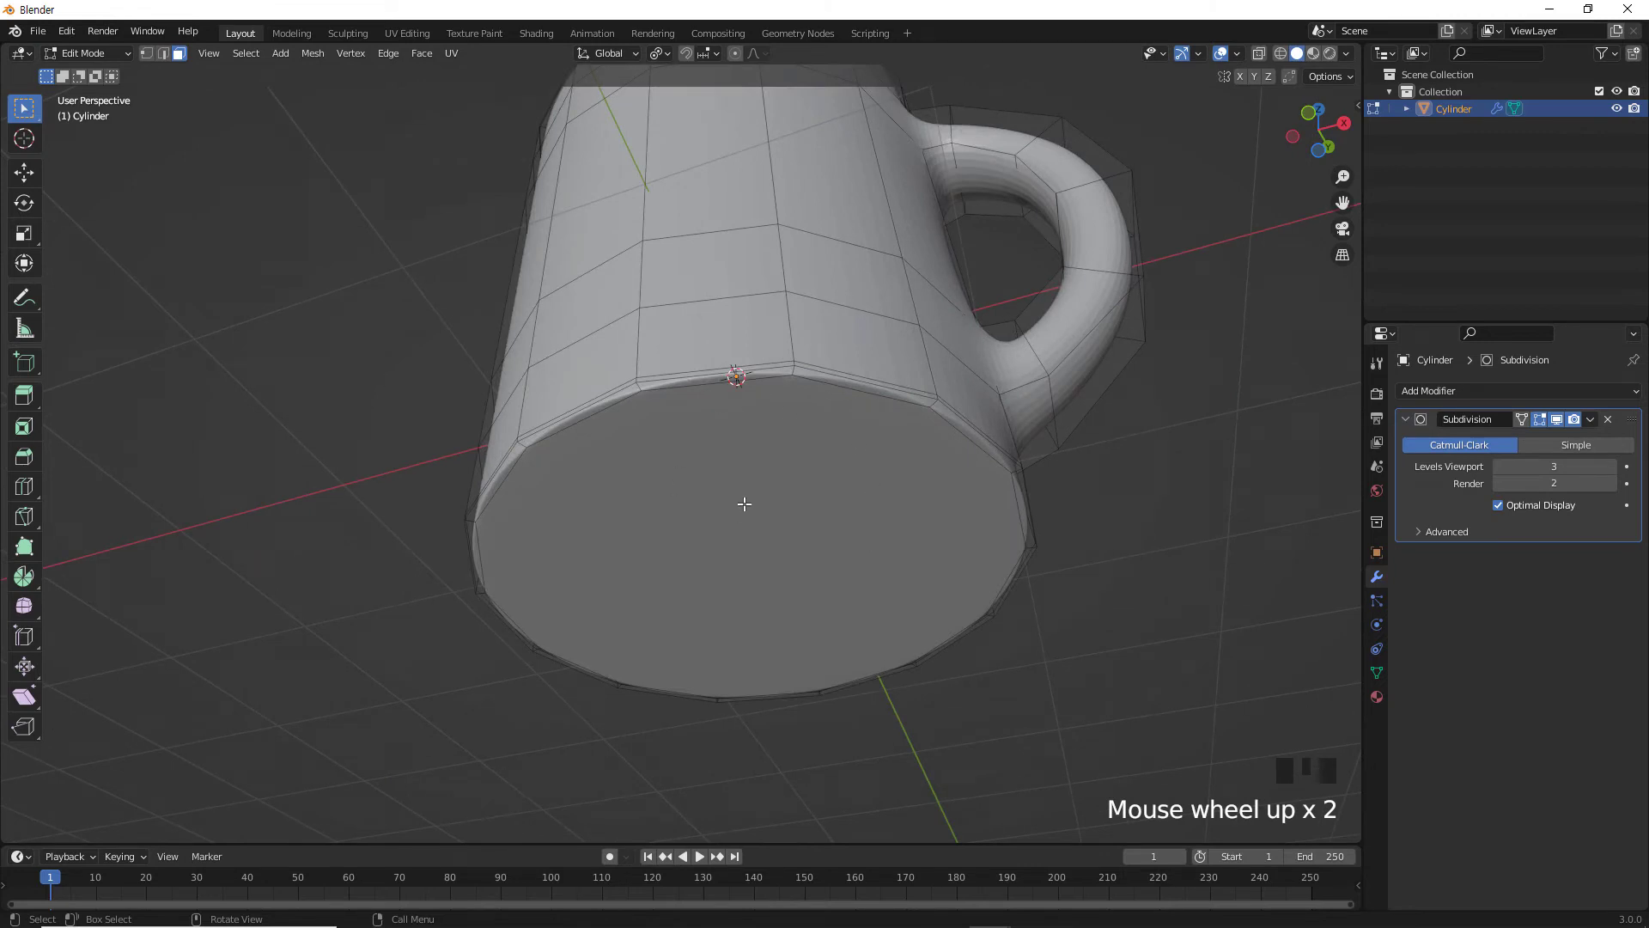
pyautogui.scroll(2, 678, 412)
pyautogui.scroll(-4, 864, 515)
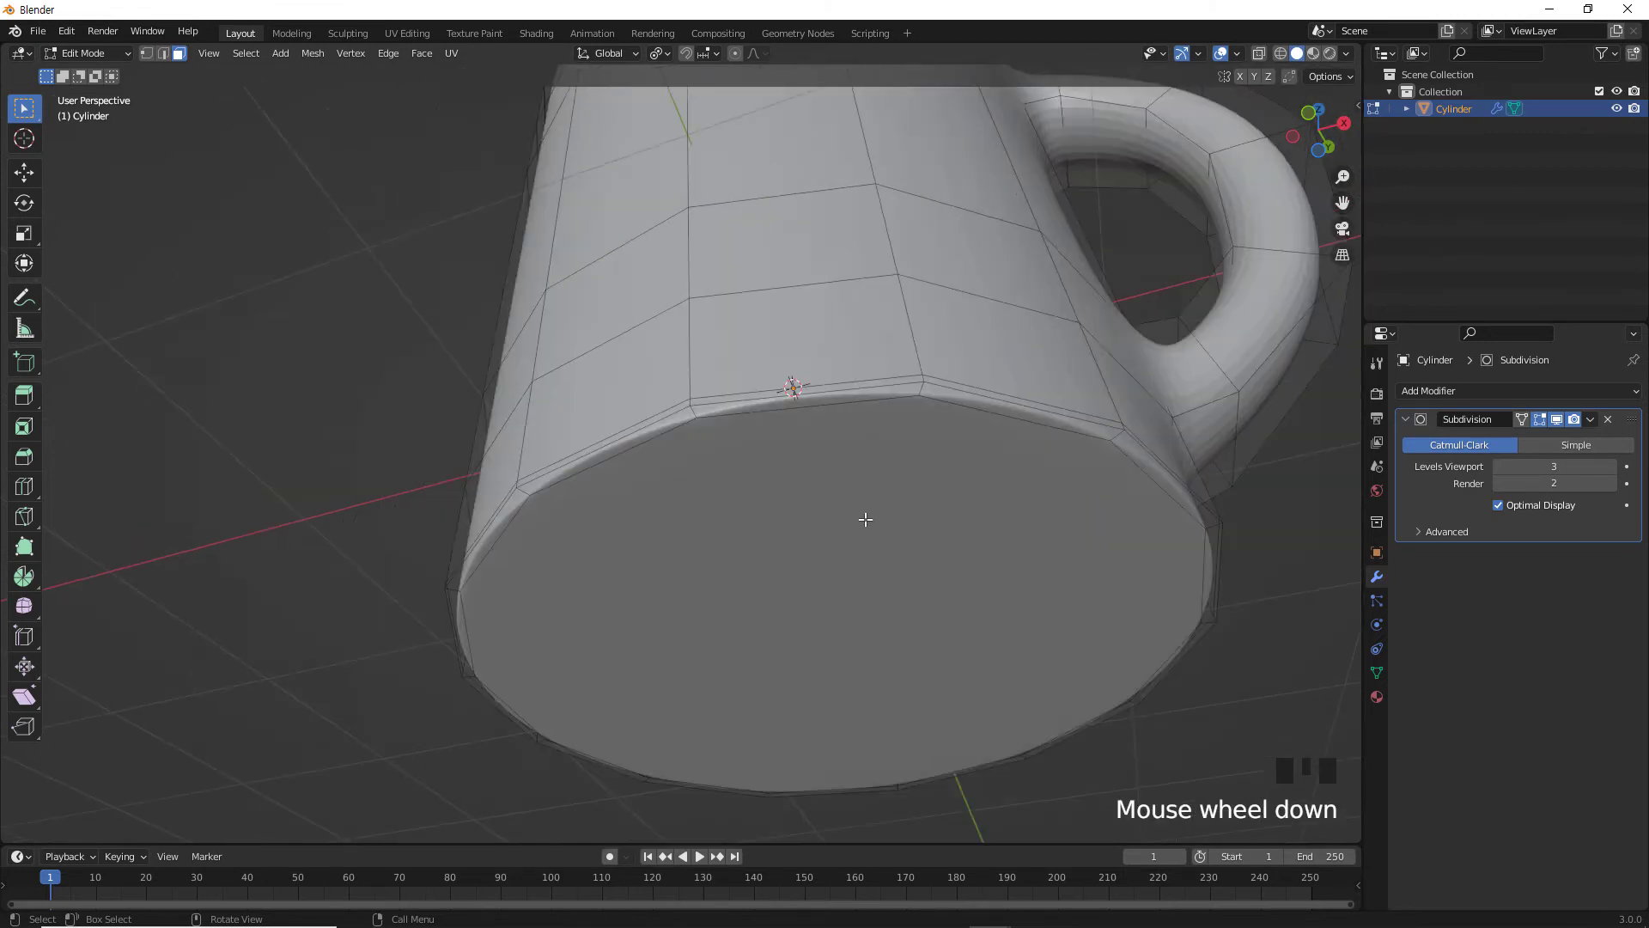
# Switch to front view with vertex selection and turn on the Subdivision's On Cage display.
pyautogui.moveTo(938, 476); pyautogui.dragTo(1182, 524, button='middle')
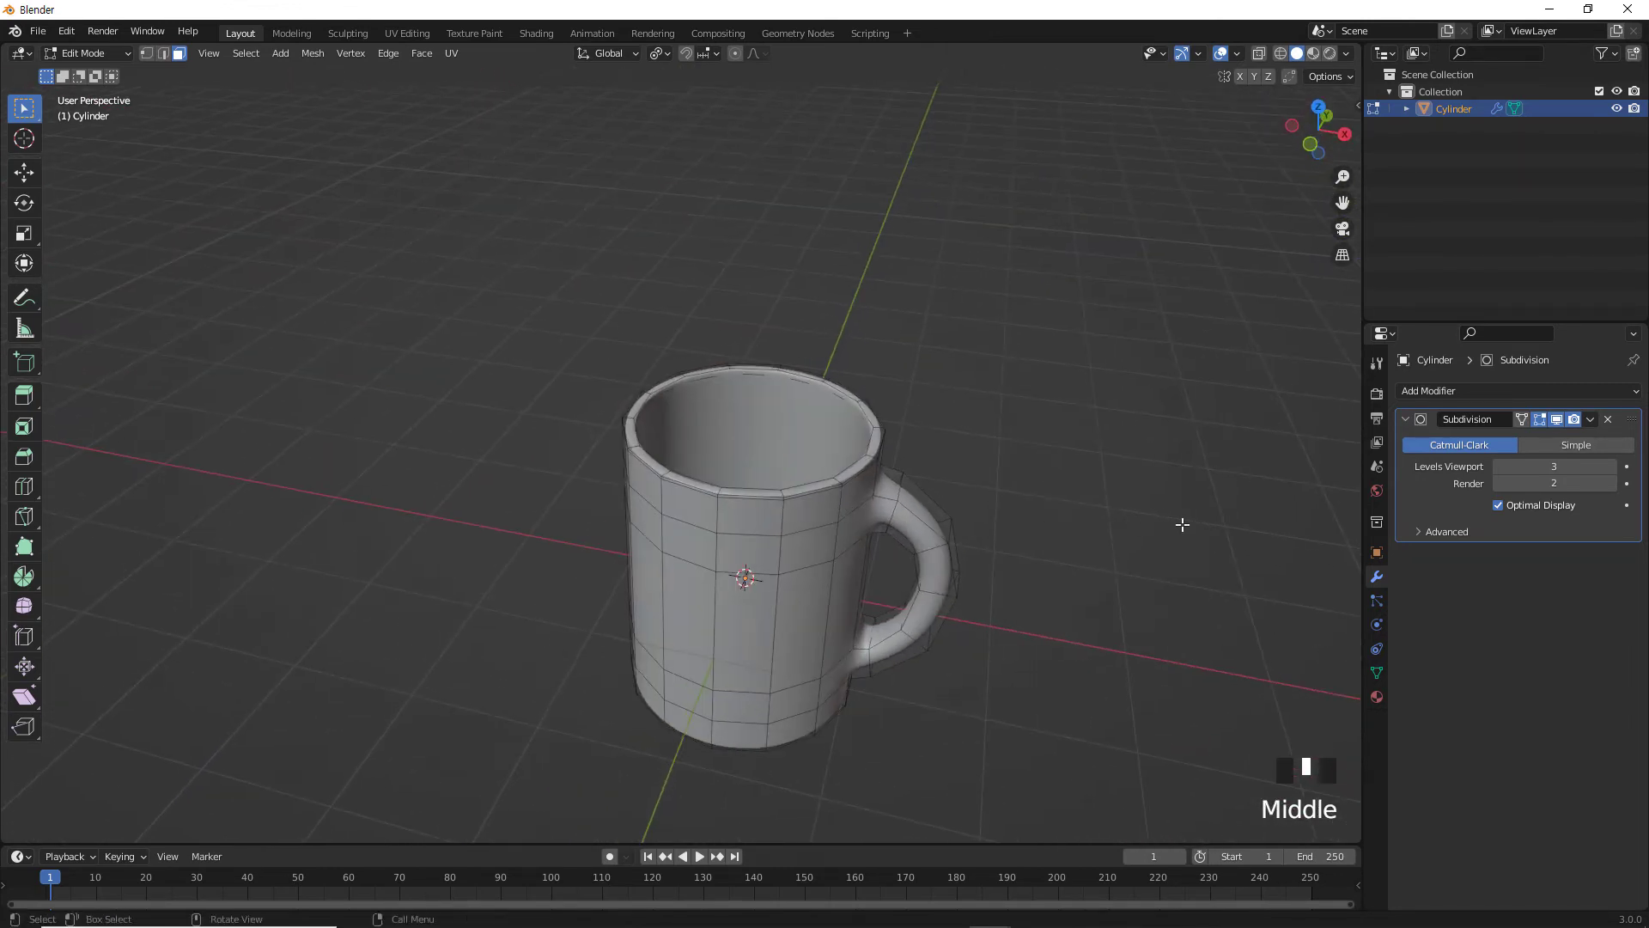
pyautogui.keyDown('shift'); pyautogui.moveTo(1060, 515); pyautogui.dragTo(938, 459, button='middle'); pyautogui.keyUp('shift')
pyautogui.scroll(3, 865, 541)
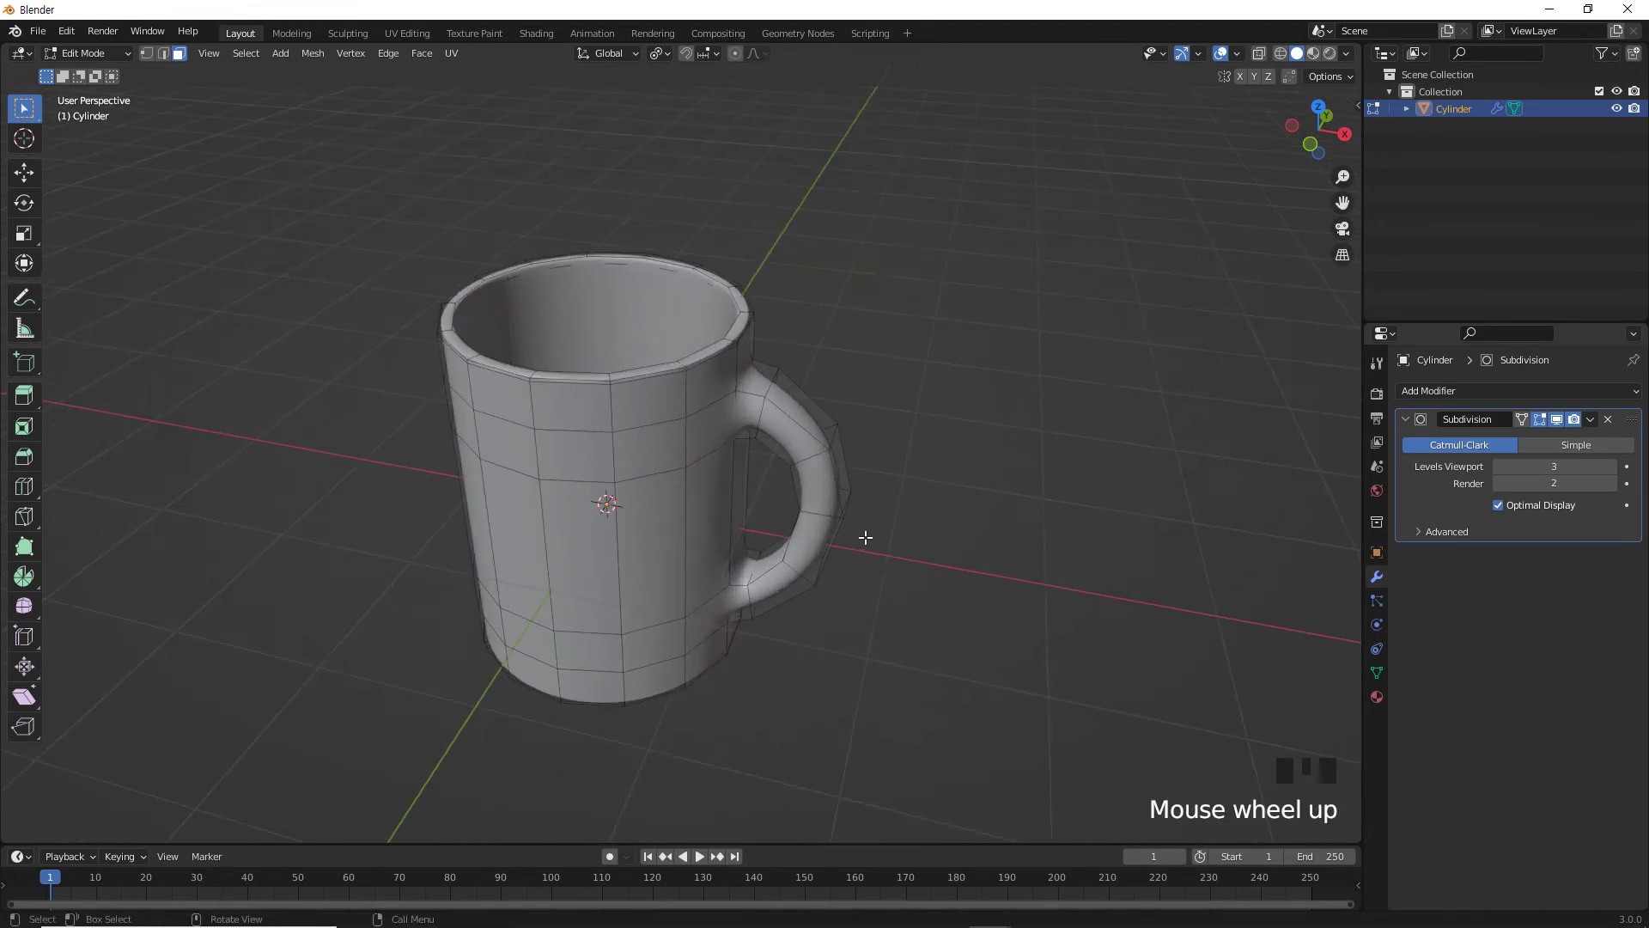
pyautogui.moveTo(869, 527); pyautogui.dragTo(870, 452, button='middle')
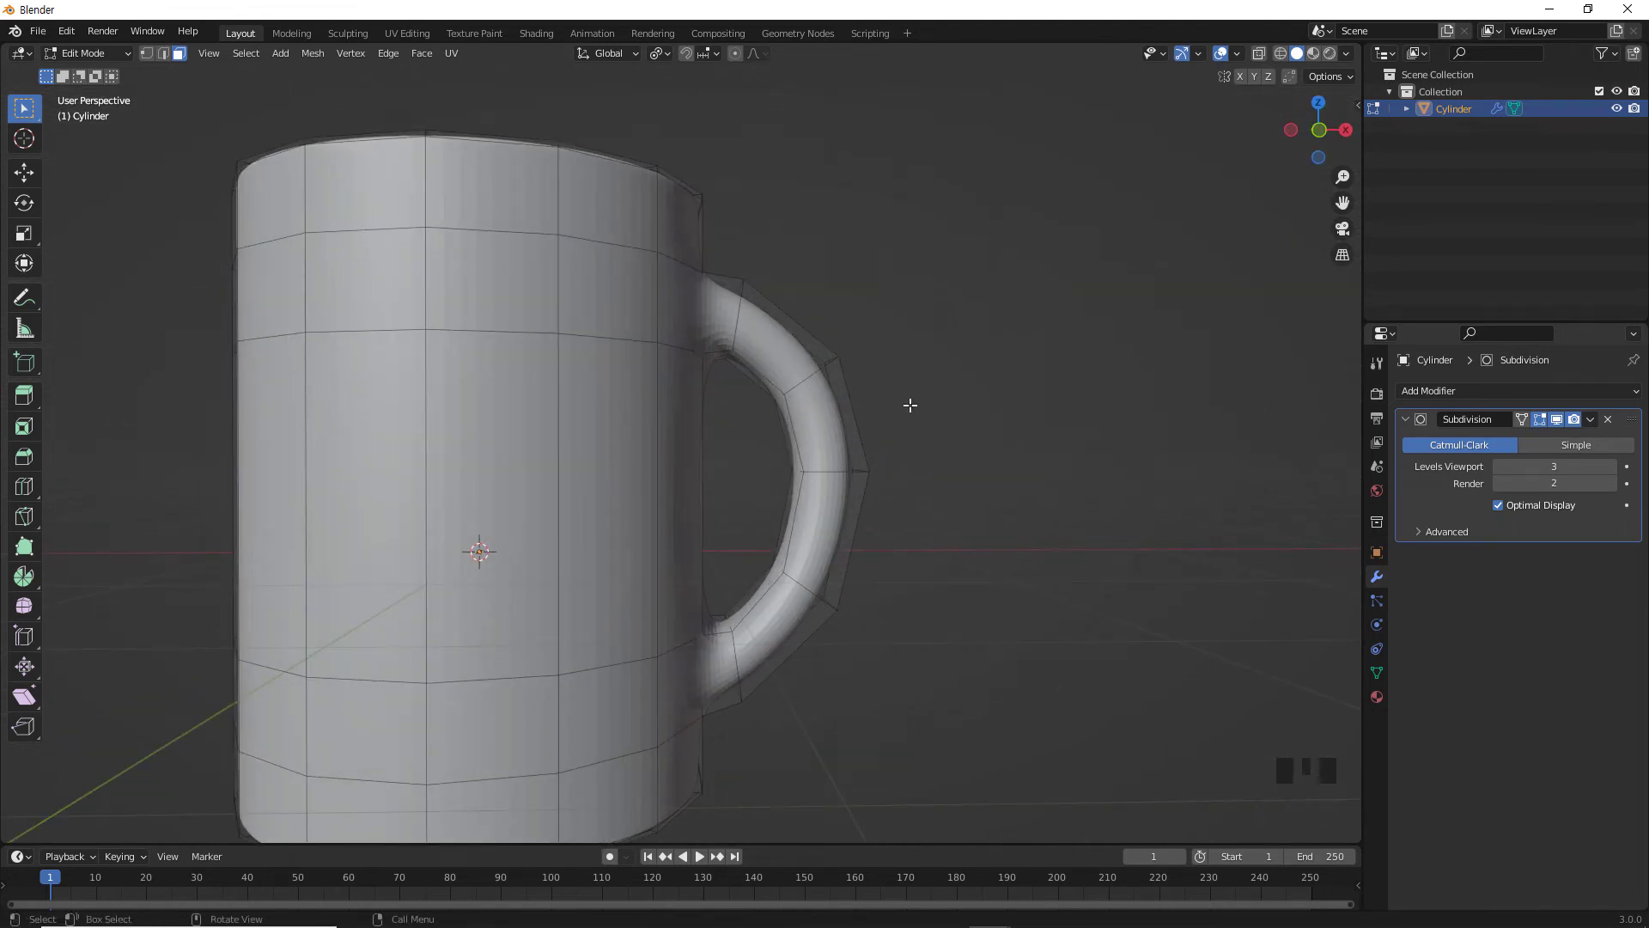
pyautogui.press('KP_1')
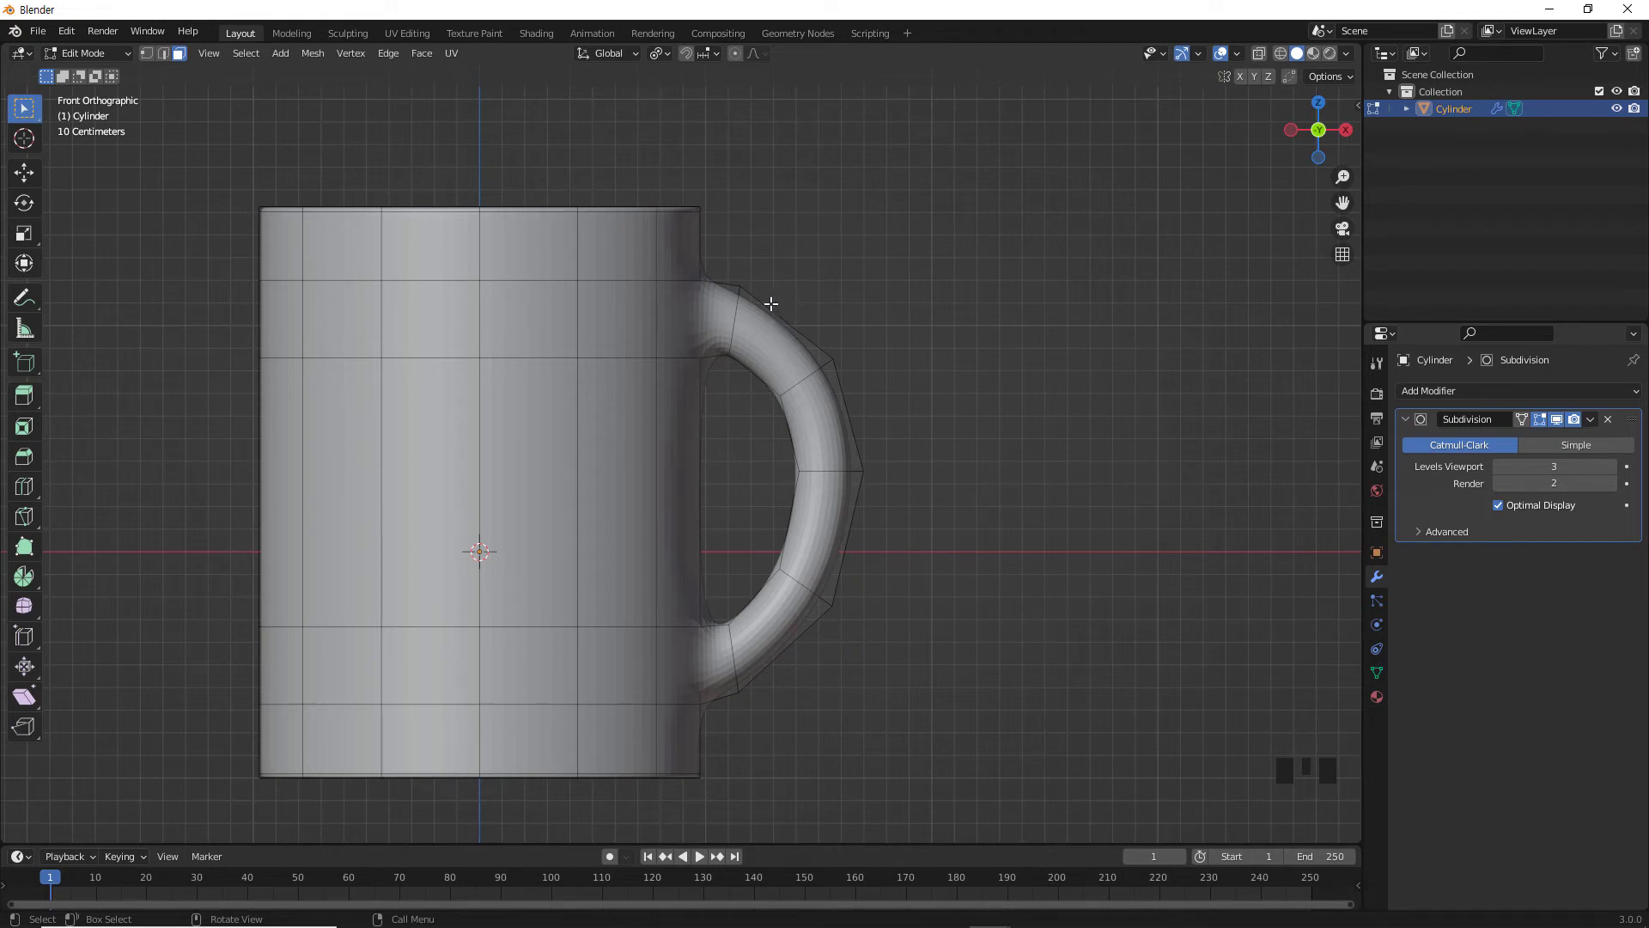
pyautogui.press('1')
pyautogui.click(1522, 419)
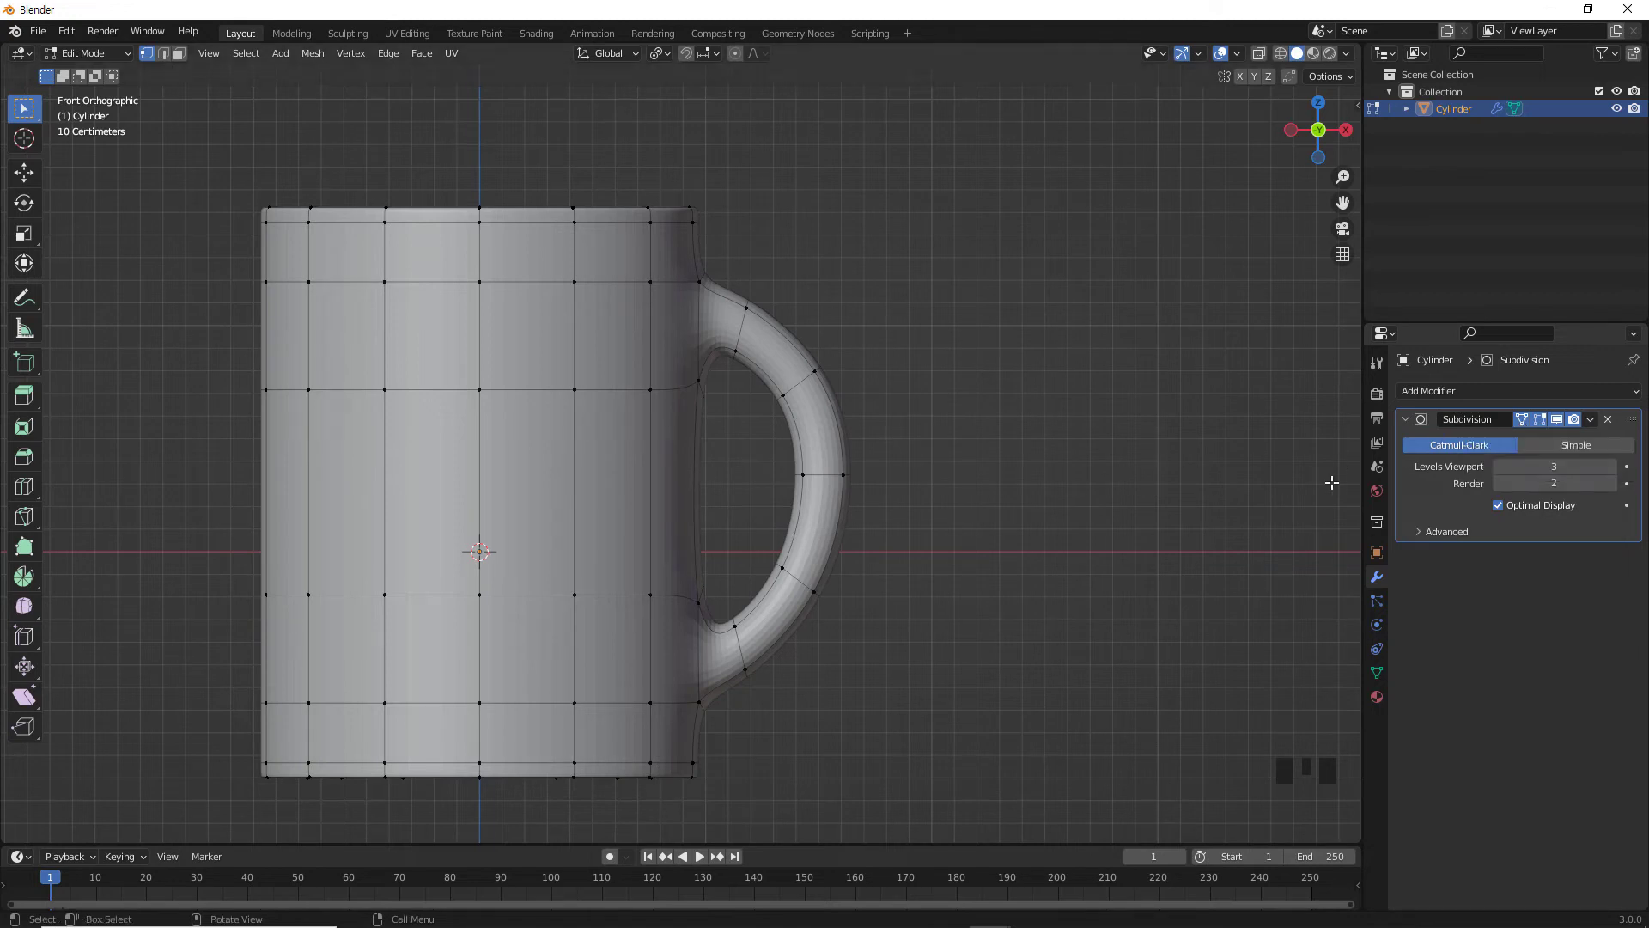
# In wireframe shading, move the vertices of the handle's upper bend by about 0.068 m in X and 0.114 m in Z.
pyautogui.moveTo(833, 321); pyautogui.dragTo(769, 430)
pyautogui.click(881, 365)
pyautogui.hotkey('shift', 'z')
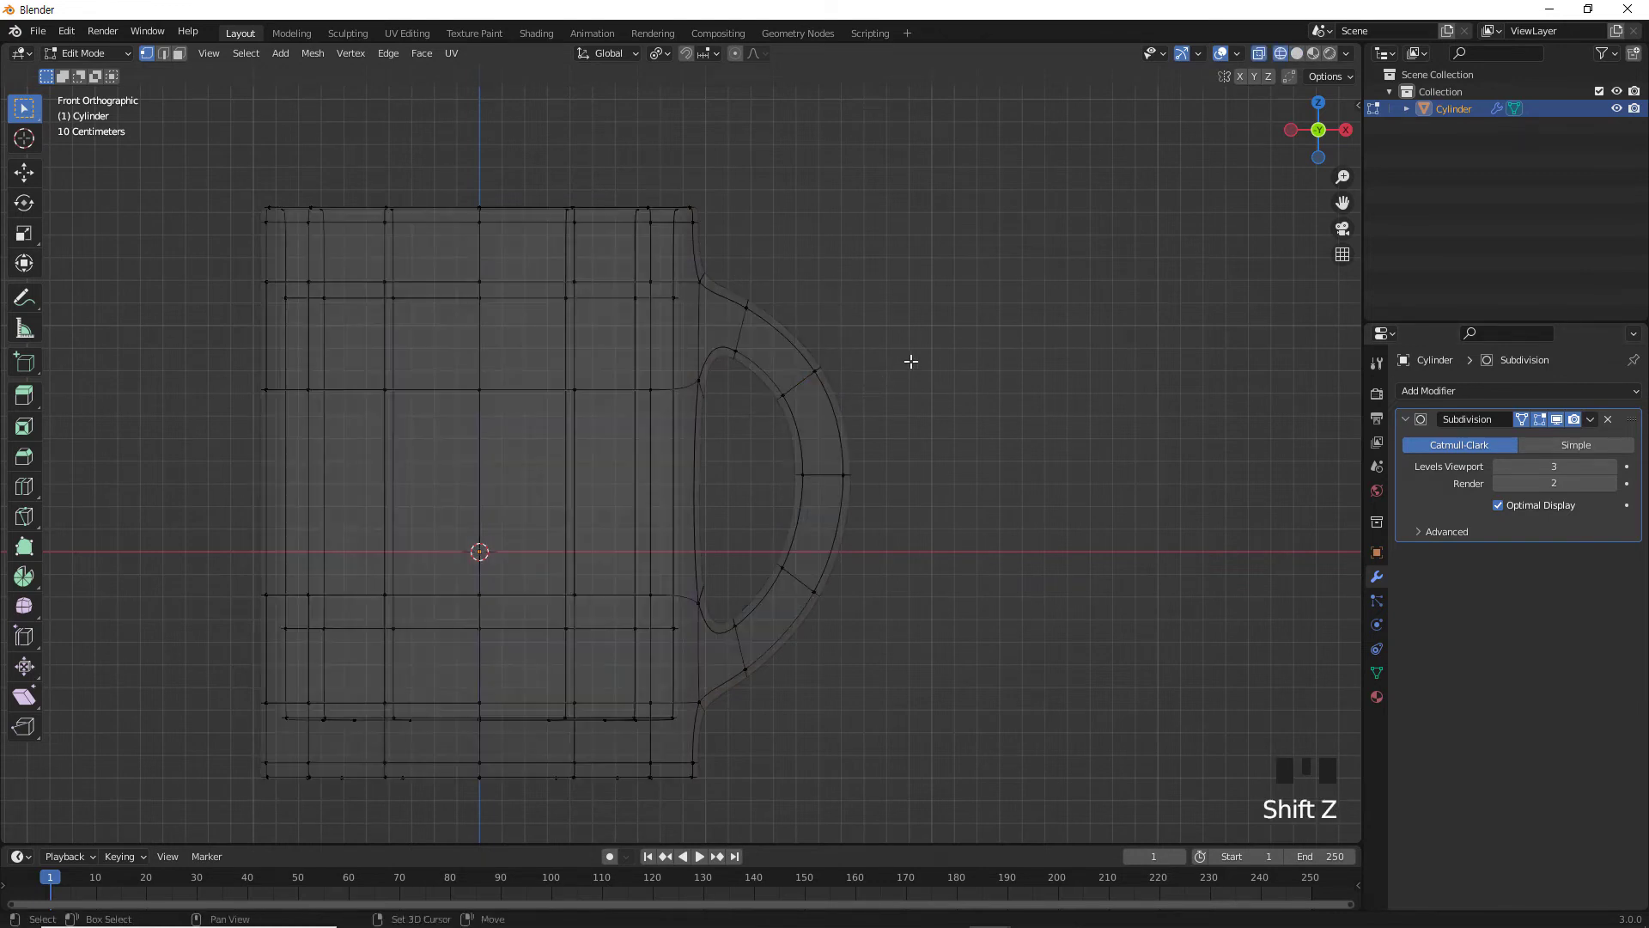
pyautogui.moveTo(851, 327); pyautogui.dragTo(824, 351)
pyautogui.moveTo(761, 433); pyautogui.dragTo(762, 431)
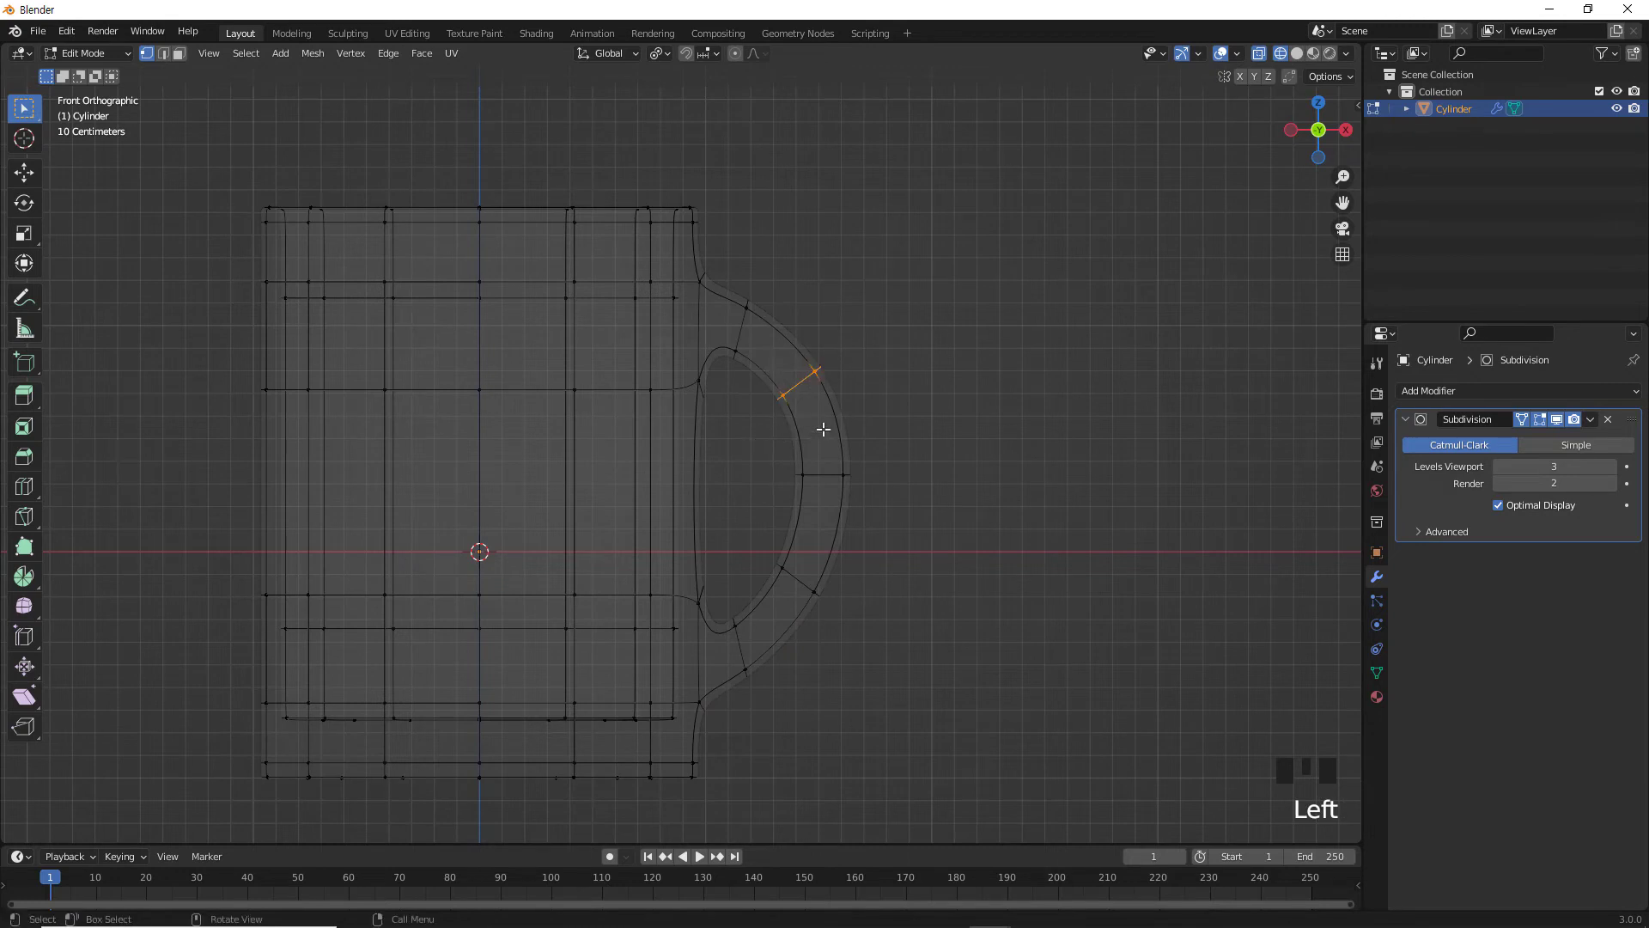
pyautogui.press('g')
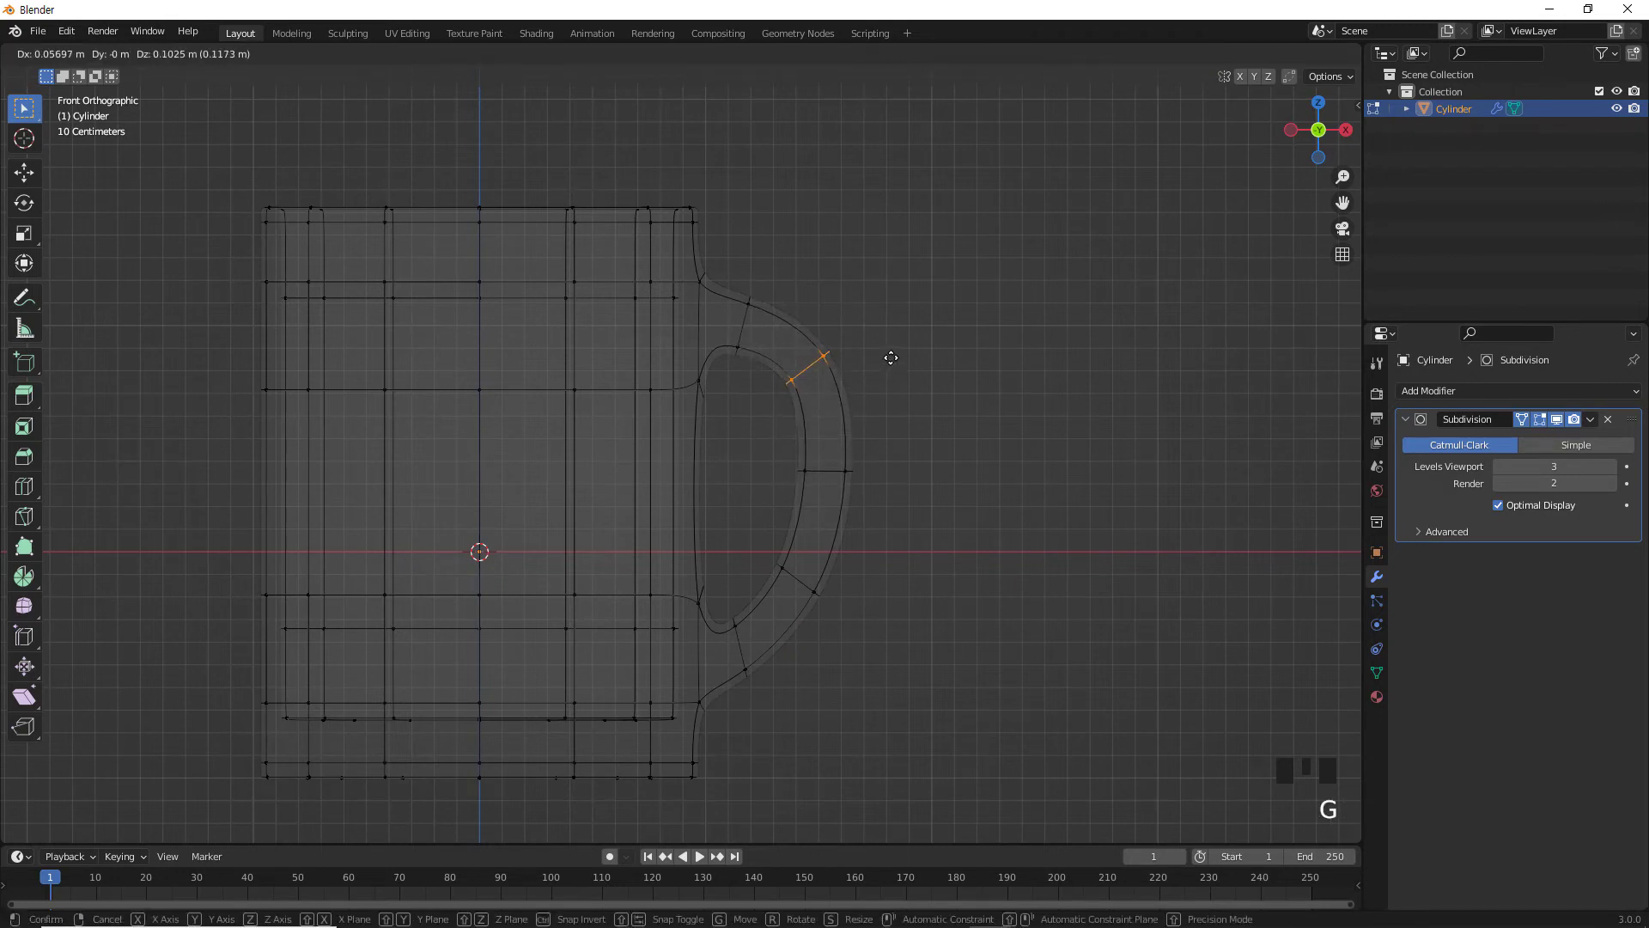
pyautogui.click(899, 384)
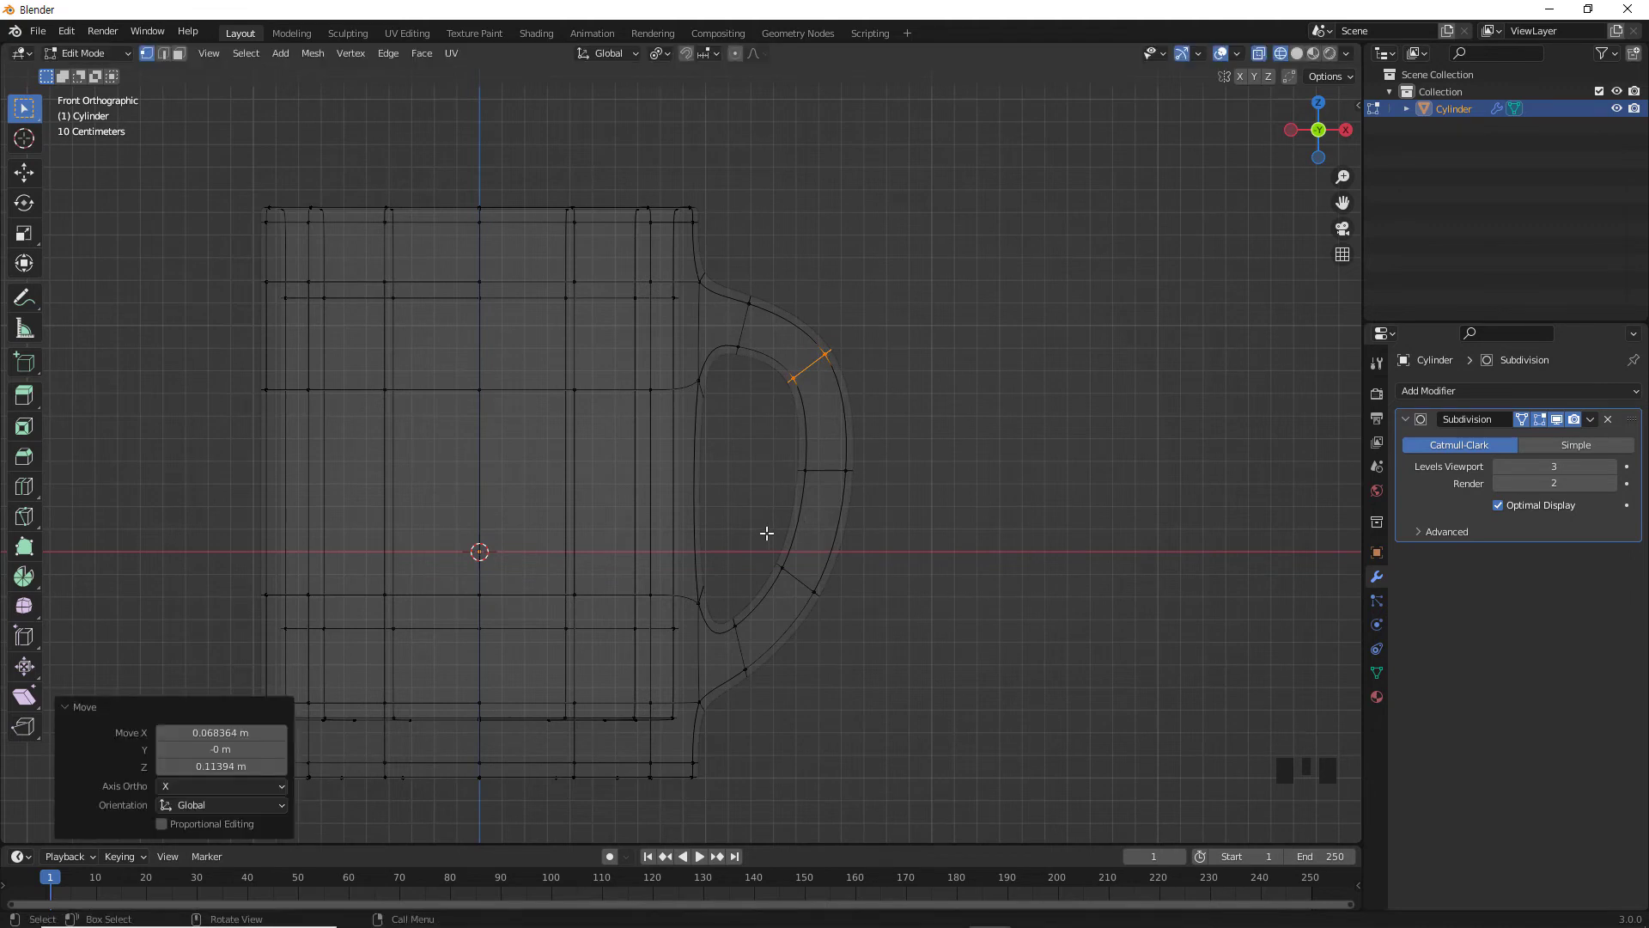
# Move the vertices of the handle's lower bend by about 0.099 m in X and -0.273 m in Z.
pyautogui.moveTo(758, 544); pyautogui.dragTo(866, 643)
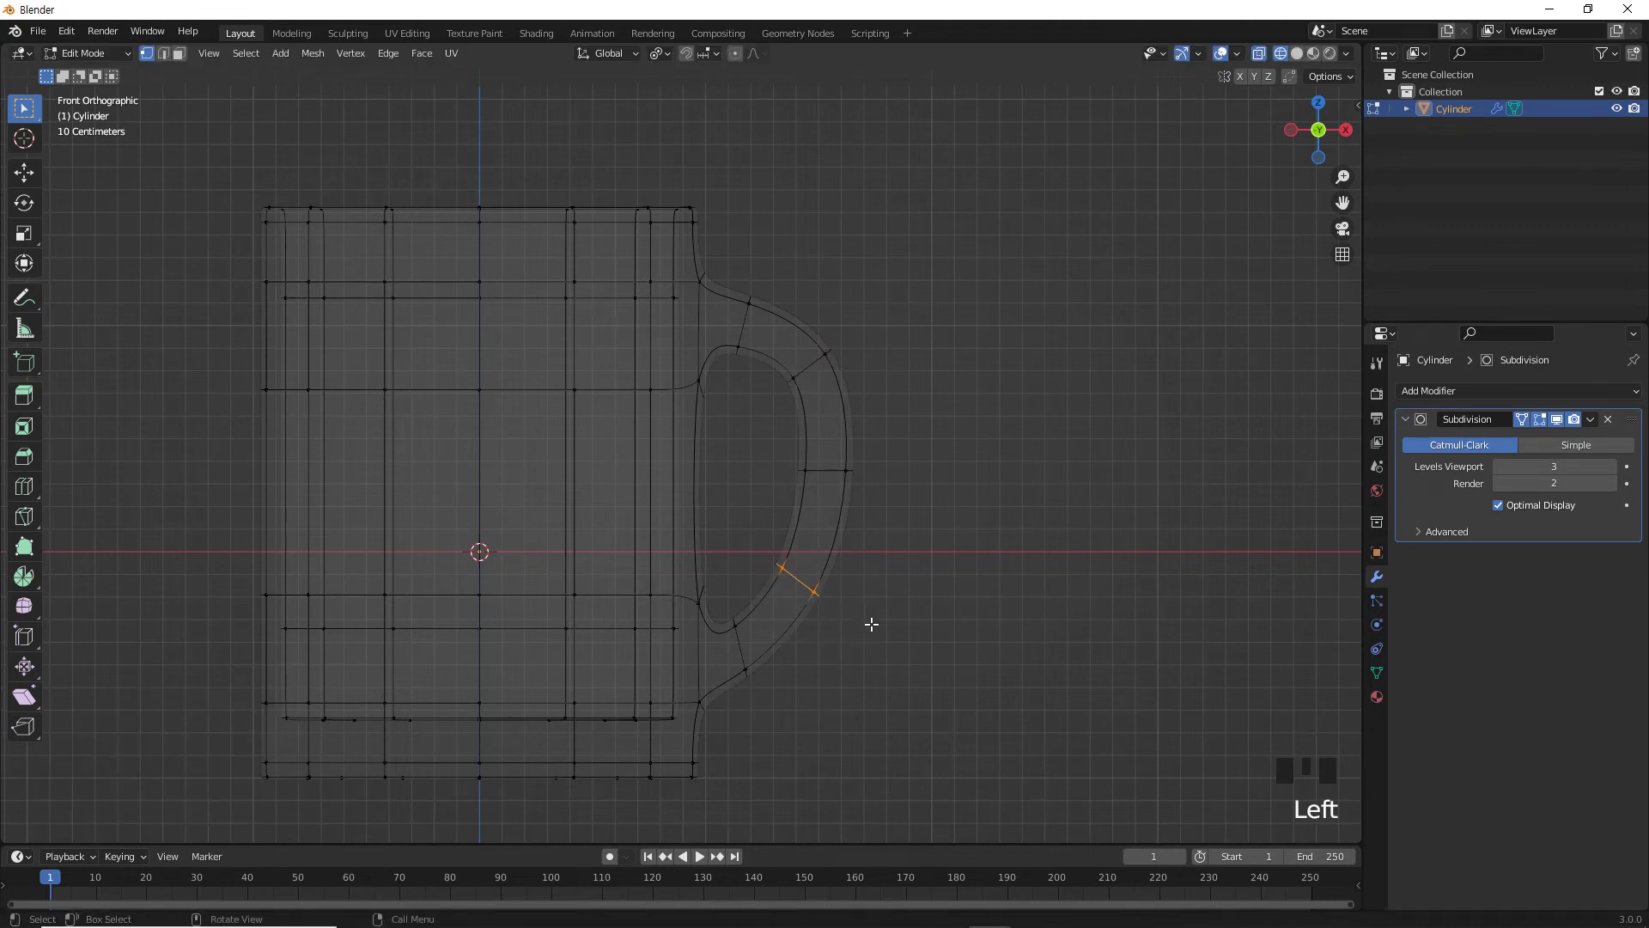
pyautogui.press('g')
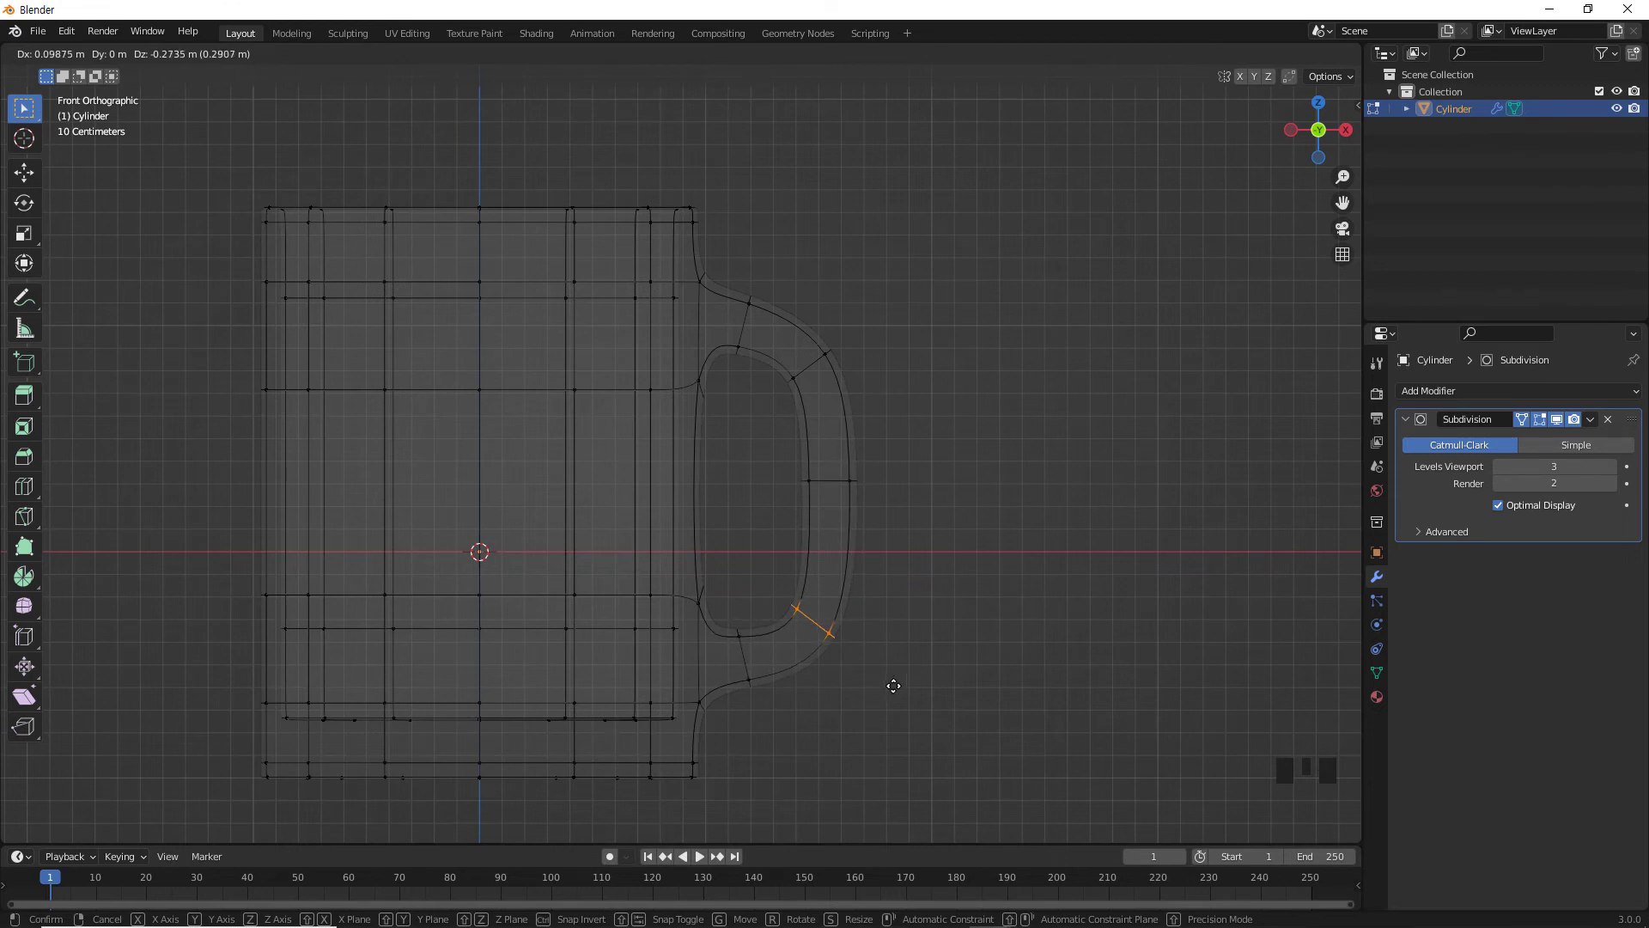
pyautogui.click(893, 686)
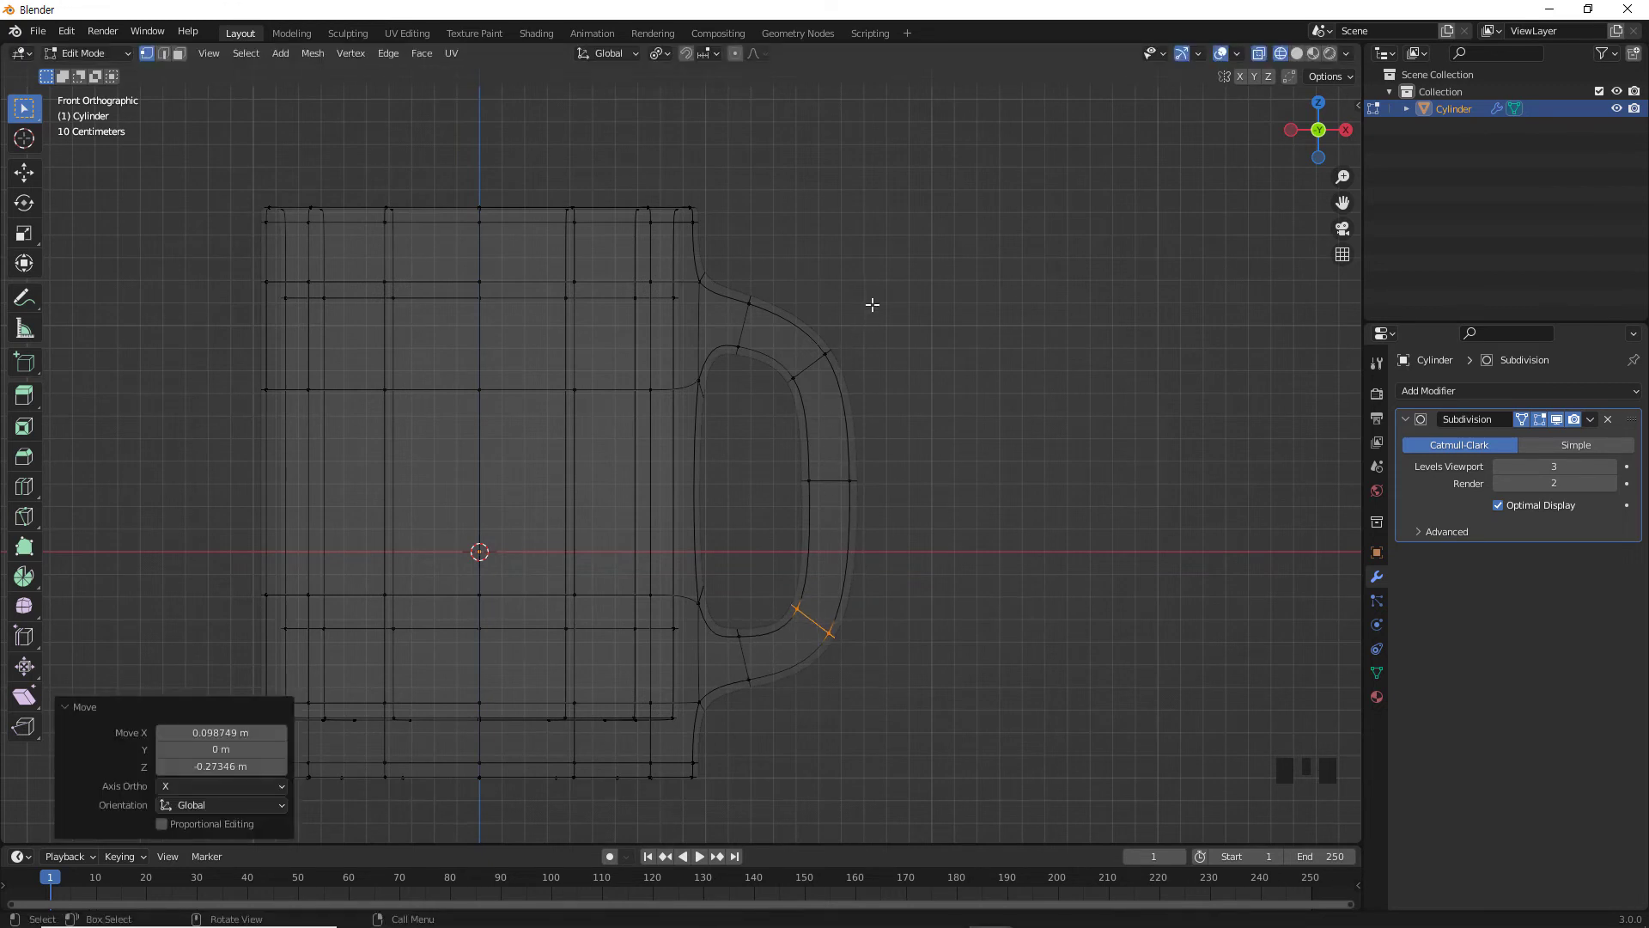
# Raise the vertices of the handle's upper bend by about 0.152 m in Z and 0.019 m in X.
pyautogui.moveTo(872, 304); pyautogui.dragTo(762, 437)
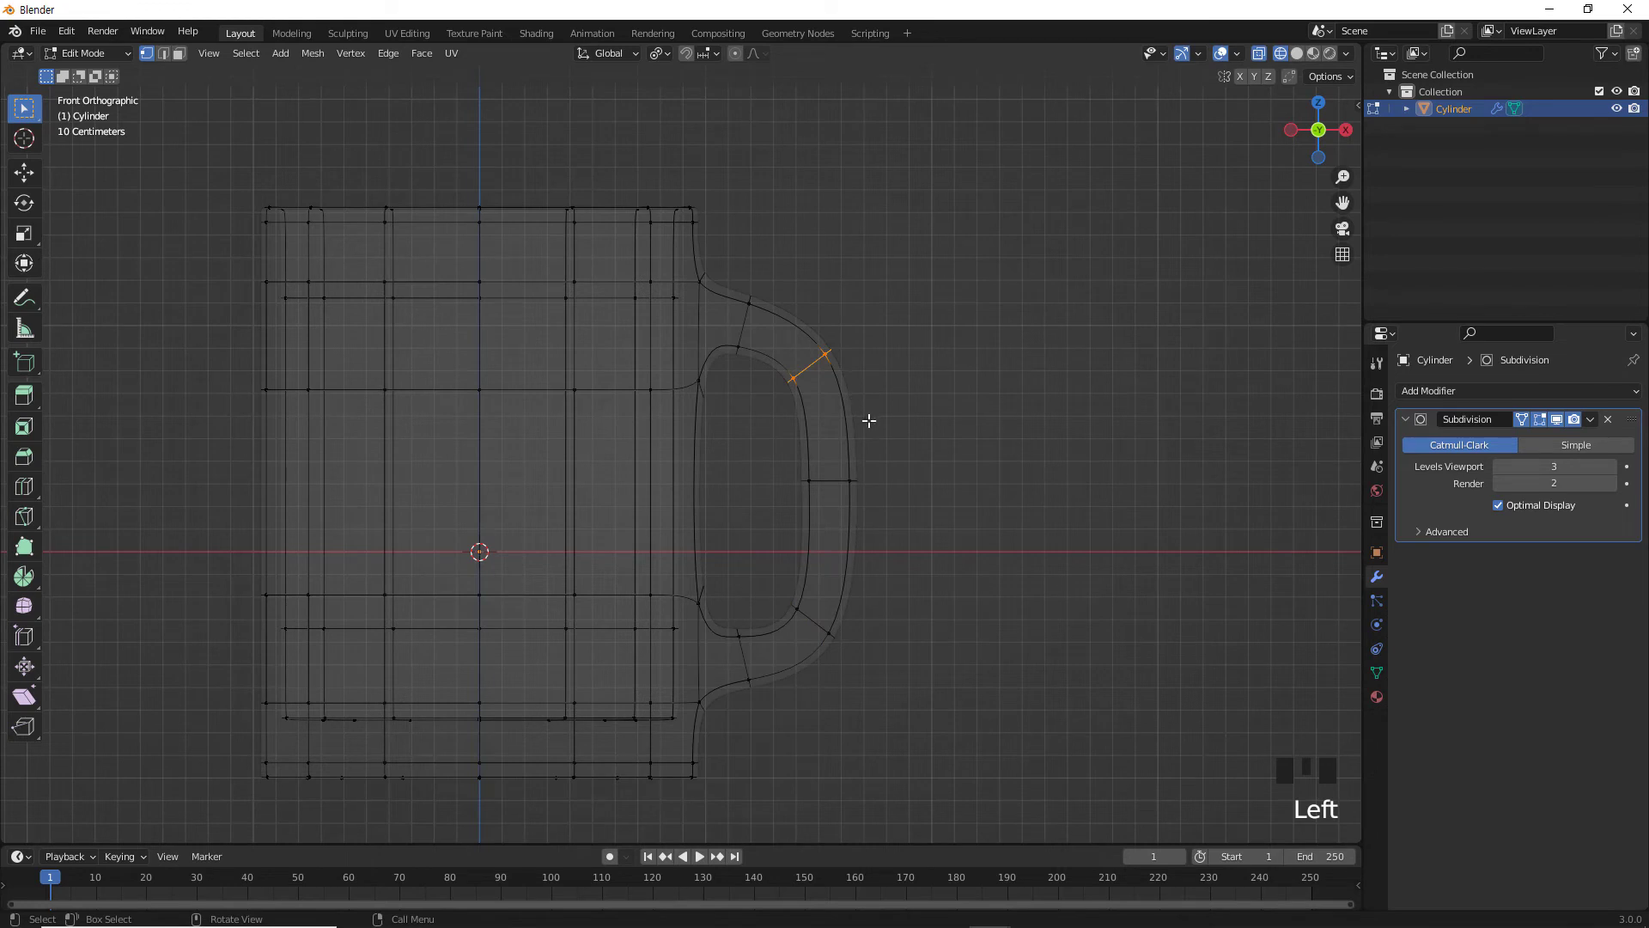
pyautogui.press('g')
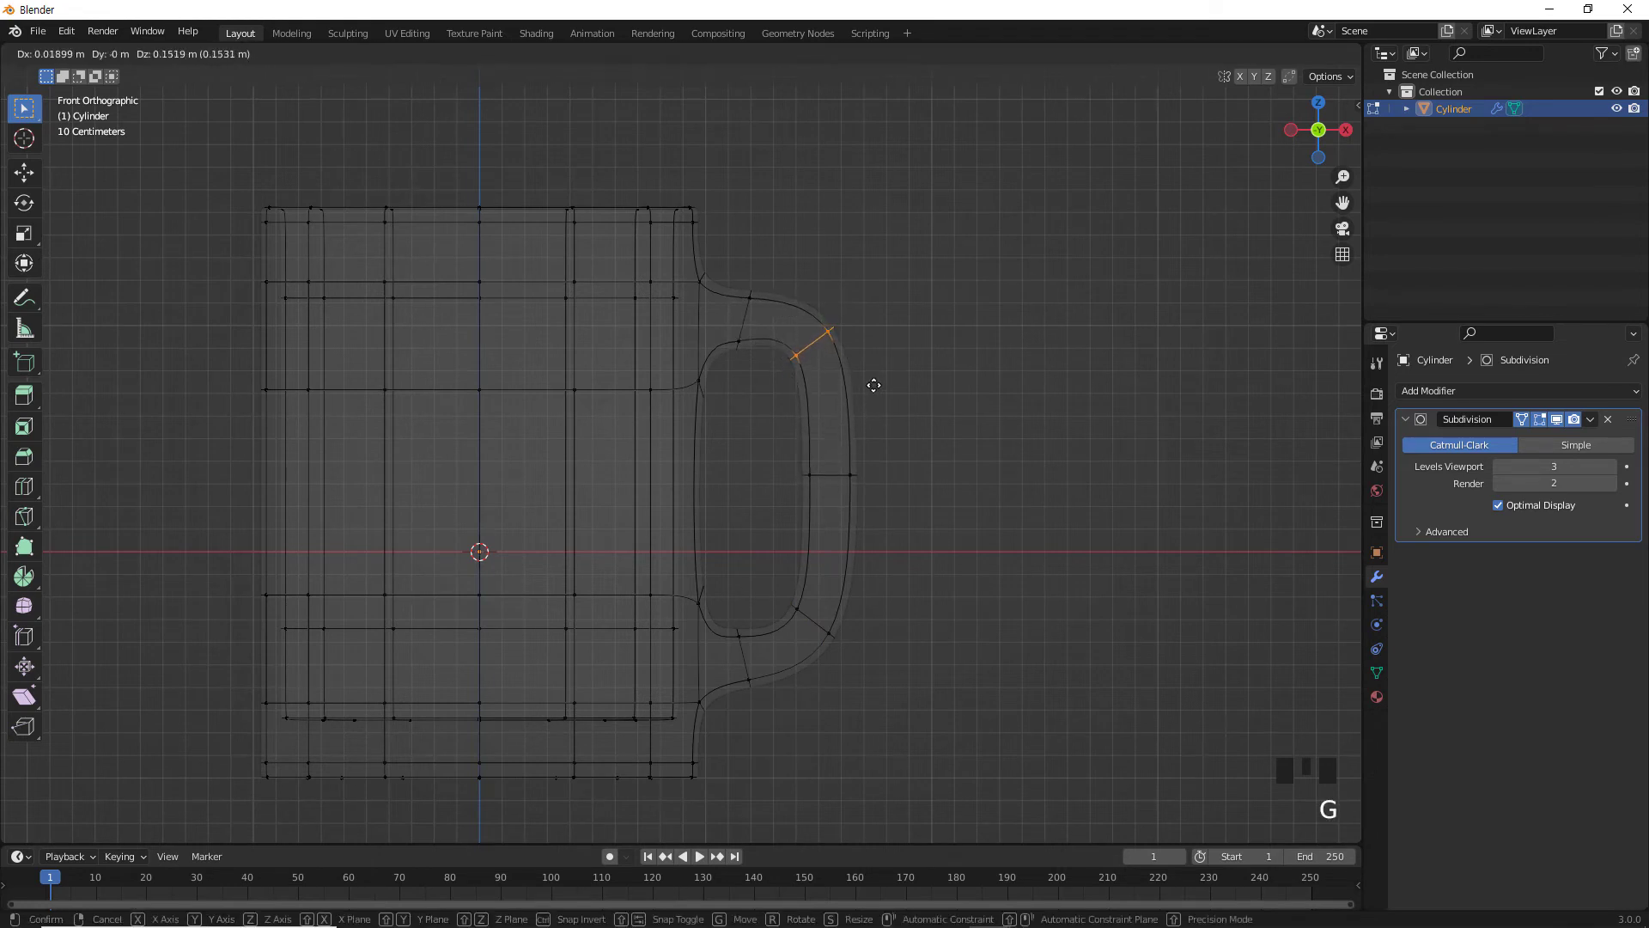
pyautogui.click(874, 385)
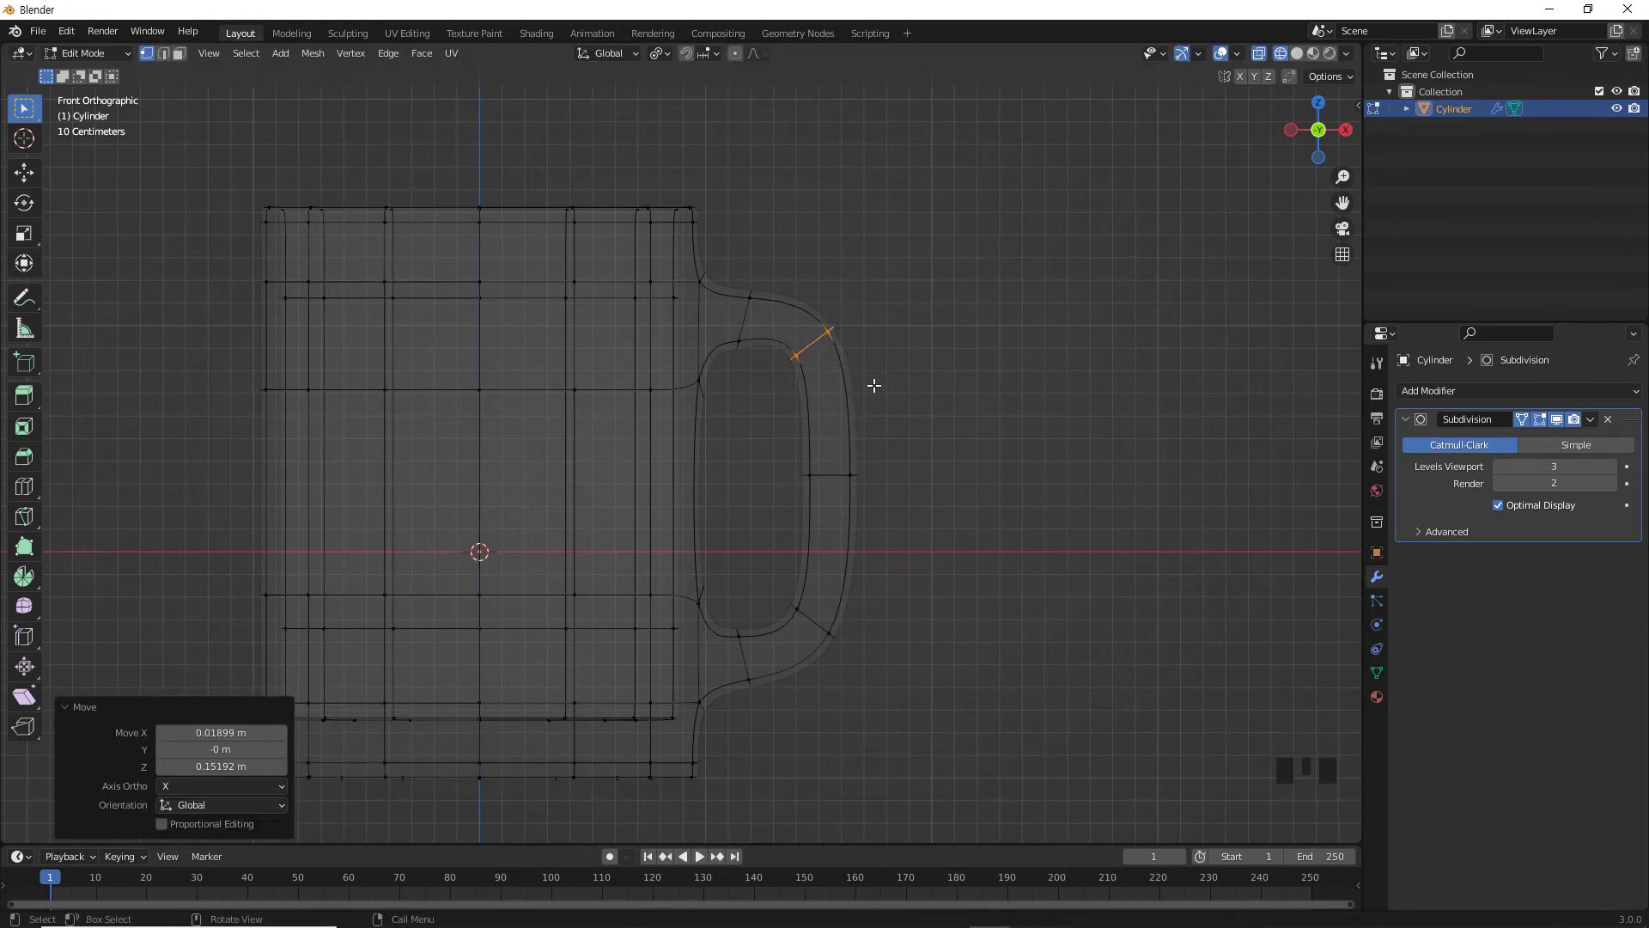
# Move the handle's middle and lower bend vertices about -0.053 m in X and -0.042 m in Z, and return to solid shading.
pyautogui.moveTo(787, 444); pyautogui.dragTo(906, 697)
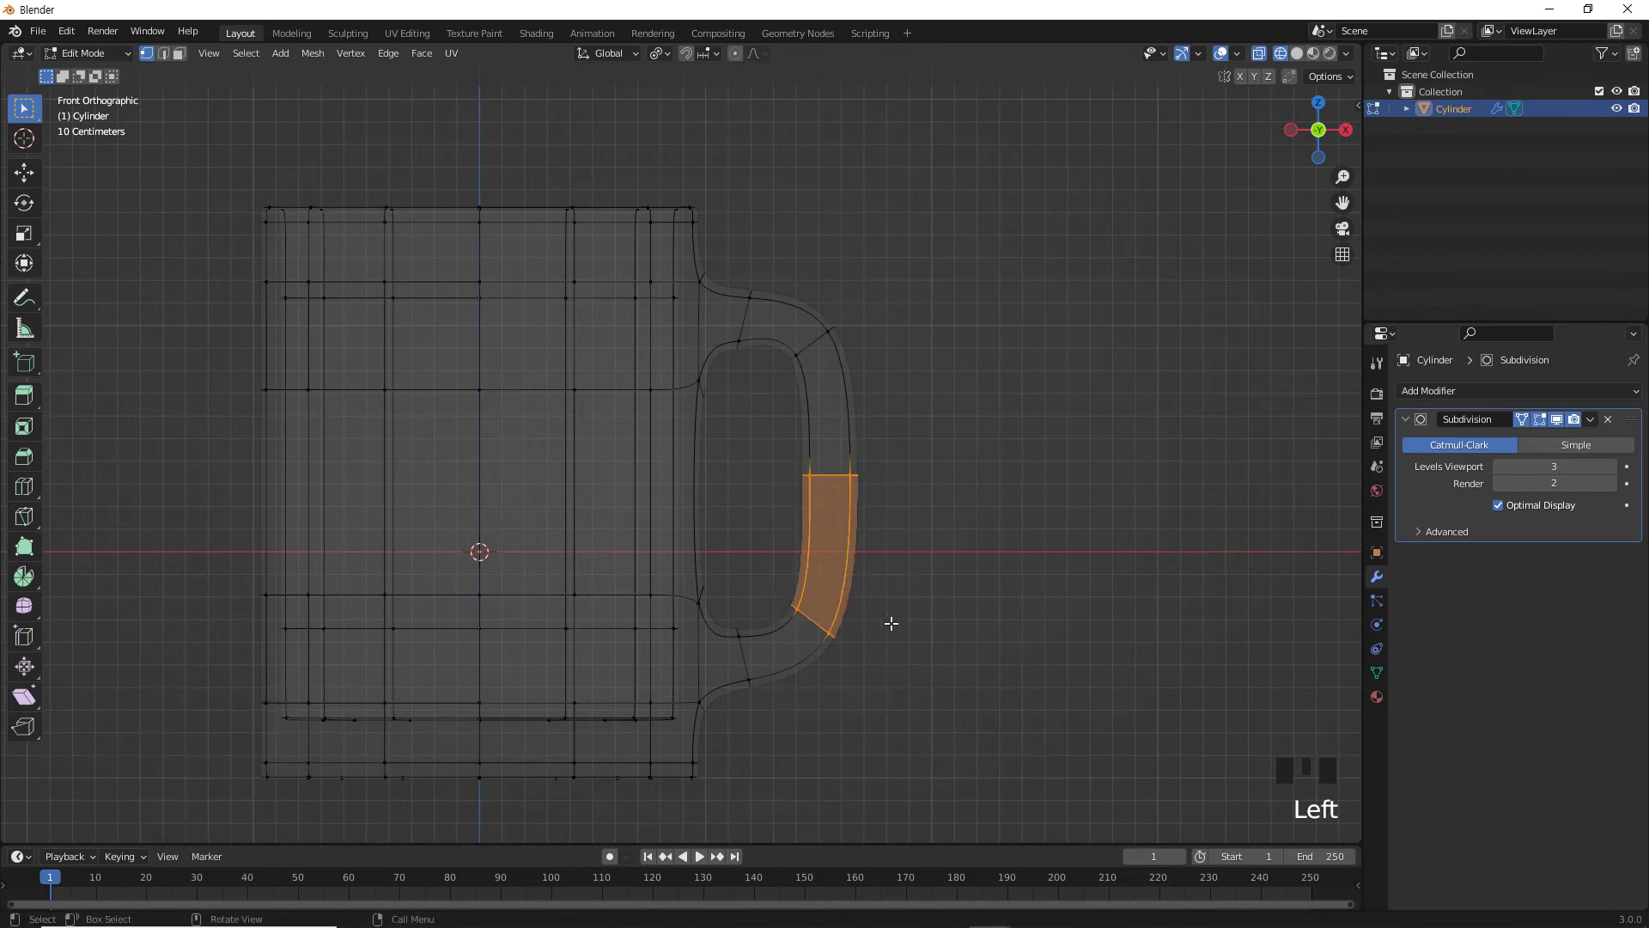
pyautogui.press('g')
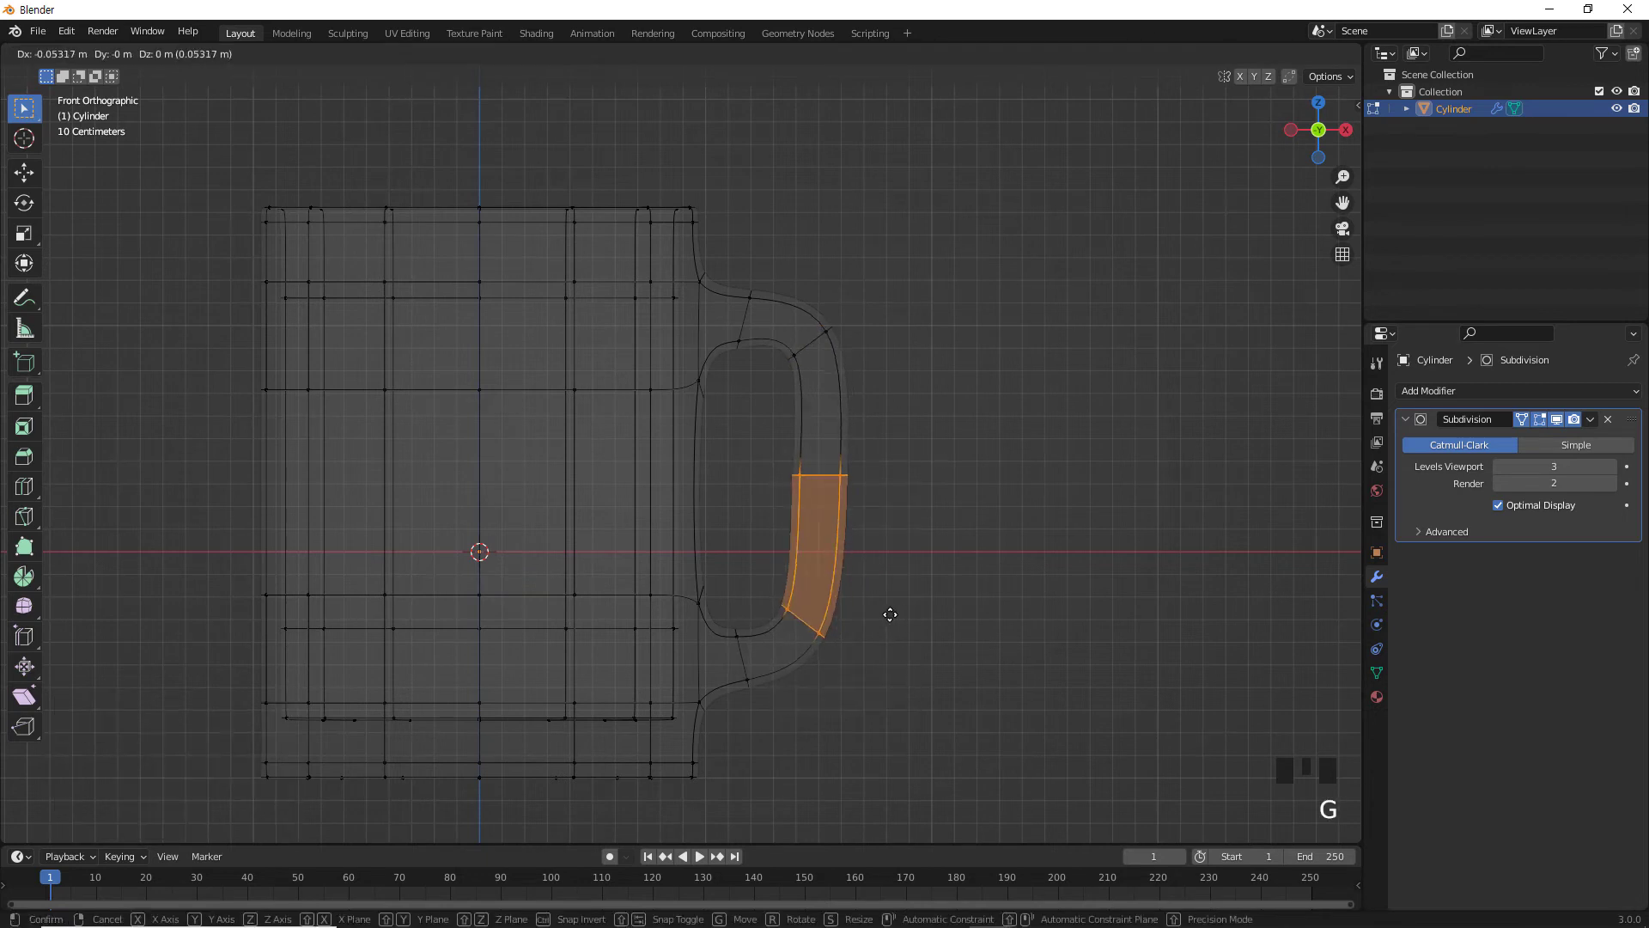
pyautogui.click(890, 625)
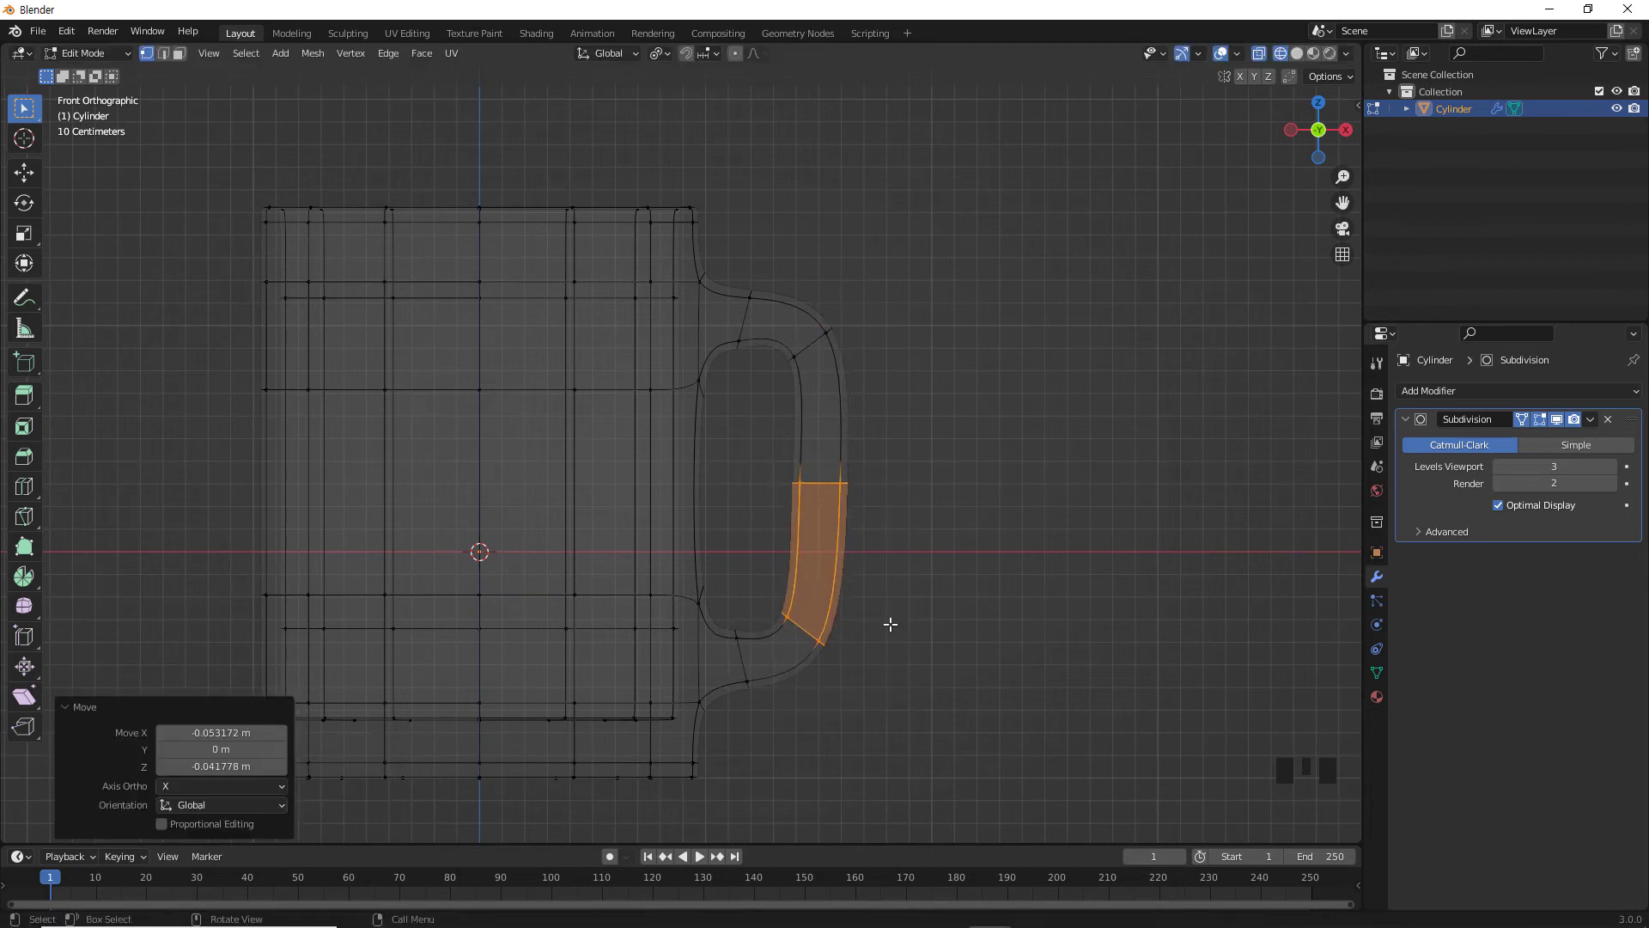
pyautogui.click(992, 579)
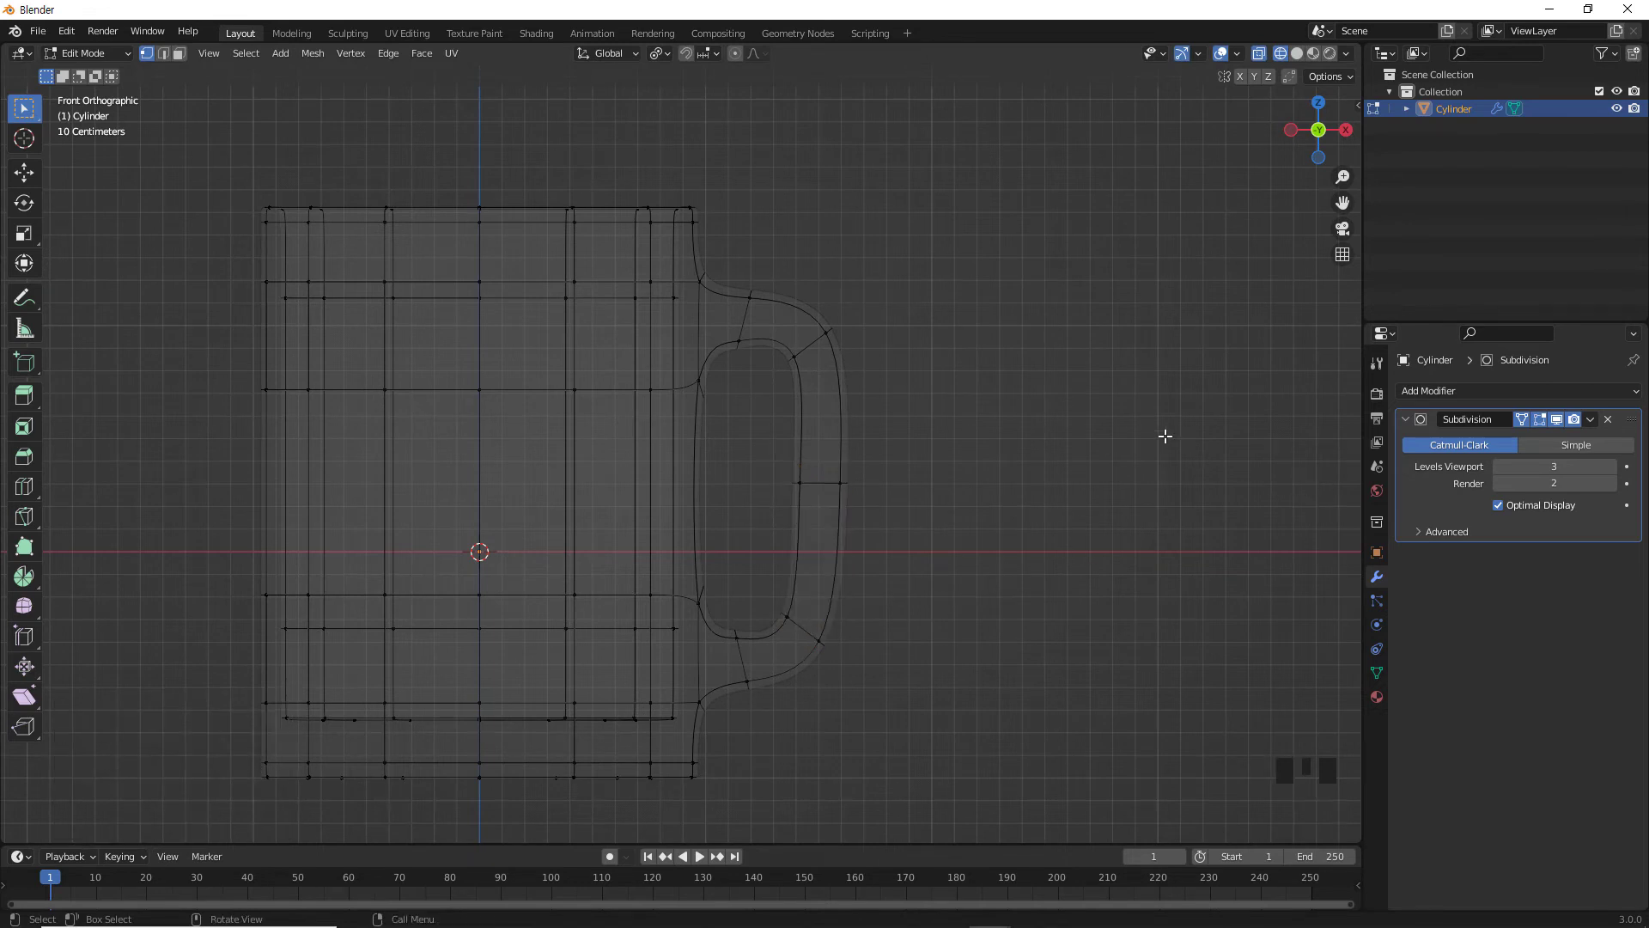
pyautogui.hotkey('shift', 'z')
pyautogui.hotkey('shift', 'z')
pyautogui.hotkey('shift', 'z')
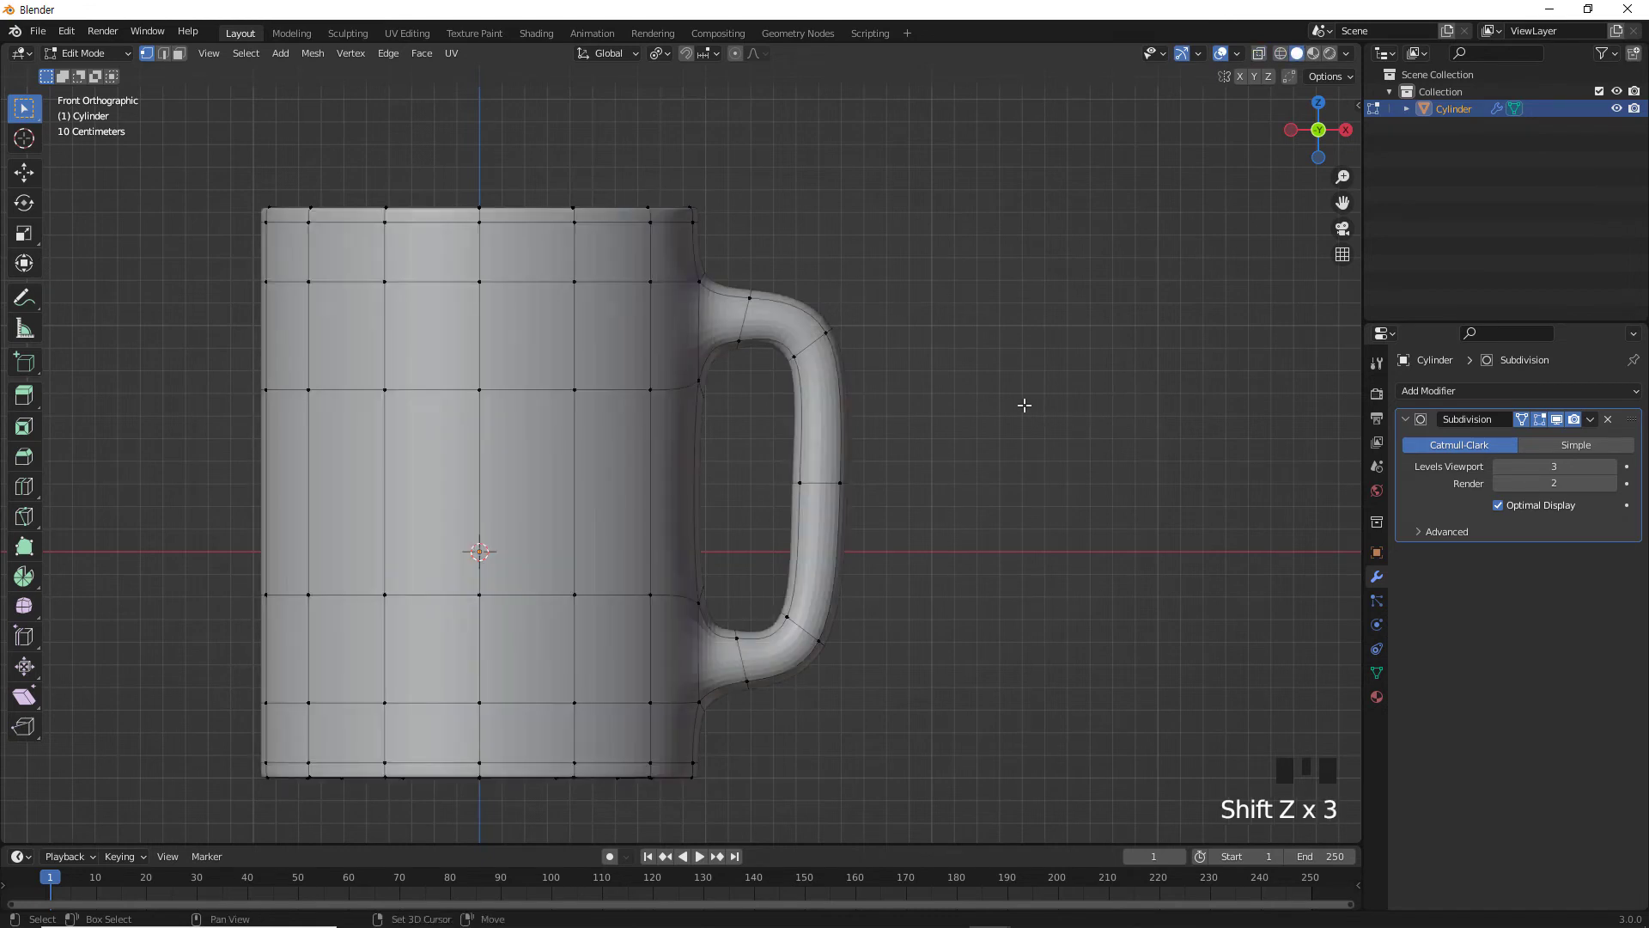
# Box-select the handle's upper bend vertices in wireframe shading, then clear the selection and return to solid shading.
pyautogui.hotkey('shift', 'z')
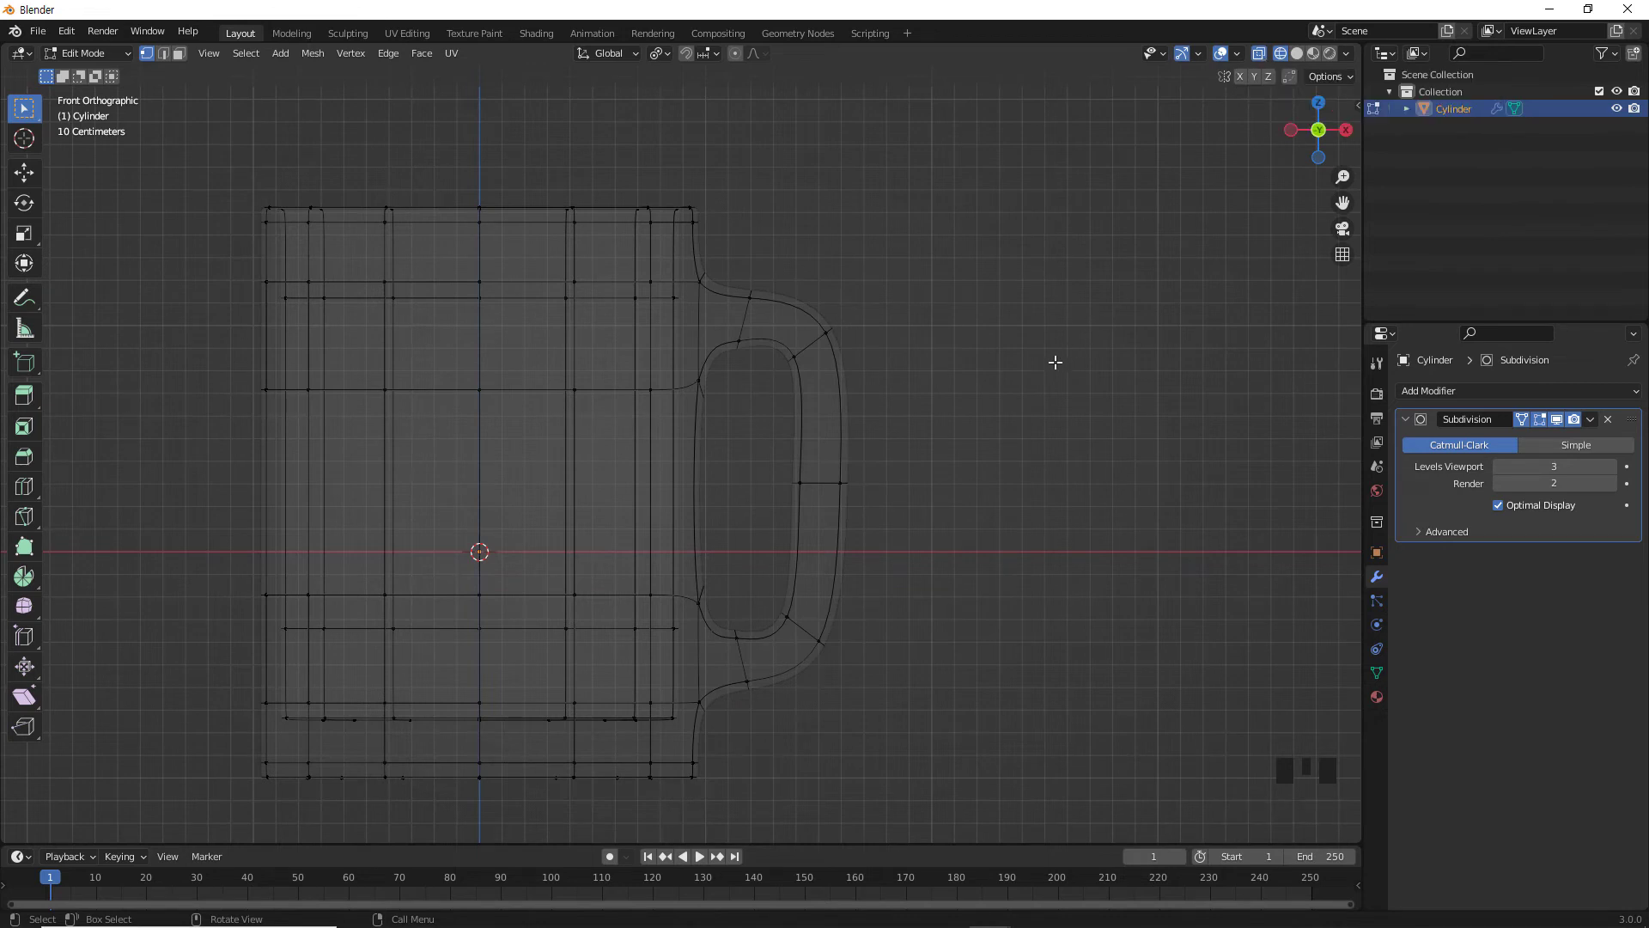
pyautogui.click(946, 336)
pyautogui.moveTo(917, 272); pyautogui.dragTo(766, 410)
pyautogui.click(905, 338)
pyautogui.hotkey('shift', 'z')
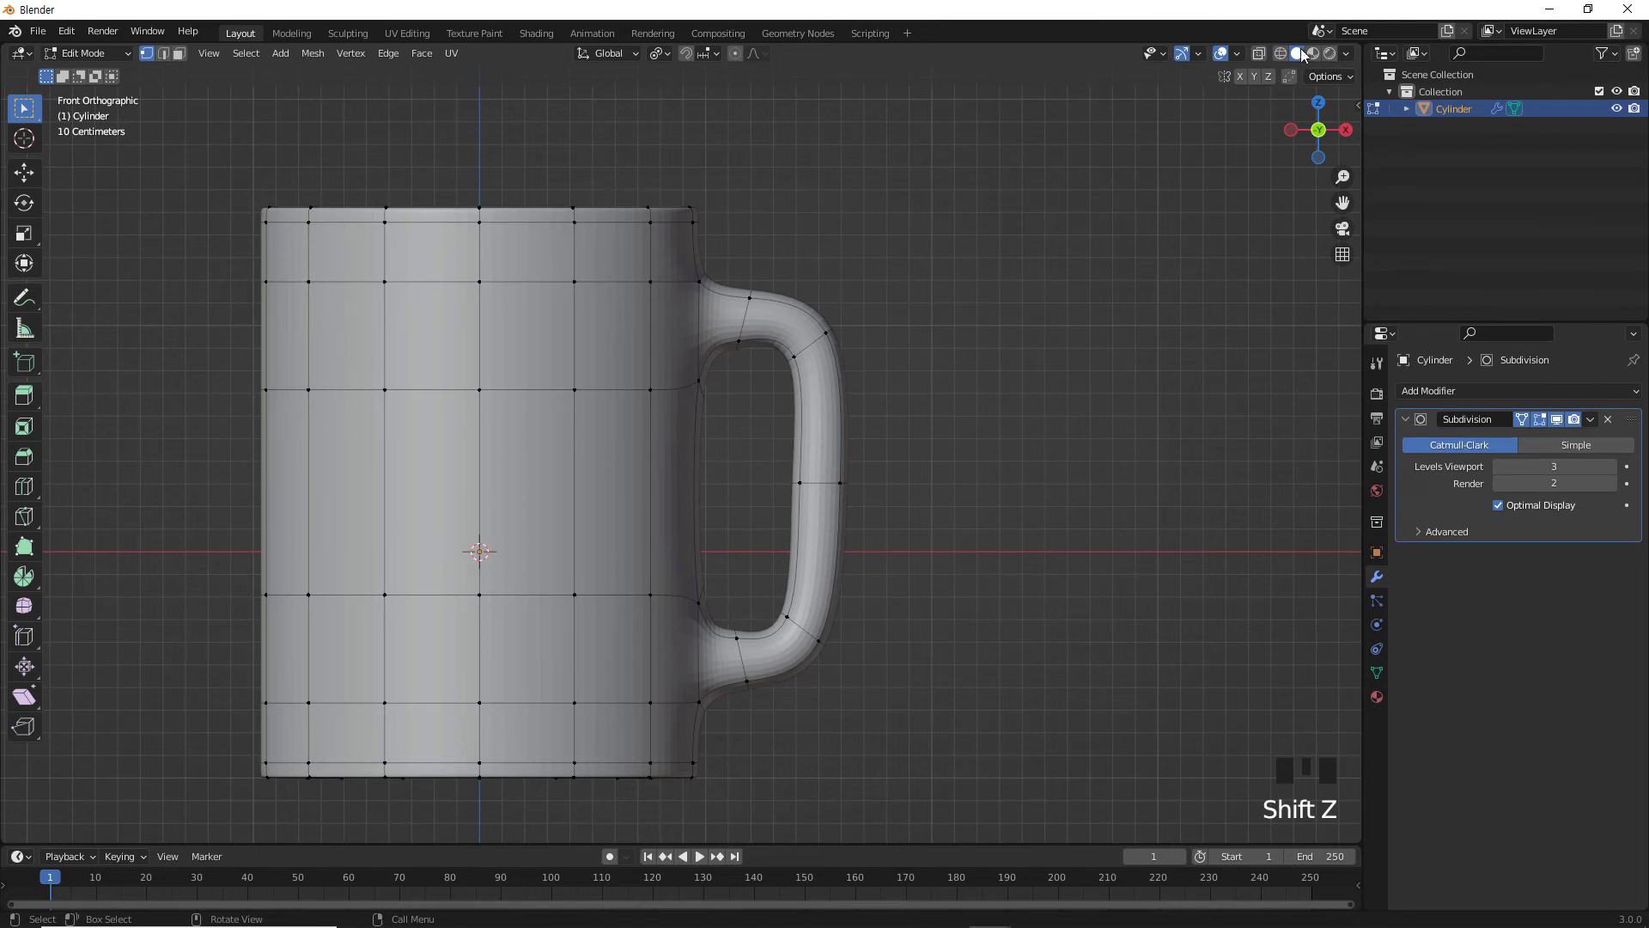
# Try to move only the visible vertices of the handle's upper bend in solid shading.
pyautogui.moveTo(889, 263); pyautogui.dragTo(765, 407)
pyautogui.press('g')
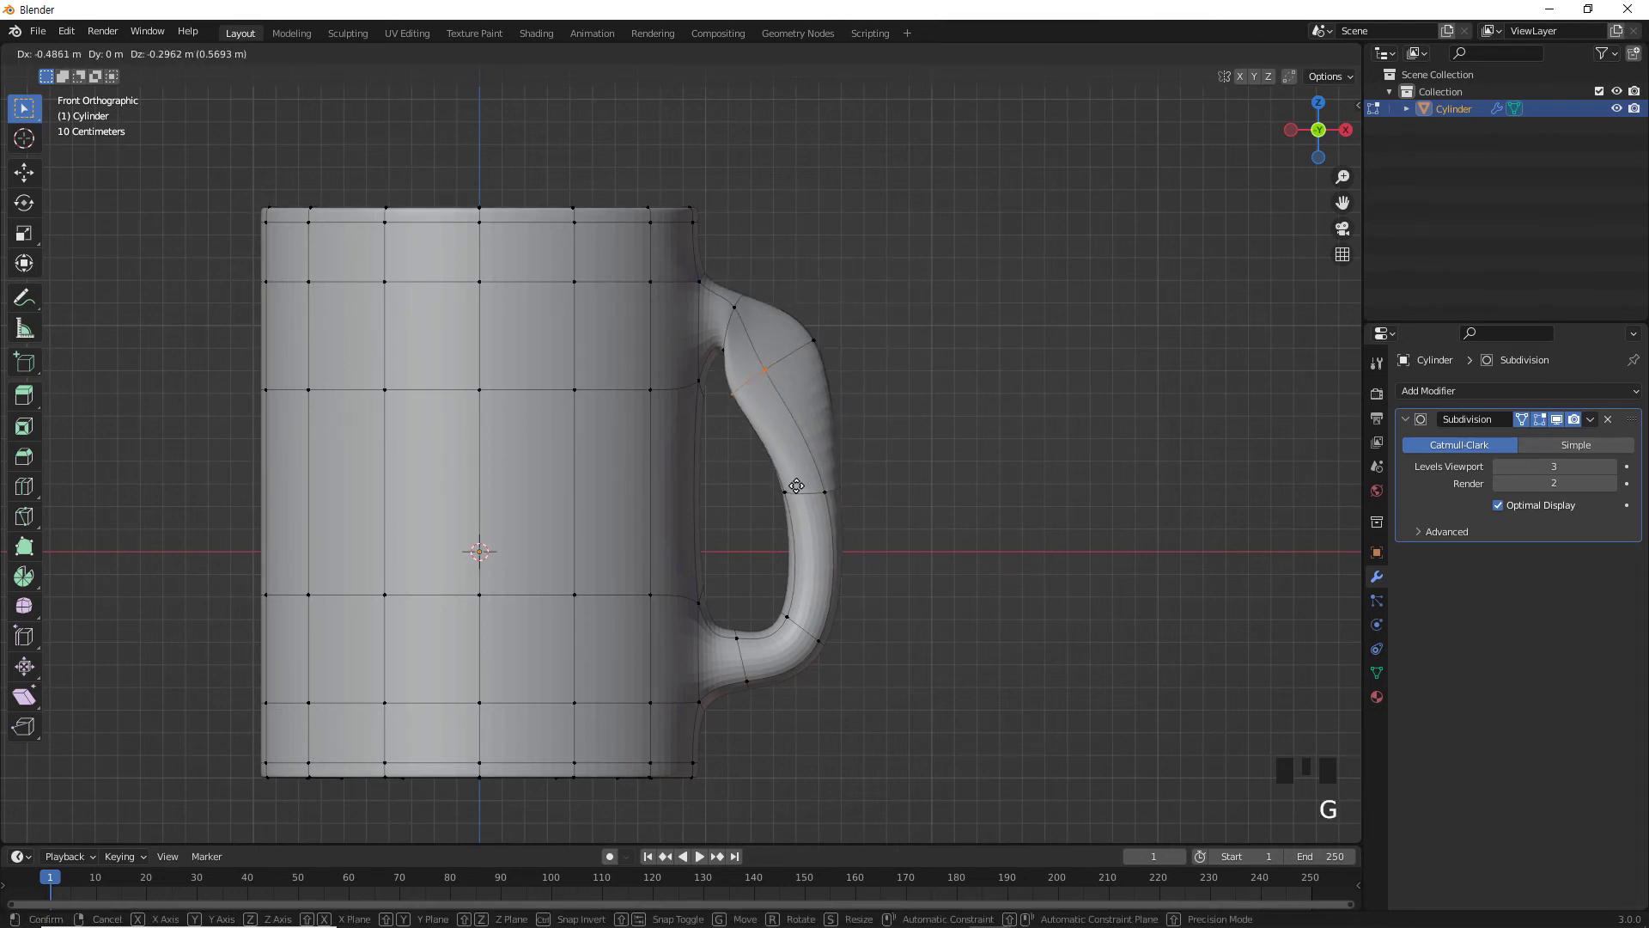
pyautogui.rightClick(884, 451)
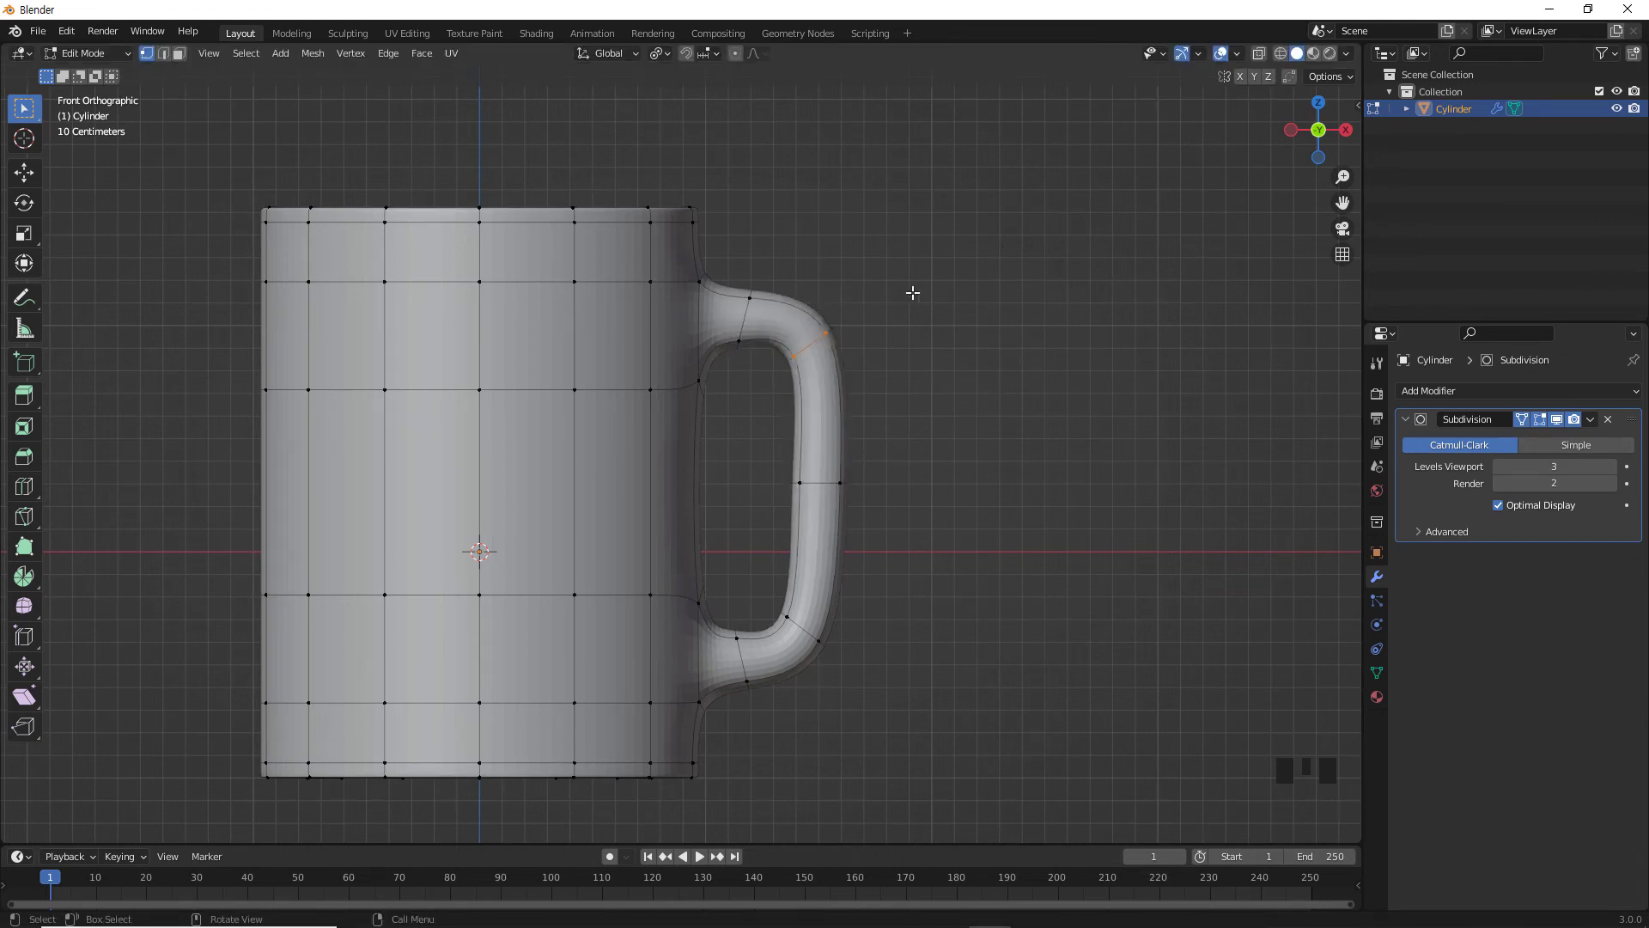
# Toggle X-ray on and off, and switch the viewport to wireframe shading.
pyautogui.click(1260, 55)
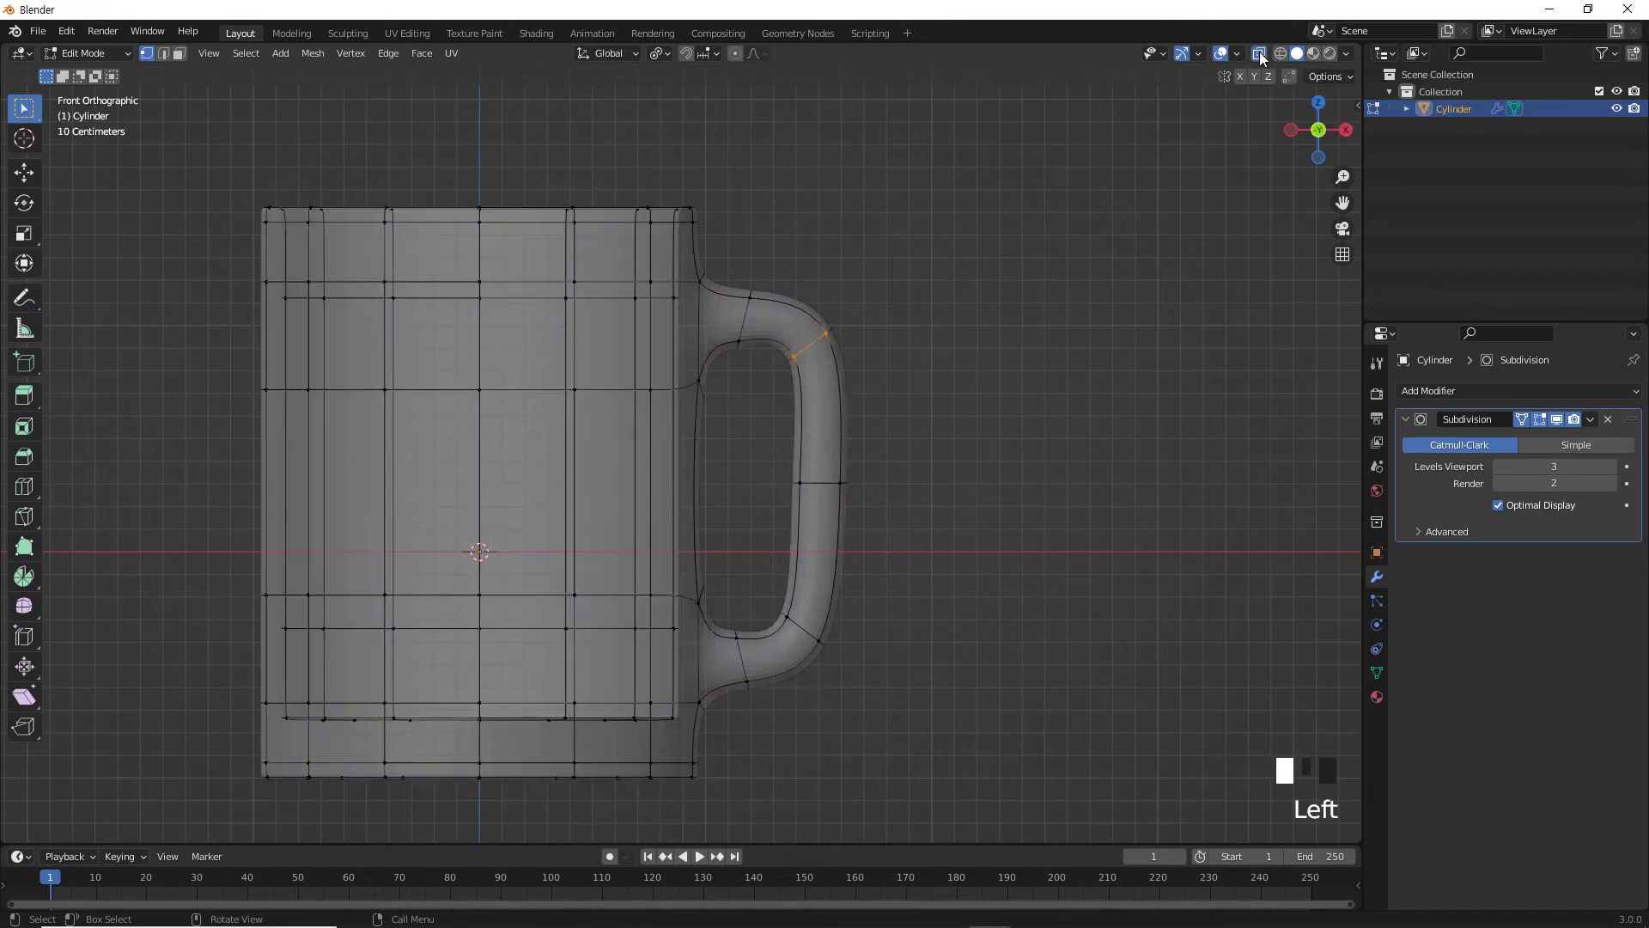
pyautogui.click(1260, 55)
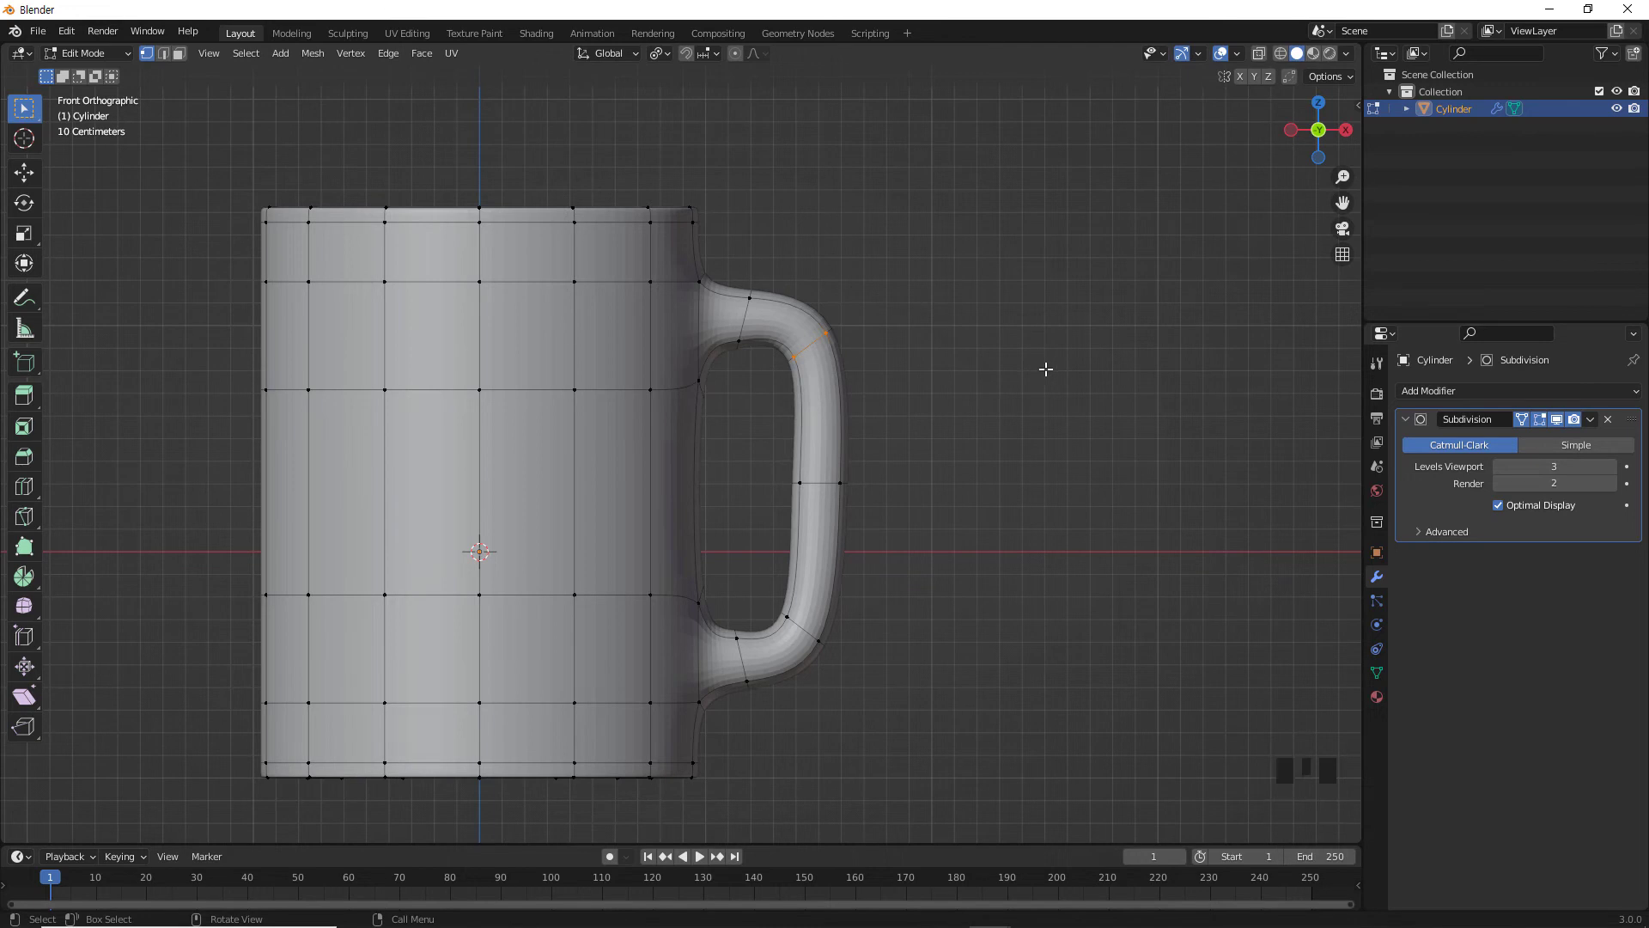
pyautogui.hotkey('shift', 'z')
pyautogui.hotkey('shift', 'z')
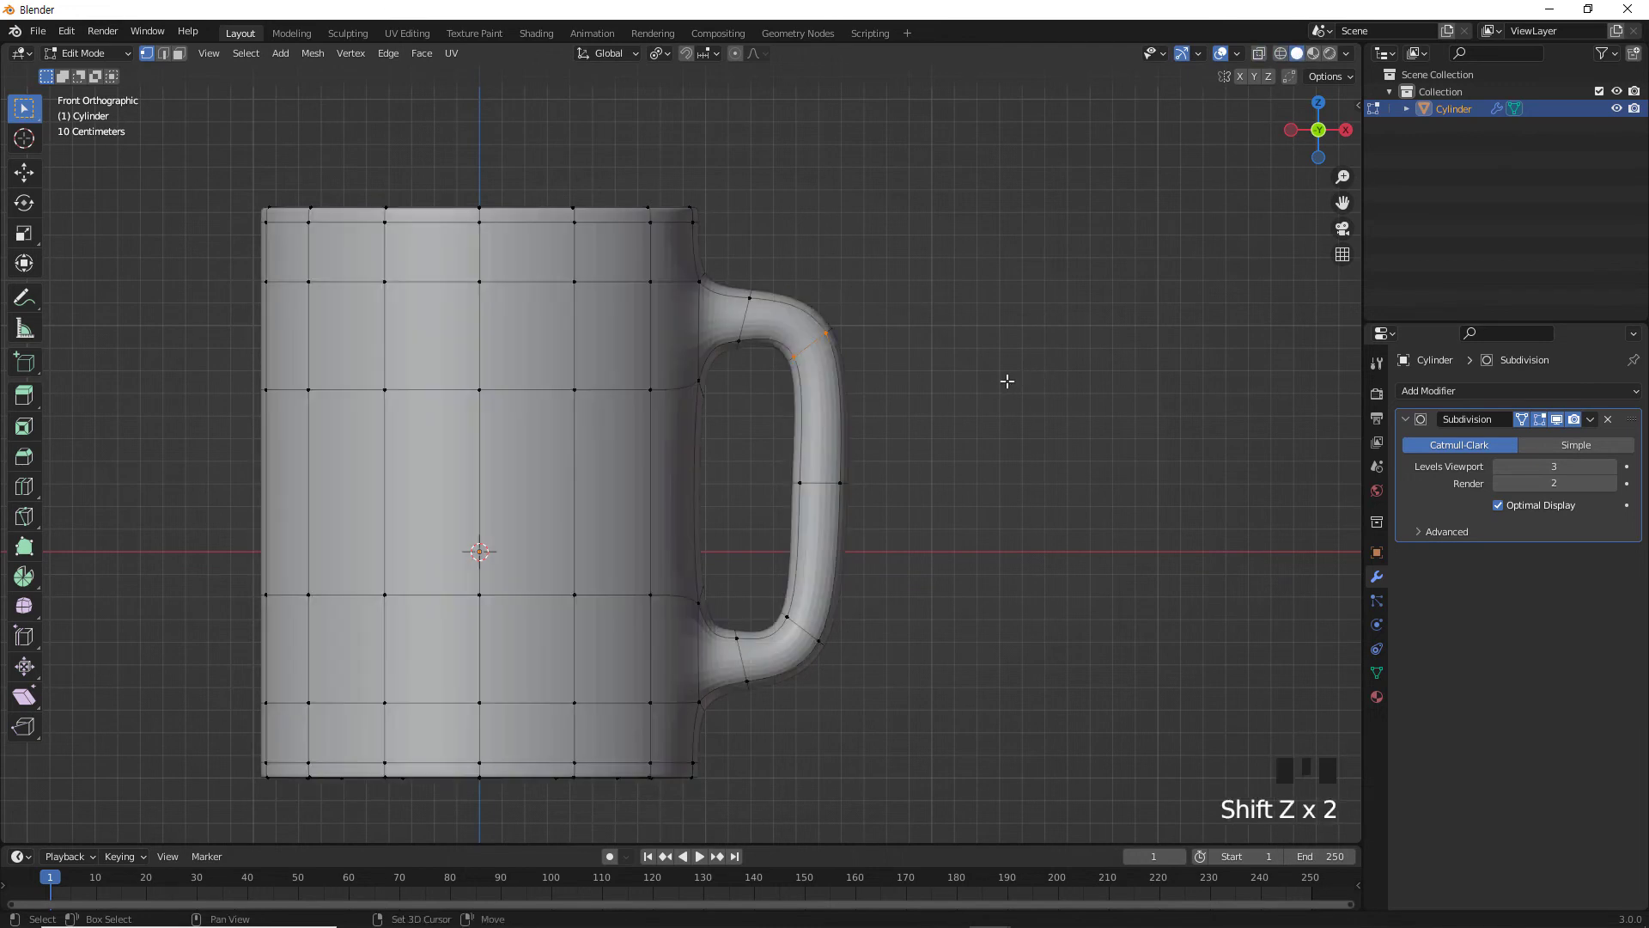
pyautogui.hotkey('shift', 'z')
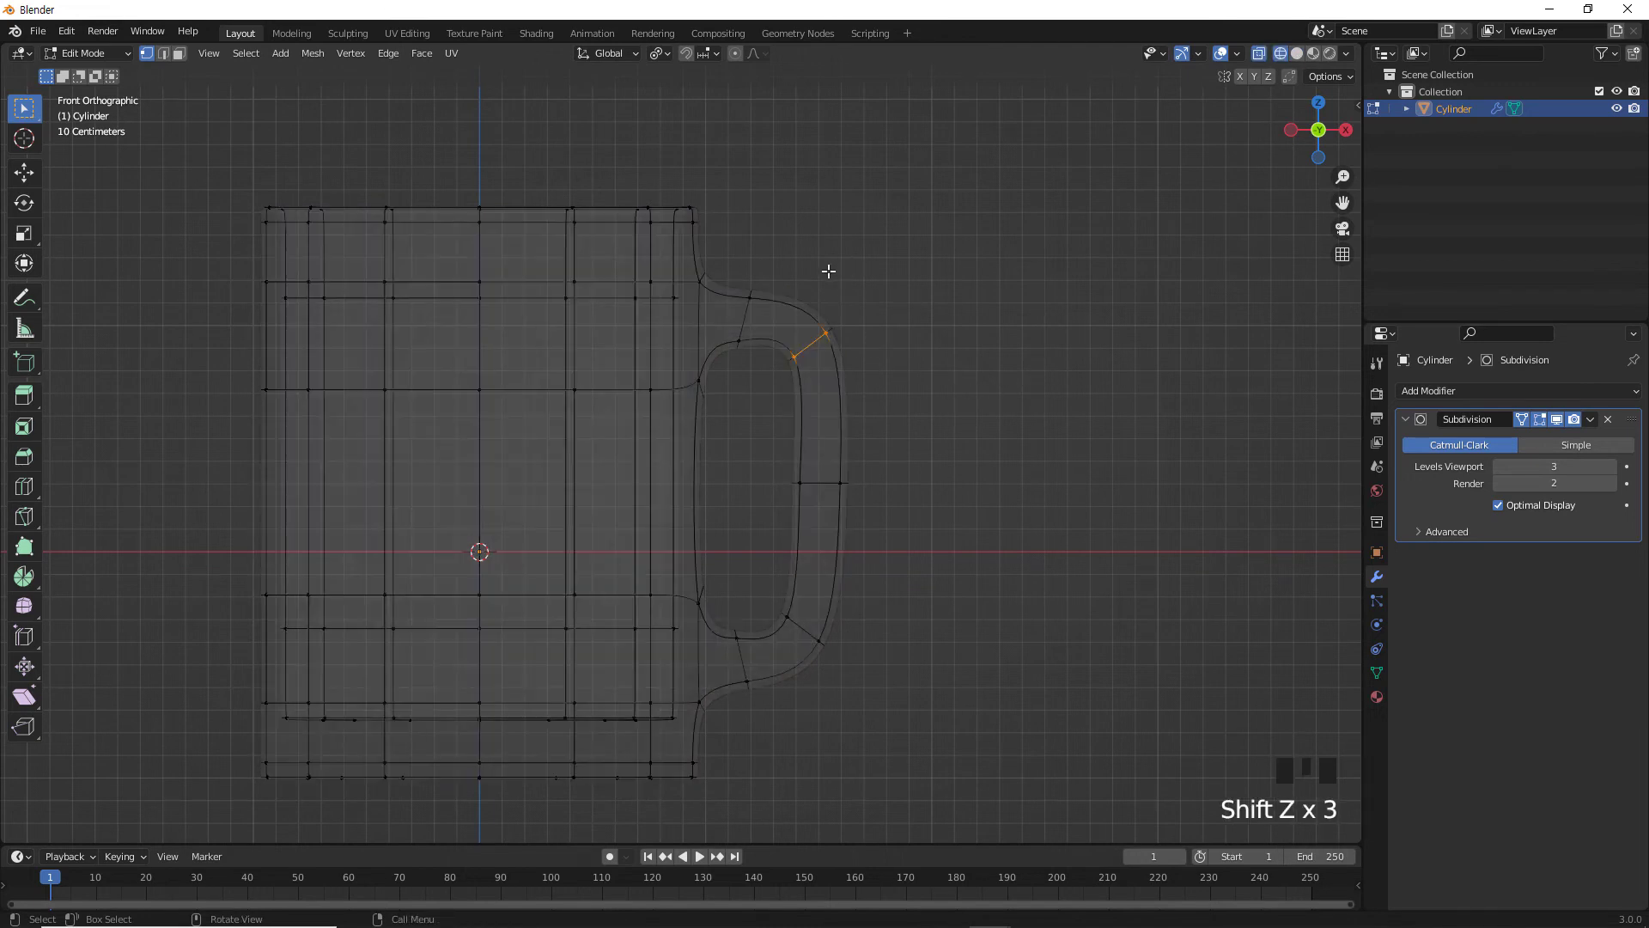
# Box-select the handle's upper bend vertices through the mesh, then clear the selection and restore solid shading.
pyautogui.moveTo(830, 271); pyautogui.dragTo(785, 412)
pyautogui.click(928, 331)
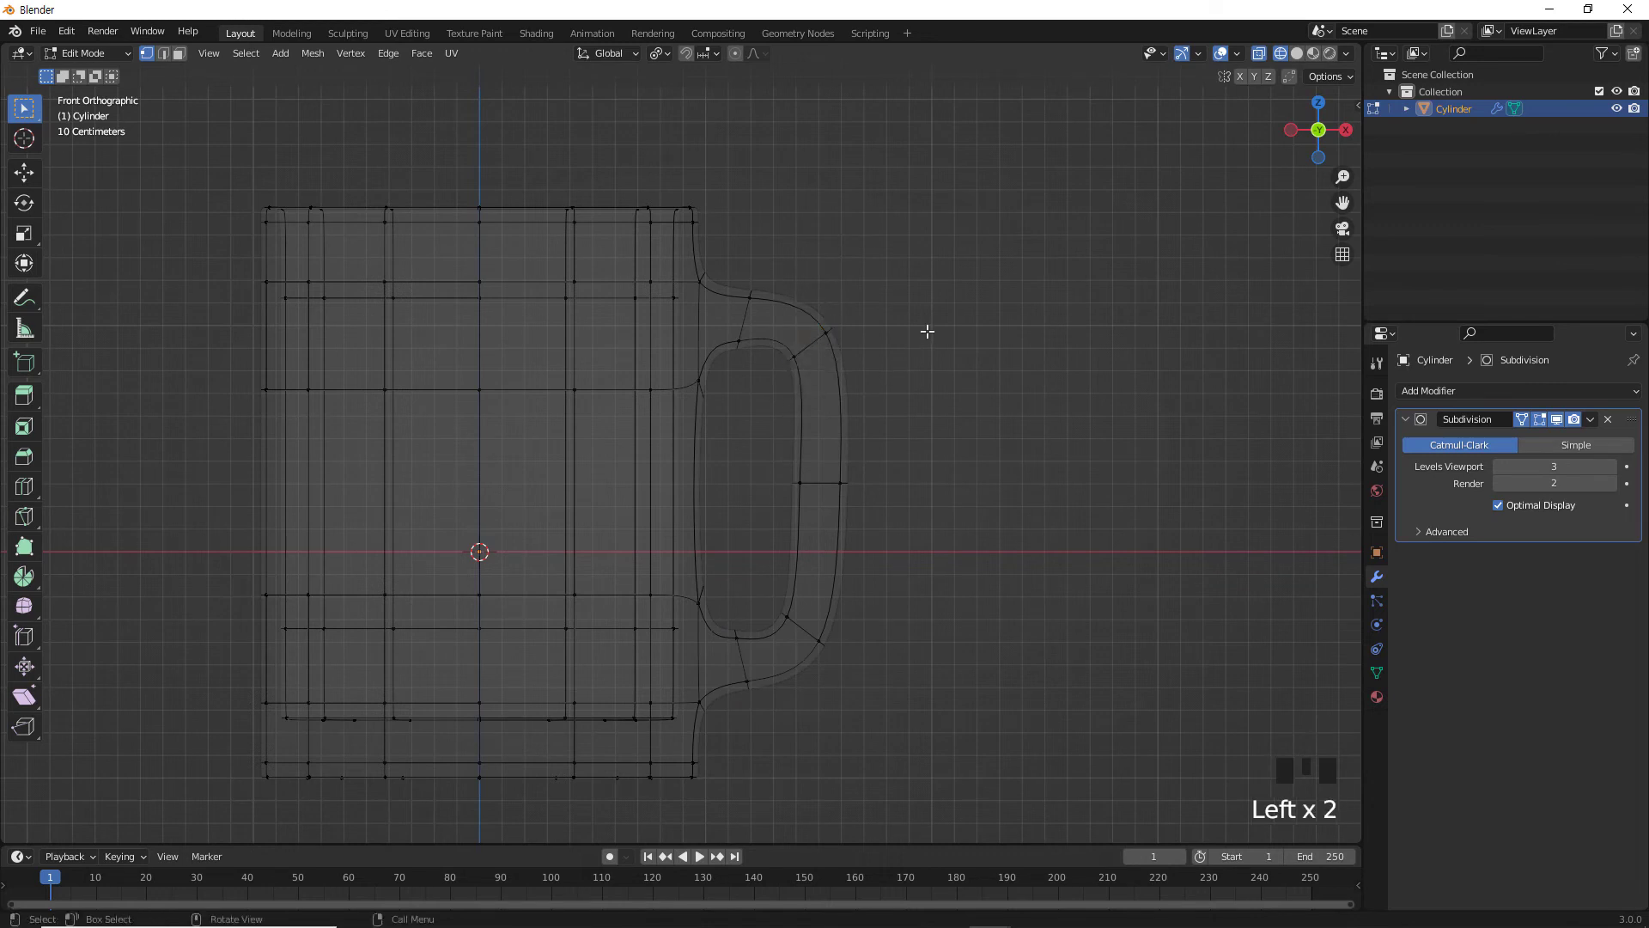
pyautogui.moveTo(894, 292); pyautogui.dragTo(769, 393)
pyautogui.click(925, 375)
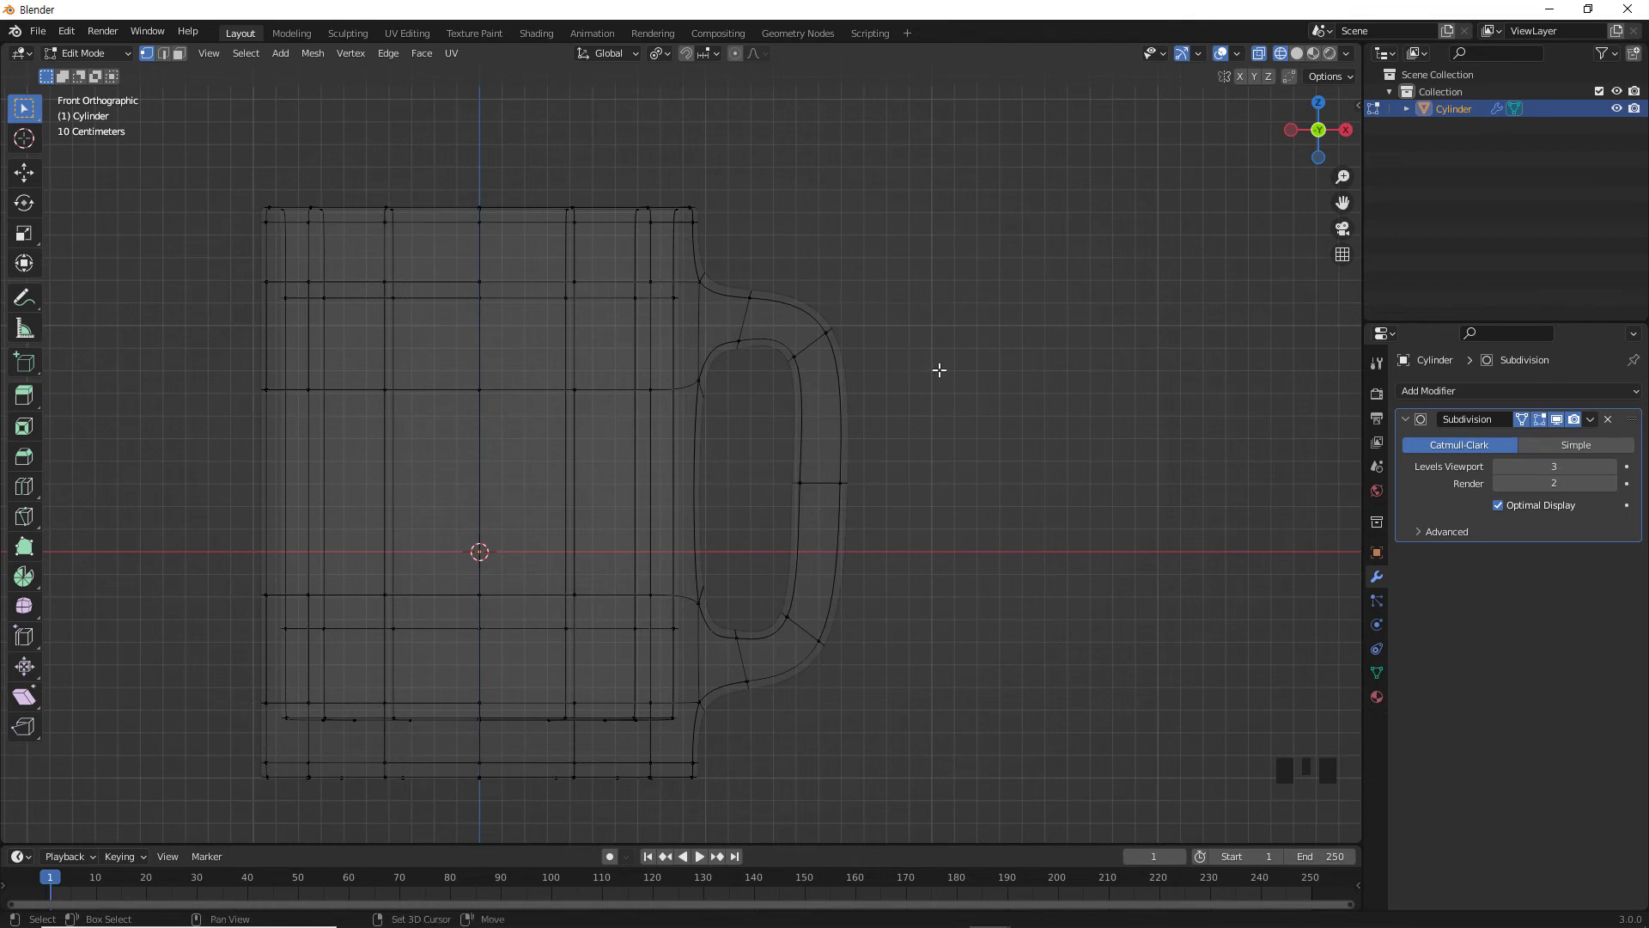
pyautogui.hotkey('shift', 'z')
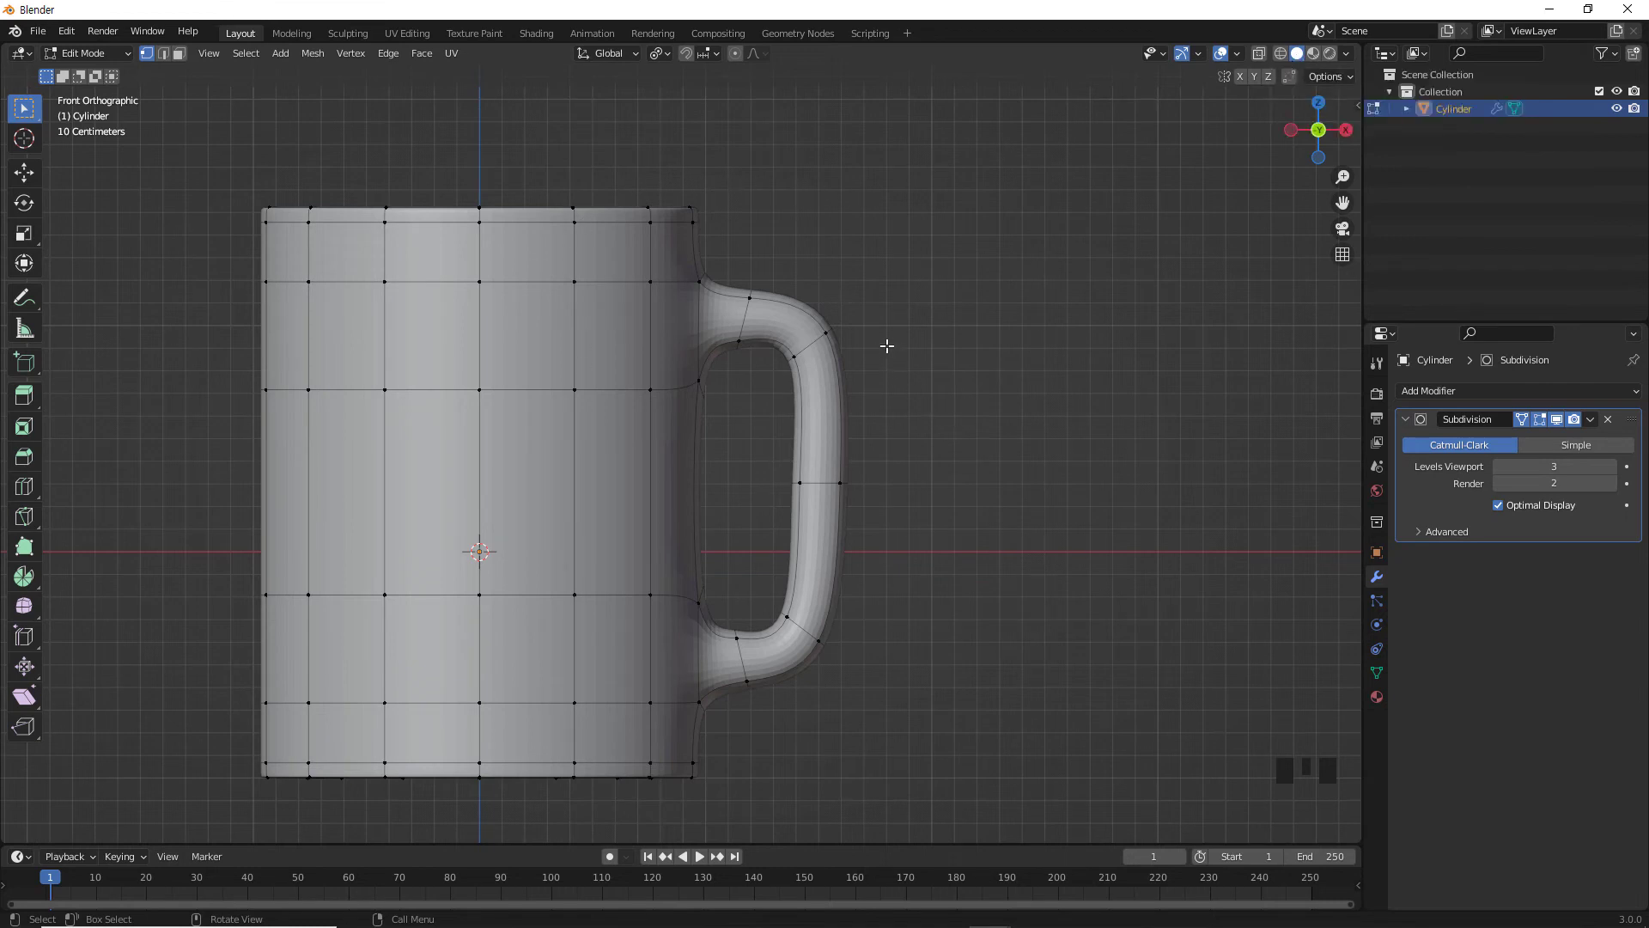
# Toggle the viewport between wireframe and solid shading, ending in solid shading with nothing selected.
pyautogui.click(1280, 54)
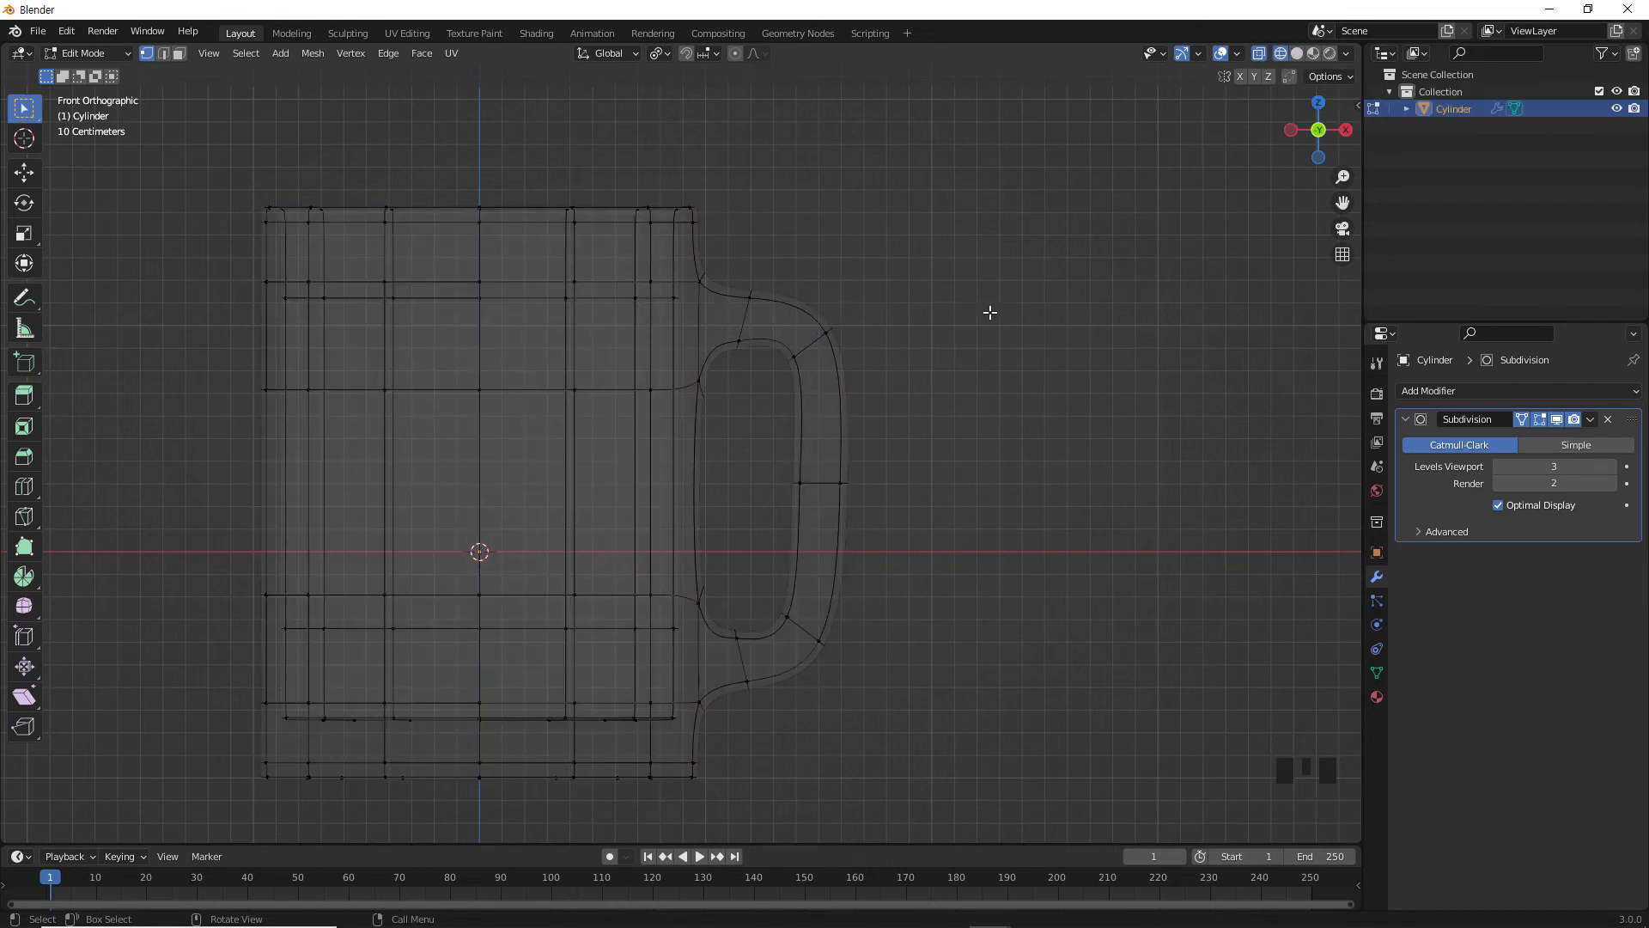
pyautogui.hotkey('shift', 'z')
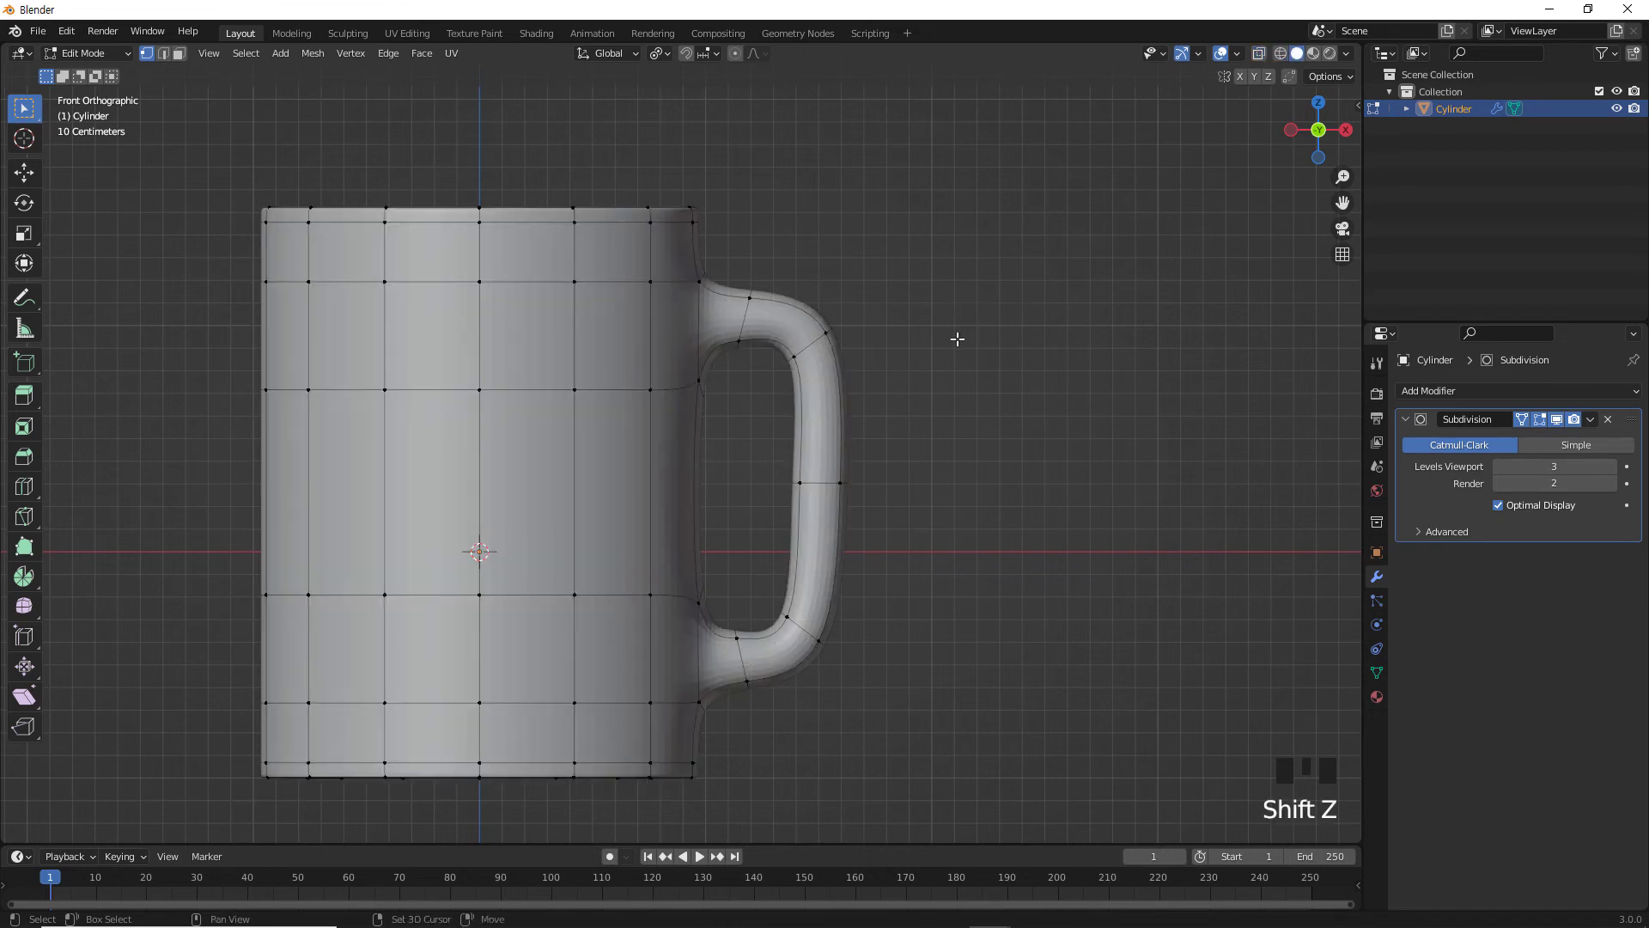
pyautogui.hotkey('shift', 'z')
pyautogui.hotkey('shift', 'z')
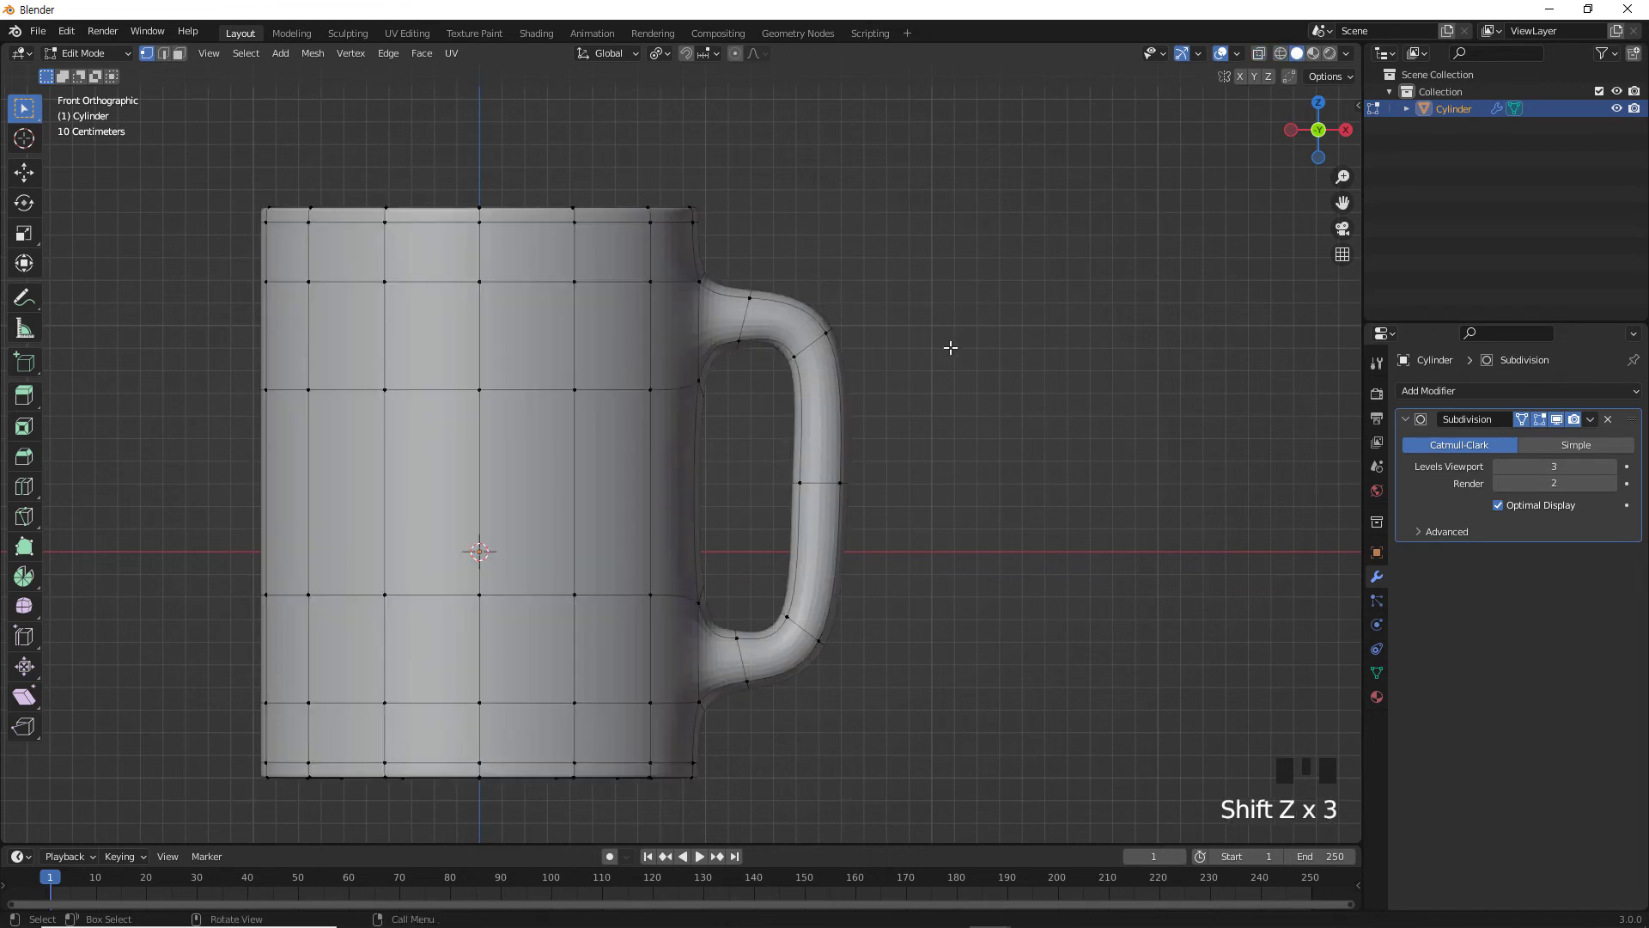
pyautogui.click(936, 412)
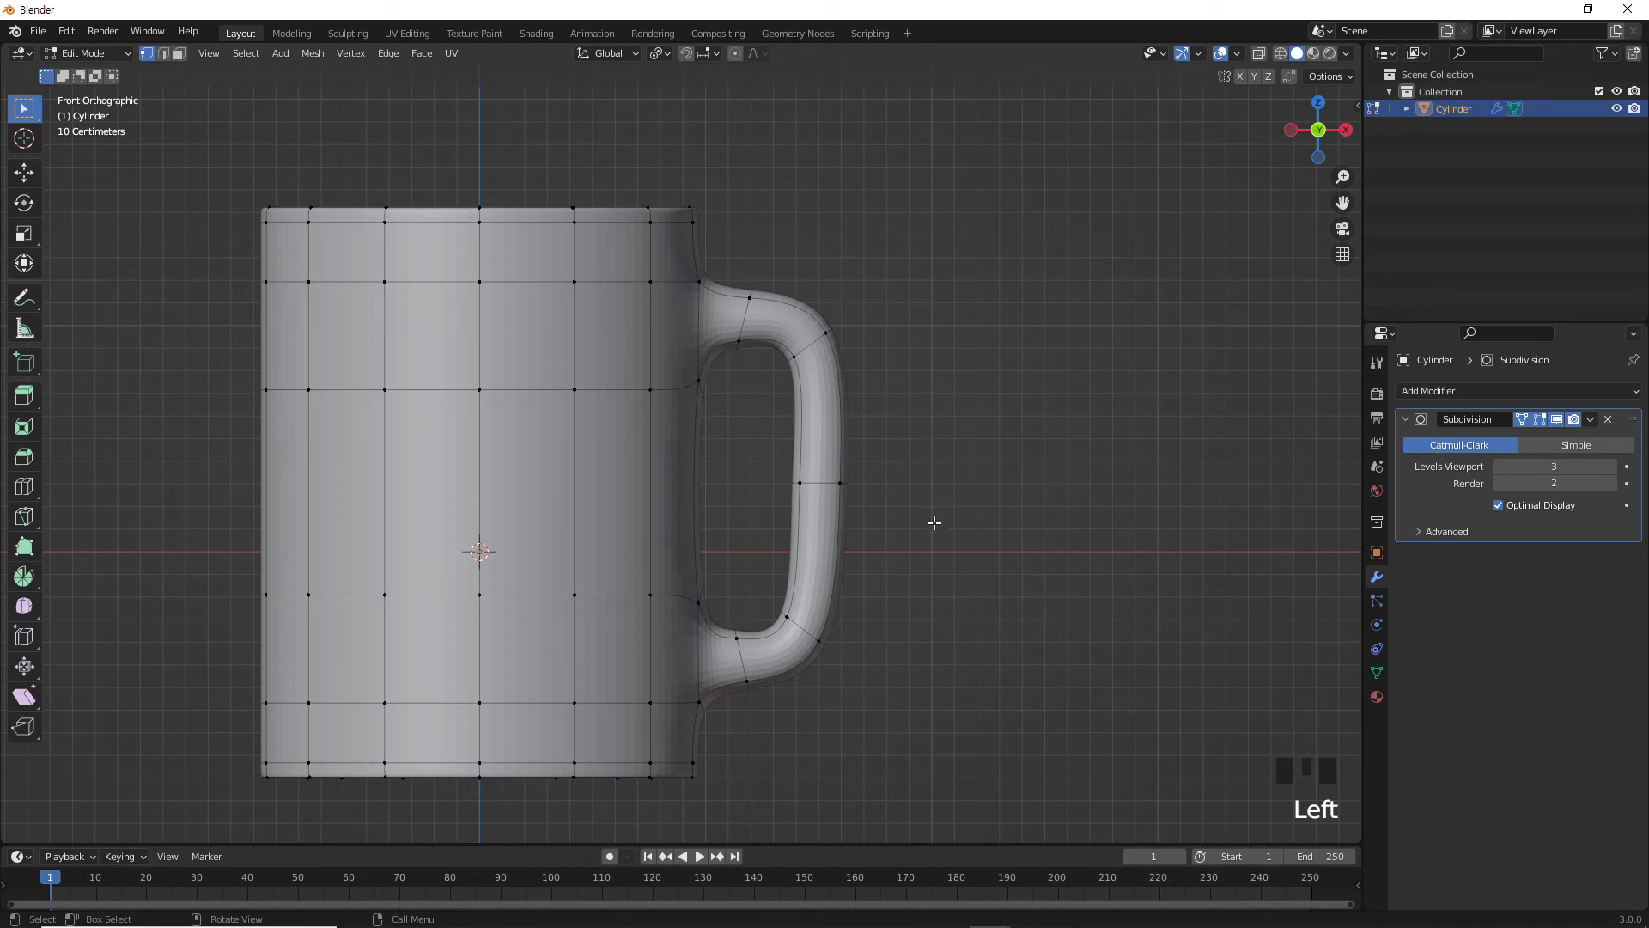
# Turn off the Subdivision modifier's display in Edit Mode to expose the low-poly underside of the mug.
pyautogui.moveTo(942, 533); pyautogui.dragTo(798, 627, button='middle')
pyautogui.scroll(-2, 960, 479)
pyautogui.scroll(-2, 961, 479)
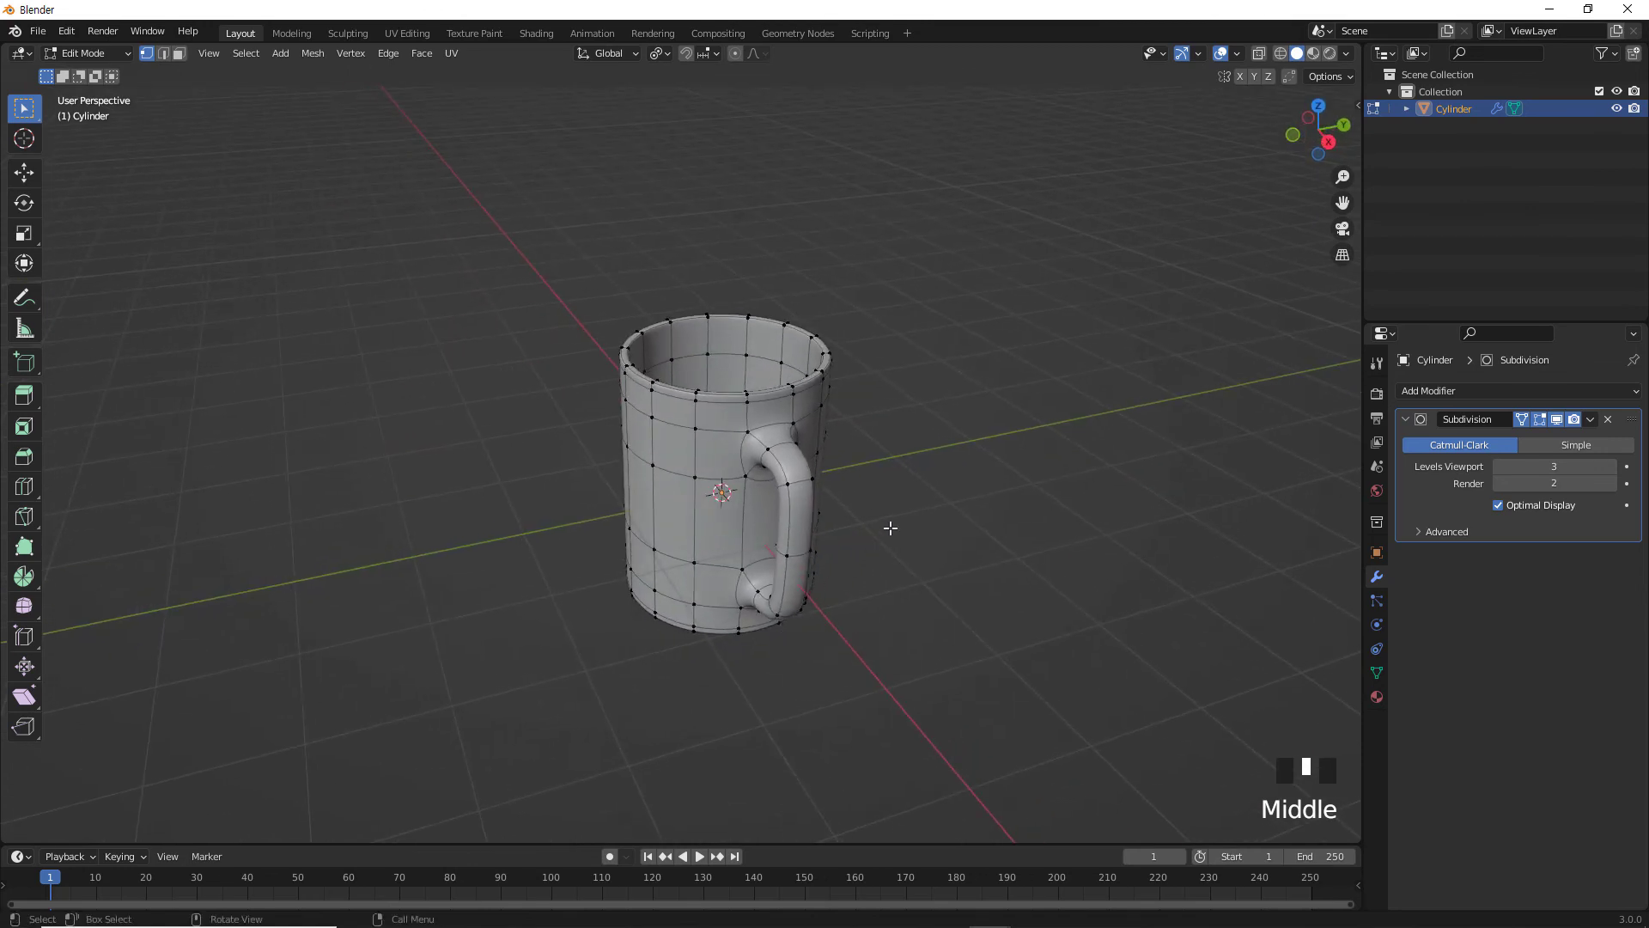
pyautogui.moveTo(887, 526); pyautogui.dragTo(818, 352, button='middle')
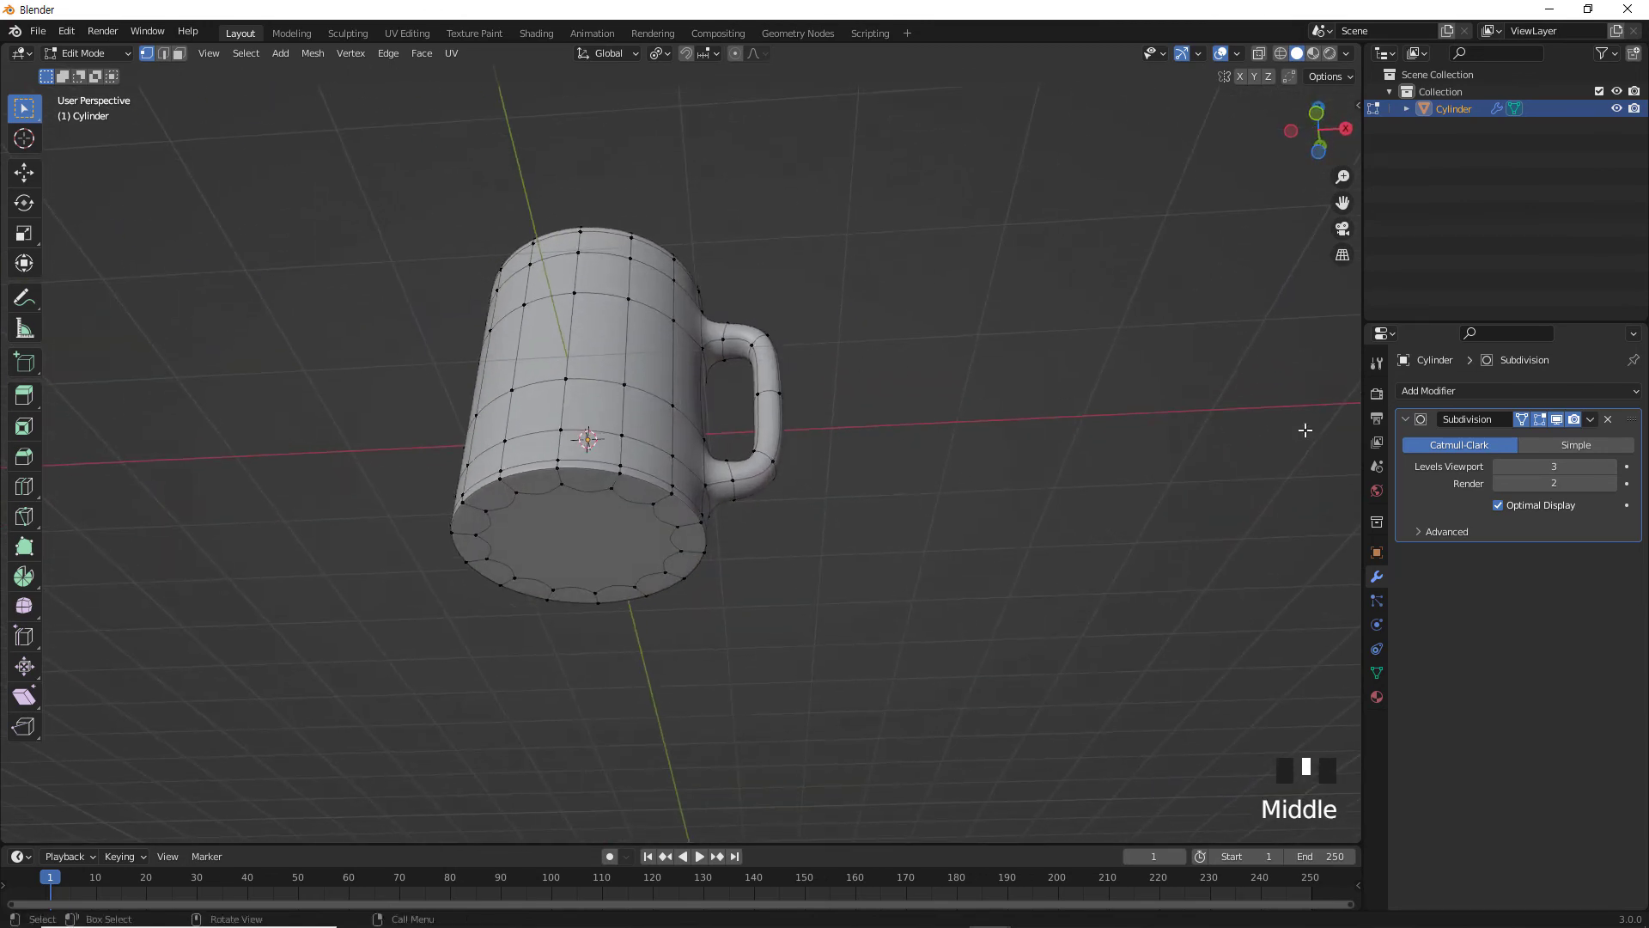
pyautogui.click(1555, 419)
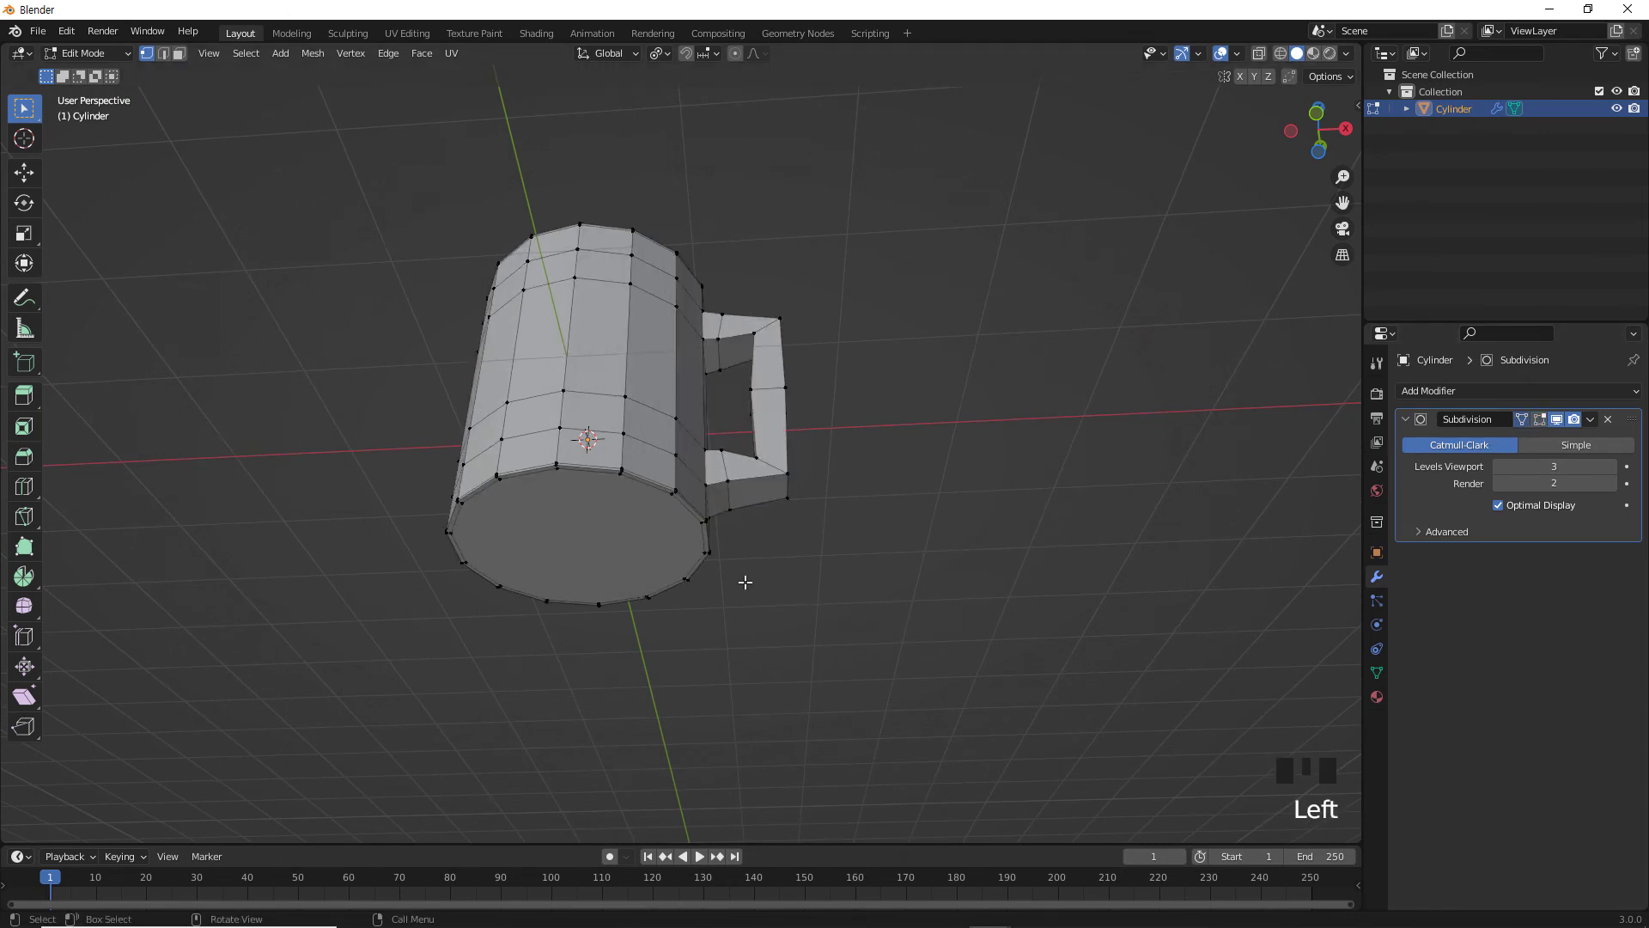
pyautogui.scroll(2, 655, 545)
pyautogui.moveTo(597, 515); pyautogui.dragTo(611, 472, button='middle')
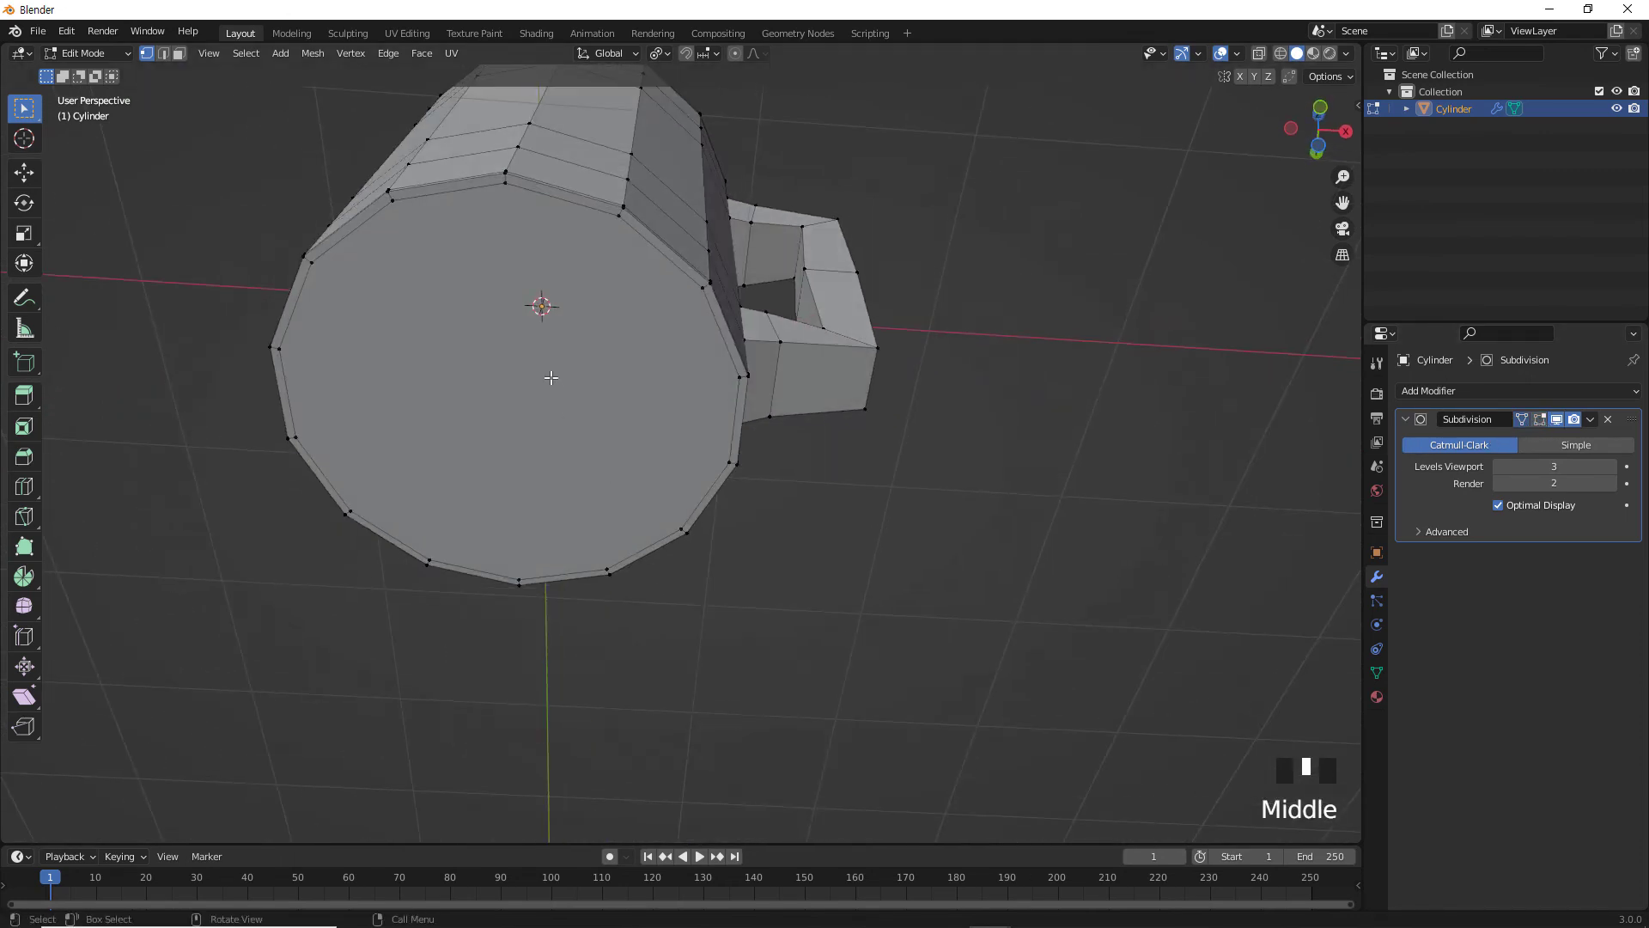
pyautogui.keyDown('shift'); pyautogui.moveTo(528, 349); pyautogui.dragTo(595, 404, button='middle'); pyautogui.keyUp('shift')
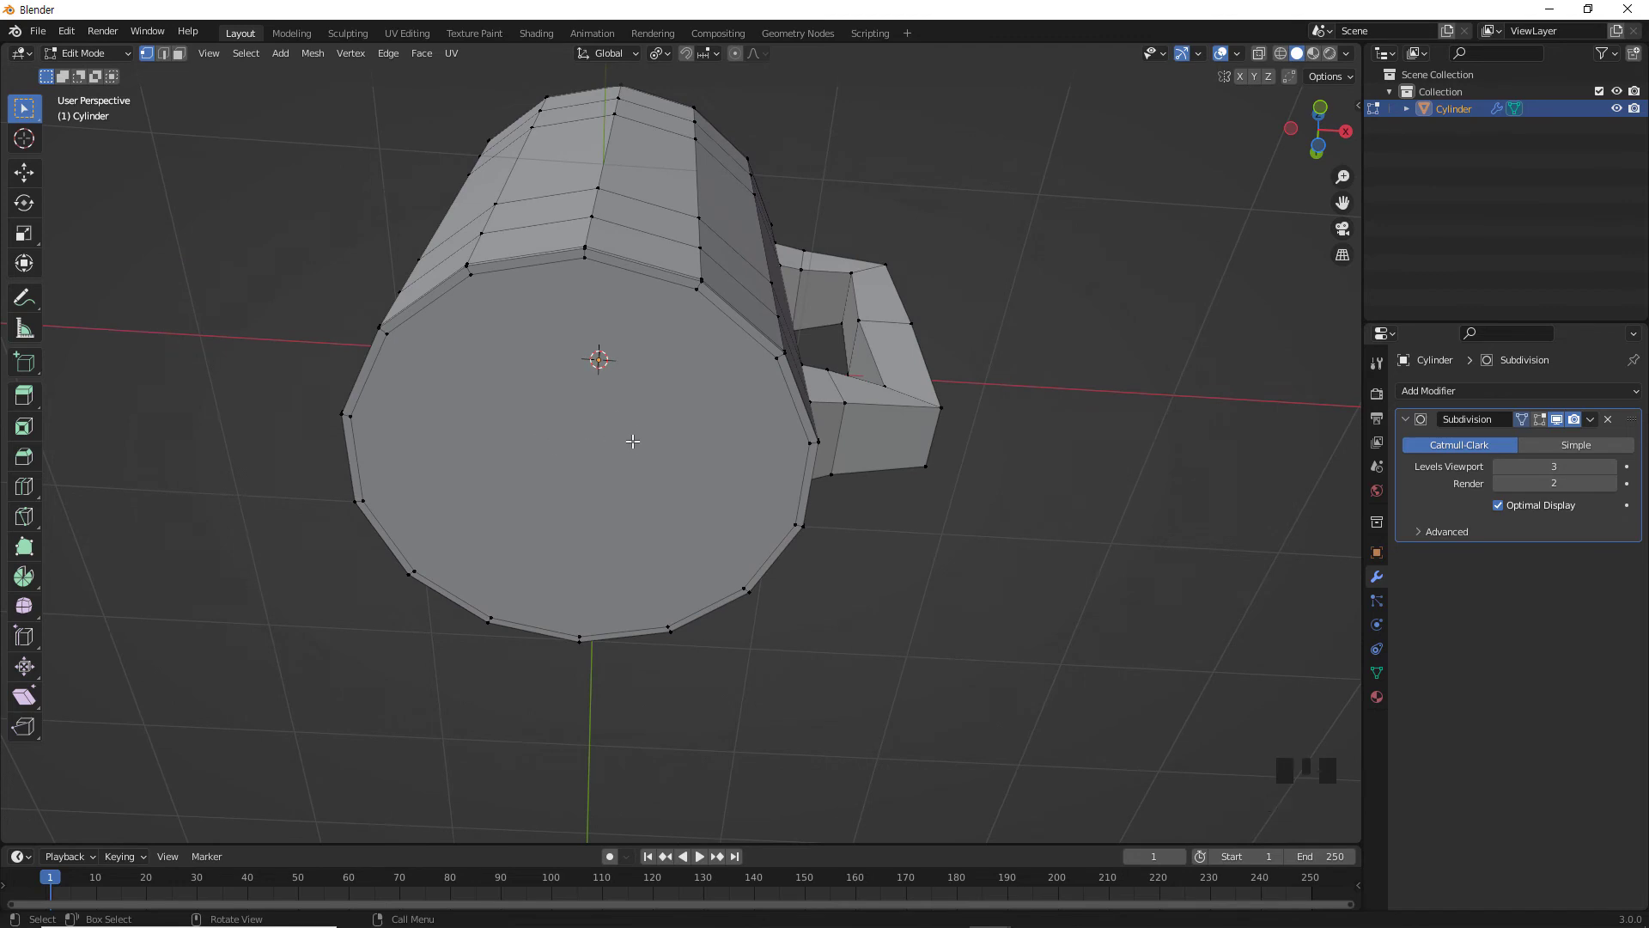
# Delete the single large face that closes the mug's underside, using face select mode.
pyautogui.click(427, 60)
pyautogui.click(585, 419)
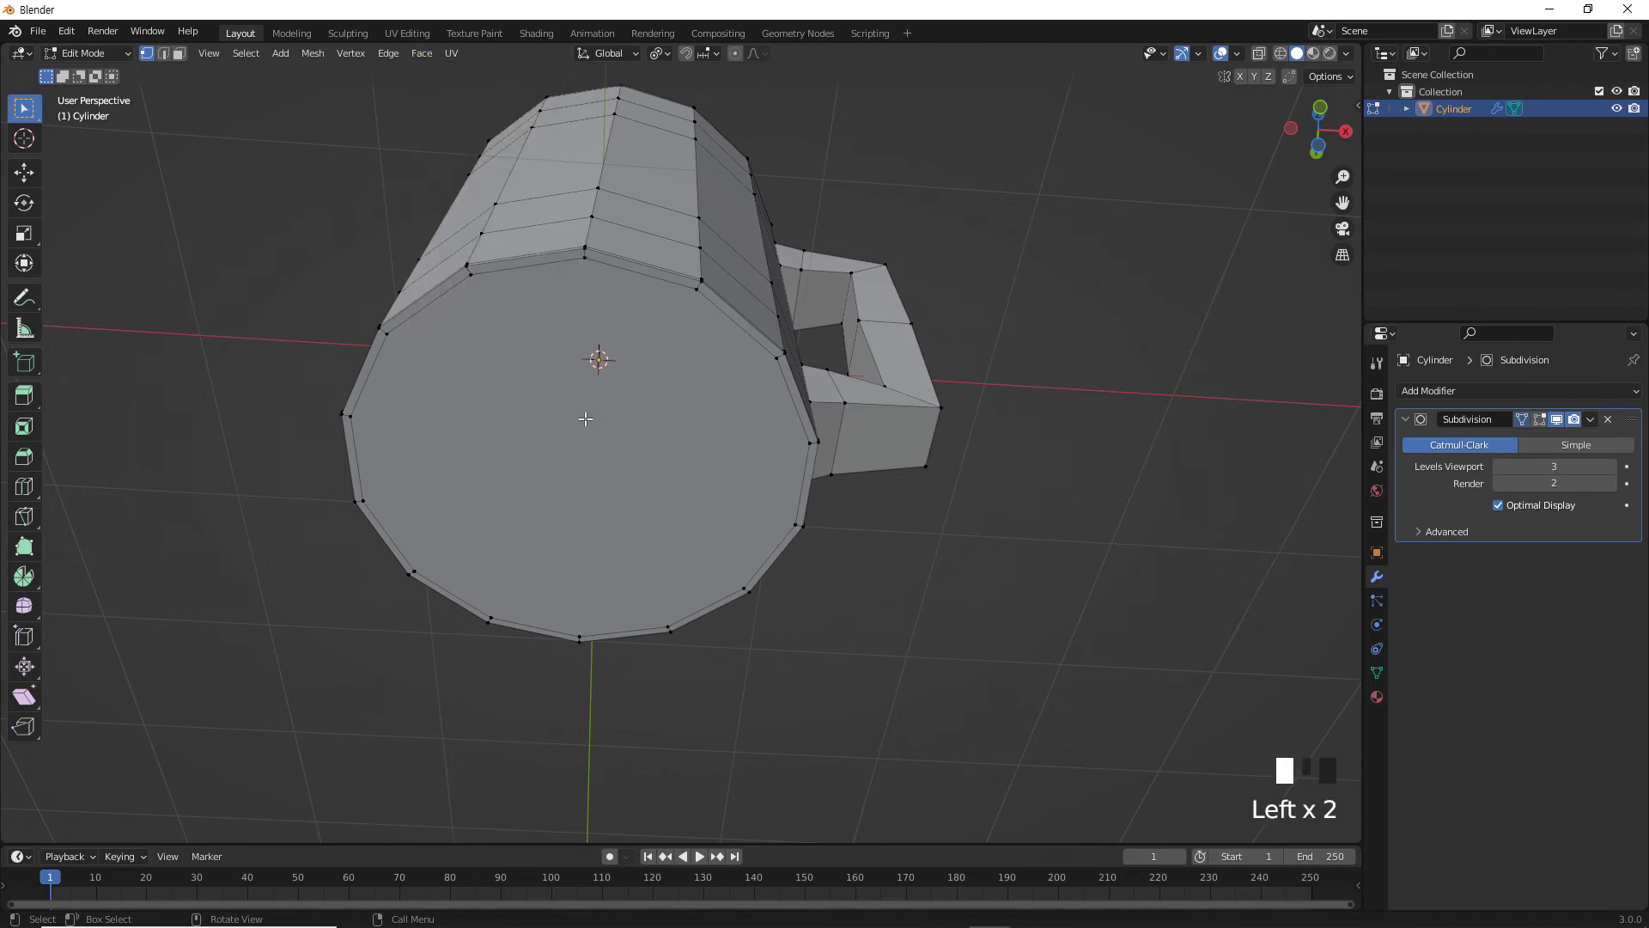
pyautogui.click(180, 54)
pyautogui.click(655, 469)
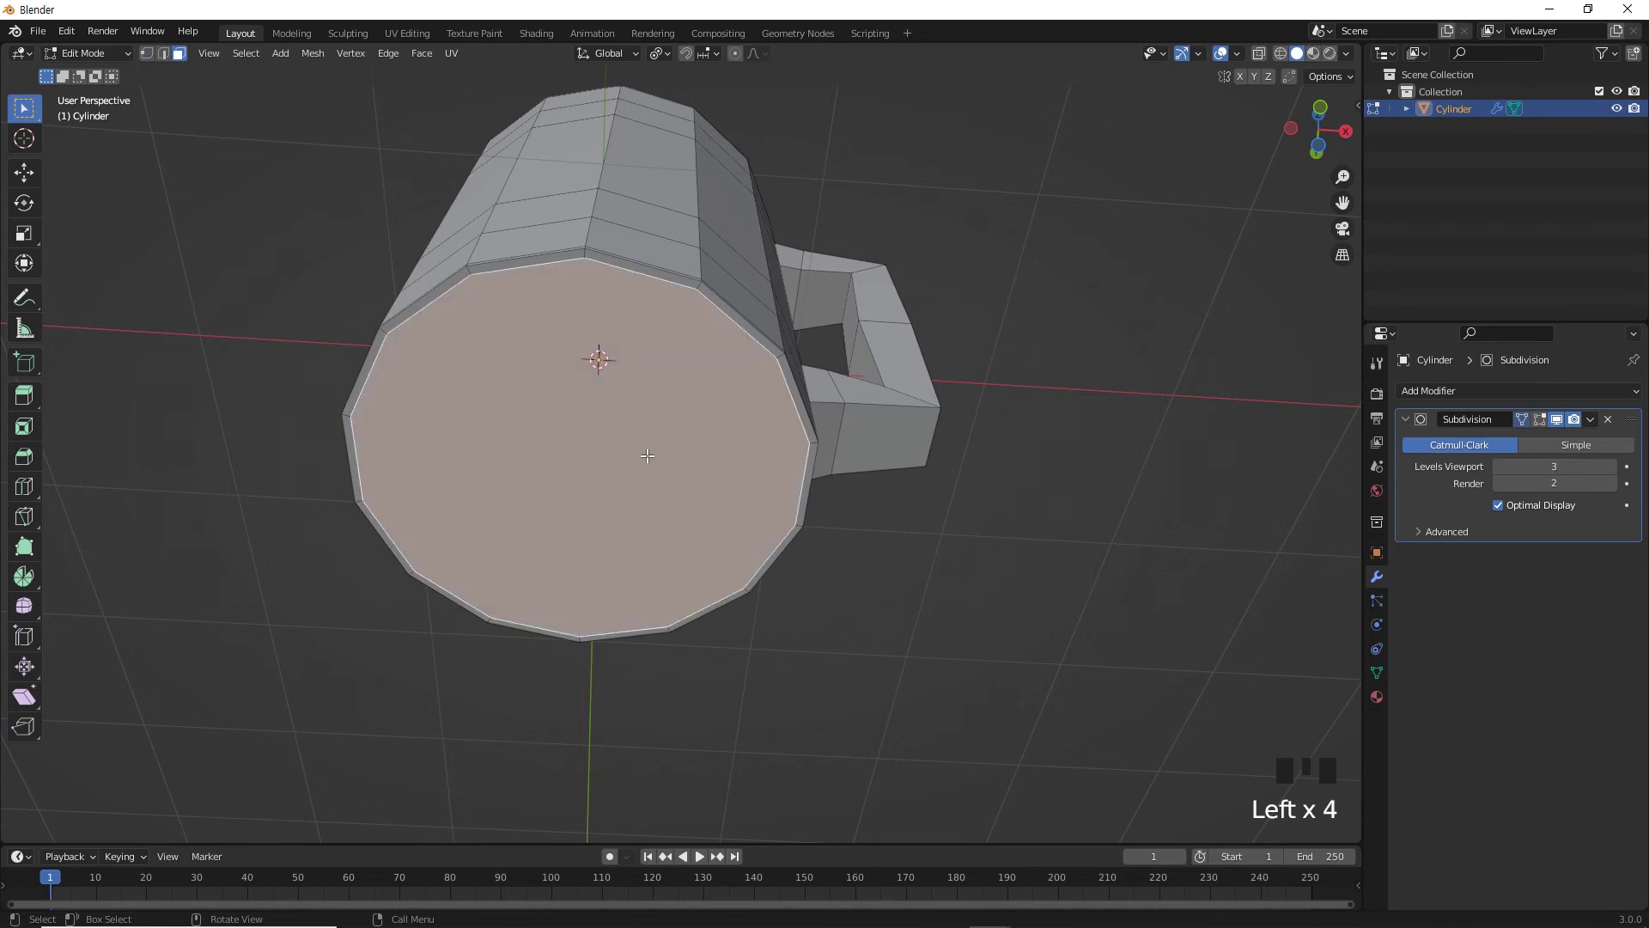
pyautogui.press('Delete')
pyautogui.click(647, 457)
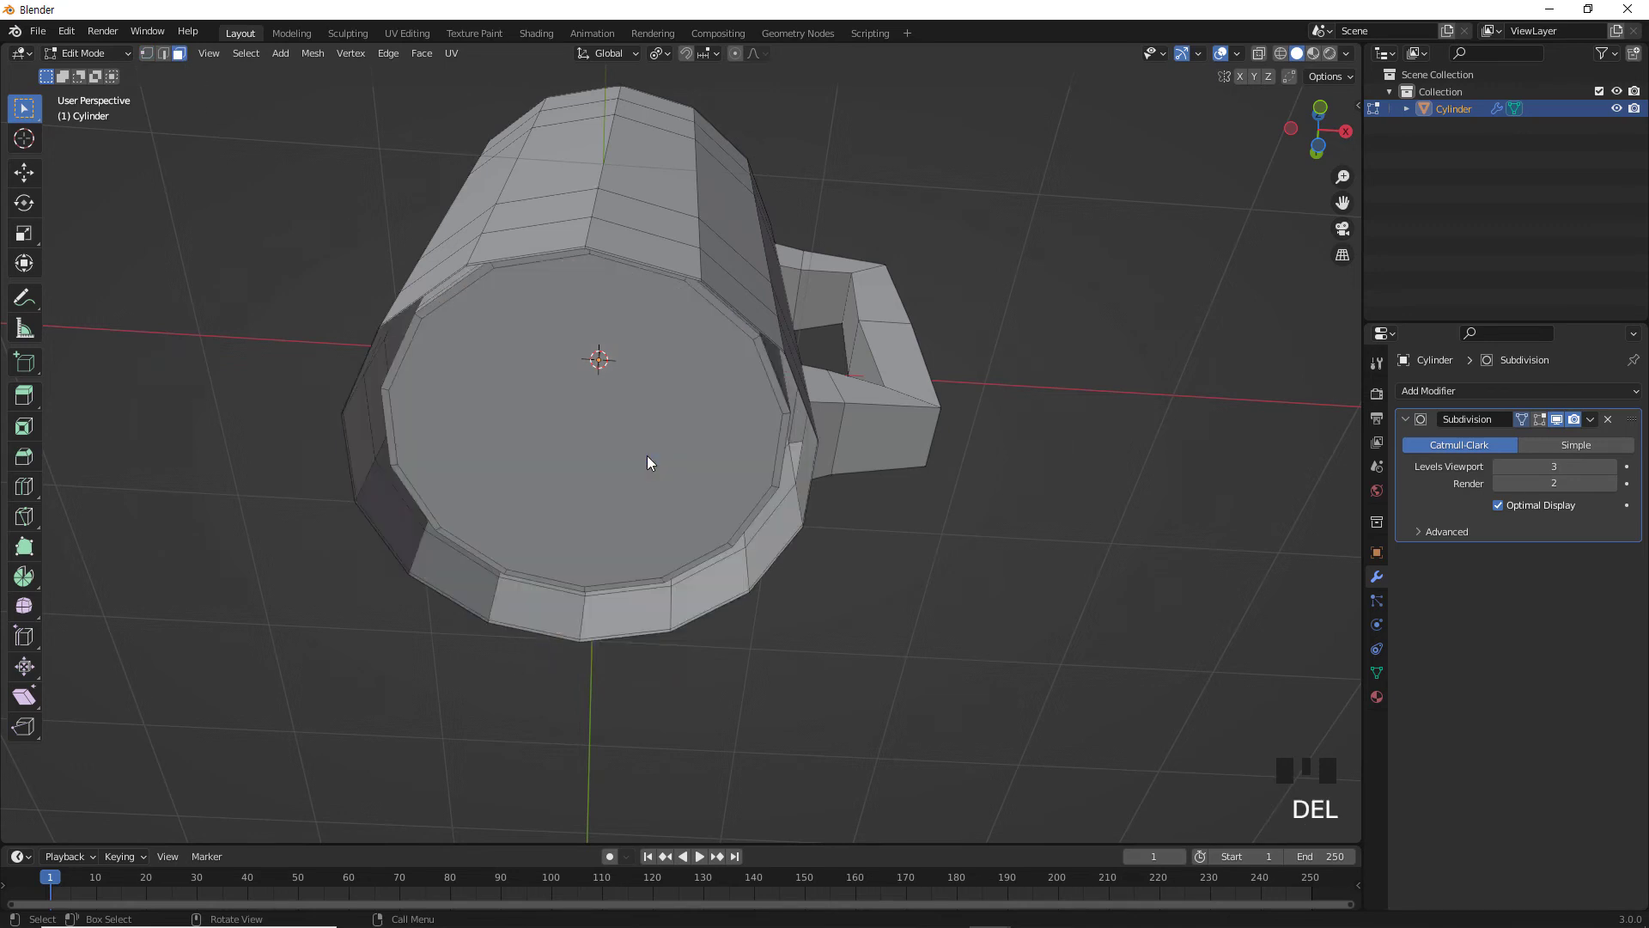
# Fill a first face across the open underside from one edge of the bottom rim, using edge select mode.
pyautogui.moveTo(671, 472); pyautogui.dragTo(734, 476, button='middle')
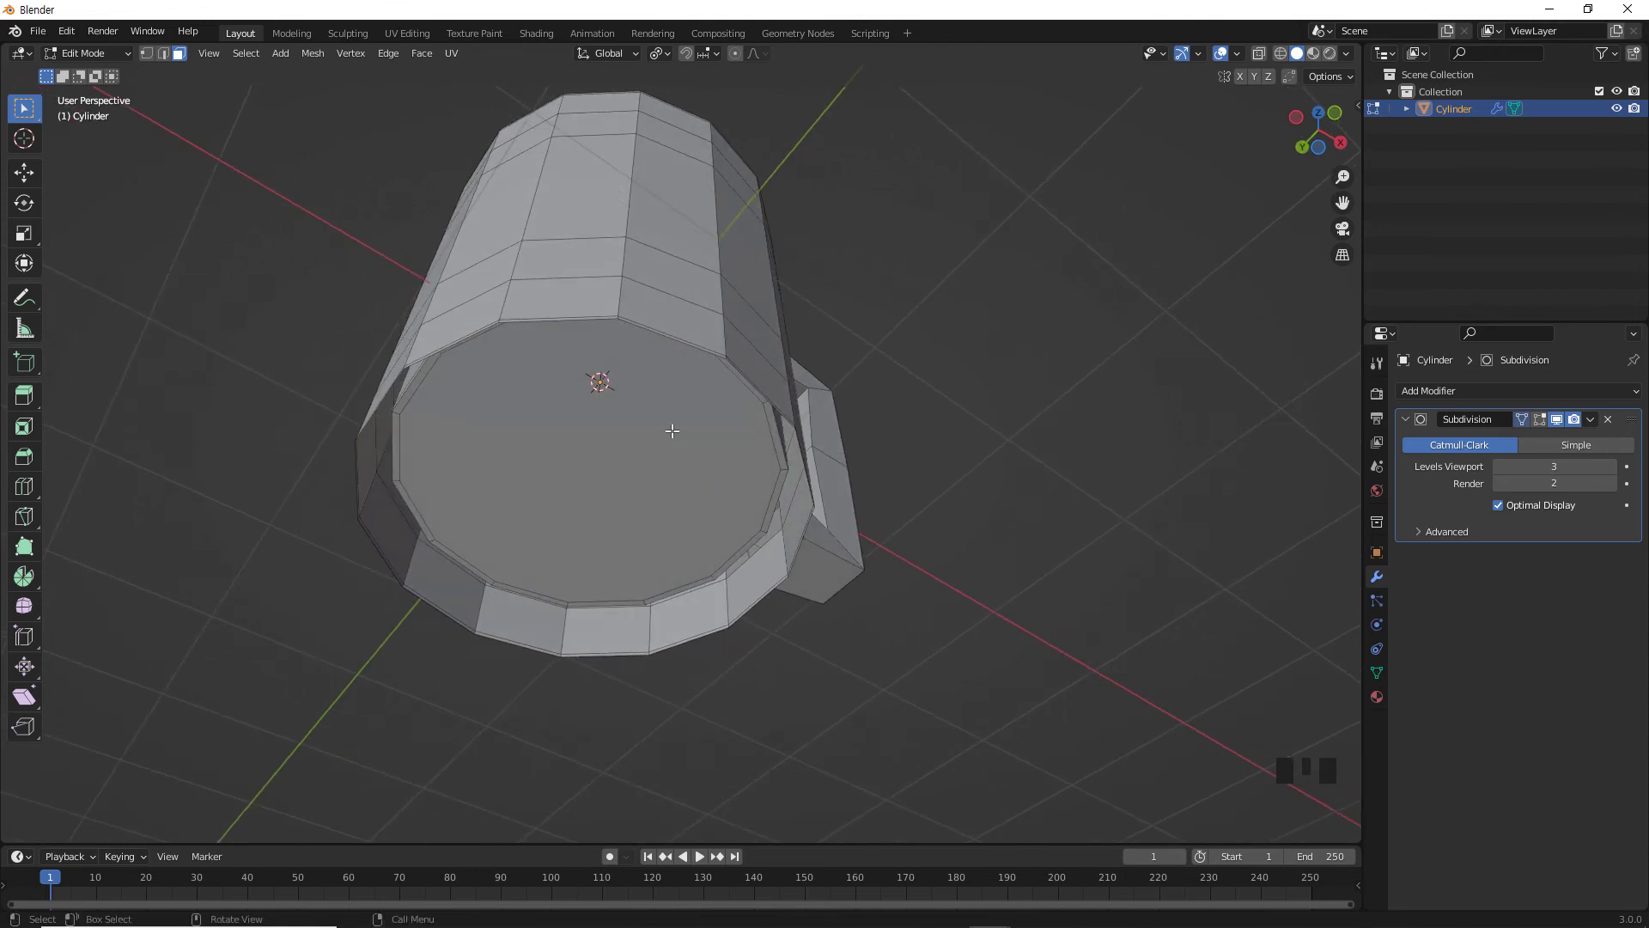
pyautogui.scroll(2, 667, 388)
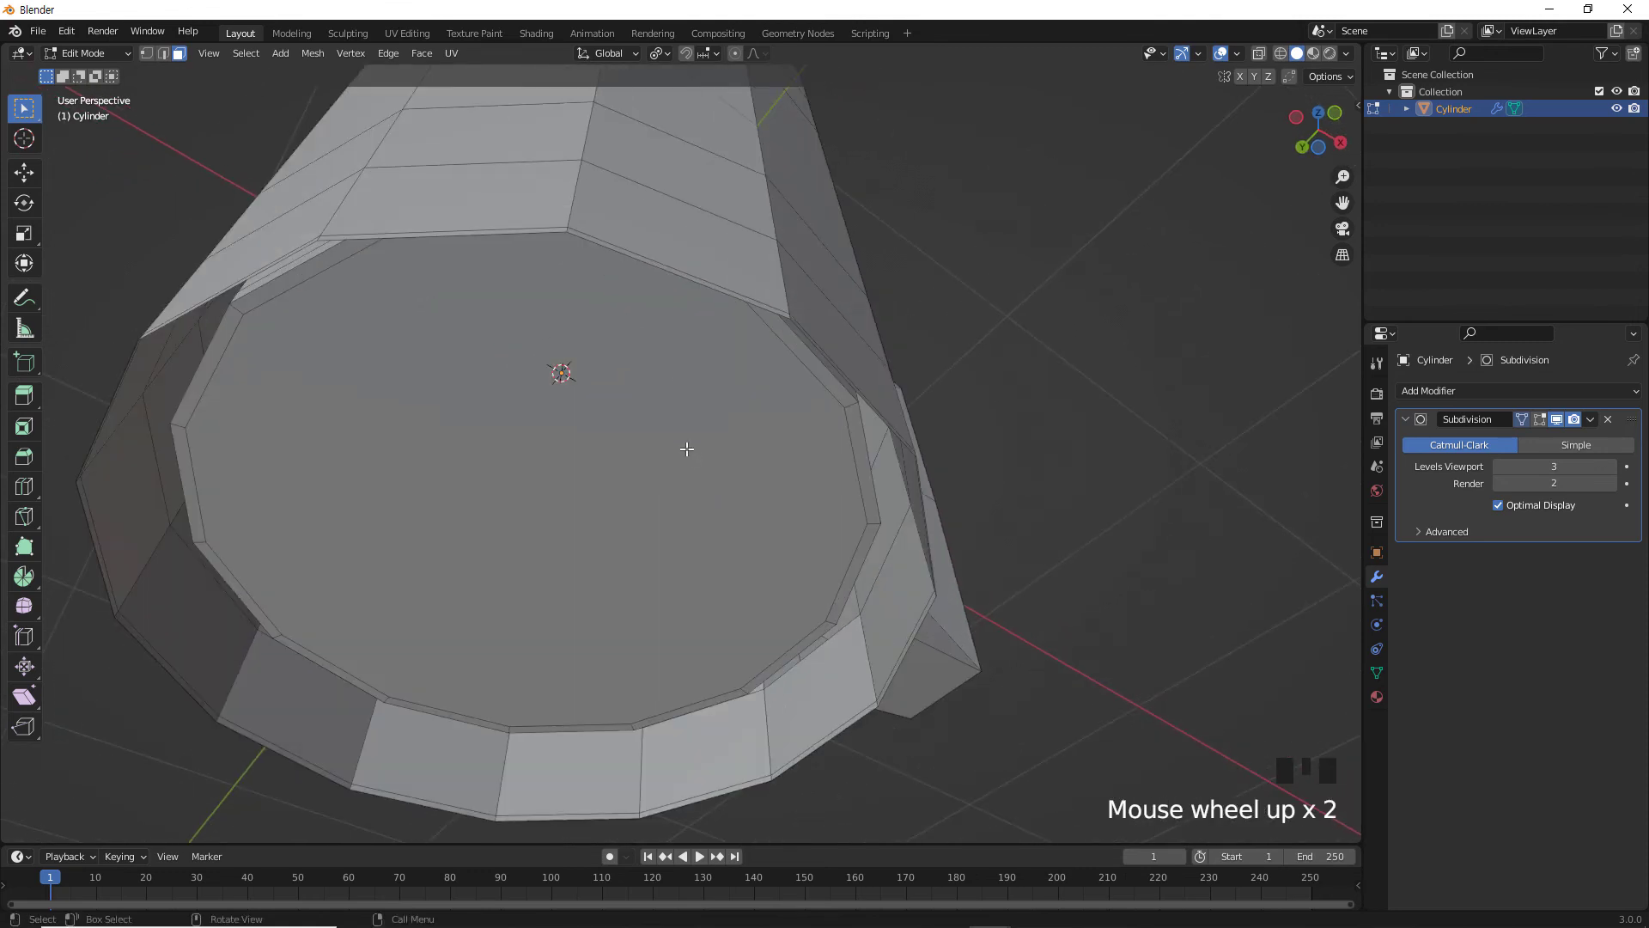
pyautogui.moveTo(690, 456); pyautogui.dragTo(696, 473, button='middle')
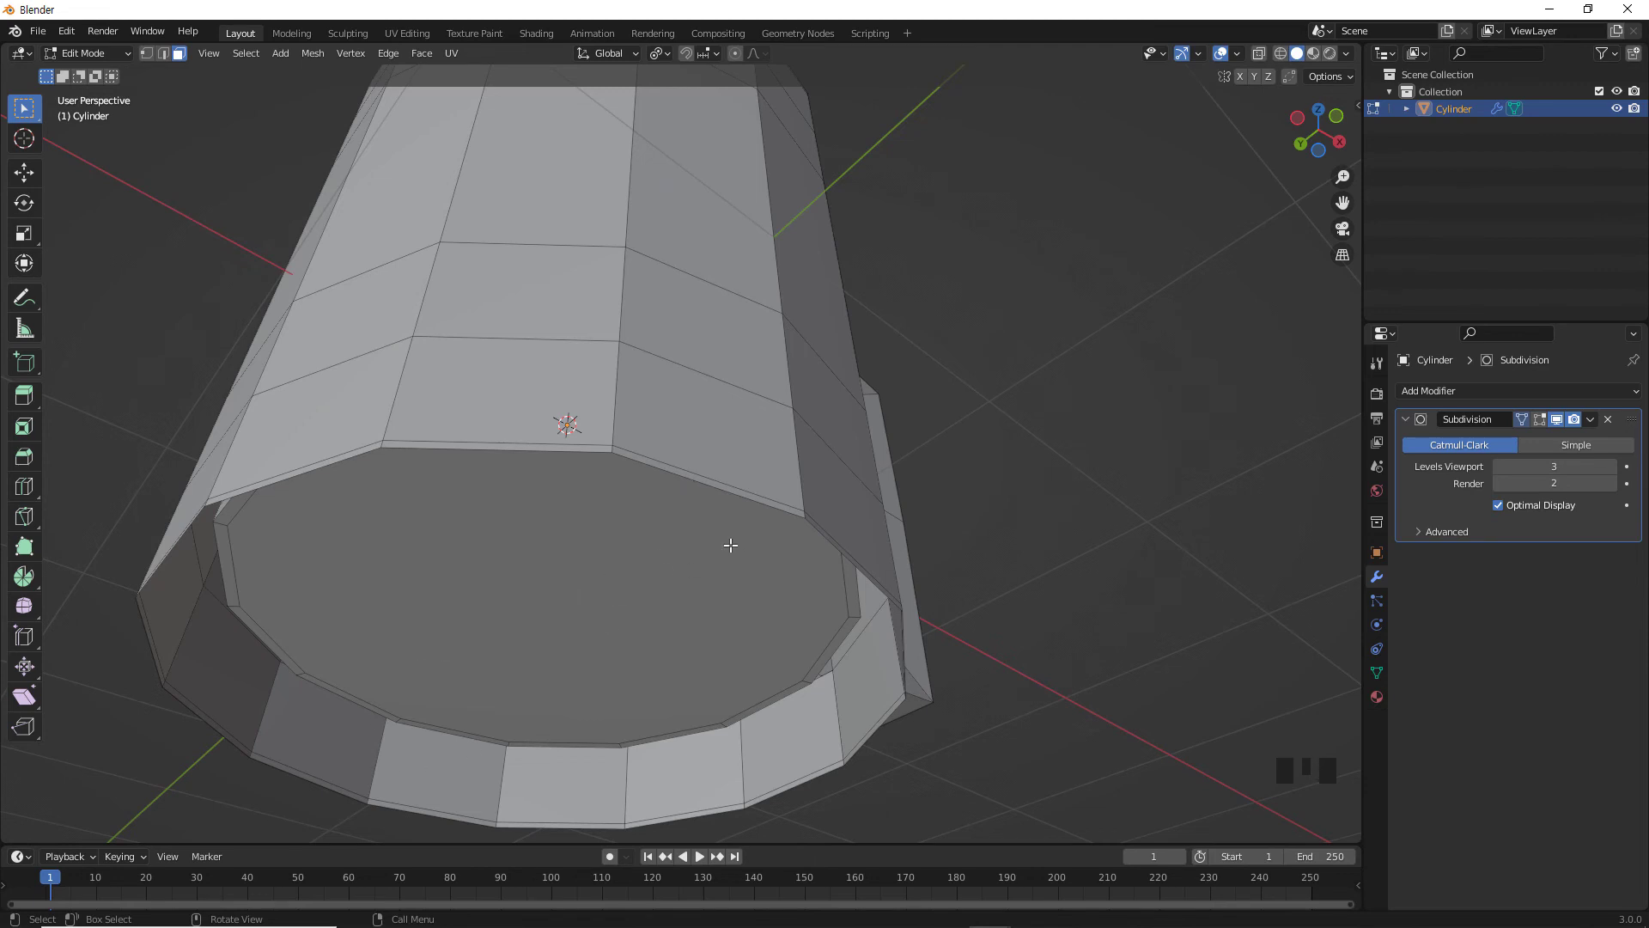
pyautogui.click(714, 488)
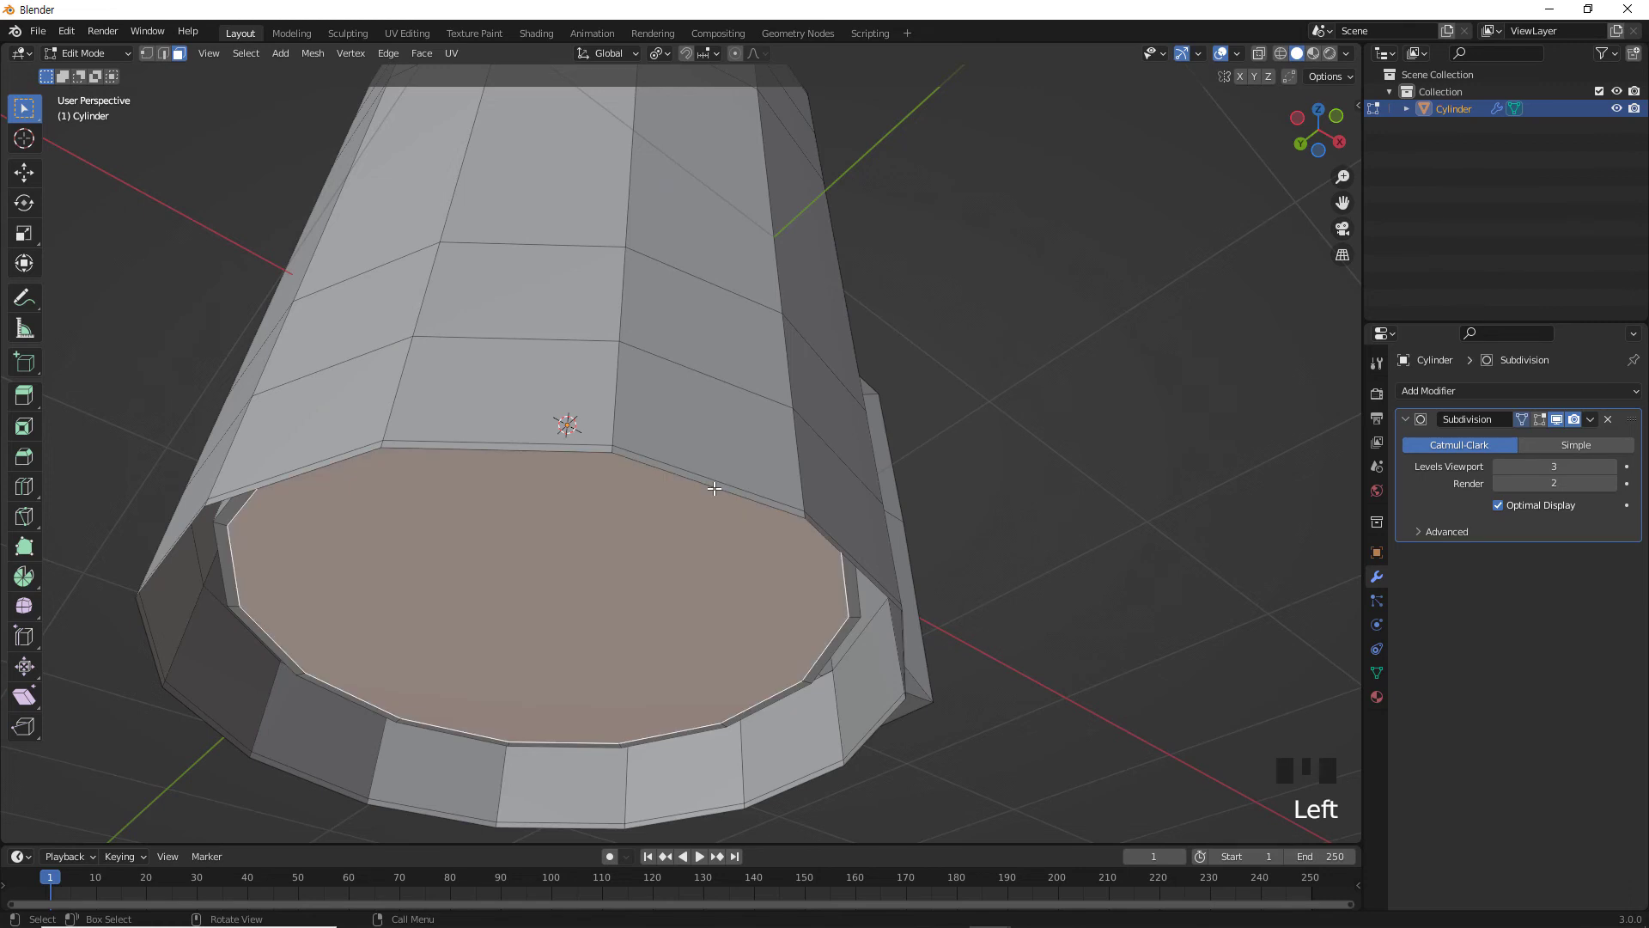
pyautogui.click(942, 472)
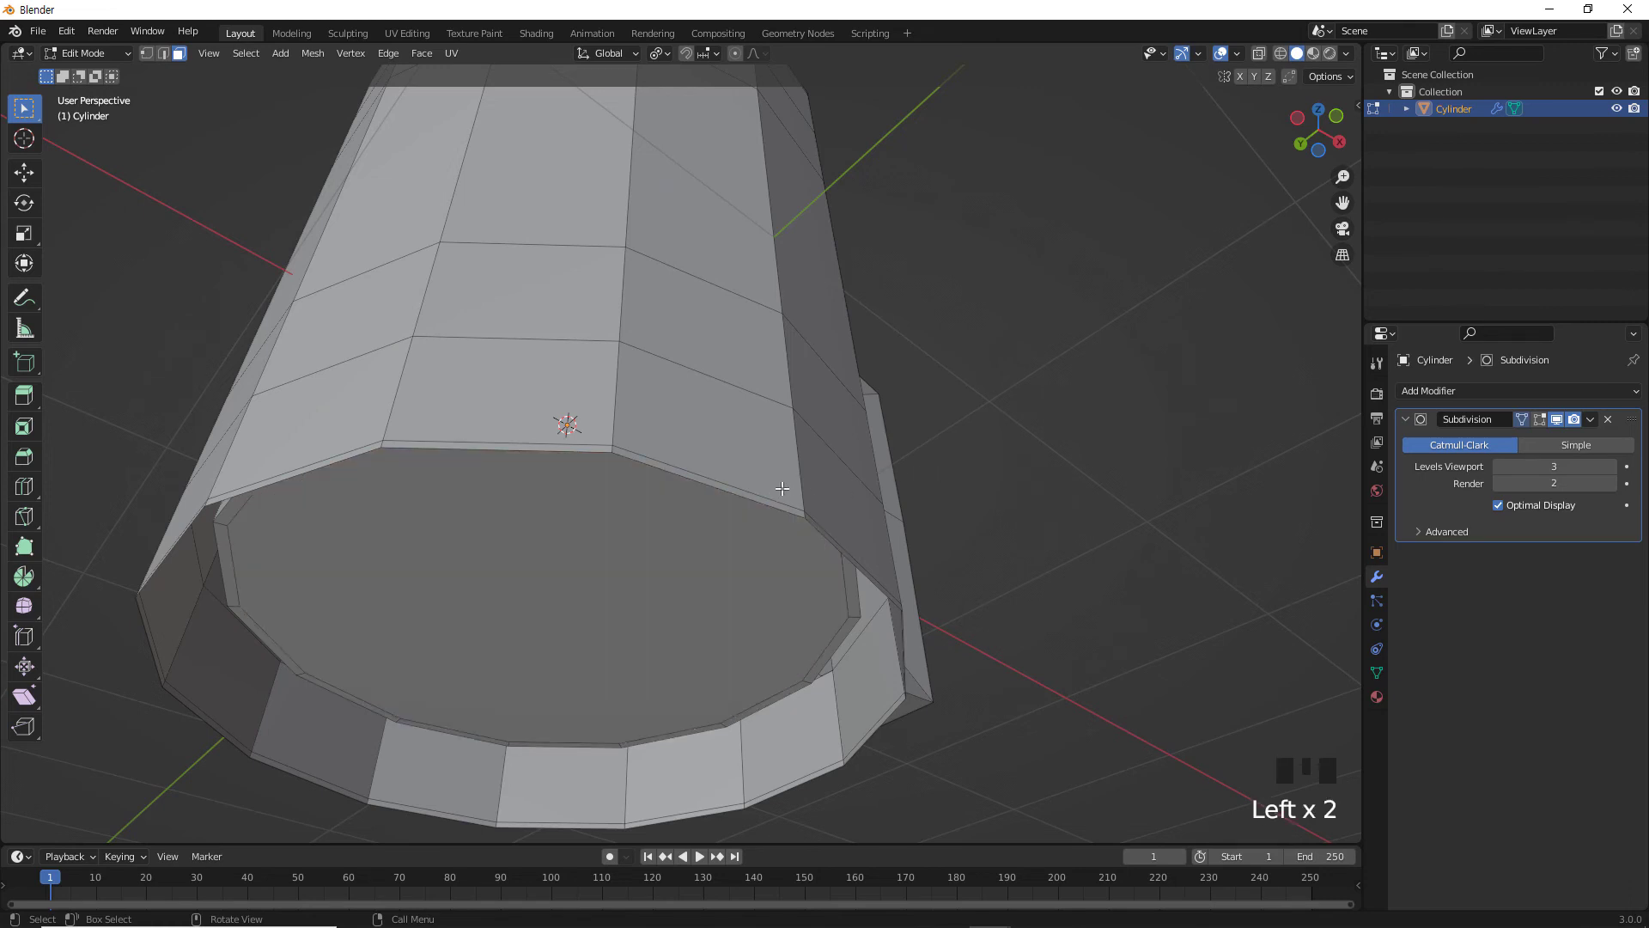
pyautogui.press('2')
pyautogui.click(712, 485)
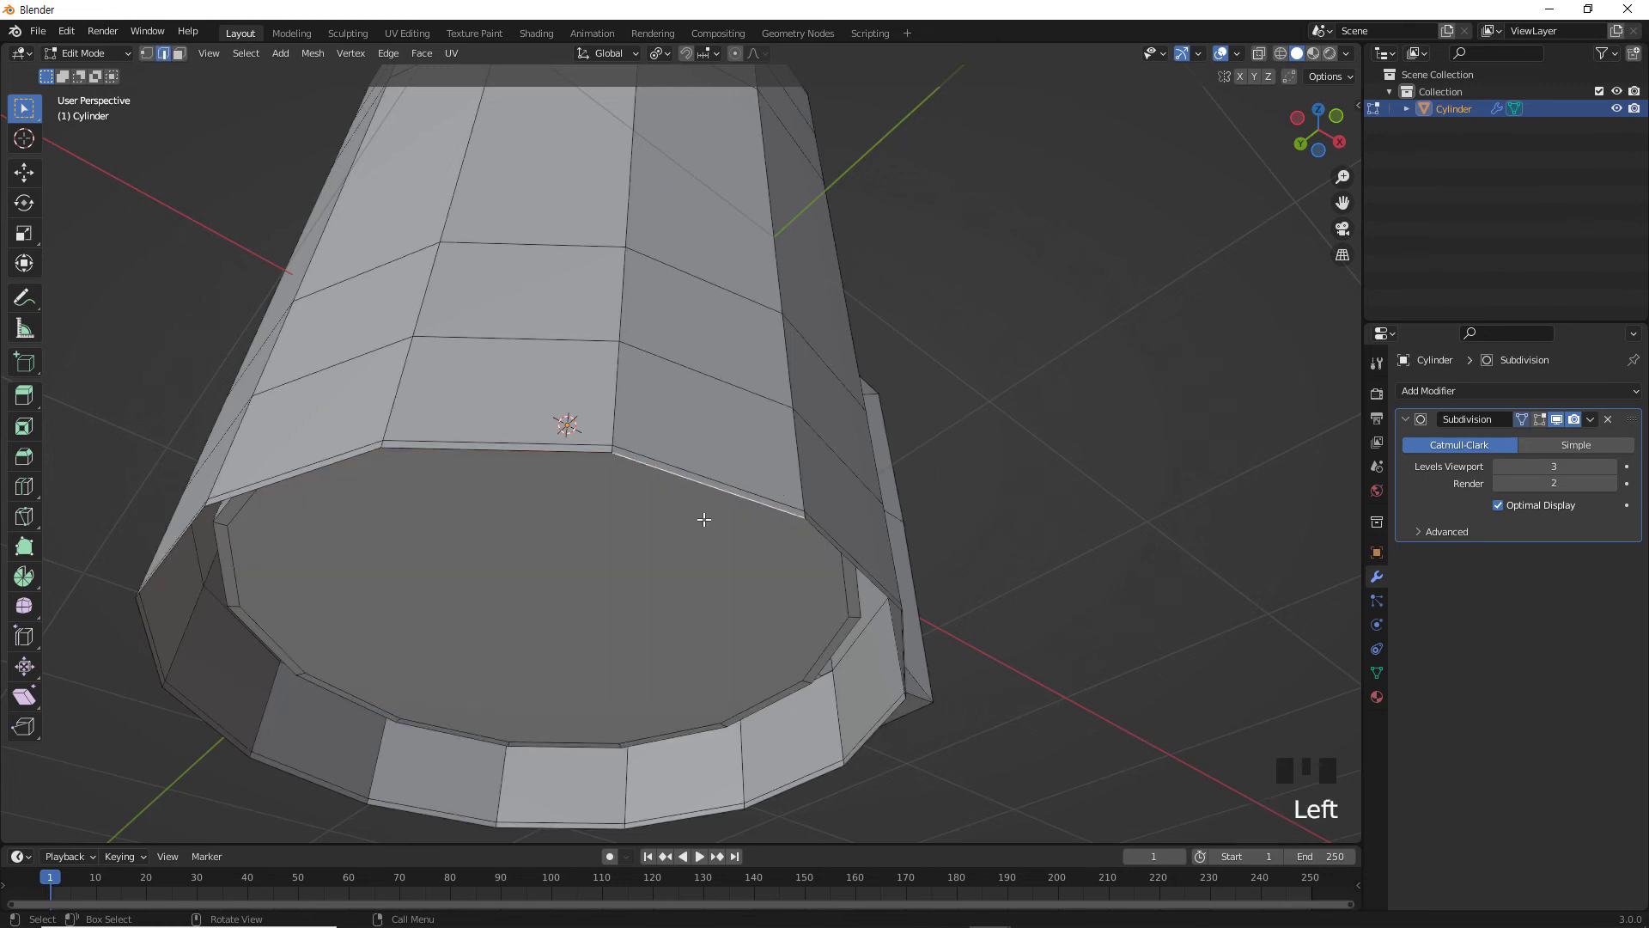
pyautogui.press('f')
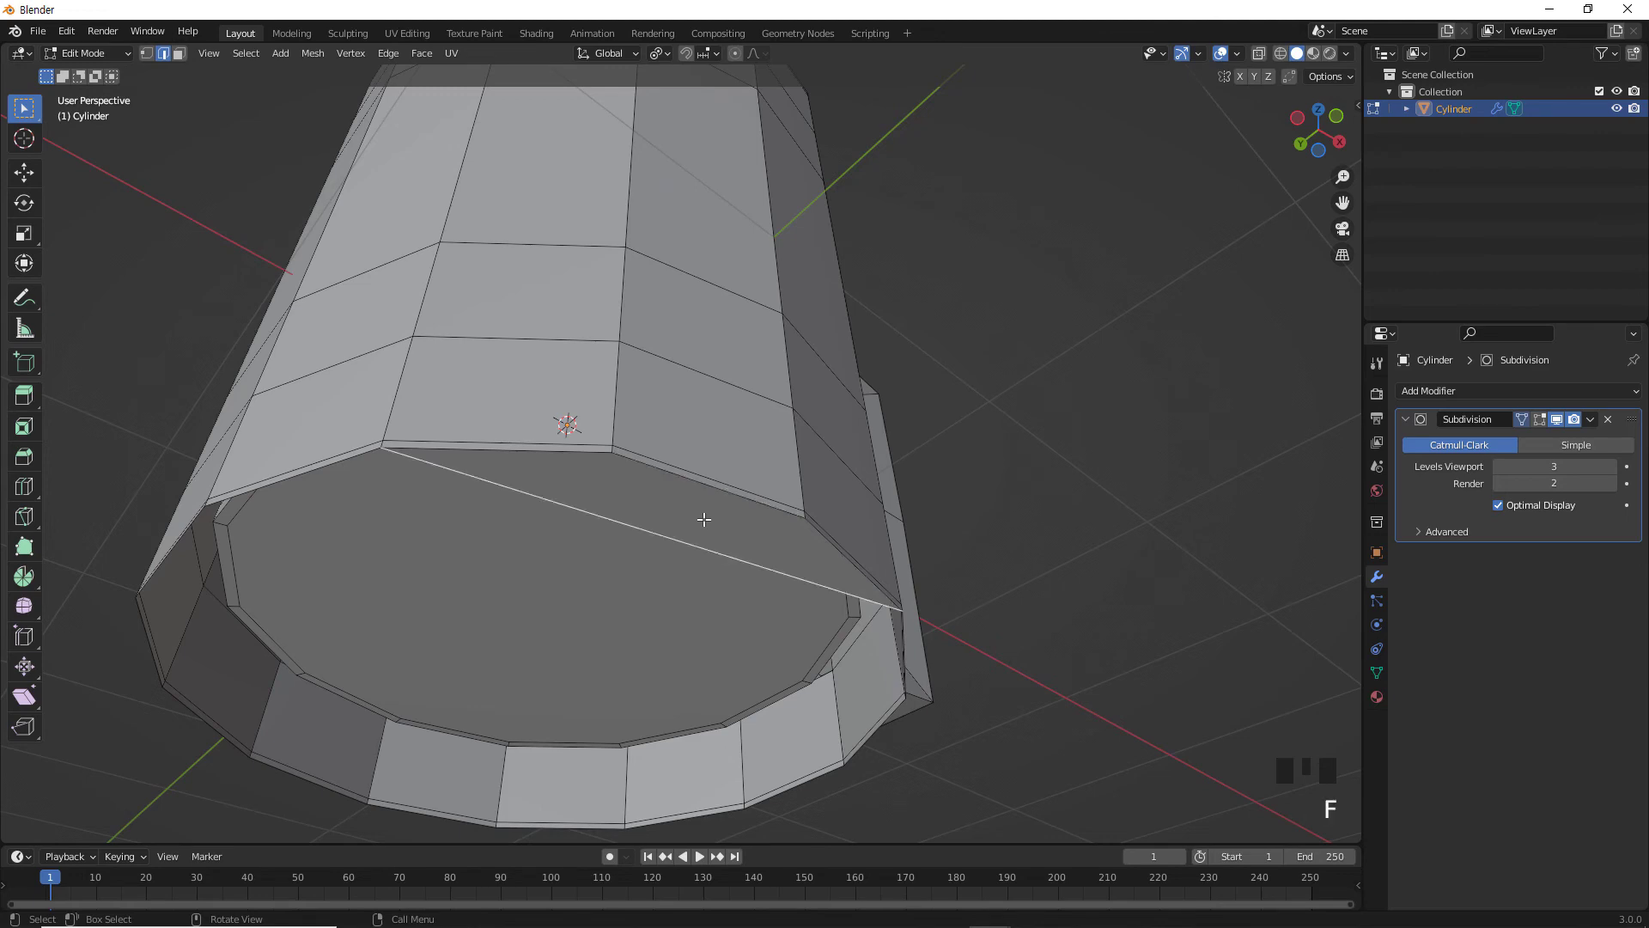
# Fill the rest of the underside opening with successive faces from the last filled edge, and clear the selection.
pyautogui.moveTo(711, 538); pyautogui.dragTo(810, 556, button='middle')
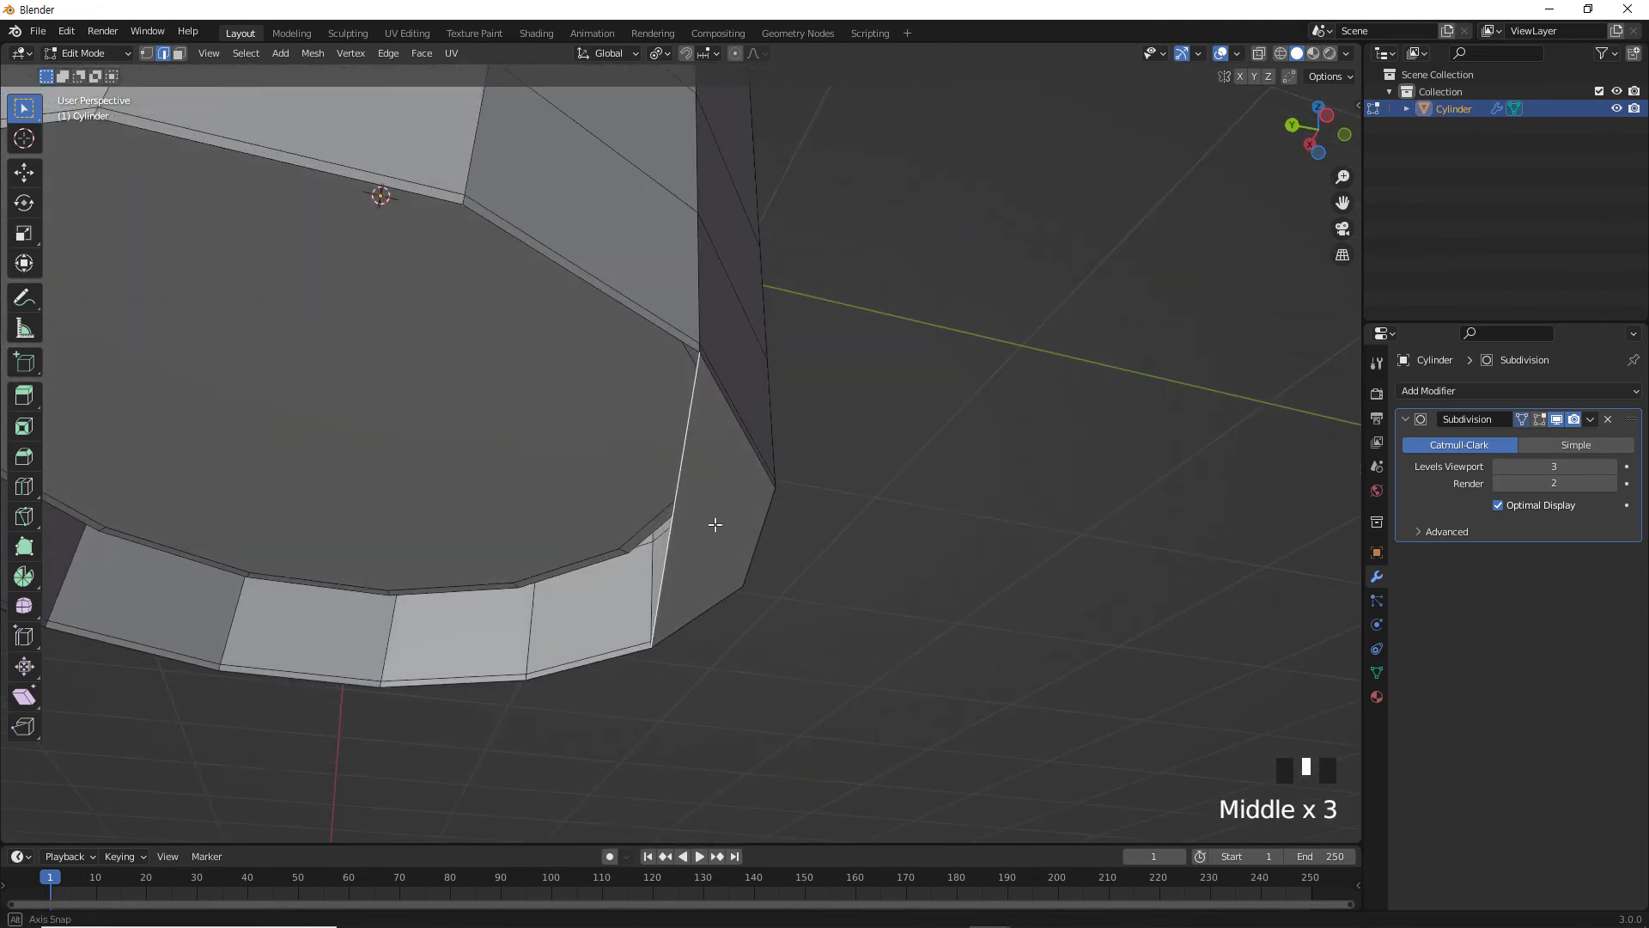
pyautogui.moveTo(718, 519); pyautogui.dragTo(687, 499, button='middle')
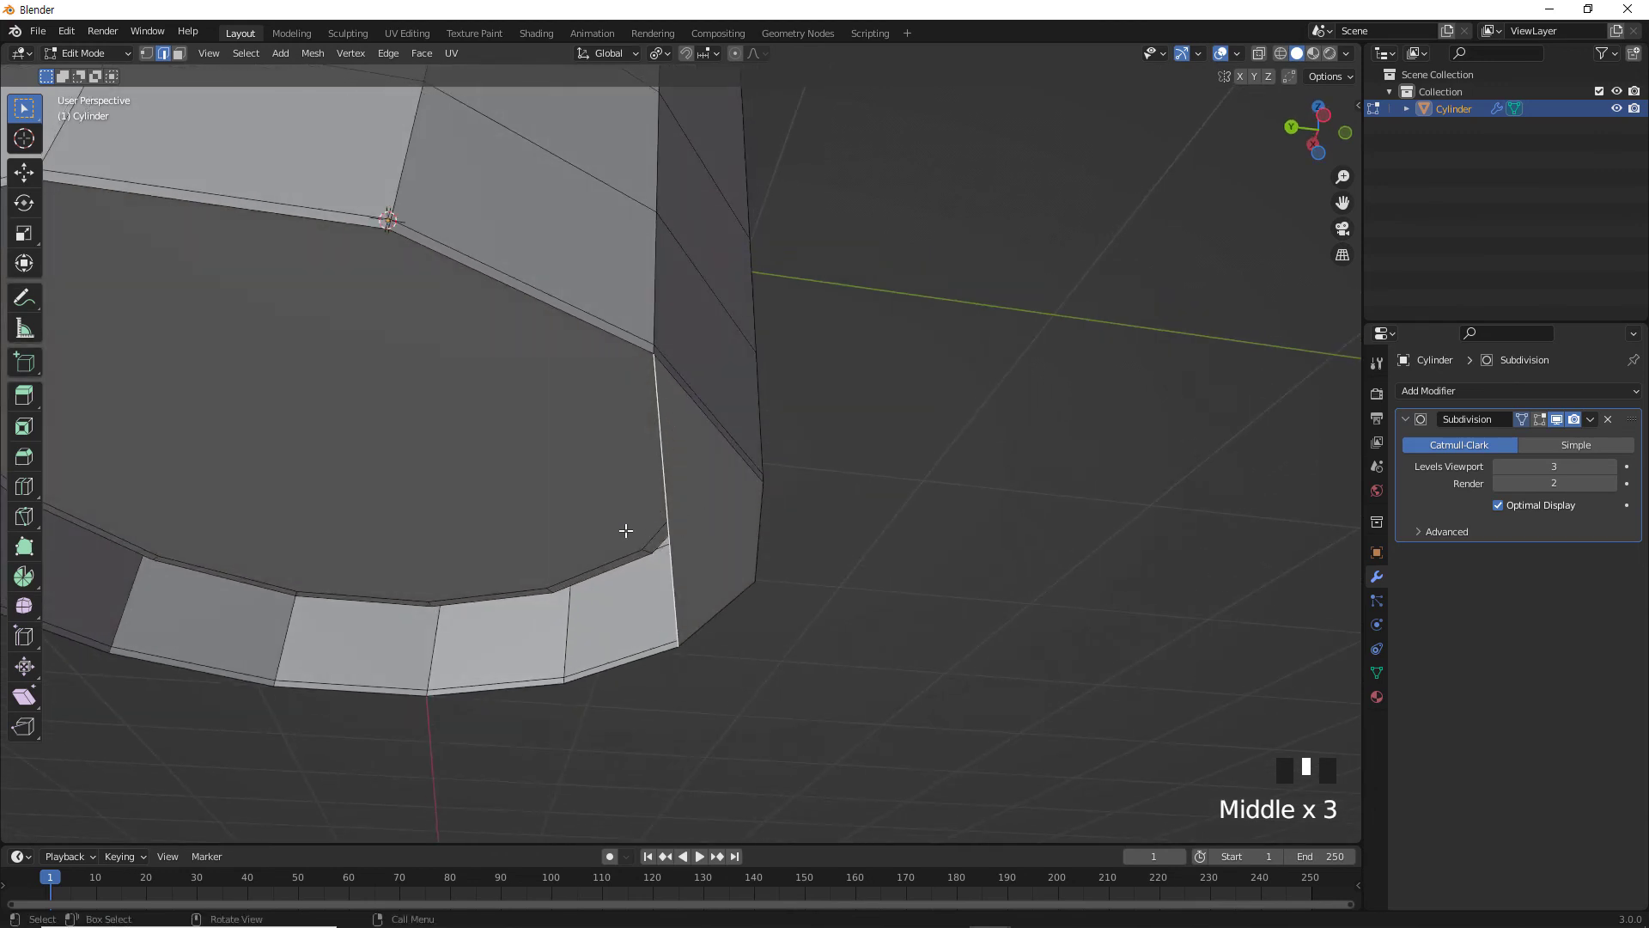
pyautogui.scroll(-2, 582, 529)
pyautogui.press('f')
pyautogui.press('f')
pyautogui.press('f')
pyautogui.press('f')
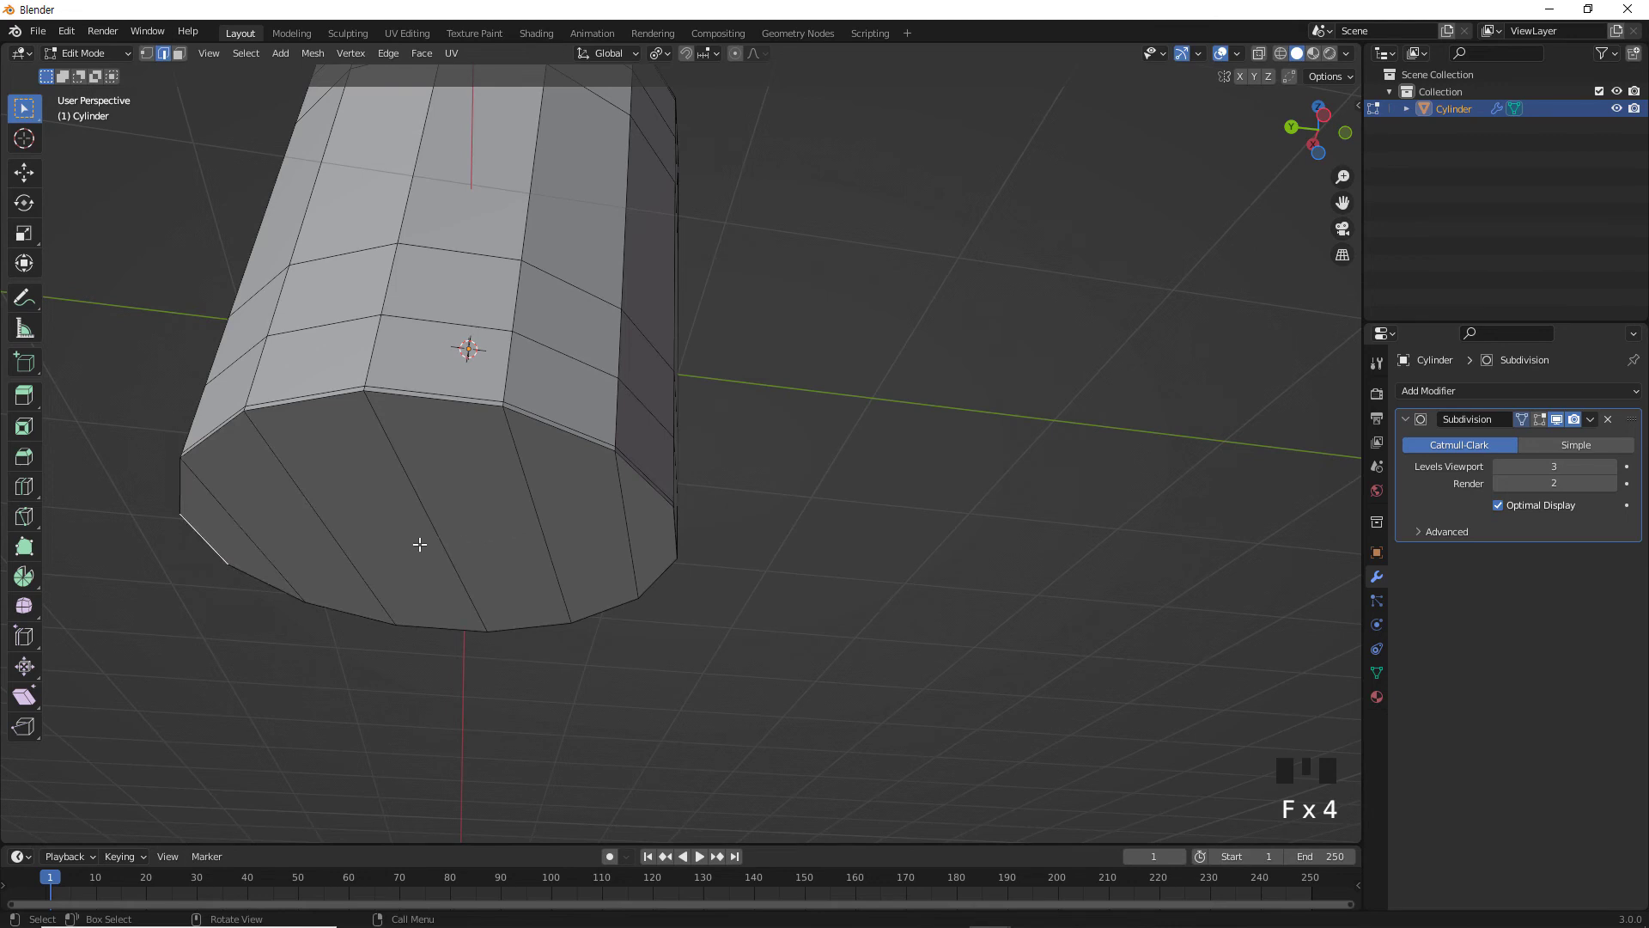
pyautogui.moveTo(421, 541)
pyautogui.mouseDown(button='middle')
pyautogui.moveTo(504, 508)
pyautogui.moveTo(438, 549)
pyautogui.mouseUp(button='middle')
pyautogui.moveTo(307, 550)
pyautogui.mouseDown(button='middle')
pyautogui.moveTo(376, 539)
pyautogui.moveTo(326, 526)
pyautogui.moveTo(322, 546)
pyautogui.mouseUp(button='middle')
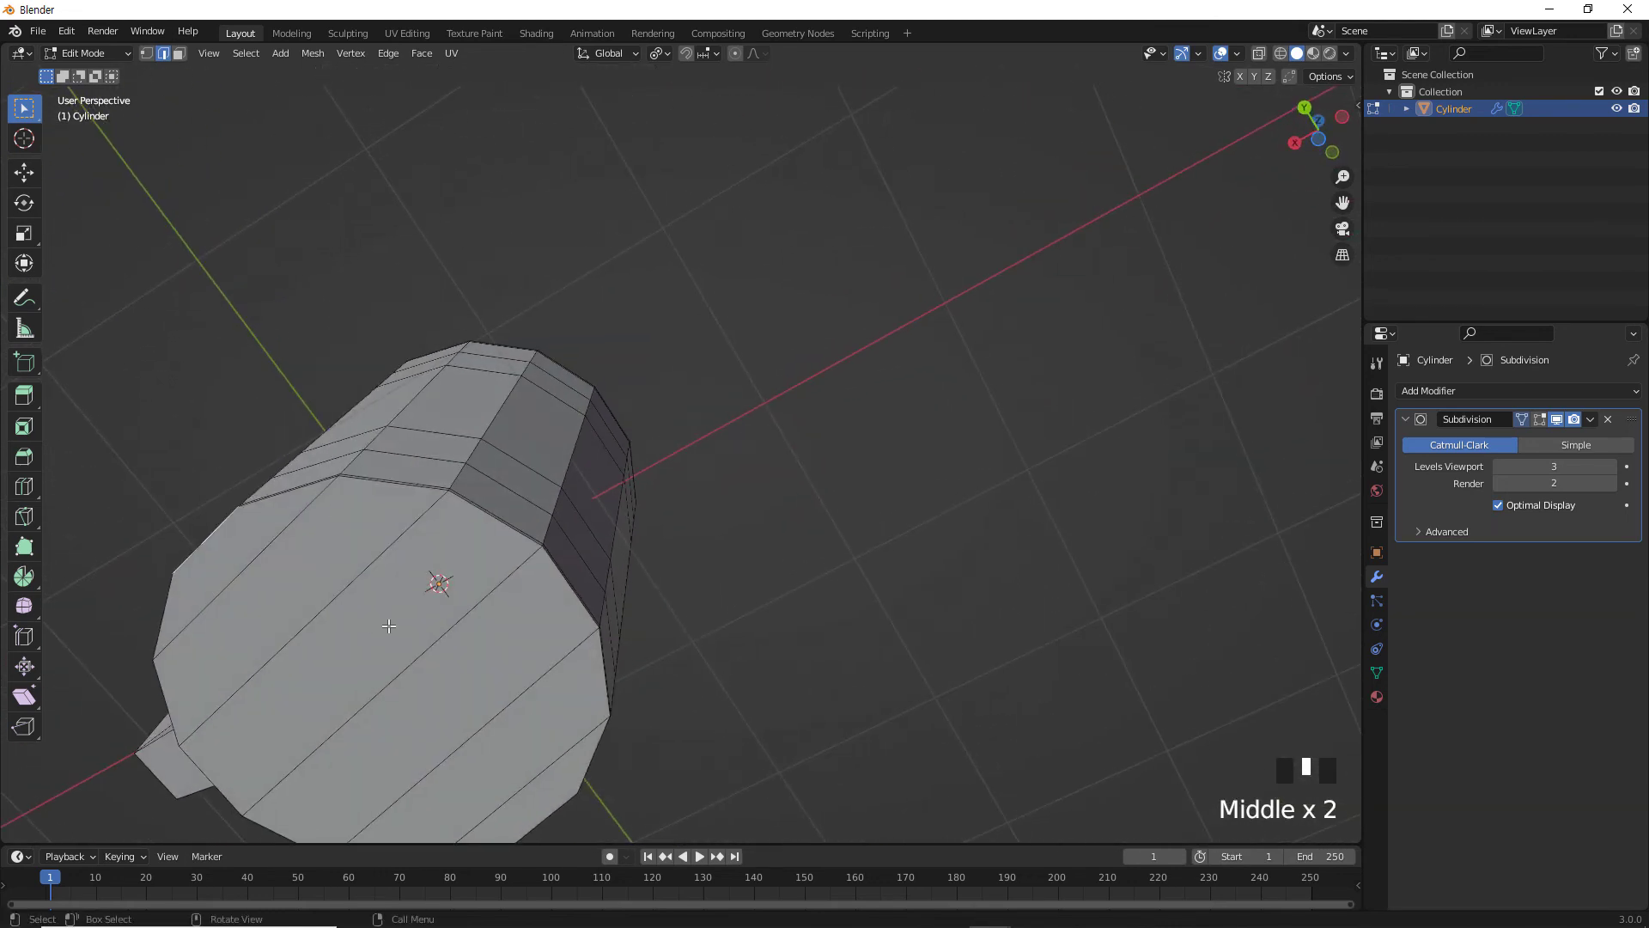
pyautogui.moveTo(454, 681); pyautogui.dragTo(692, 593, button='middle')
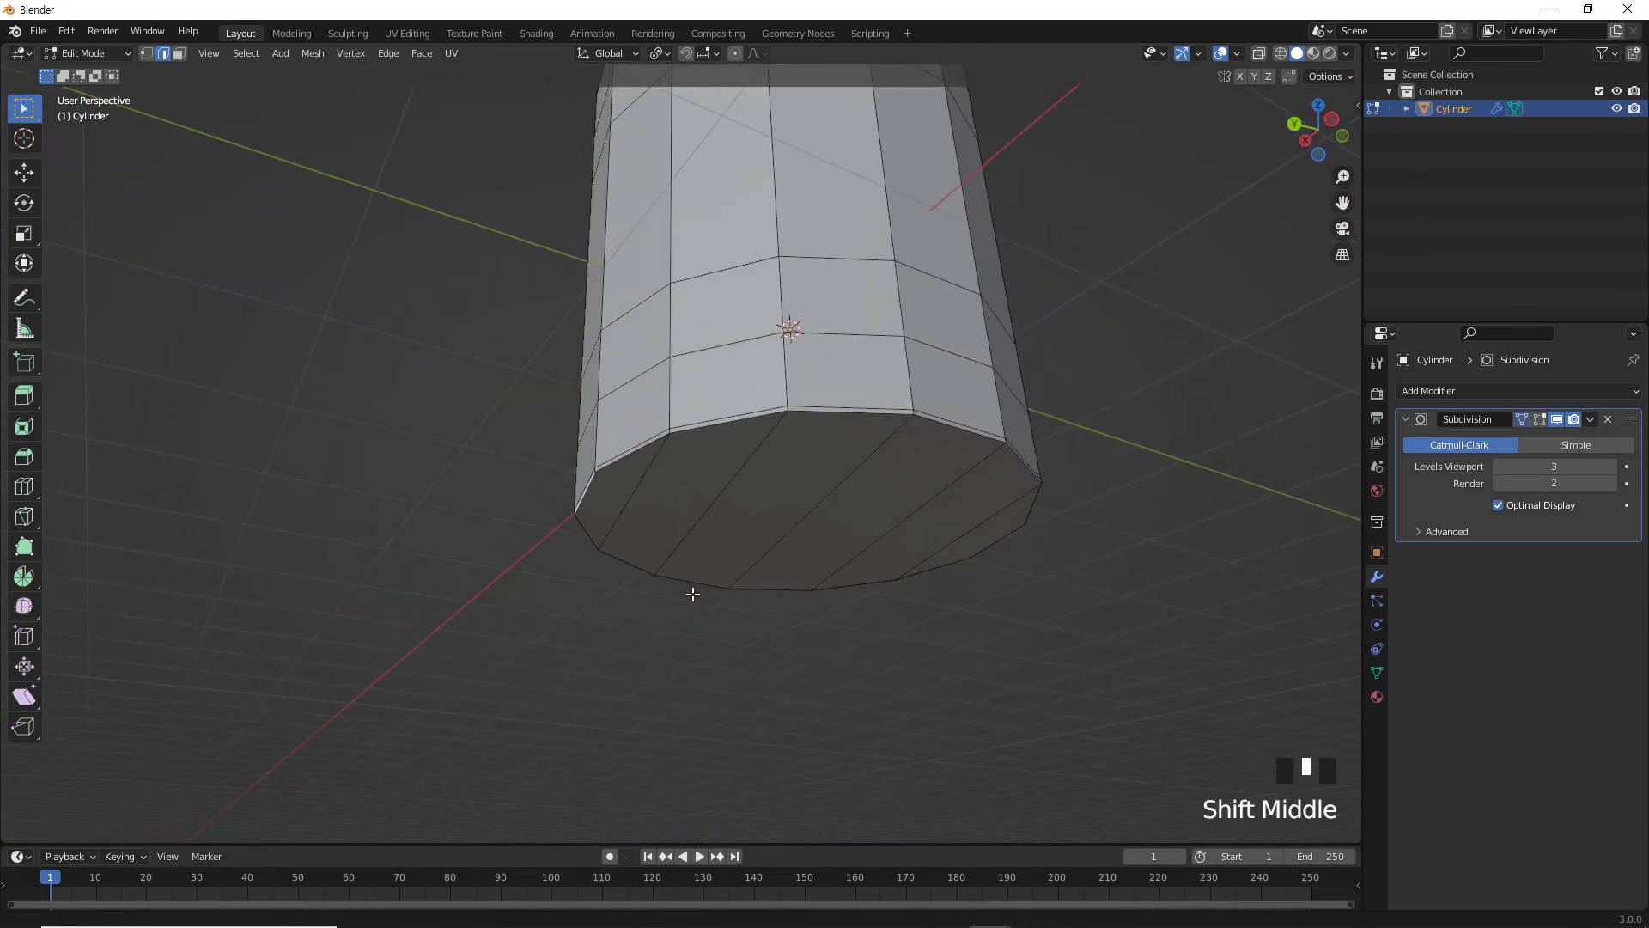
pyautogui.click(725, 633)
pyautogui.click(876, 670)
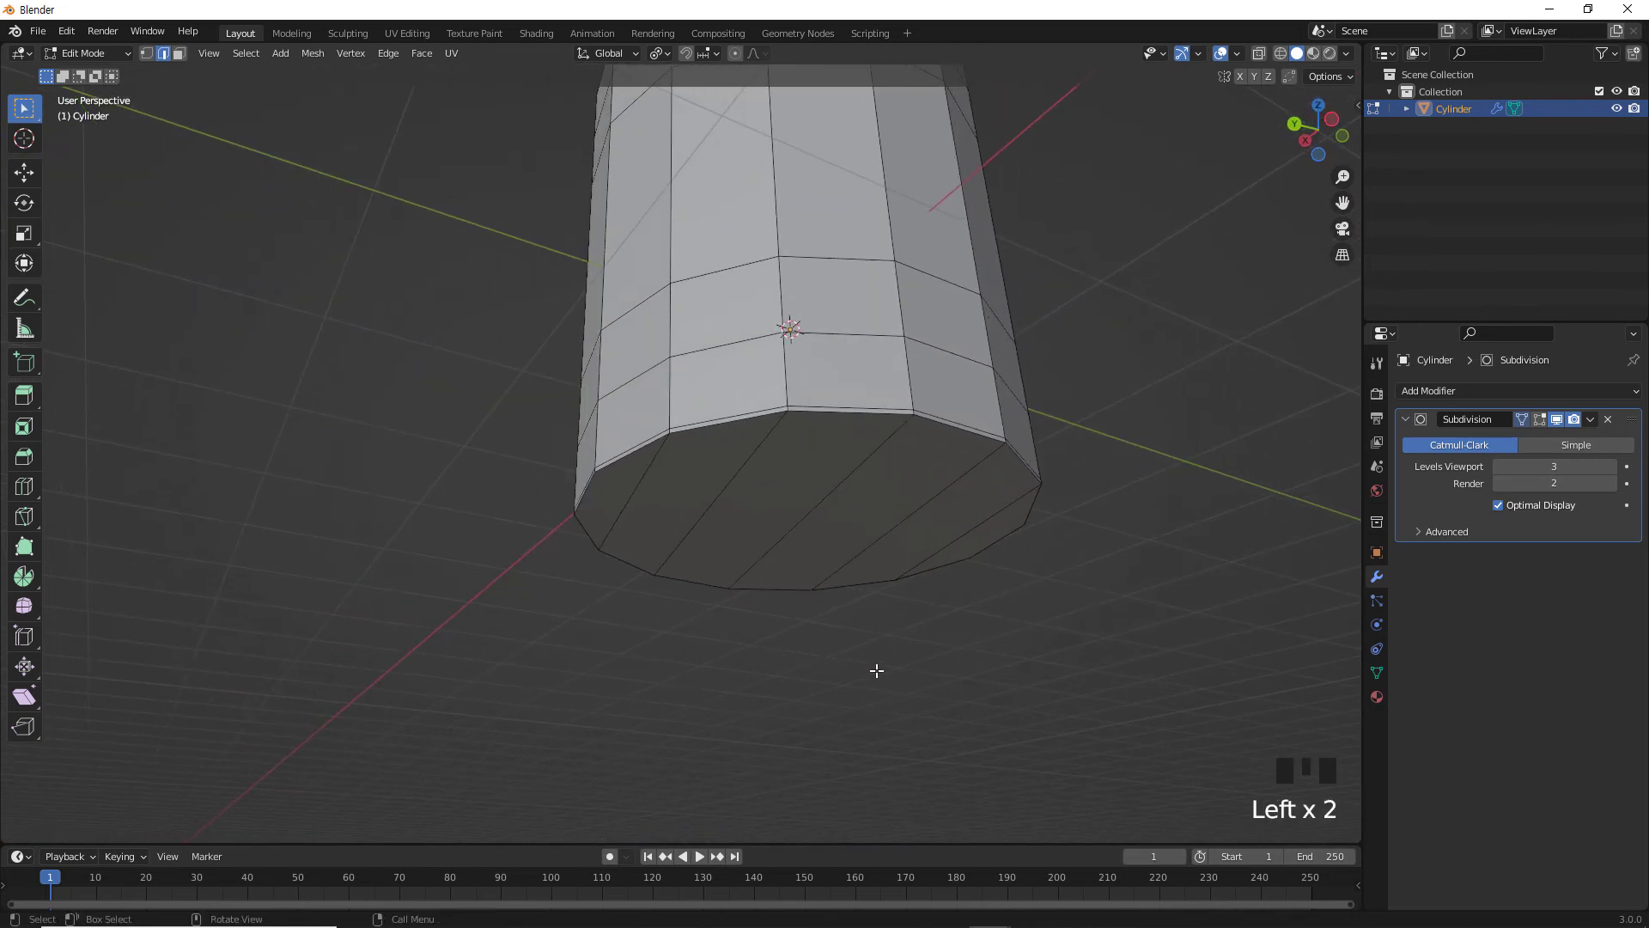
# Turn the Subdivision modifier's Edit Mode display back on and switch to Object Mode to view the smoothed underside.
pyautogui.moveTo(944, 616); pyautogui.dragTo(802, 578, button='middle')
pyautogui.scroll(-3, 814, 478)
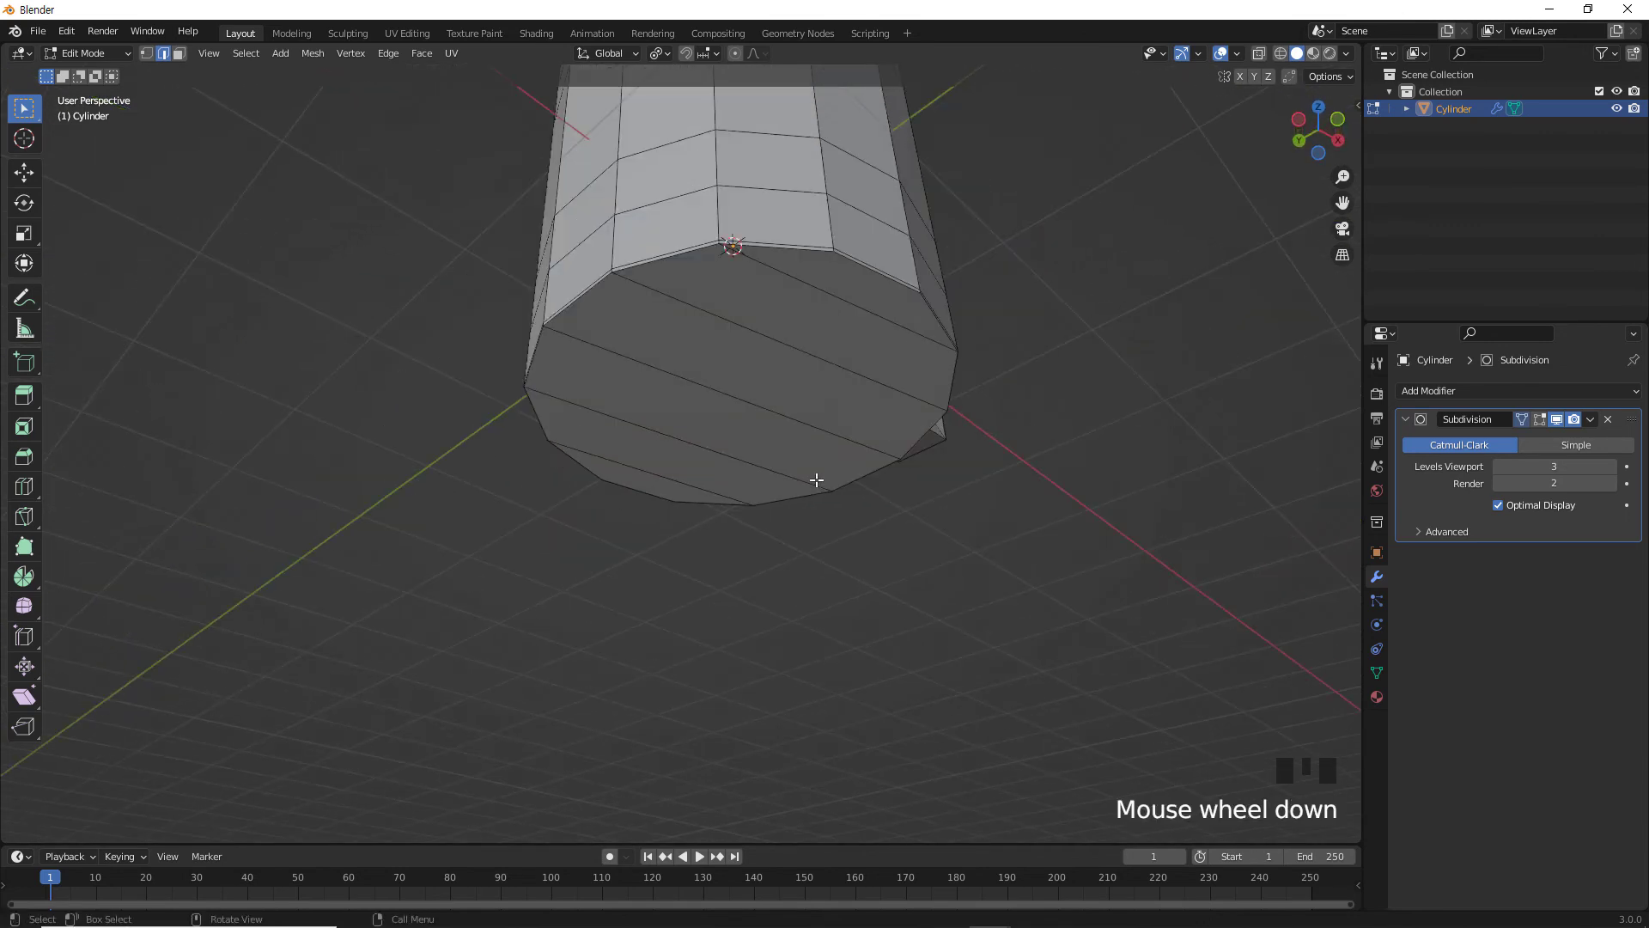
pyautogui.keyDown('shift'); pyautogui.moveTo(818, 392); pyautogui.dragTo(1124, 474, button='middle'); pyautogui.keyUp('shift')
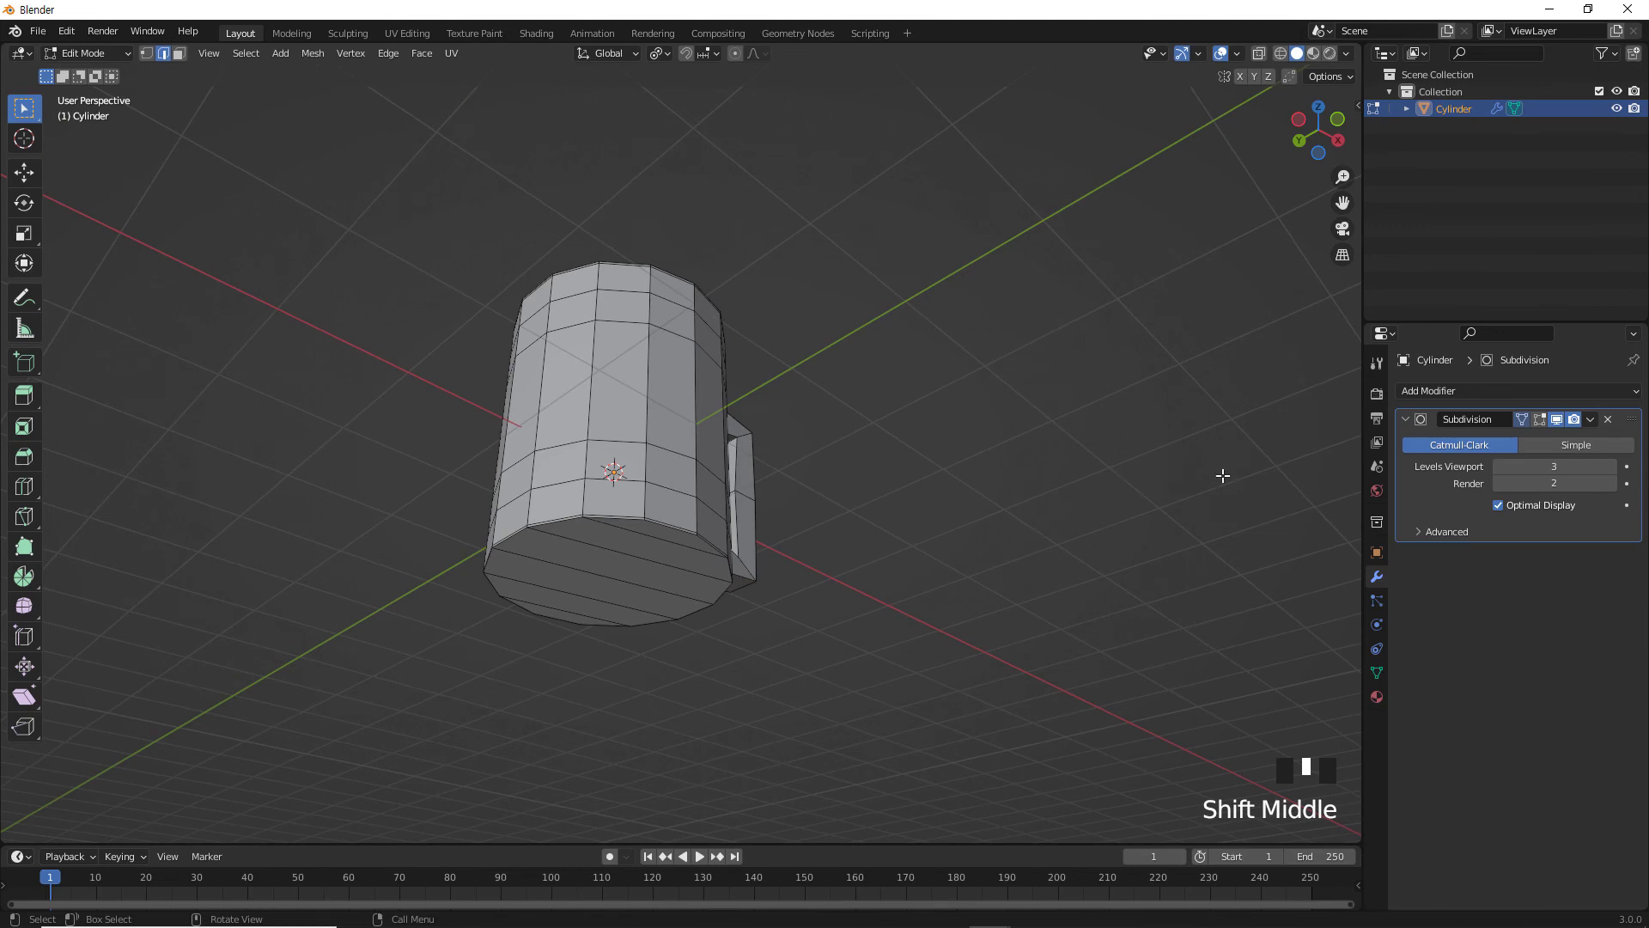
pyautogui.click(1539, 420)
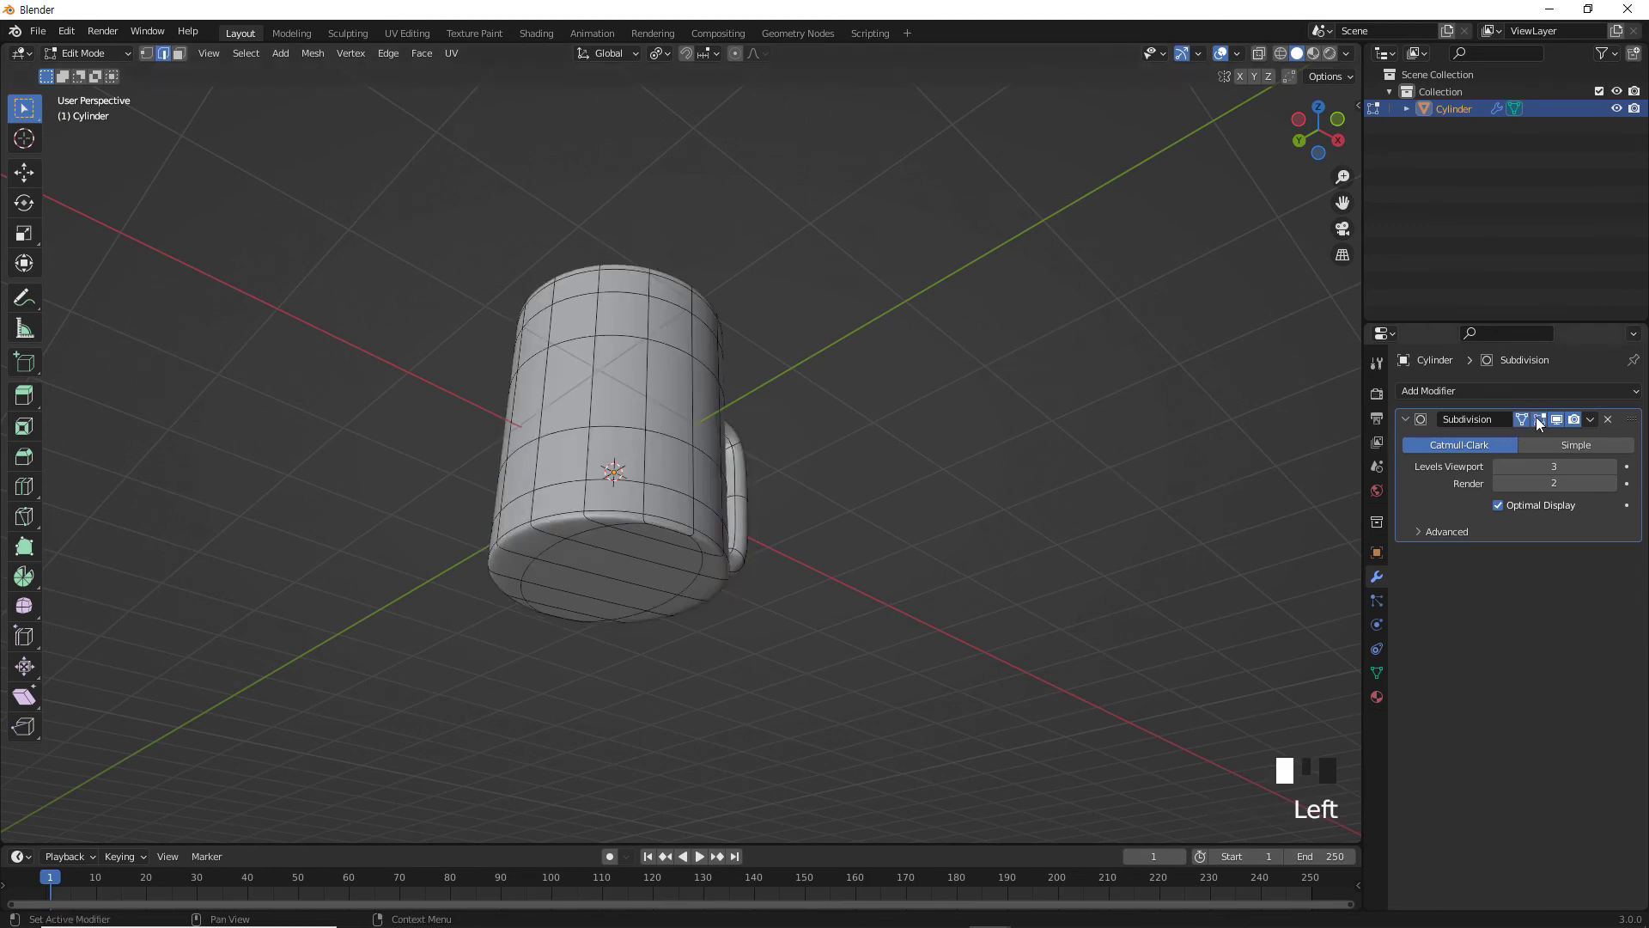
pyautogui.moveTo(806, 589); pyautogui.dragTo(767, 605, button='middle')
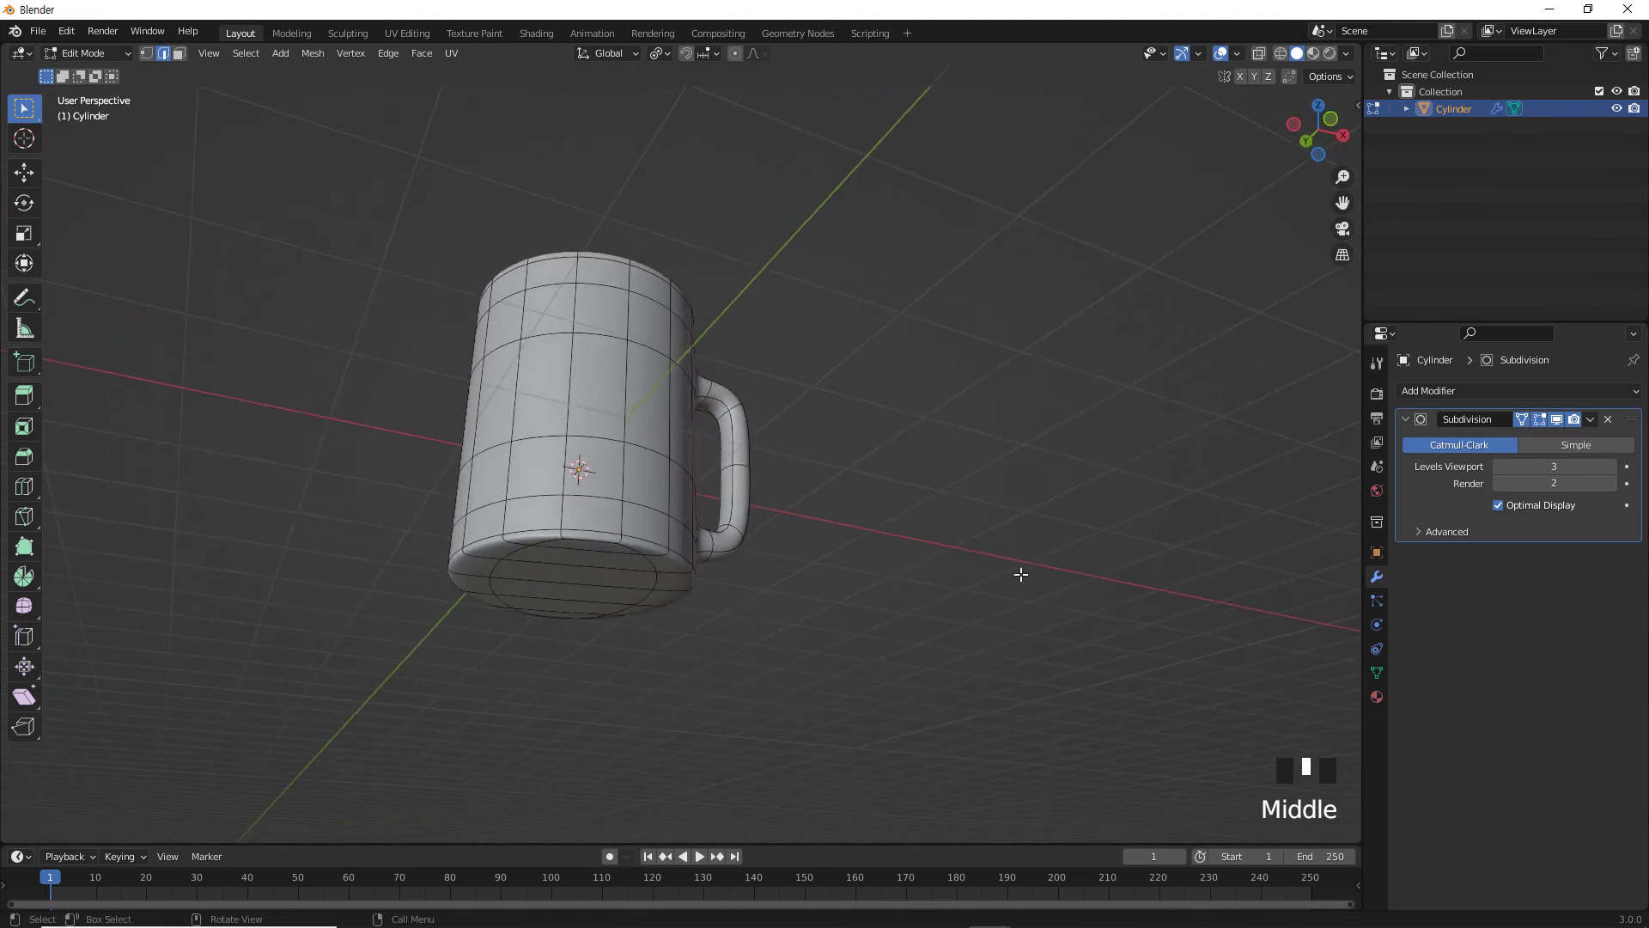
pyautogui.press('Tab')
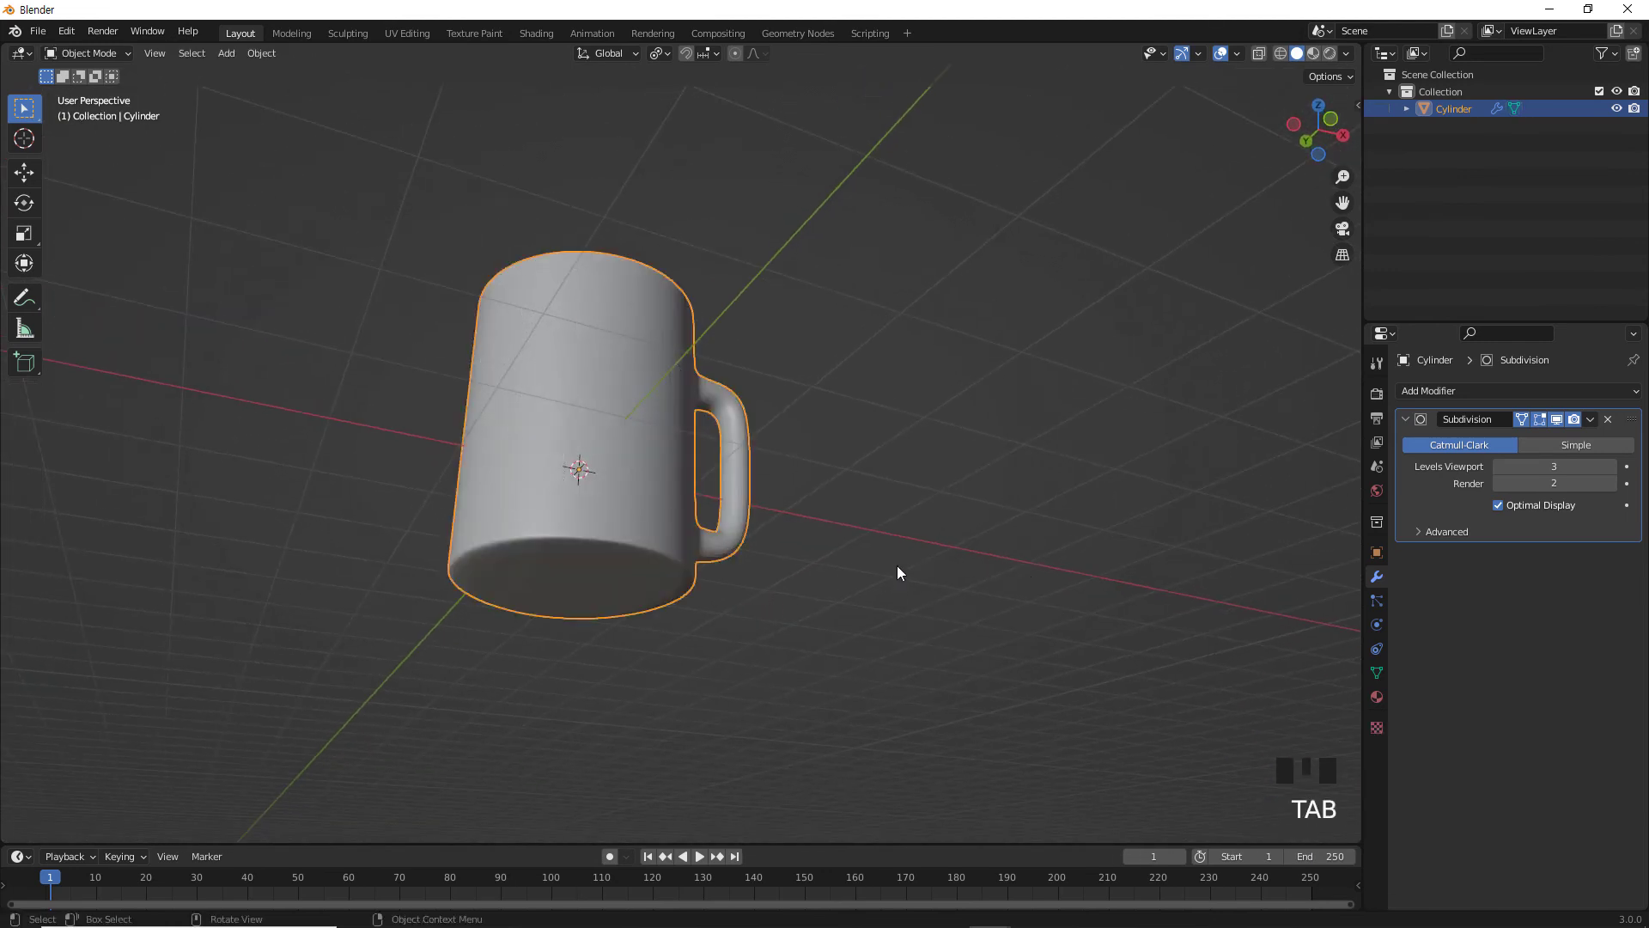
# Return to Edit Mode and turn off the Subdivision modifier's On Cage display to show the original control mesh.
pyautogui.moveTo(668, 607); pyautogui.dragTo(427, 592, button='middle')
pyautogui.scroll(3, 591, 338)
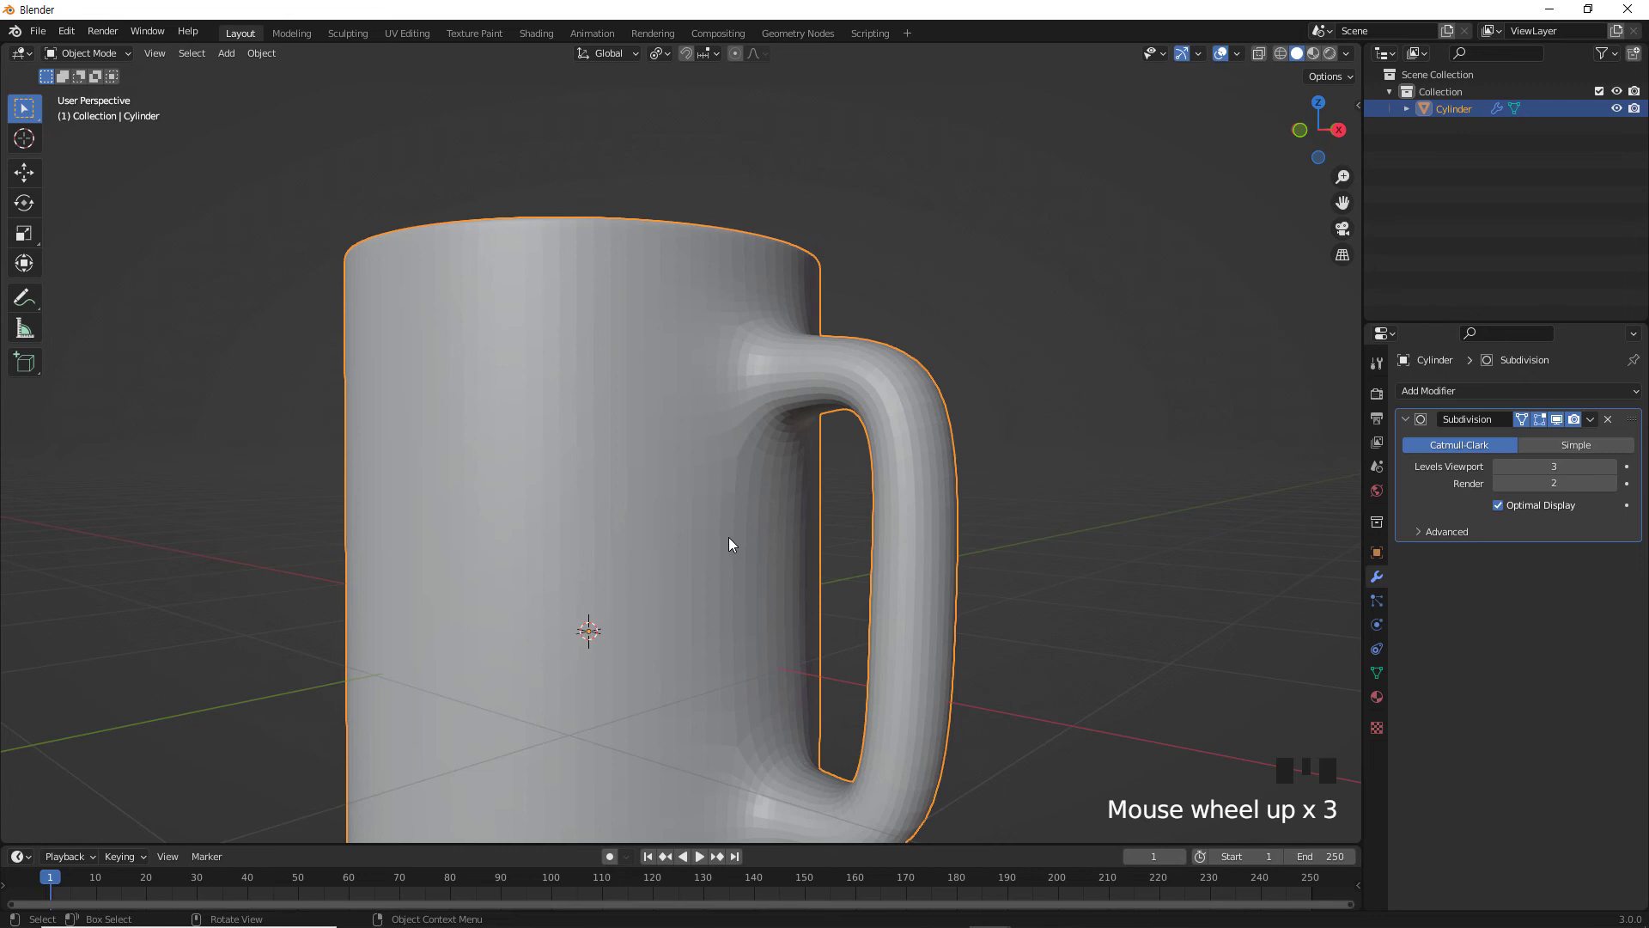
pyautogui.press('Tab')
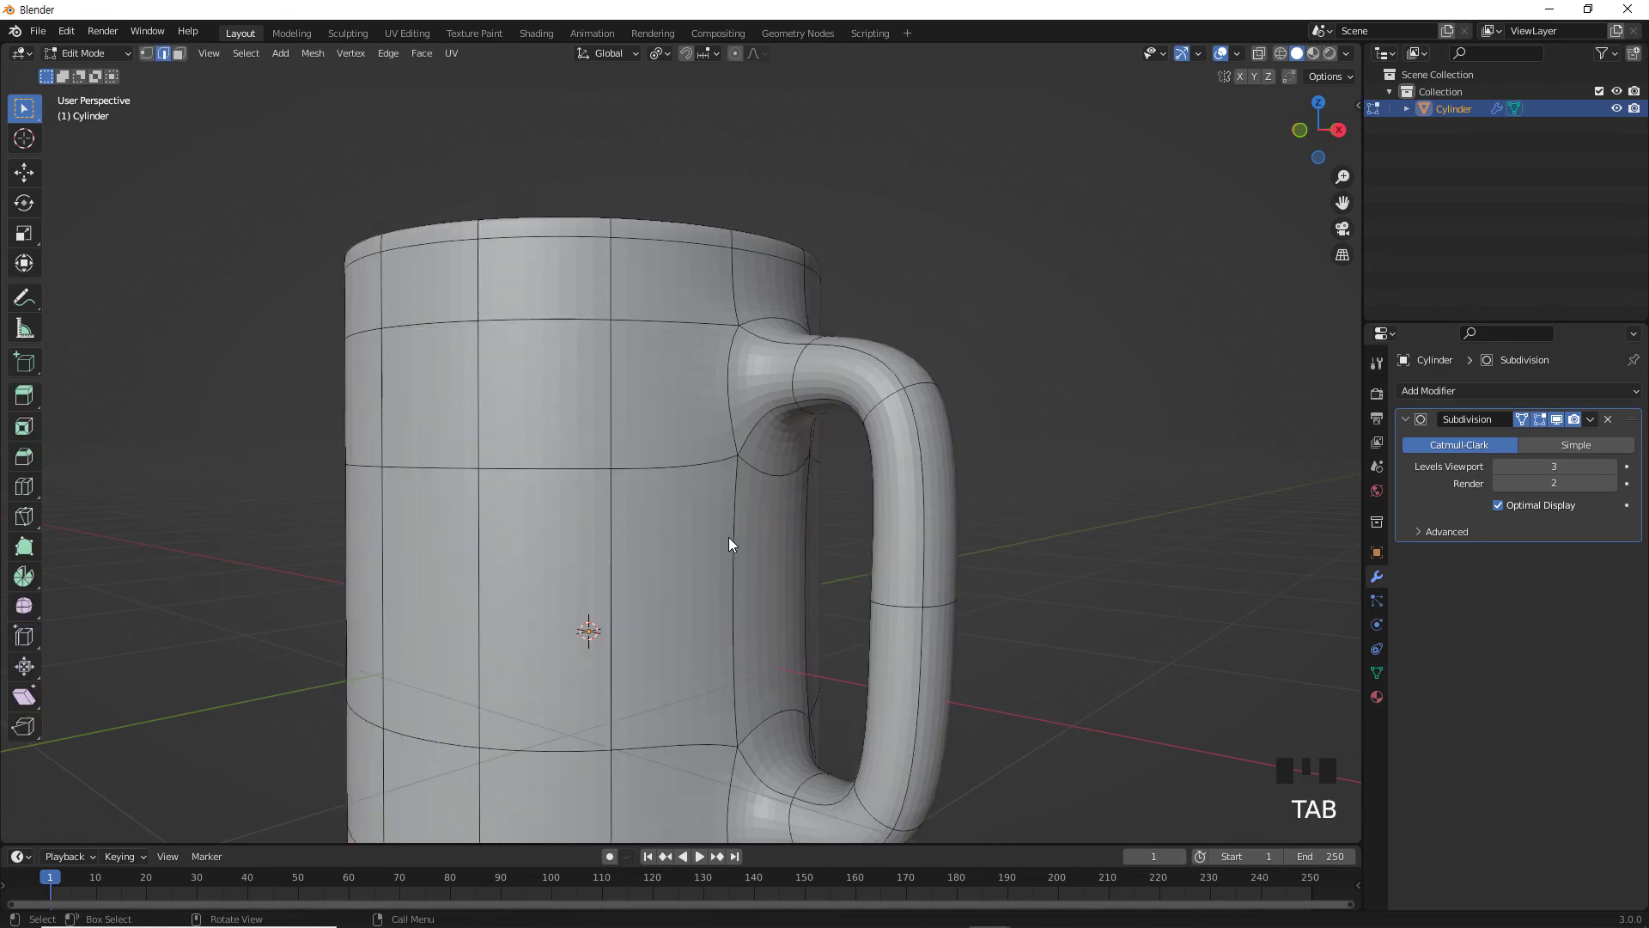
pyautogui.click(1525, 419)
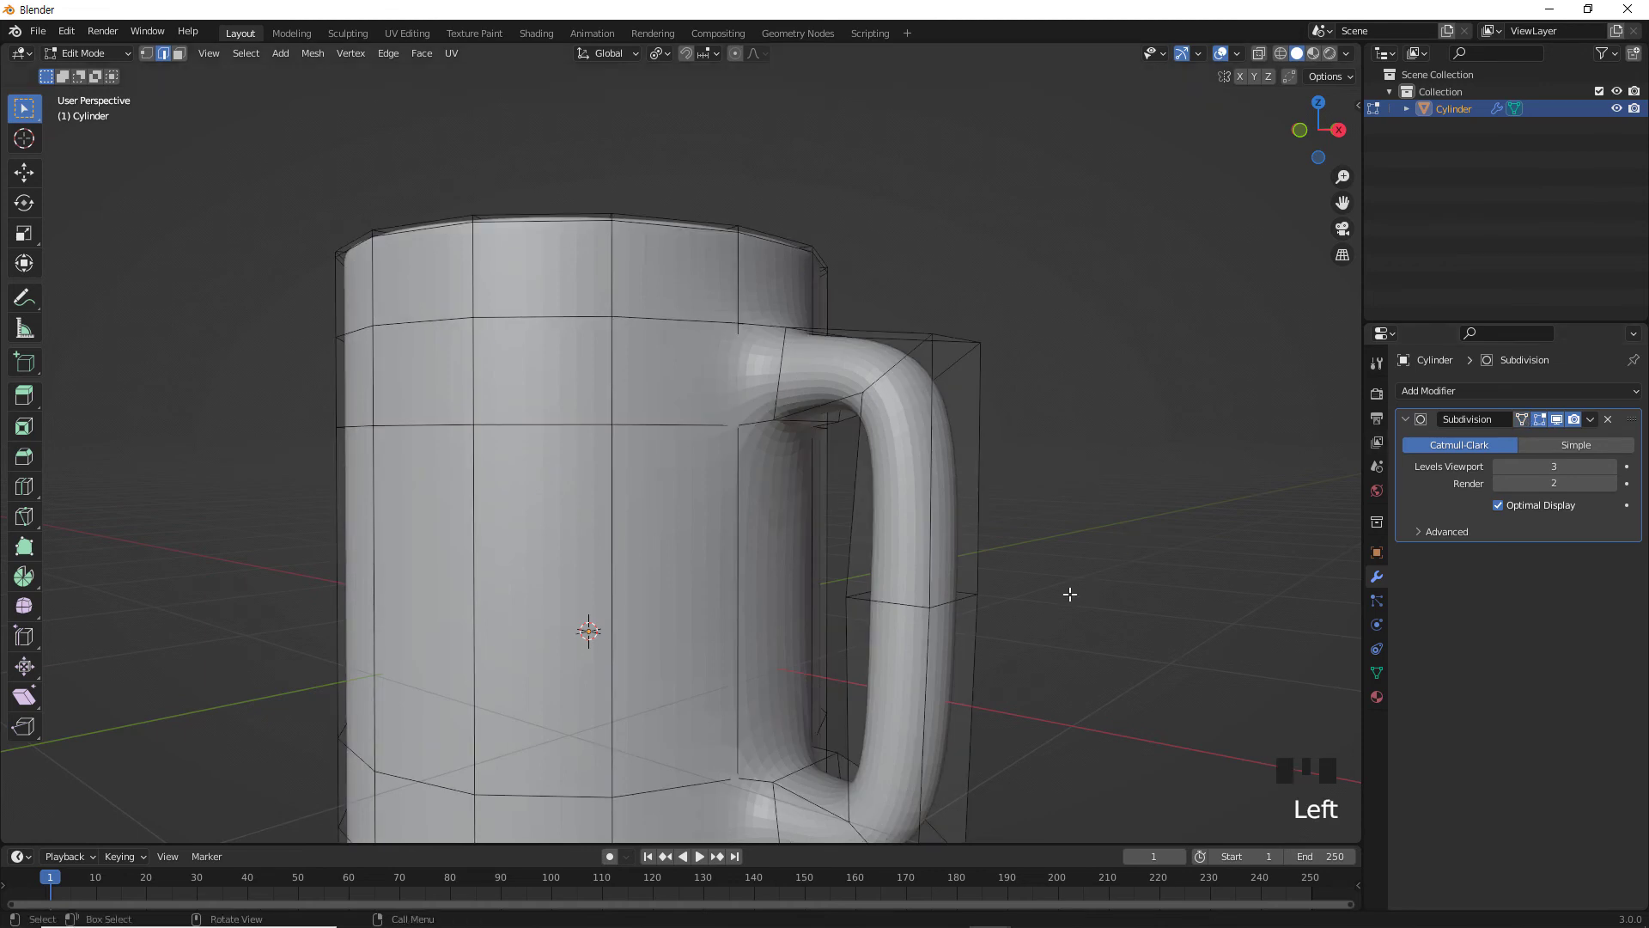
# Examine the handle's original control mesh against its smoothed shape, in perspective and in the front orthographic view.
pyautogui.keyDown('shift'); pyautogui.moveTo(1072, 593); pyautogui.dragTo(1052, 499, button='middle'); pyautogui.keyUp('shift')
pyautogui.keyDown('shift'); pyautogui.moveTo(1063, 513); pyautogui.dragTo(1069, 522, button='middle'); pyautogui.keyUp('shift')
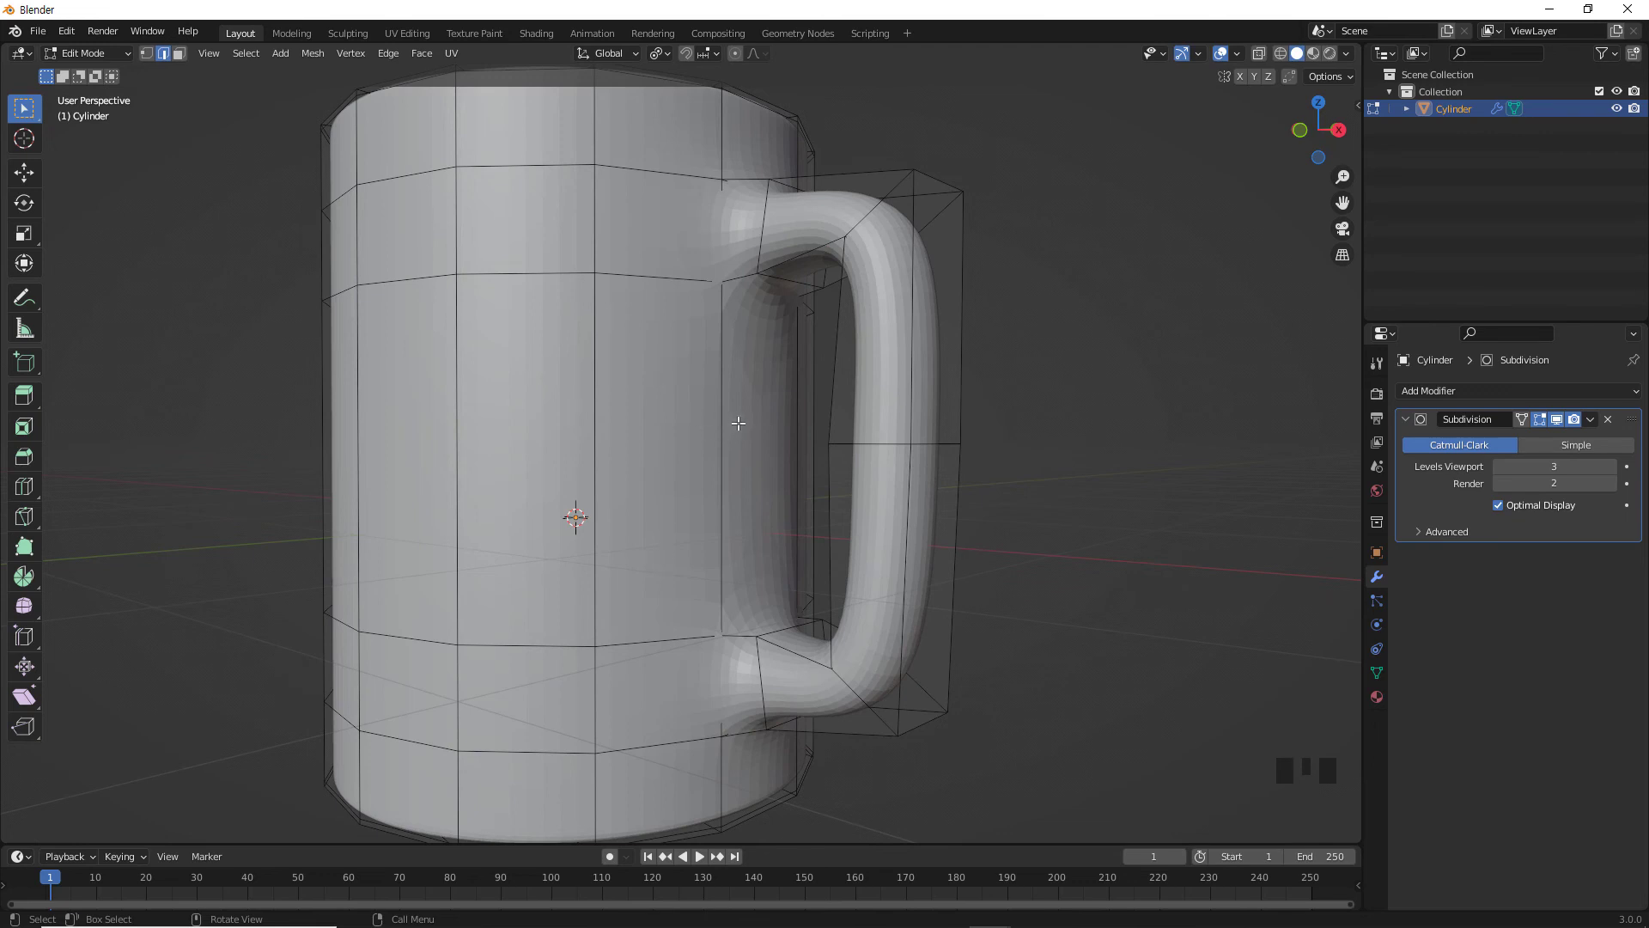
pyautogui.scroll(2, 744, 414)
pyautogui.scroll(-2, 749, 411)
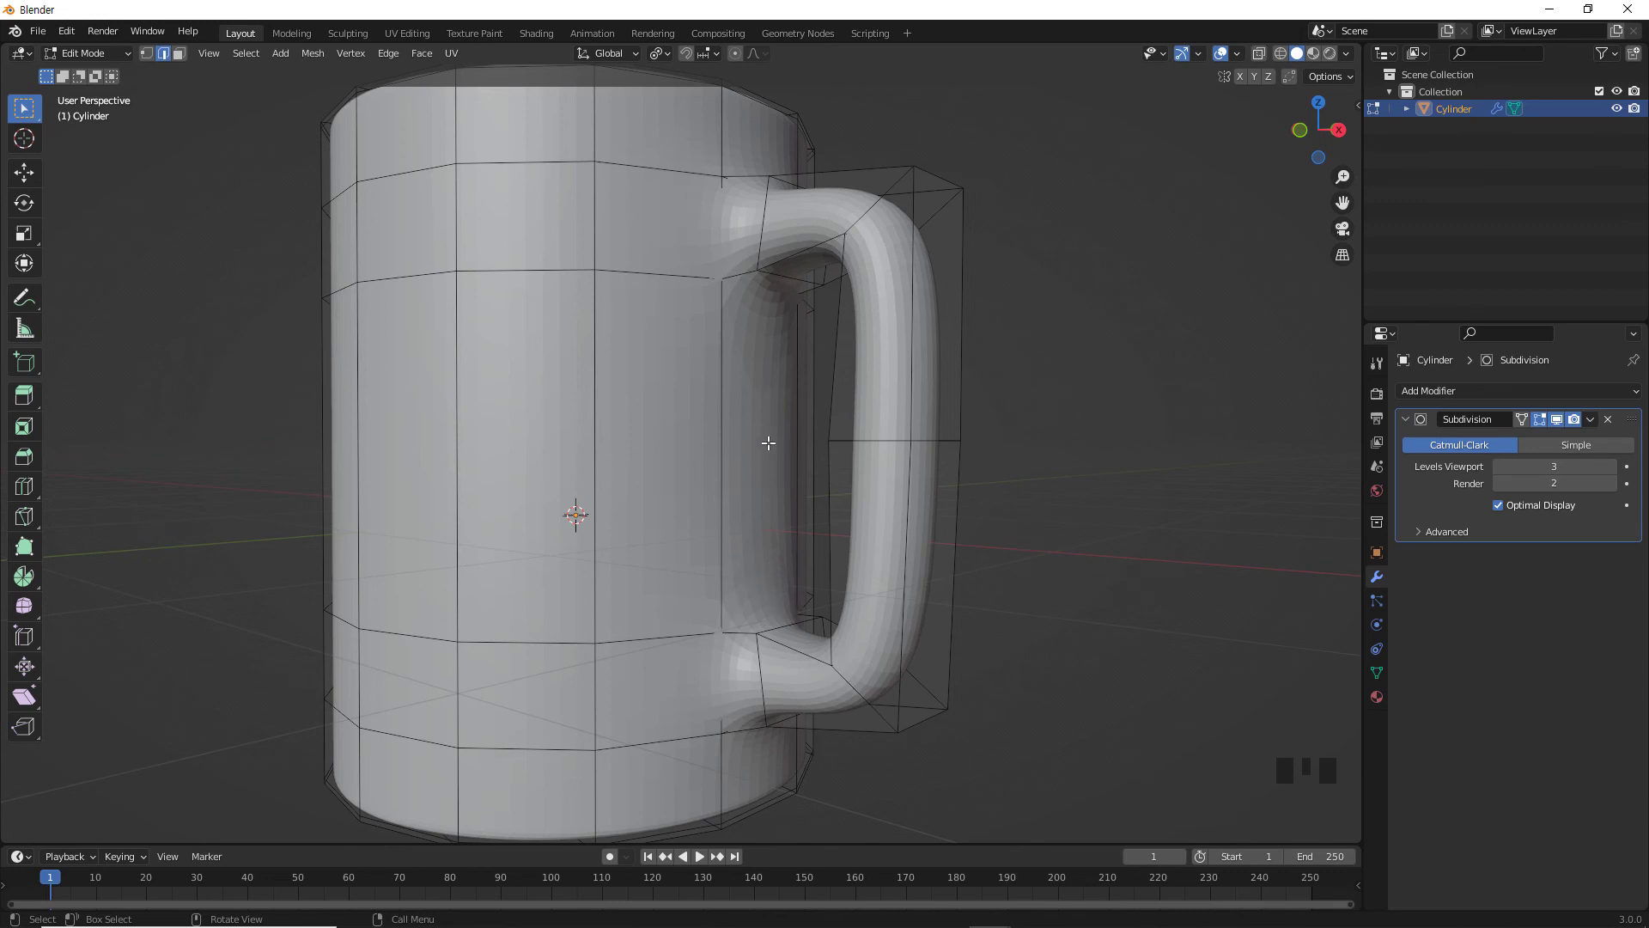
pyautogui.press('KP_1')
pyautogui.scroll(1, 1035, 452)
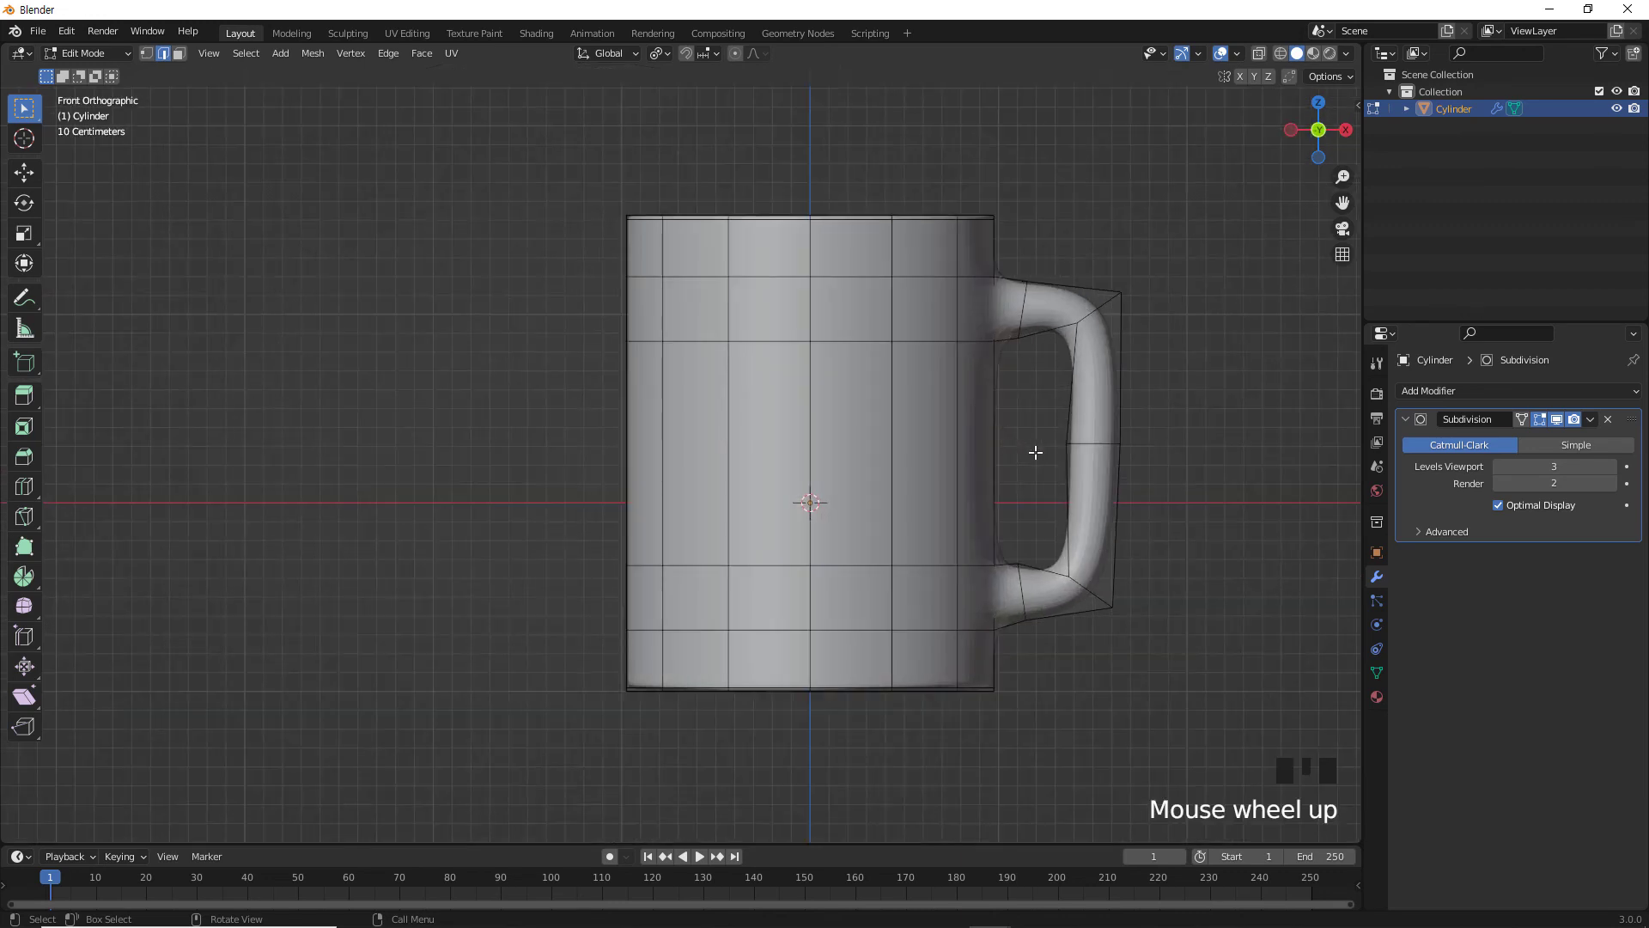
pyautogui.keyDown('shift'); pyautogui.moveTo(1035, 452); pyautogui.dragTo(726, 460, button='middle'); pyautogui.keyUp('shift')
pyautogui.scroll(3, 715, 485)
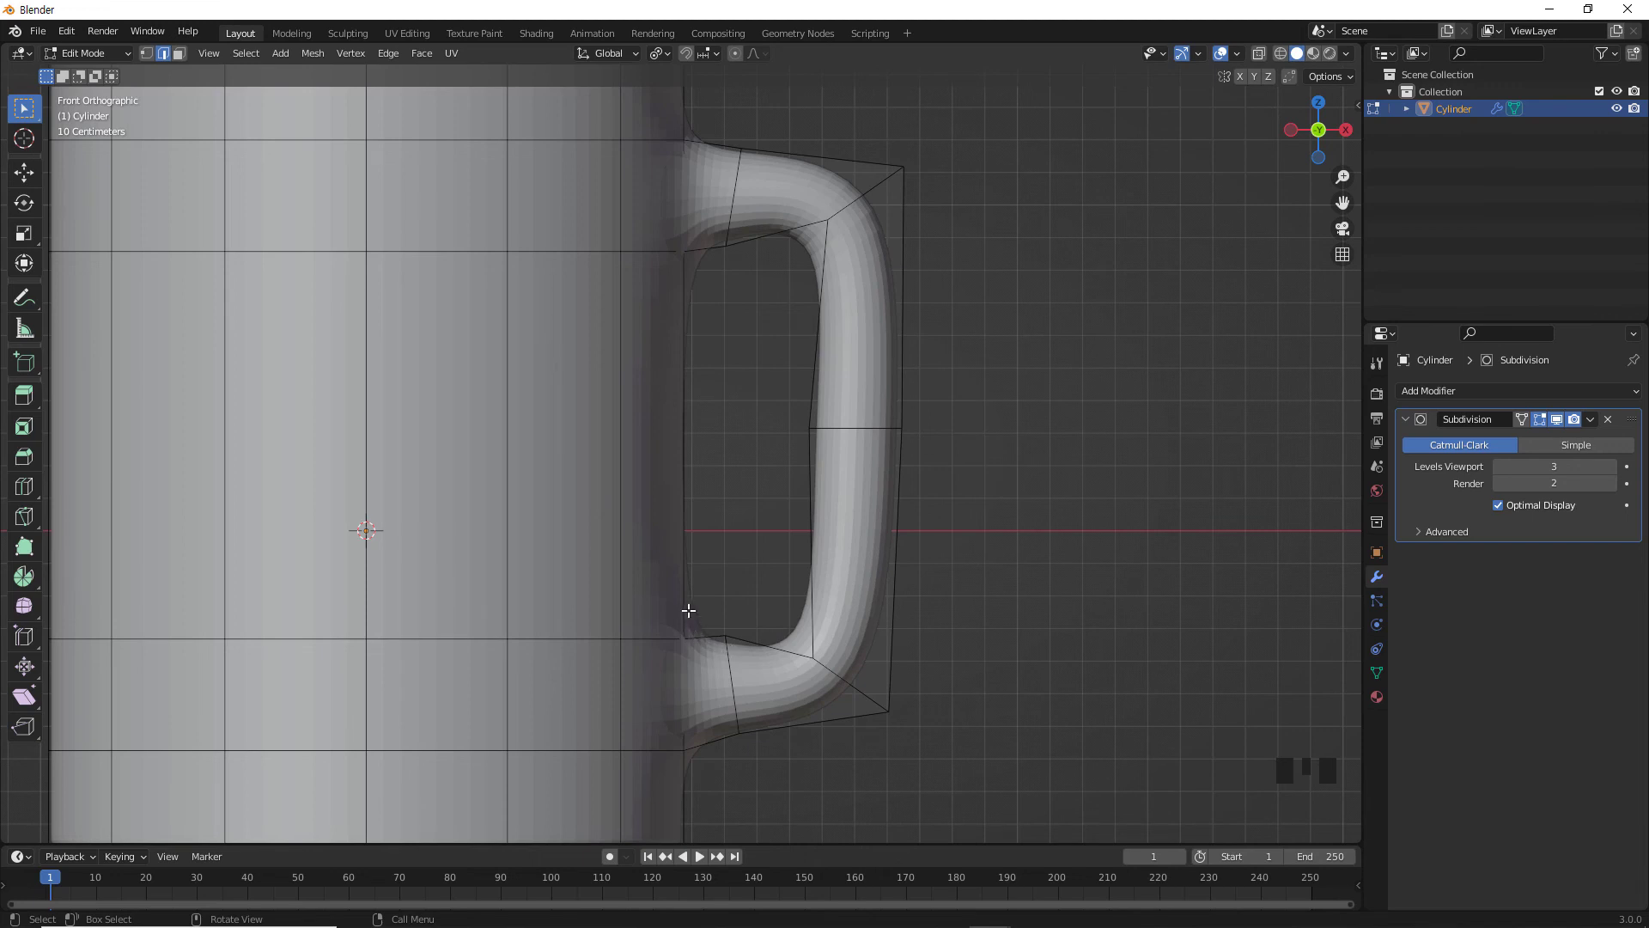
pyautogui.keyDown('shift'); pyautogui.moveTo(739, 578); pyautogui.dragTo(818, 556, button='middle'); pyautogui.keyUp('shift')
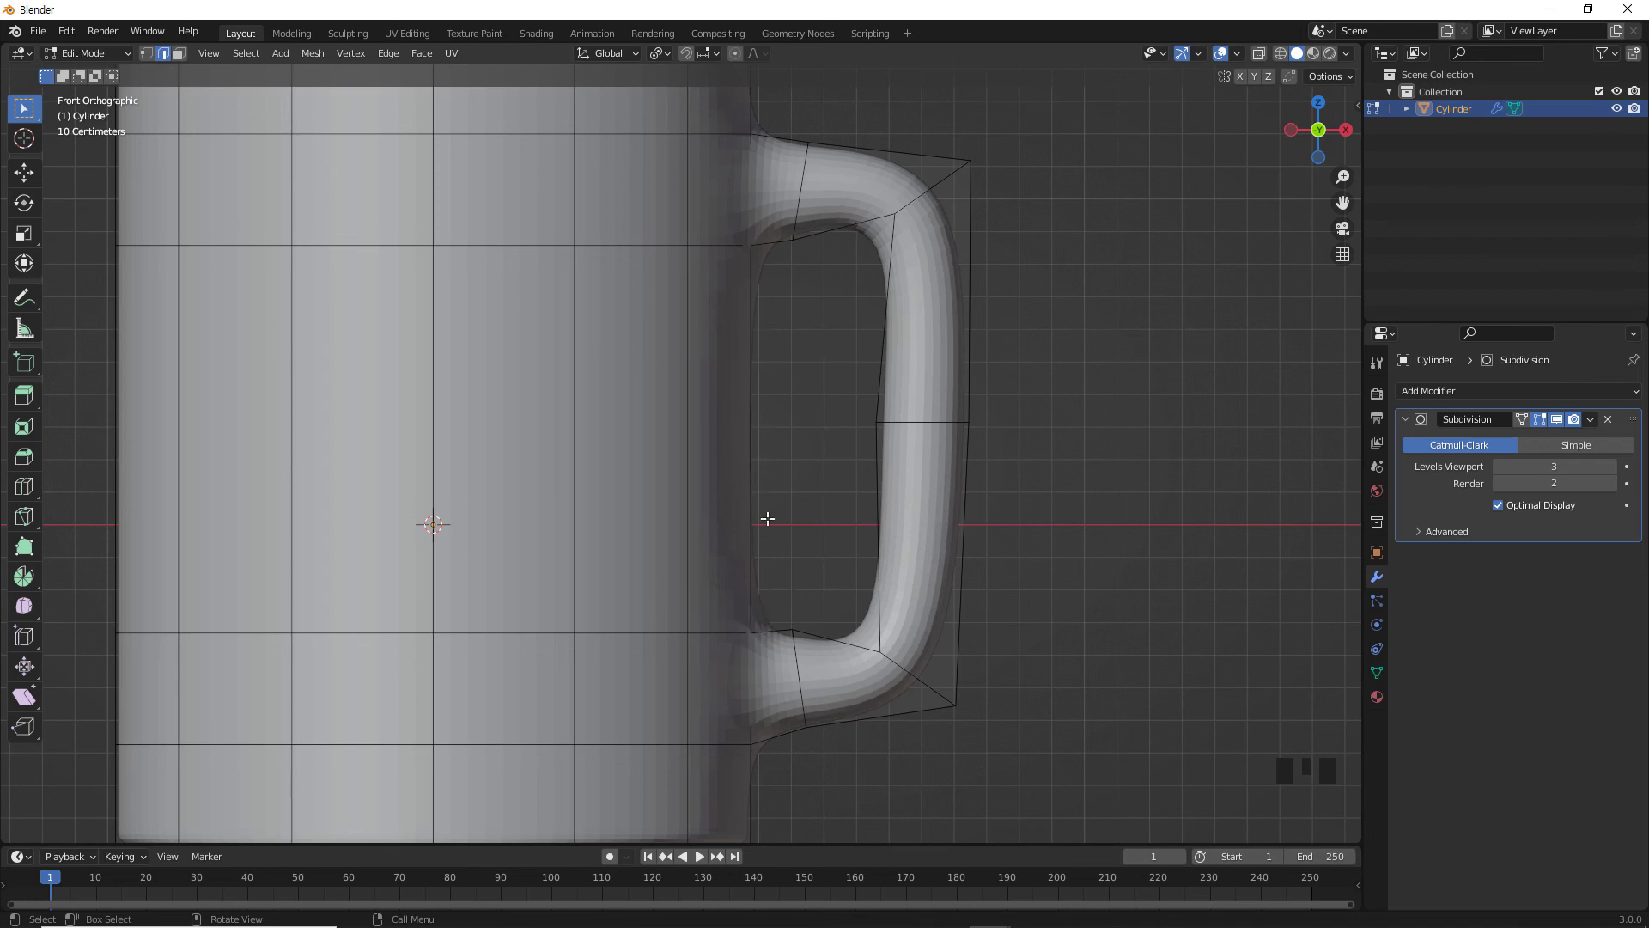
pyautogui.scroll(1, 787, 600)
pyautogui.scroll(2, 786, 601)
pyautogui.scroll(-5, 786, 600)
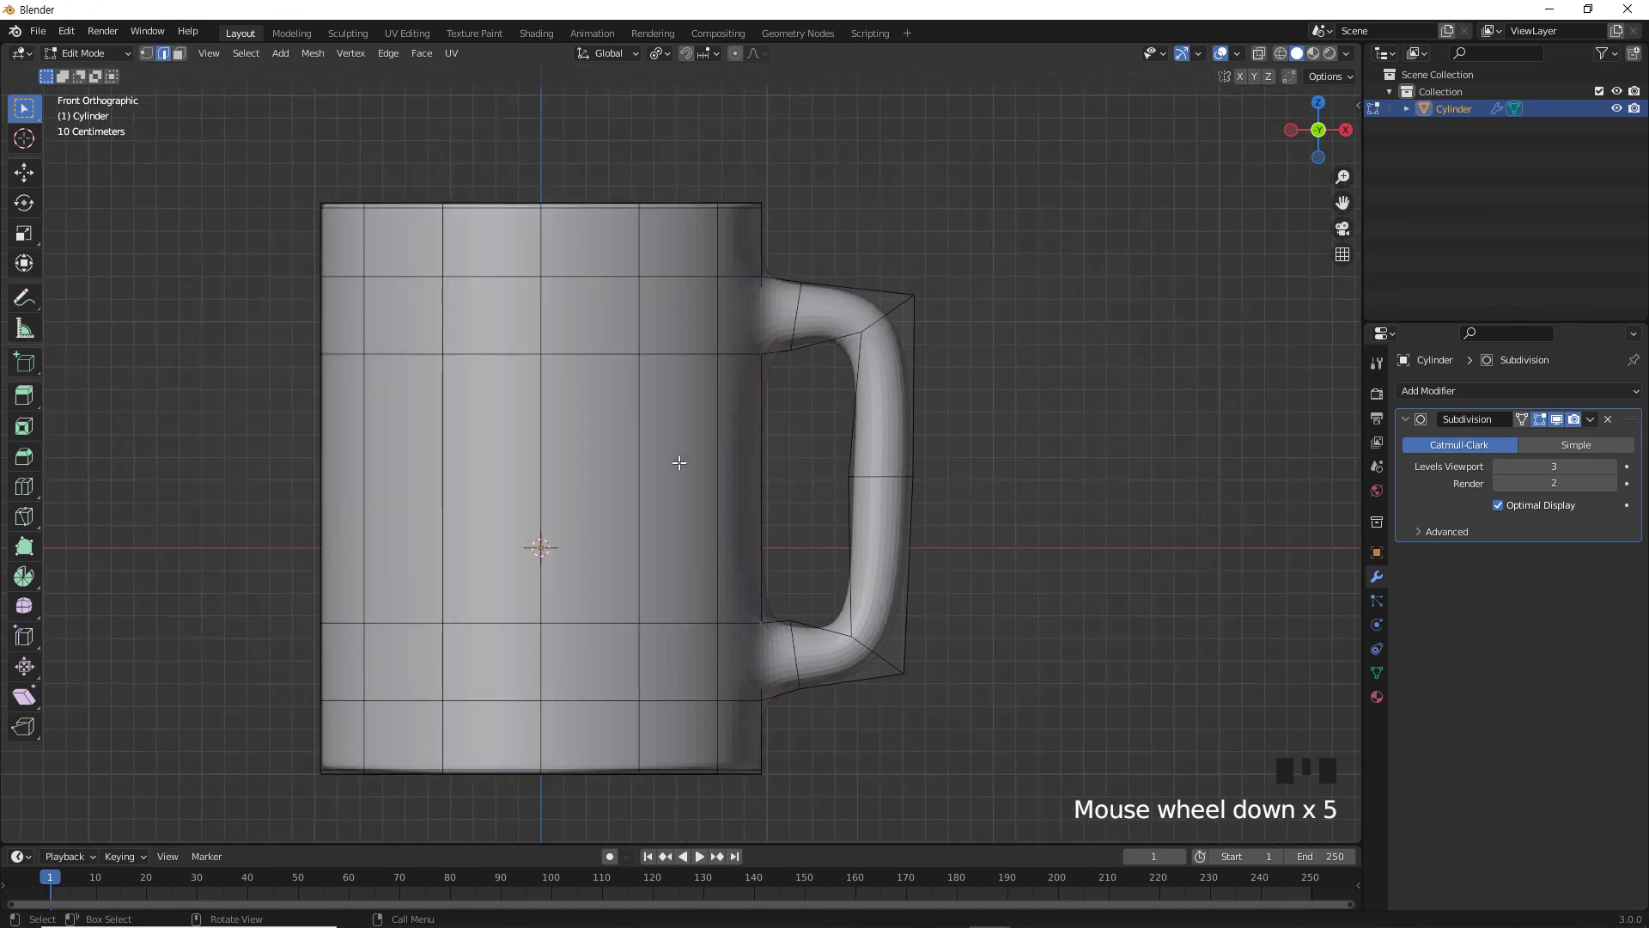
# Add two evenly spaced horizontal edge loops around the mug body between the upper and lower handle joints, without sliding them.
pyautogui.hotkey('ctrl', 'r')
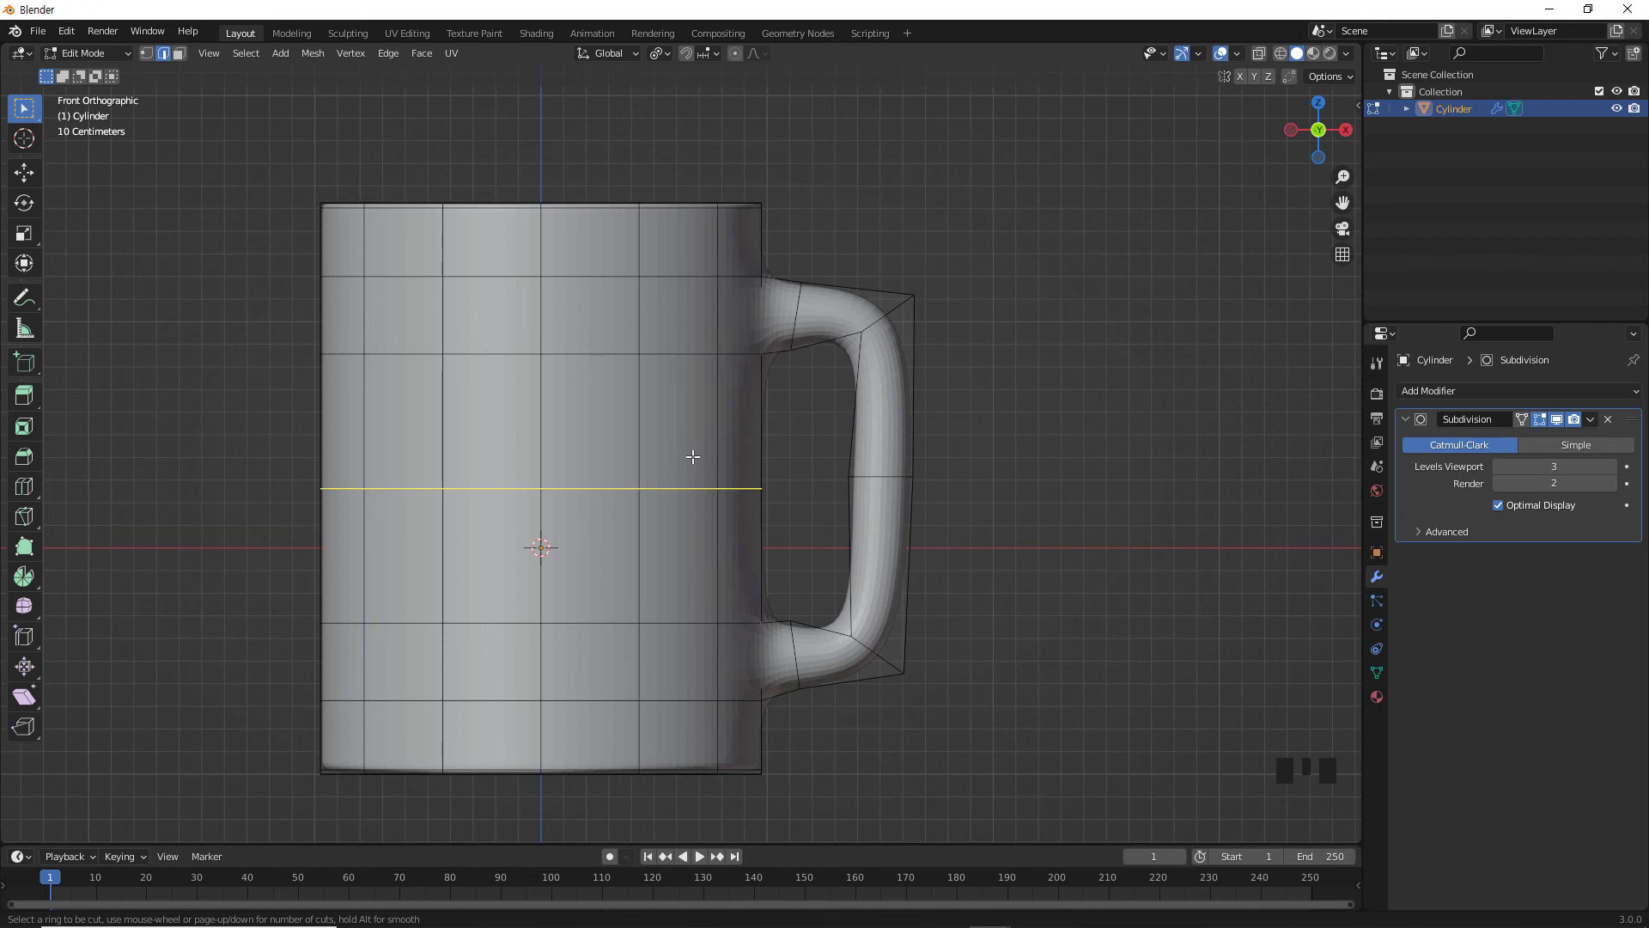
pyautogui.scroll(1, 693, 457)
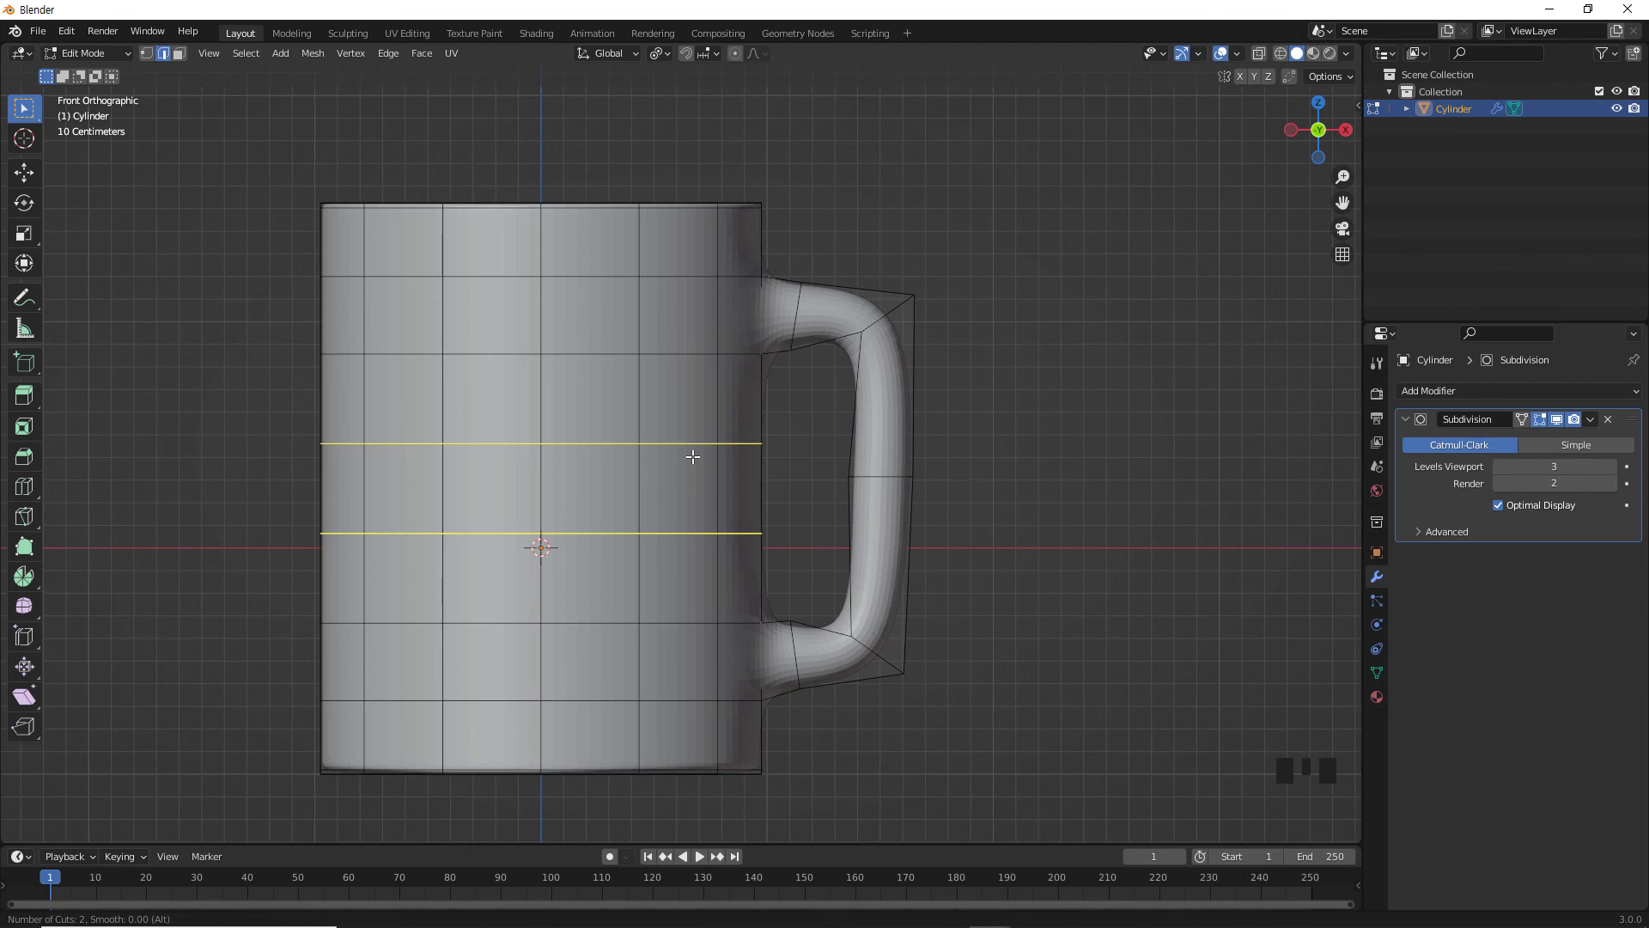
pyautogui.click(693, 457)
pyautogui.rightClick(694, 443)
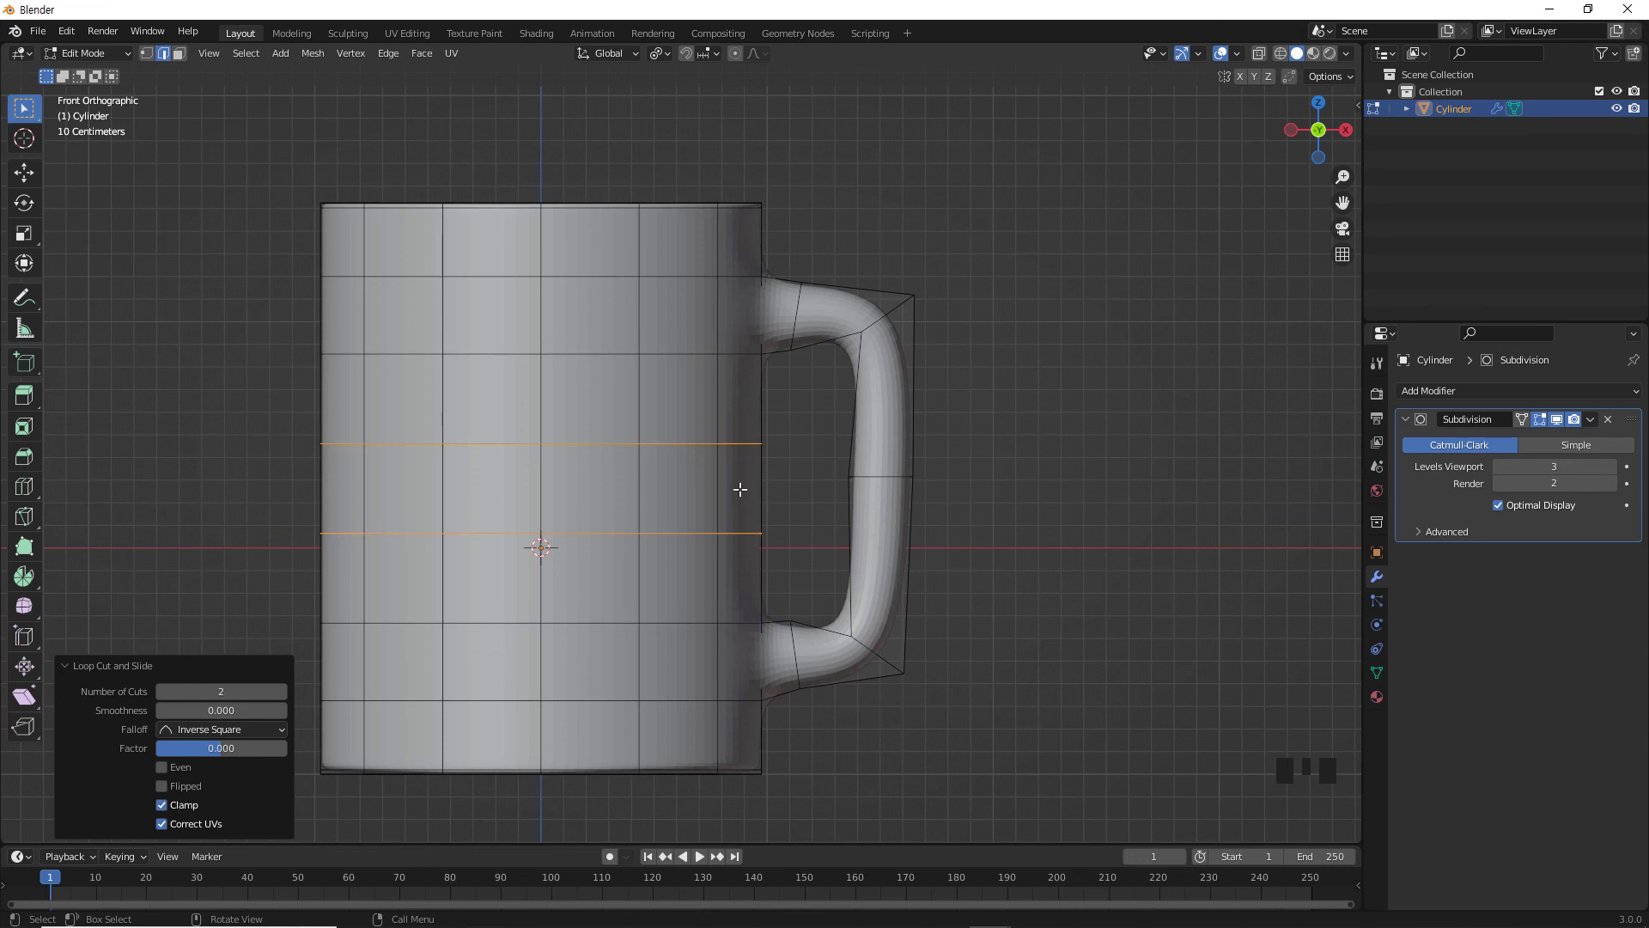
pyautogui.press('s')
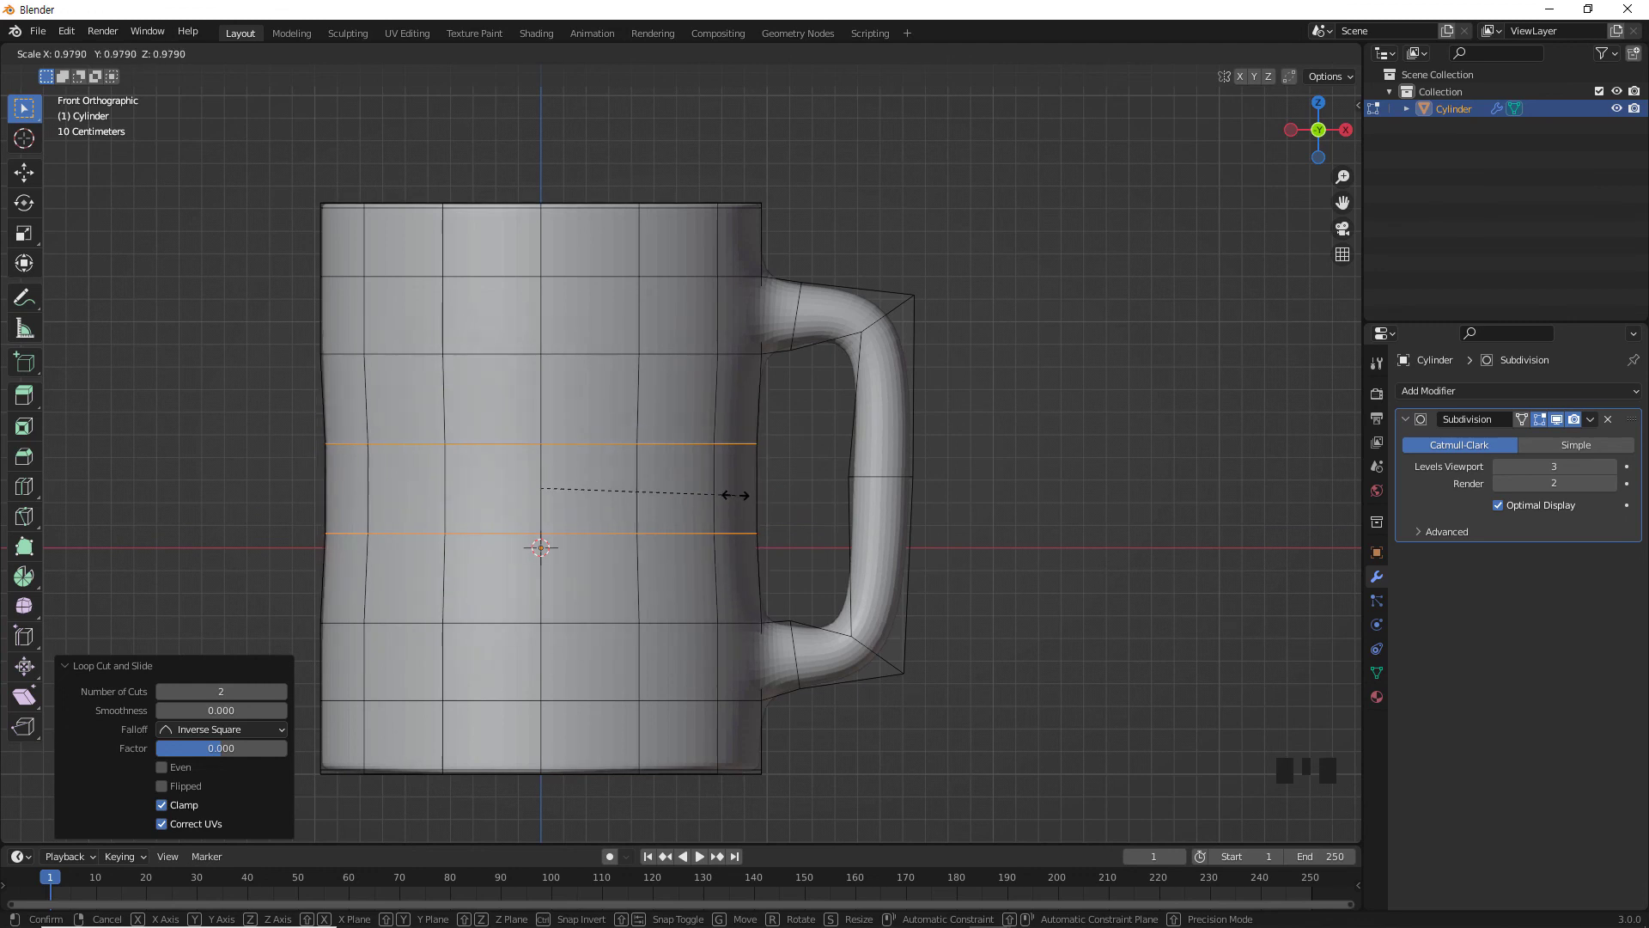
pyautogui.press('z')
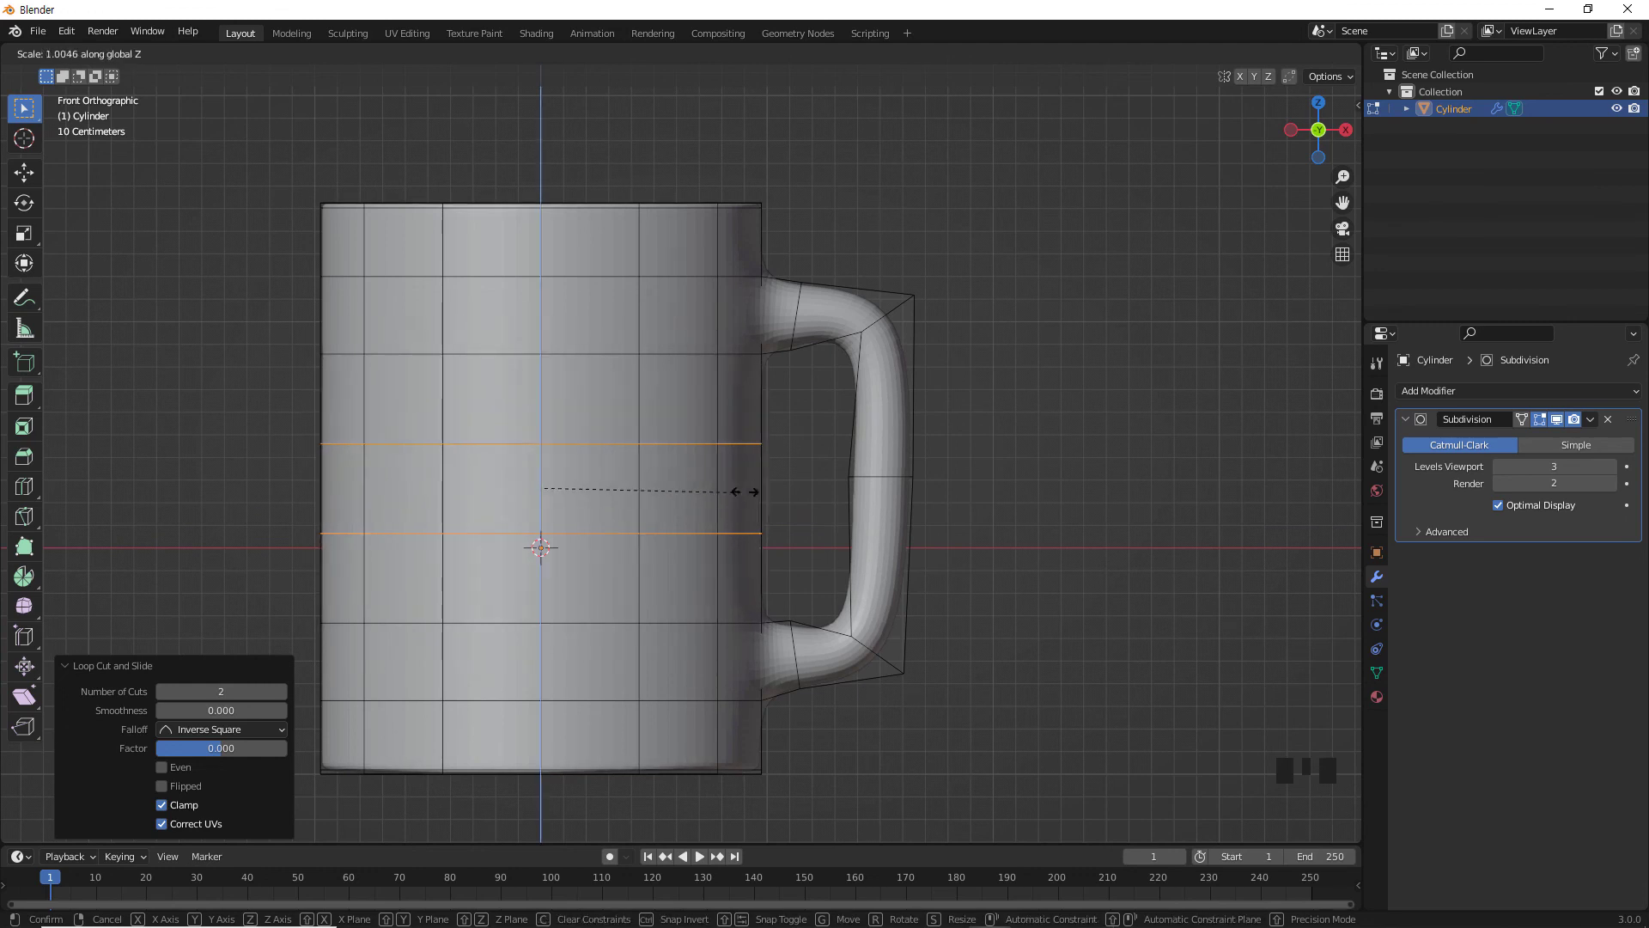
pyautogui.rightClick(812, 504)
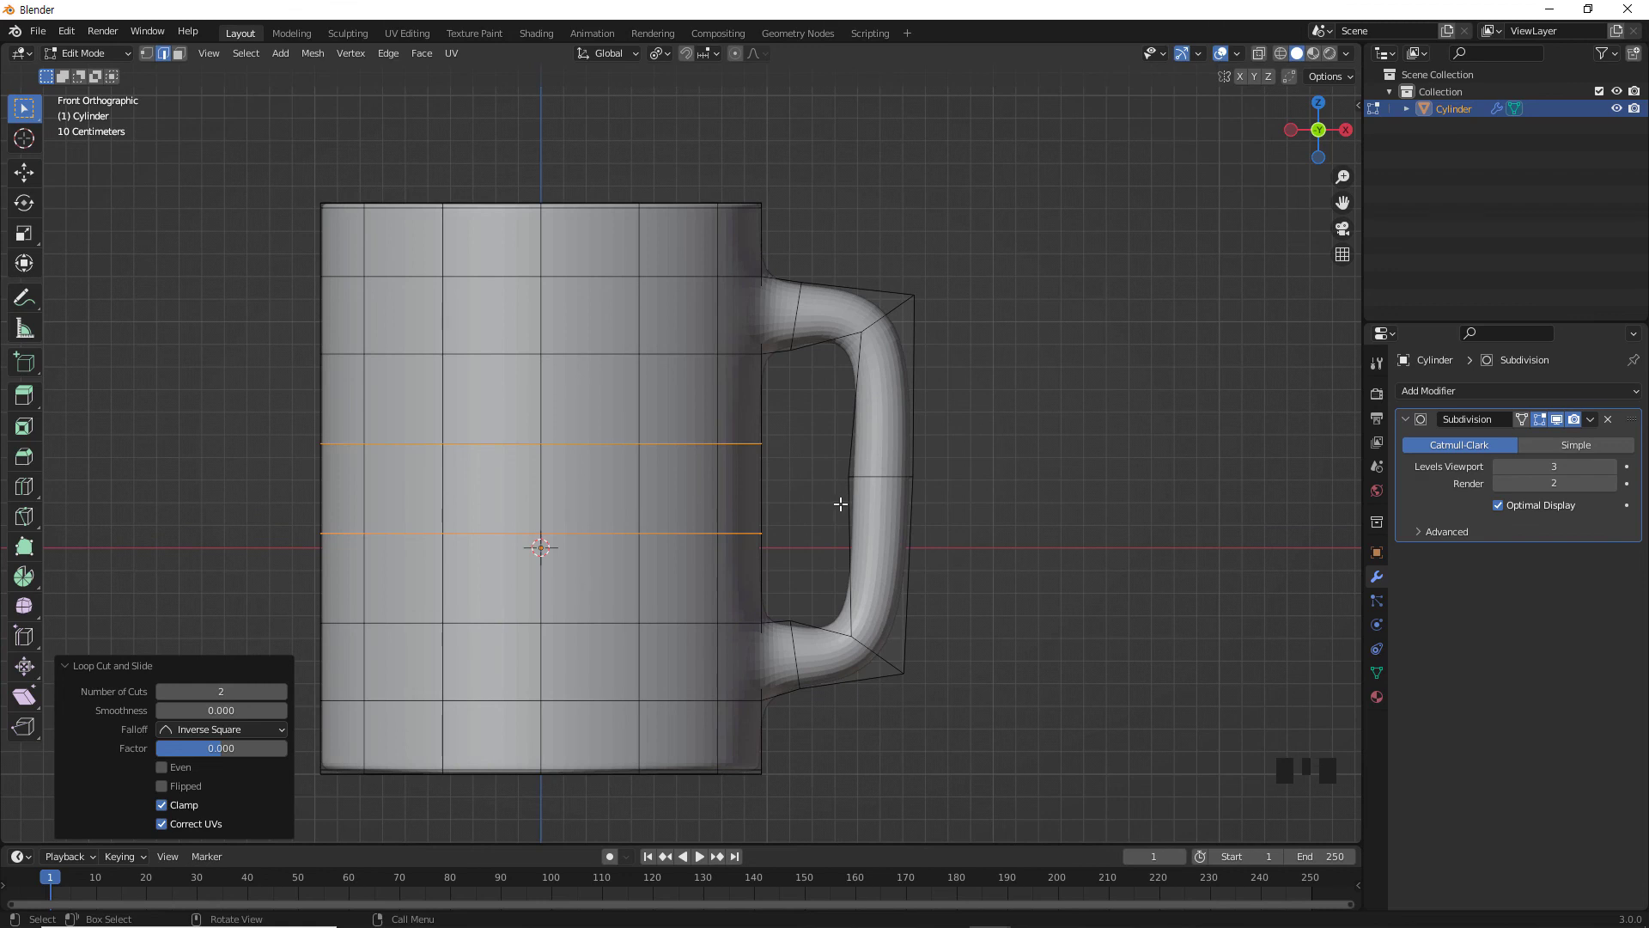
# Set the pivot point to Bounding Box Center and scale the two new loops apart along Z by about 2.554.
pyautogui.click(663, 53)
pyautogui.click(683, 72)
pyautogui.press('s')
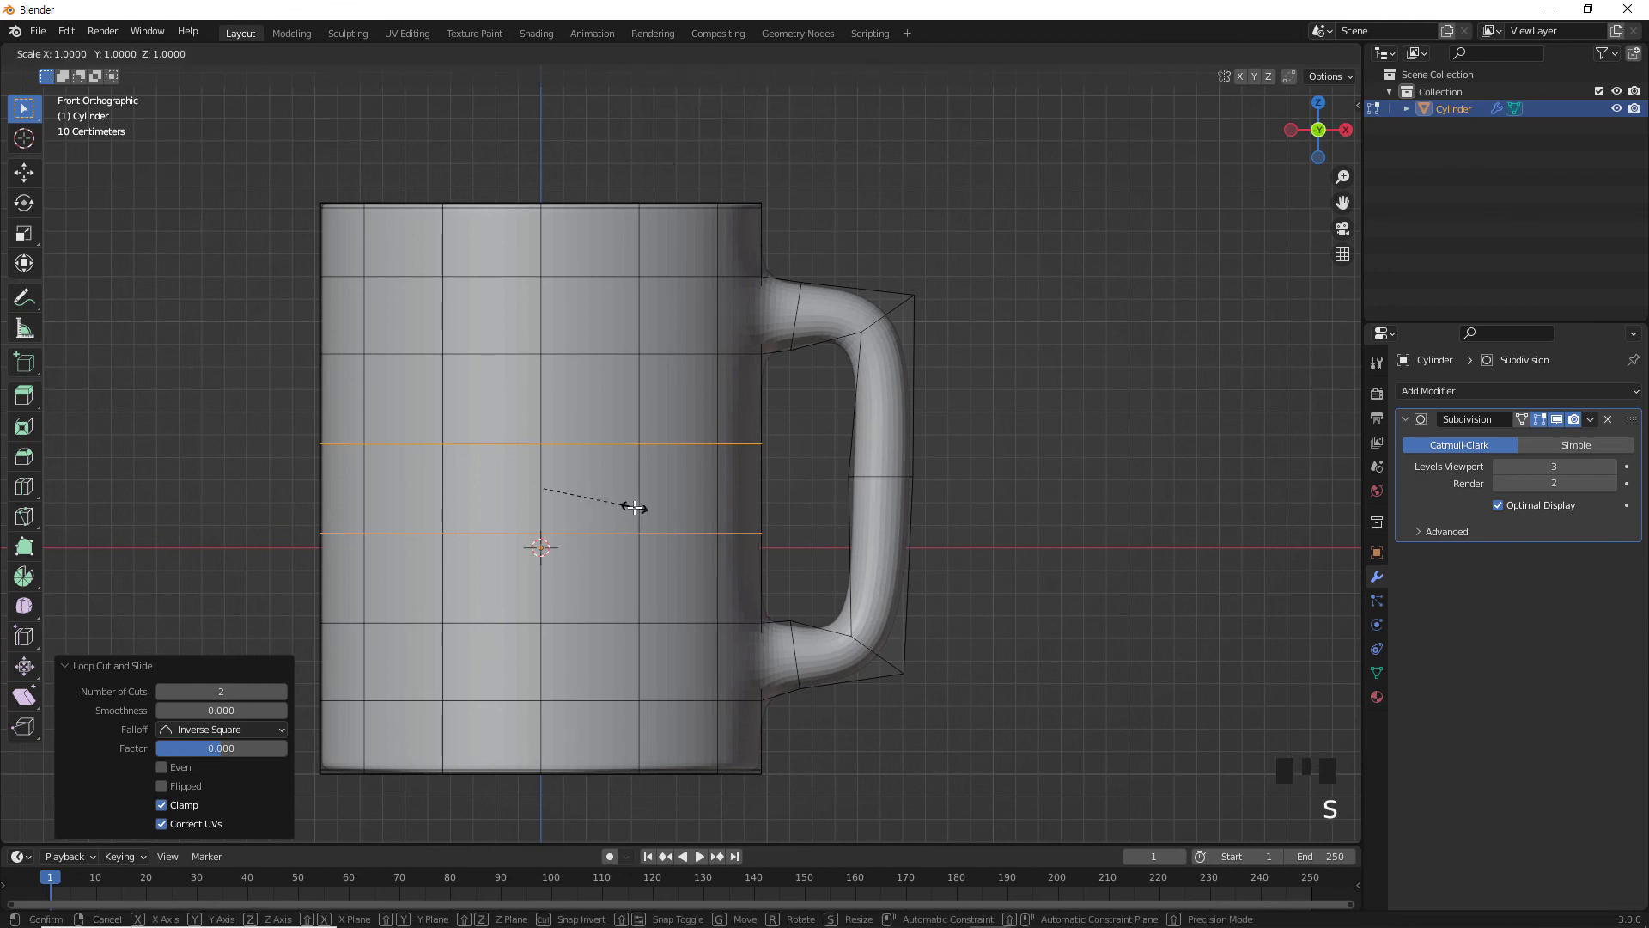
pyautogui.press('z')
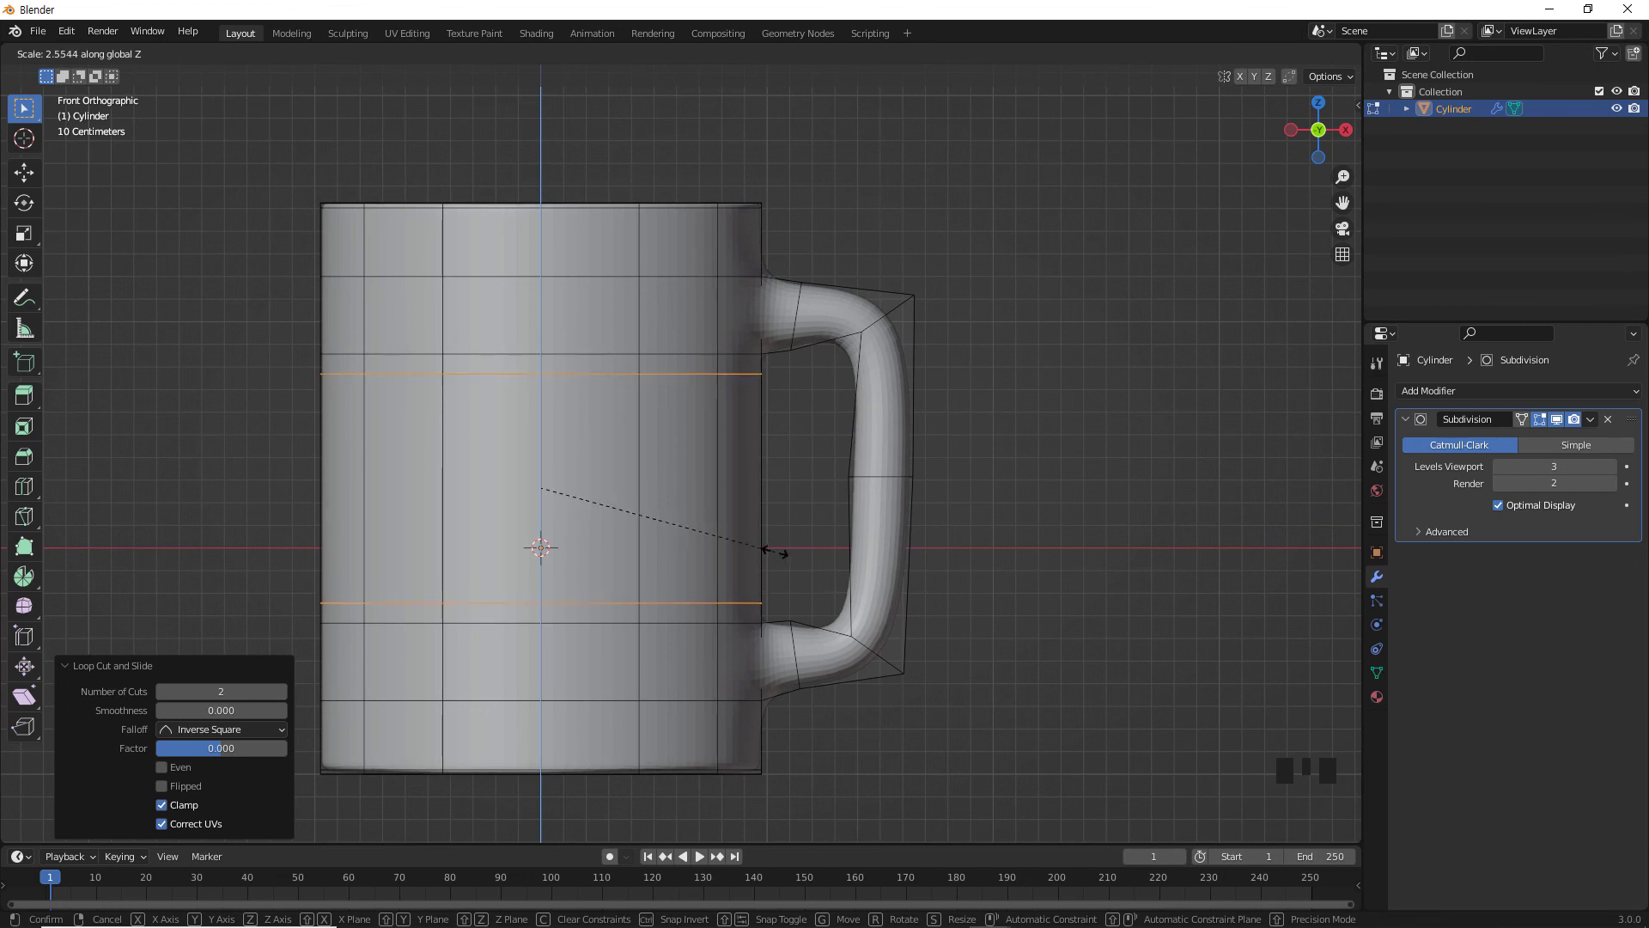
pyautogui.click(774, 552)
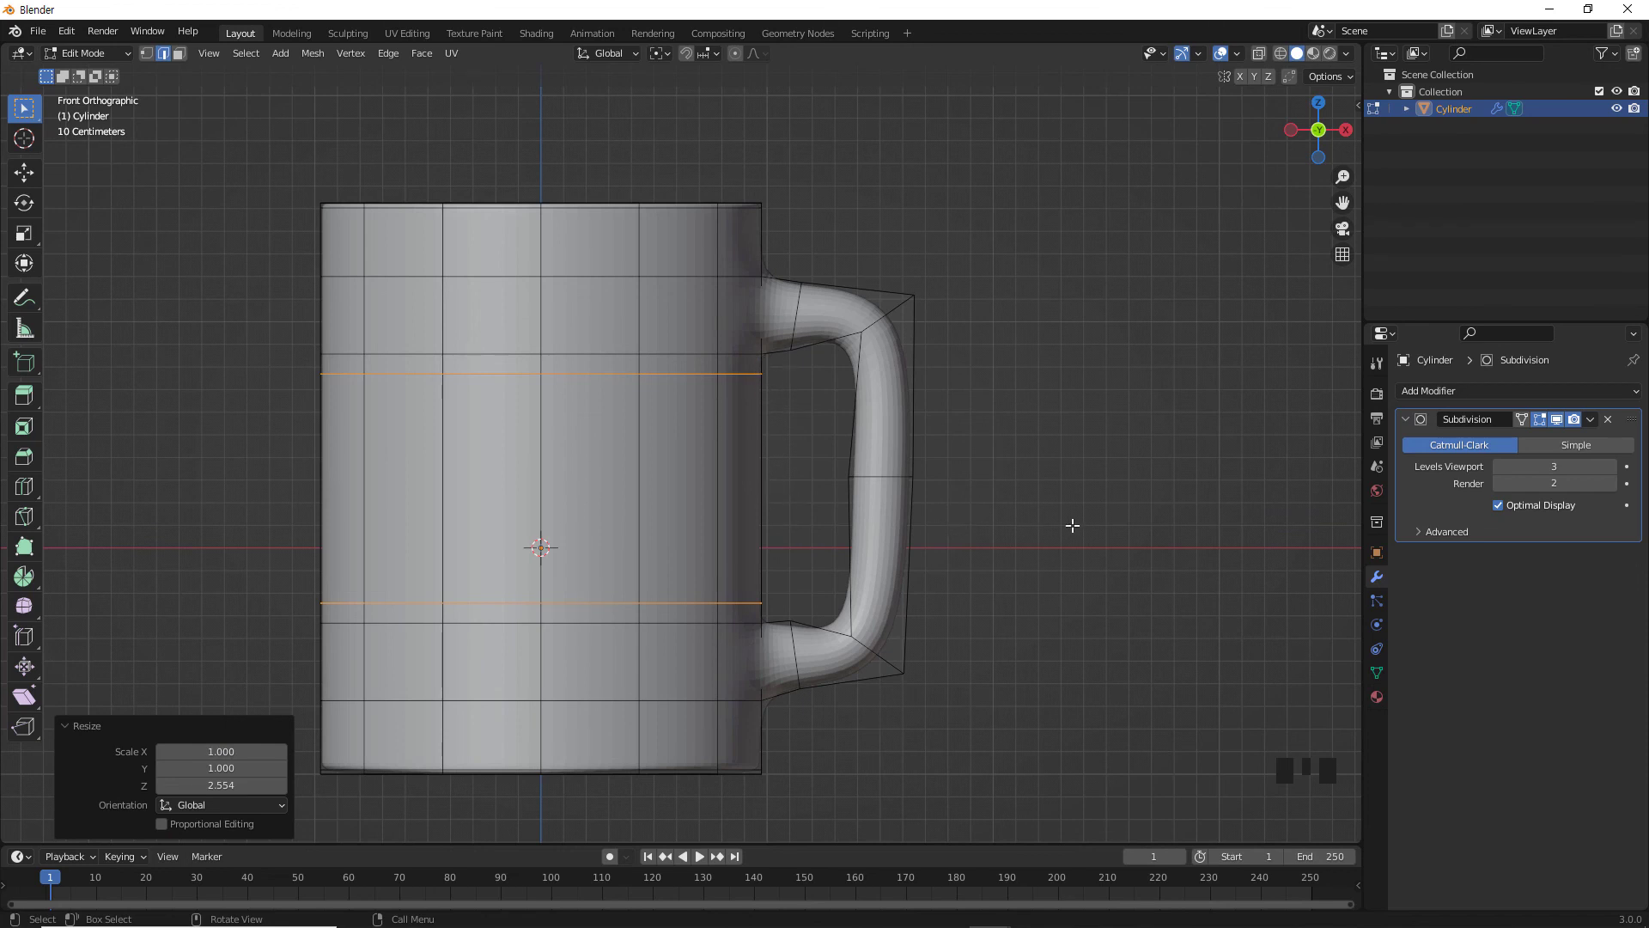
# Switch to Object Mode, deselect the mug, and examine its smoothed body and handle joints from several angles.
pyautogui.press('Tab')
pyautogui.click(1028, 532)
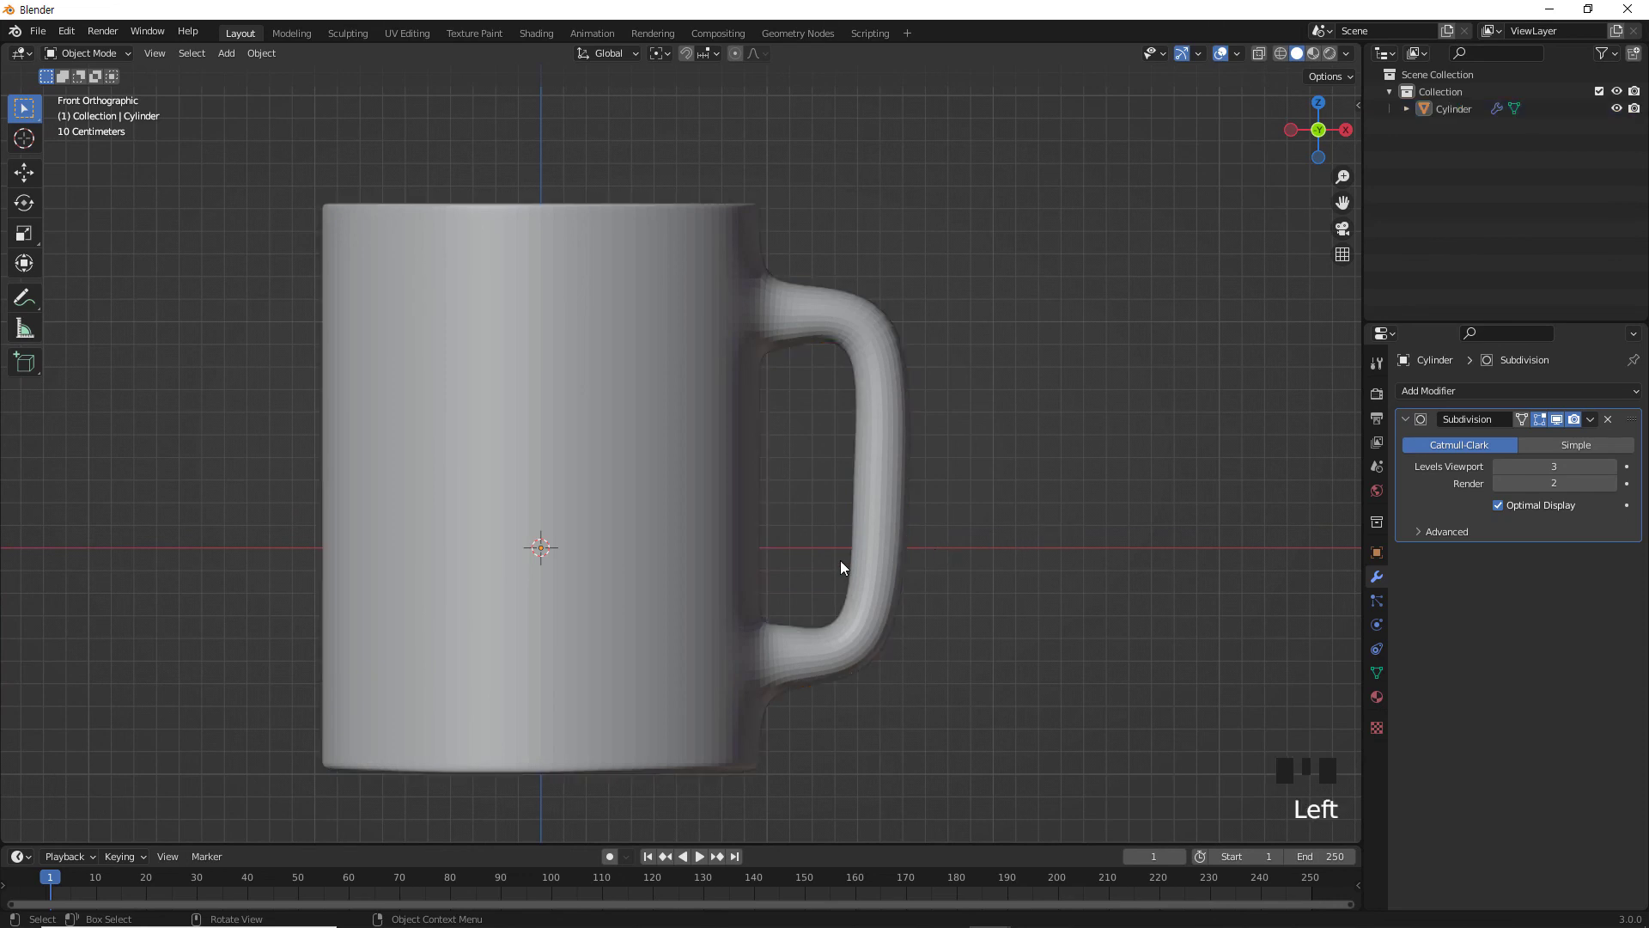
pyautogui.scroll(3, 770, 632)
pyautogui.moveTo(771, 632); pyautogui.dragTo(608, 647, button='middle')
pyautogui.scroll(-6, 684, 636)
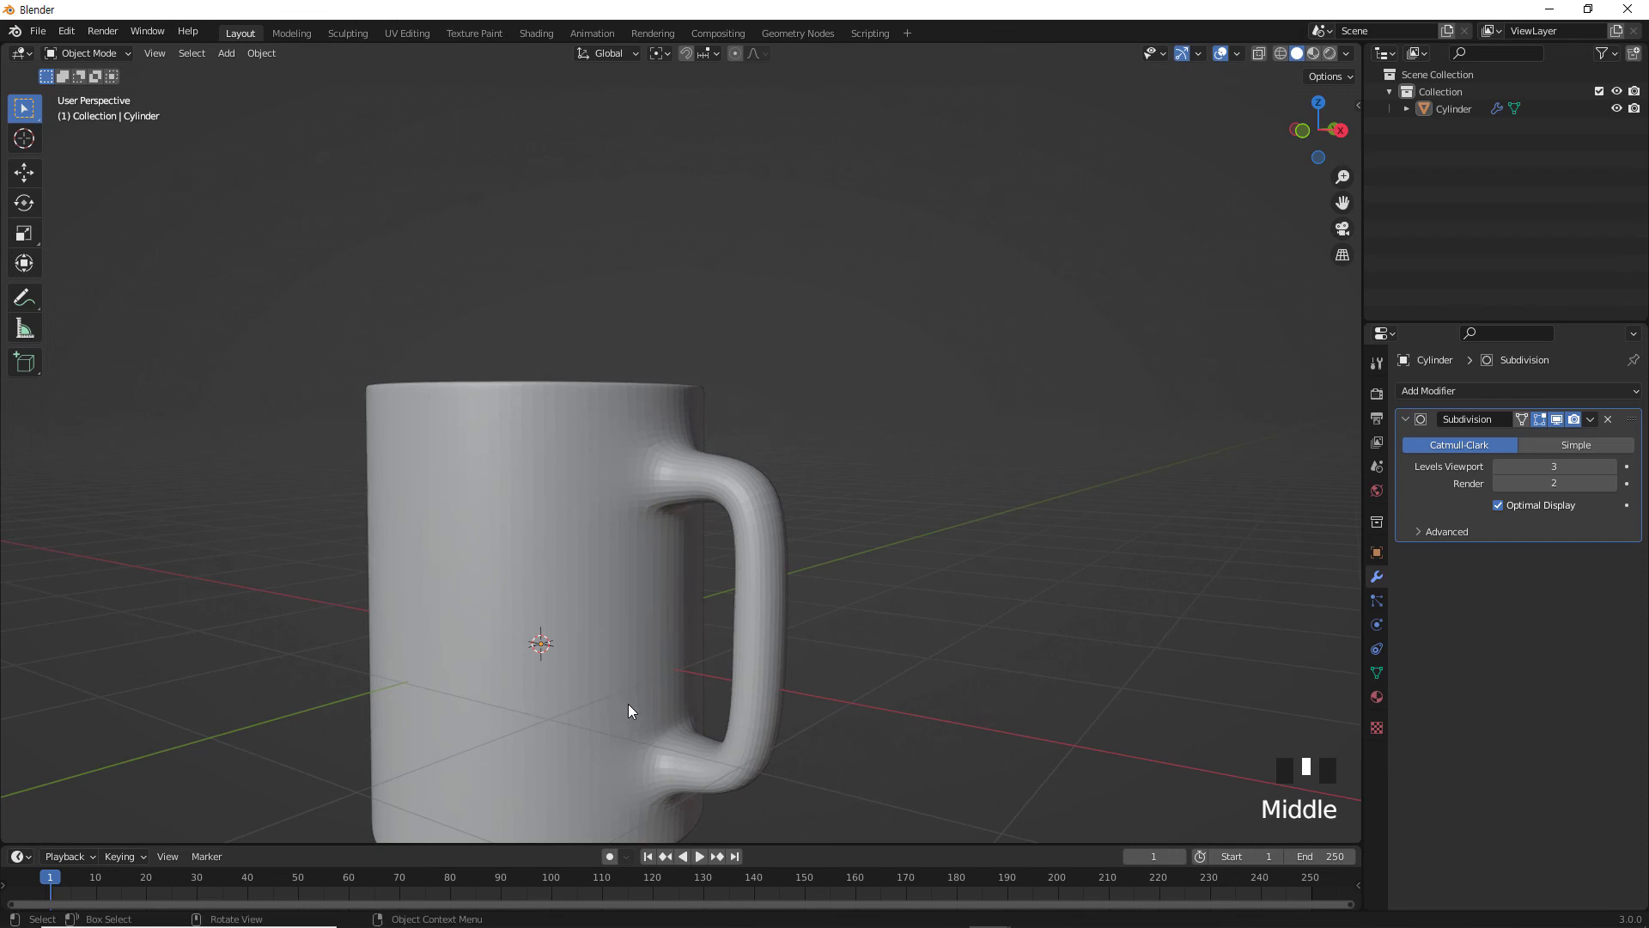
pyautogui.keyDown('shift'); pyautogui.moveTo(627, 703); pyautogui.dragTo(704, 560, button='middle'); pyautogui.keyUp('shift')
pyautogui.scroll(2, 702, 524)
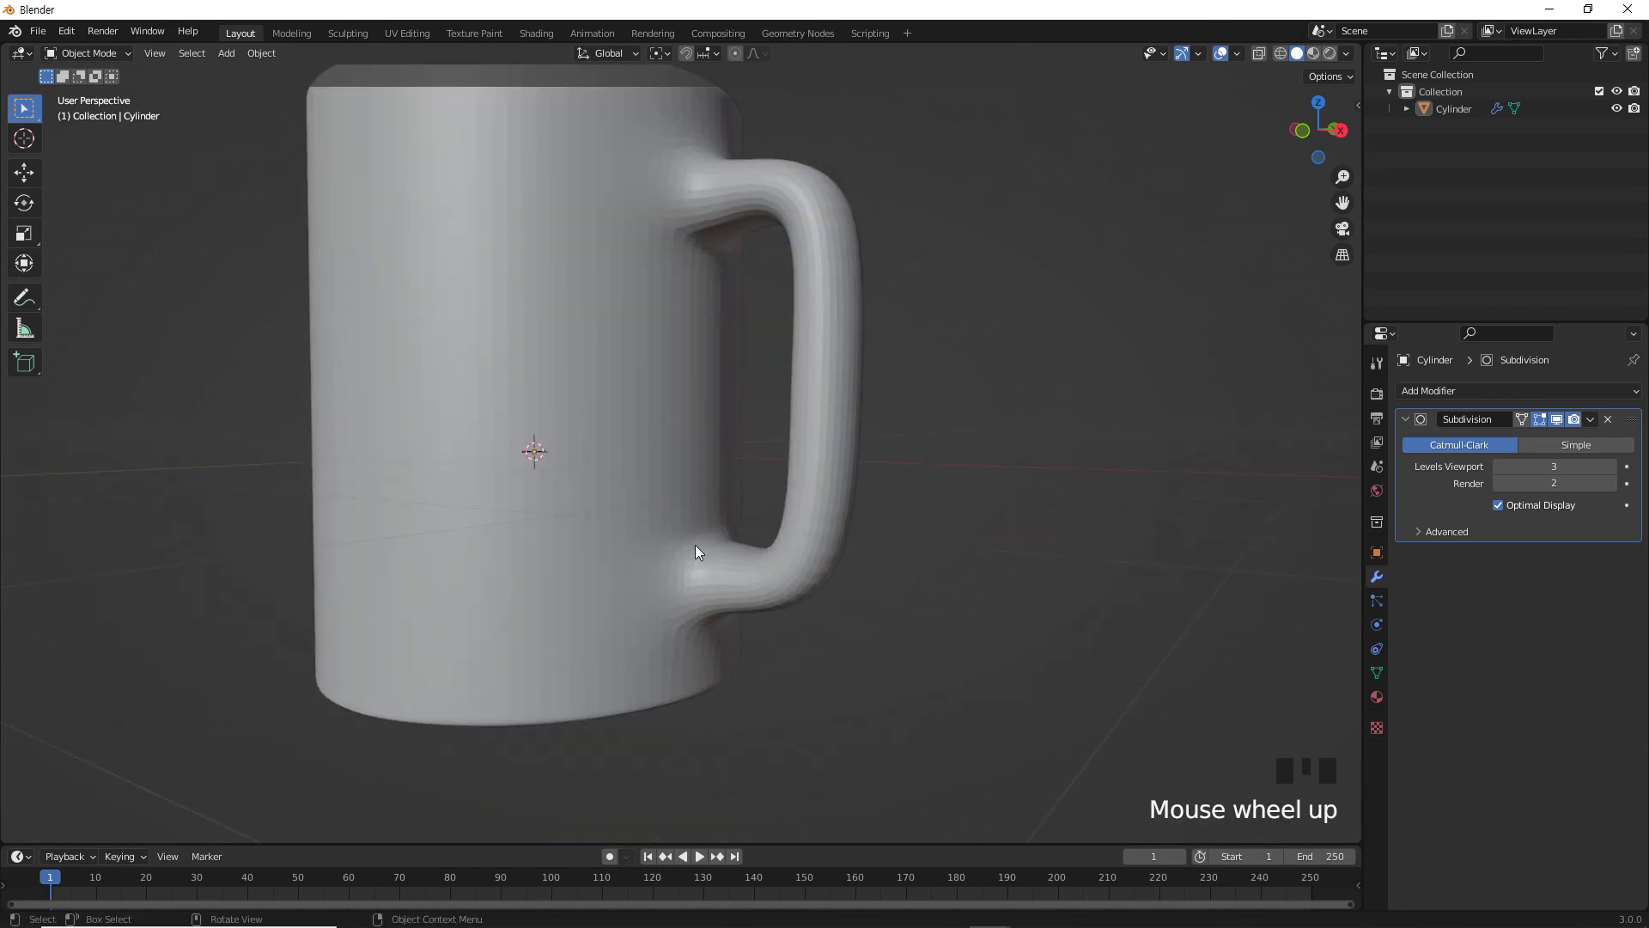
pyautogui.scroll(-2, 692, 527)
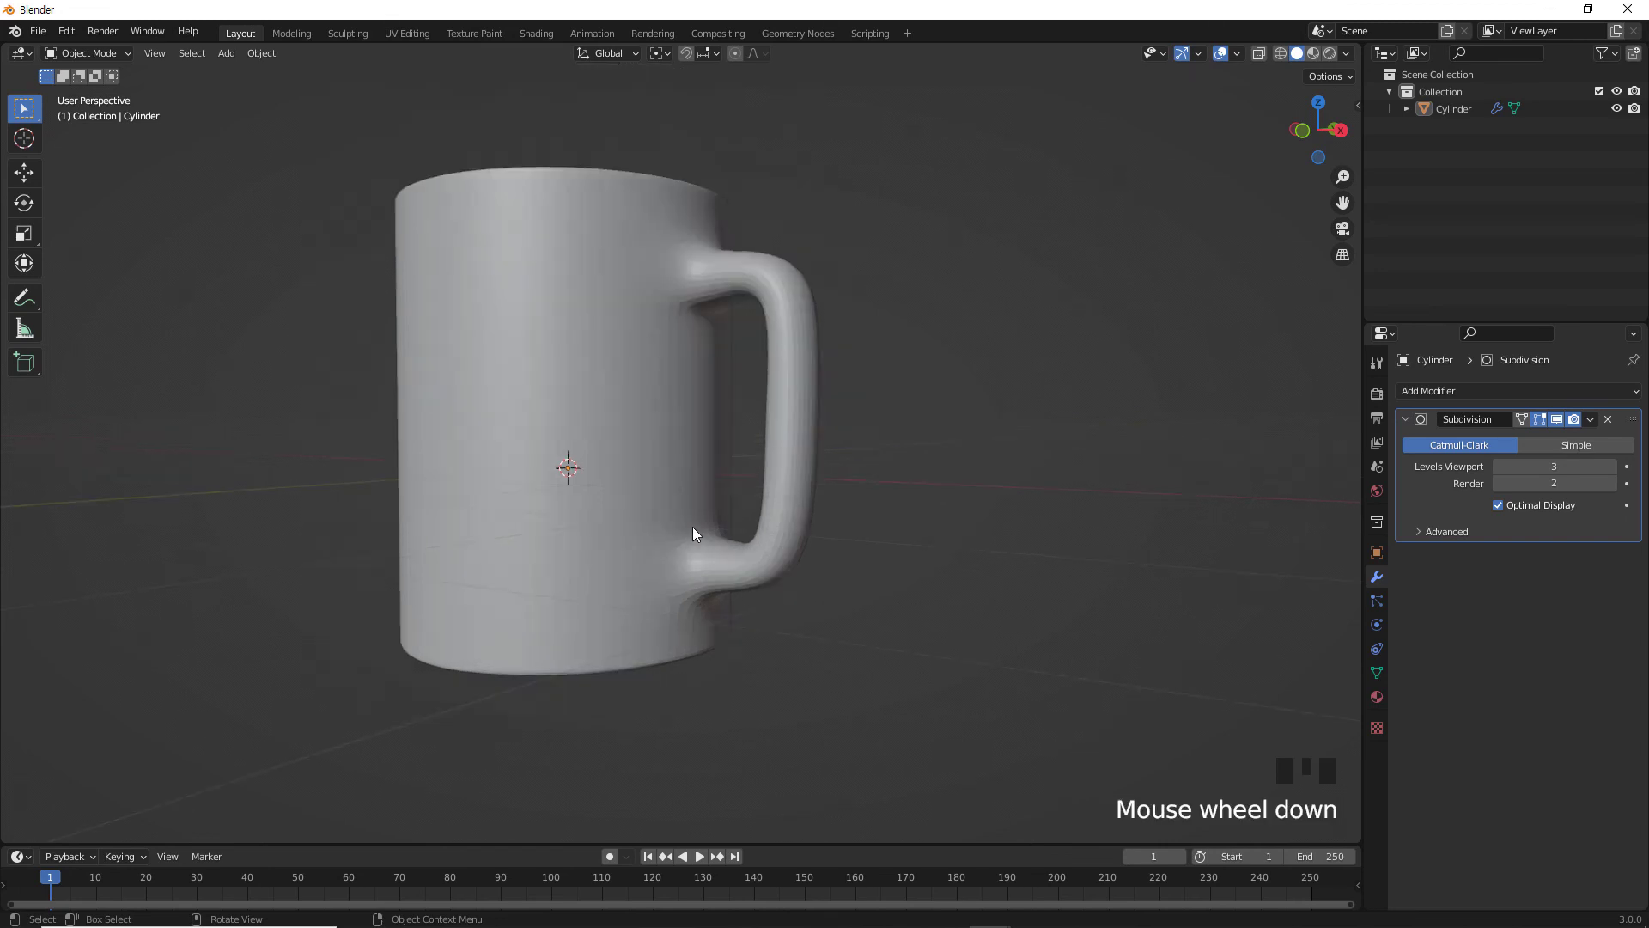
pyautogui.moveTo(671, 529); pyautogui.dragTo(700, 570, button='middle')
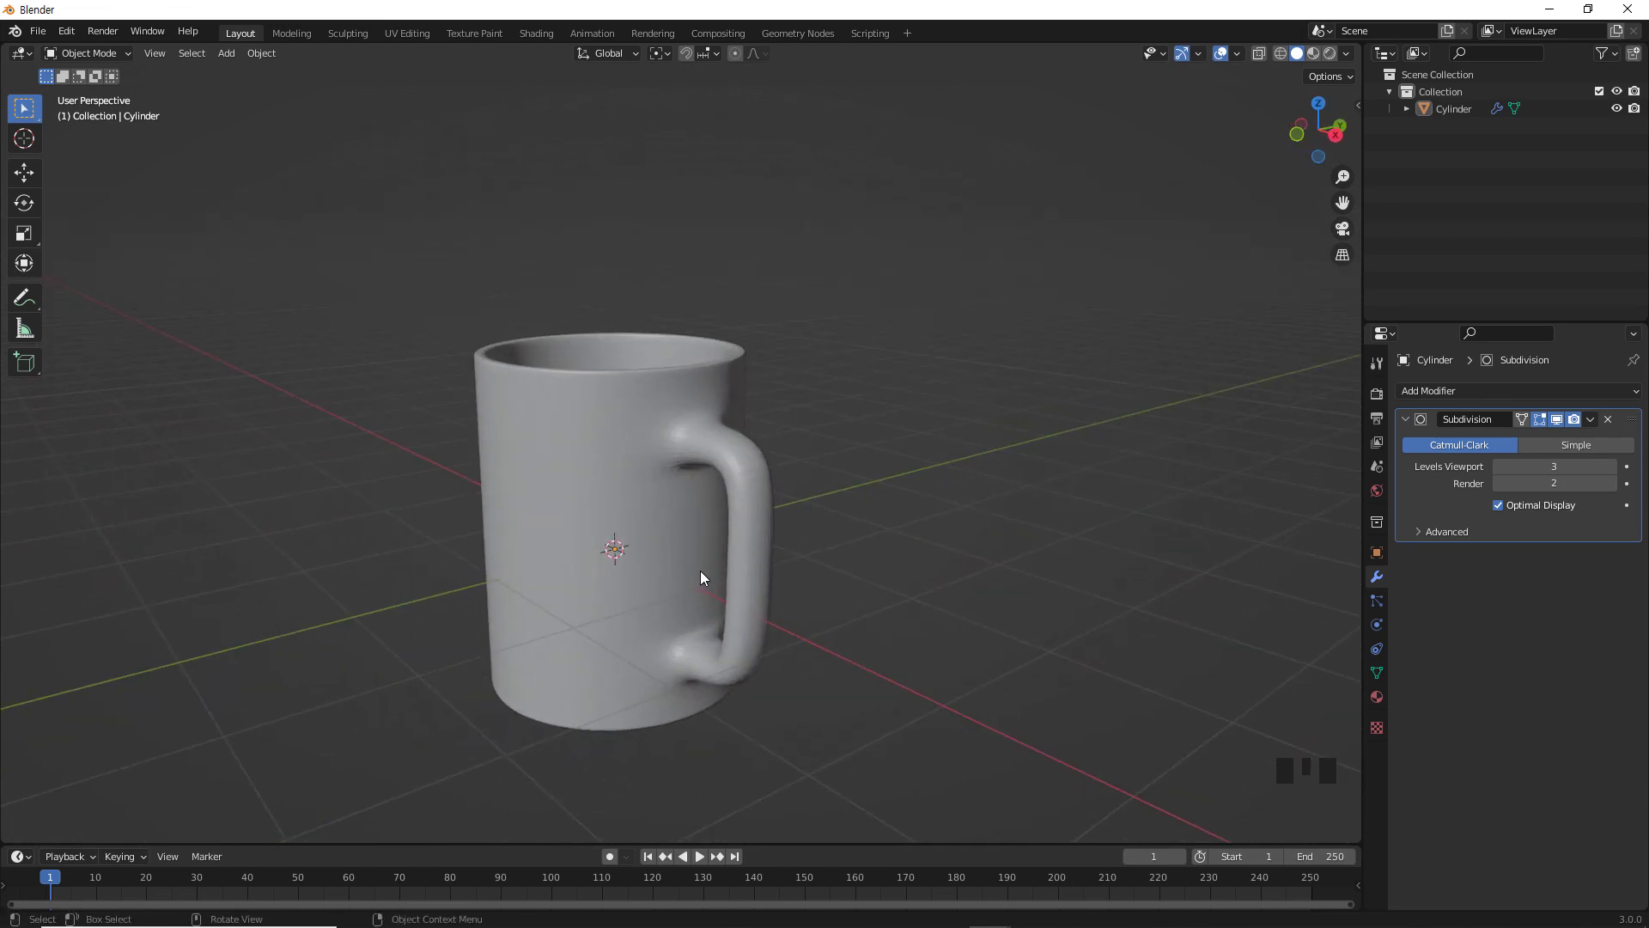